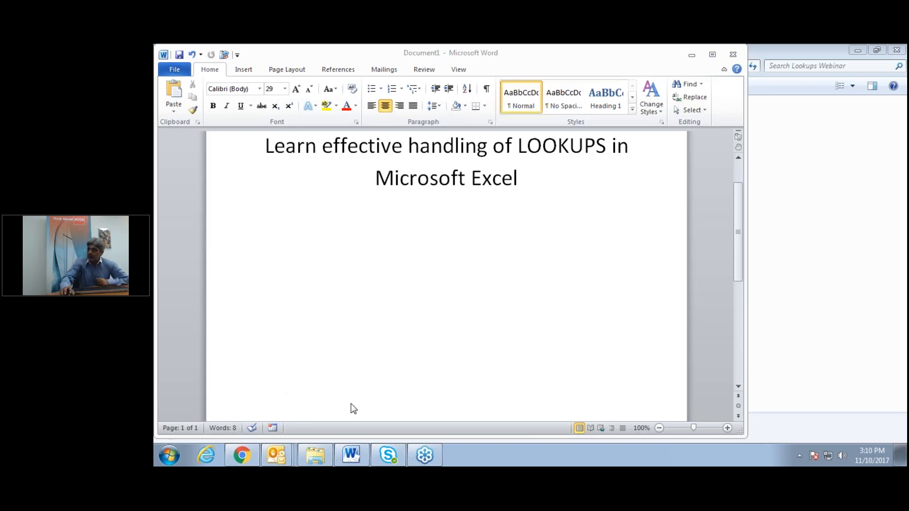
Step: Open the workbook "lookups Basic Understanding" from the Lookups Webinar folder in Excel and maximize its window
{"action": "left_click", "coordinate": [689, 58]}
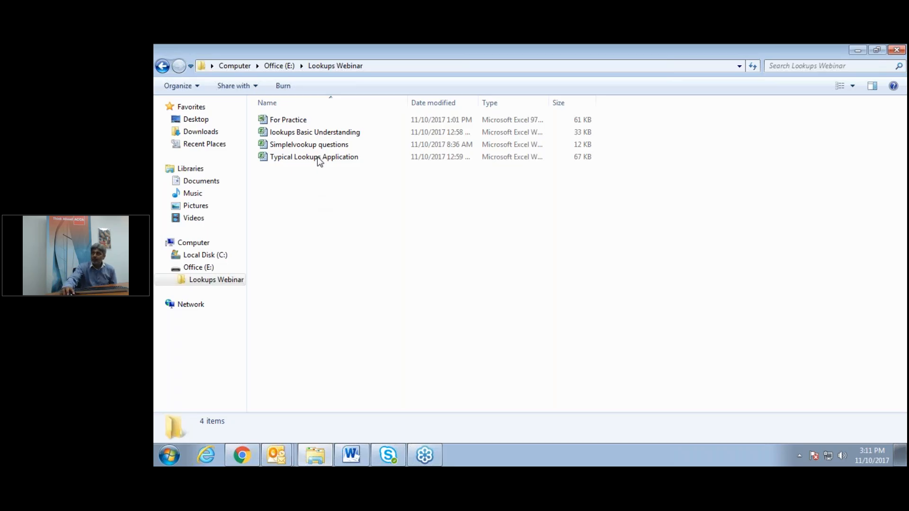
{"action": "left_click", "coordinate": [333, 137]}
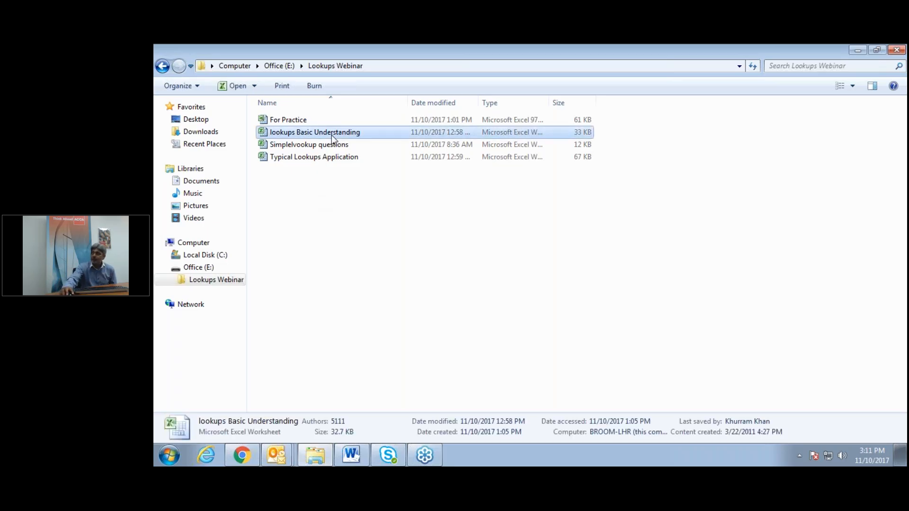
{"action": "double_click", "coordinate": [332, 135]}
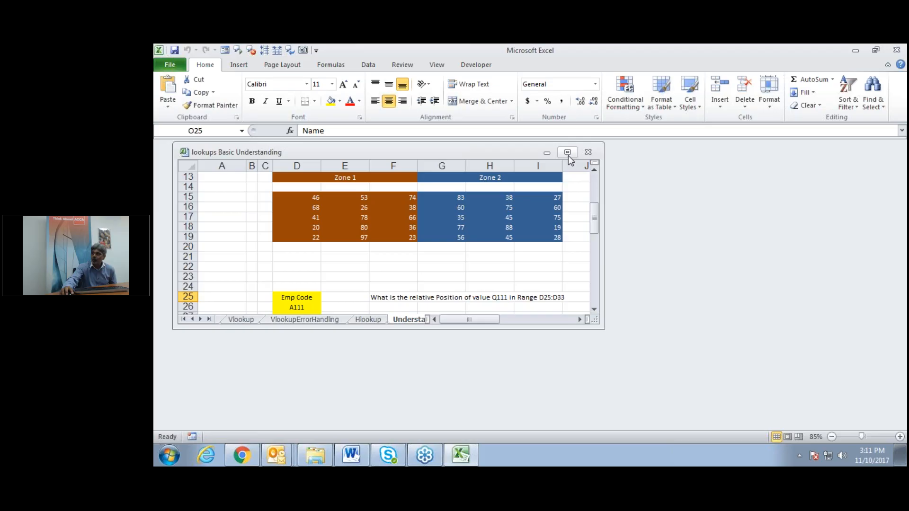
{"action": "left_click", "coordinate": [567, 153]}
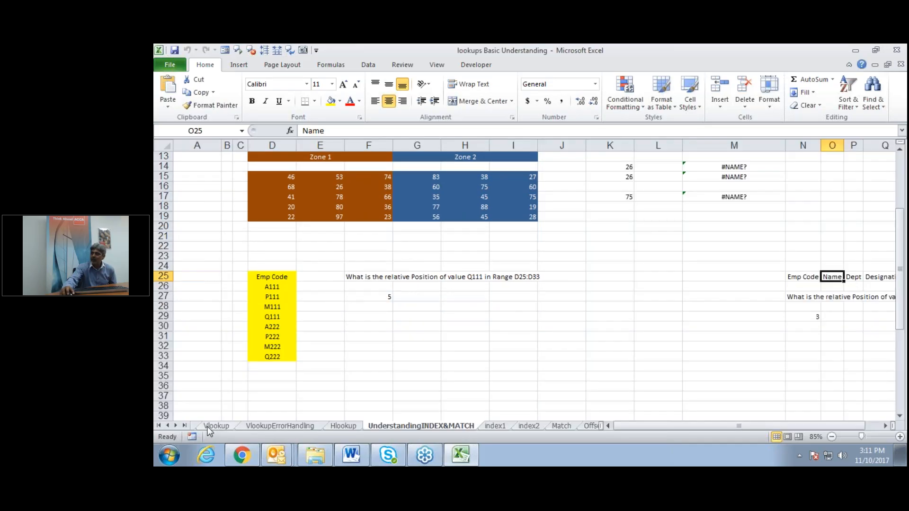
Step: Switch to the Lookup worksheet of the workbook
{"action": "right_click", "coordinate": [168, 428]}
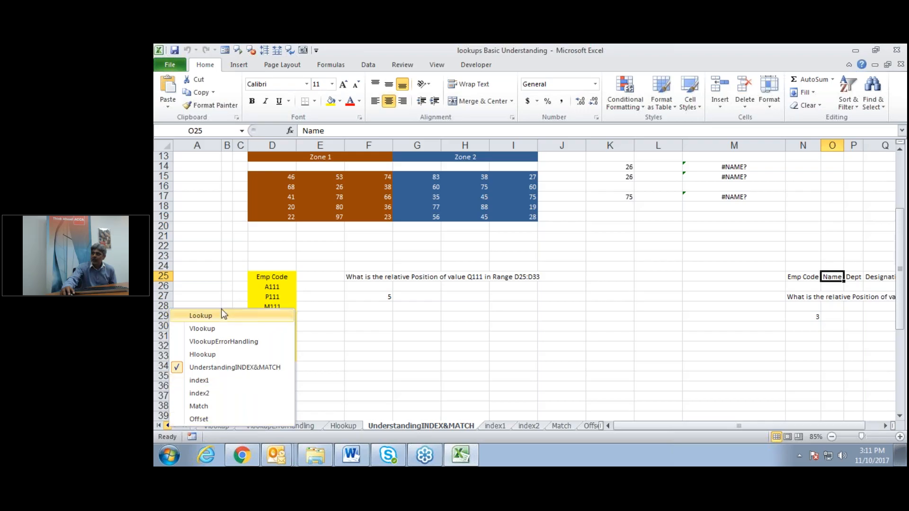
{"action": "key", "text": "Escape"}
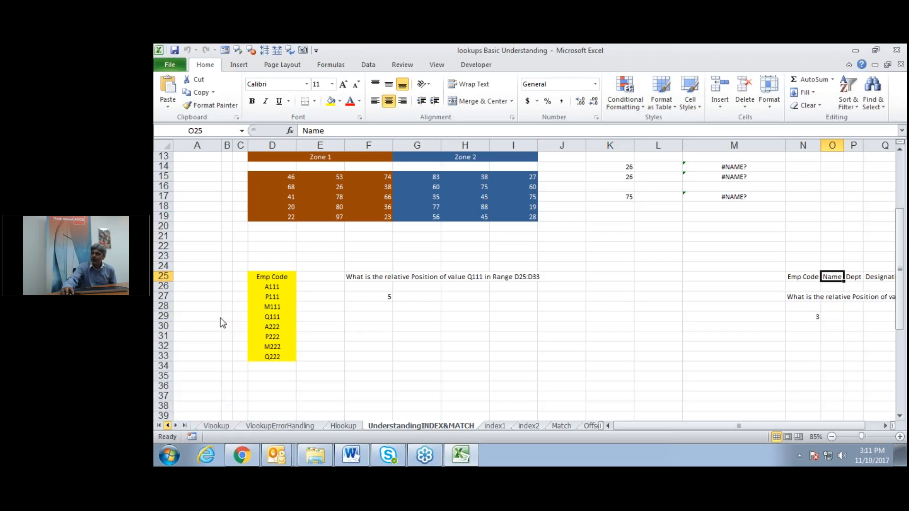
{"action": "left_click", "coordinate": [358, 370]}
Step: Zoom the sheet to fit the item table in B1:D12, and clear the selection
{"action": "left_click", "coordinate": [226, 159]}
{"action": "left_click_drag", "start_coordinate": [226, 159], "coordinate": [321, 322]}
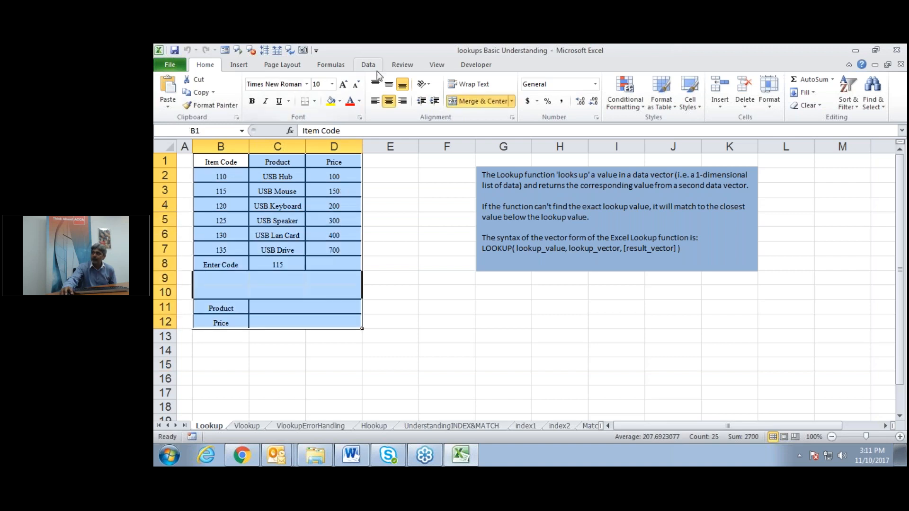
{"action": "left_click", "coordinate": [435, 66]}
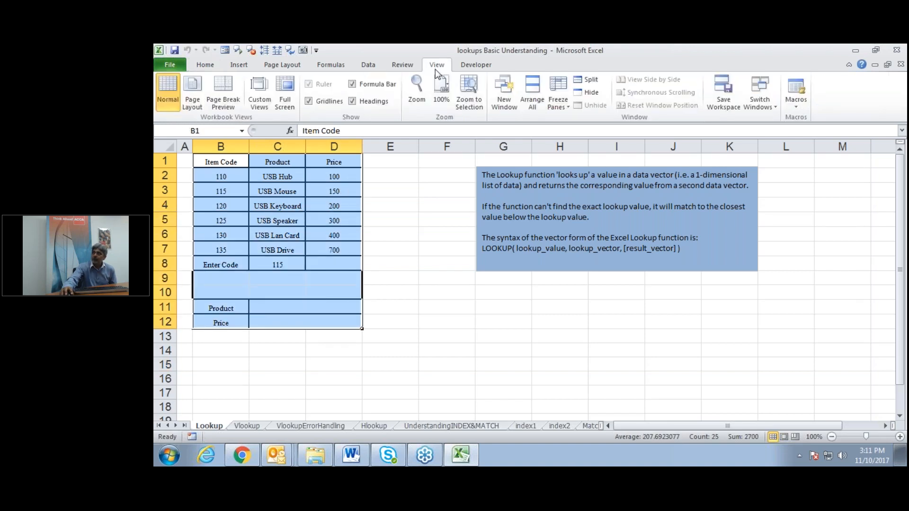
{"action": "left_click", "coordinate": [477, 104]}
{"action": "left_click", "coordinate": [586, 280]}
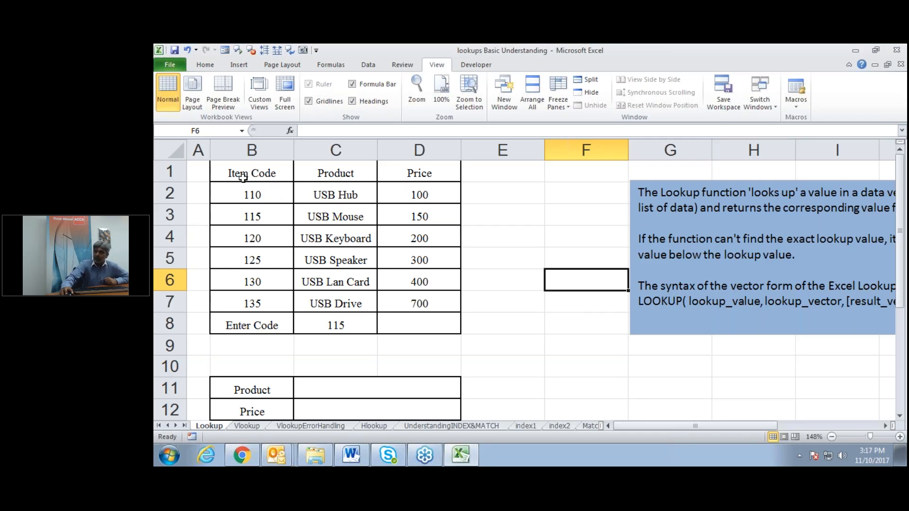
Step: Examine the item records row by row, the Item Code column and the Enter Code label of the table
{"action": "left_click_drag", "start_coordinate": [249, 194], "coordinate": [455, 196]}
{"action": "left_click", "coordinate": [487, 208]}
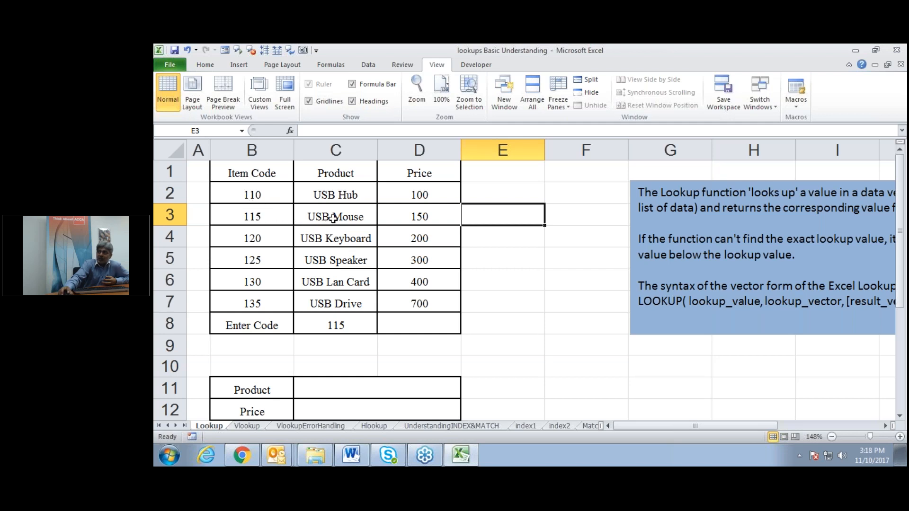
{"action": "left_click", "coordinate": [241, 197]}
{"action": "left_click_drag", "start_coordinate": [274, 195], "coordinate": [405, 196]}
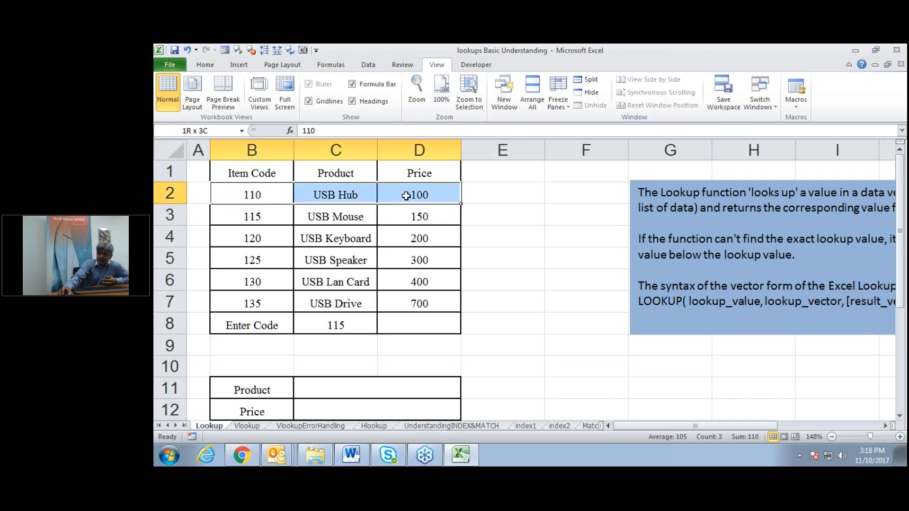
{"action": "left_click", "coordinate": [406, 196]}
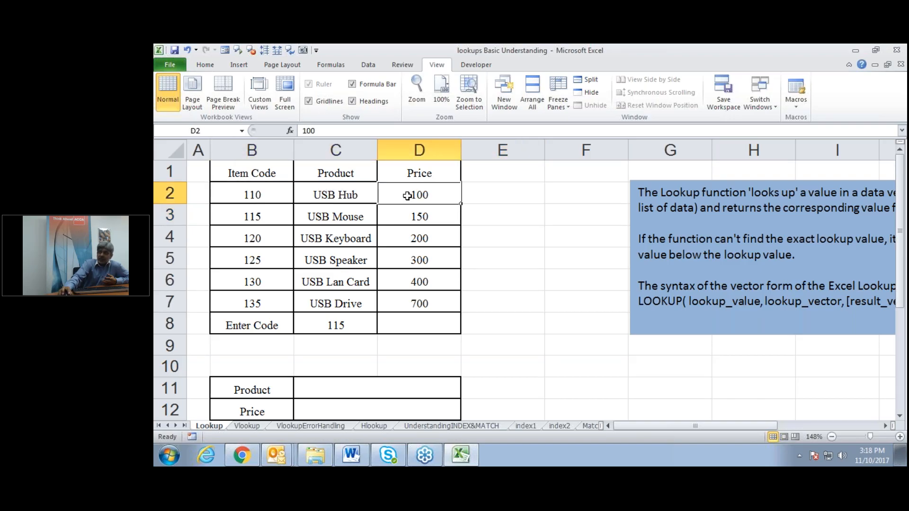
{"action": "left_click", "coordinate": [277, 197]}
{"action": "left_click_drag", "start_coordinate": [277, 197], "coordinate": [398, 195]}
{"action": "left_click_drag", "start_coordinate": [261, 216], "coordinate": [393, 214]}
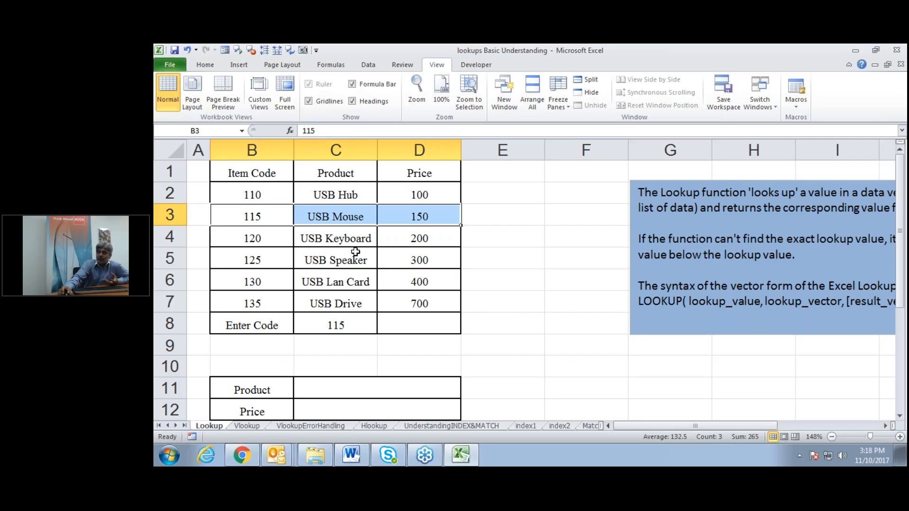
{"action": "left_click", "coordinate": [271, 233]}
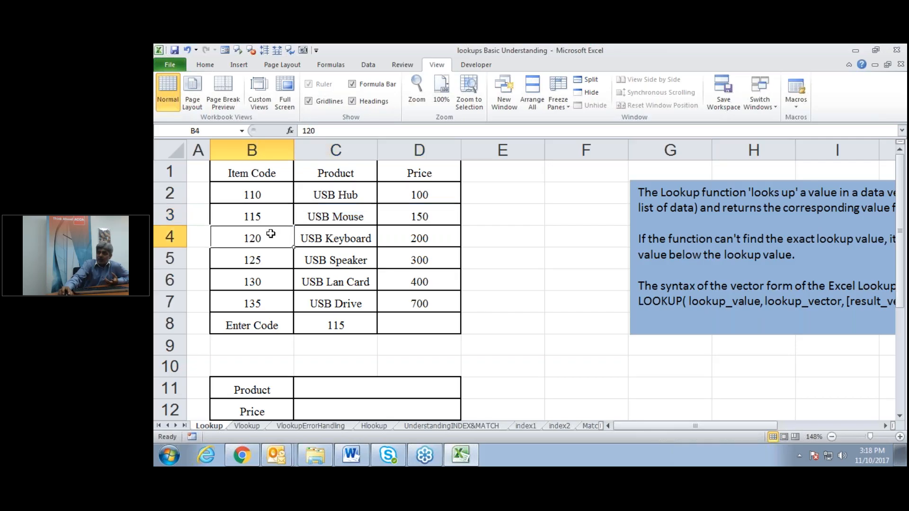
{"action": "left_click", "coordinate": [260, 173]}
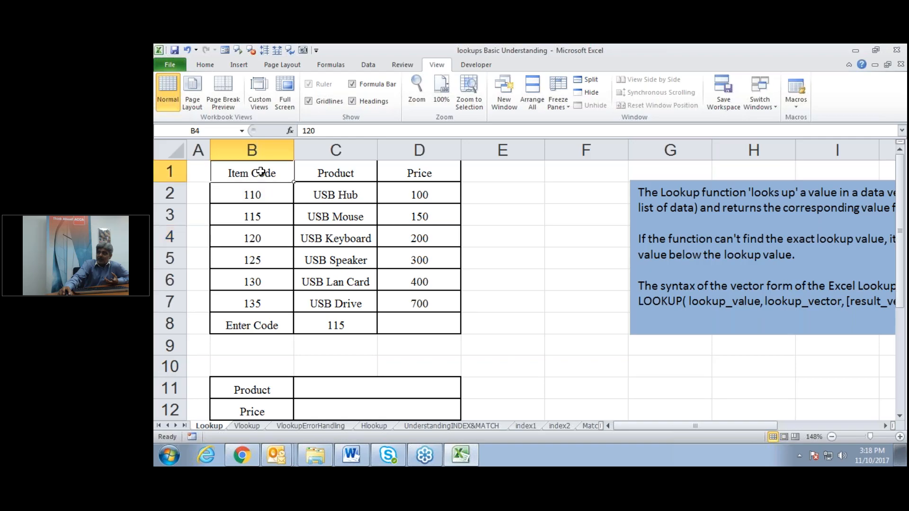
{"action": "left_click_drag", "start_coordinate": [260, 172], "coordinate": [263, 308]}
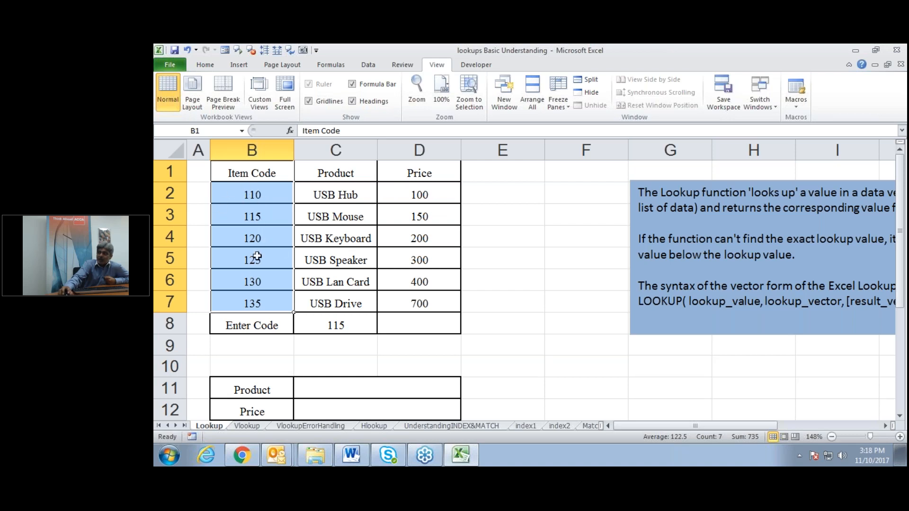
{"action": "left_click", "coordinate": [251, 321]}
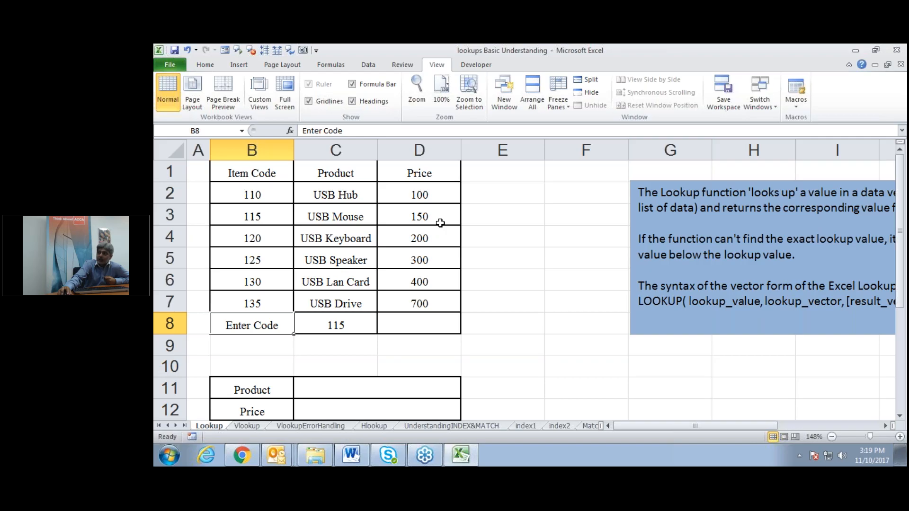
Step: Enter the formula =lookup(C8,B2:B7,C2:C7) in the Product result cell C11 to return the product for the entered code
{"action": "left_click", "coordinate": [327, 392]}
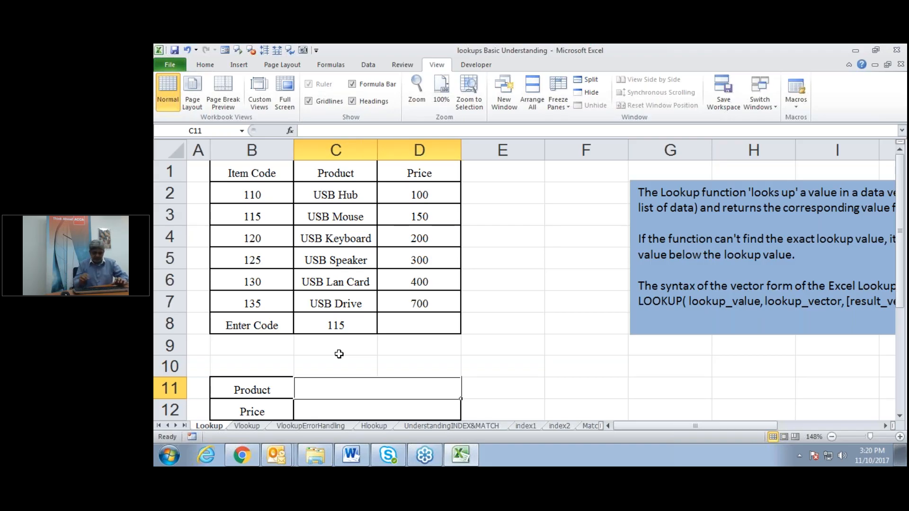
{"action": "type", "text": "=lokkup"}
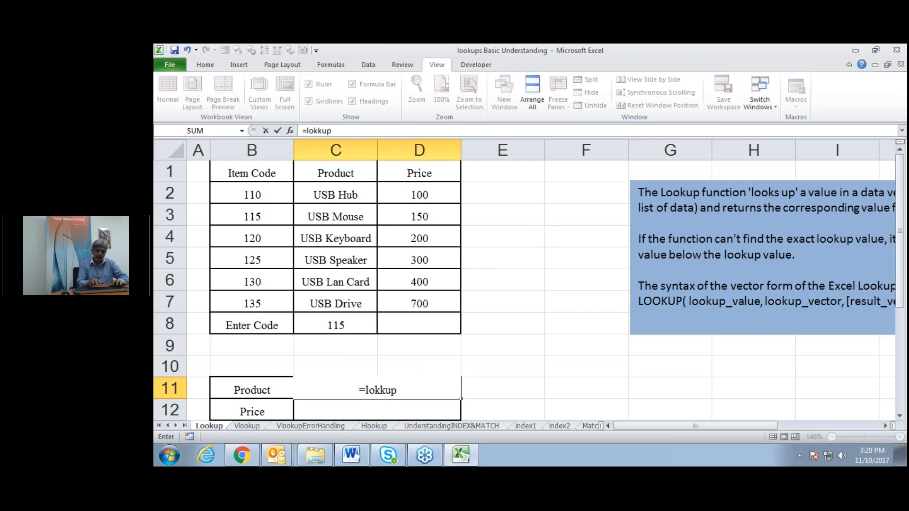
{"action": "type", "text": "("}
{"action": "key", "text": "BackSpace"}
{"action": "key", "text": "BackSpace"}
{"action": "key", "text": "BackSpace"}
{"action": "key", "text": "BackSpace"}
{"action": "key", "text": "BackSpace"}
{"action": "type", "text": "ok"}
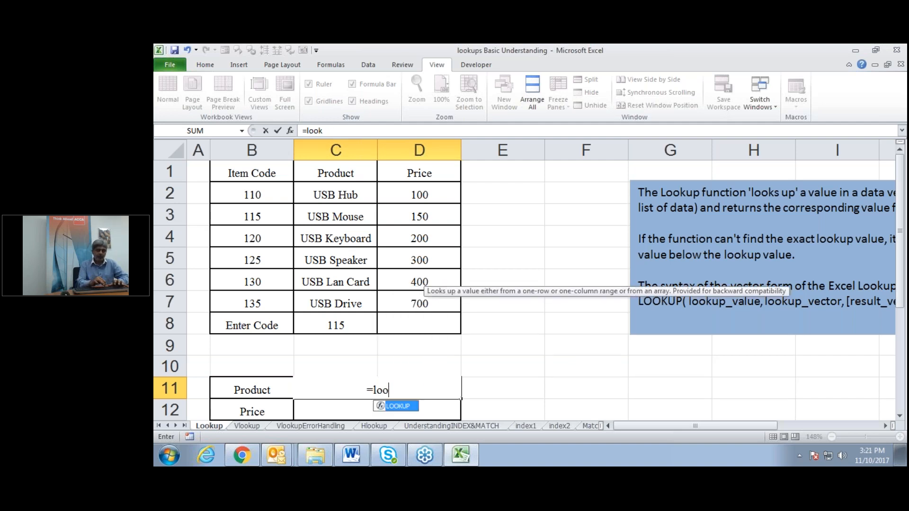
{"action": "type", "text": "up("}
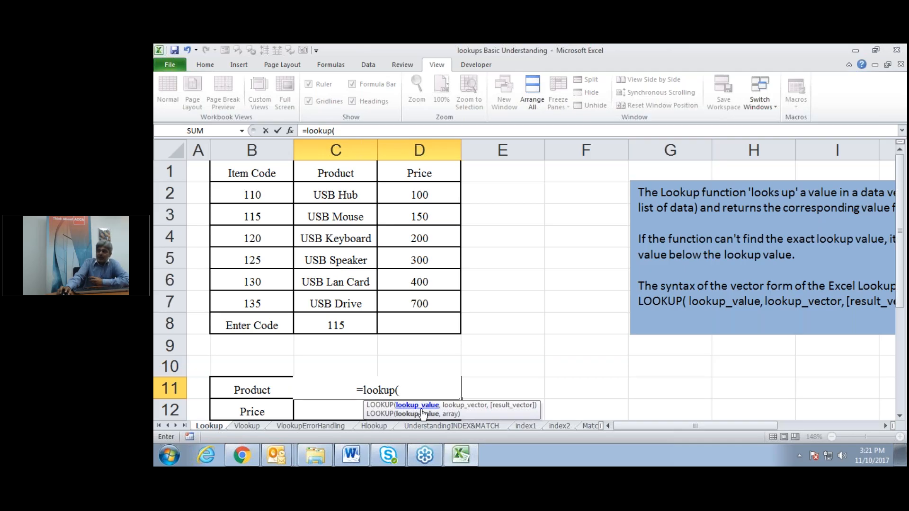
{"action": "left_click", "coordinate": [324, 323]}
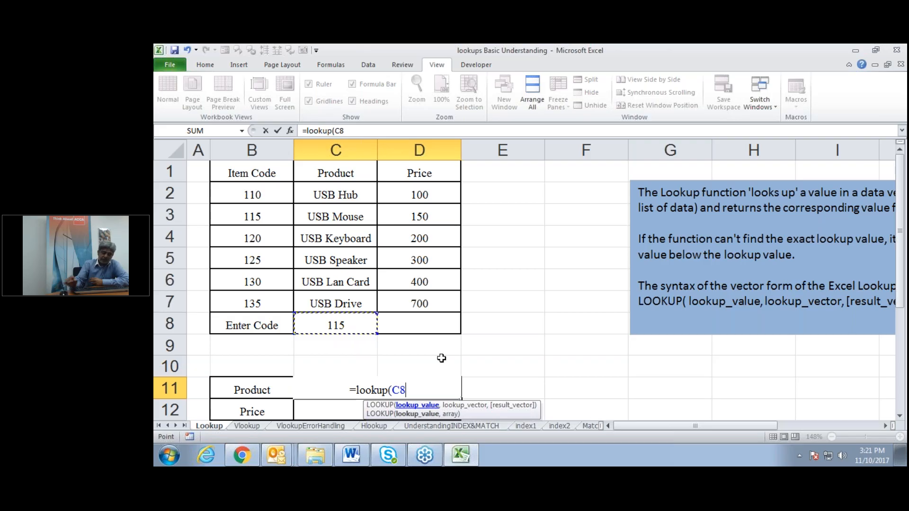
{"action": "type", "text": ","}
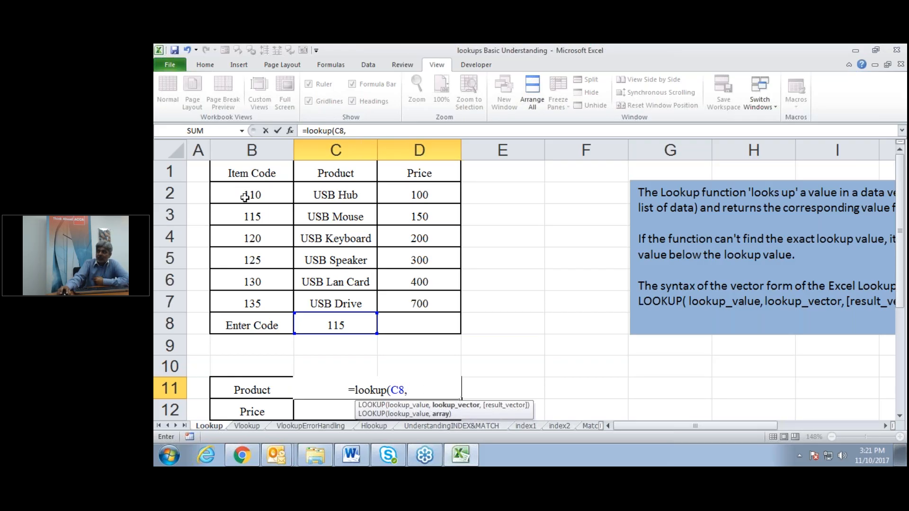
{"action": "left_click_drag", "start_coordinate": [245, 197], "coordinate": [253, 303]}
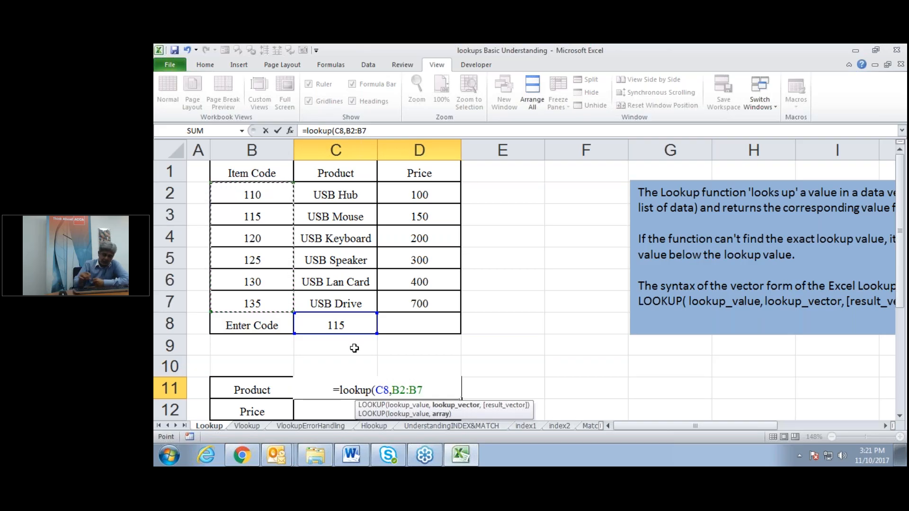
{"action": "type", "text": ","}
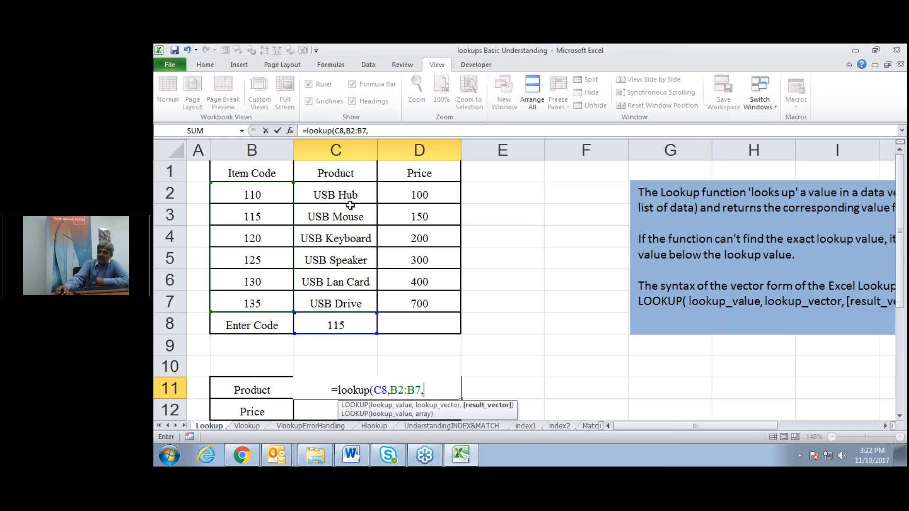
{"action": "left_click_drag", "start_coordinate": [347, 190], "coordinate": [348, 300]}
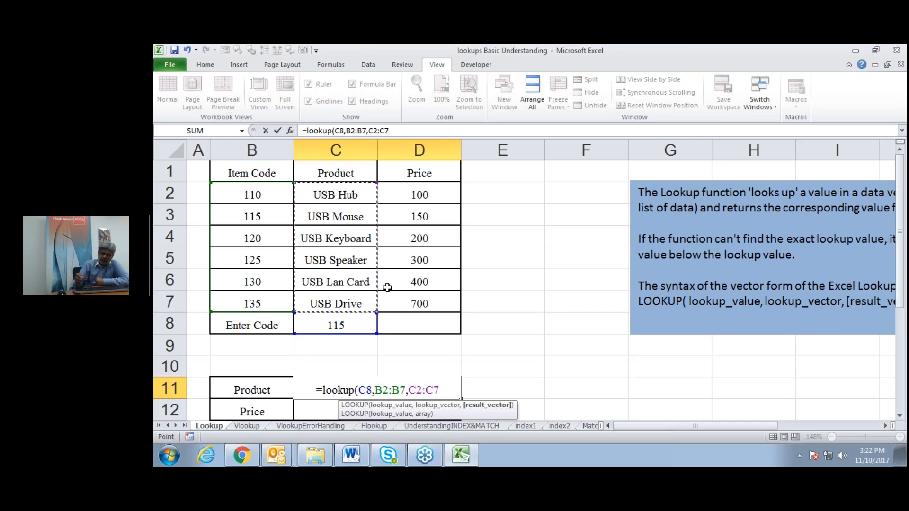
{"action": "type", "text": ")"}
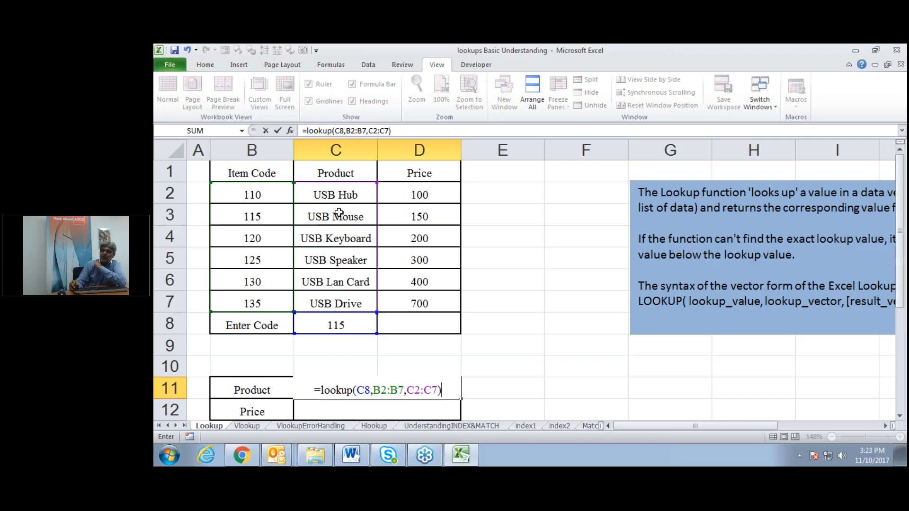
{"action": "key", "text": "Return"}
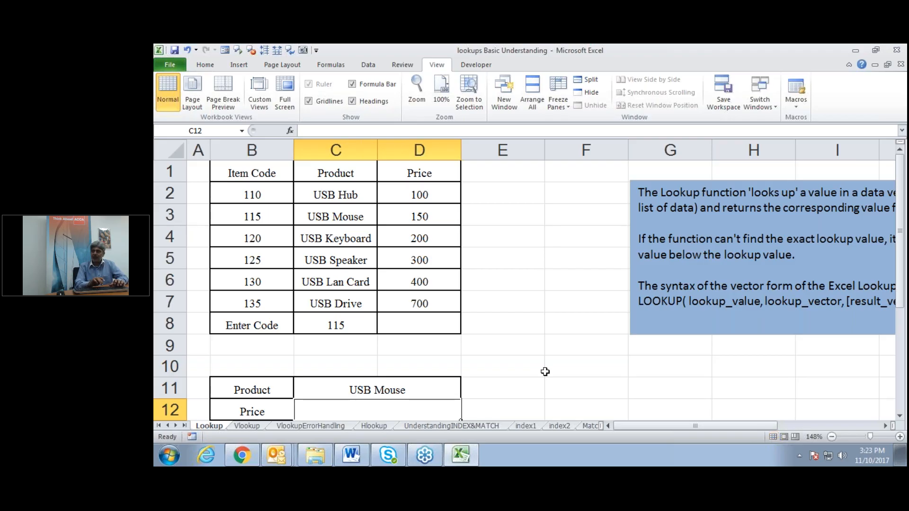
Step: Enter the formula =lookup(C8,B2:B7,D2:D7) in the Price result cell C12 to return the price for the entered code
{"action": "type", "text": "=lo"}
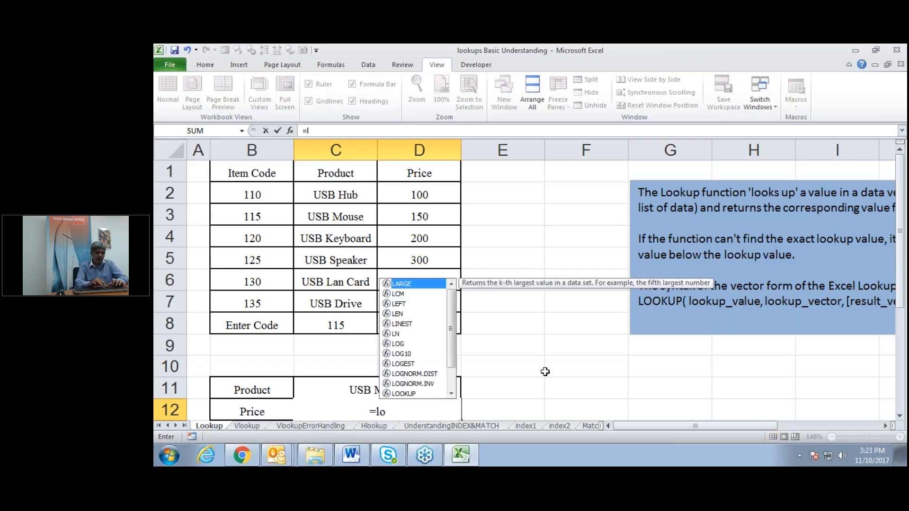
{"action": "type", "text": "okup("}
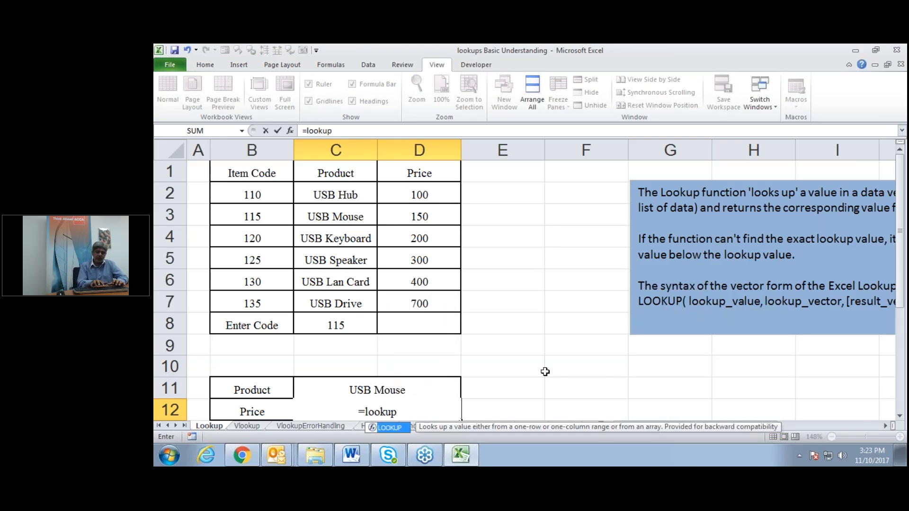
{"action": "left_click", "coordinate": [333, 323]}
{"action": "type", "text": ","}
{"action": "left_click_drag", "start_coordinate": [264, 194], "coordinate": [264, 293]}
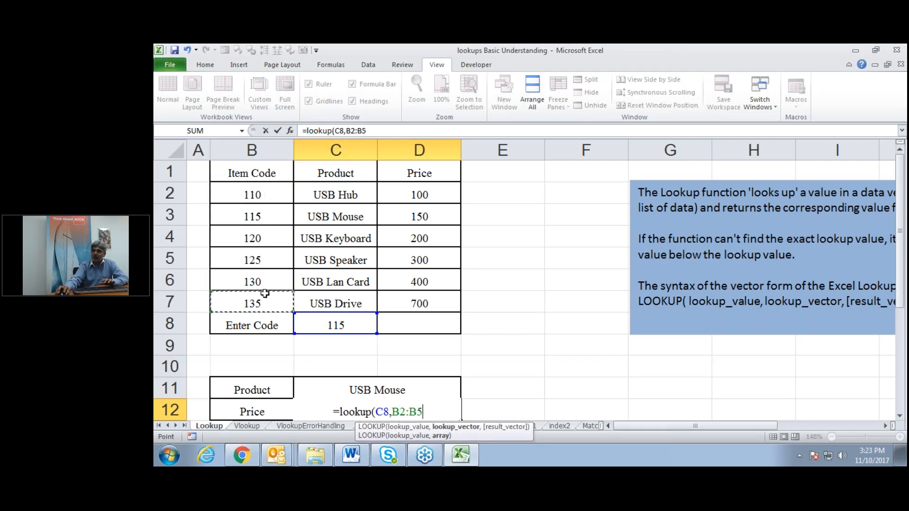
{"action": "left_click", "coordinate": [264, 293]}
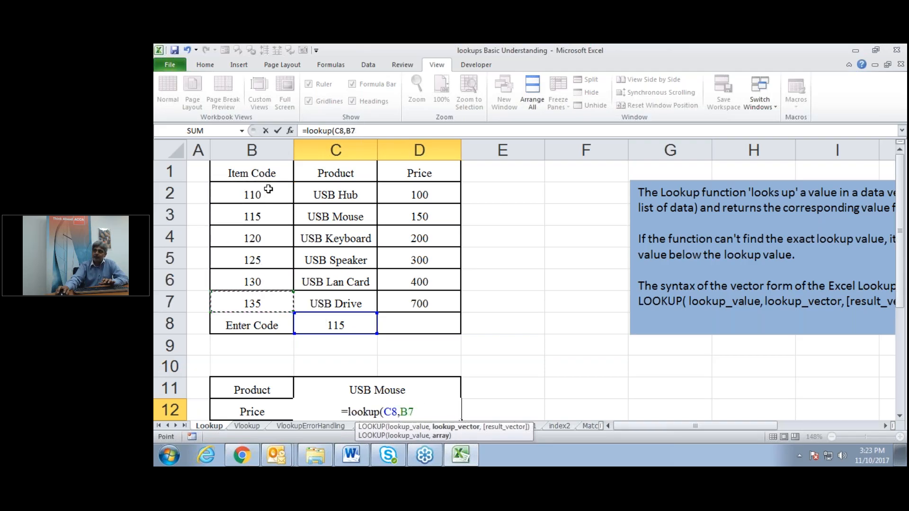
{"action": "left_click_drag", "start_coordinate": [268, 189], "coordinate": [270, 301]}
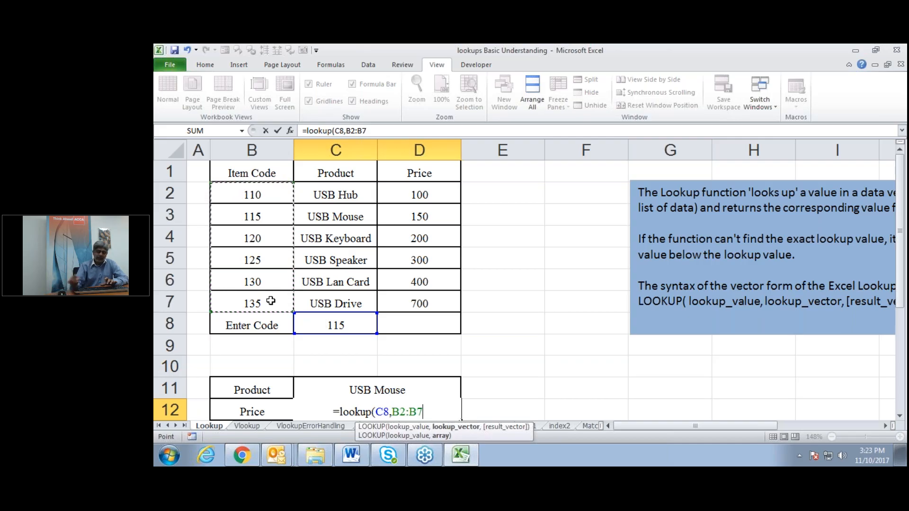
{"action": "type", "text": ","}
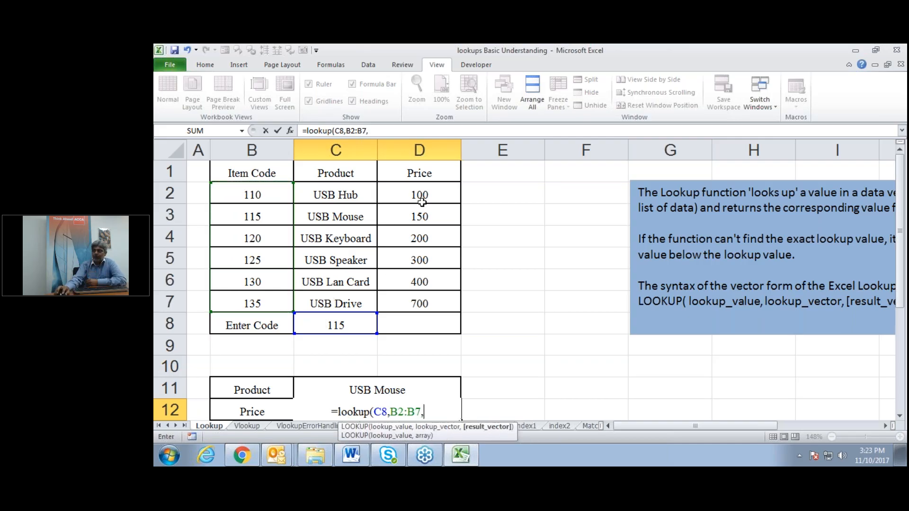
{"action": "left_click_drag", "start_coordinate": [424, 194], "coordinate": [424, 299]}
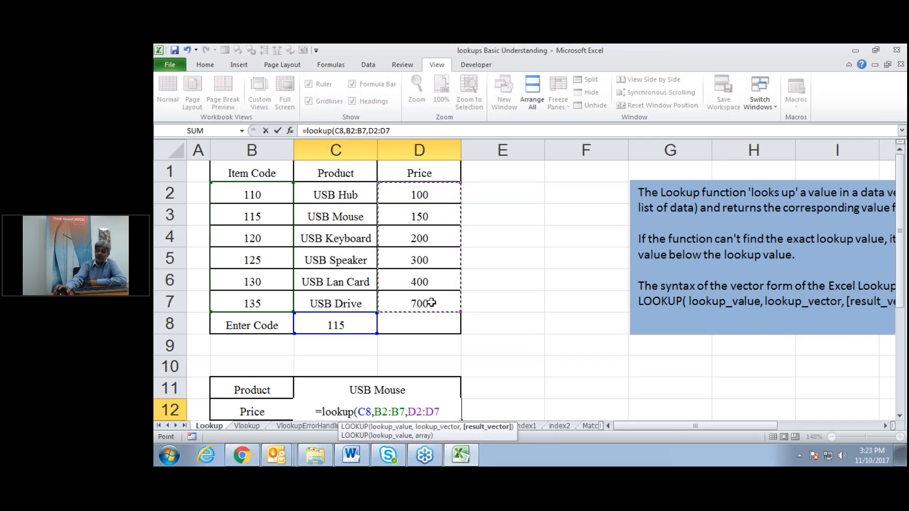
{"action": "type", "text": ")"}
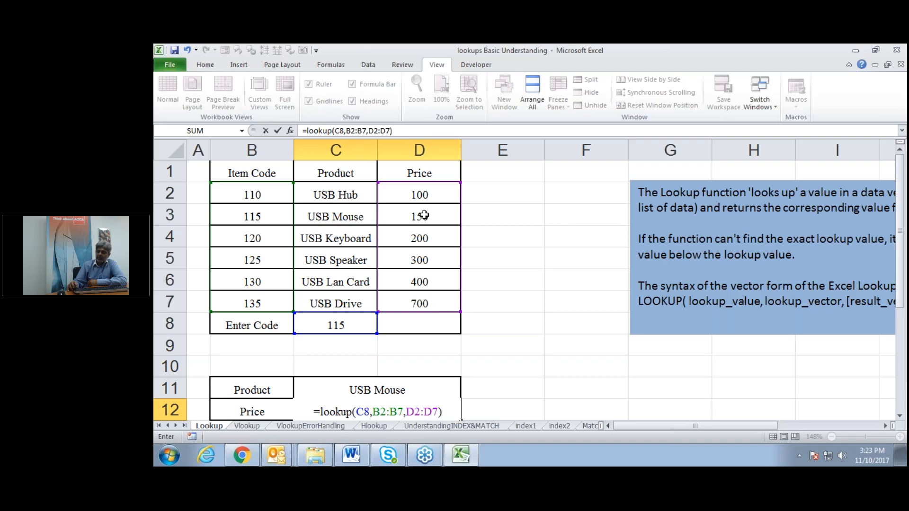
{"action": "key", "text": "Return"}
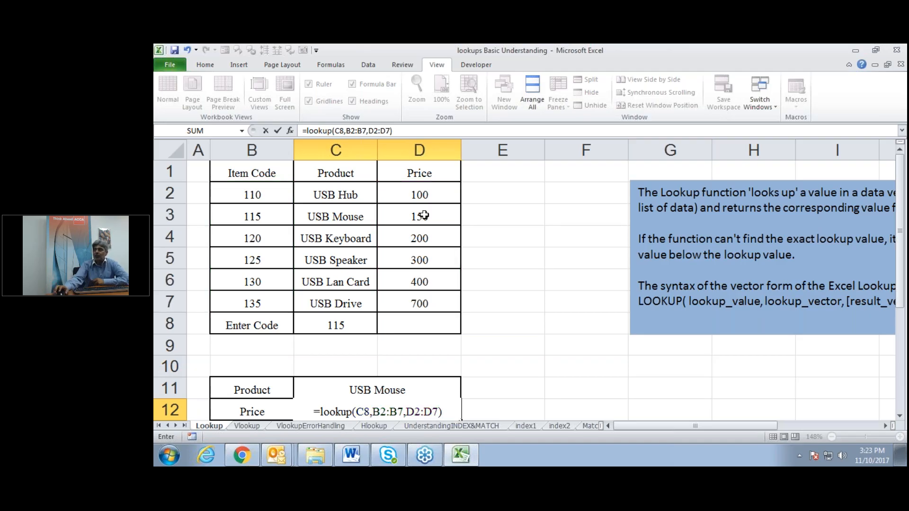
{"action": "scroll", "coordinate": [424, 216], "scroll_direction": "up", "scroll_amount": 1}
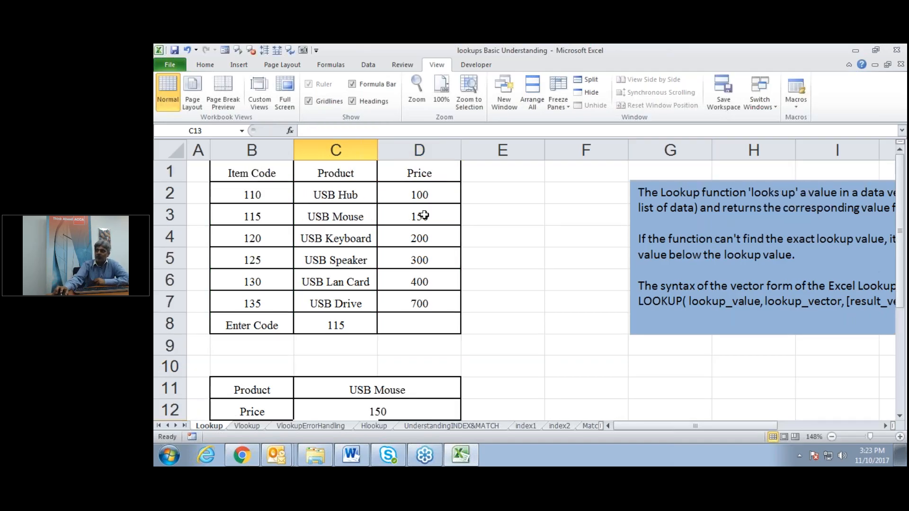
{"action": "left_click", "coordinate": [547, 270]}
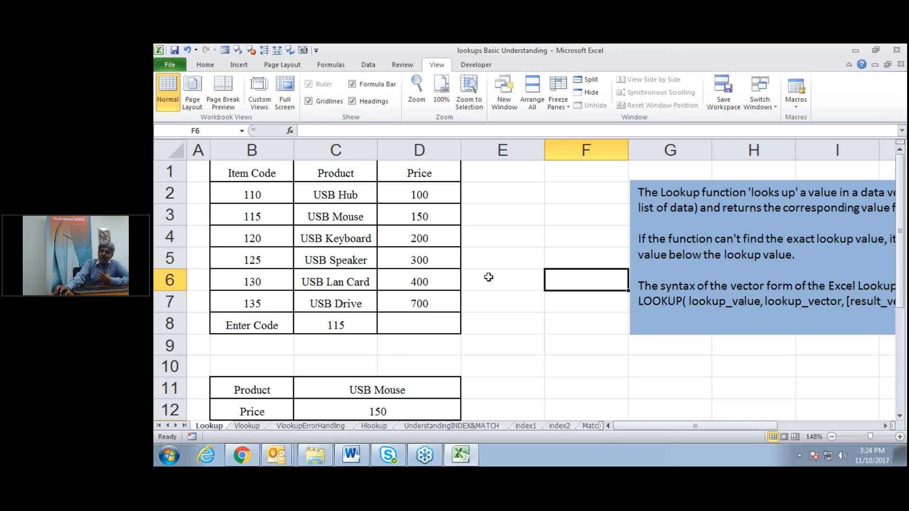
Step: Set the Enter Code cell C8 to 125 to test the product and price lookups with another listed item
{"action": "left_click", "coordinate": [315, 328]}
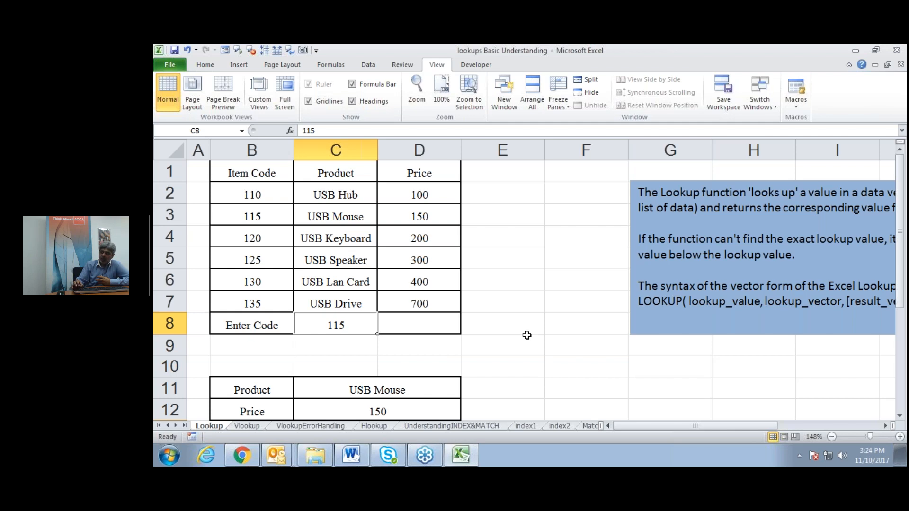
{"action": "type", "text": "125"}
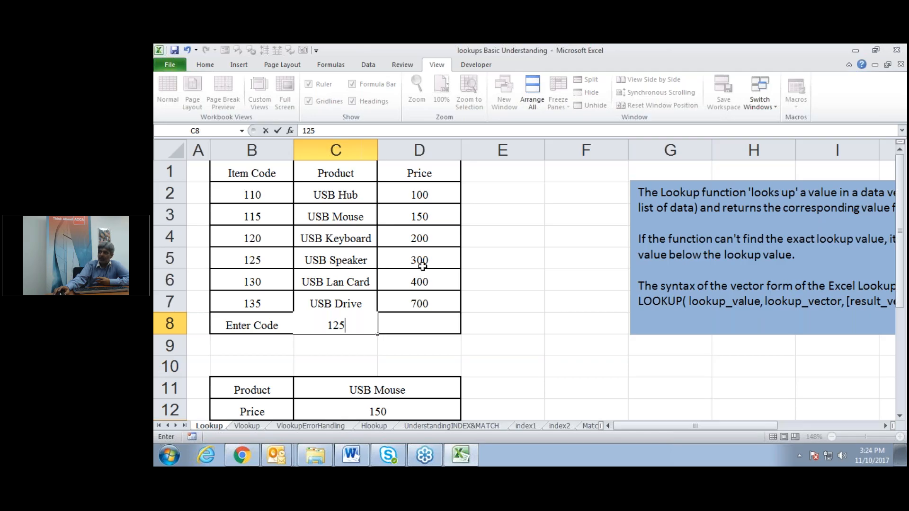
{"action": "key", "text": "Return"}
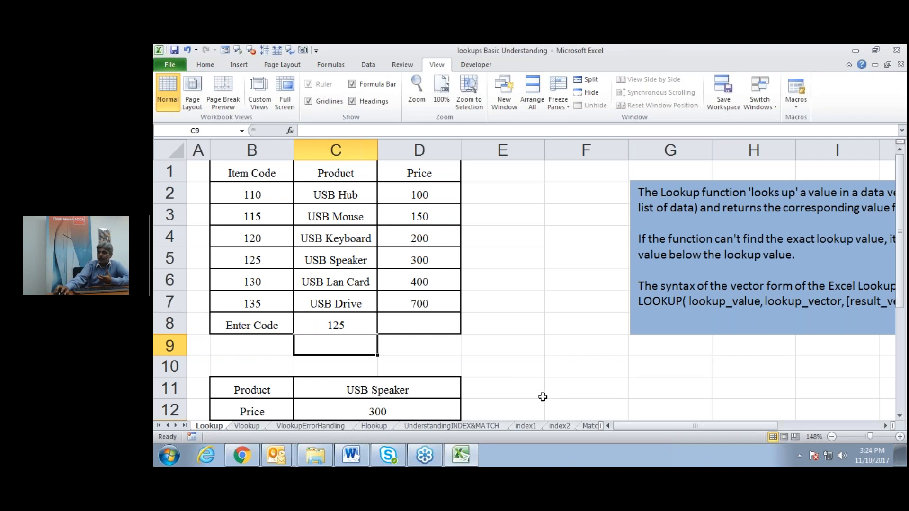
{"action": "left_click", "coordinate": [554, 365]}
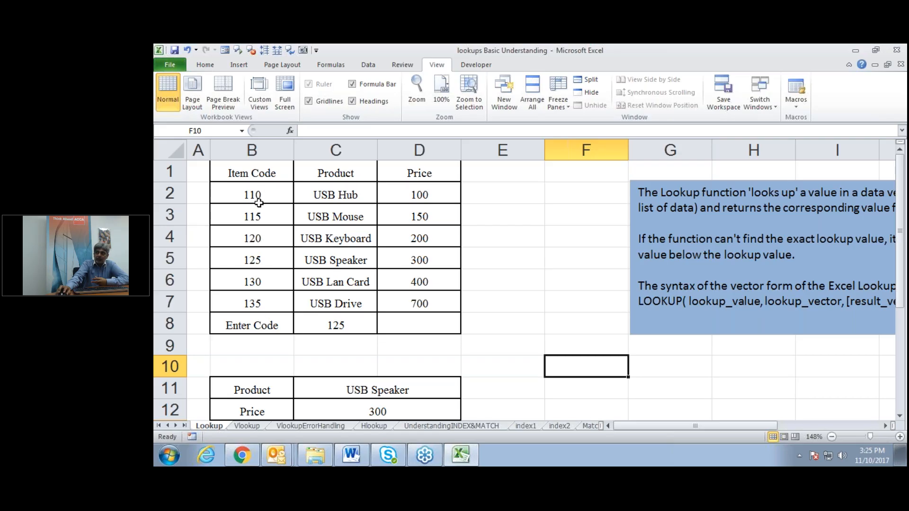
Step: Test the lookups with codes missing from the list by entering 129 and finally 116 in the Enter Code cell C8
{"action": "left_click", "coordinate": [320, 325]}
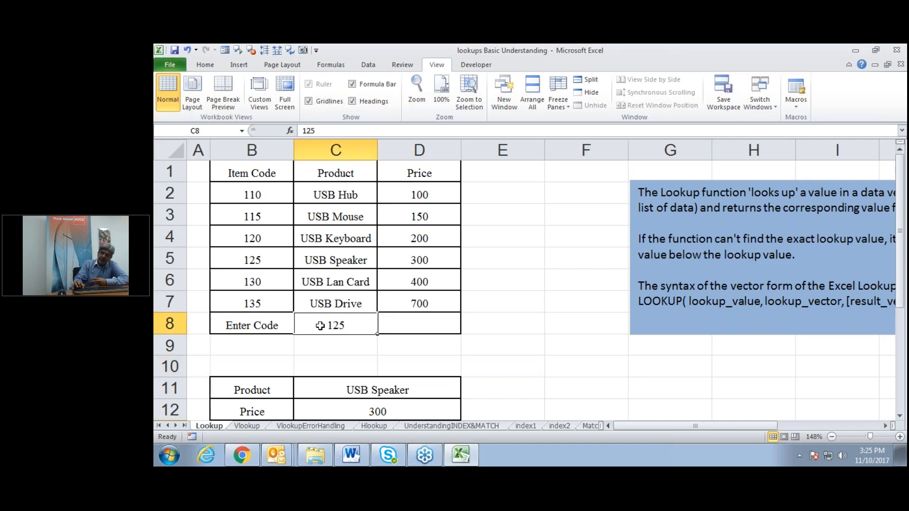
{"action": "type", "text": "129"}
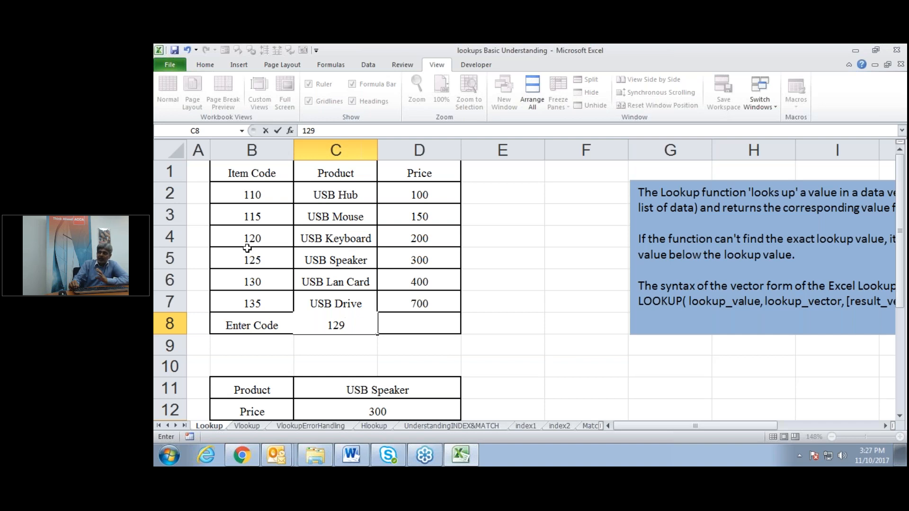
{"action": "key", "text": "Return"}
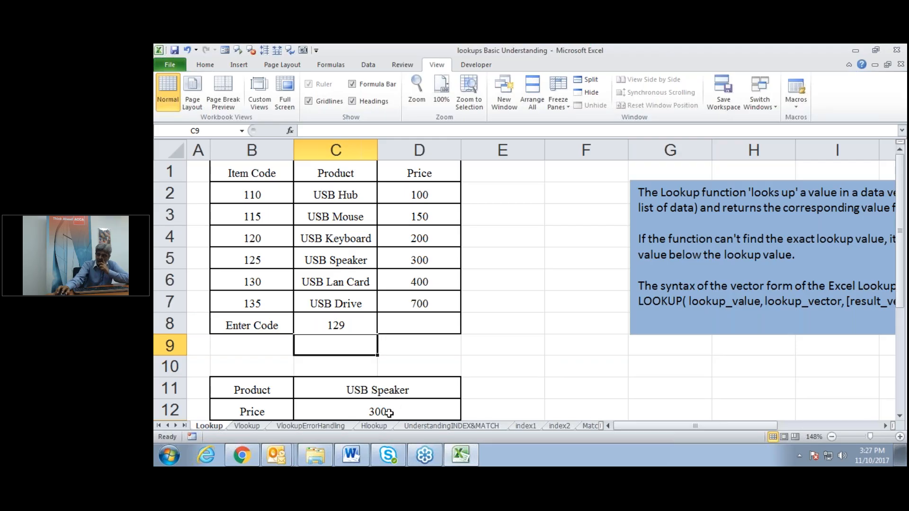
{"action": "left_click", "coordinate": [366, 321]}
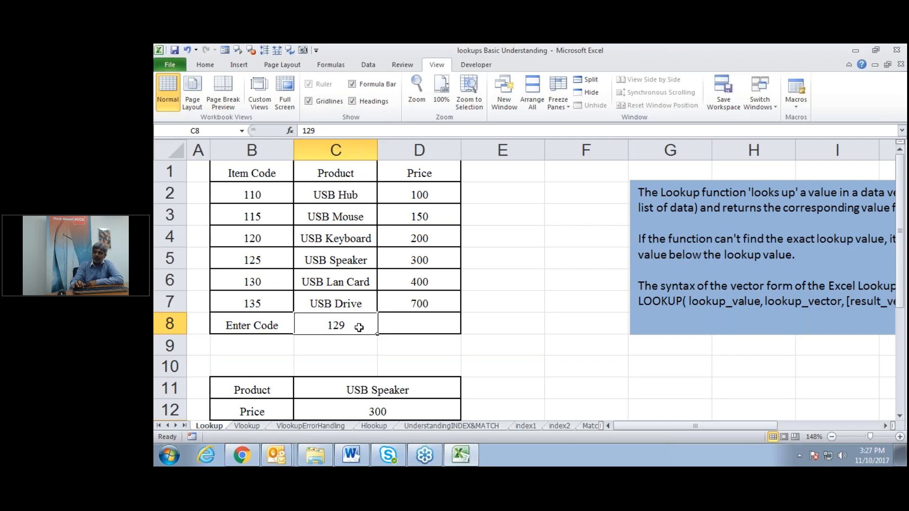
{"action": "type", "text": "116"}
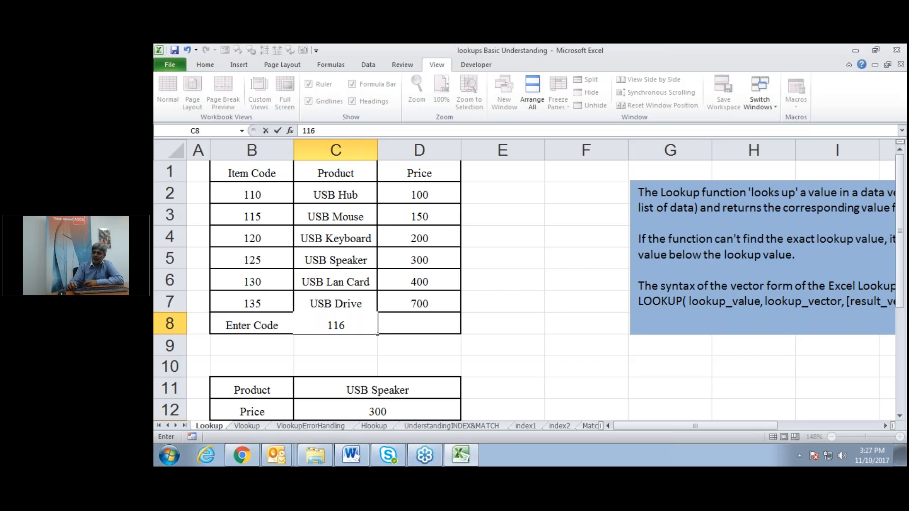
{"action": "key", "text": "Return"}
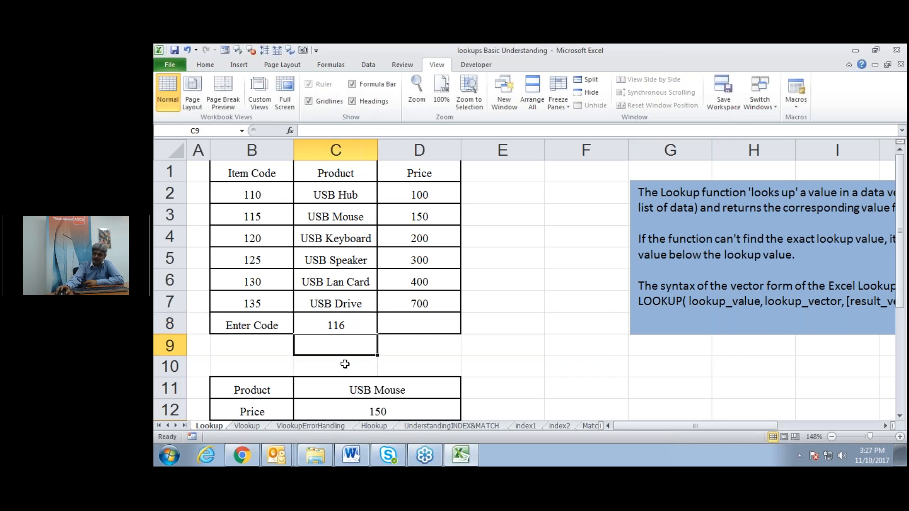
Step: Examine the item codes in B2:B7 individually and as a whole range, comparing them with the entered code in C8
{"action": "left_click", "coordinate": [328, 326]}
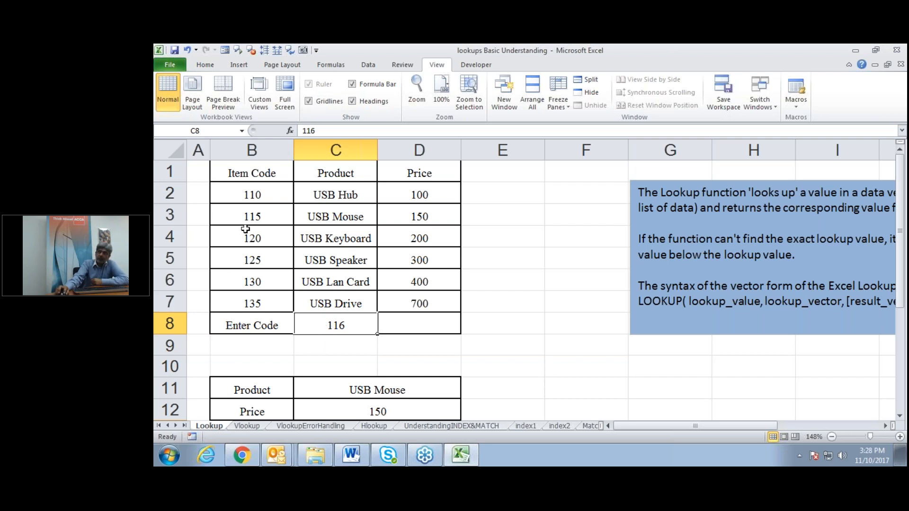
{"action": "left_click_drag", "start_coordinate": [242, 195], "coordinate": [260, 294]}
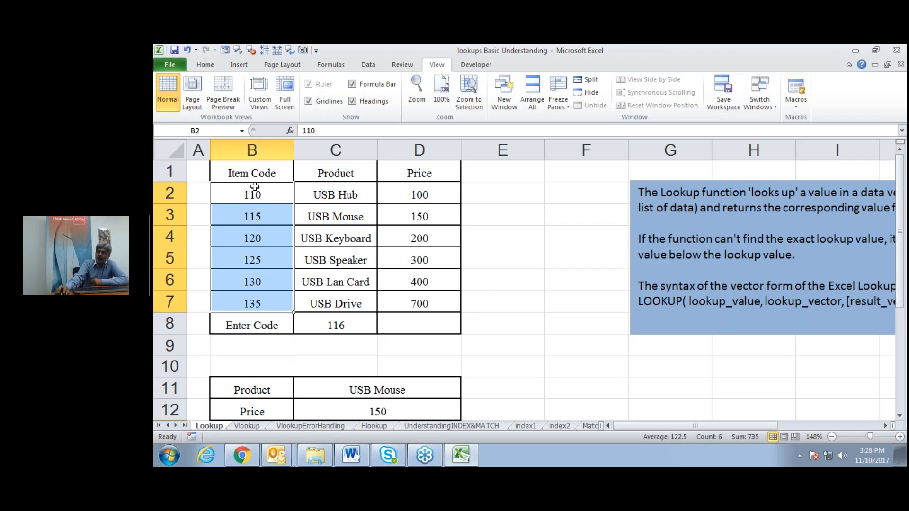
{"action": "left_click", "coordinate": [250, 254]}
{"action": "left_click", "coordinate": [251, 193]}
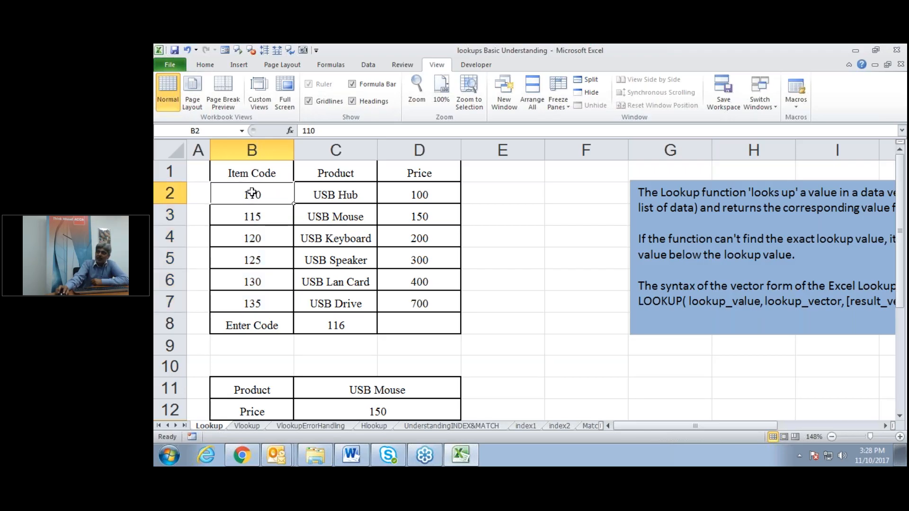
{"action": "left_click", "coordinate": [274, 217]}
{"action": "left_click", "coordinate": [272, 240]}
{"action": "left_click", "coordinate": [266, 193]}
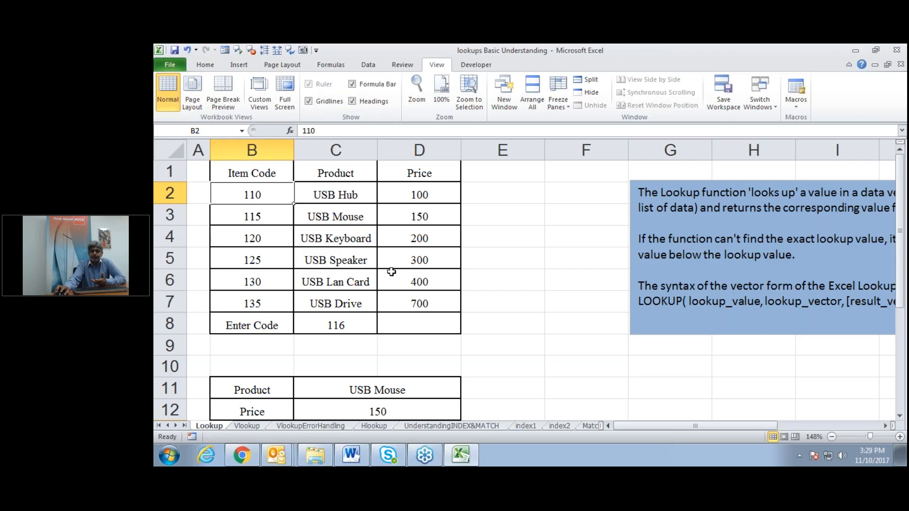
{"action": "left_click_drag", "start_coordinate": [262, 192], "coordinate": [264, 298]}
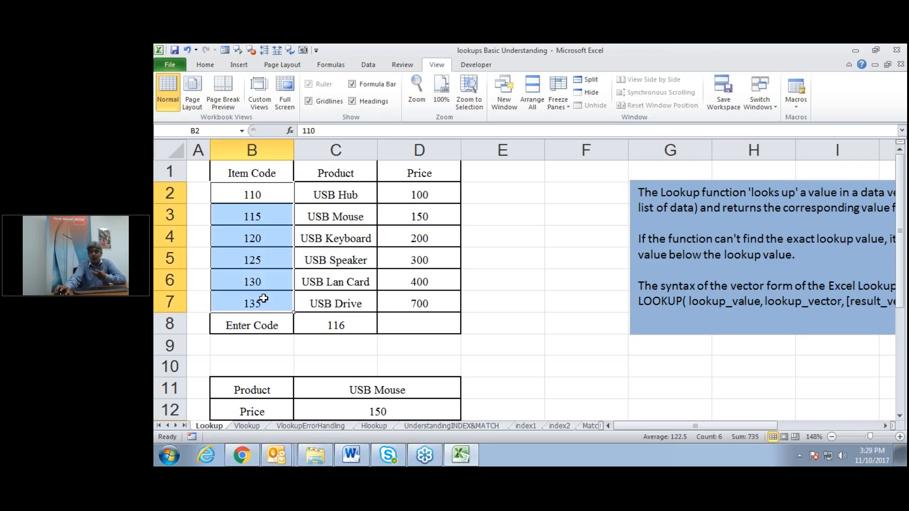
{"action": "left_click", "coordinate": [275, 188]}
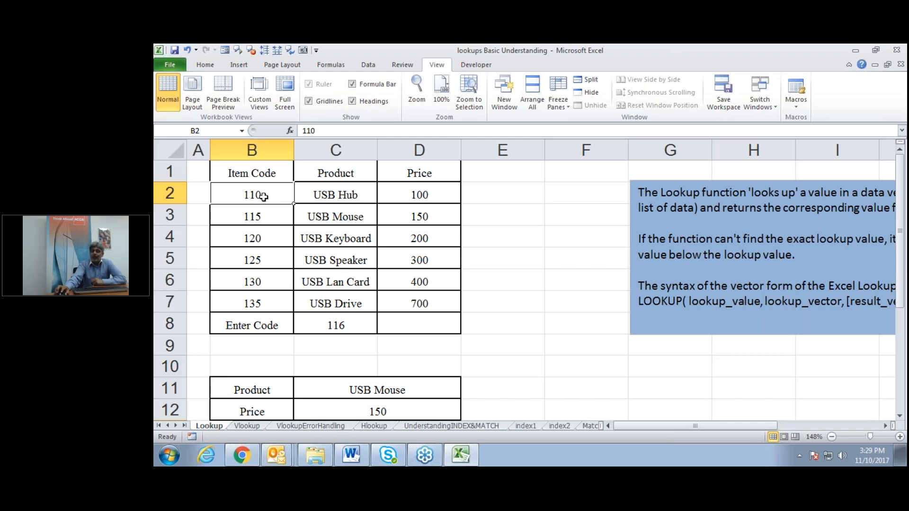
{"action": "left_click", "coordinate": [261, 215]}
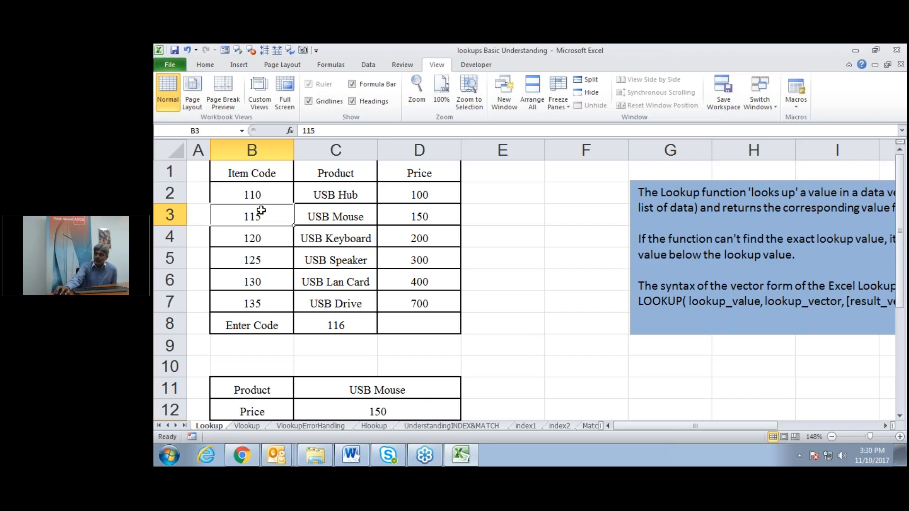
{"action": "left_click_drag", "start_coordinate": [249, 189], "coordinate": [265, 300]}
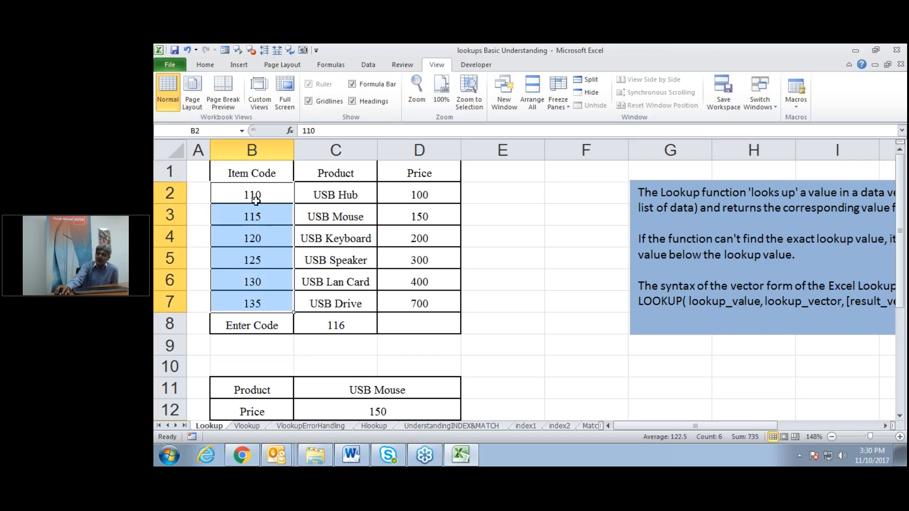
Step: Select the full block of item records in B2:D7 to review codes, products and prices together
{"action": "left_click_drag", "start_coordinate": [252, 189], "coordinate": [438, 307]}
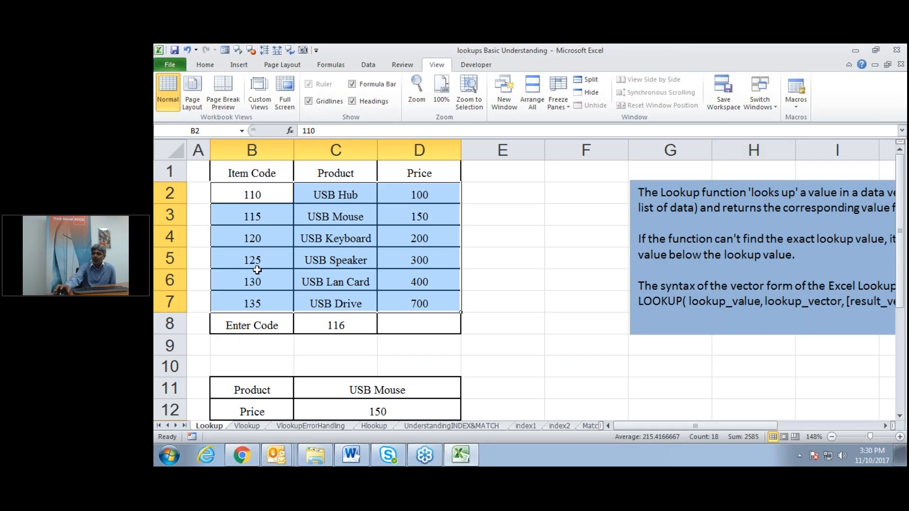
{"action": "left_click", "coordinate": [289, 198]}
{"action": "left_click_drag", "start_coordinate": [289, 198], "coordinate": [429, 292]}
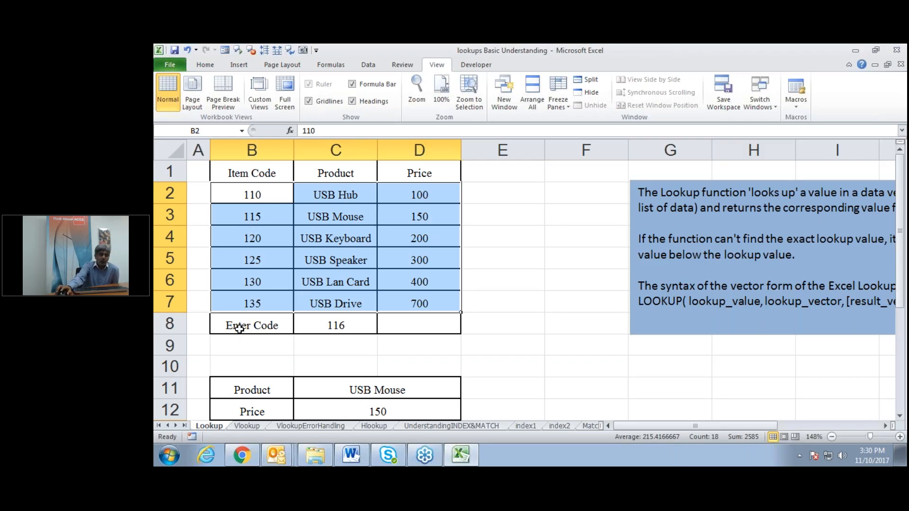
Step: Switch to the Vlookup worksheet, zoom it to fit the table in B1:D12, and clear the selection
{"action": "left_click", "coordinate": [248, 429]}
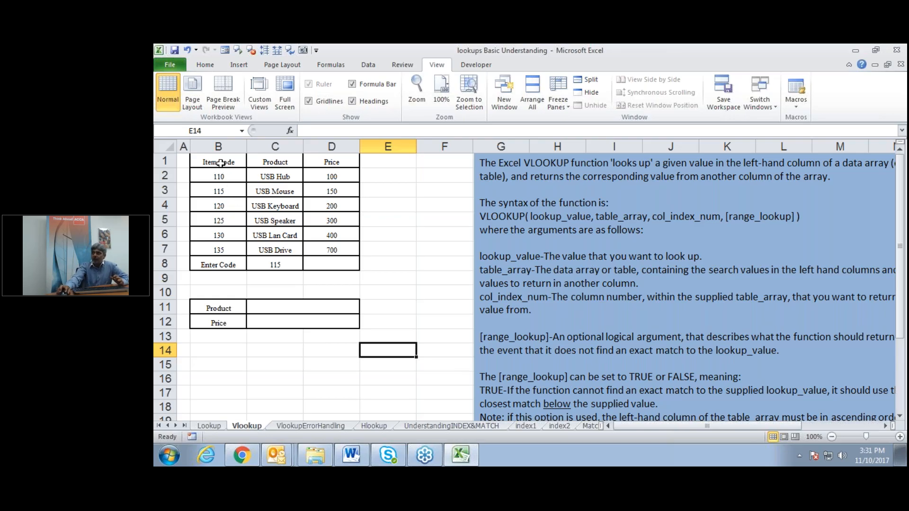
{"action": "left_click_drag", "start_coordinate": [221, 164], "coordinate": [339, 320]}
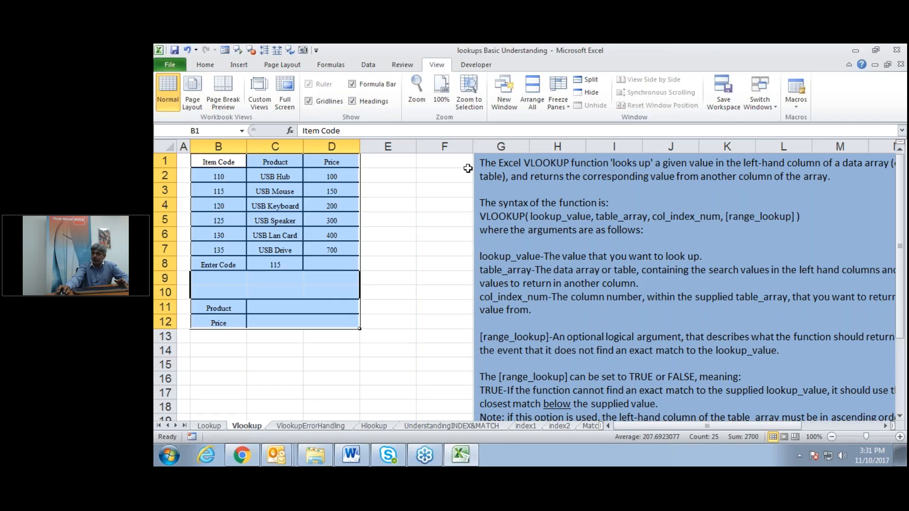
{"action": "left_click", "coordinate": [466, 93]}
{"action": "left_click", "coordinate": [539, 286]}
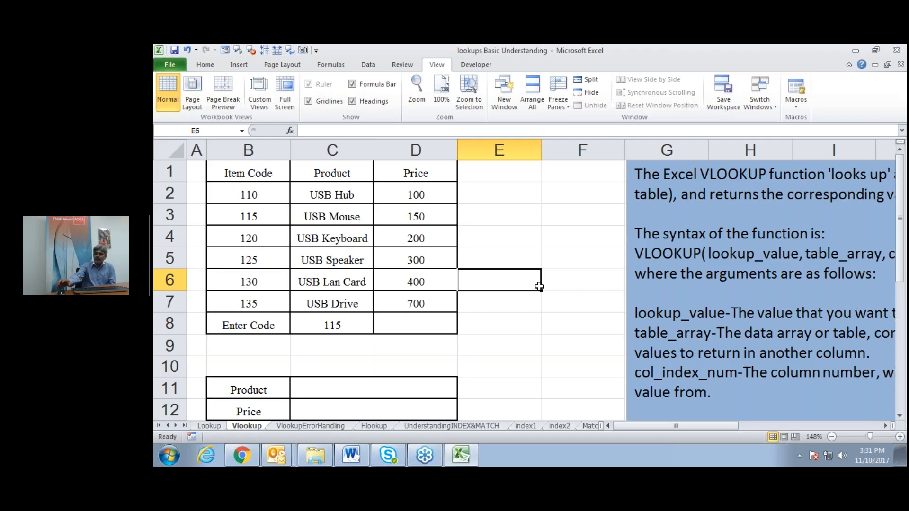
Step: Return to the Lookup worksheet
{"action": "left_click", "coordinate": [207, 426]}
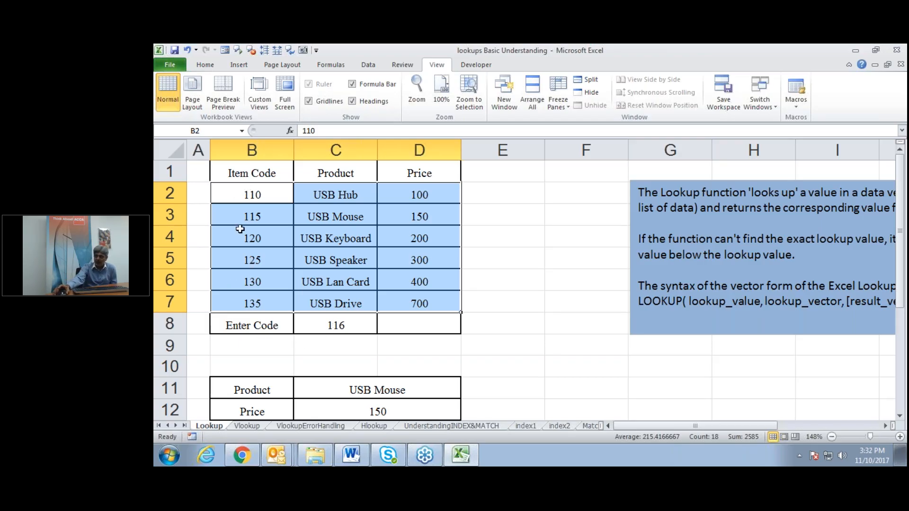
Step: Check the Vlookup worksheet briefly, return to the Lookup worksheet, and select the Product and Price columns in turn to examine them
{"action": "left_click", "coordinate": [246, 426]}
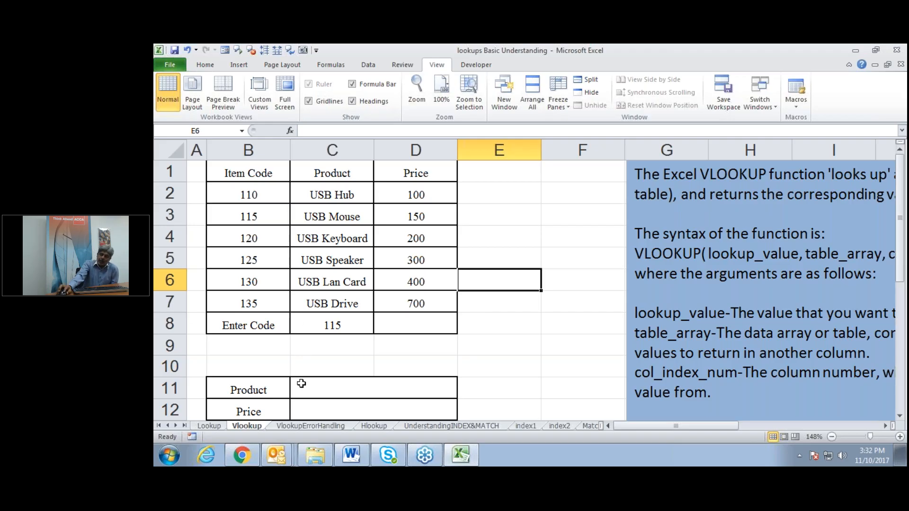
{"action": "left_click", "coordinate": [213, 426]}
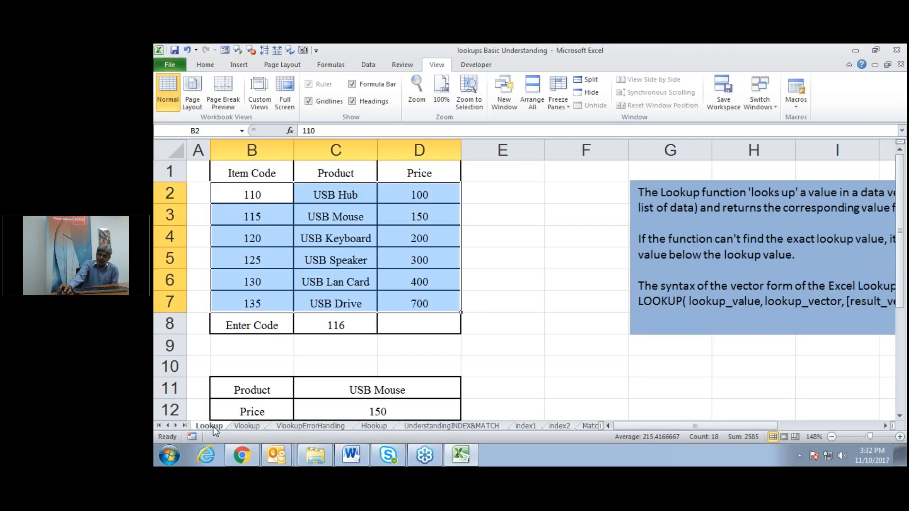
{"action": "left_click", "coordinate": [341, 192]}
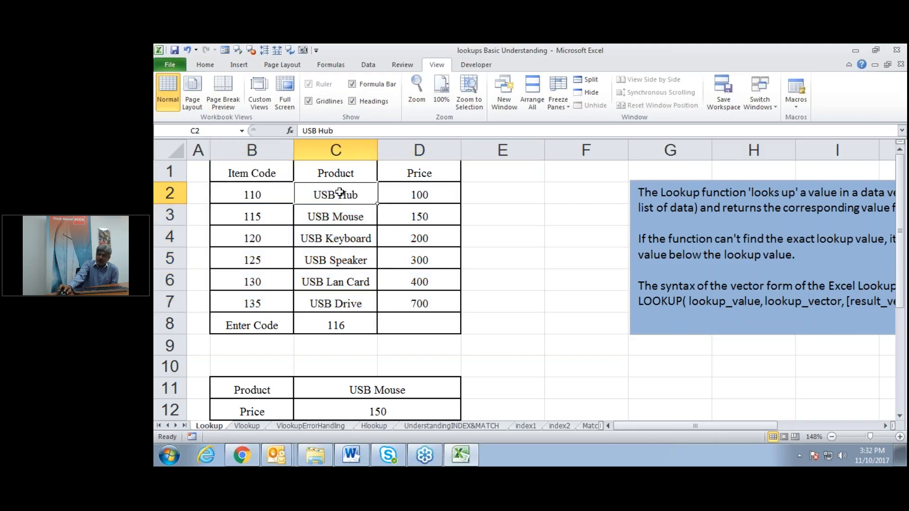
{"action": "left_click", "coordinate": [347, 147]}
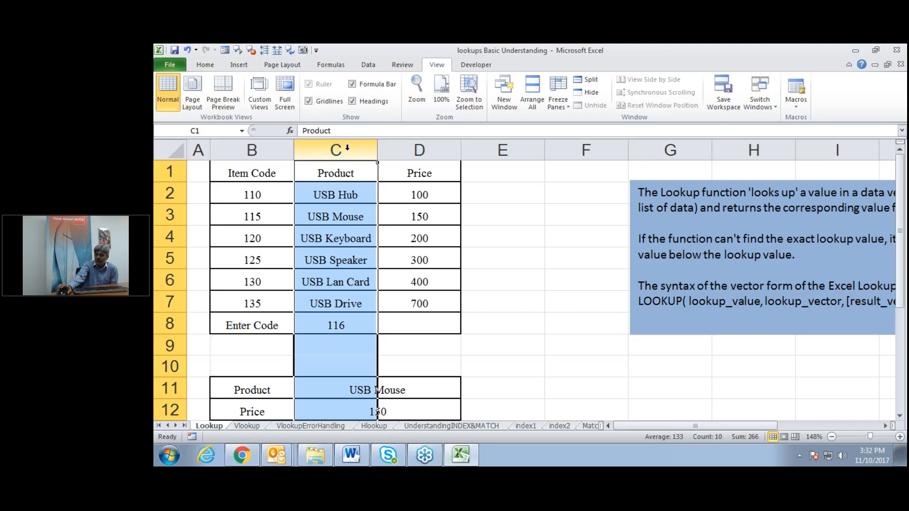
{"action": "left_click", "coordinate": [415, 149]}
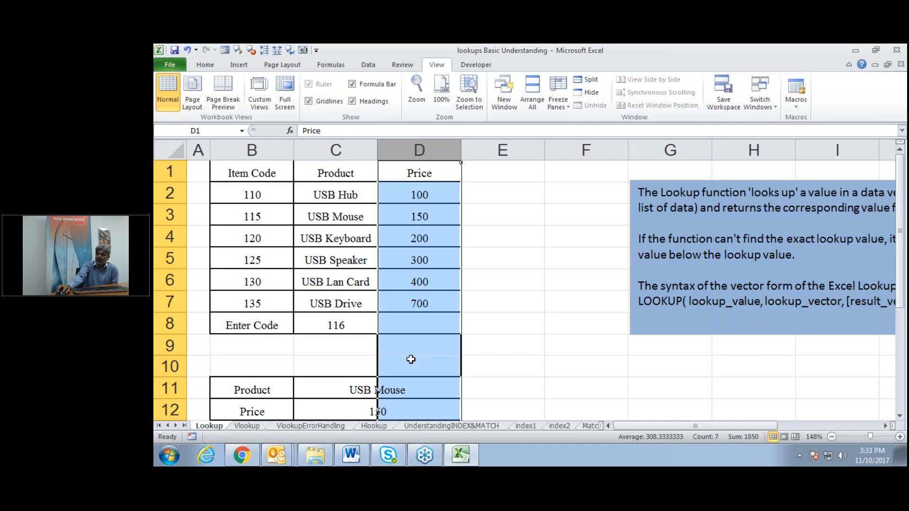
Step: Examine the lookup vector B2:B7 in the LOOKUP formula of Product cell C11, keeping the formula as it is
{"action": "double_click", "coordinate": [358, 389]}
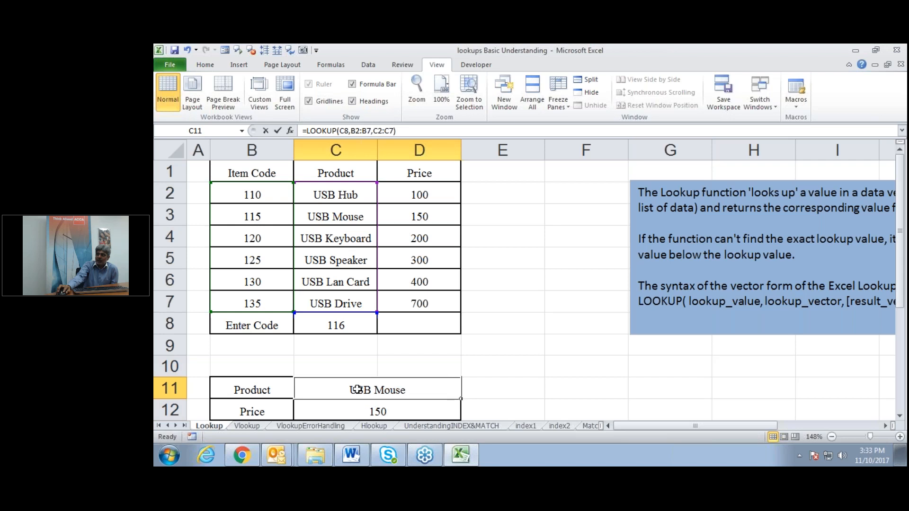
{"action": "left_click_drag", "start_coordinate": [379, 389], "coordinate": [410, 388]}
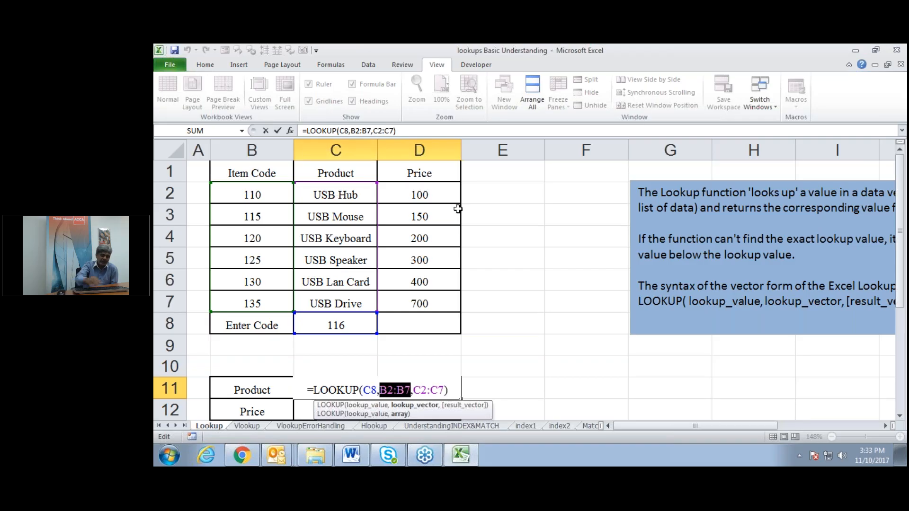
{"action": "key", "text": "ctrl+Return"}
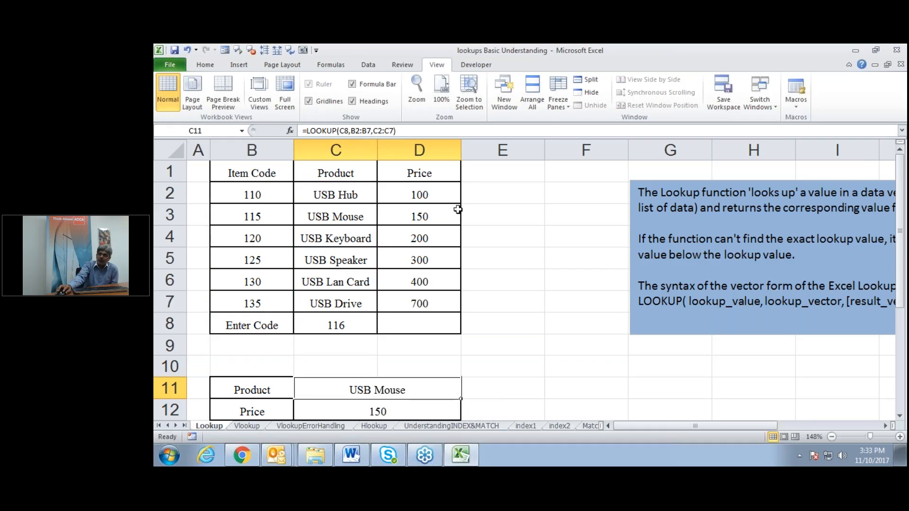
Step: On the Vlookup worksheet, review the table B1:D7 and enter =VLOOKUP(C8,B2:D7,2) in Product cell C11
{"action": "left_click", "coordinate": [246, 425]}
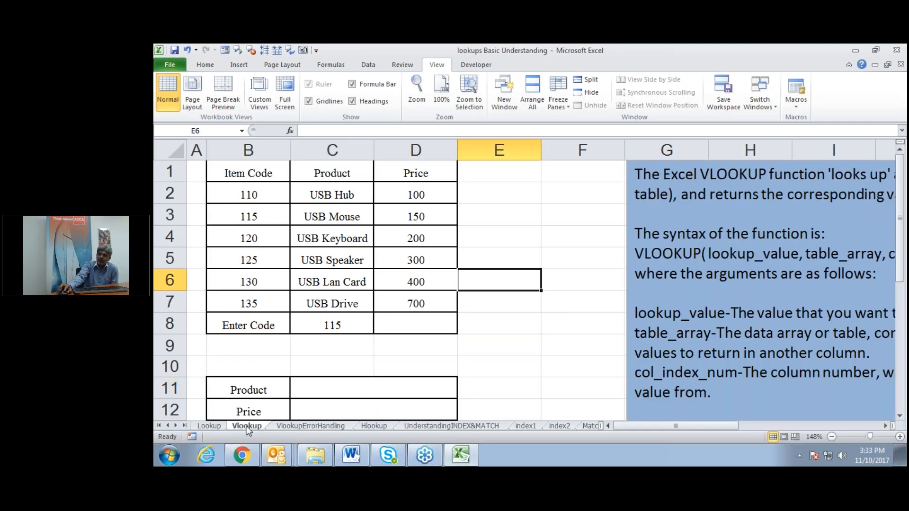
{"action": "left_click_drag", "start_coordinate": [229, 171], "coordinate": [448, 311]}
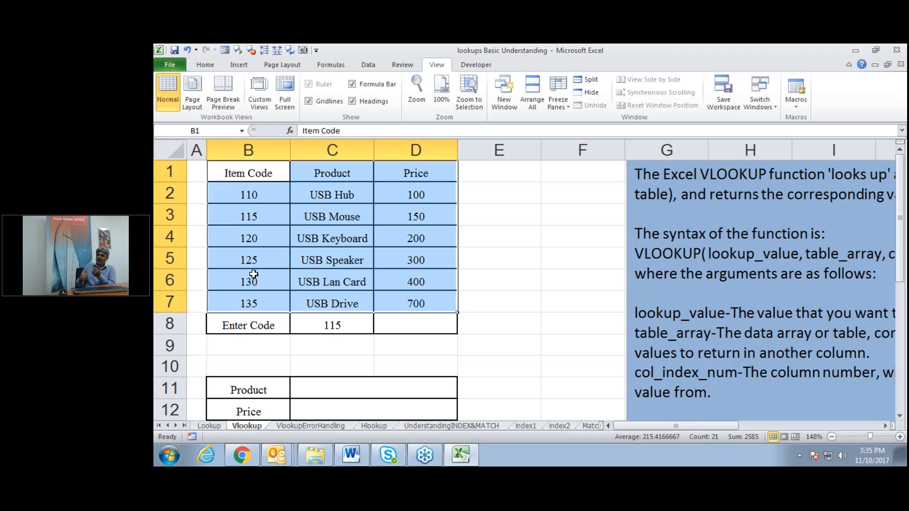
{"action": "left_click", "coordinate": [332, 390]}
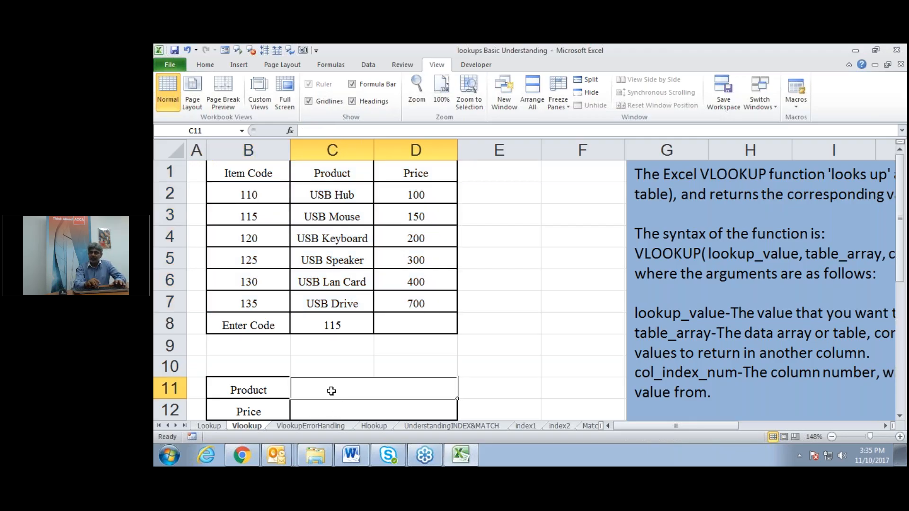
{"action": "type", "text": "=vl"}
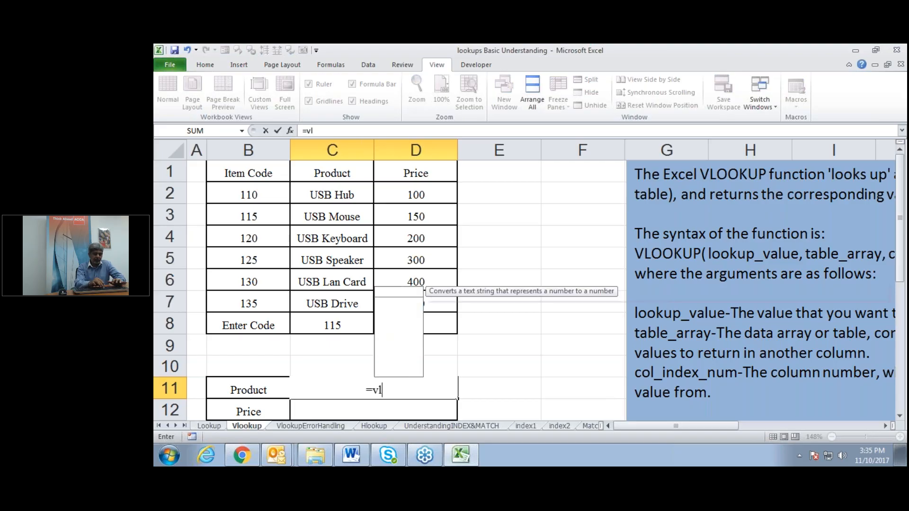
{"action": "type", "text": "ookup("}
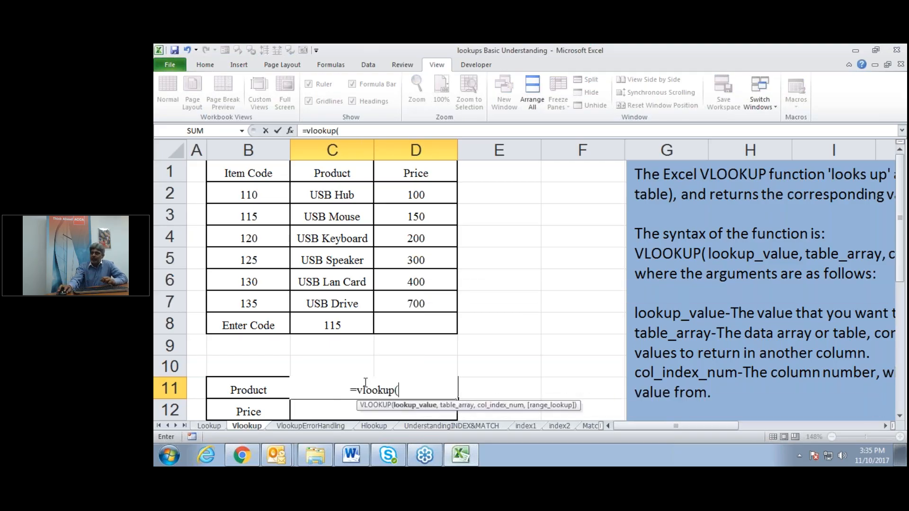
{"action": "left_click", "coordinate": [326, 323]}
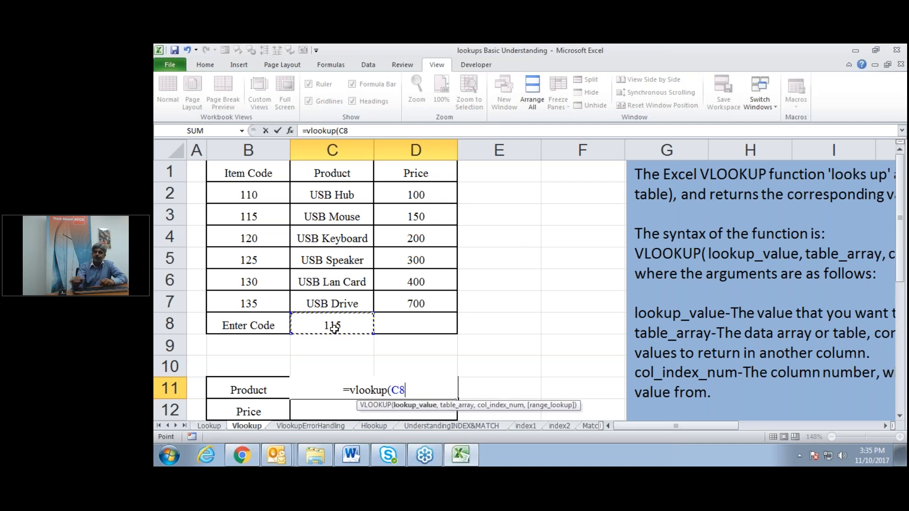
{"action": "type", "text": ","}
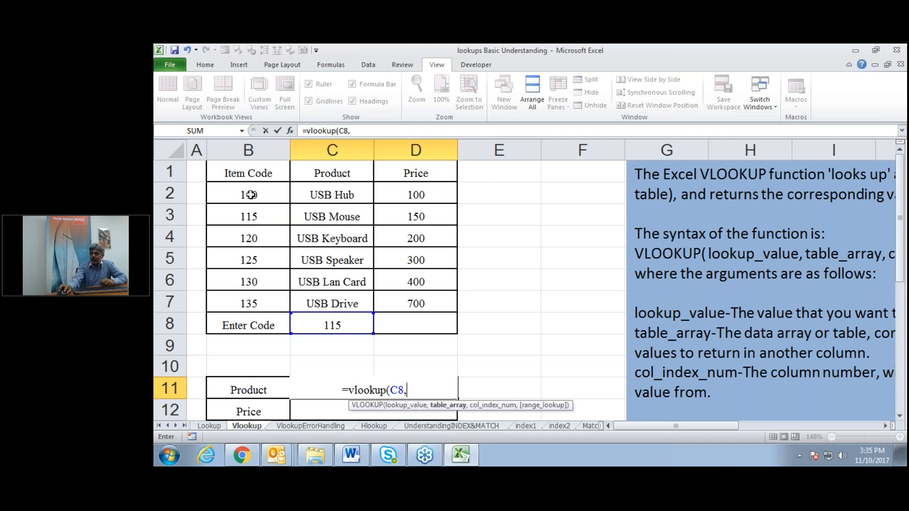
{"action": "left_click_drag", "start_coordinate": [250, 195], "coordinate": [432, 299]}
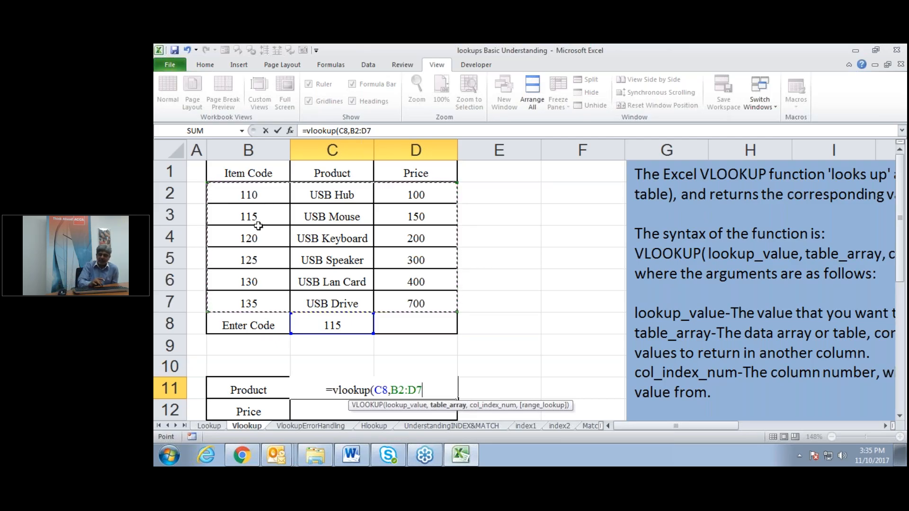
{"action": "type", "text": ","}
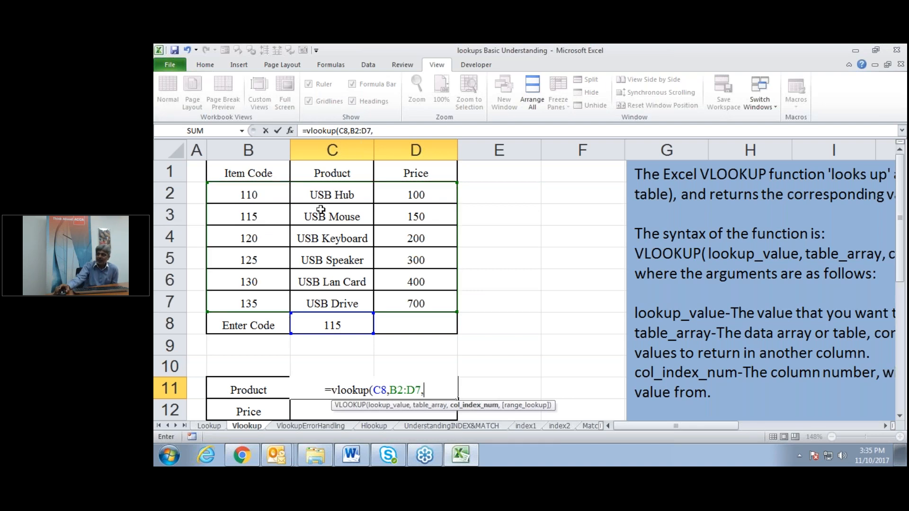
{"action": "type", "text": "2"}
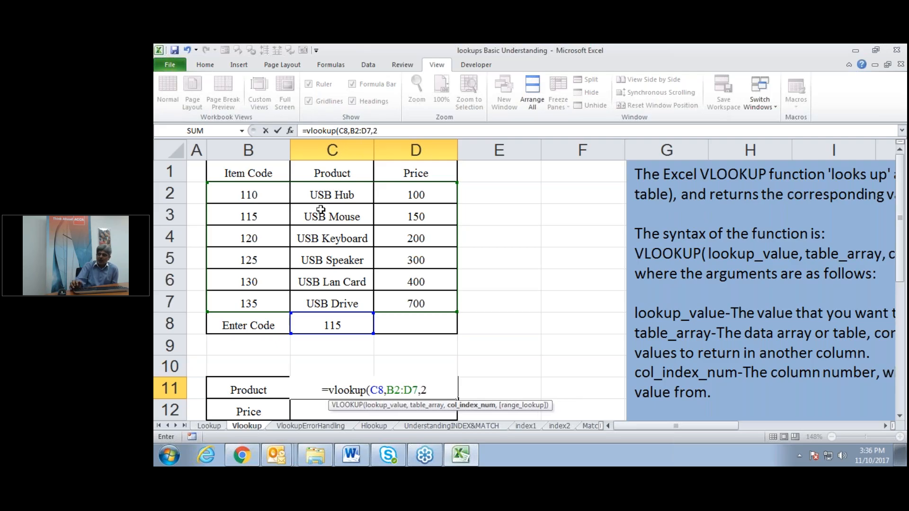
{"action": "type", "text": ")"}
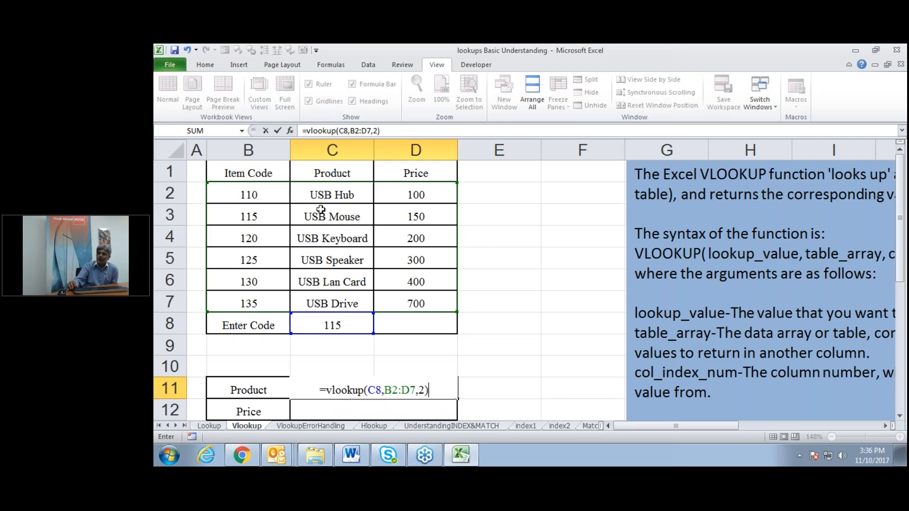
{"action": "key", "text": "Return"}
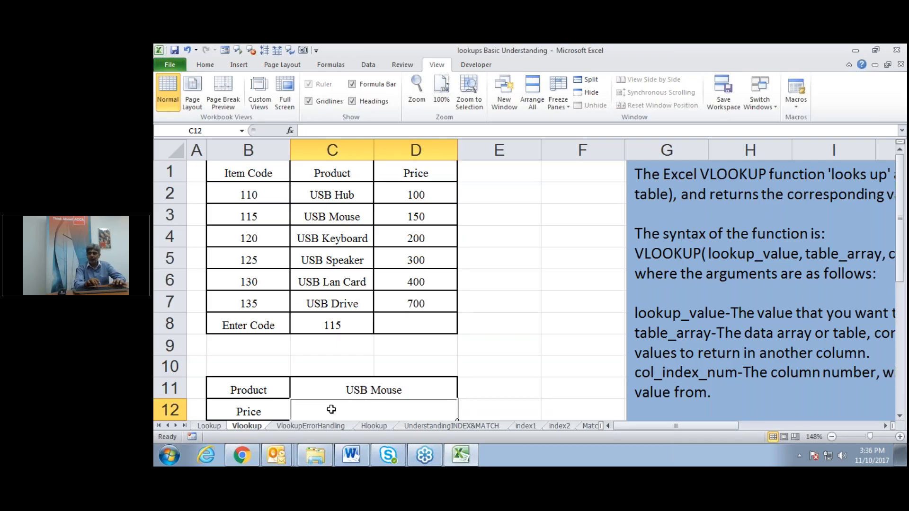
Step: Enter =VLOOKUP(C8,B2:D7,3) in Price cell C12 to return the price for the entered code
{"action": "type", "text": "=v"}
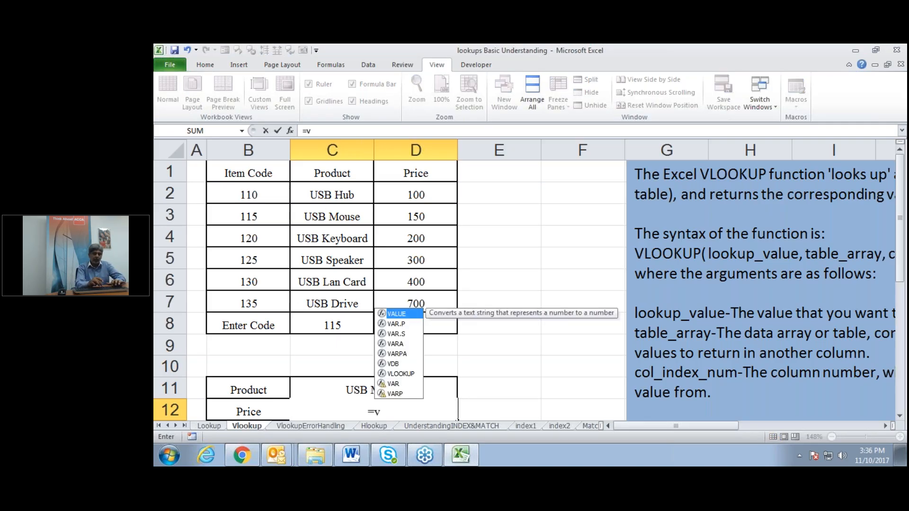
{"action": "type", "text": "lookup("}
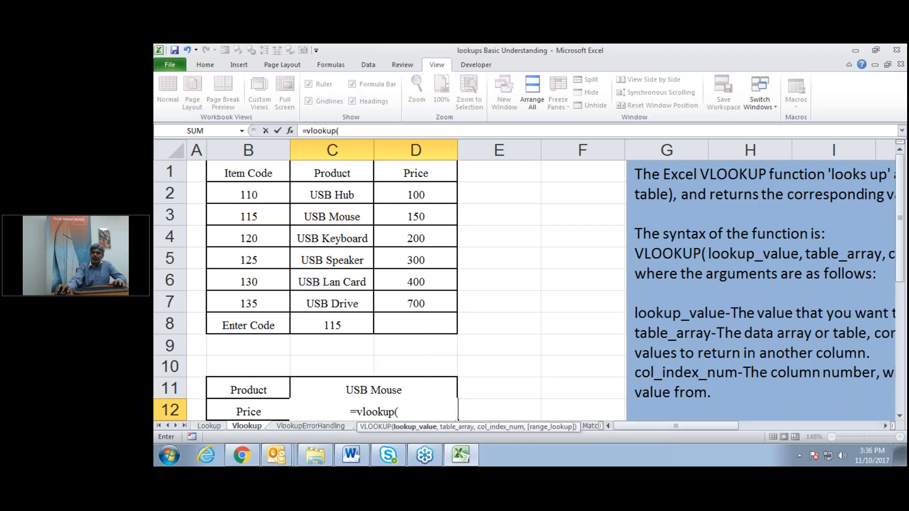
{"action": "left_click", "coordinate": [347, 329]}
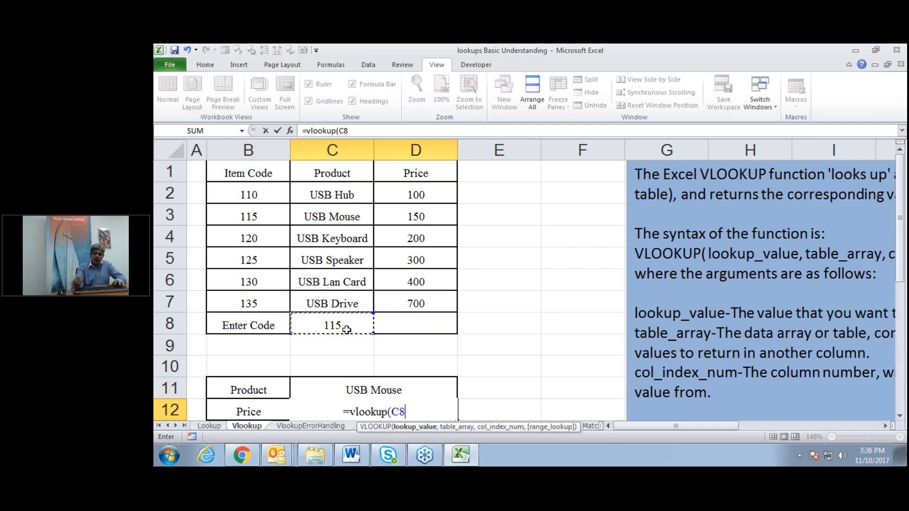
{"action": "type", "text": ","}
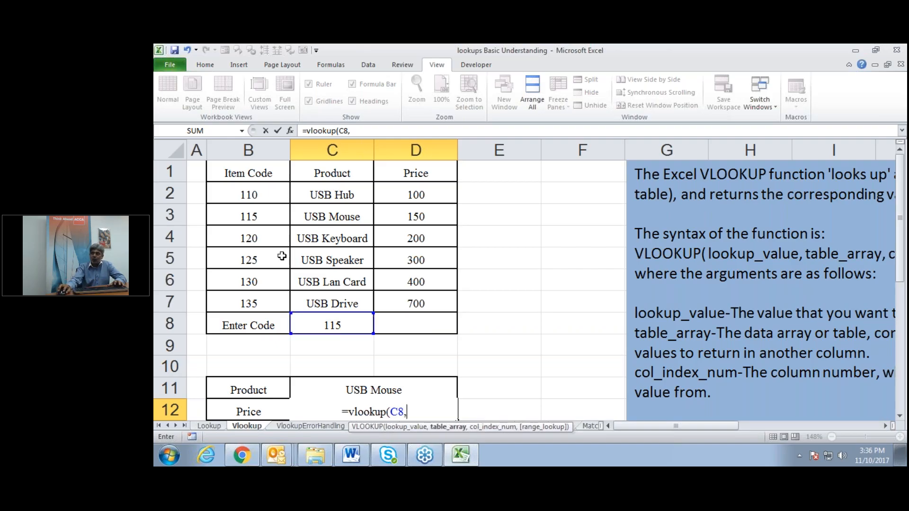
{"action": "left_click_drag", "start_coordinate": [226, 195], "coordinate": [436, 308]}
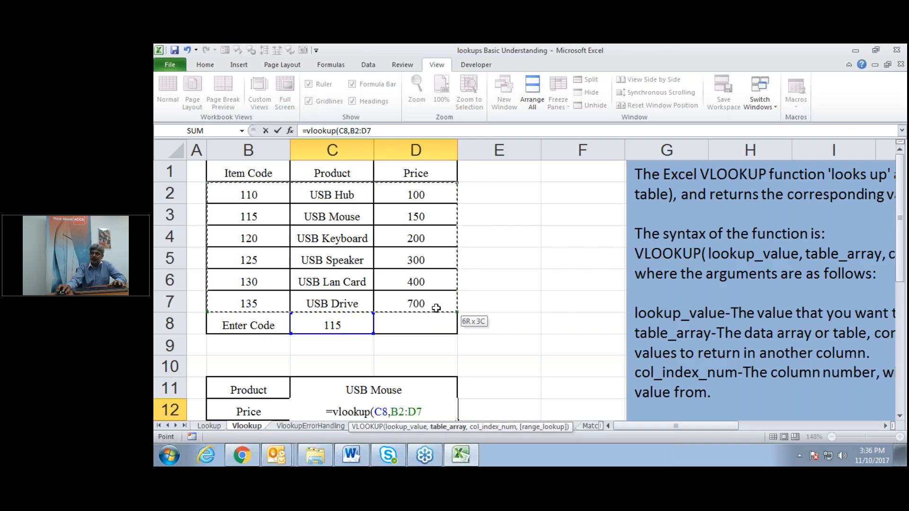
{"action": "type", "text": ","}
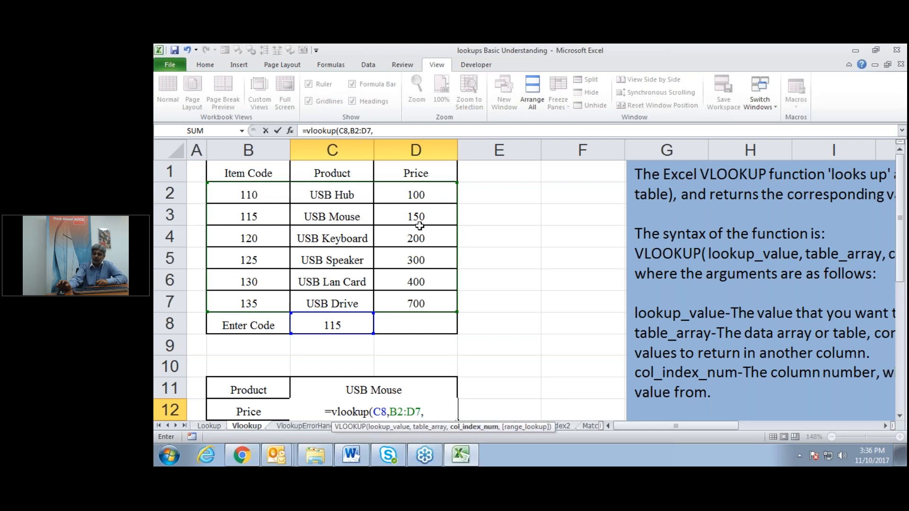
{"action": "type", "text": "3"}
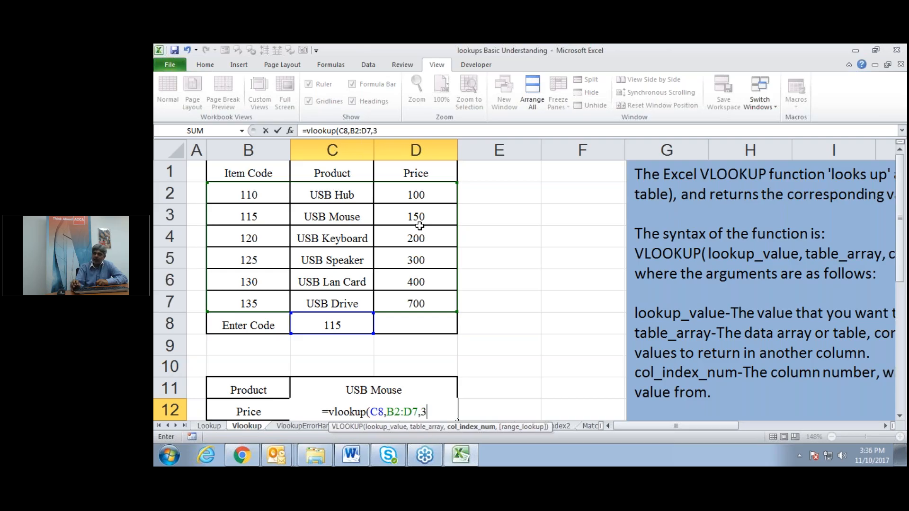
{"action": "type", "text": ")"}
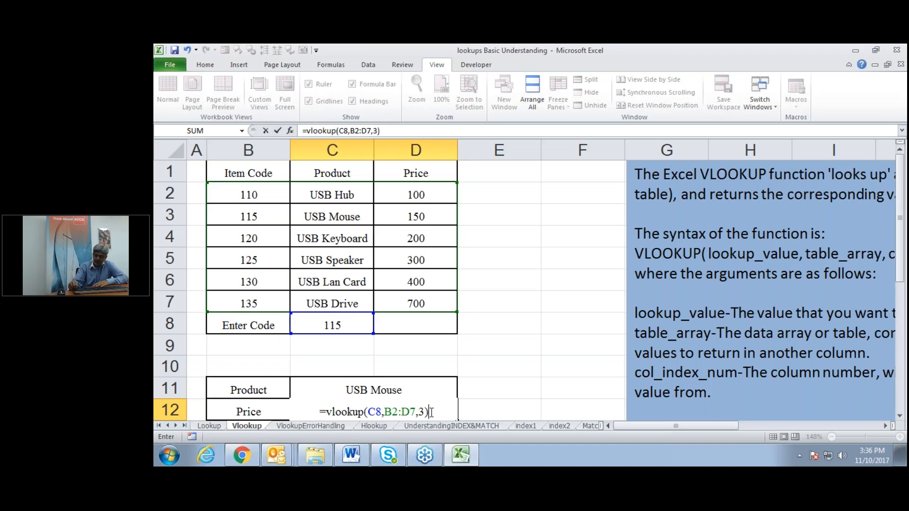
{"action": "key", "text": "Return"}
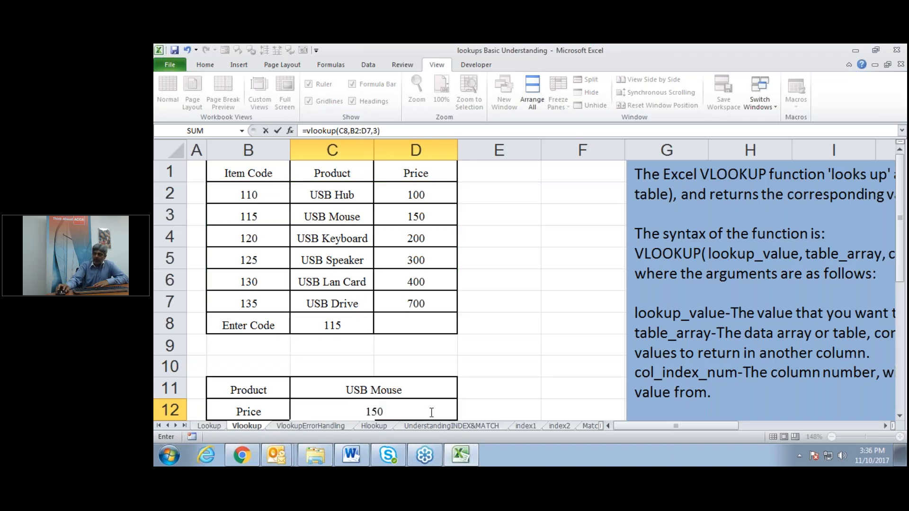
Step: Inspect the table range in C11's VLOOKUP formula and select the item codes in B2:B7 as its first column
{"action": "double_click", "coordinate": [402, 369]}
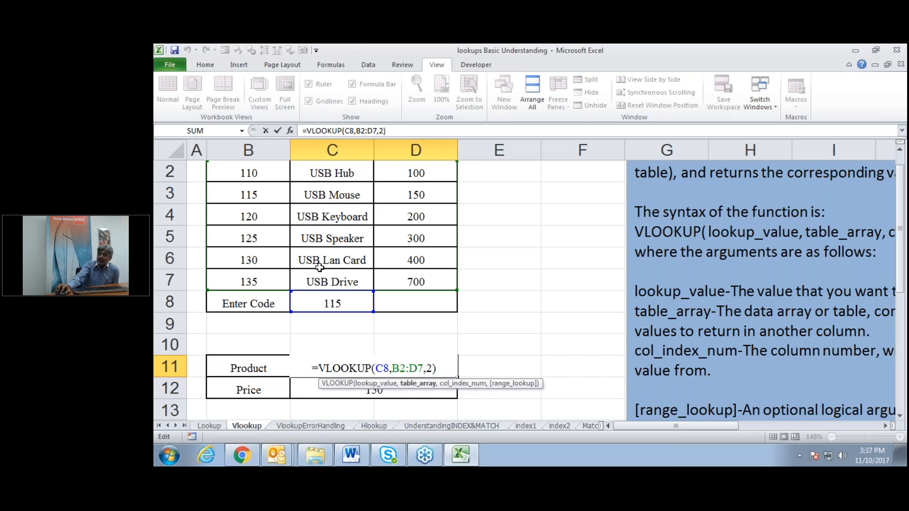
{"action": "scroll", "coordinate": [319, 267], "scroll_direction": "up", "scroll_amount": 1}
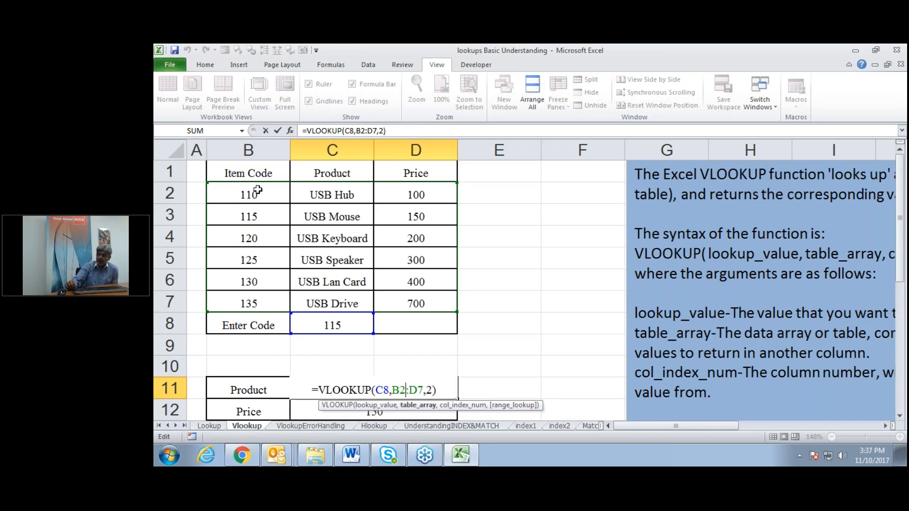
{"action": "key", "text": "Return"}
{"action": "left_click_drag", "start_coordinate": [258, 191], "coordinate": [261, 302]}
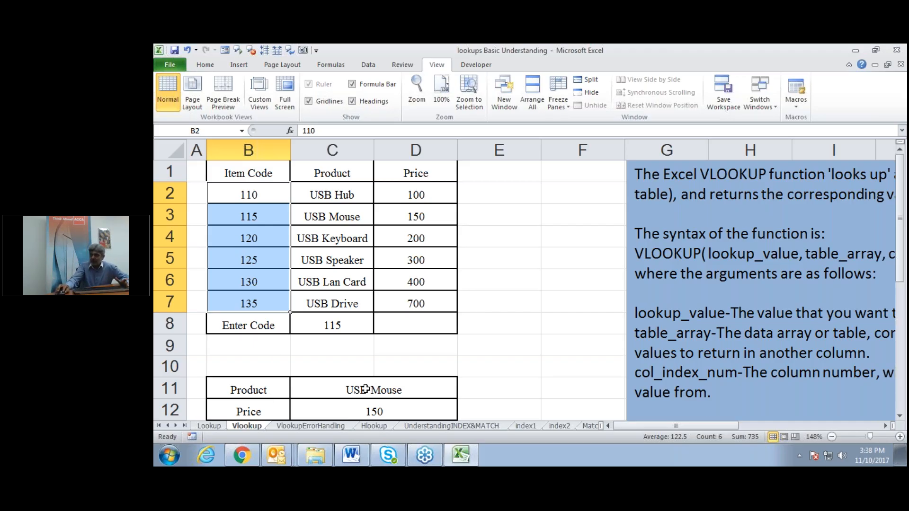
Step: Add FALSE as the exact-match argument to Product cell C11's formula, making it =VLOOKUP(C8,B2:D7,2,FALSE)
{"action": "double_click", "coordinate": [347, 394]}
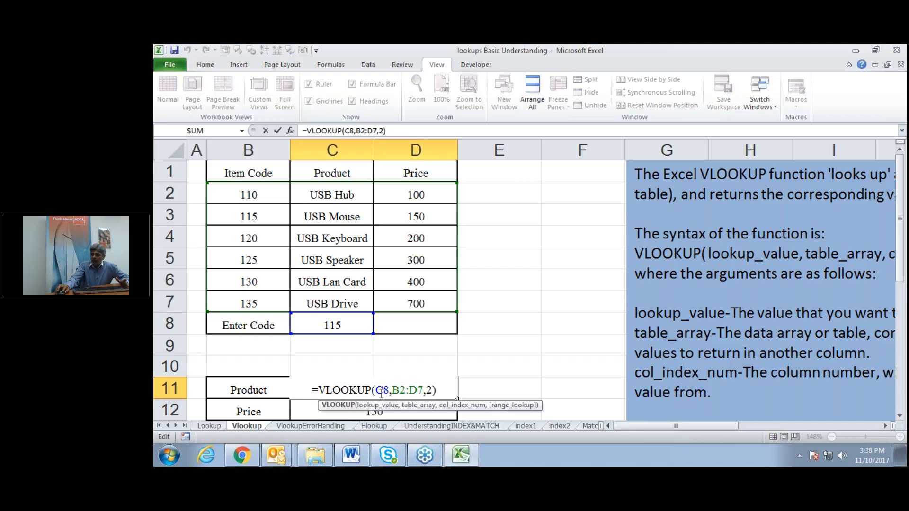
{"action": "left_click", "coordinate": [433, 390]}
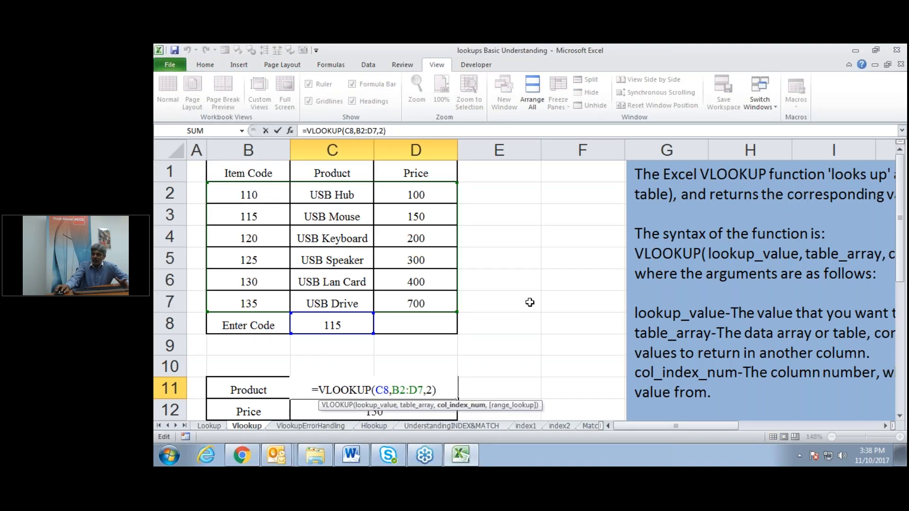
{"action": "type", "text": ","}
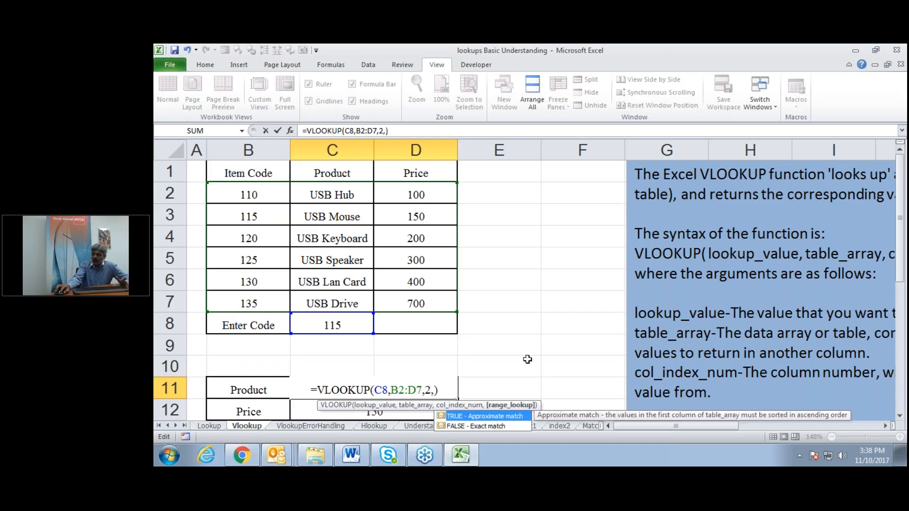
{"action": "double_click", "coordinate": [487, 425]}
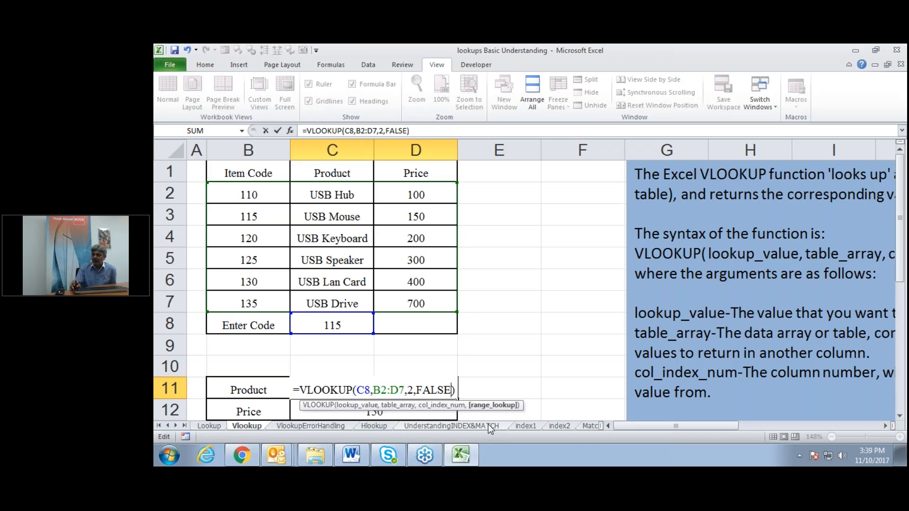
{"action": "key", "text": "Return"}
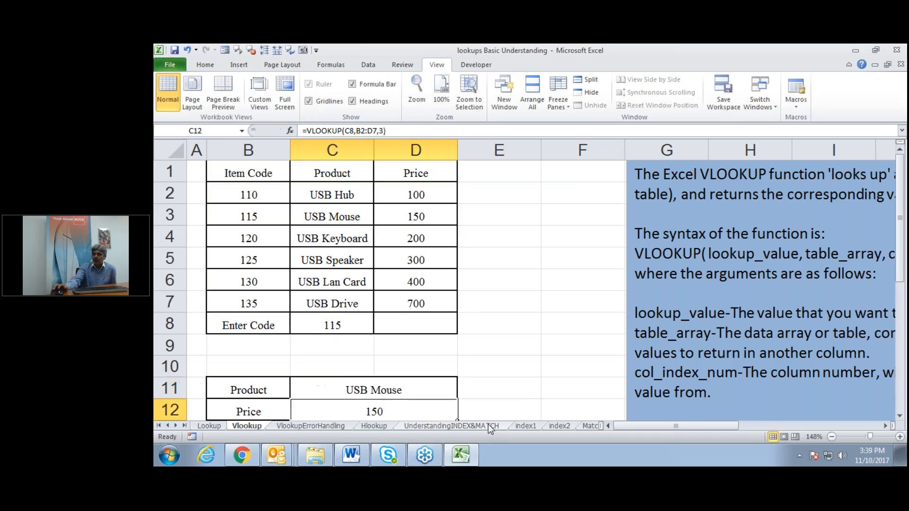
Step: Add 0 as the exact-match argument to Price cell C12's formula, making it =VLOOKUP(C8,B2:D7,3,0)
{"action": "double_click", "coordinate": [431, 410]}
{"action": "type", "text": ","}
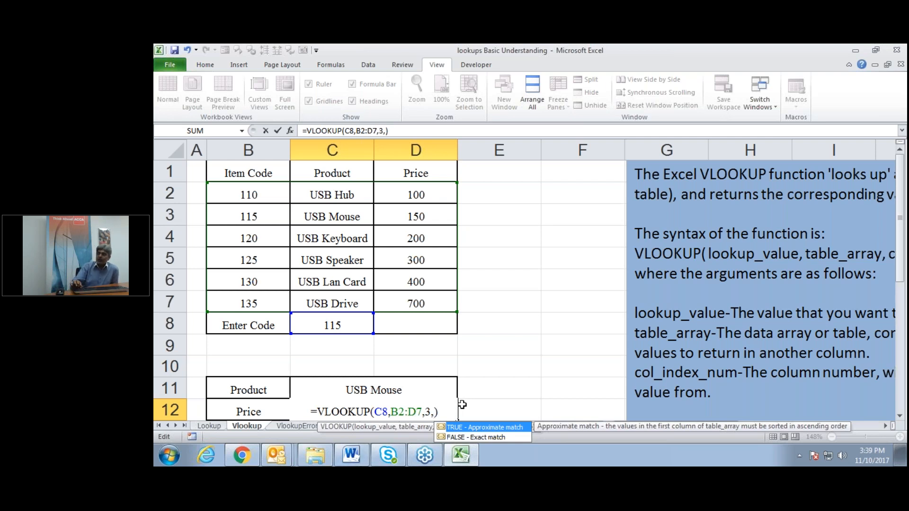
{"action": "type", "text": "0"}
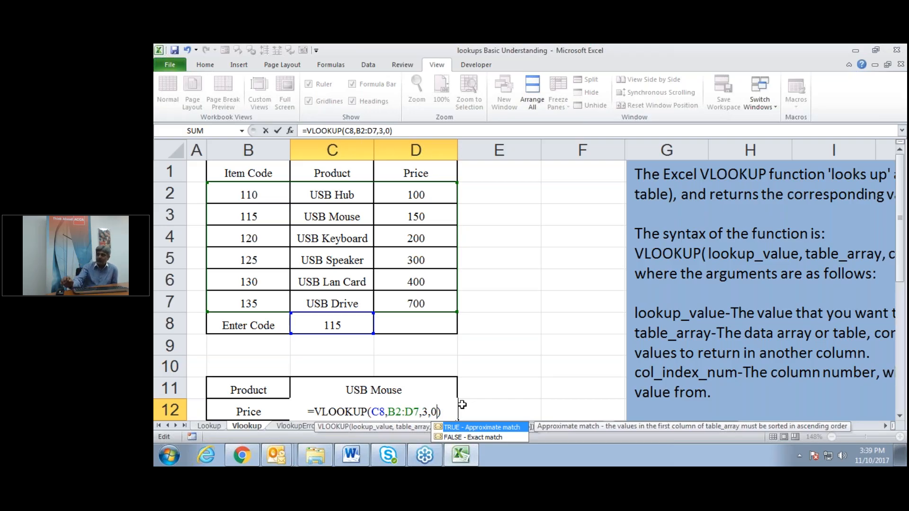
{"action": "key", "text": "Return"}
Step: Test the exact-match lookups by entering item code 110 and then 115 in Enter Code cell C8
{"action": "left_click", "coordinate": [330, 303]}
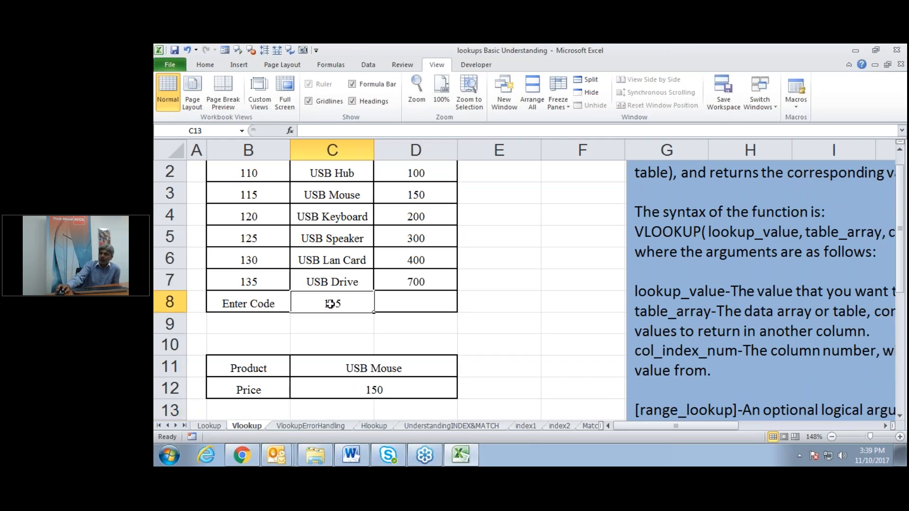
{"action": "type", "text": "110"}
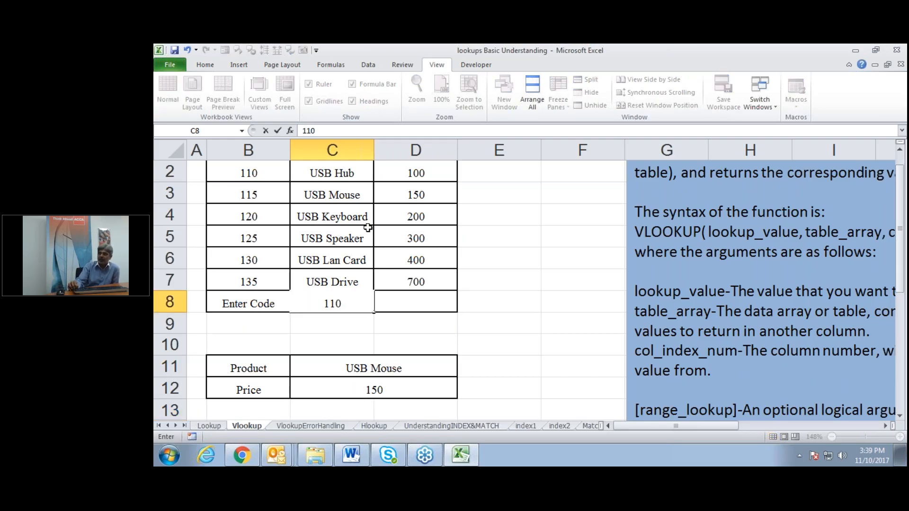
{"action": "key", "text": "Return"}
{"action": "key", "text": "Up"}
{"action": "type", "text": "1"}
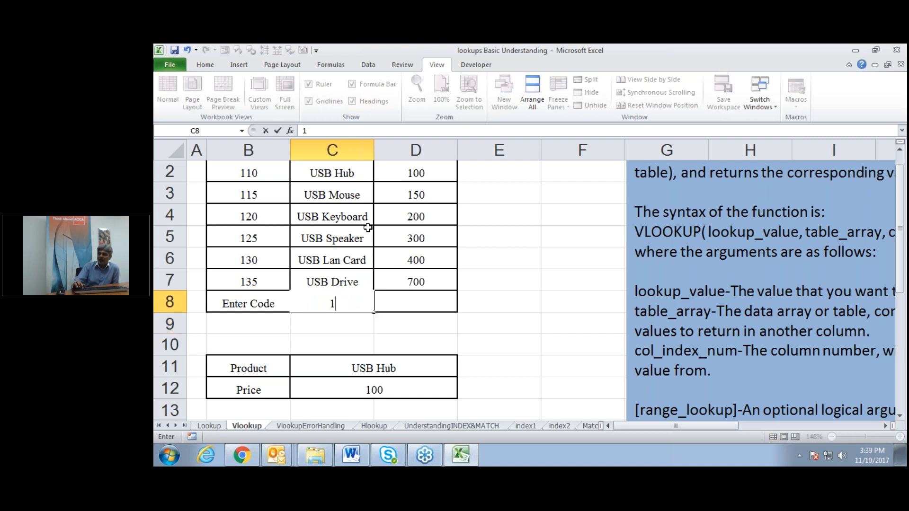
{"action": "type", "text": "15"}
{"action": "key", "text": "Return"}
{"action": "key", "text": "Up"}
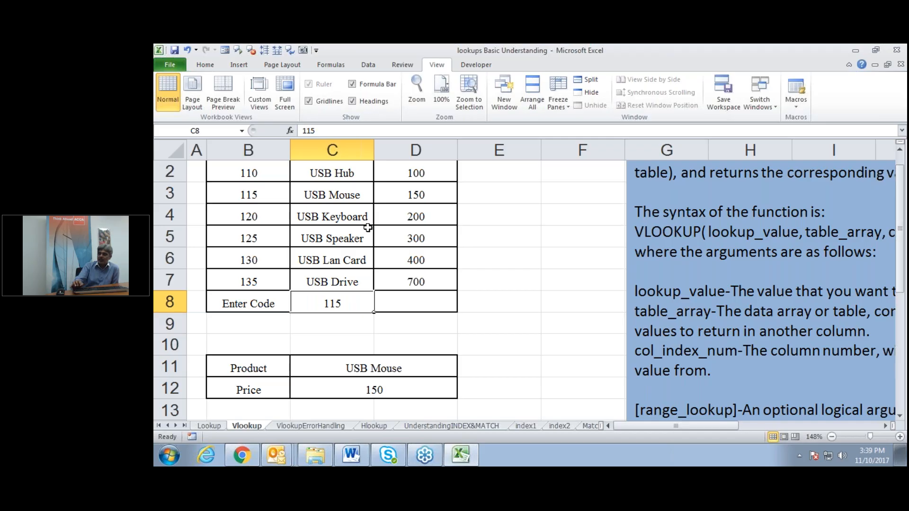
Step: Enter 116, a code missing from the item table, in Enter Code cell C8
{"action": "type", "text": "116"}
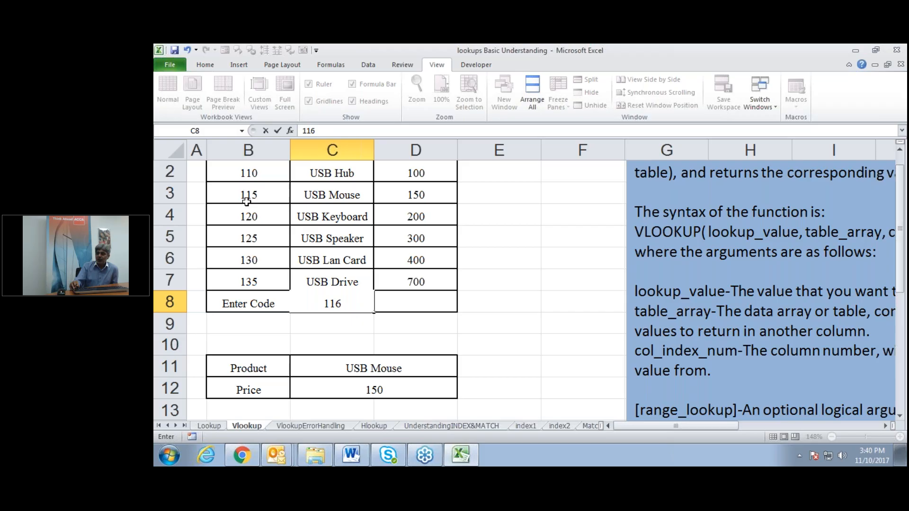
{"action": "key", "text": "Return"}
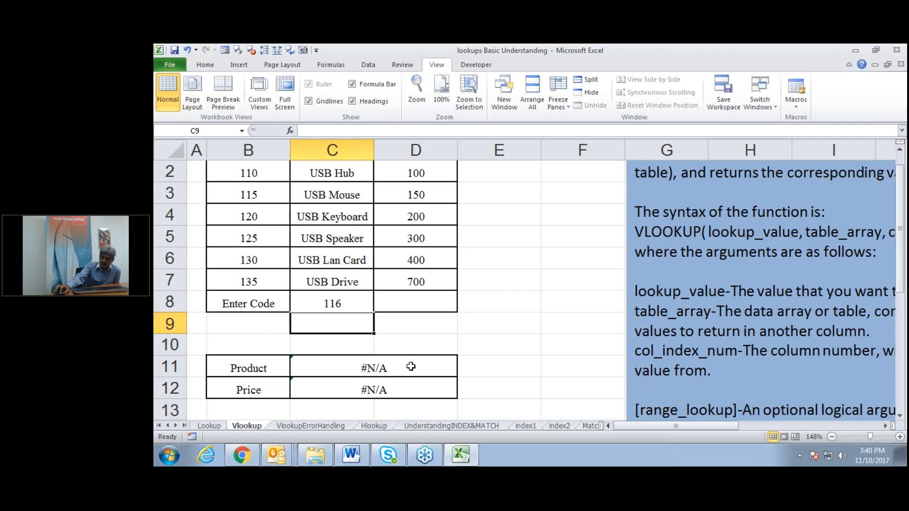
{"action": "scroll", "coordinate": [411, 365], "scroll_direction": "up", "scroll_amount": 1}
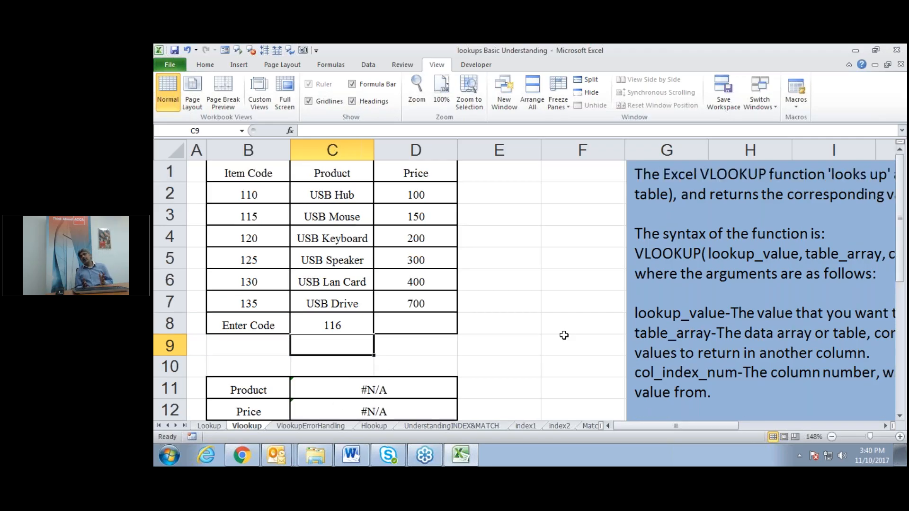
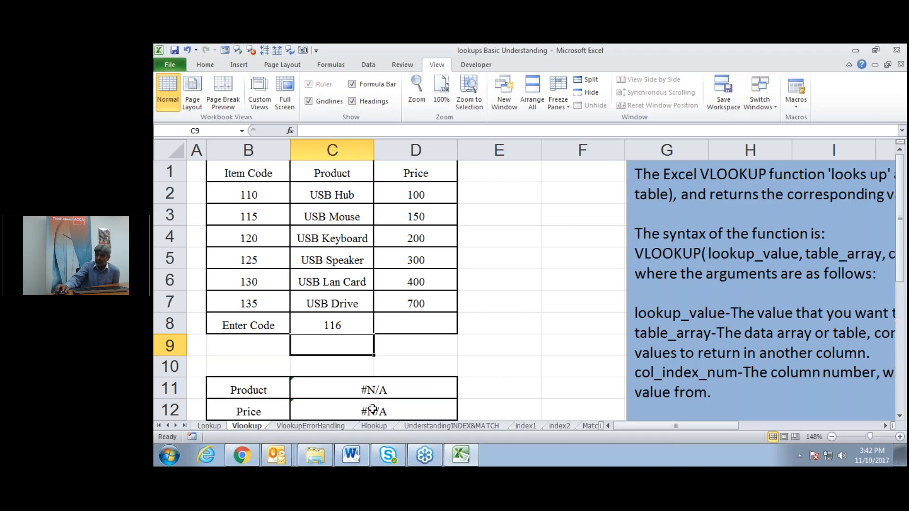
Step: Open the VlookupErrorHandling worksheet with its salesman, bonus target and bonus tables all in view
{"action": "left_click", "coordinate": [320, 425]}
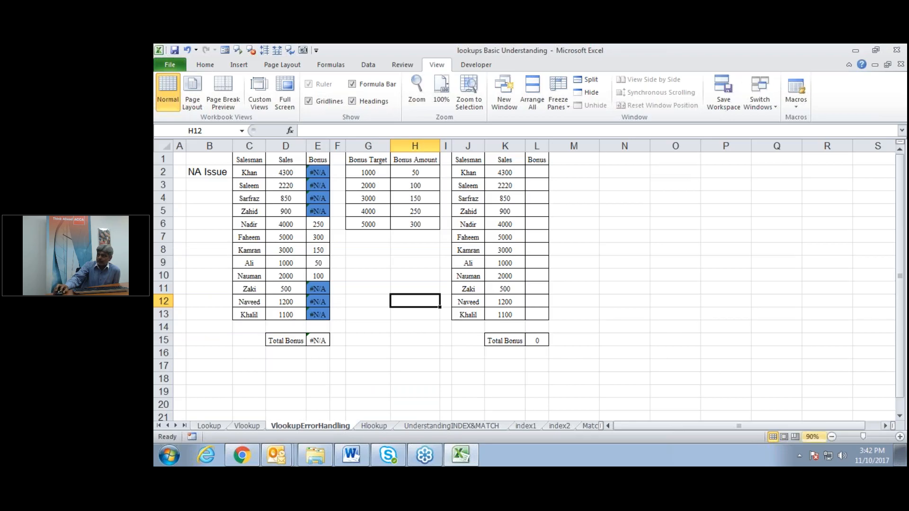
{"action": "left_click", "coordinate": [887, 437]}
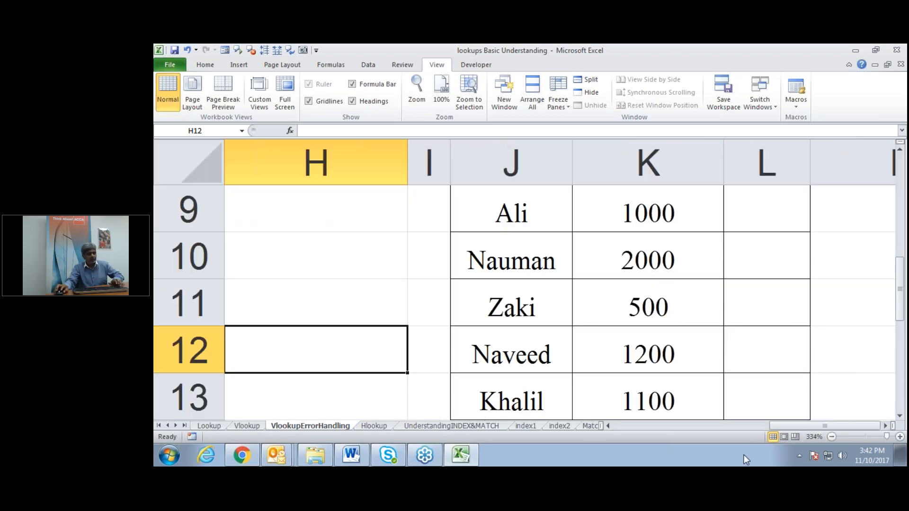
{"action": "left_click_drag", "start_coordinate": [886, 436], "coordinate": [862, 436]}
{"action": "left_click", "coordinate": [245, 425]}
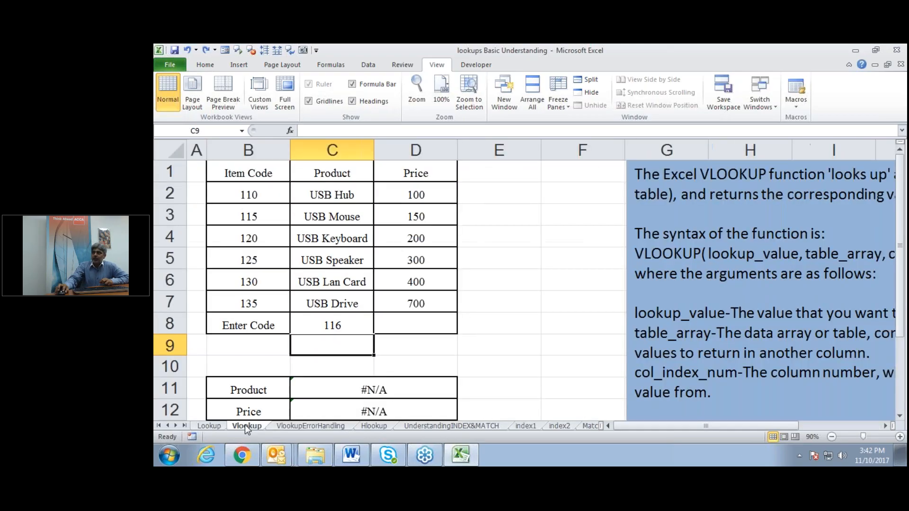
{"action": "left_click", "coordinate": [310, 425]}
{"action": "scroll", "coordinate": [371, 379], "scroll_direction": "up", "scroll_amount": 3}
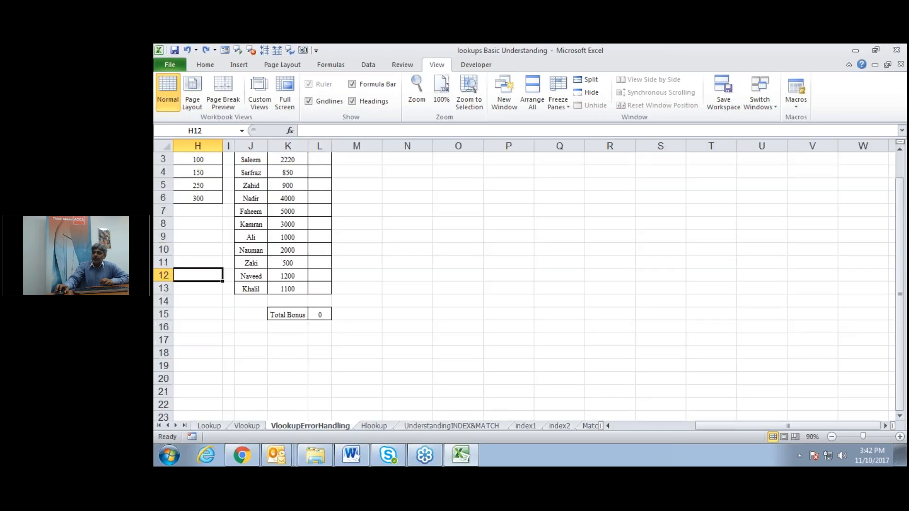
{"action": "left_click_drag", "start_coordinate": [850, 426], "coordinate": [761, 425]}
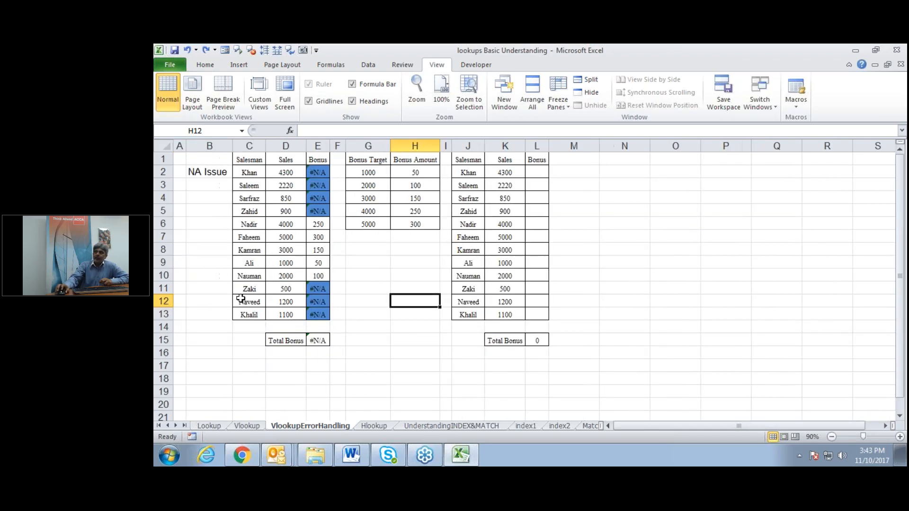
Step: Review the salesman names in C2:C13, the sales in D2:D13 and the bonus VLOOKUP formula in E2
{"action": "left_click", "coordinate": [243, 362]}
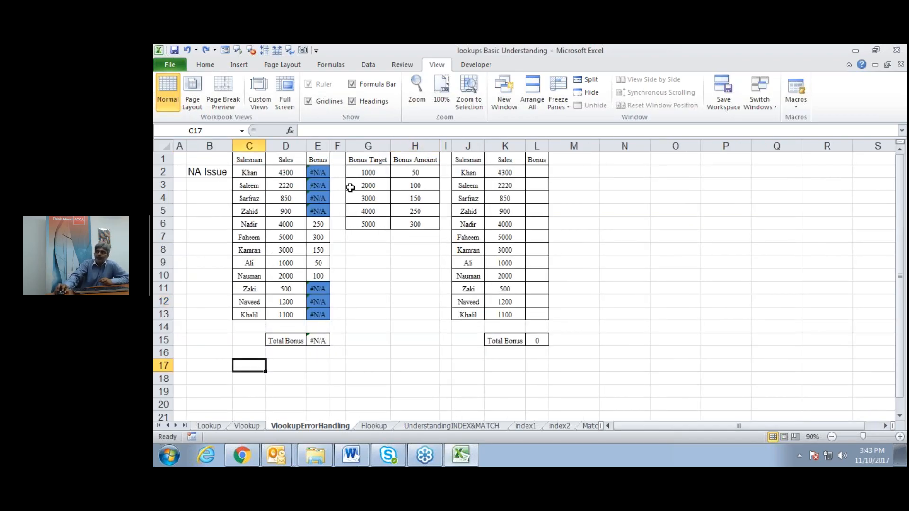
{"action": "left_click_drag", "start_coordinate": [251, 172], "coordinate": [246, 309]}
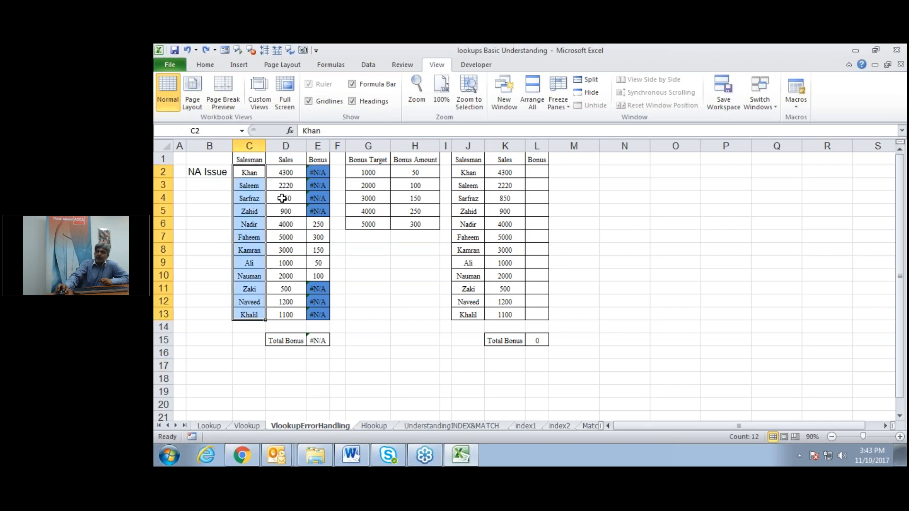
{"action": "left_click_drag", "start_coordinate": [283, 172], "coordinate": [286, 312]}
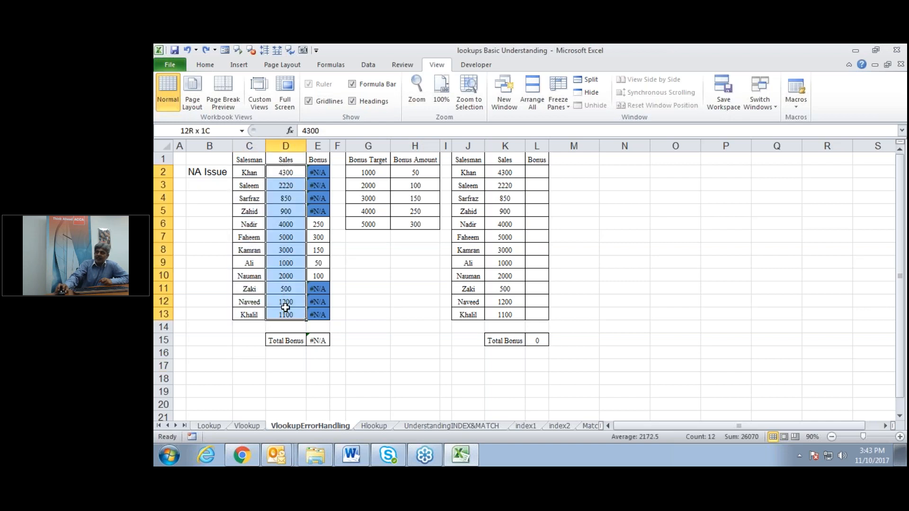
{"action": "left_click", "coordinate": [321, 160]}
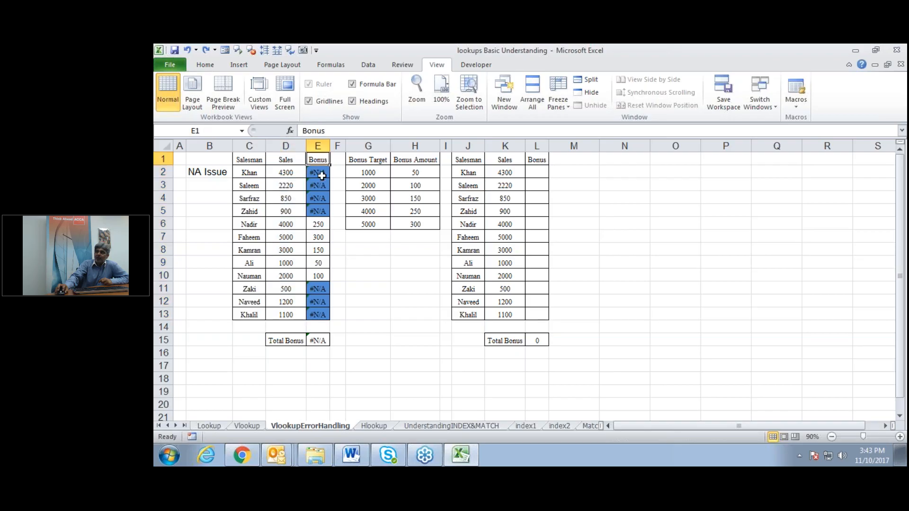
{"action": "left_click", "coordinate": [322, 175]}
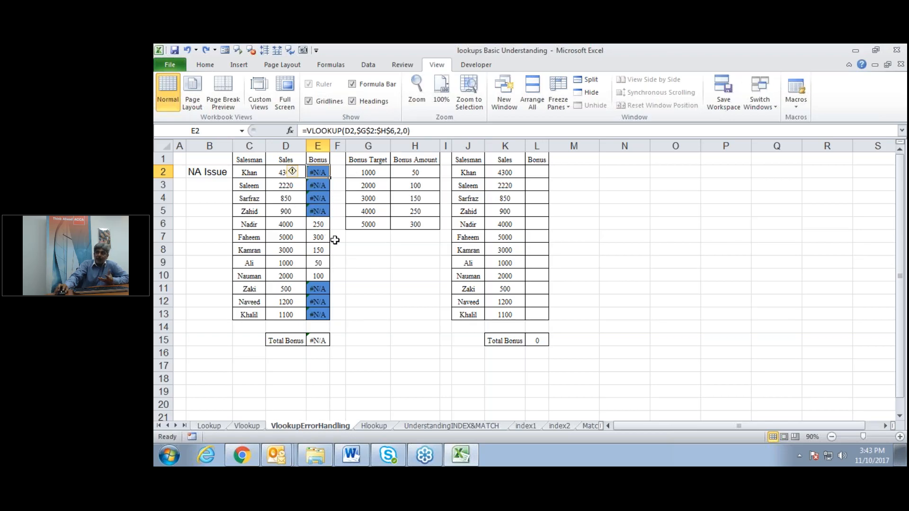
{"action": "left_click", "coordinate": [351, 252]}
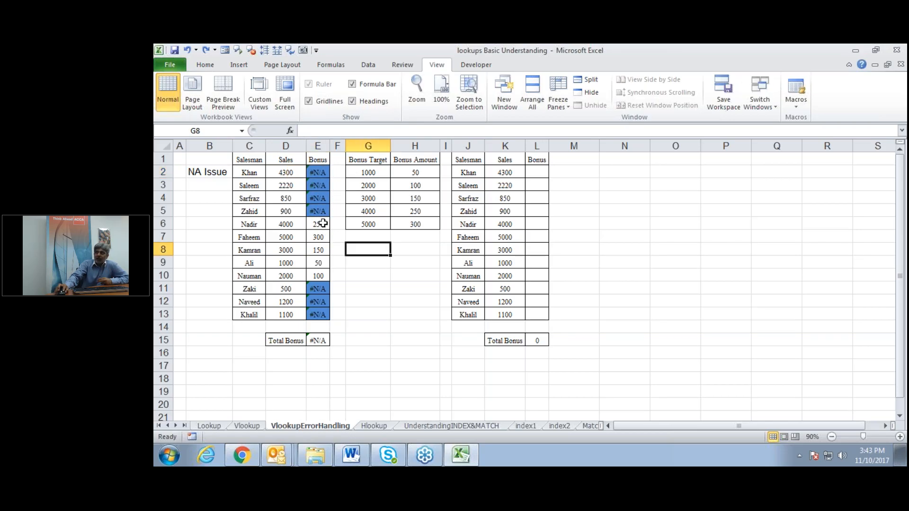
Step: Inspect the SUM formula in Total Bonus cell E15 and the bonus values in E6:E10, leaving them as they are
{"action": "double_click", "coordinate": [320, 340]}
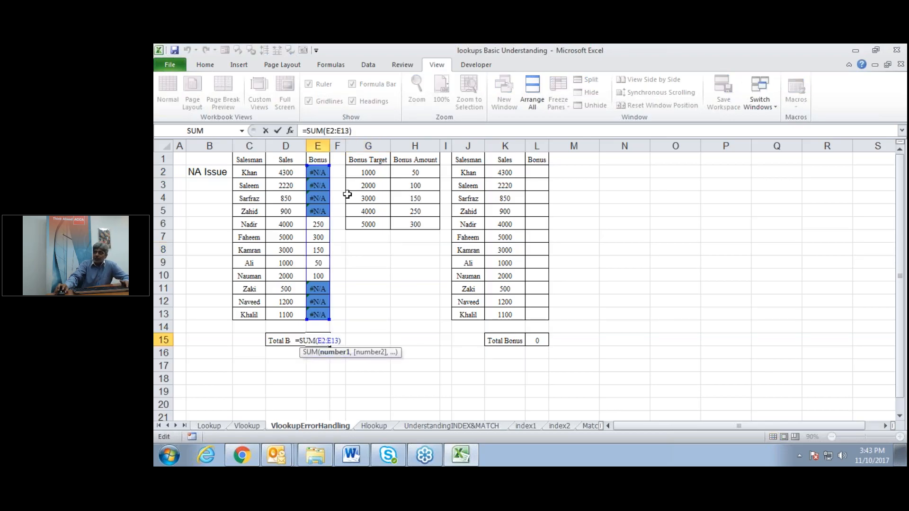
{"action": "key", "text": "Escape"}
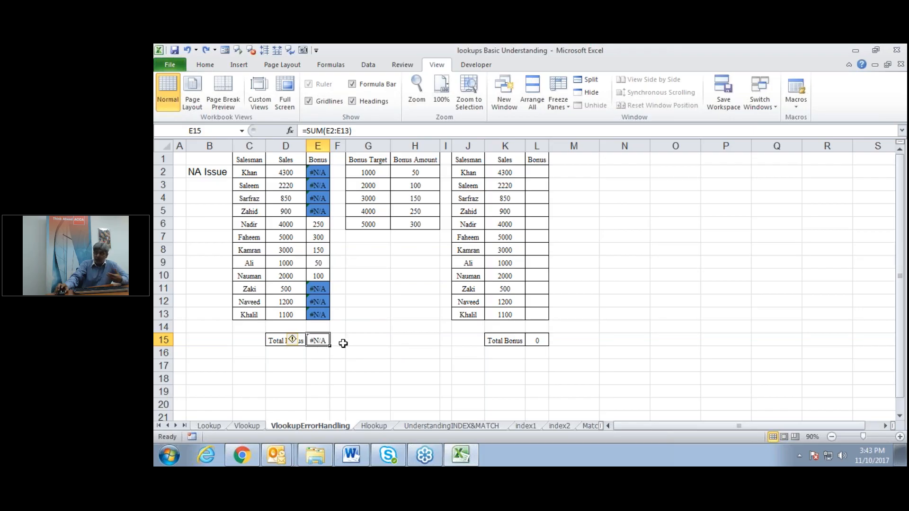
{"action": "left_click", "coordinate": [318, 225]}
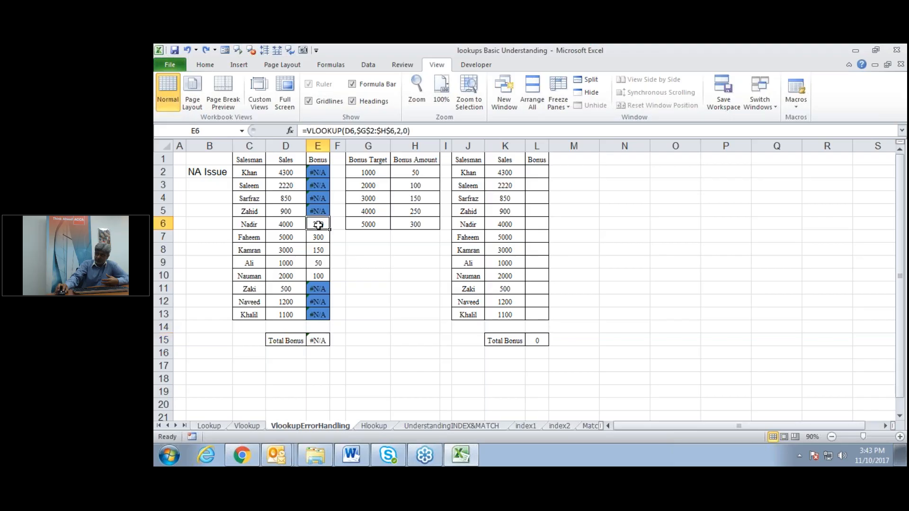
{"action": "left_click_drag", "start_coordinate": [318, 224], "coordinate": [318, 275]}
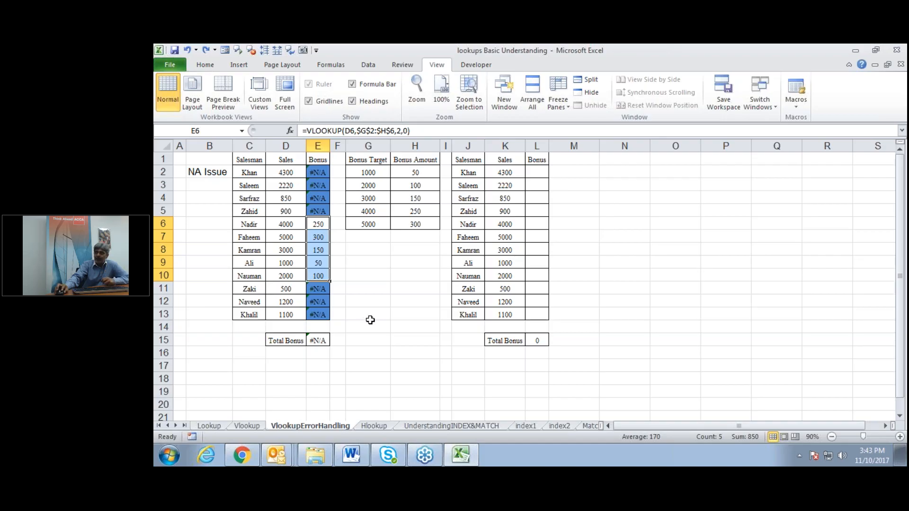
{"action": "left_click", "coordinate": [365, 356]}
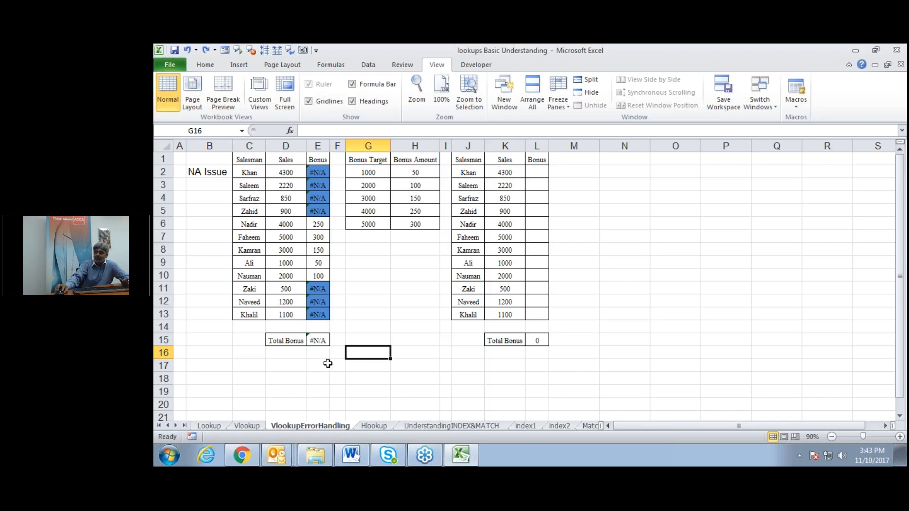
Step: On the Vlookup worksheet, insert IFERROR( in front of the VLOOKUP in Product cell C11
{"action": "left_click", "coordinate": [246, 425]}
{"action": "left_click", "coordinate": [374, 389]}
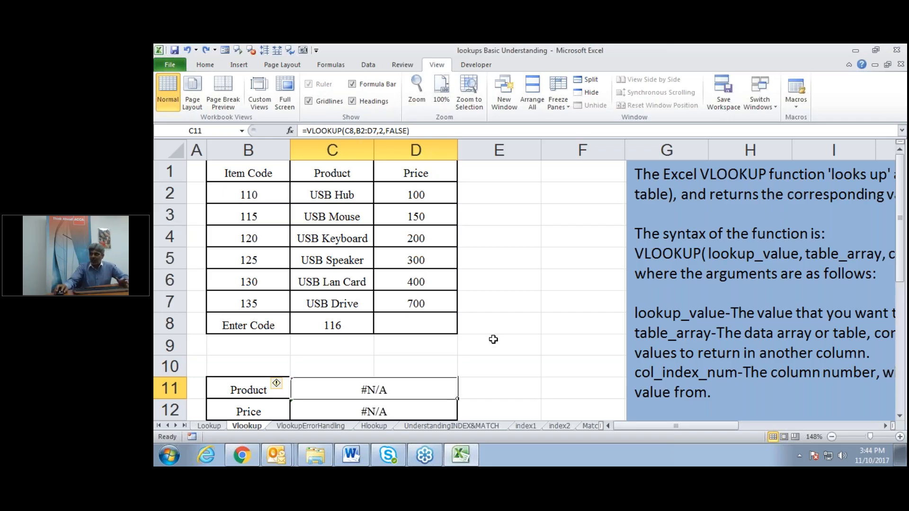
{"action": "double_click", "coordinate": [369, 389]}
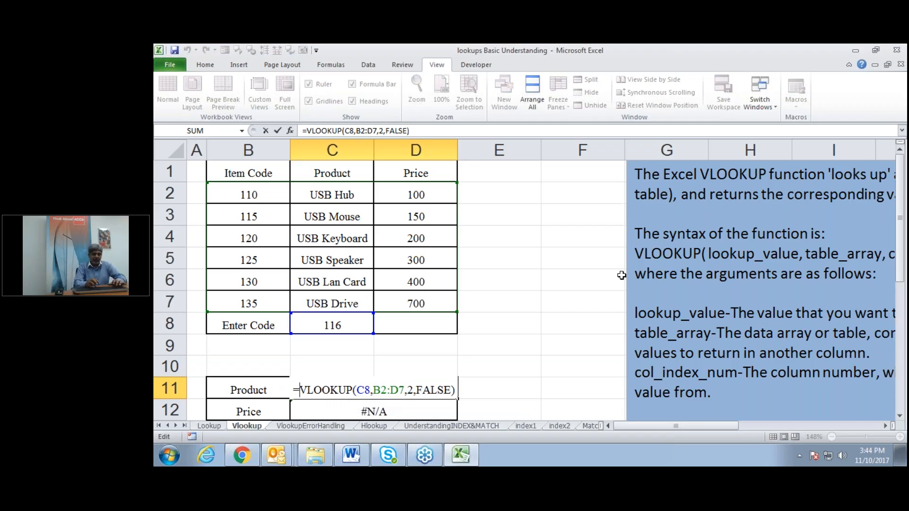
{"action": "type", "text": "IF"}
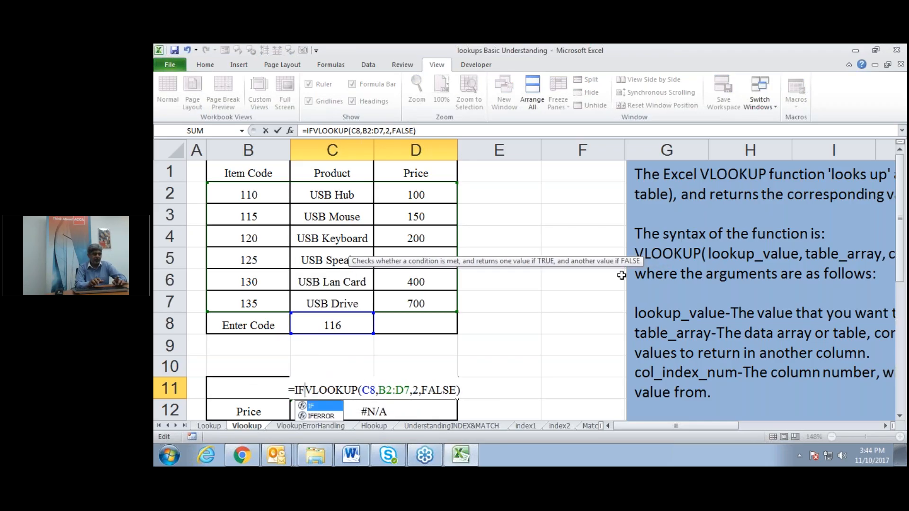
{"action": "double_click", "coordinate": [328, 417]}
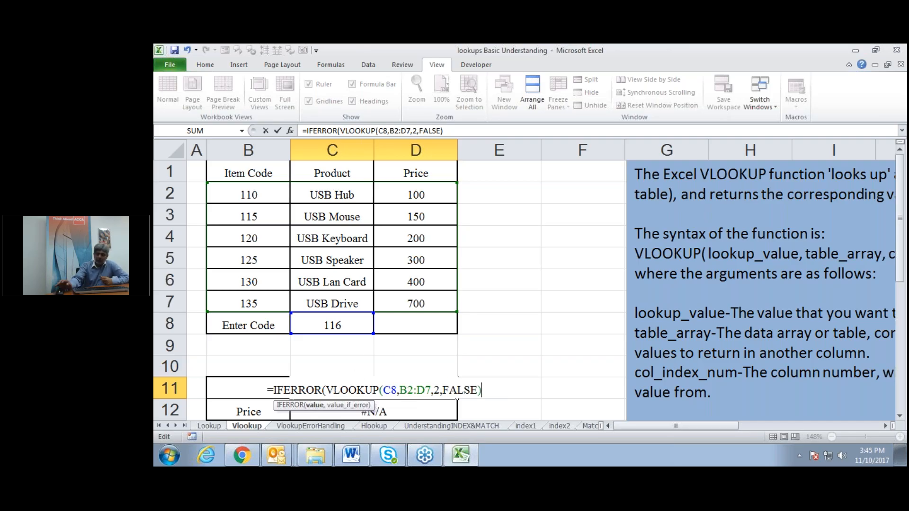
Step: Complete the IFERROR formula in C11 with "Item Does not Exist" as the value_if_error text
{"action": "type", "text": ","}
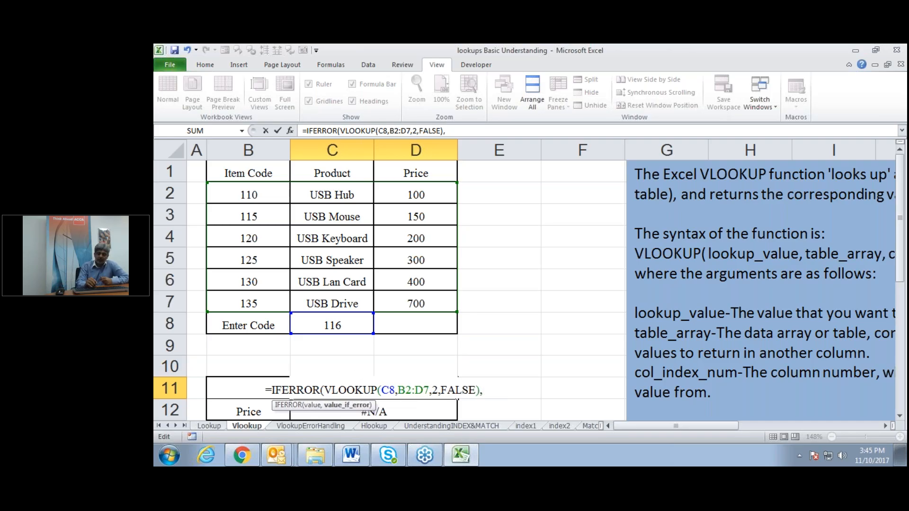
{"action": "type", "text": "\""}
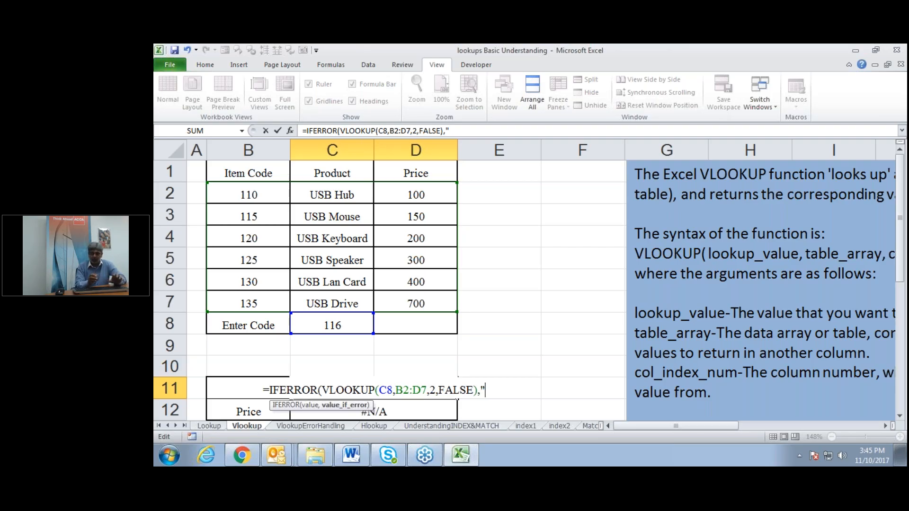
{"action": "type", "text": "Ite"}
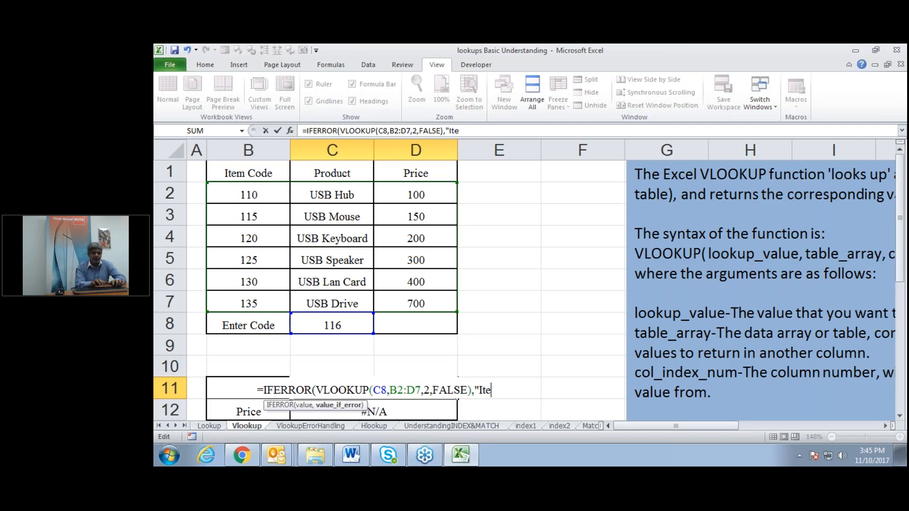
{"action": "type", "text": "m Doe"}
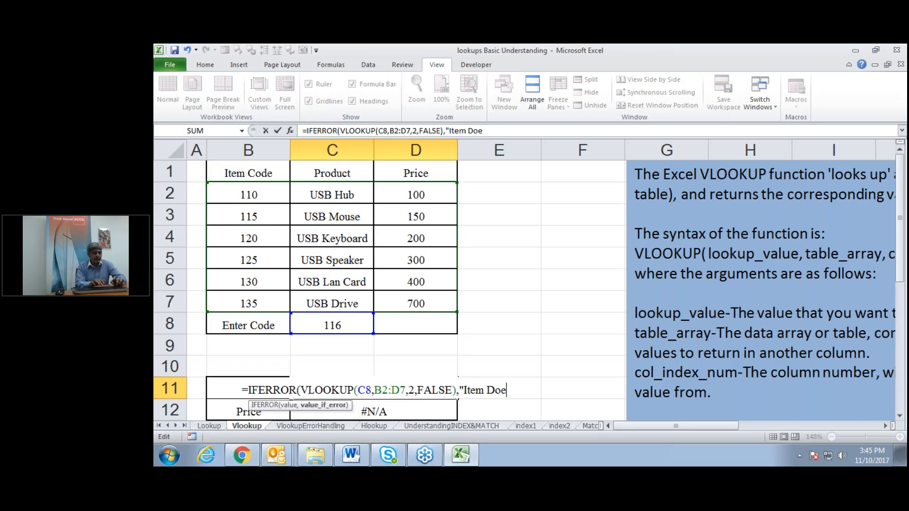
{"action": "type", "text": "s not"}
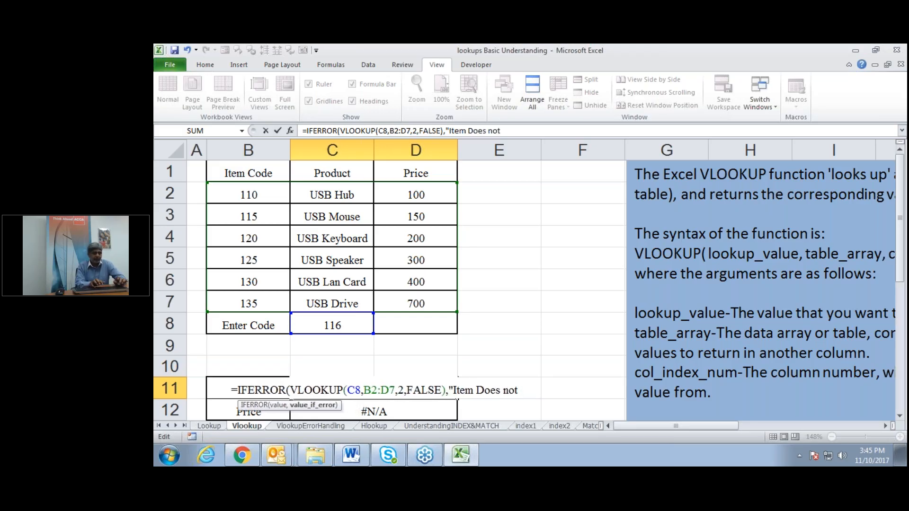
{"action": "type", "text": " Exi"}
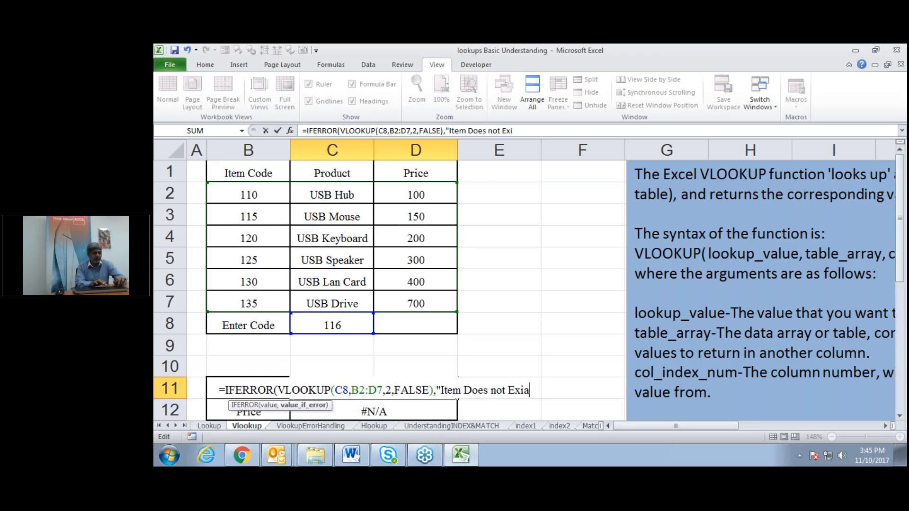
{"action": "type", "text": "s"}
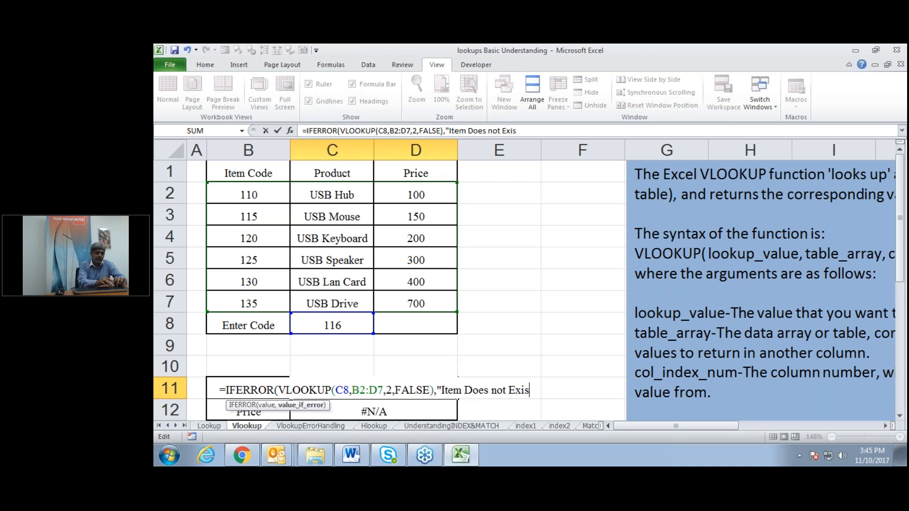
{"action": "type", "text": "t\""}
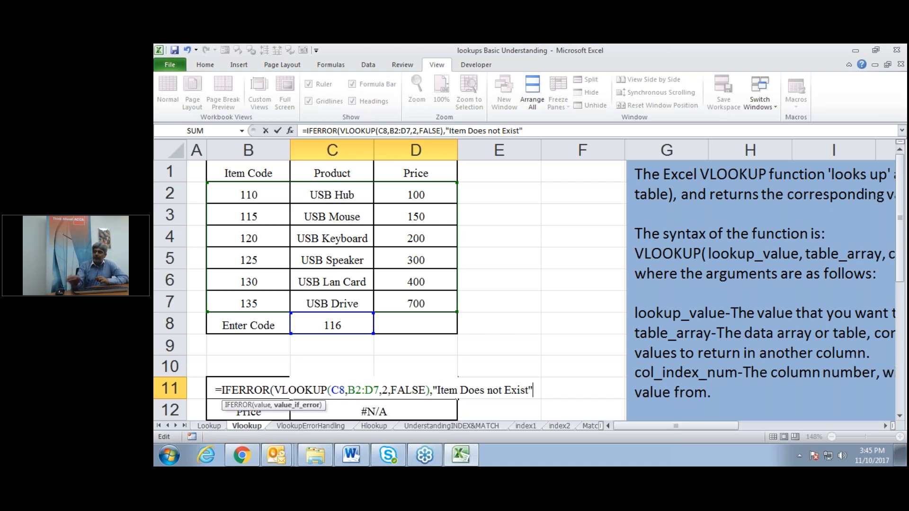
{"action": "type", "text": ")"}
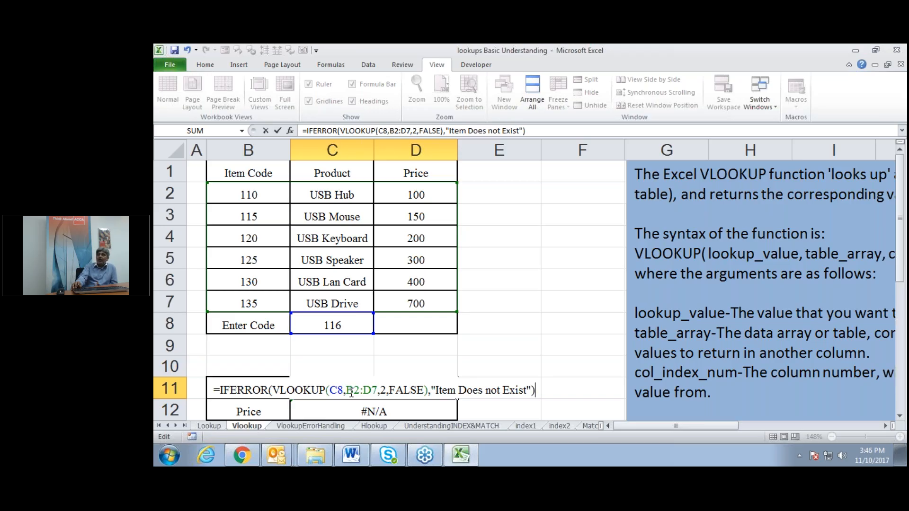
{"action": "key", "text": "Return"}
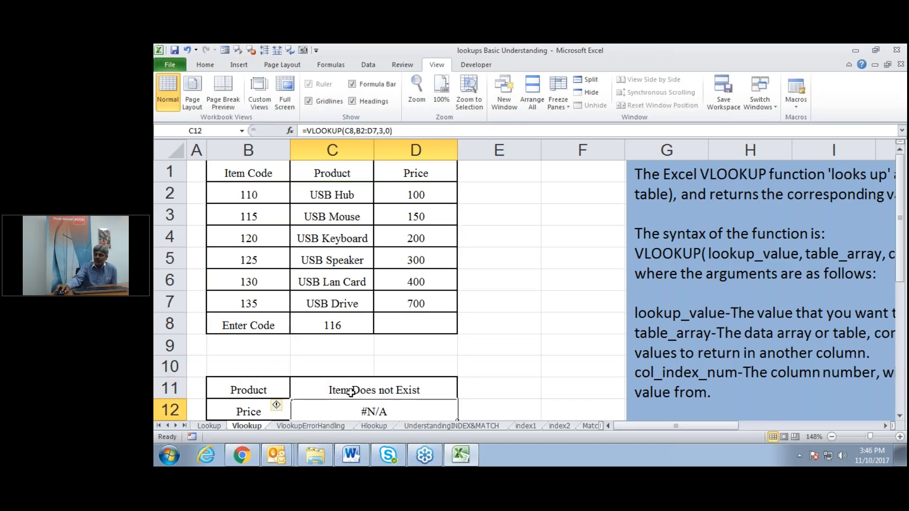
Step: Wrap the VLOOKUP in Price cell C12 in IFERROR with "No Information" as the value_if_error text
{"action": "double_click", "coordinate": [350, 406]}
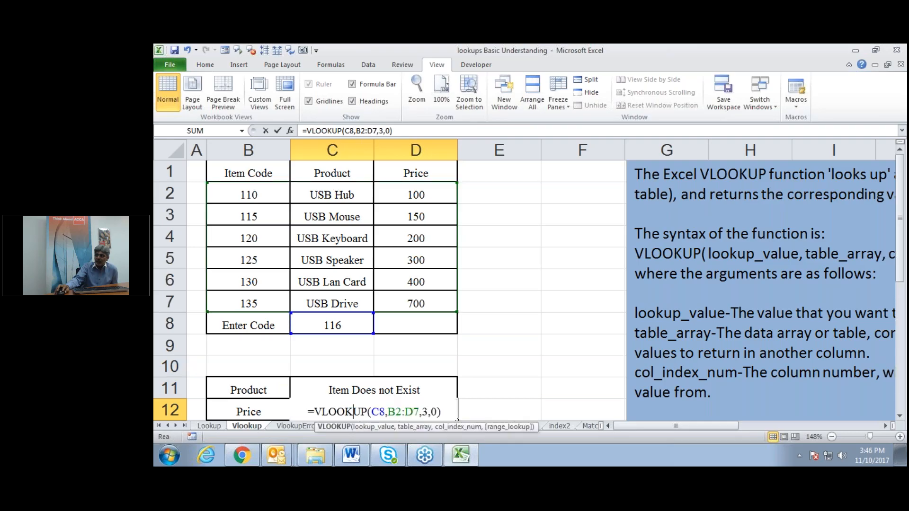
{"action": "left_click", "coordinate": [317, 411]}
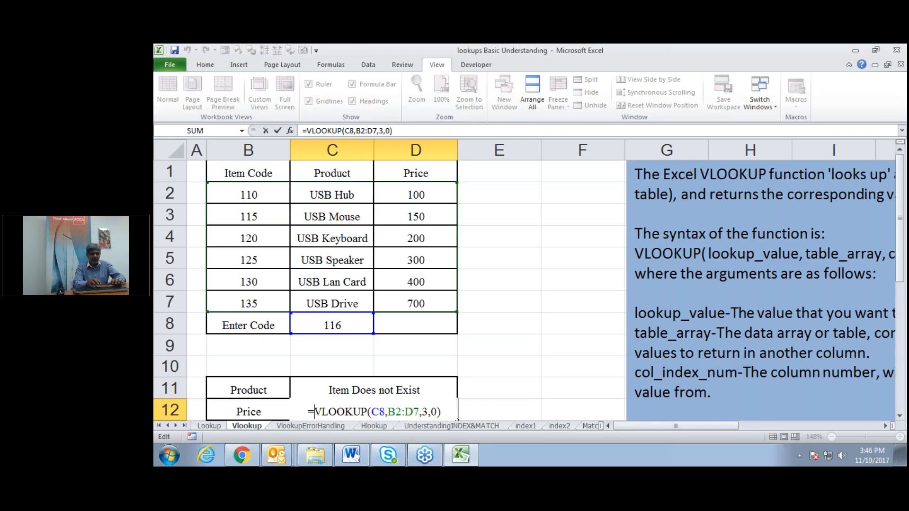
{"action": "type", "text": "Ifer"}
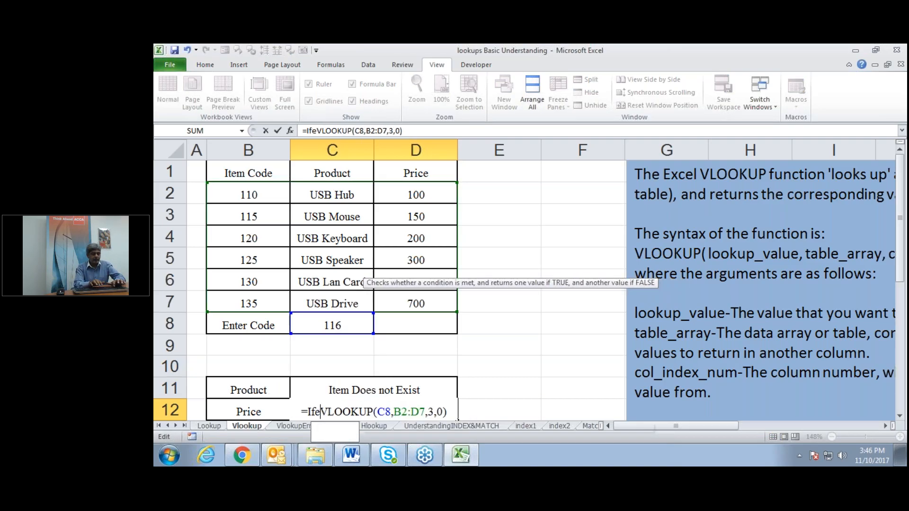
{"action": "type", "text": "ror("}
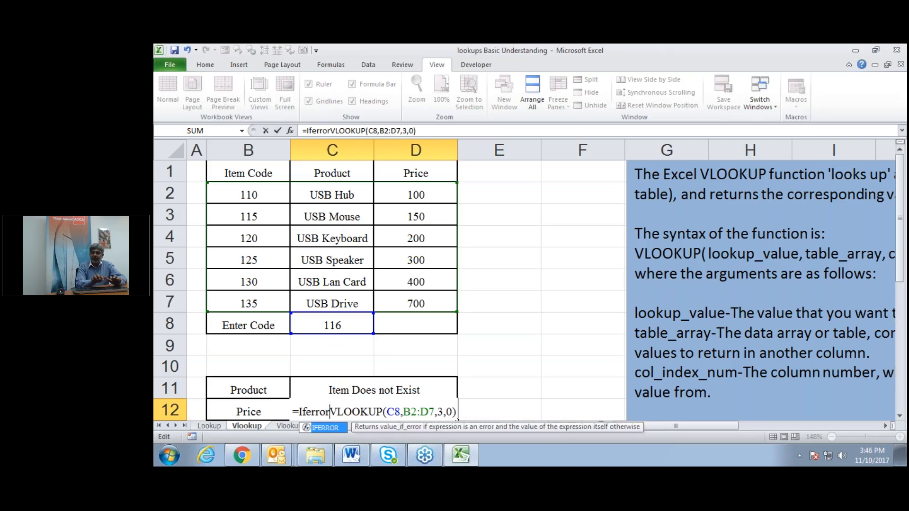
{"action": "left_click", "coordinate": [473, 409]}
{"action": "type", "text": ","}
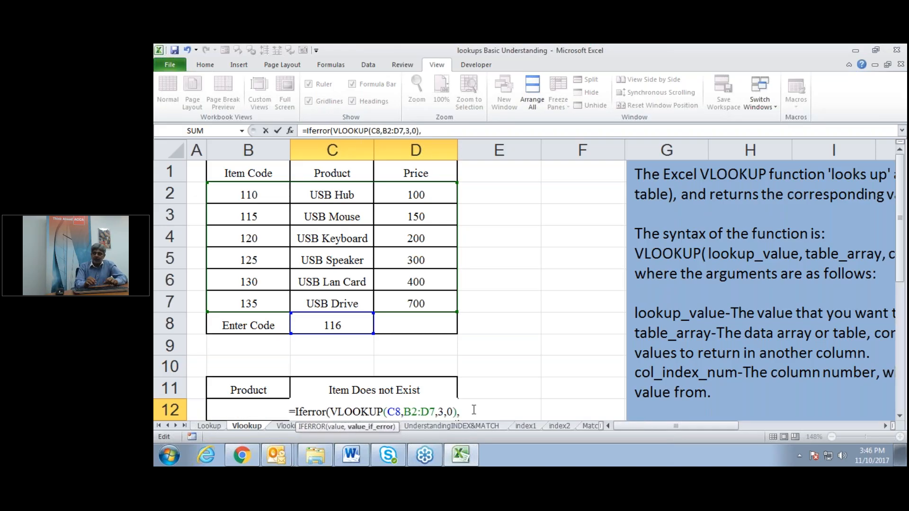
{"action": "type", "text": "\""}
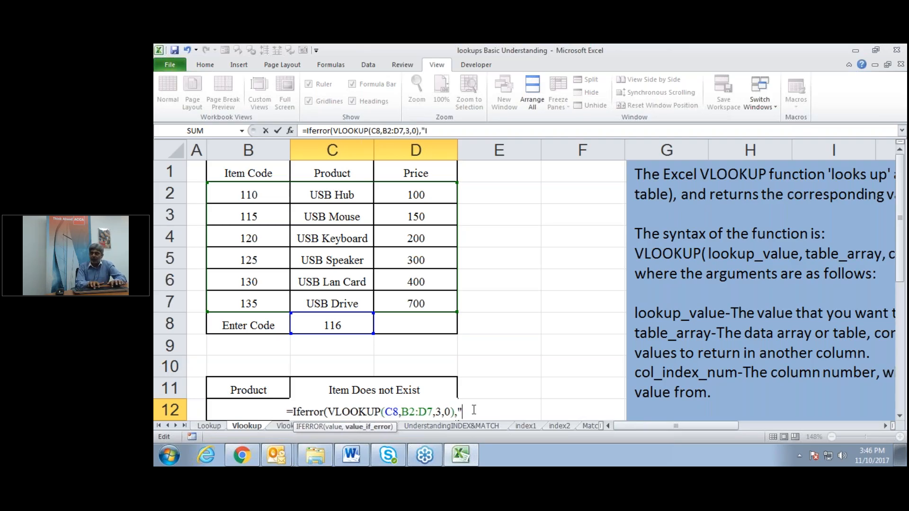
{"action": "type", "text": "No I"}
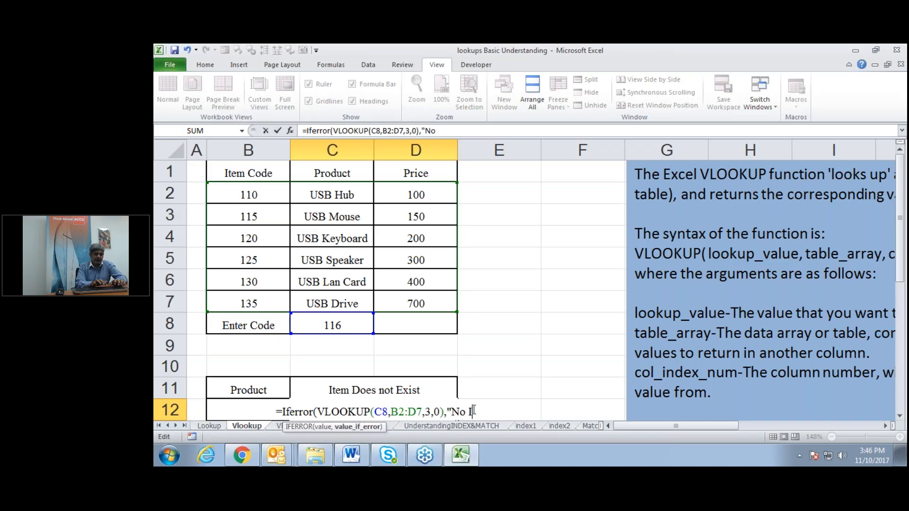
{"action": "type", "text": "nforma"}
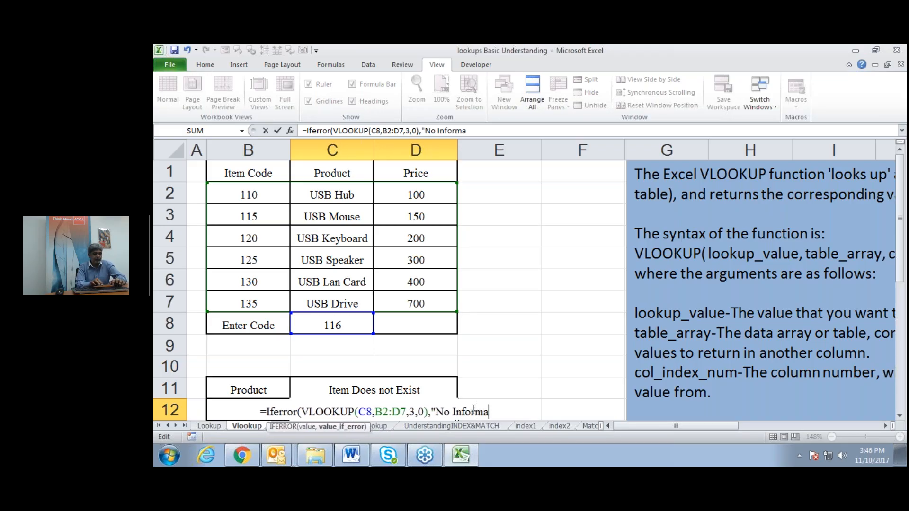
{"action": "type", "text": "tion\")"}
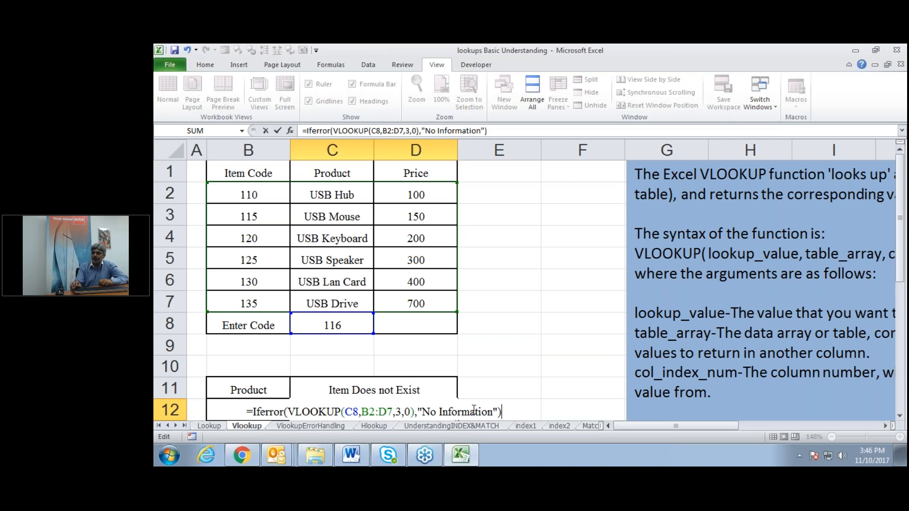
{"action": "key", "text": "Return"}
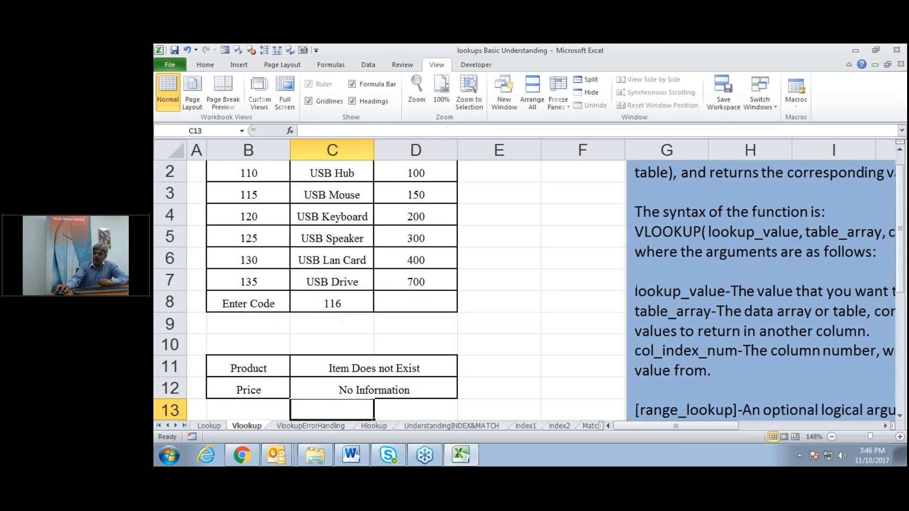
Step: Inspect the IFERROR formula in Product cell C11, leaving it as it is
{"action": "left_click", "coordinate": [365, 370]}
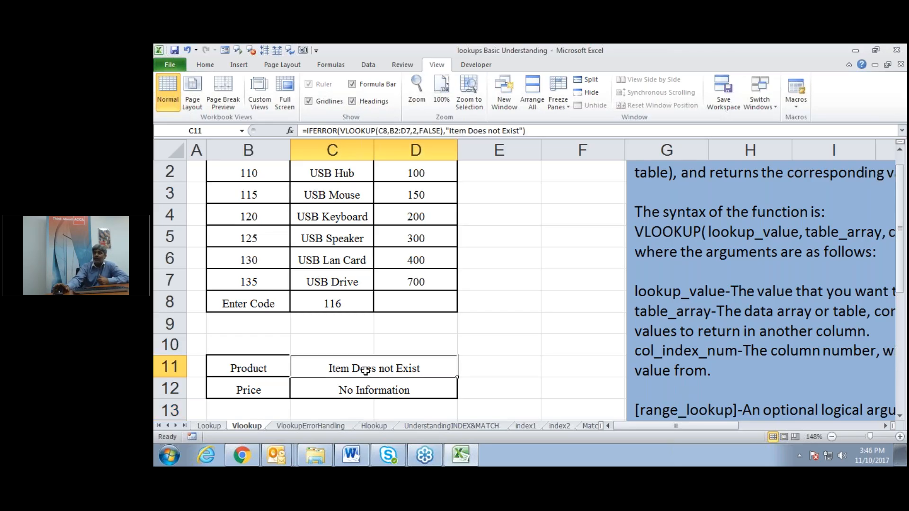
{"action": "double_click", "coordinate": [365, 371]}
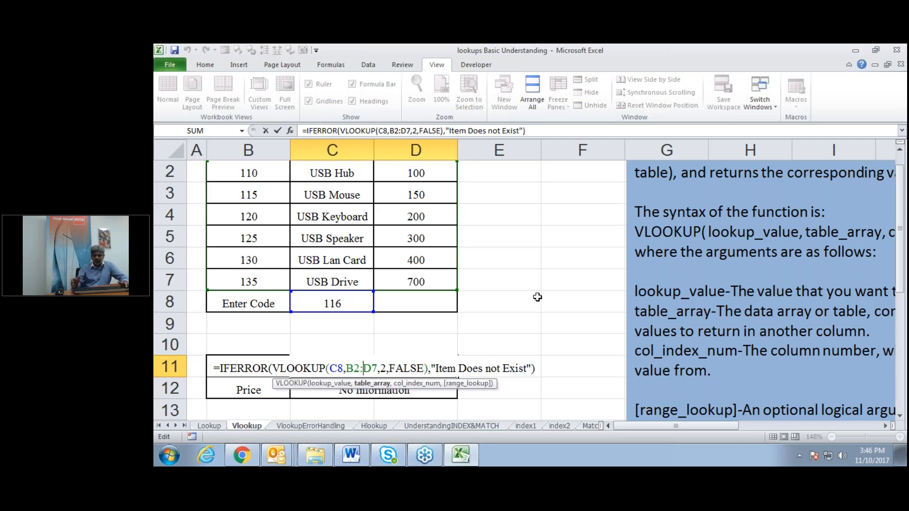
{"action": "key", "text": "ctrl+Return"}
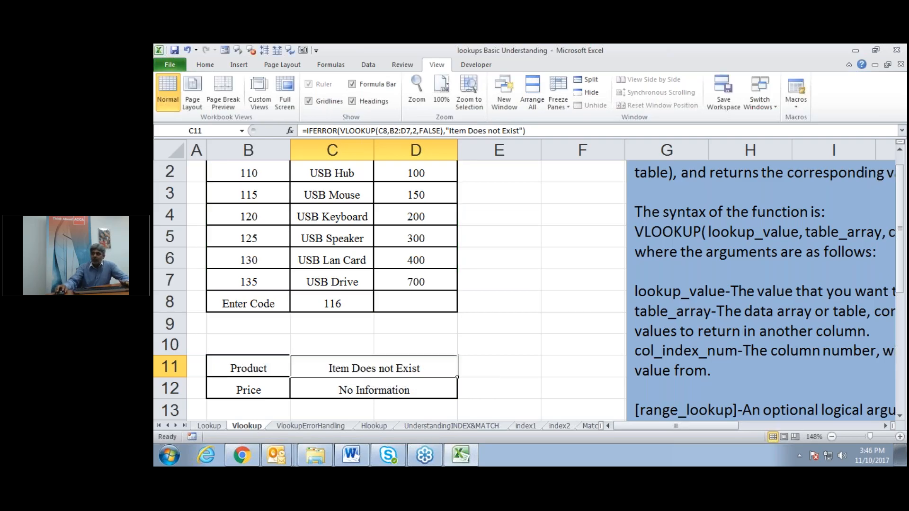
Step: Open the VlookupErrorHandling worksheet and enlarge its salesman and bonus tables with Zoom to Selection
{"action": "left_click", "coordinate": [296, 425]}
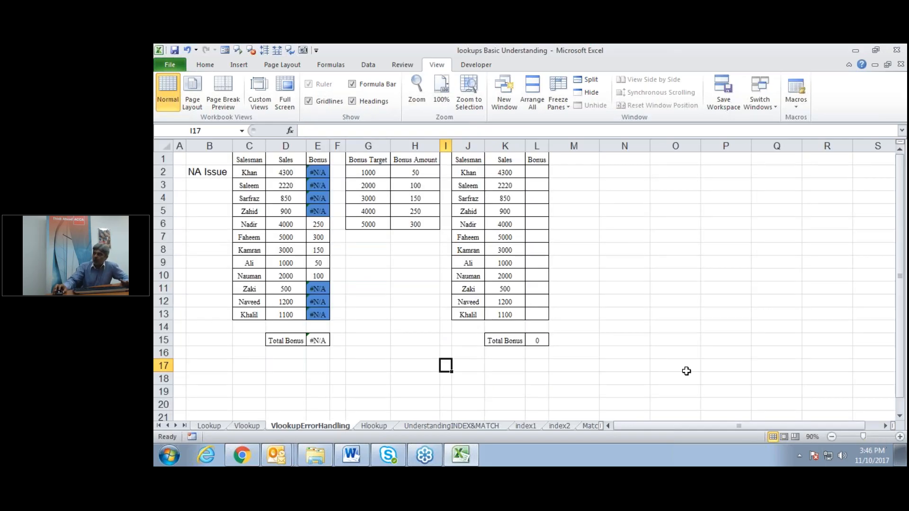
{"action": "left_click_drag", "start_coordinate": [249, 160], "coordinate": [318, 336]}
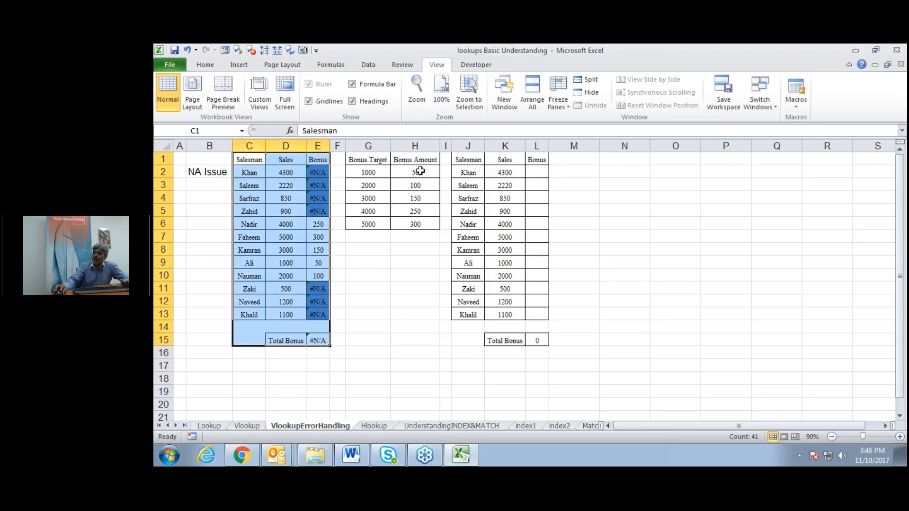
{"action": "left_click", "coordinate": [476, 104]}
{"action": "left_click", "coordinate": [450, 309]}
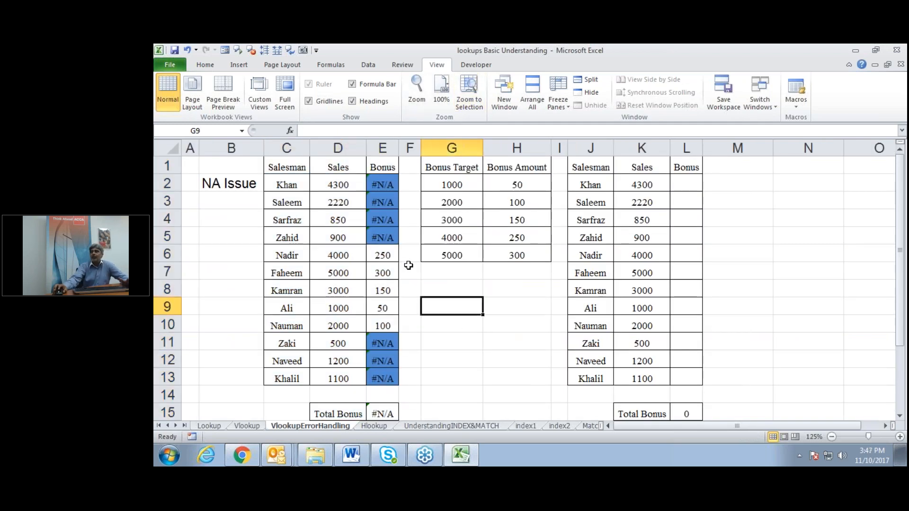
Step: Wrap the VLOOKUP in Bonus cell E2 in IFERROR with 0 as the value_if_error
{"action": "left_click", "coordinate": [388, 185]}
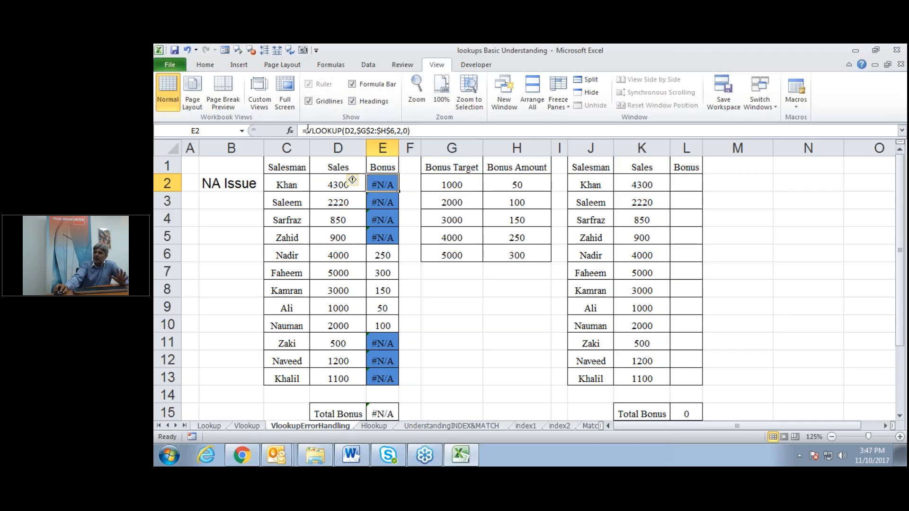
{"action": "double_click", "coordinate": [307, 130]}
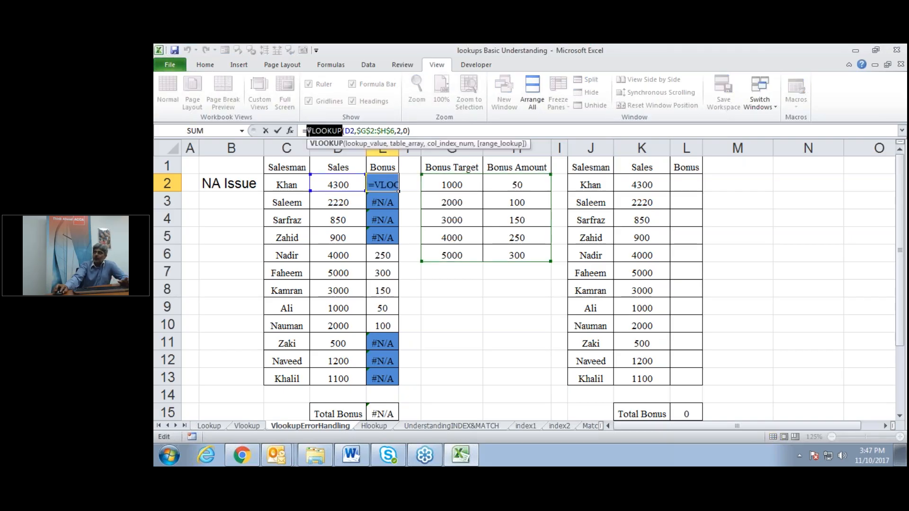
{"action": "left_click", "coordinate": [306, 131]}
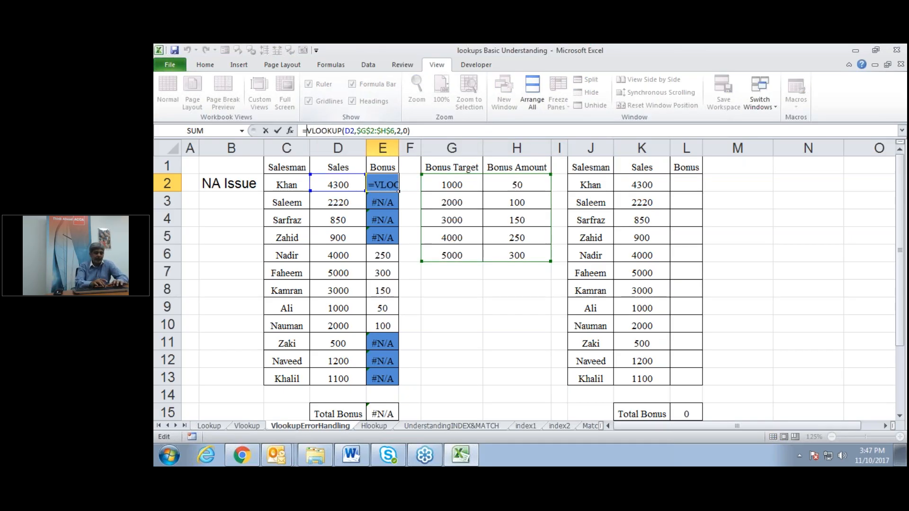
{"action": "type", "text": "if"}
{"action": "type", "text": "error"}
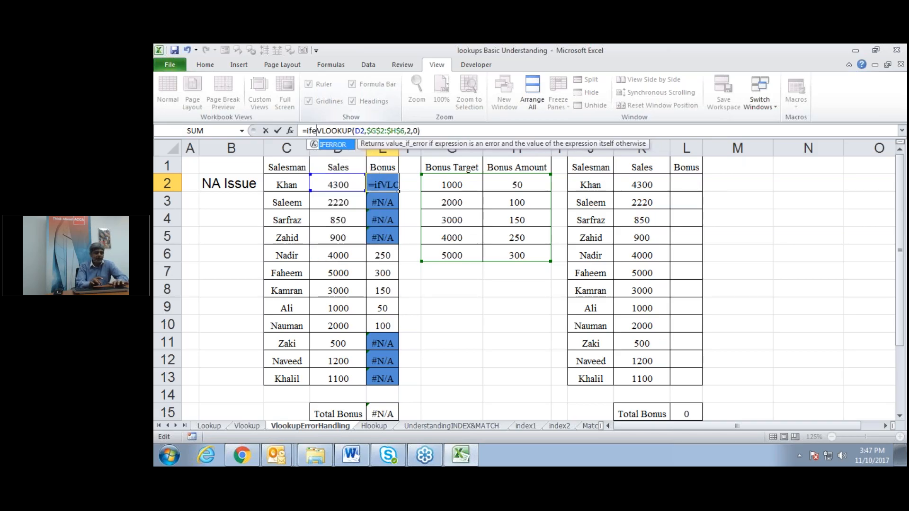
{"action": "type", "text": "("}
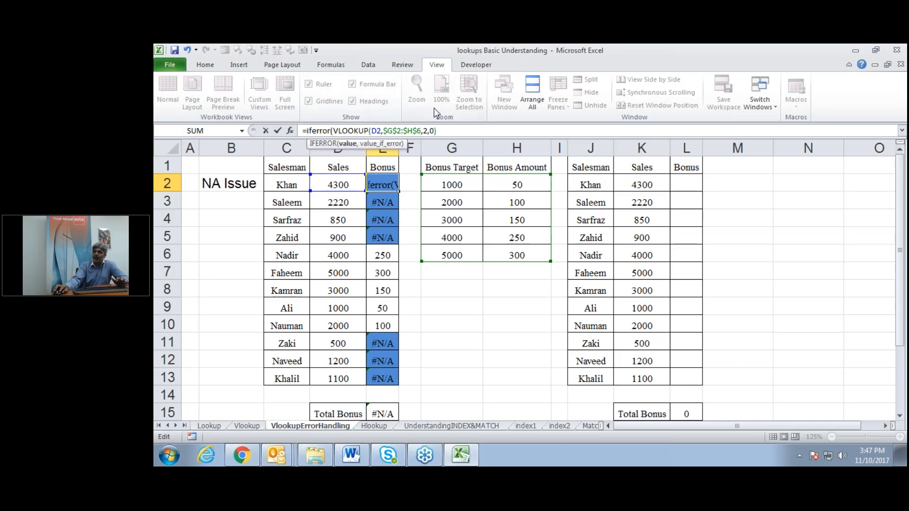
{"action": "type", "text": ",0)"}
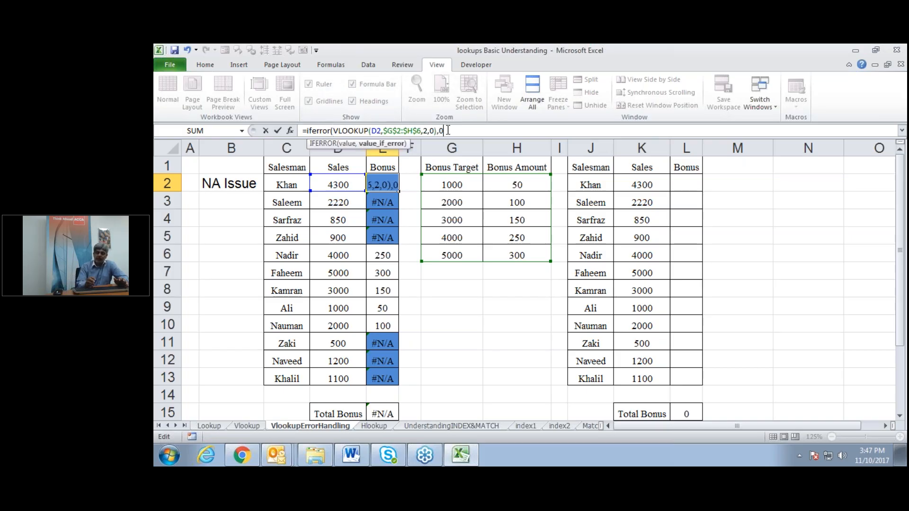
{"action": "key", "text": "Return"}
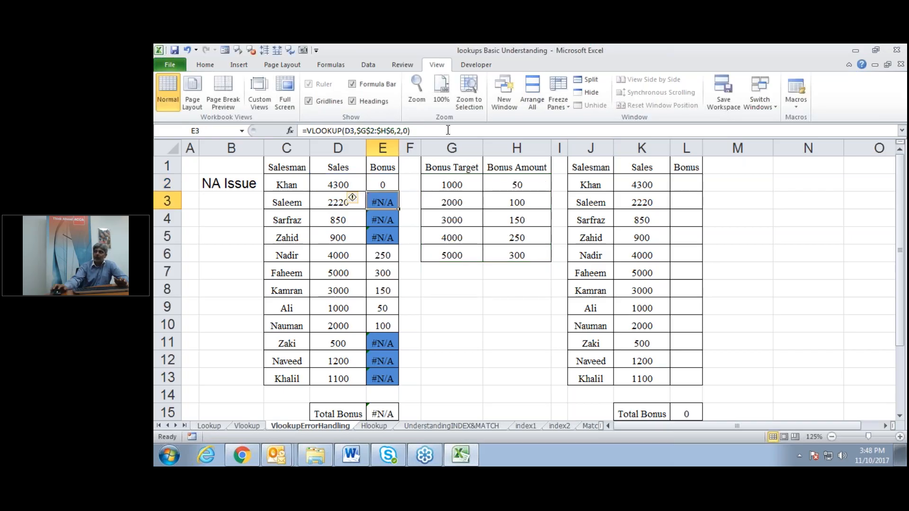
Step: Fill the IFERROR formula from E2 down the Bonus column to E13
{"action": "left_click", "coordinate": [379, 182]}
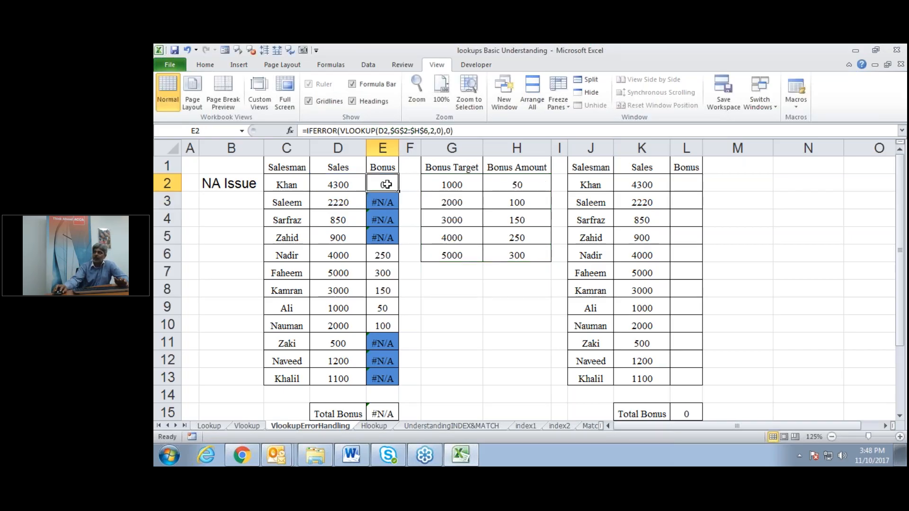
{"action": "double_click", "coordinate": [398, 192]}
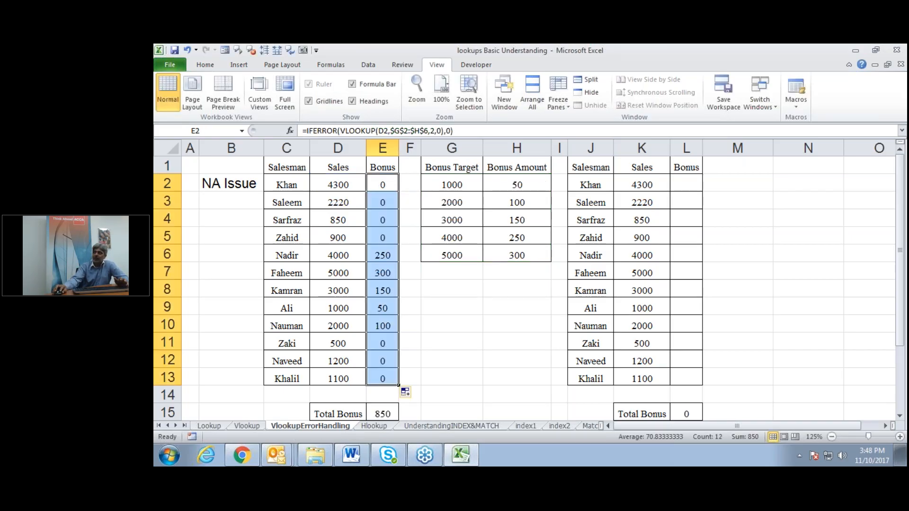
{"action": "left_click", "coordinate": [430, 393]}
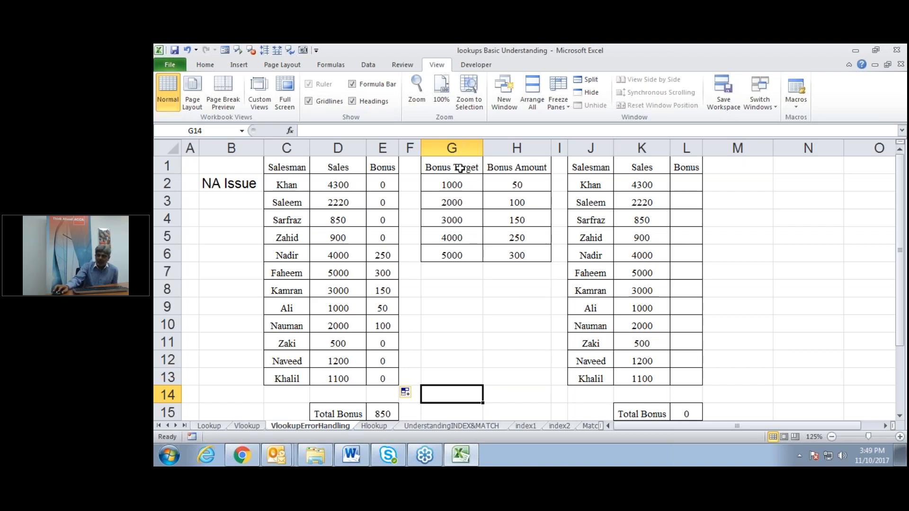
Step: Return to the Vlookup worksheet and inspect the arguments of the IFERROR formula in Product cell C11
{"action": "left_click", "coordinate": [245, 425]}
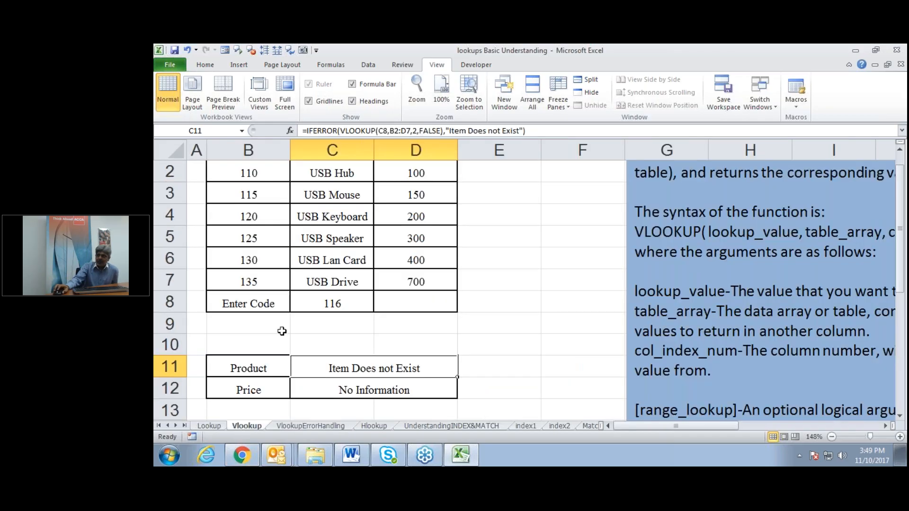
{"action": "scroll", "coordinate": [282, 331], "scroll_direction": "up", "scroll_amount": 1}
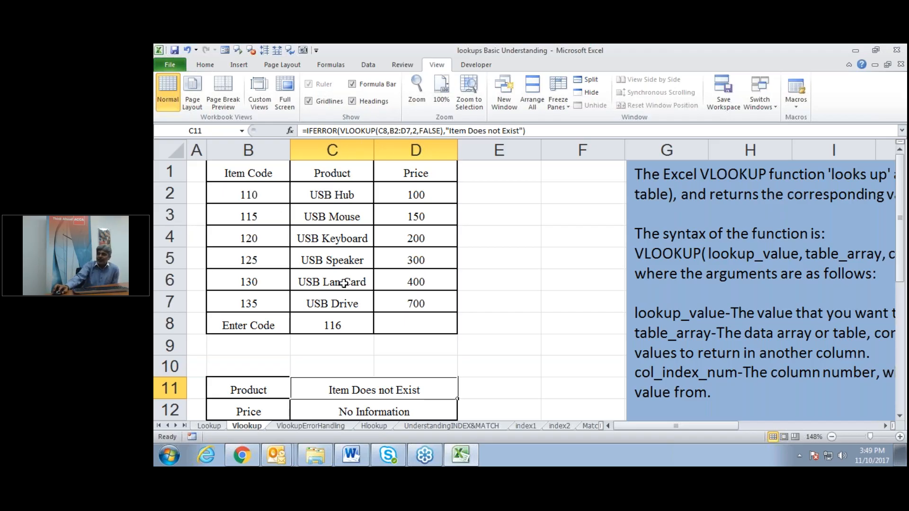
{"action": "double_click", "coordinate": [373, 389]}
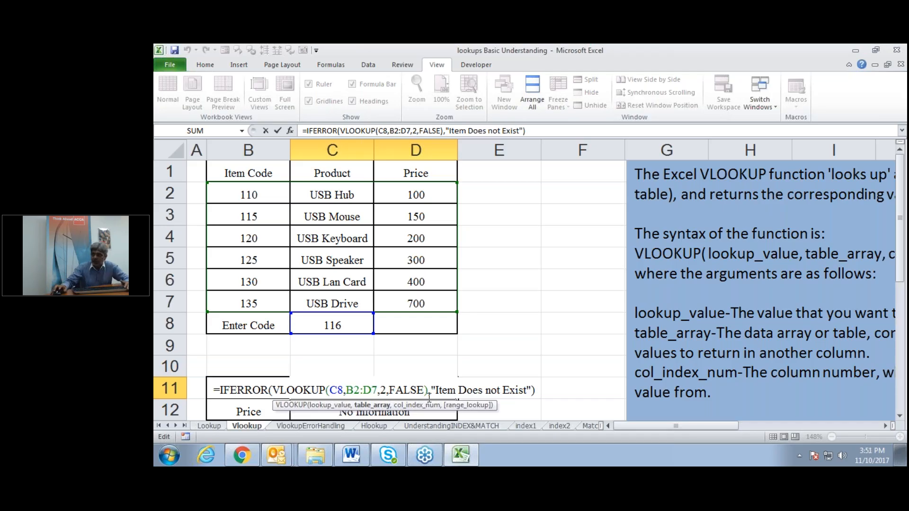
{"action": "key", "text": "Return"}
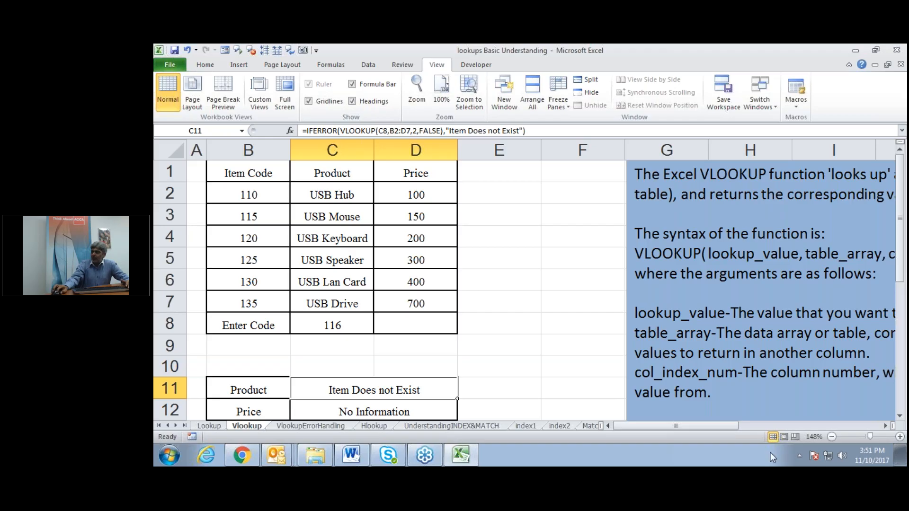
Step: Open the For Practice workbook from the Lookups Webinar folder at worksheet ex2 and review the Marks in B3:B13
{"action": "left_click", "coordinate": [854, 53]}
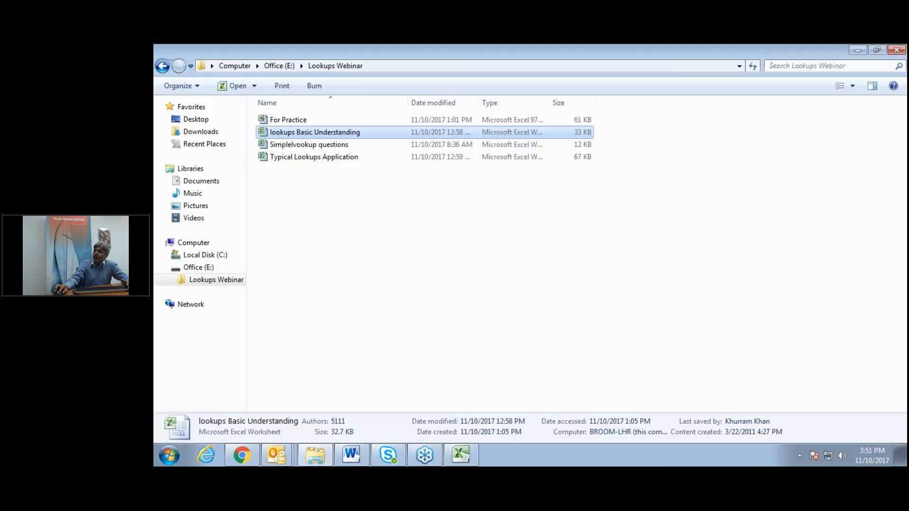
{"action": "double_click", "coordinate": [314, 119]}
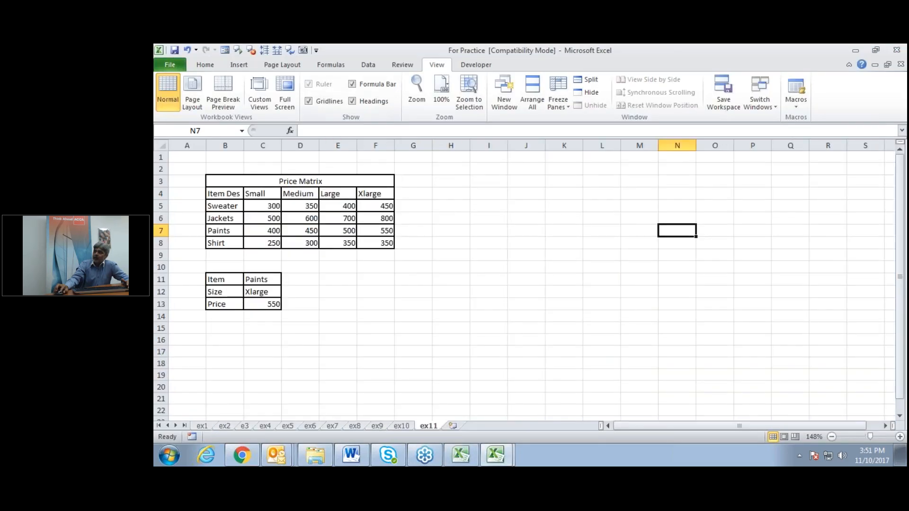
{"action": "left_click", "coordinate": [224, 425]}
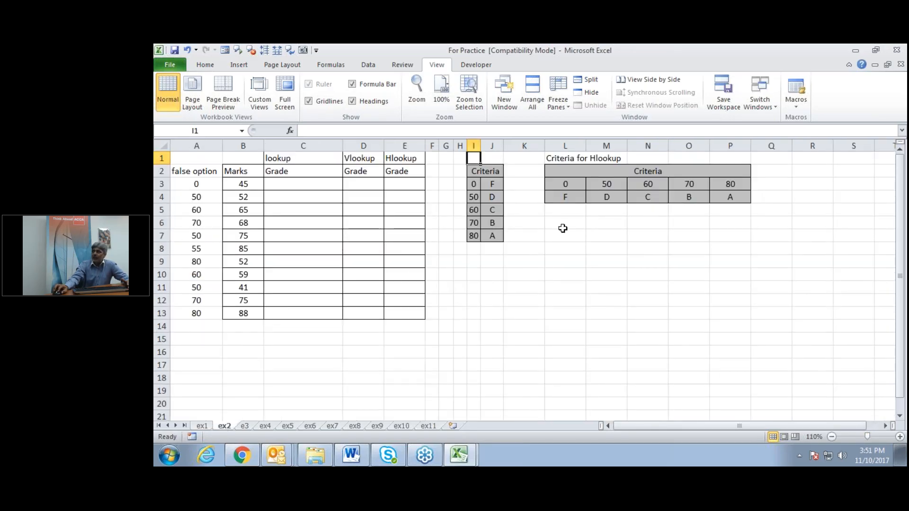
{"action": "left_click", "coordinate": [531, 247]}
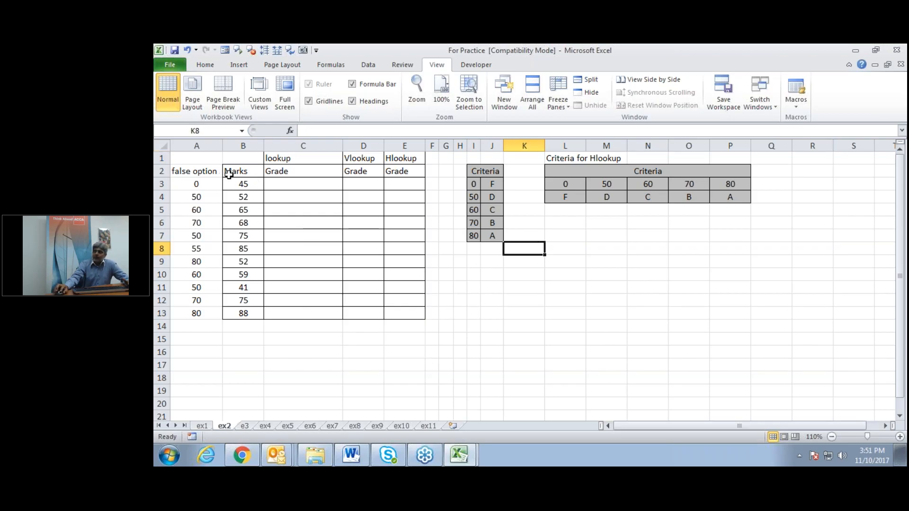
{"action": "left_click_drag", "start_coordinate": [239, 182], "coordinate": [237, 311]}
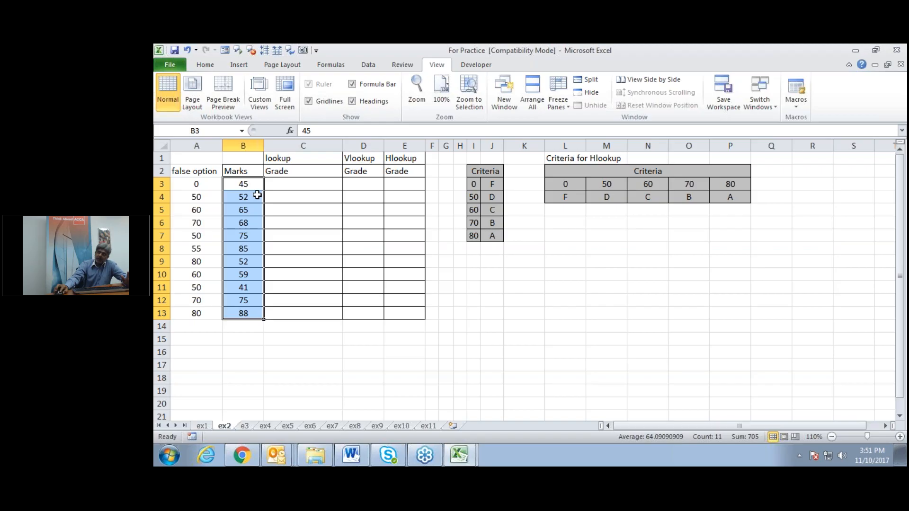
{"action": "left_click", "coordinate": [274, 200]}
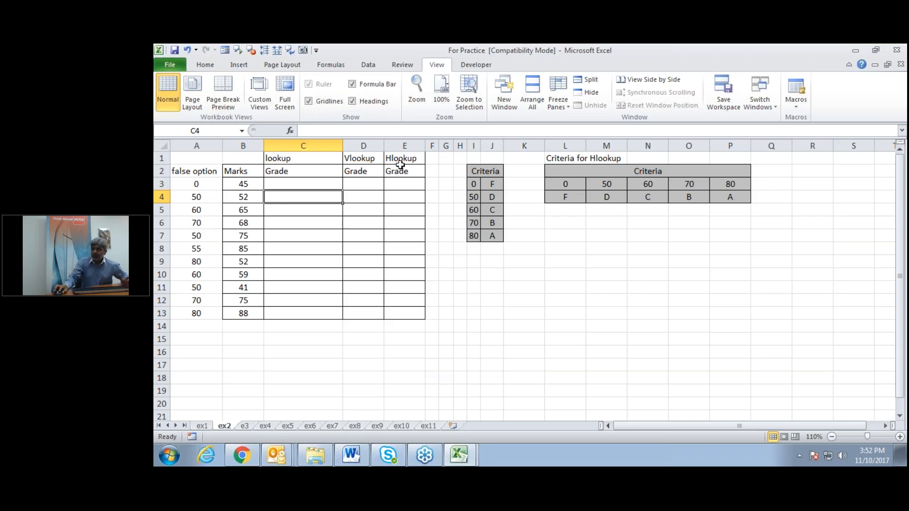
Step: Hide the lookup Grade column C and widen the Vlookup Grade column D to make room for a formula
{"action": "left_click", "coordinate": [312, 185]}
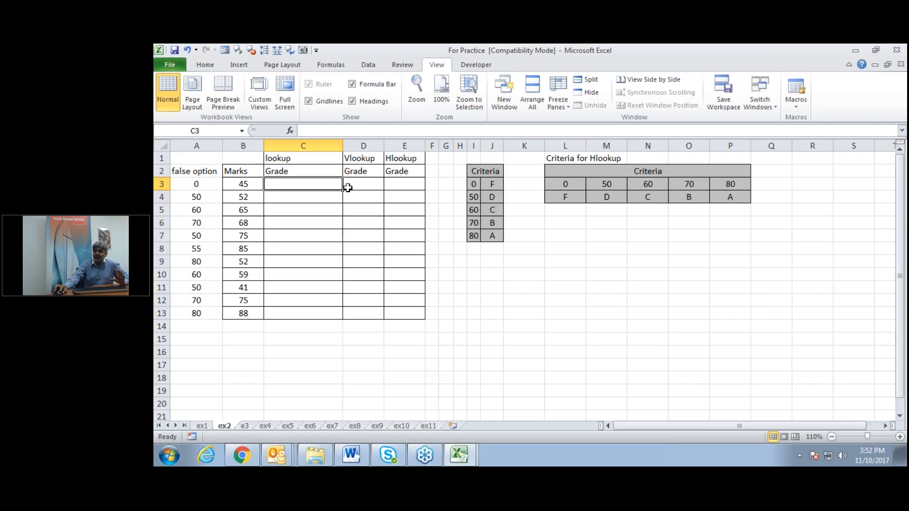
{"action": "left_click", "coordinate": [312, 142]}
{"action": "right_click", "coordinate": [312, 143]}
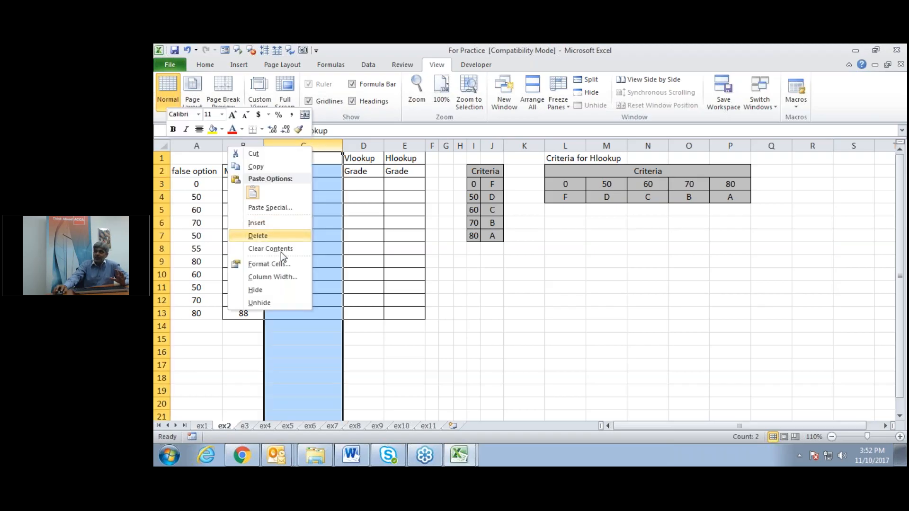
{"action": "left_click", "coordinate": [284, 292]}
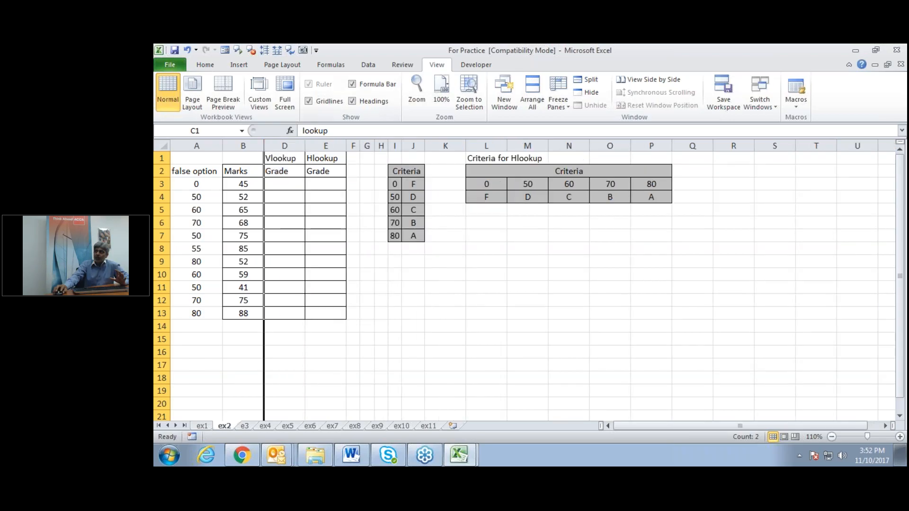
{"action": "left_click", "coordinate": [287, 185]}
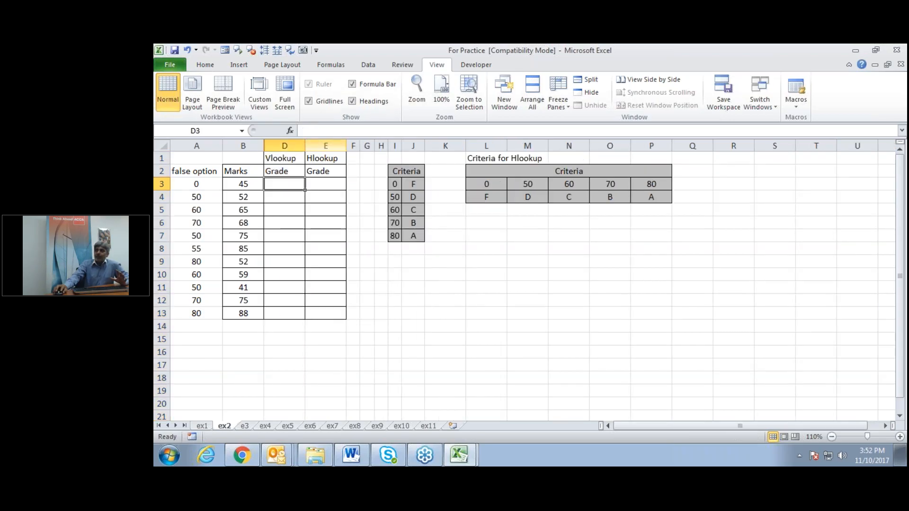
{"action": "left_click_drag", "start_coordinate": [305, 145], "coordinate": [425, 145]}
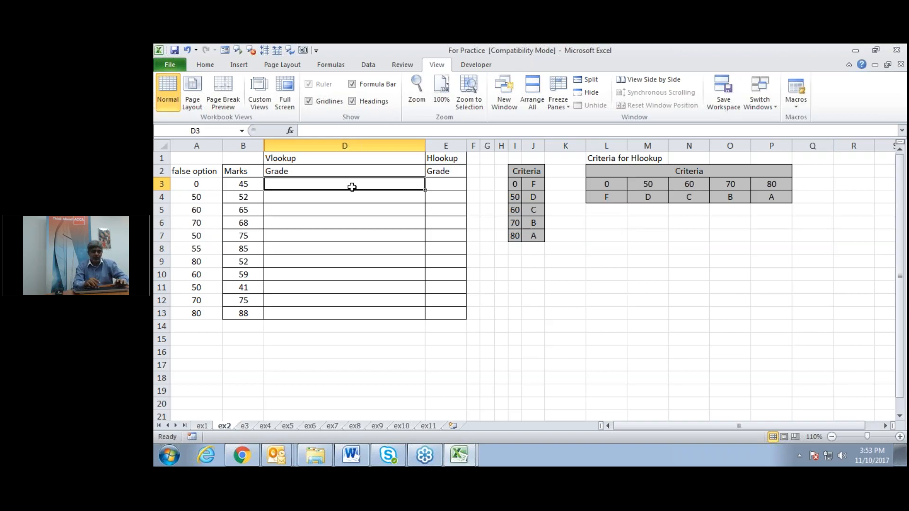
Step: Enter =VLOOKUP(B3,$I$3:$J$7,2) in Grade cell D3, using the vertical criteria table and omitting the range_lookup argument
{"action": "type", "text": "=v"}
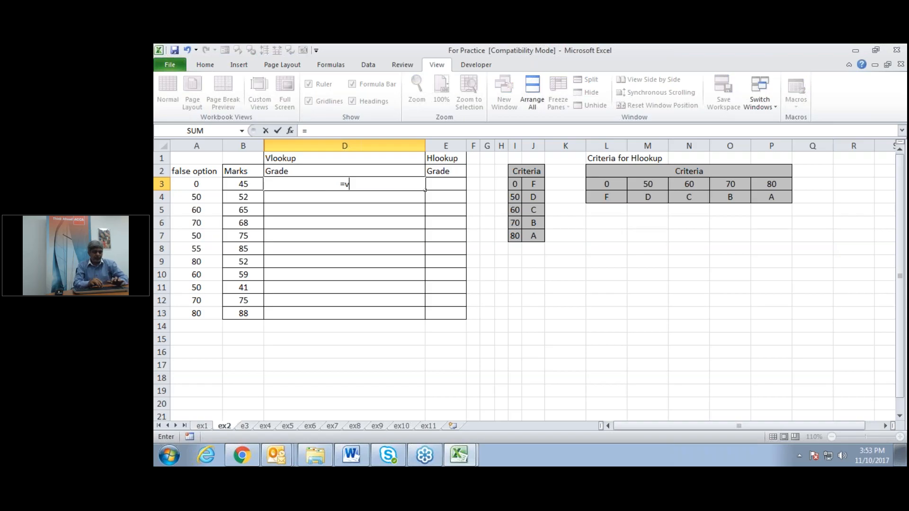
{"action": "type", "text": "lookup("}
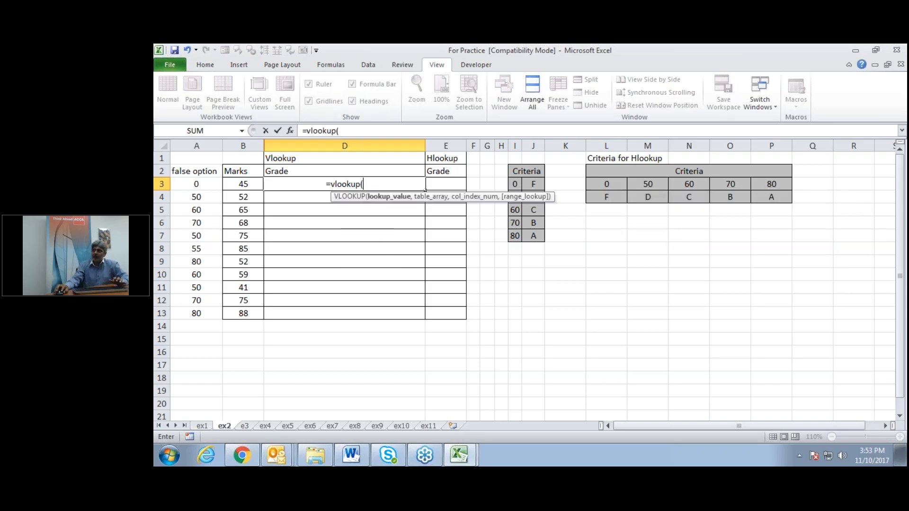
{"action": "left_click", "coordinate": [241, 184]}
{"action": "type", "text": ","}
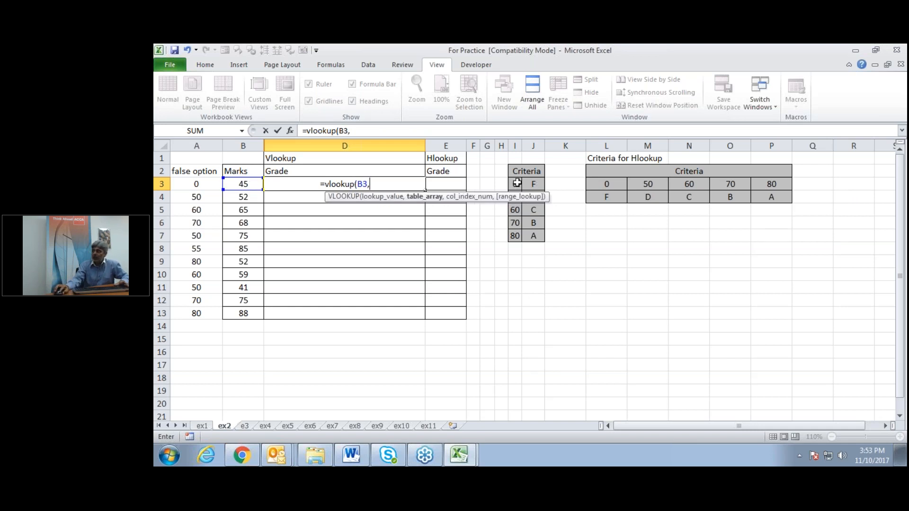
{"action": "left_click_drag", "start_coordinate": [517, 183], "coordinate": [532, 236]}
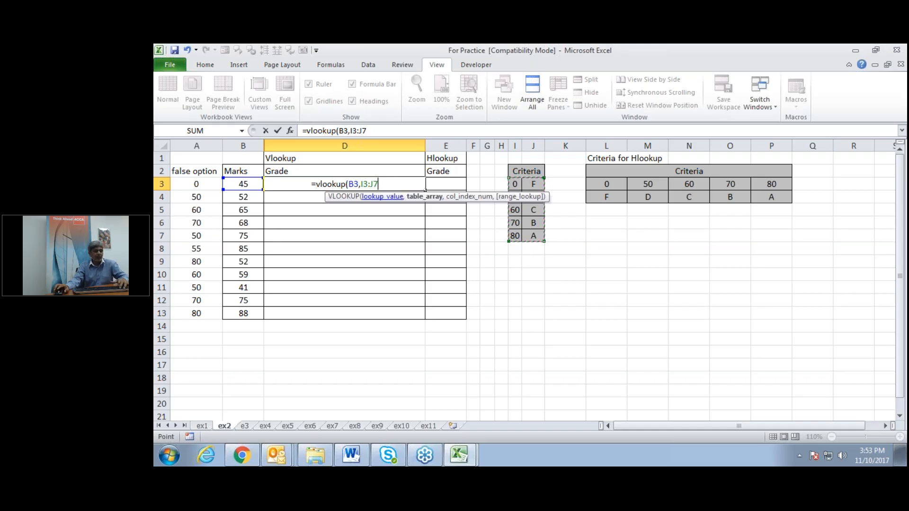
{"action": "key", "text": "F4"}
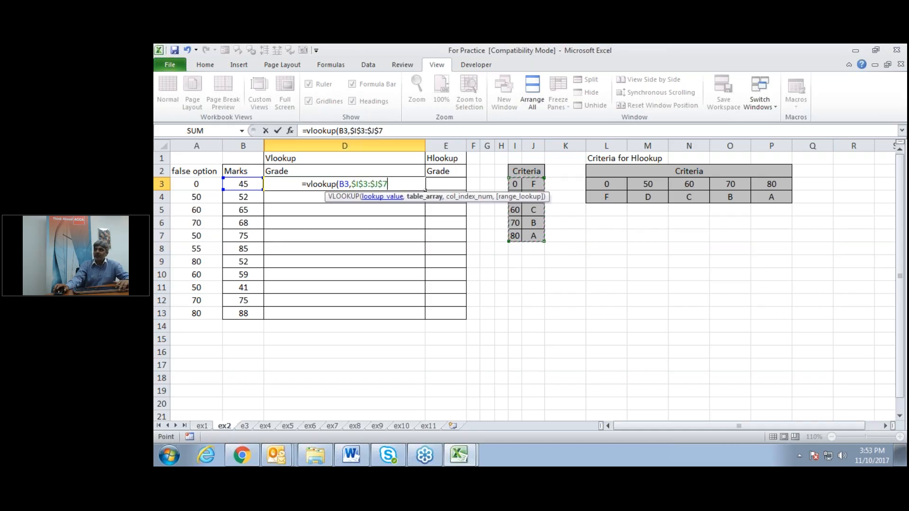
{"action": "type", "text": ","}
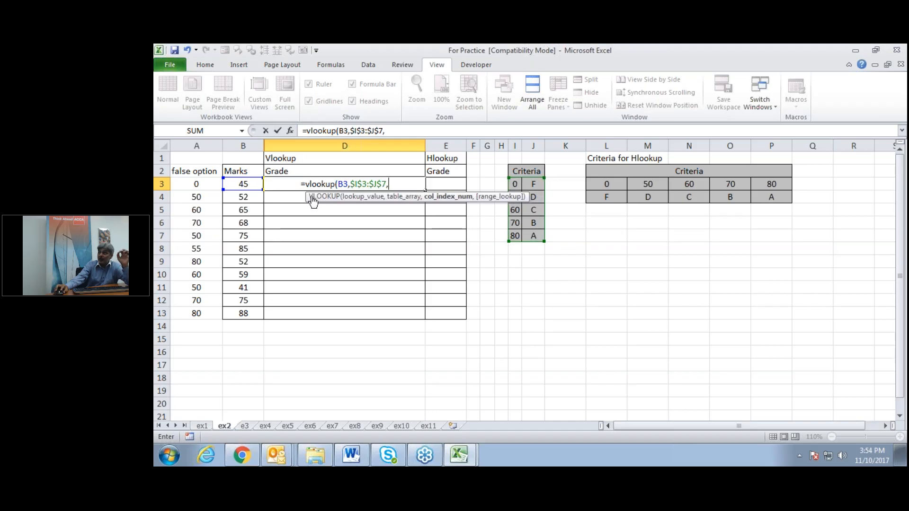
{"action": "left_click_drag", "start_coordinate": [307, 196], "coordinate": [307, 275]}
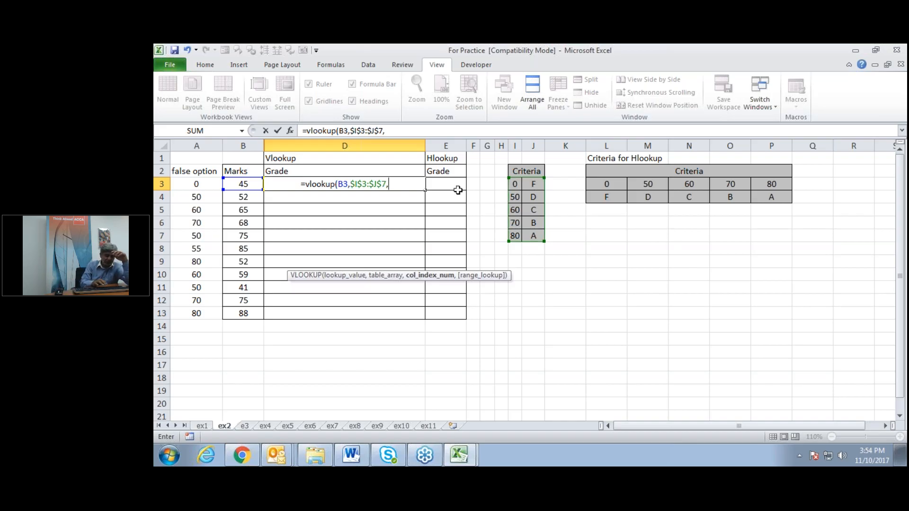
{"action": "type", "text": "2"}
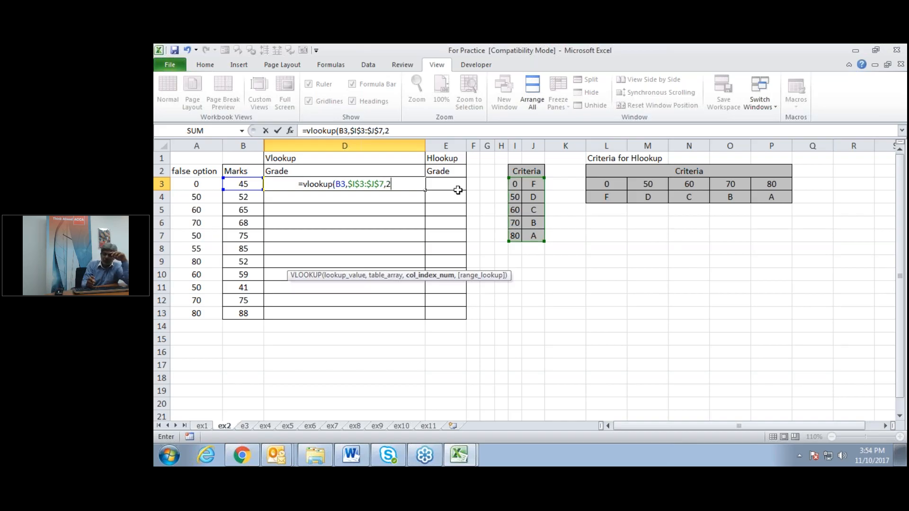
{"action": "type", "text": ")"}
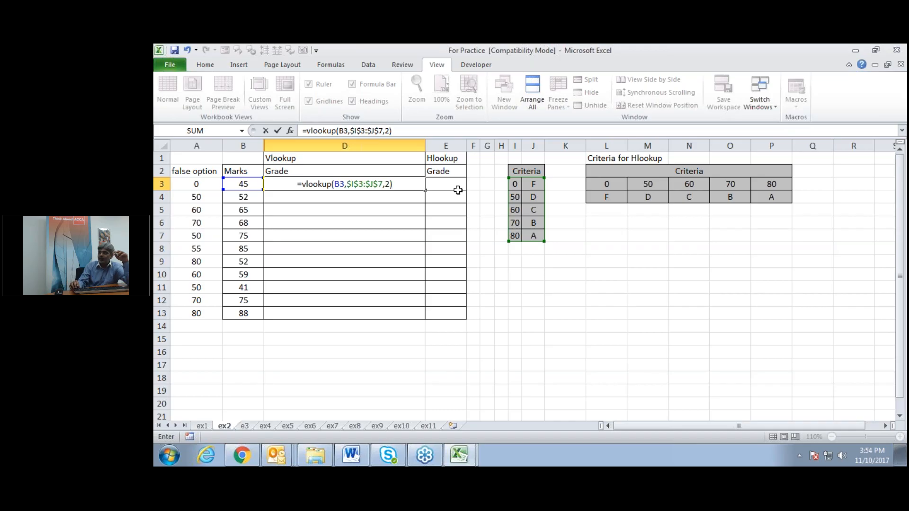
{"action": "key", "text": "Return"}
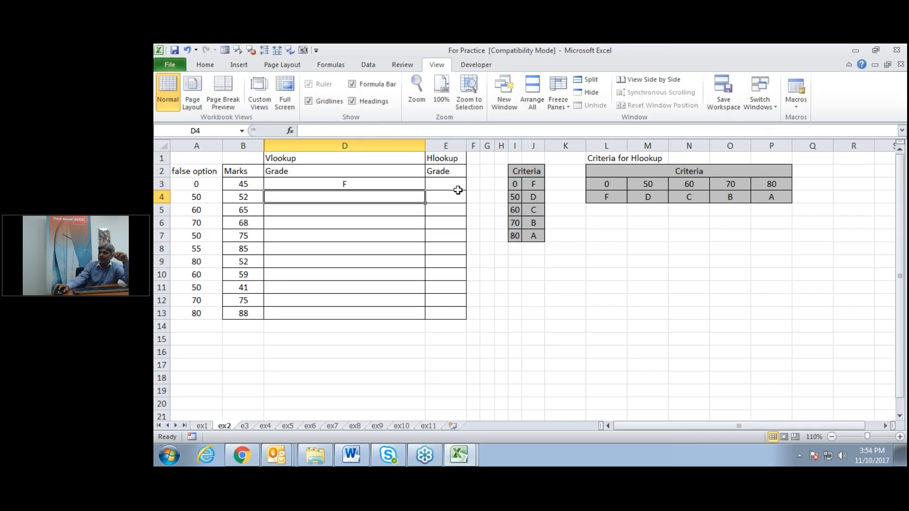
Step: Fill the VLOOKUP grade formula from D3 down through D13 for all Marks
{"action": "left_click", "coordinate": [418, 183]}
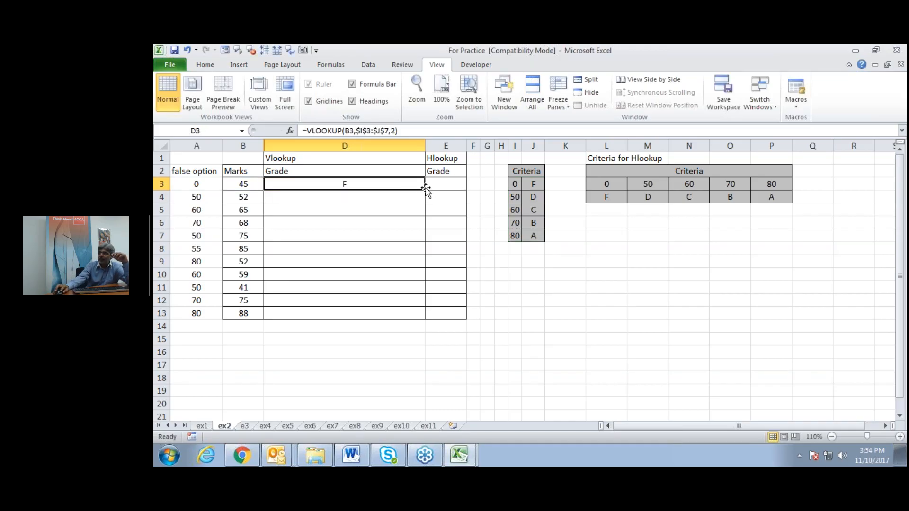
{"action": "double_click", "coordinate": [425, 190]}
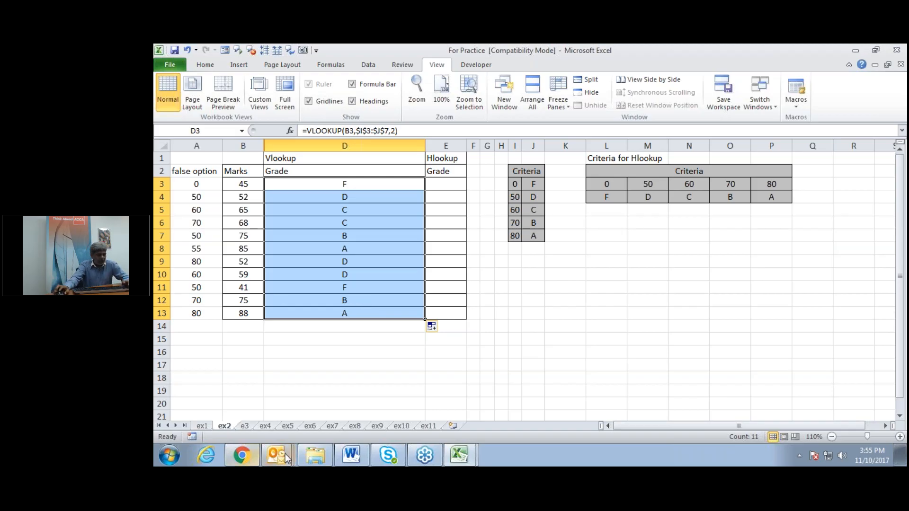
Step: Switch to the lookups Basic Understanding workbook and compare the Hlookup worksheet's horizontal table with the vertical one on the Vlookup worksheet
{"action": "mouse_move", "coordinate": [459, 461]}
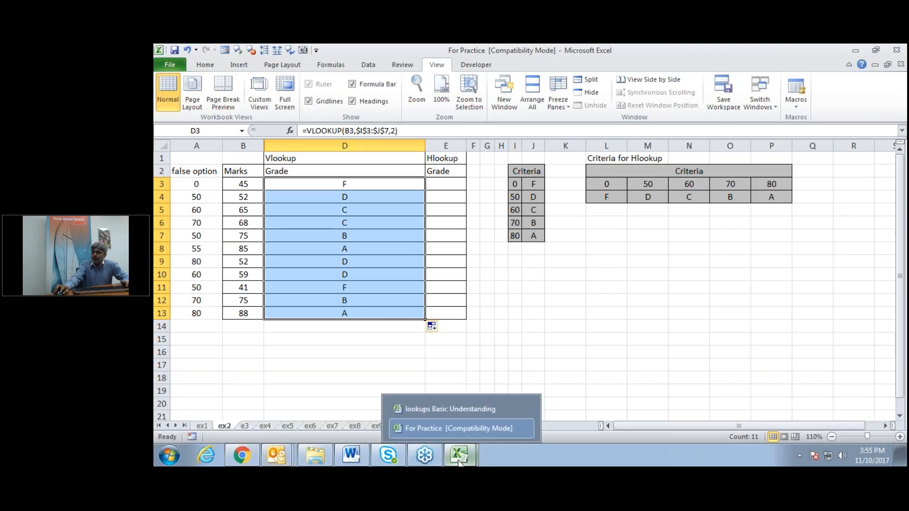
{"action": "left_click", "coordinate": [459, 407]}
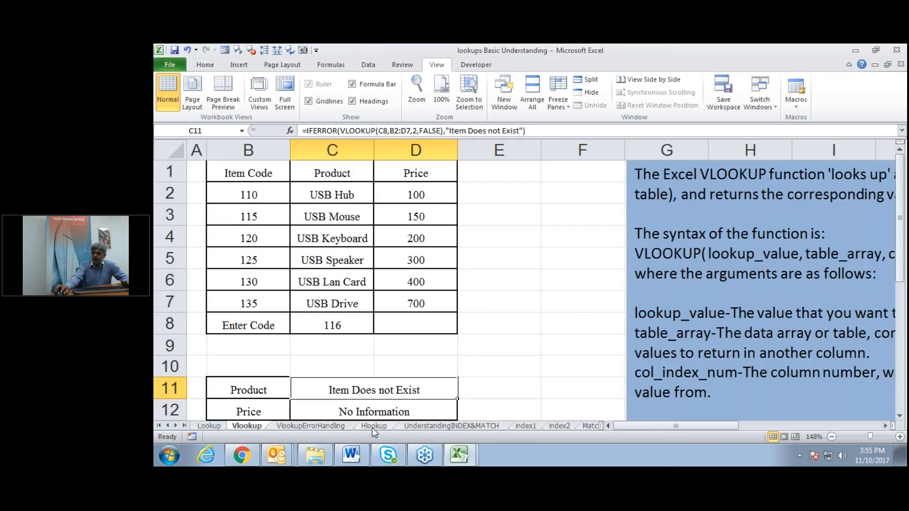
{"action": "left_click", "coordinate": [373, 426]}
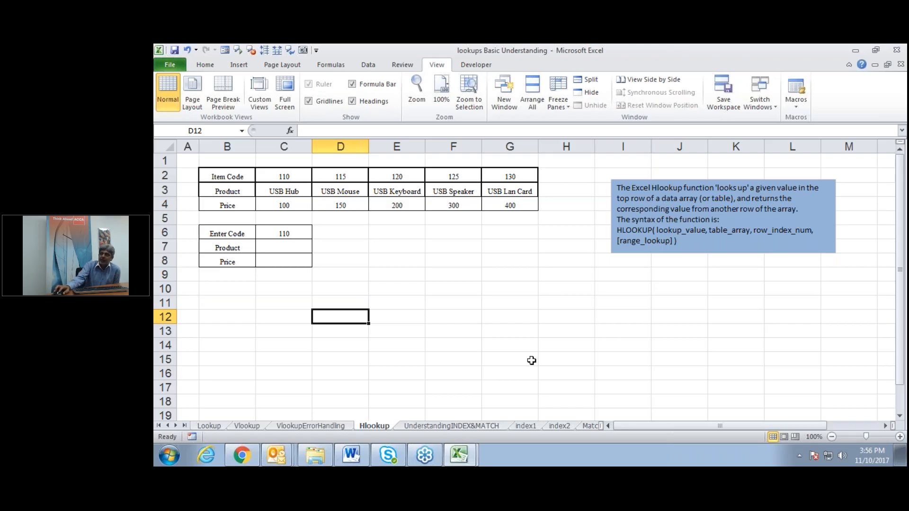
{"action": "left_click", "coordinate": [244, 426]}
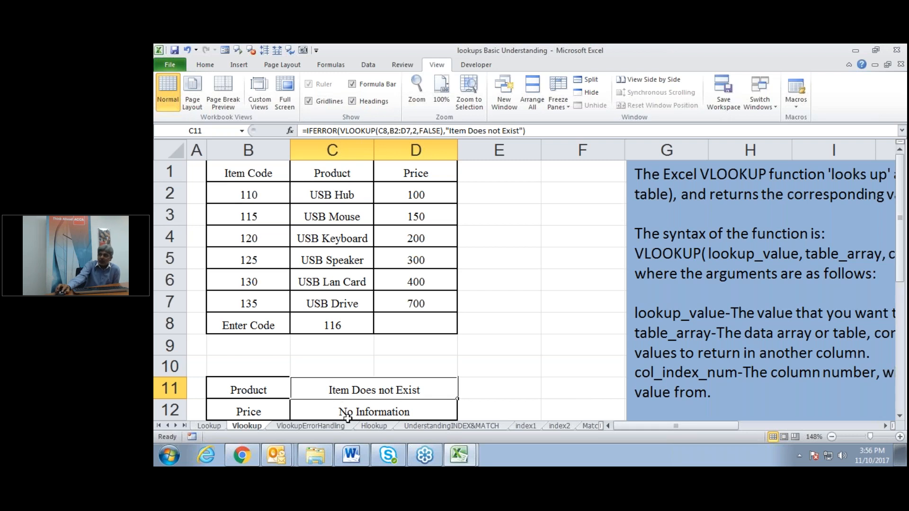
{"action": "left_click", "coordinate": [363, 427]}
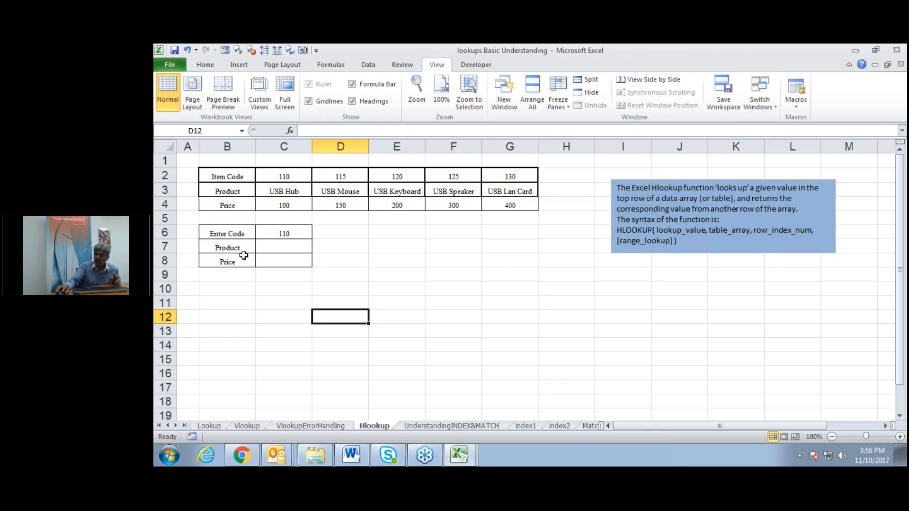
Step: Enter =HLOOKUP(C6,C2:G4,2) in Product cell C7 of the Hlookup worksheet
{"action": "left_click", "coordinate": [282, 246]}
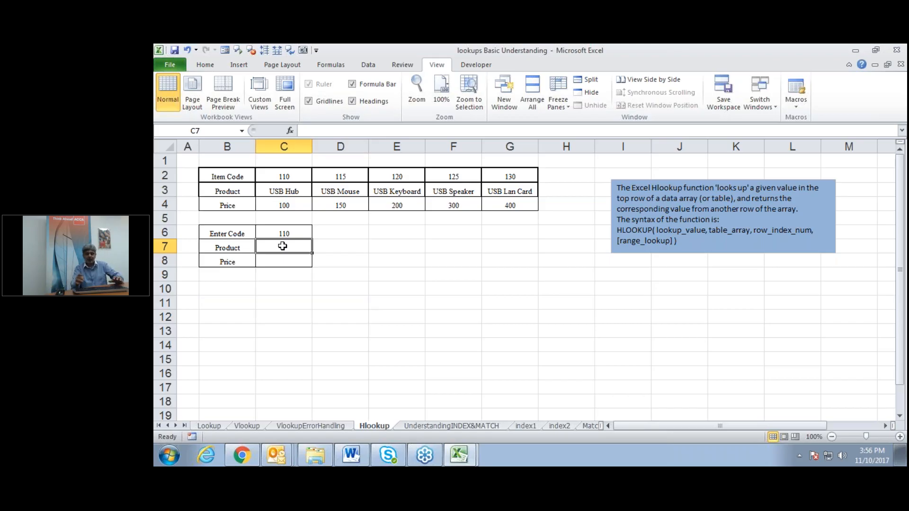
{"action": "type", "text": "="}
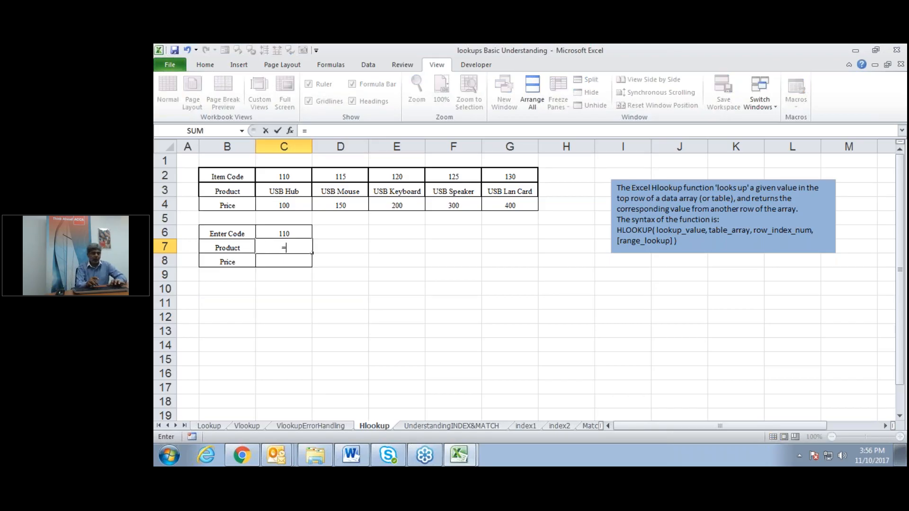
{"action": "type", "text": "hlookup("}
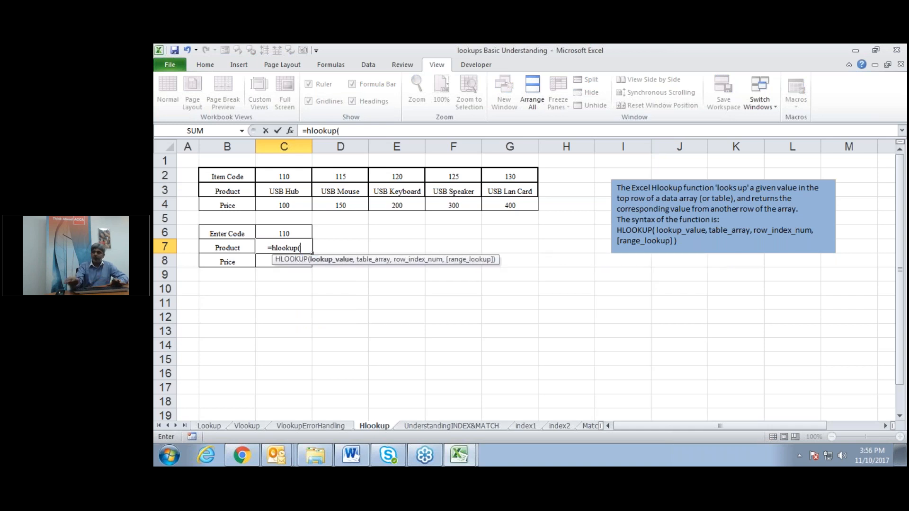
{"action": "left_click", "coordinate": [284, 232]}
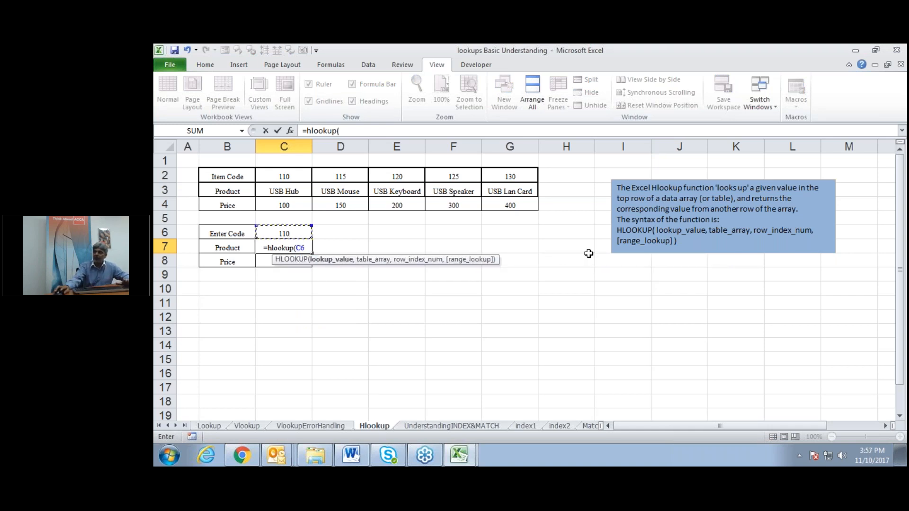
{"action": "type", "text": ","}
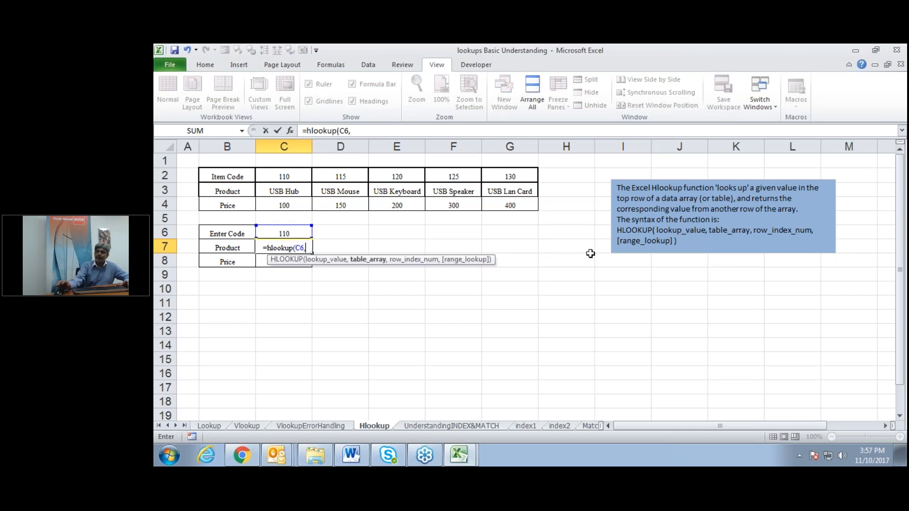
{"action": "left_click", "coordinate": [268, 177]}
{"action": "left_click_drag", "start_coordinate": [267, 177], "coordinate": [501, 204]}
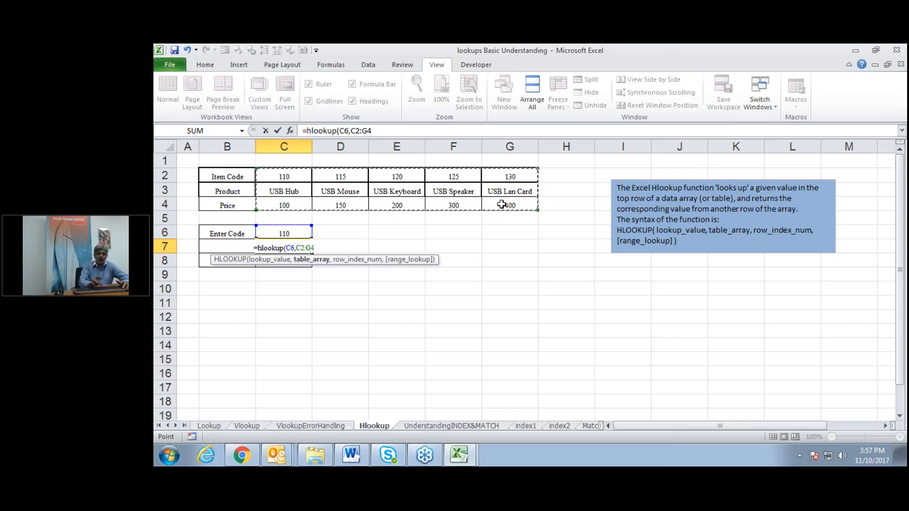
{"action": "type", "text": ","}
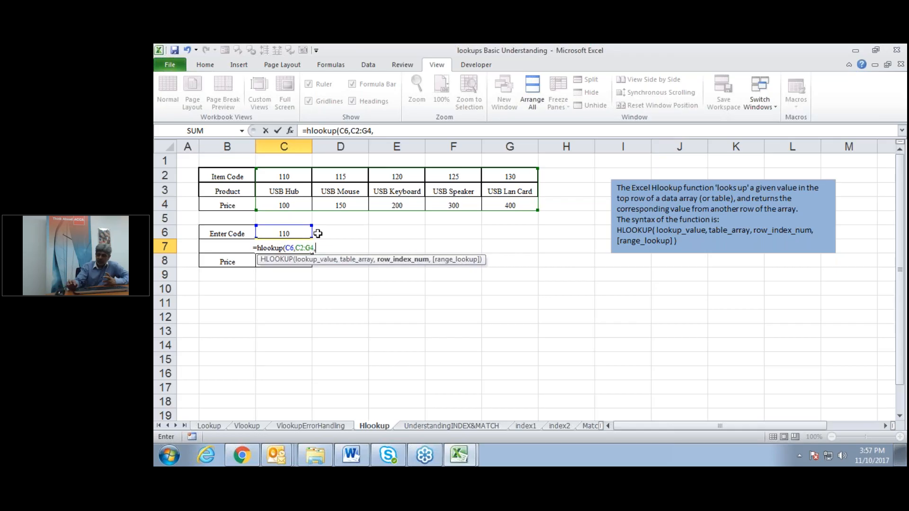
{"action": "type", "text": "2"}
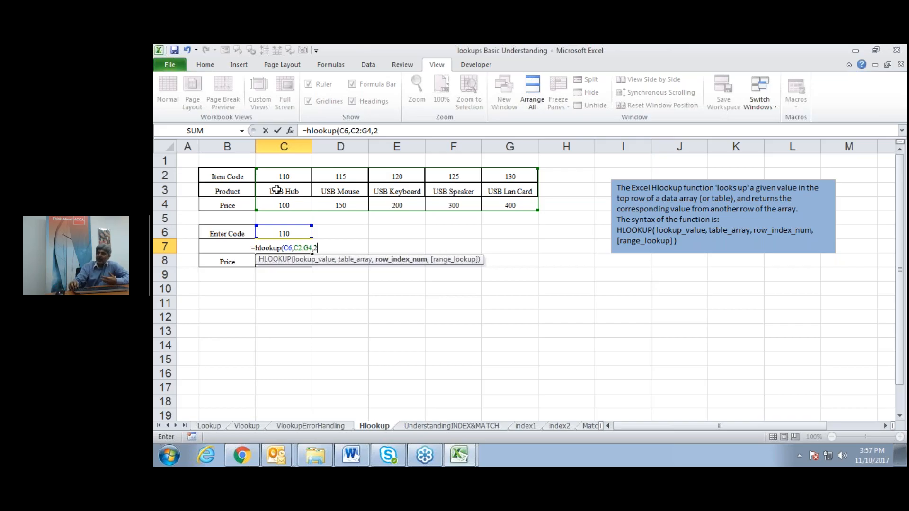
{"action": "key", "text": "Return"}
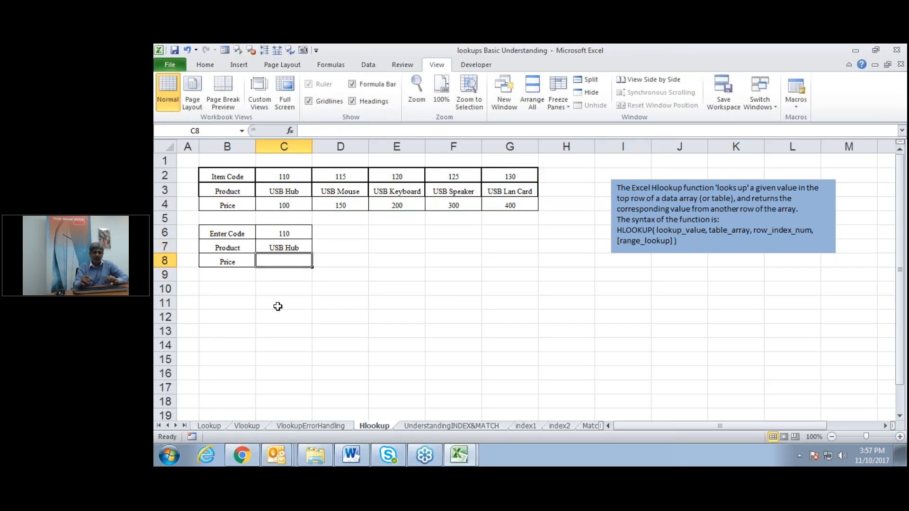
Step: Enter =HLOOKUP(C6,C2:G4,3) in Price cell C8 to look up the price for the entered code
{"action": "type", "text": "=h"}
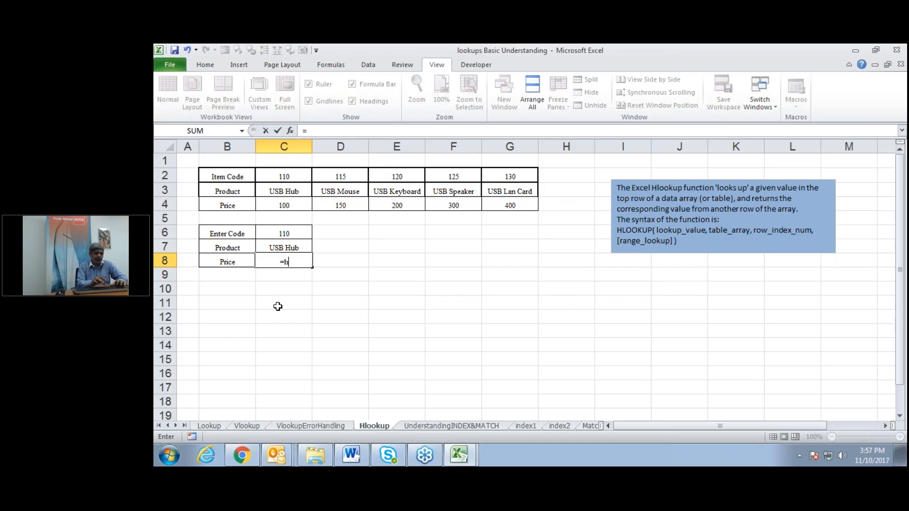
{"action": "type", "text": "look"}
{"action": "type", "text": "up("}
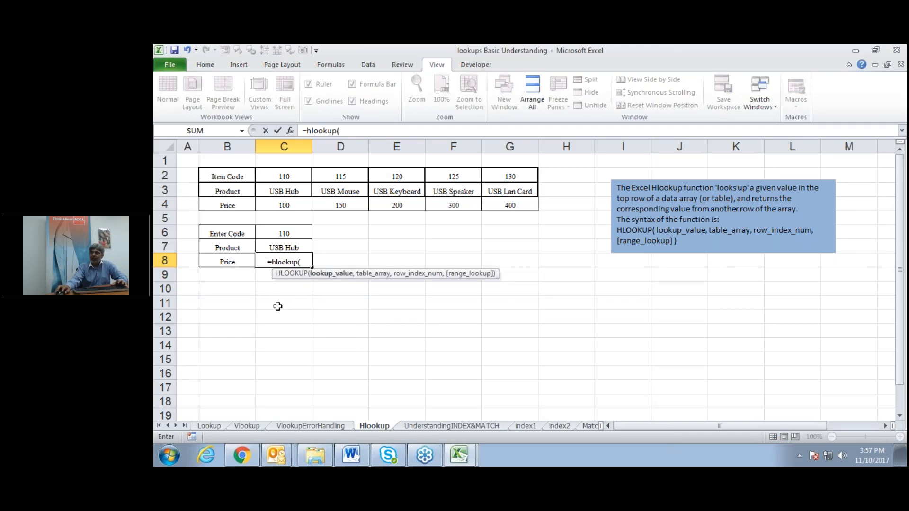
{"action": "left_click", "coordinate": [290, 230]}
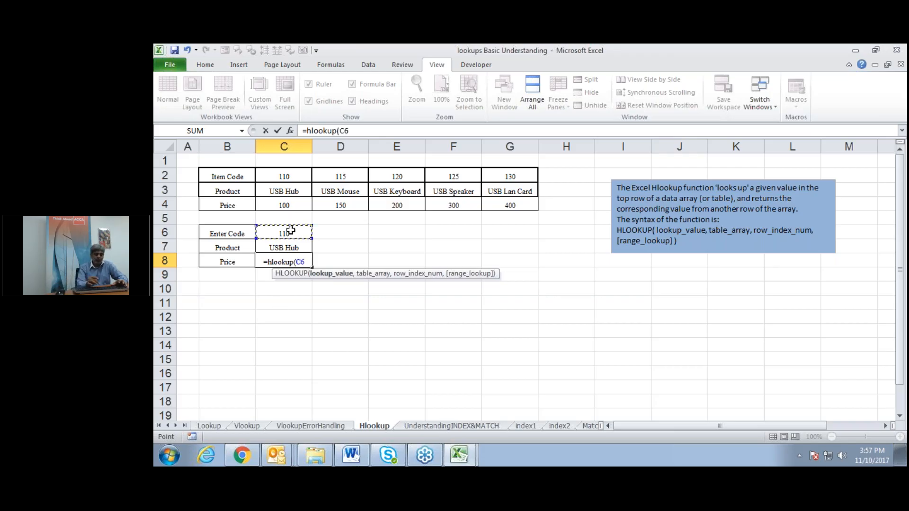
{"action": "type", "text": ","}
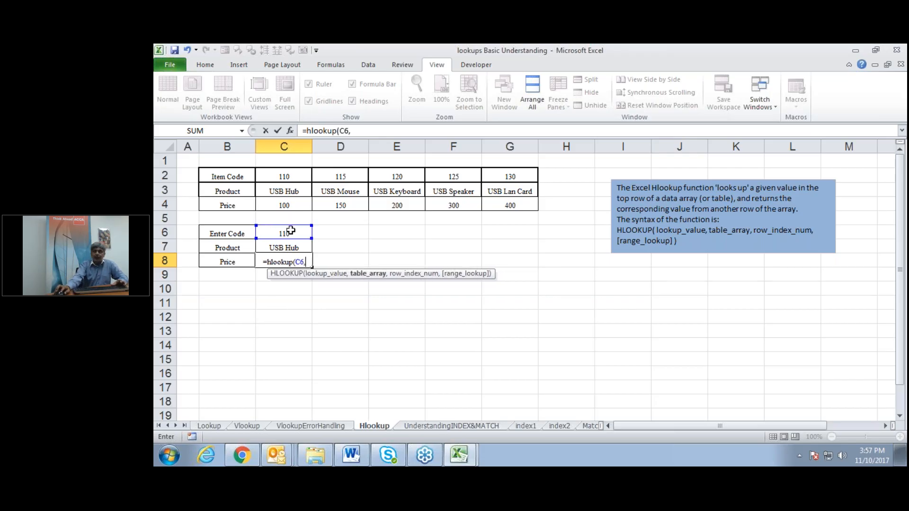
{"action": "left_click_drag", "start_coordinate": [271, 182], "coordinate": [497, 206]}
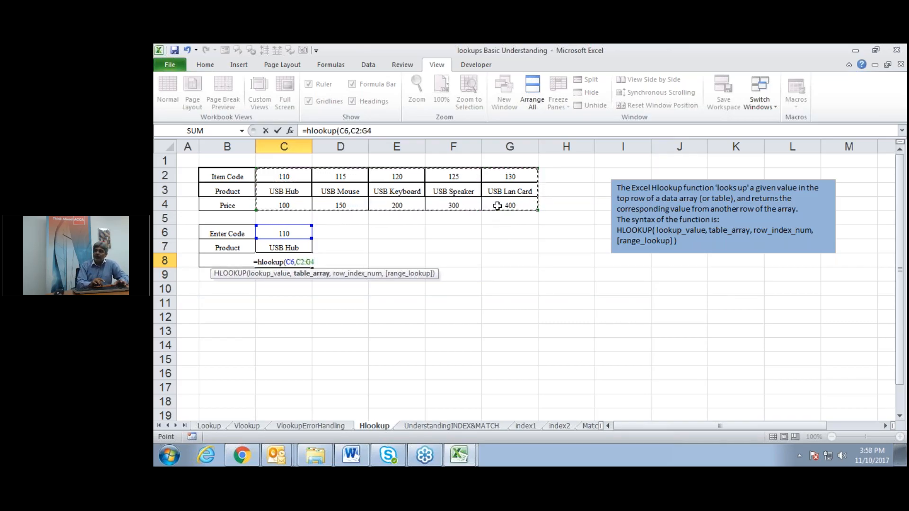
{"action": "type", "text": ","}
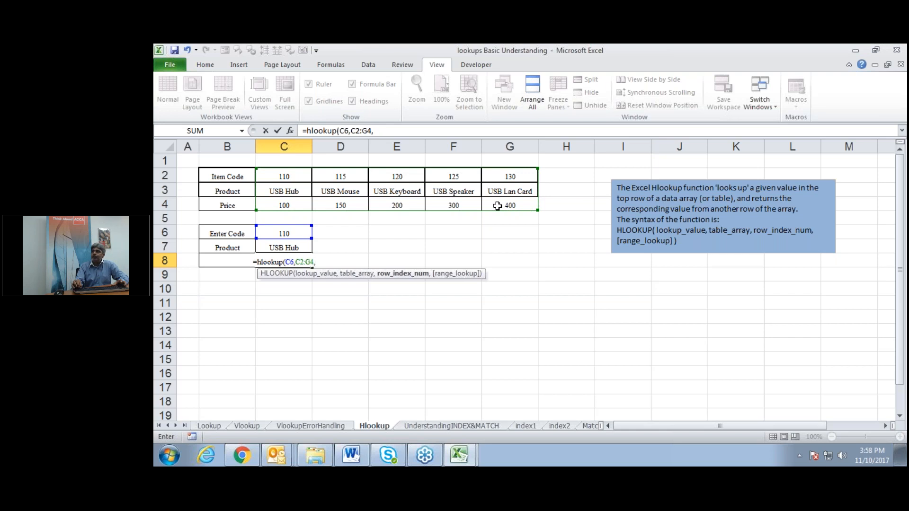
{"action": "type", "text": "3"}
{"action": "key", "text": "Return"}
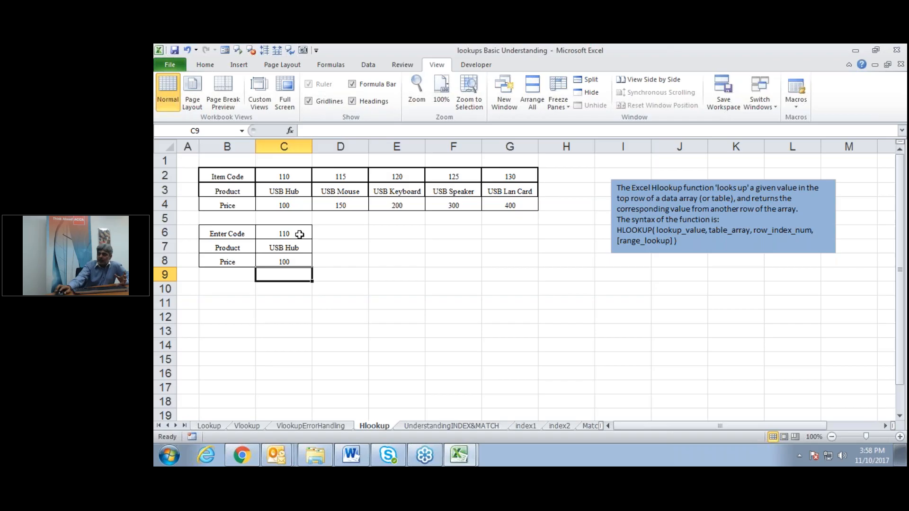
Step: Open the Simplelvookup questions workbook from the Lookups Webinar folder and review the answers in I4:I7 and the empty Sales Report
{"action": "left_click", "coordinate": [855, 51]}
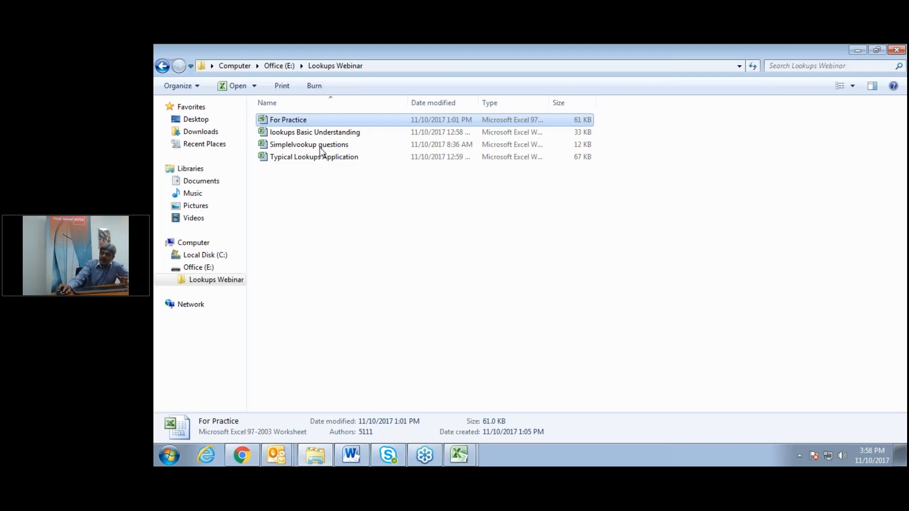
{"action": "left_click", "coordinate": [318, 146]}
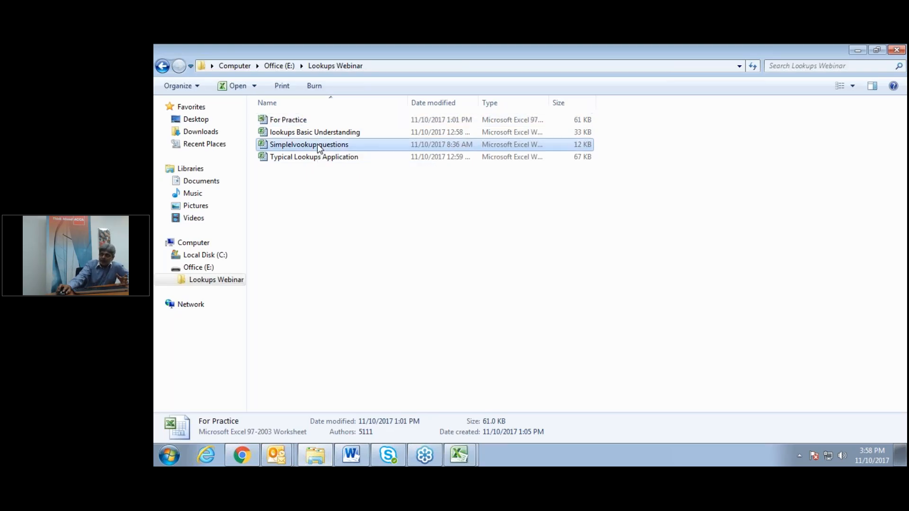
{"action": "double_click", "coordinate": [319, 148]}
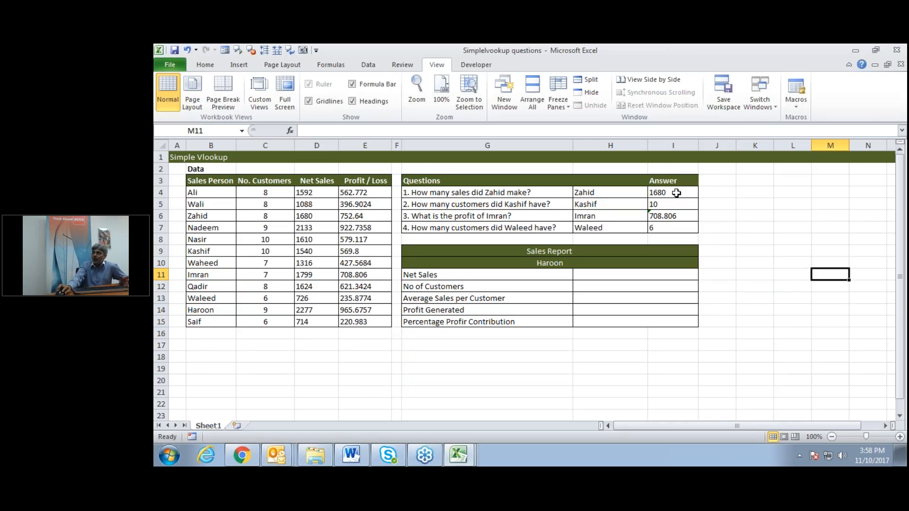
{"action": "left_click_drag", "start_coordinate": [675, 192], "coordinate": [673, 227]}
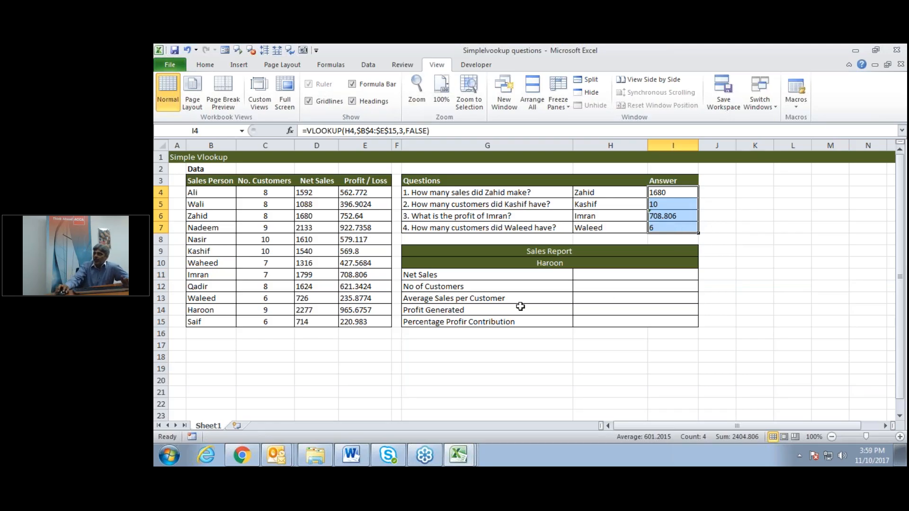
{"action": "left_click", "coordinate": [481, 288]}
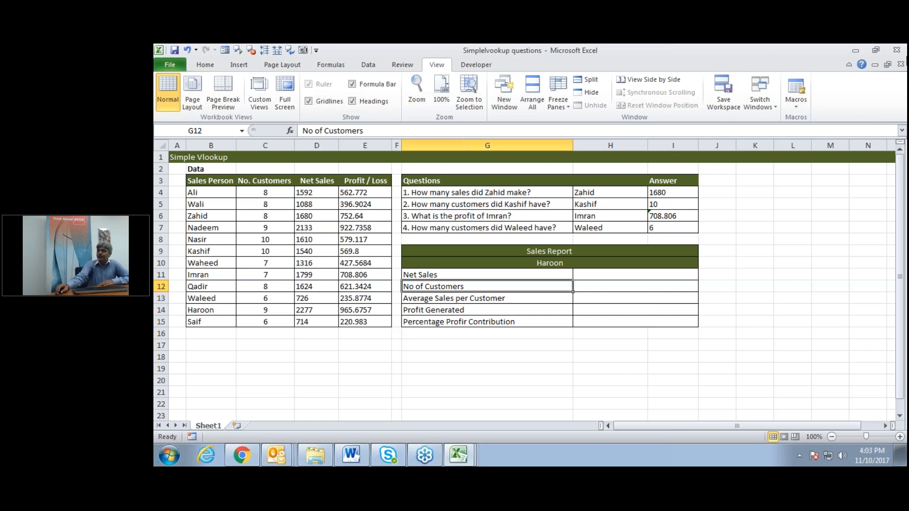
Step: Undock the Questions pane from the GoToWebinar control panel and unmute the microphone, collapsing the control panel again
{"action": "left_click", "coordinate": [896, 89]}
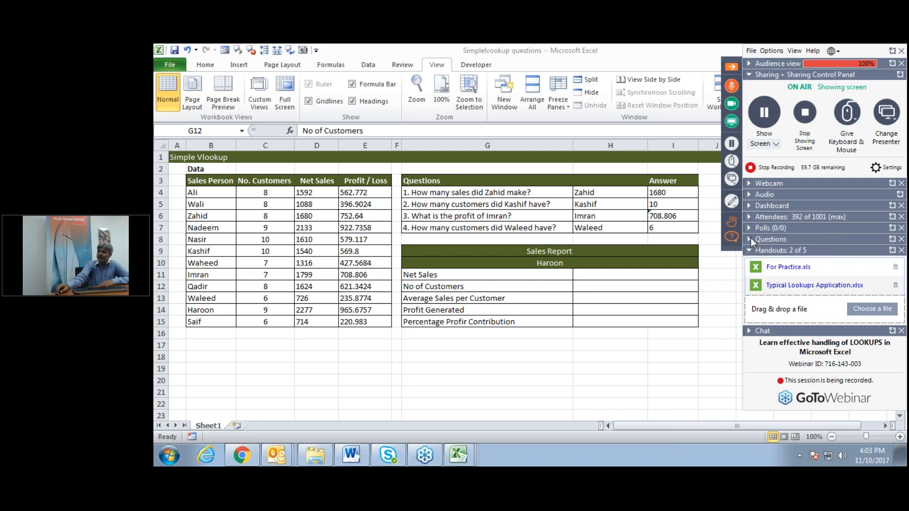
{"action": "left_click", "coordinate": [892, 239]}
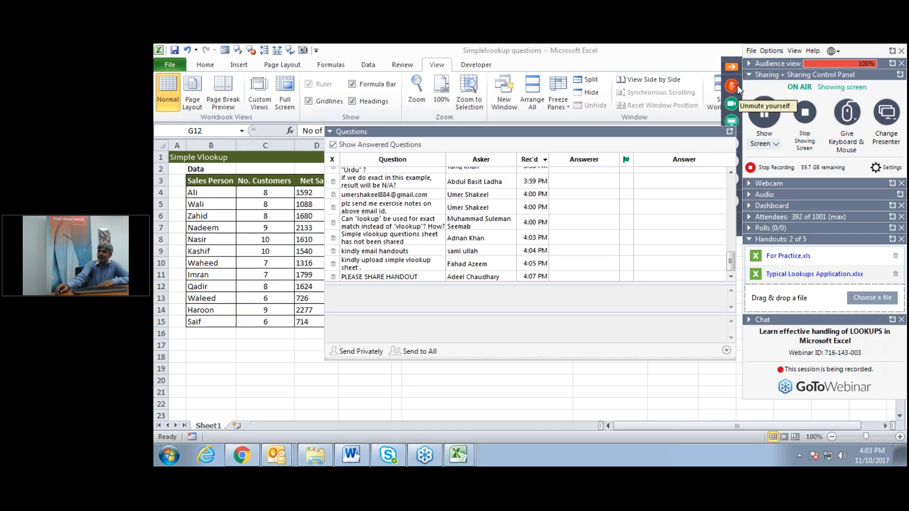
{"action": "left_click", "coordinate": [734, 85]}
{"action": "left_click", "coordinate": [733, 67]}
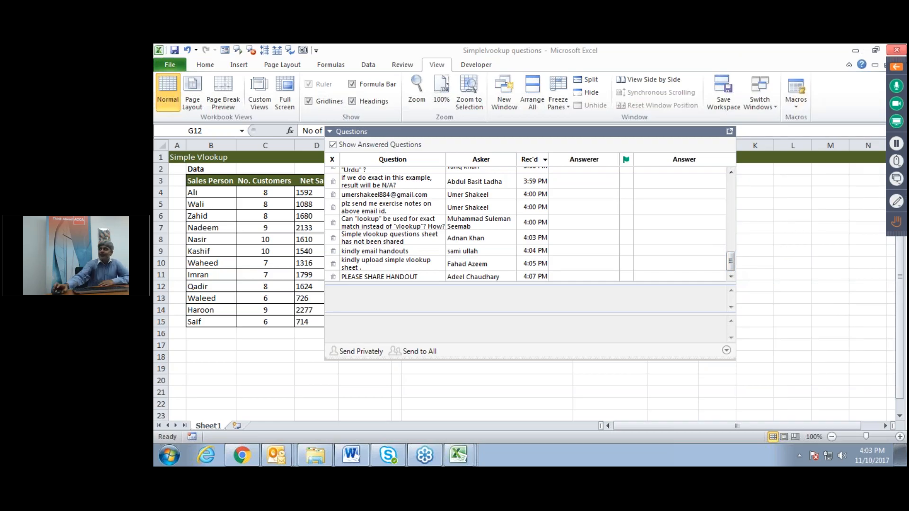
Step: Read through the attendees' questions and replies in the Questions pane, and dock the pane back to the control panel
{"action": "left_click", "coordinate": [731, 172]}
{"action": "left_click", "coordinate": [731, 172]}
{"action": "left_click", "coordinate": [731, 172]}
{"action": "left_click", "coordinate": [731, 172]}
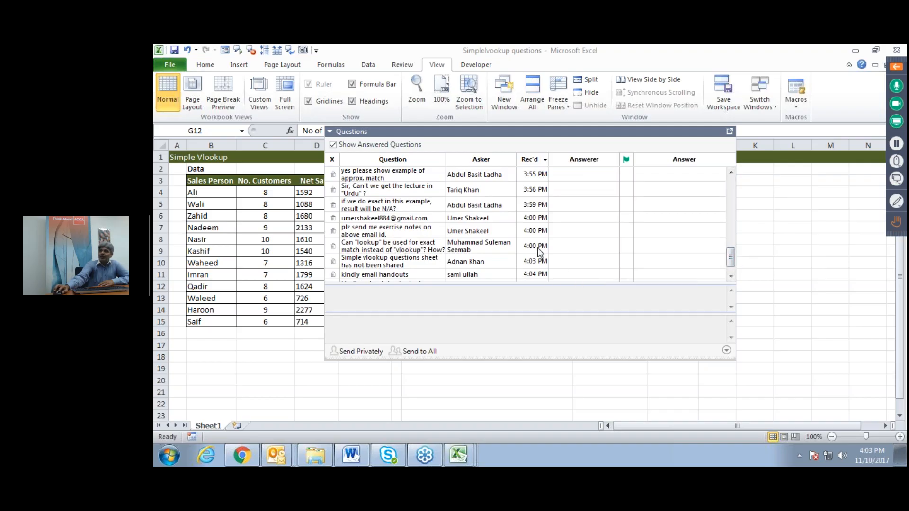
{"action": "left_click", "coordinate": [730, 276]}
{"action": "left_click", "coordinate": [731, 276]}
{"action": "left_click", "coordinate": [730, 276]}
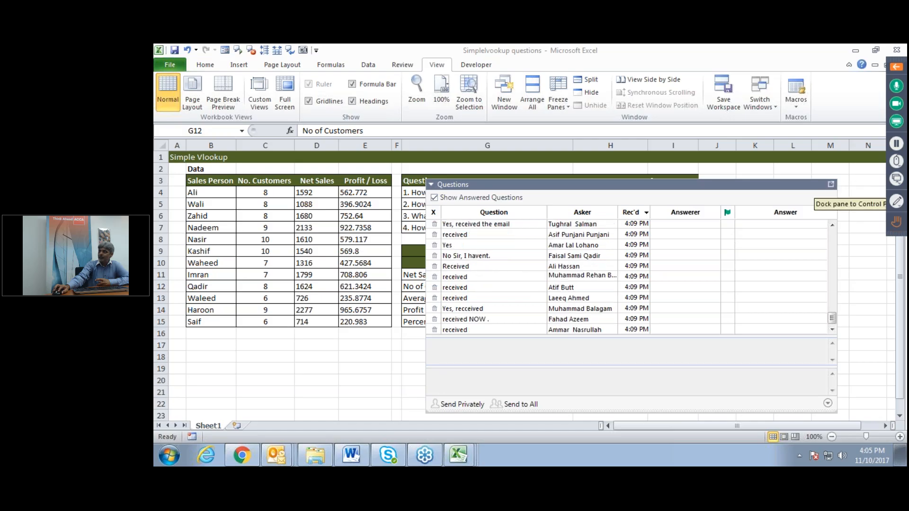
{"action": "left_click", "coordinate": [830, 184]}
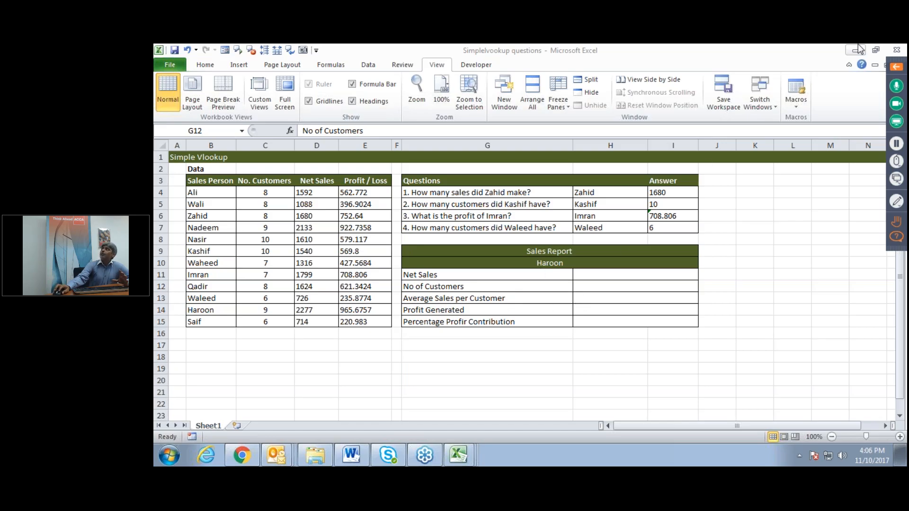
Step: Switch to the lookups Basic Understanding workbook and review the Item Code and Product columns on the Lookup sheet
{"action": "mouse_move", "coordinate": [460, 458]}
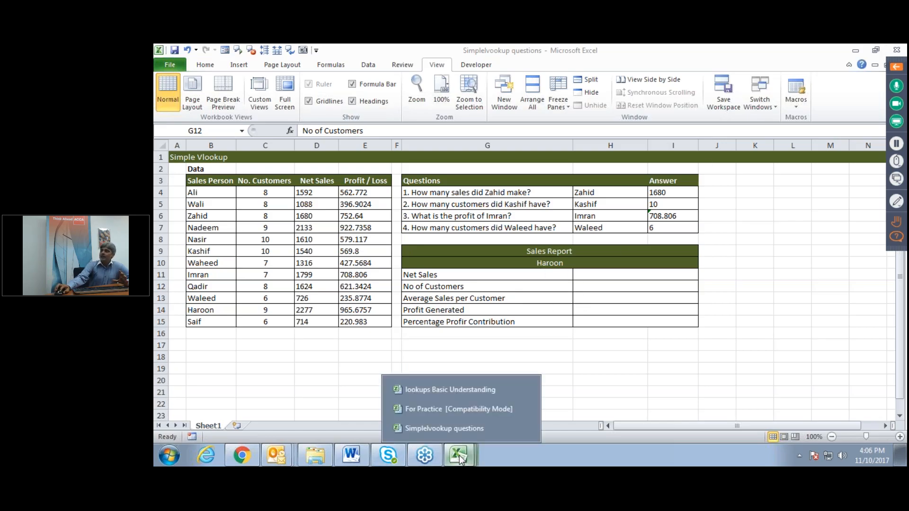
{"action": "left_click", "coordinate": [461, 390]}
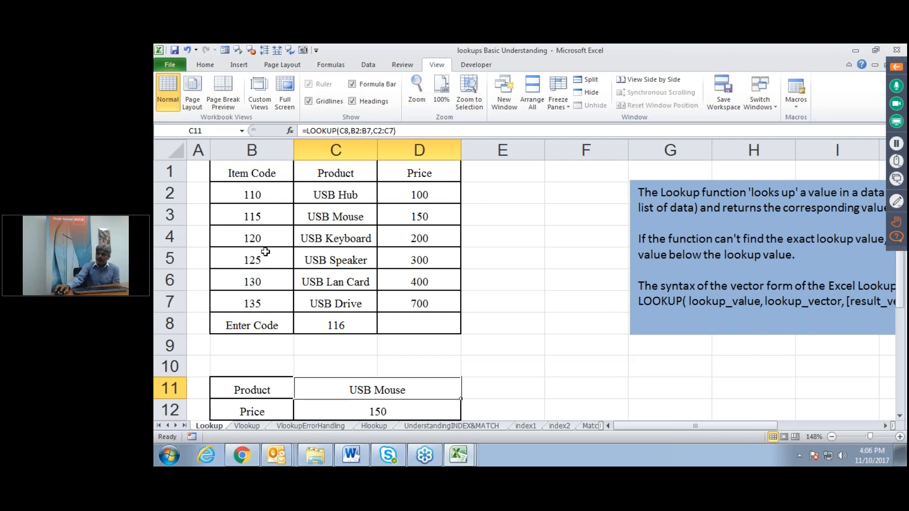
{"action": "left_click_drag", "start_coordinate": [250, 194], "coordinate": [262, 304]}
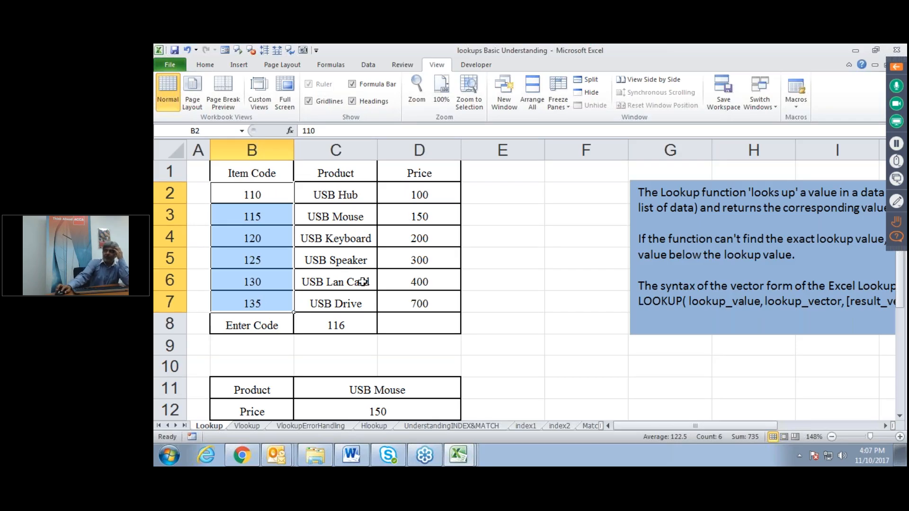
{"action": "left_click_drag", "start_coordinate": [337, 191], "coordinate": [340, 303]}
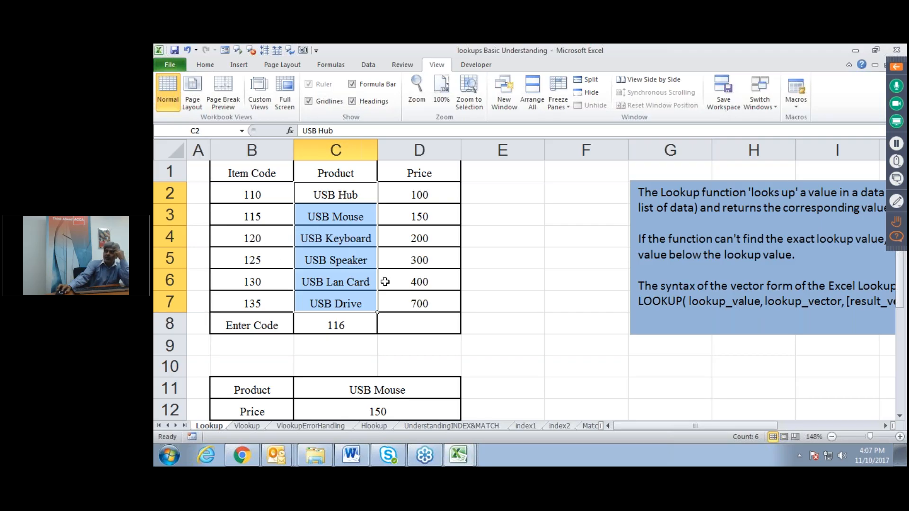
Step: Move the Enter Code row from B8:D8 down to row 9, leaving a blank row below the product table
{"action": "left_click", "coordinate": [385, 282]}
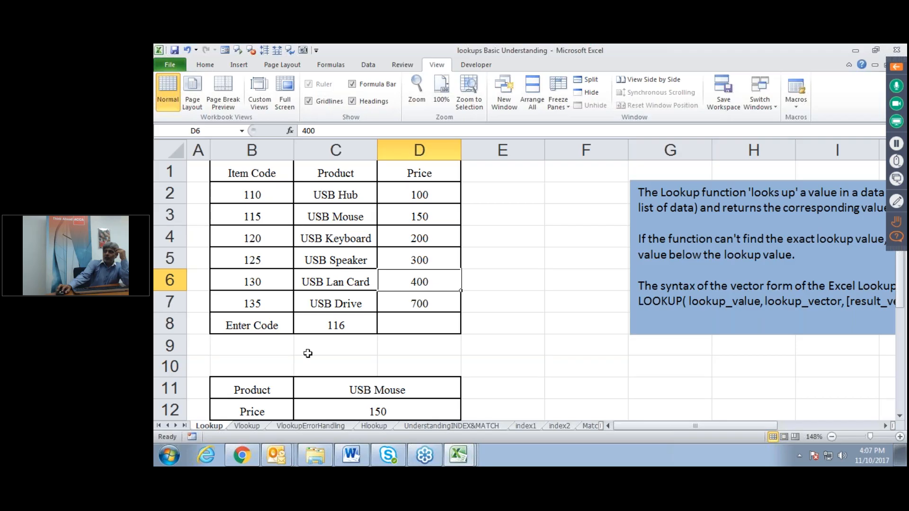
{"action": "left_click", "coordinate": [287, 324]}
{"action": "left_click_drag", "start_coordinate": [287, 325], "coordinate": [440, 351]}
Step: Replace the LOOKUP formula in Product cell C11 with the text USB Keyboard
{"action": "left_click", "coordinate": [385, 388]}
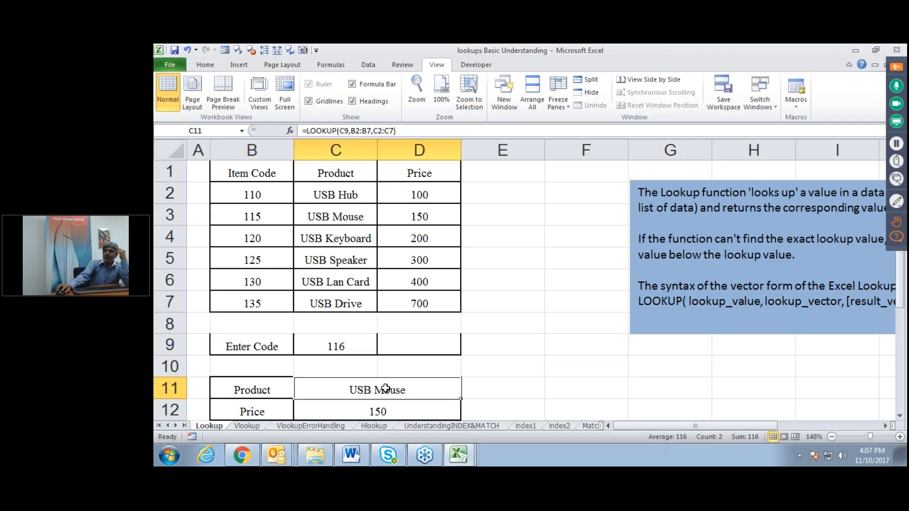
{"action": "double_click", "coordinate": [385, 388]}
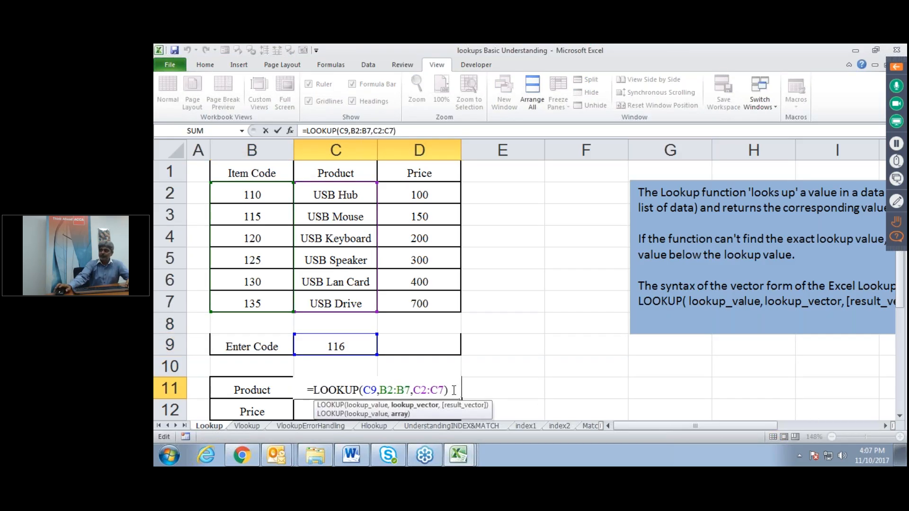
{"action": "key", "text": "BackSpace"}
{"action": "key", "text": "BackSpace"}
{"action": "key", "text": "BackSpace"}
{"action": "key", "text": "BackSpace"}
{"action": "key", "text": "BackSpace"}
{"action": "key", "text": "BackSpace"}
{"action": "key", "text": "BackSpace"}
{"action": "key", "text": "BackSpace"}
{"action": "key", "text": "BackSpace"}
{"action": "key", "text": "BackSpace"}
{"action": "key", "text": "BackSpace"}
{"action": "key", "text": "BackSpace"}
{"action": "key", "text": "BackSpace"}
{"action": "key", "text": "BackSpace"}
{"action": "key", "text": "BackSpace"}
{"action": "key", "text": "BackSpace"}
{"action": "key", "text": "BackSpace"}
{"action": "key", "text": "BackSpace"}
{"action": "key", "text": "BackSpace"}
{"action": "key", "text": "BackSpace"}
{"action": "key", "text": "BackSpace"}
{"action": "key", "text": "BackSpace"}
{"action": "key", "text": "BackSpace"}
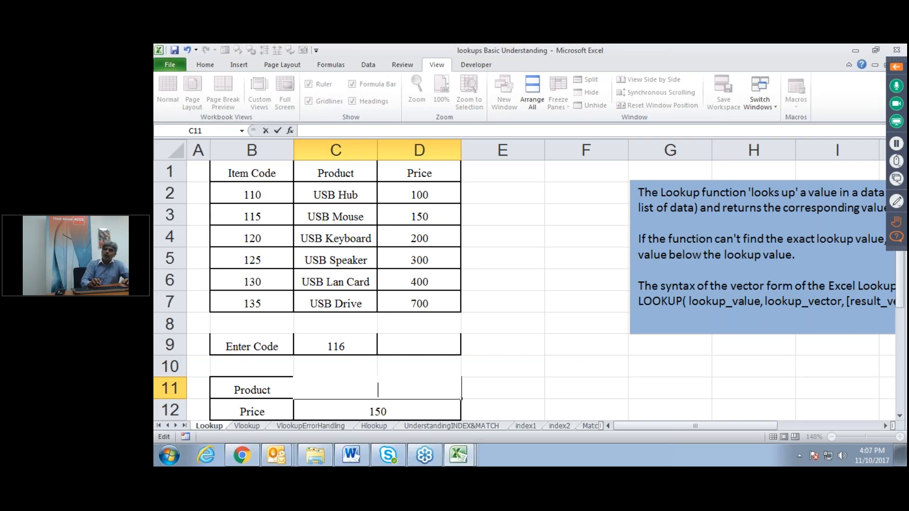
{"action": "type", "text": "USB"}
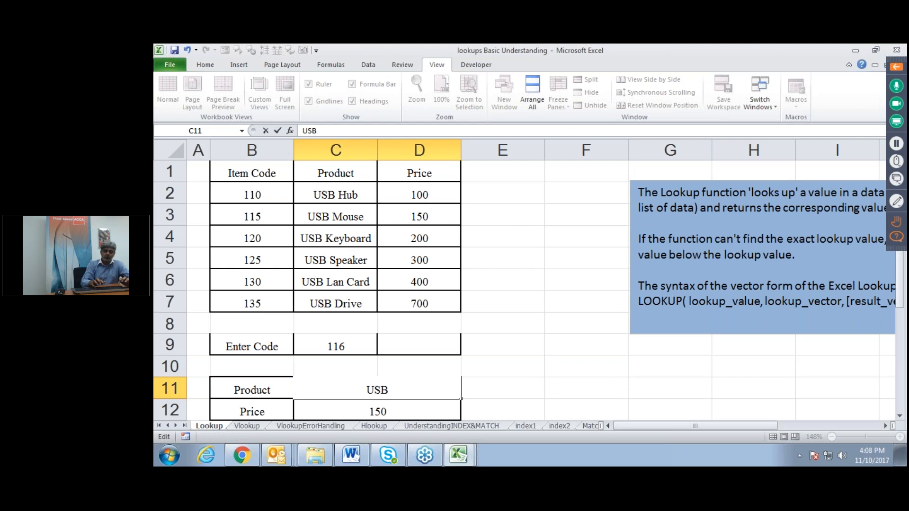
{"action": "type", "text": " Key"}
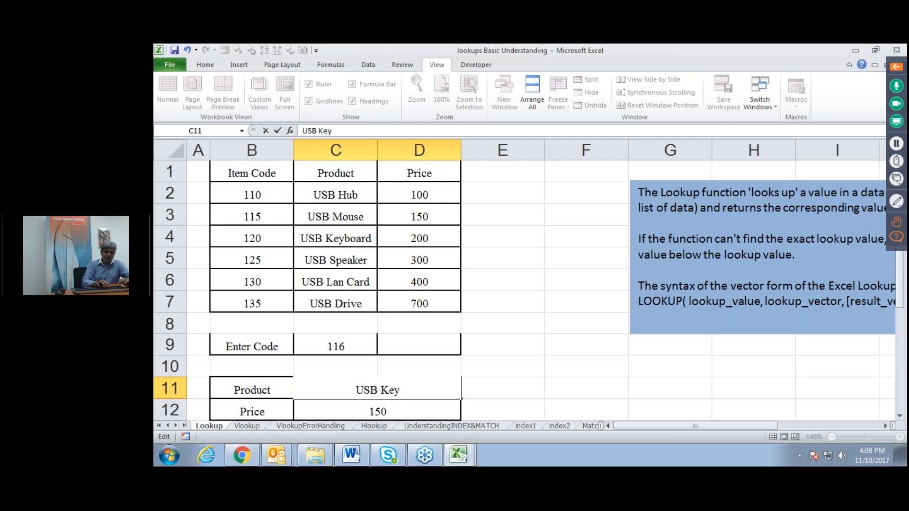
{"action": "type", "text": "board"}
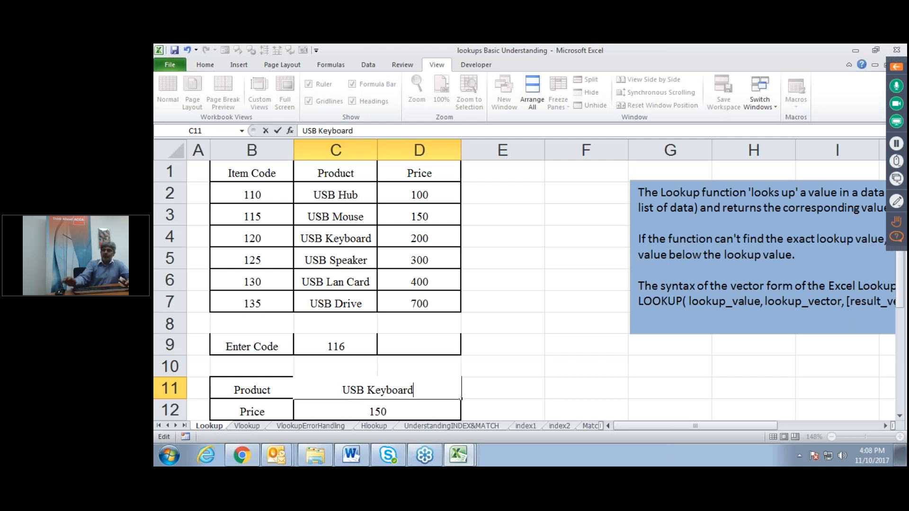
{"action": "left_click", "coordinate": [530, 377]}
{"action": "left_click", "coordinate": [378, 388]}
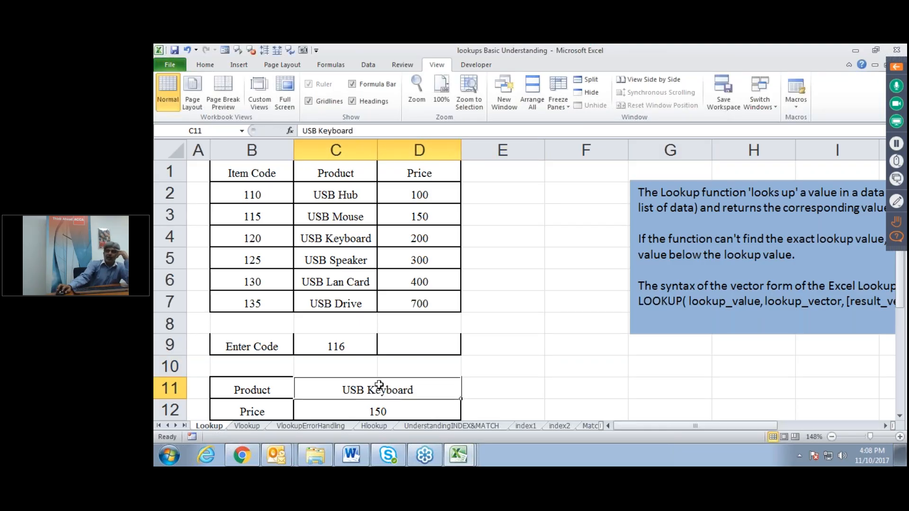
Step: Clear the item code from Enter Code cell C9
{"action": "left_click", "coordinate": [341, 344]}
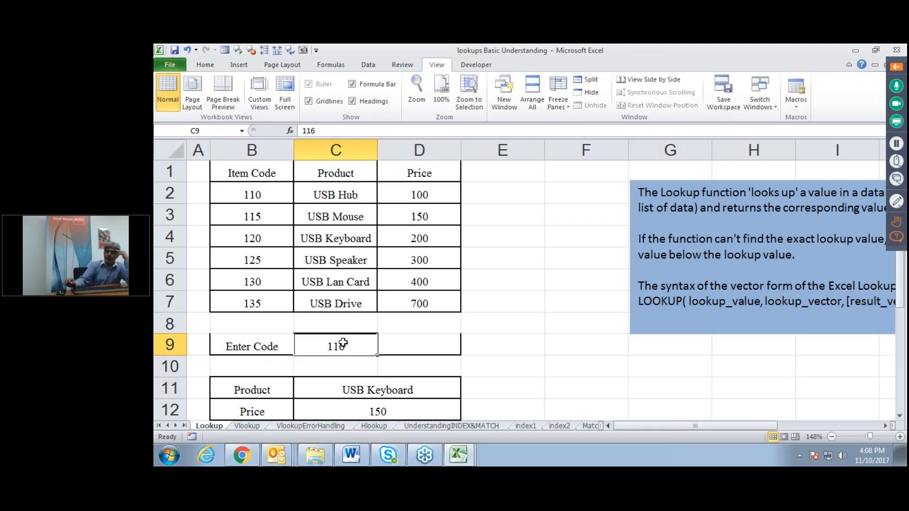
{"action": "key", "text": "Delete"}
{"action": "left_click", "coordinate": [601, 359]}
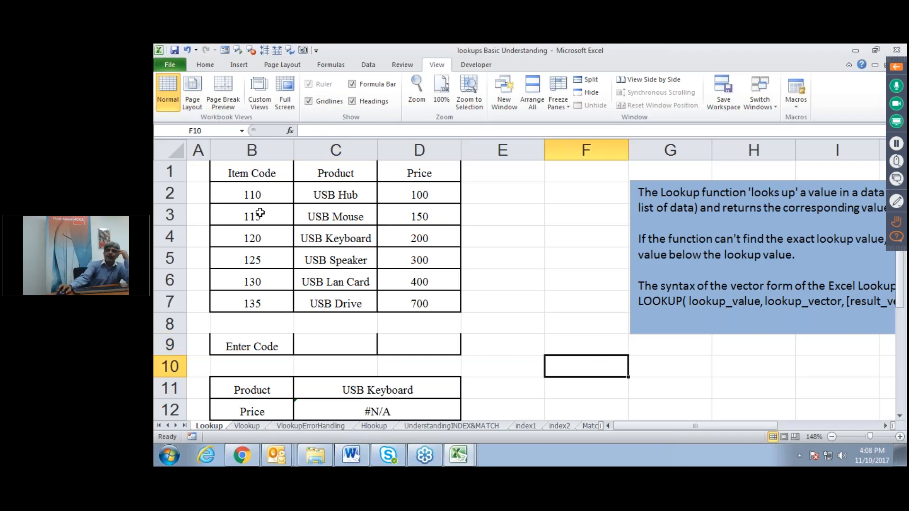
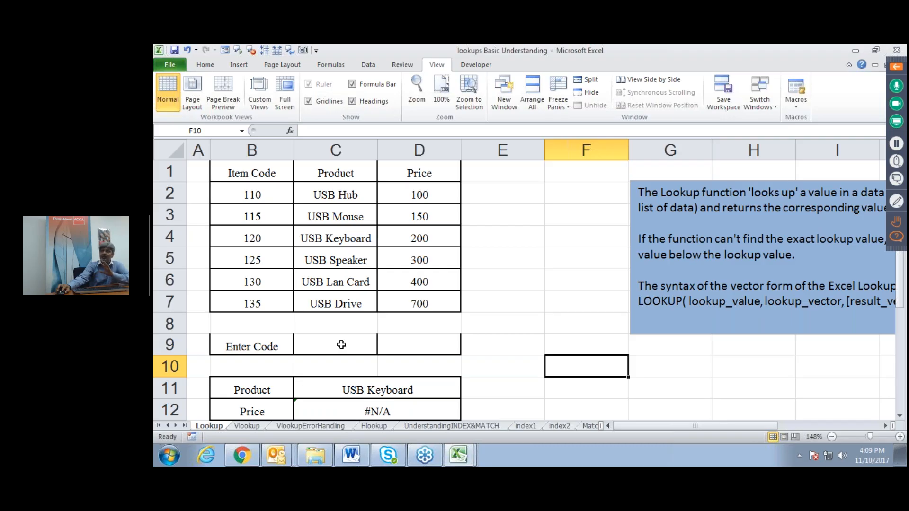
Step: Enter =LOOKUP(C11,C2:C7,B2:B7) in Enter Code cell C9 to retrieve the item code from the product name
{"action": "left_click", "coordinate": [335, 341]}
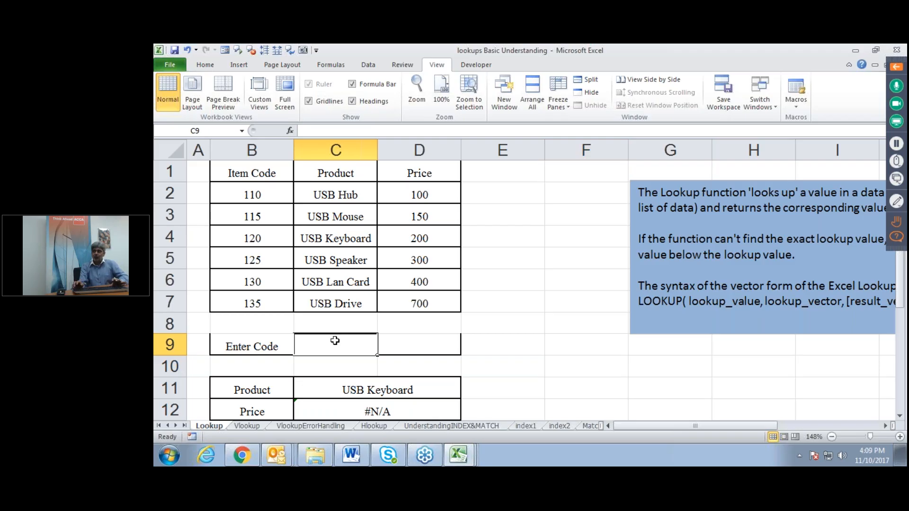
{"action": "type", "text": "="}
{"action": "type", "text": "1ookup"}
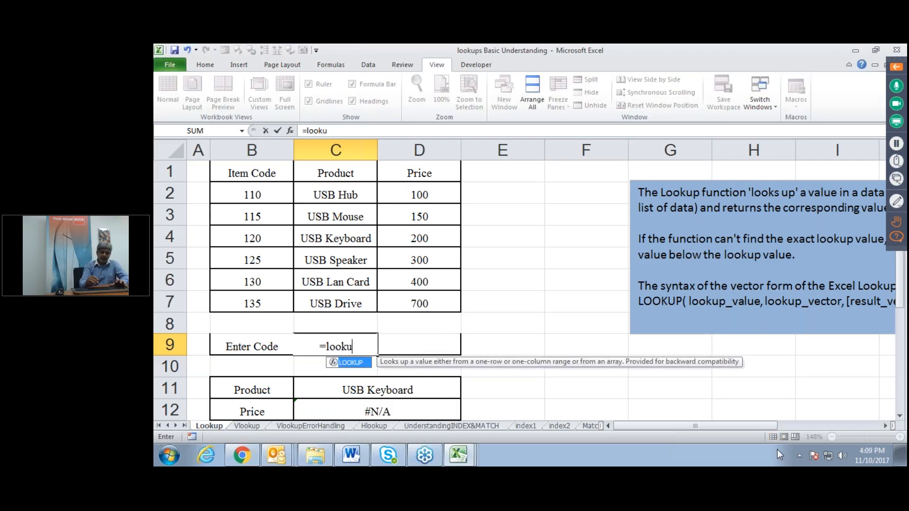
{"action": "type", "text": "("}
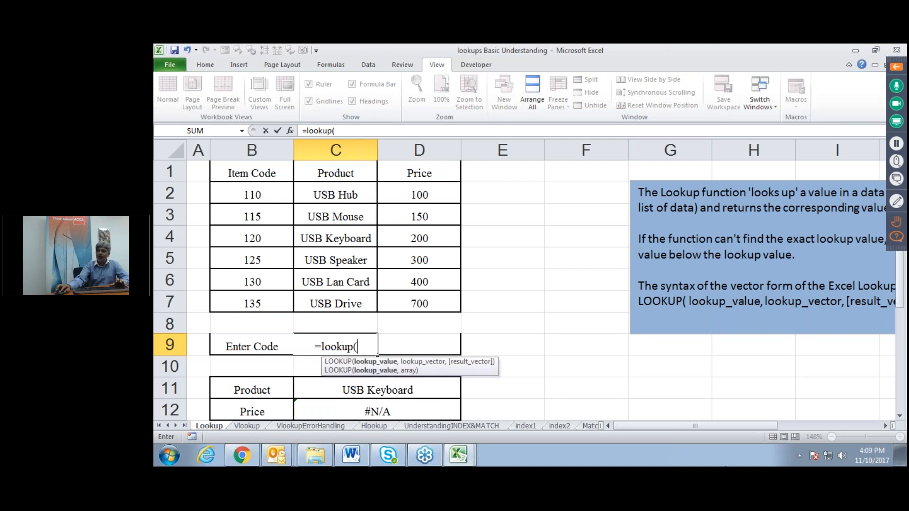
{"action": "left_click", "coordinate": [381, 391]}
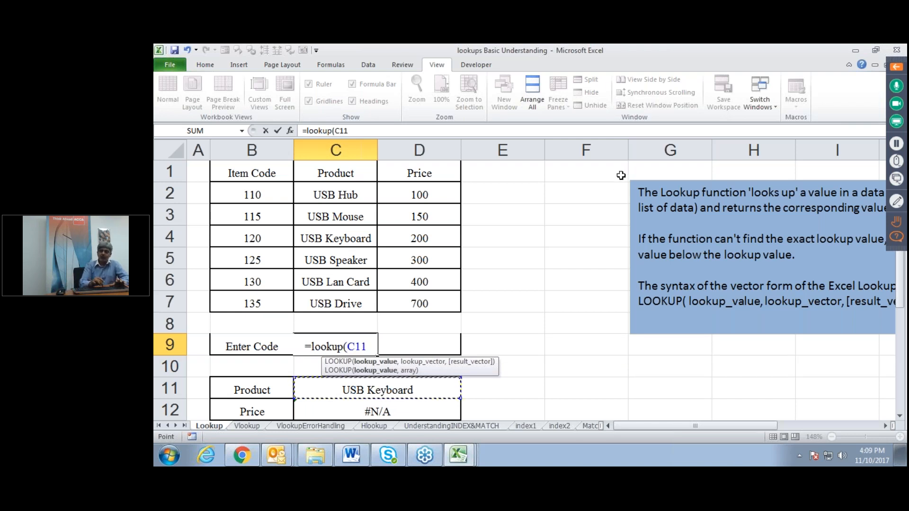
{"action": "type", "text": ","}
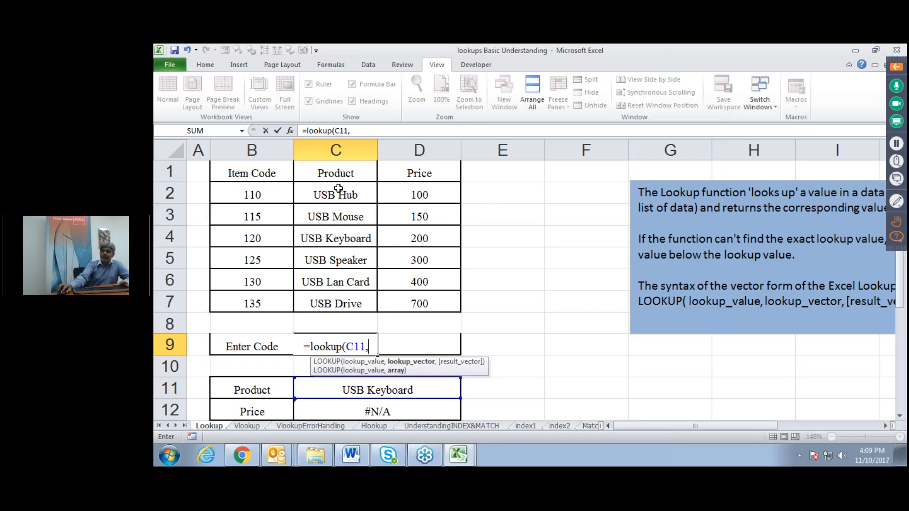
{"action": "left_click_drag", "start_coordinate": [339, 188], "coordinate": [339, 304]}
{"action": "type", "text": ","}
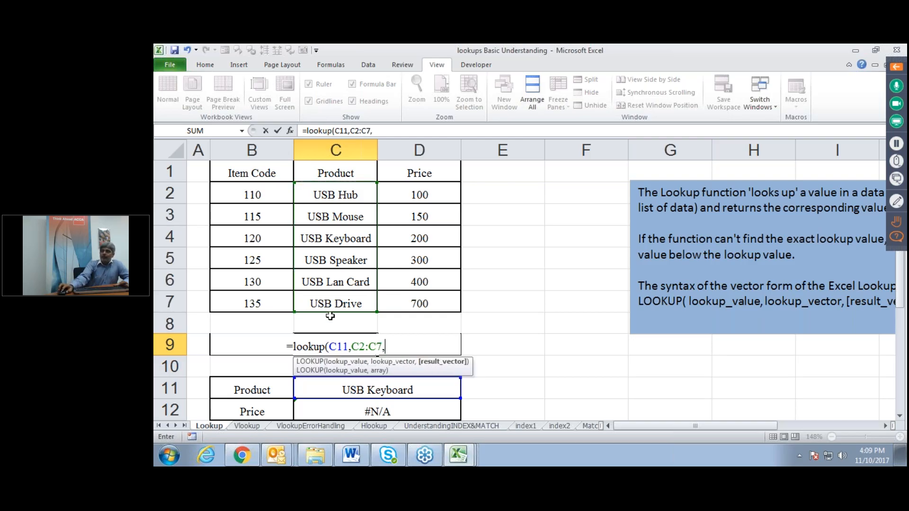
{"action": "left_click_drag", "start_coordinate": [242, 192], "coordinate": [251, 297]}
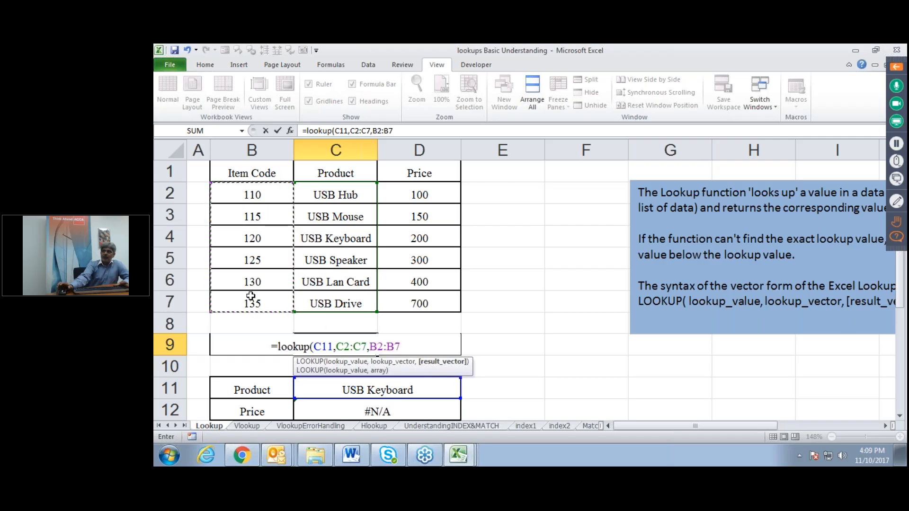
{"action": "type", "text": ")"}
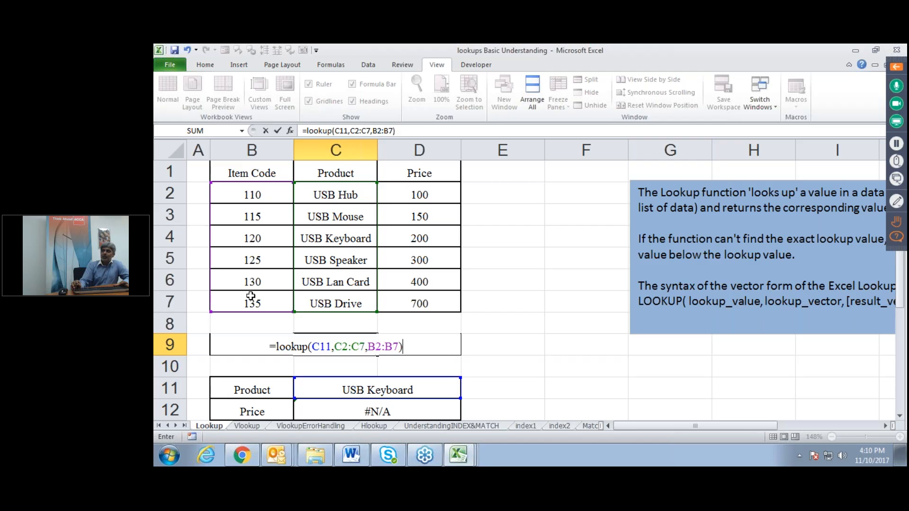
{"action": "key", "text": "Return"}
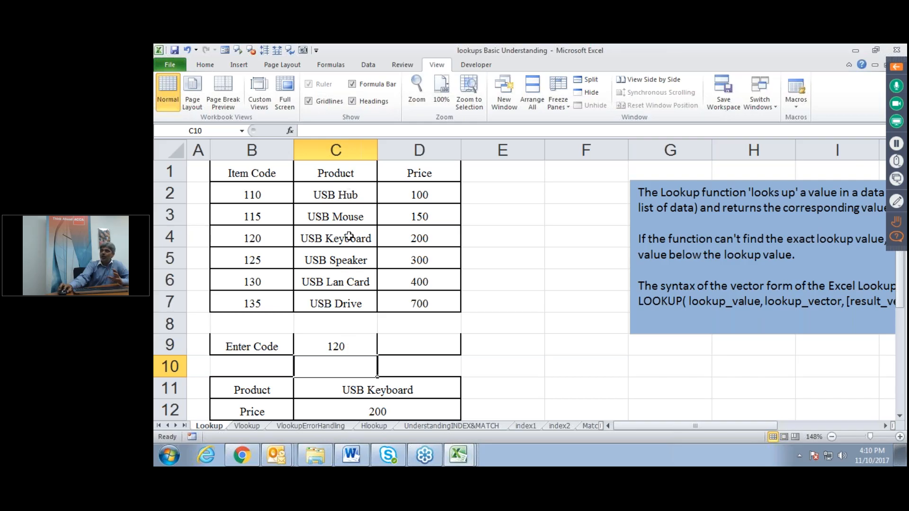
Step: Open the Typical Lookups Application workbook from the Lookups Webinar folder and go to its RetrivingFromBackCol sheet
{"action": "left_click", "coordinate": [856, 52]}
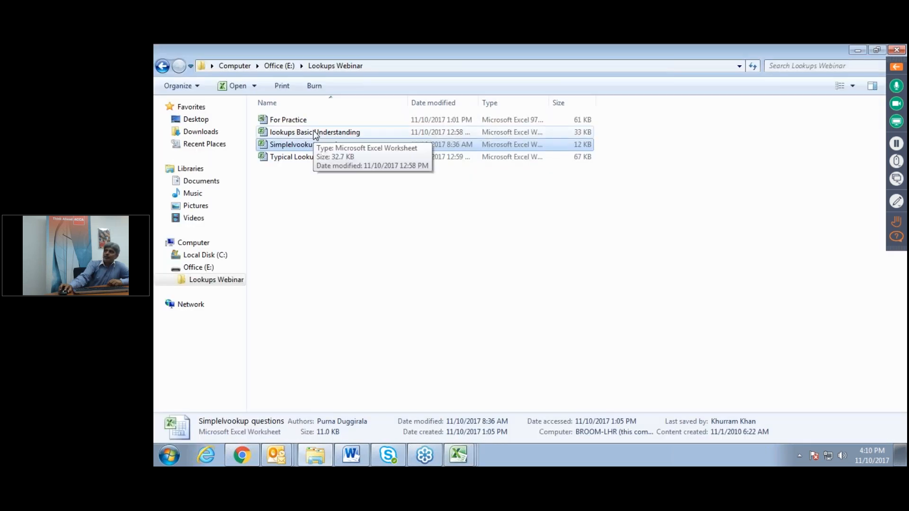
{"action": "double_click", "coordinate": [317, 156]}
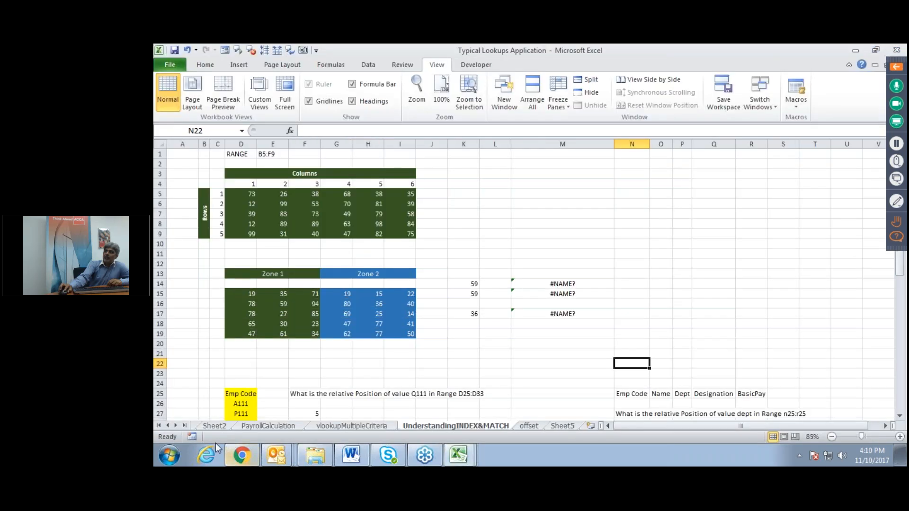
{"action": "left_click", "coordinate": [211, 426]}
{"action": "left_click", "coordinate": [168, 426]}
{"action": "left_click", "coordinate": [168, 426]}
{"action": "left_click", "coordinate": [168, 426]}
{"action": "left_click", "coordinate": [168, 426]}
{"action": "left_click", "coordinate": [168, 426]}
{"action": "left_click", "coordinate": [168, 426]}
{"action": "left_click", "coordinate": [168, 426]}
{"action": "left_click", "coordinate": [168, 426]}
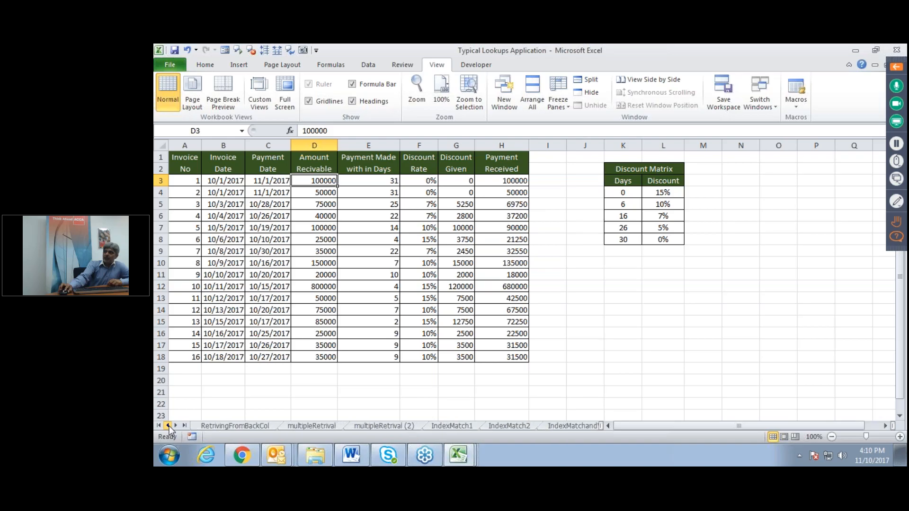
{"action": "left_click", "coordinate": [238, 427]}
Step: Examine the LOOKUP formula in CodeNo cell G2 and compare its ranges with the part number and product name columns
{"action": "key", "text": "BackSpace"}
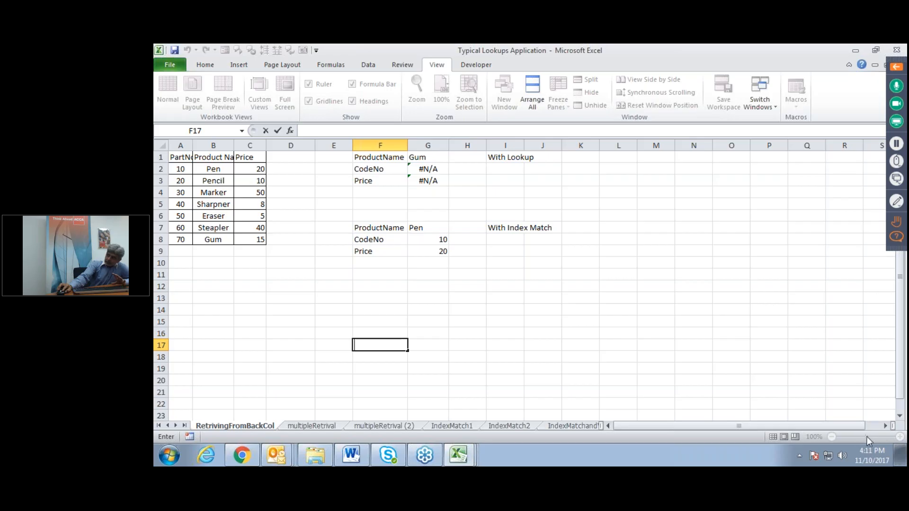
{"action": "left_click", "coordinate": [580, 298]}
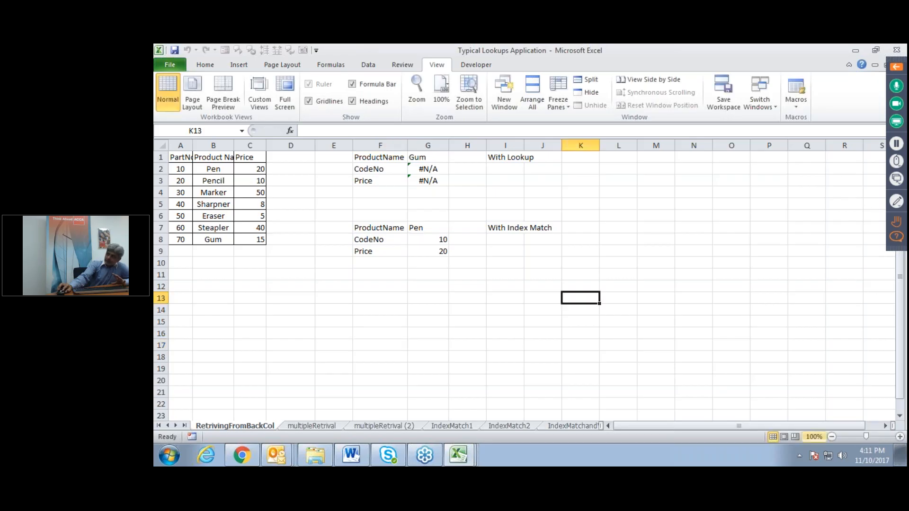
{"action": "left_click", "coordinate": [876, 435]}
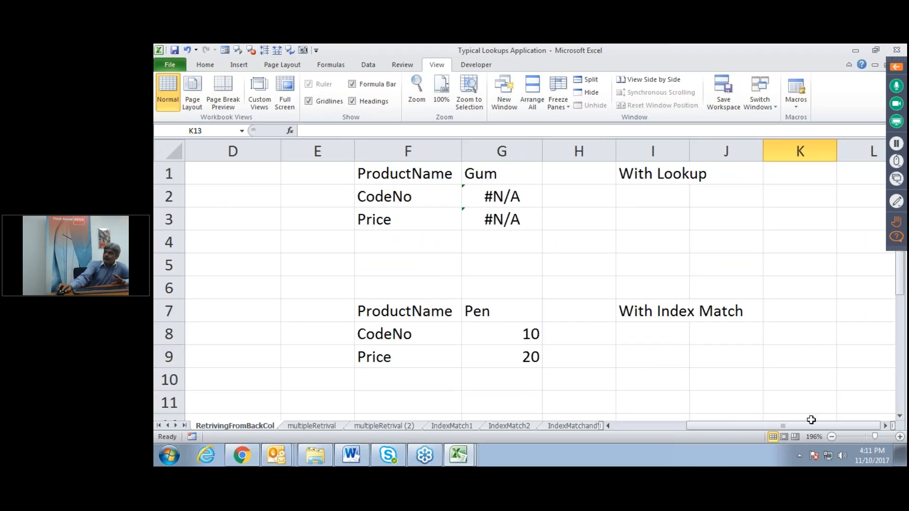
{"action": "left_click_drag", "start_coordinate": [811, 426], "coordinate": [636, 424]}
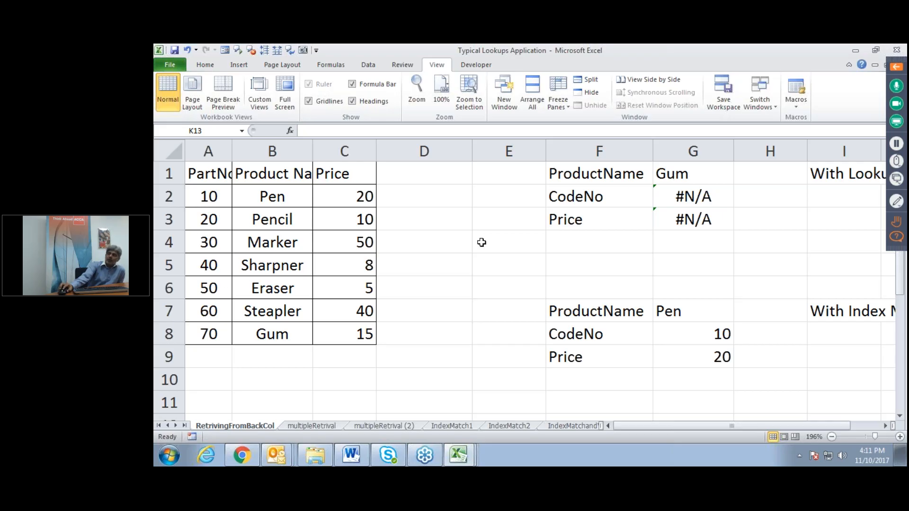
{"action": "double_click", "coordinate": [694, 198]}
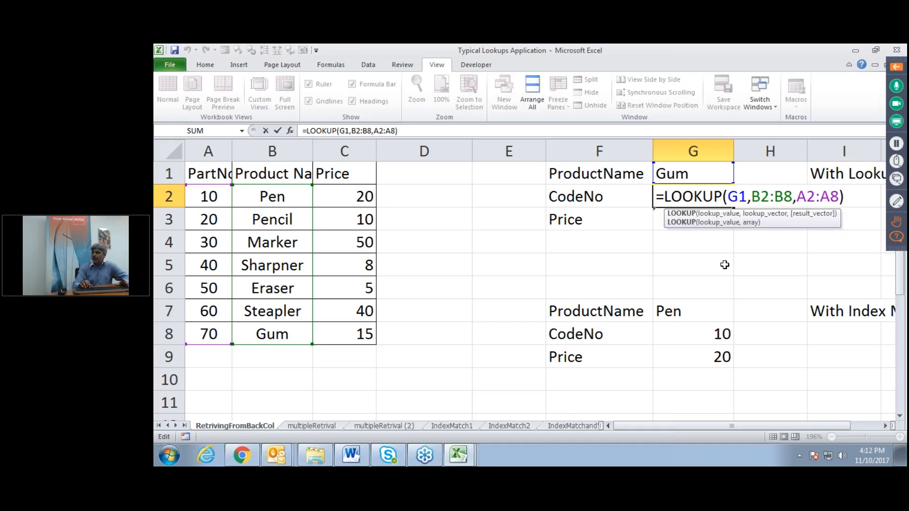
{"action": "key", "text": "Left"}
{"action": "key", "text": "Left"}
{"action": "key", "text": "Left"}
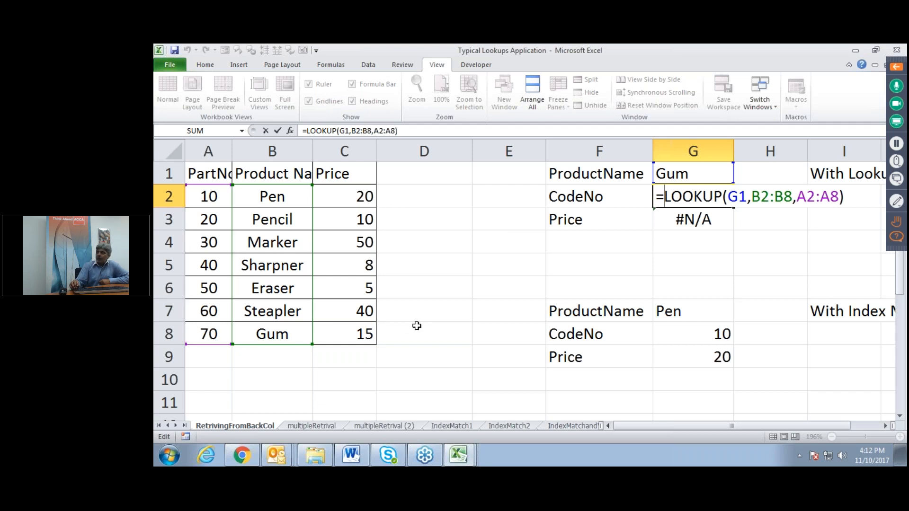
{"action": "key", "text": "Return"}
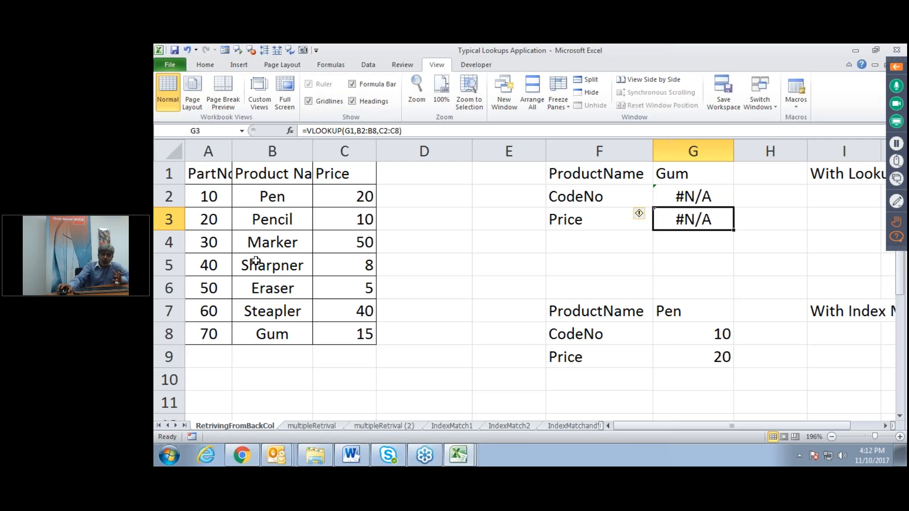
{"action": "left_click", "coordinate": [282, 197]}
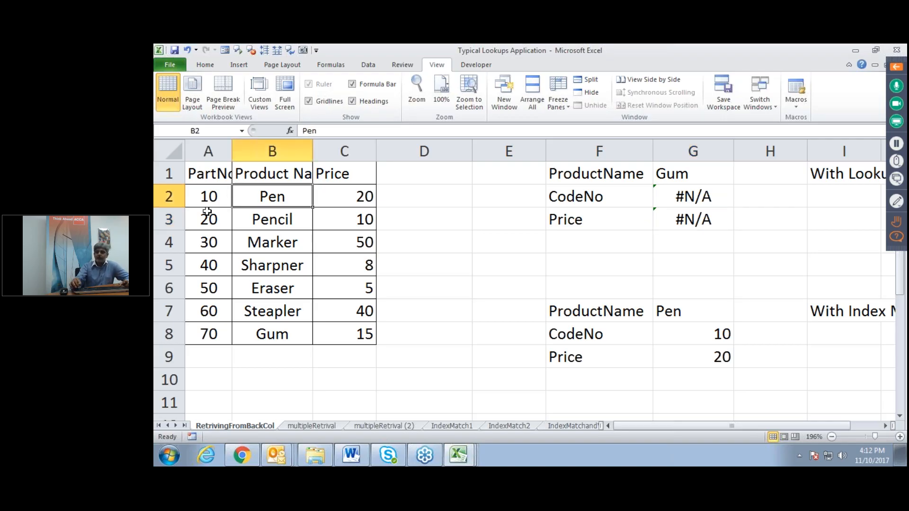
Step: Sort the product table in A1:C8 by Product Name from A to Z
{"action": "key", "text": "ctrl+shift+8"}
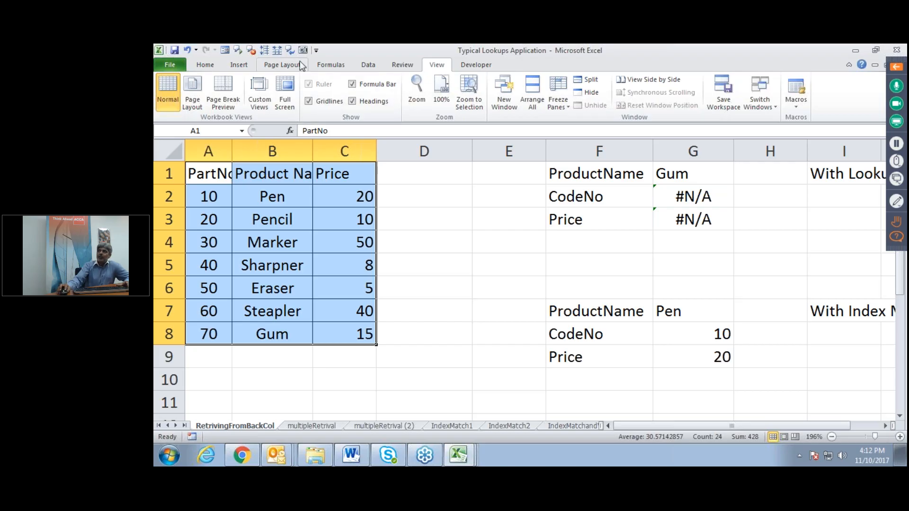
{"action": "left_click", "coordinate": [365, 69]}
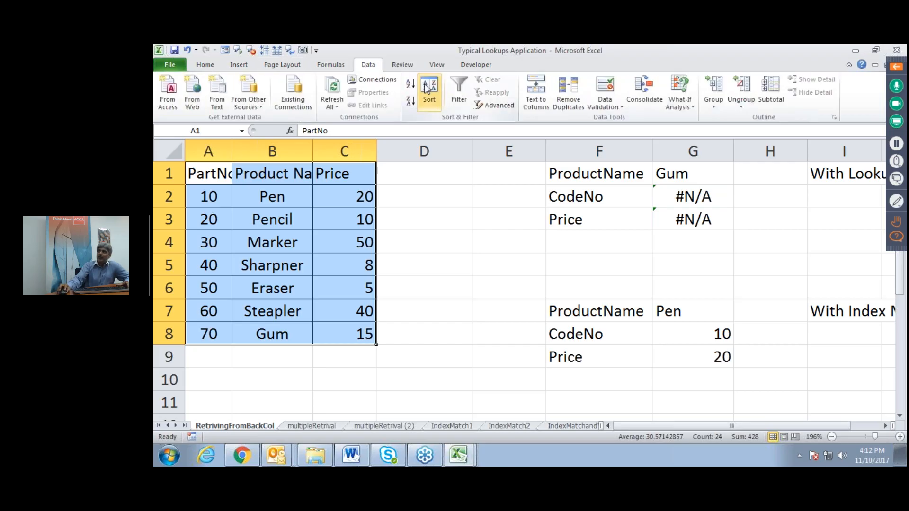
{"action": "left_click", "coordinate": [430, 101]}
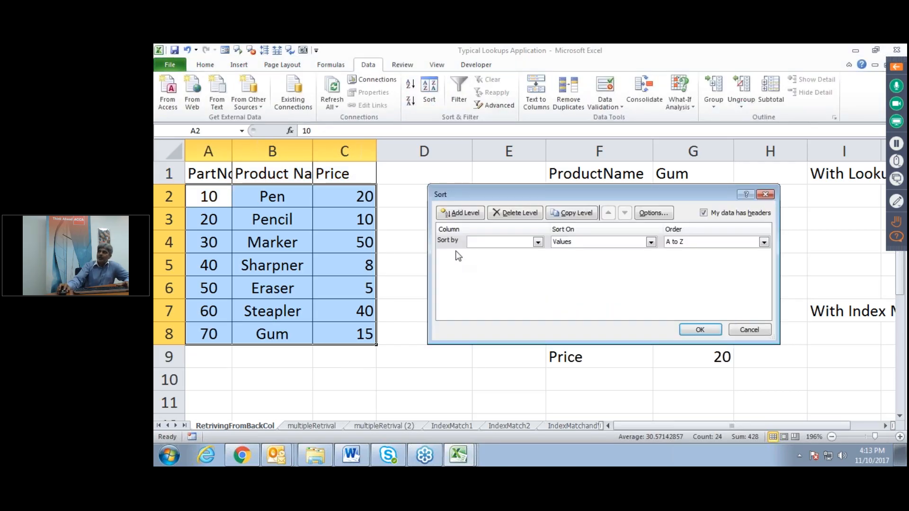
{"action": "left_click", "coordinate": [538, 242]}
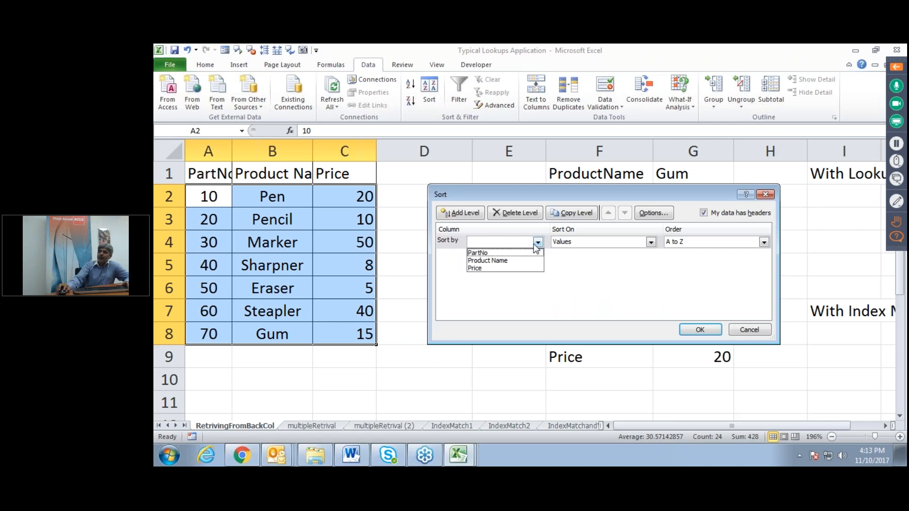
{"action": "left_click", "coordinate": [487, 260]}
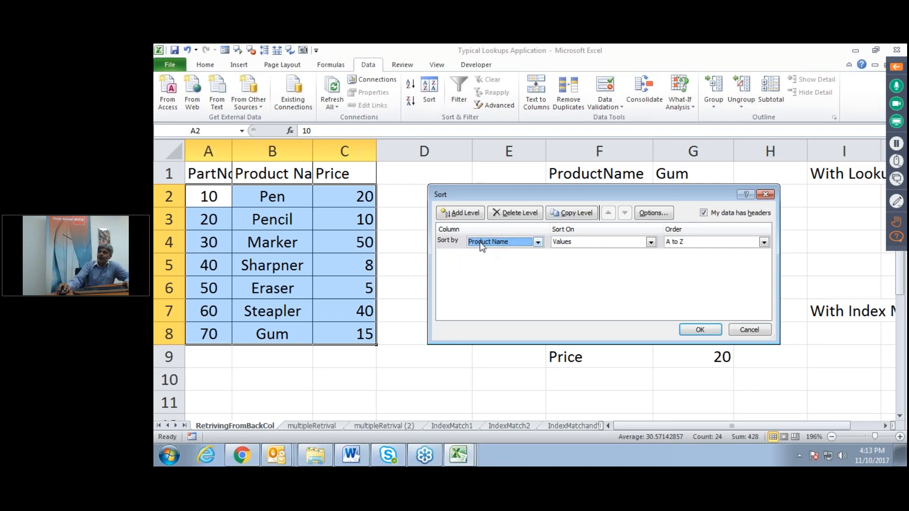
{"action": "left_click", "coordinate": [703, 330]}
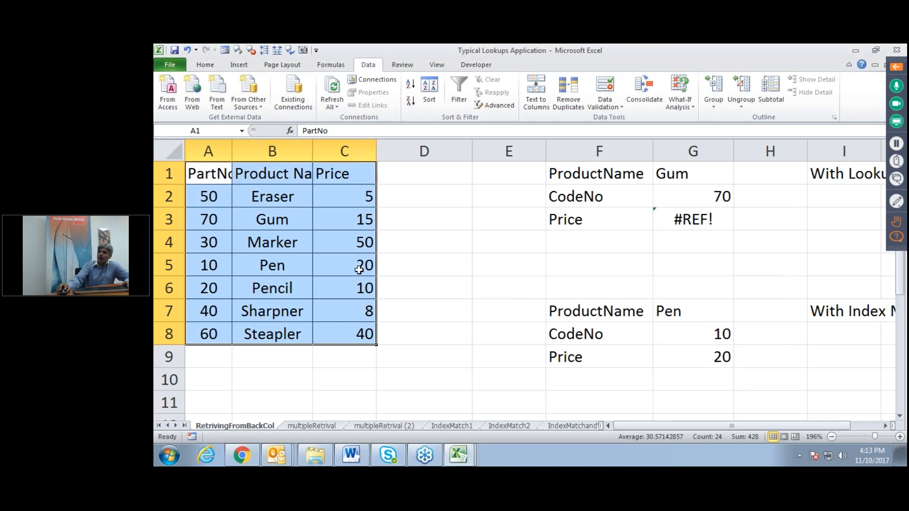
Step: Enter =LOOKUP(G1,B2:B8,C2:C8) in Price cell G3 to retrieve the price from the product name
{"action": "left_click", "coordinate": [702, 219]}
{"action": "type", "text": "="}
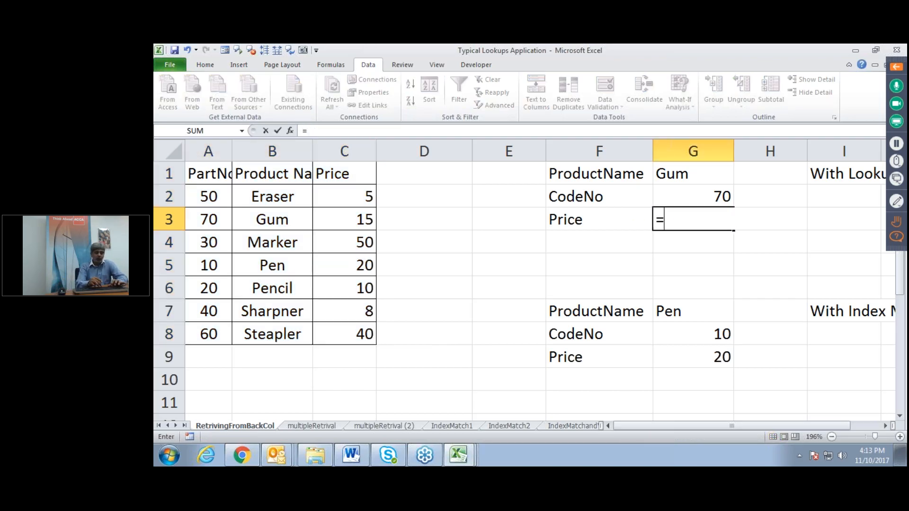
{"action": "type", "text": "lookup("}
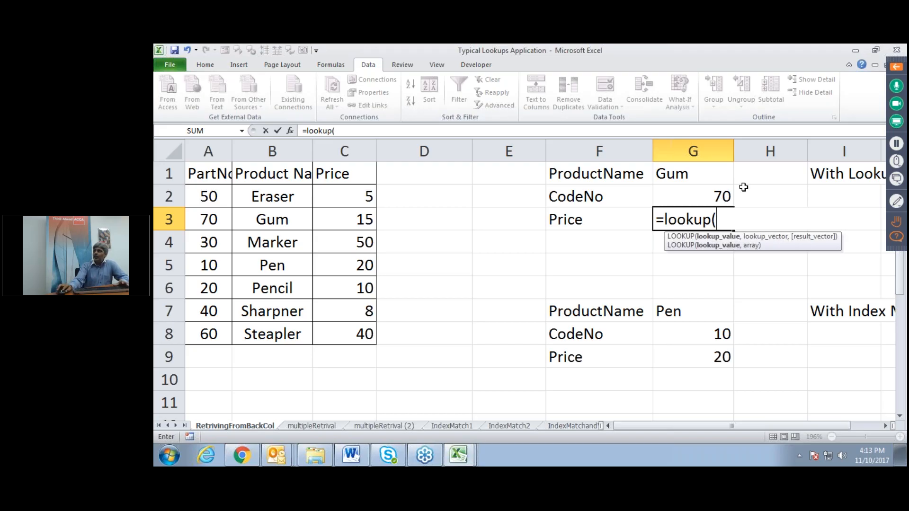
{"action": "left_click", "coordinate": [705, 174]}
{"action": "type", "text": ","}
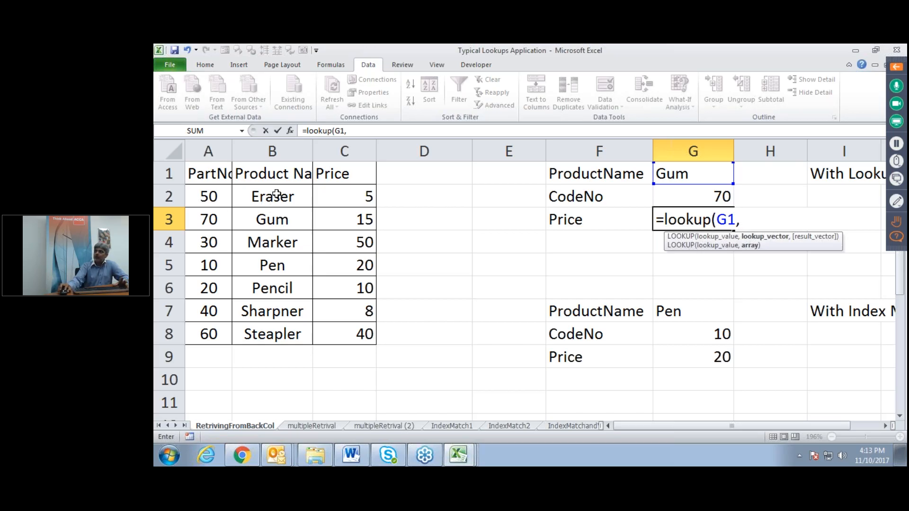
{"action": "left_click_drag", "start_coordinate": [276, 194], "coordinate": [262, 332]}
{"action": "type", "text": ","}
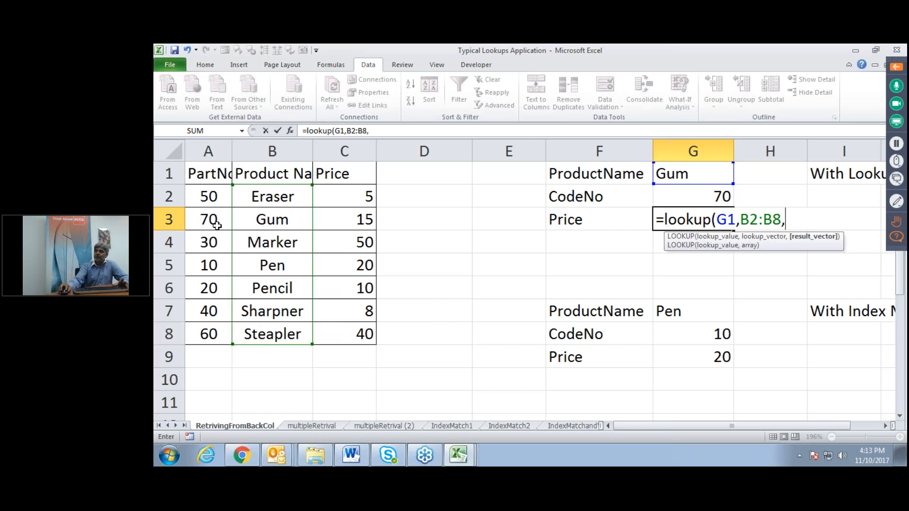
{"action": "left_click_drag", "start_coordinate": [217, 195], "coordinate": [207, 333]}
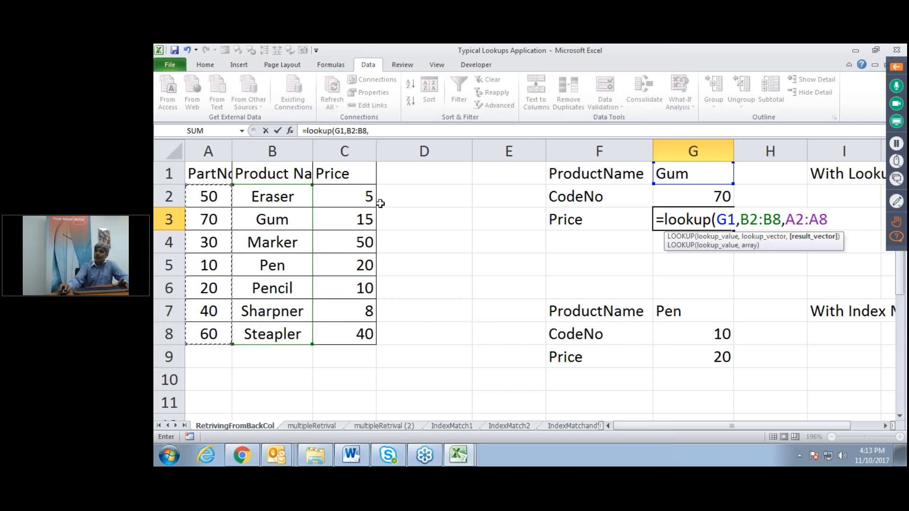
{"action": "left_click_drag", "start_coordinate": [367, 196], "coordinate": [349, 332]}
{"action": "key", "text": "Return"}
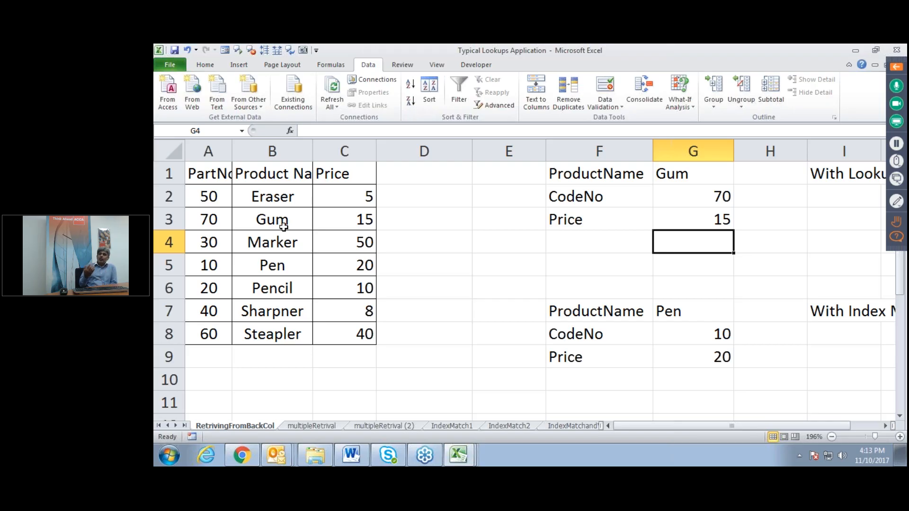
Step: Sort the product table in A1:C8 by PartNo from smallest to largest
{"action": "left_click", "coordinate": [263, 197]}
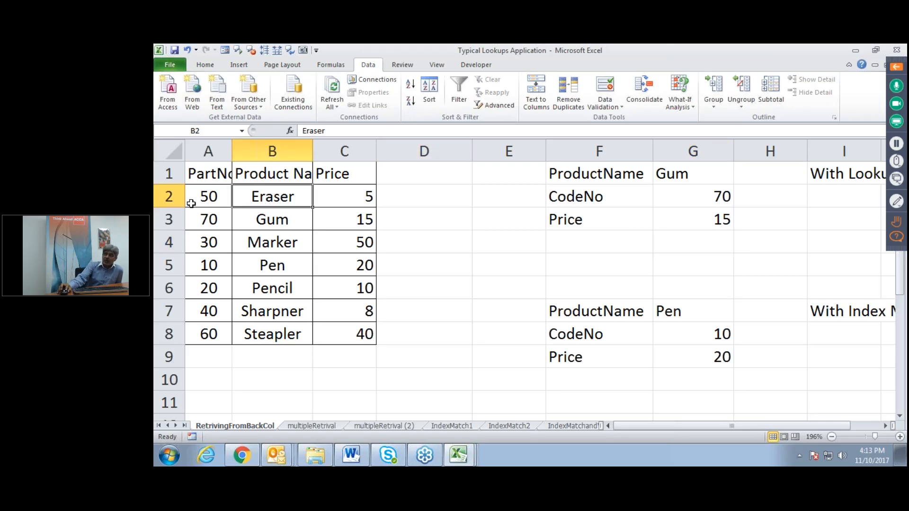
{"action": "left_click", "coordinate": [203, 194]}
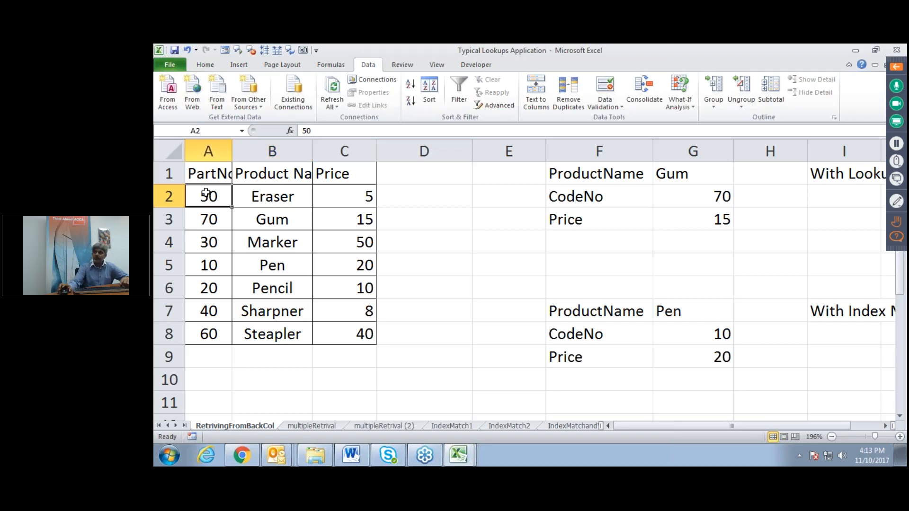
{"action": "key", "text": "ctrl+a"}
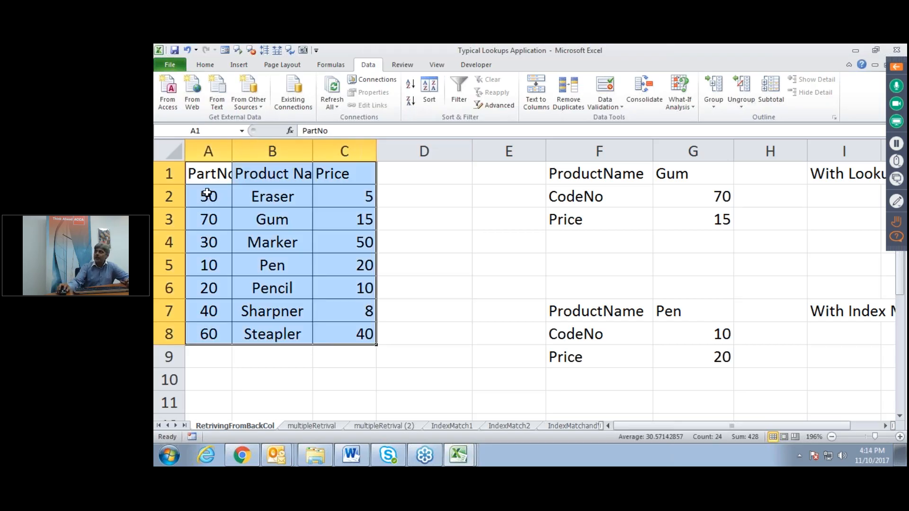
{"action": "left_click", "coordinate": [438, 101]}
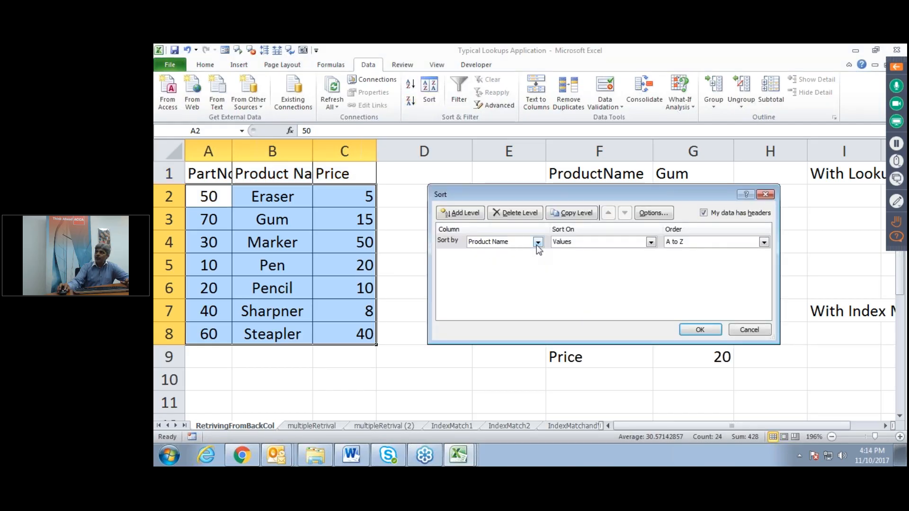
{"action": "left_click", "coordinate": [536, 245]}
{"action": "left_click", "coordinate": [532, 251]}
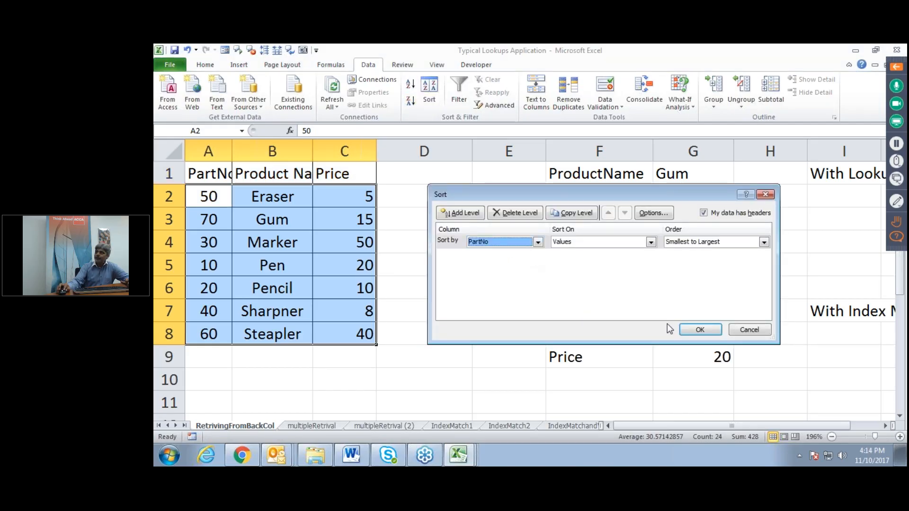
{"action": "left_click", "coordinate": [695, 332]}
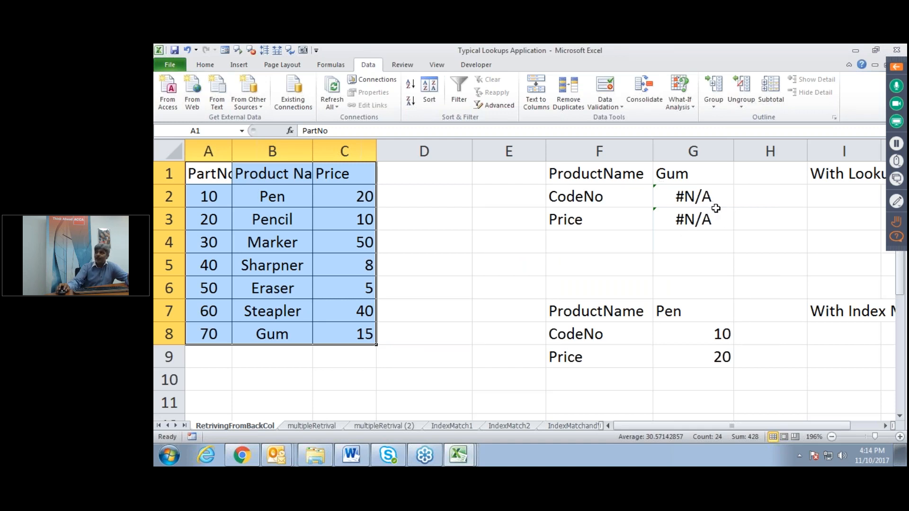
{"action": "left_click", "coordinate": [269, 197]}
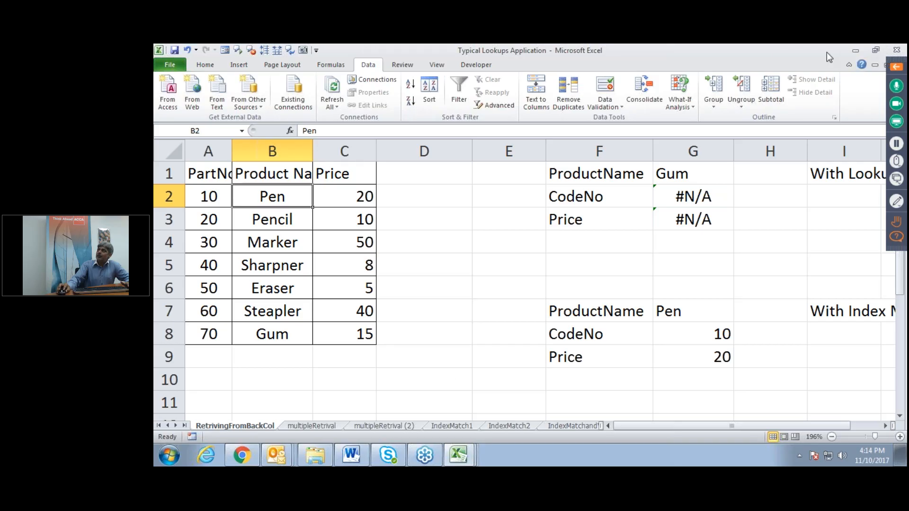
Step: Reopen the lookups Basic Understanding workbook, discarding its changes, and look through its index1, index2, Match and Offset sheets
{"action": "left_click", "coordinate": [855, 50]}
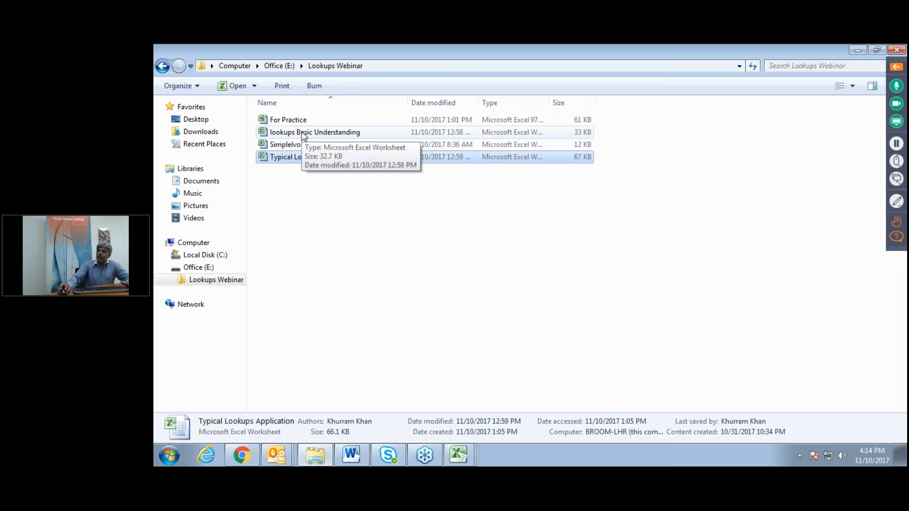
{"action": "double_click", "coordinate": [304, 134]}
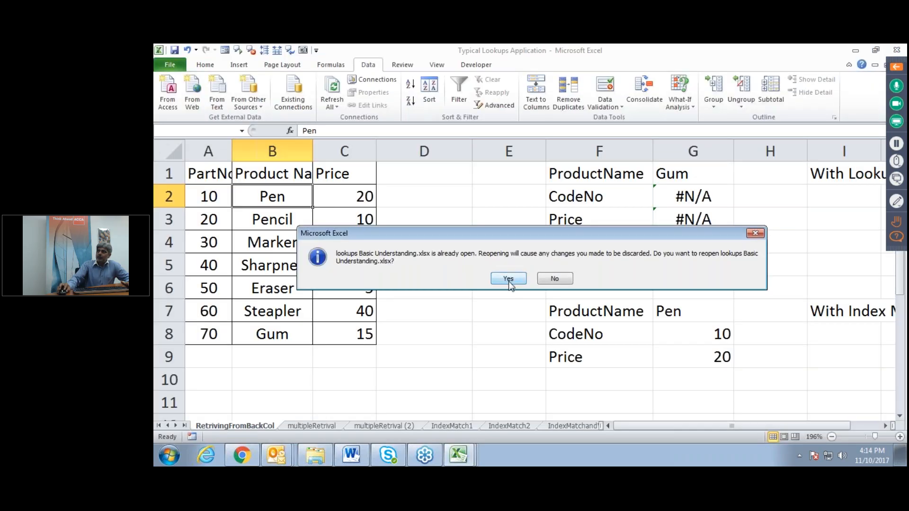
{"action": "left_click", "coordinate": [508, 280]}
{"action": "left_click", "coordinate": [494, 426]}
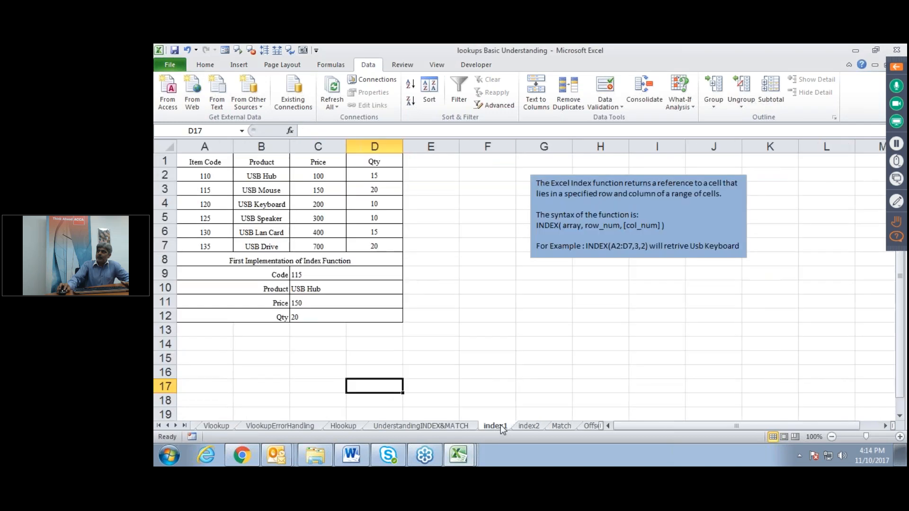
{"action": "left_click", "coordinate": [528, 426]}
{"action": "left_click", "coordinate": [561, 426]}
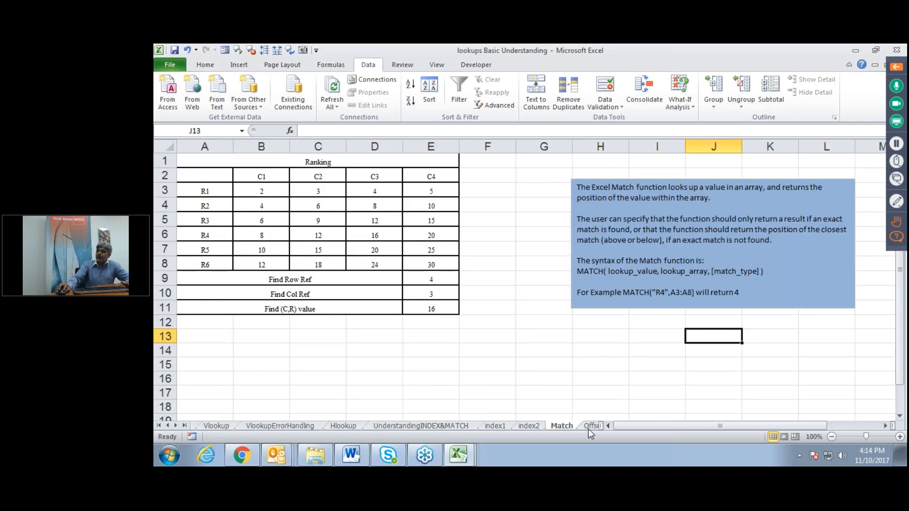
{"action": "left_click", "coordinate": [592, 425]}
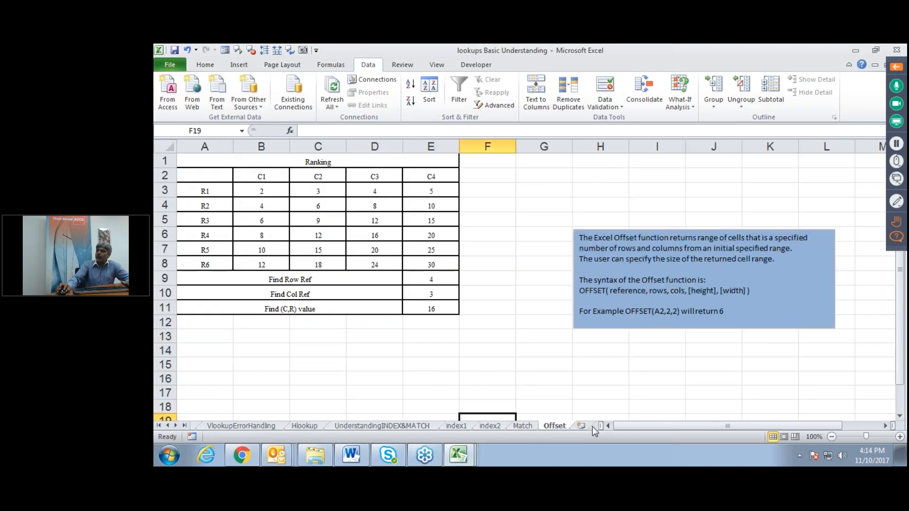
Step: Reopen the For Practice workbook from the Lookups Webinar folder, discarding its changes, and go to its ex1 sheet
{"action": "left_click", "coordinate": [855, 50]}
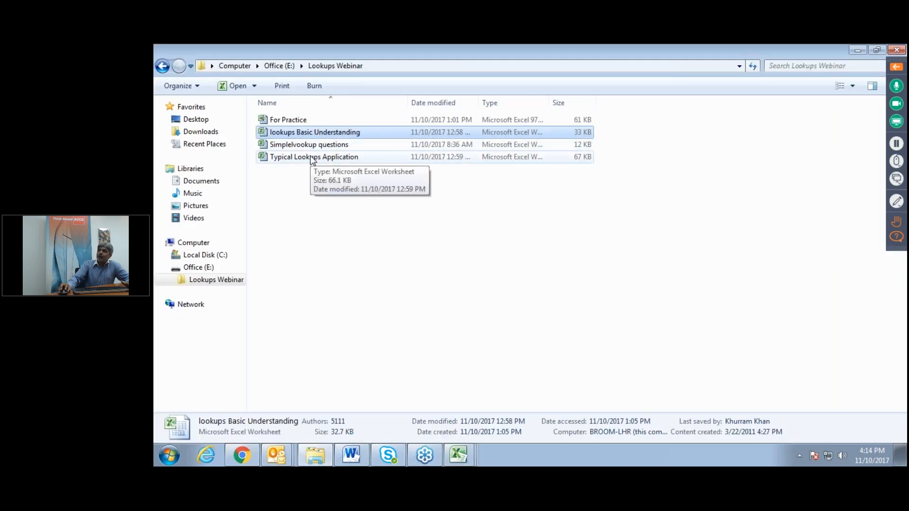
{"action": "double_click", "coordinate": [297, 121]}
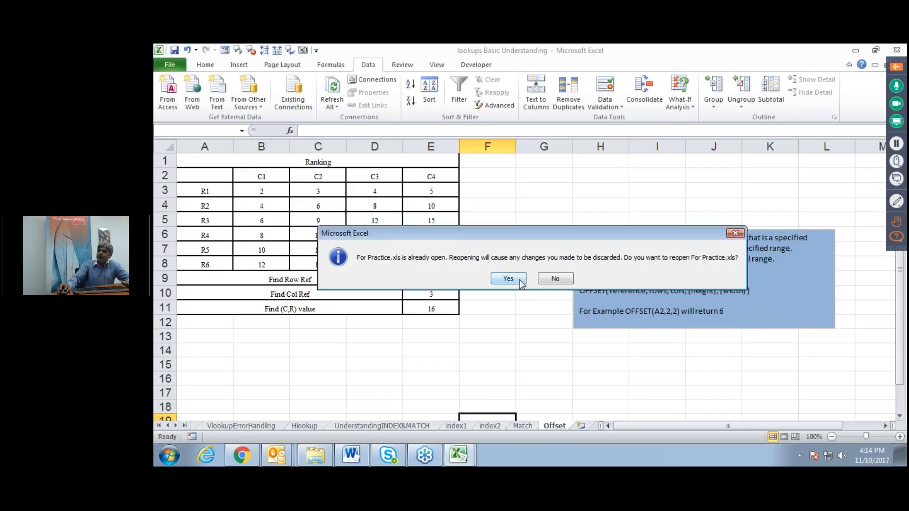
{"action": "left_click", "coordinate": [508, 278]}
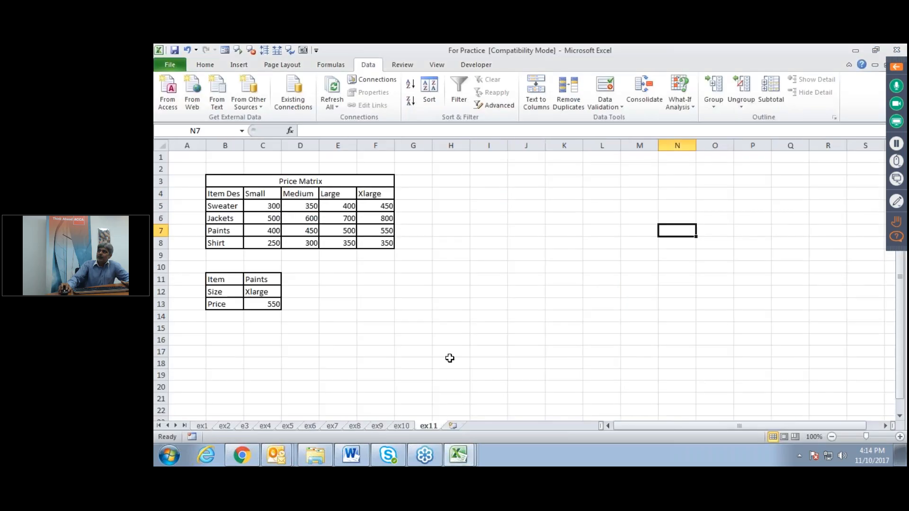
{"action": "left_click", "coordinate": [360, 366]}
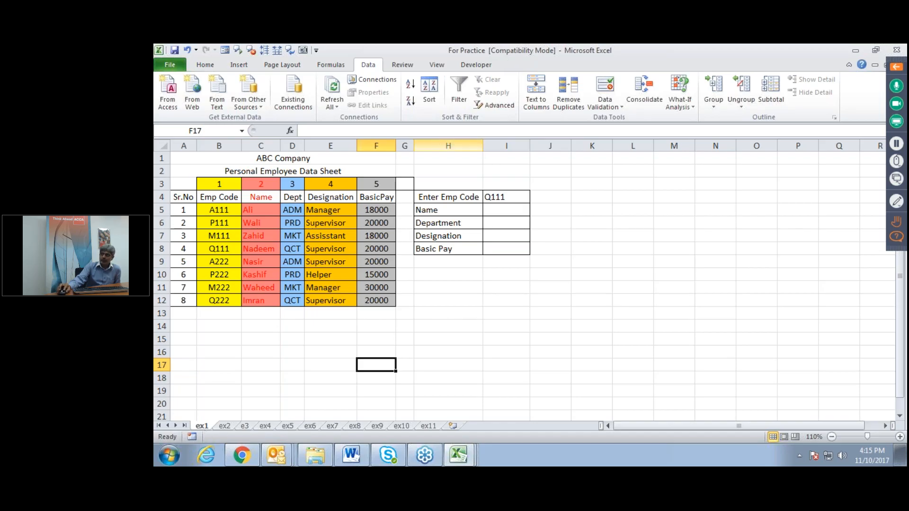
Step: Insert a blank column directly after the BasicPay column on the ex1 sheet
{"action": "left_click", "coordinate": [404, 145]}
{"action": "right_click", "coordinate": [405, 146]}
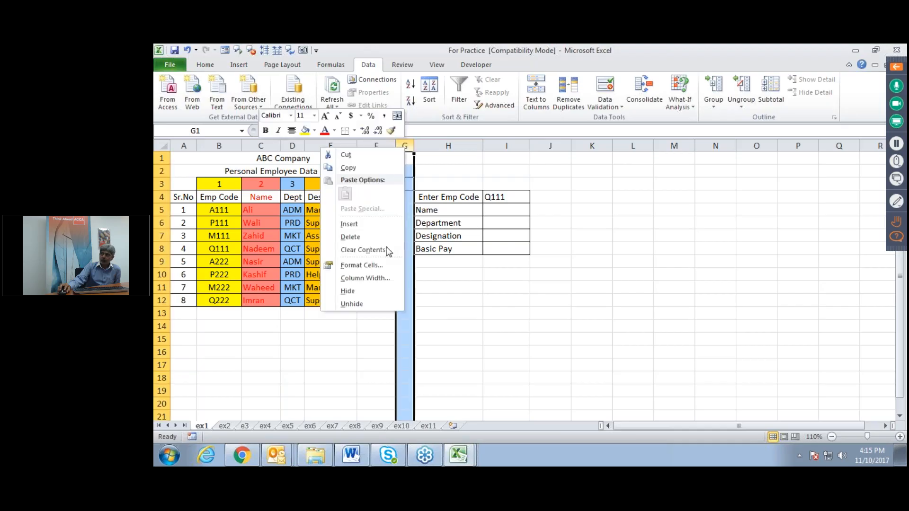
{"action": "left_click", "coordinate": [373, 226]}
{"action": "left_click", "coordinate": [545, 312]}
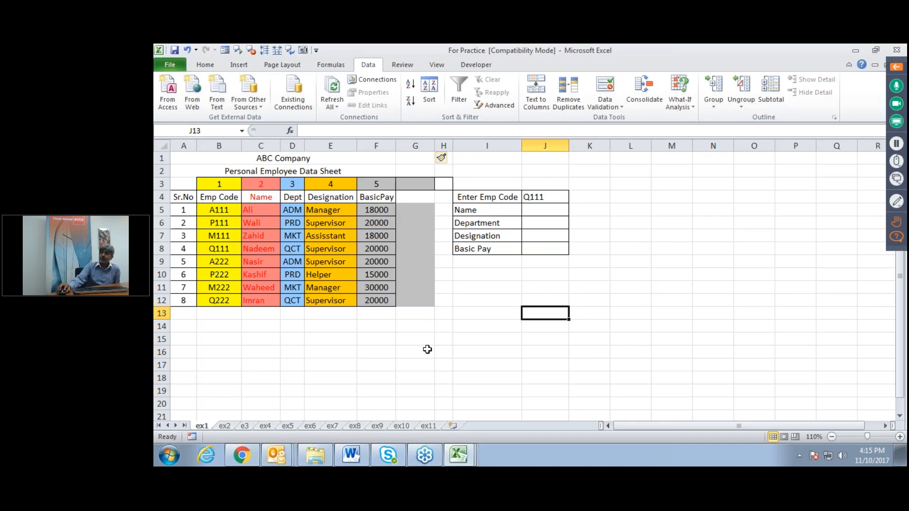
Step: Enter a VLOOKUP in J5 for the Name, looking up J4 in B5:F12 with column index 2
{"action": "double_click", "coordinate": [533, 209]}
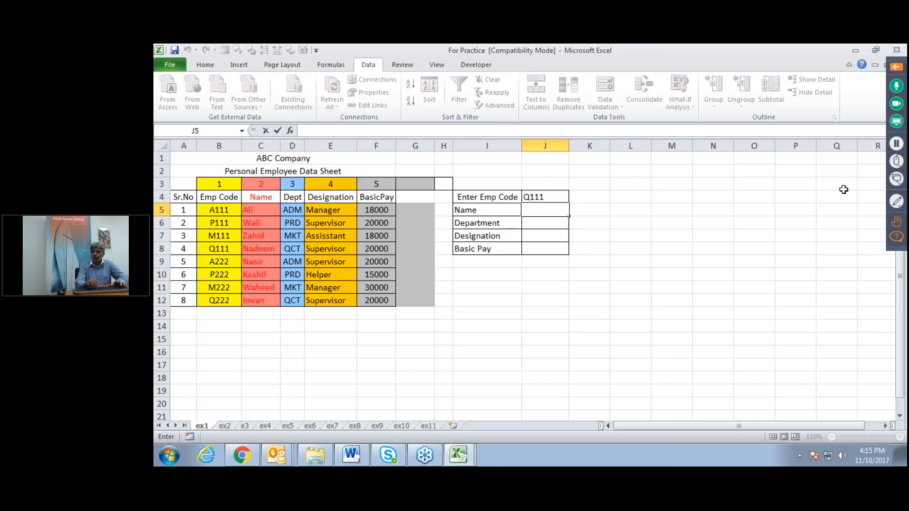
{"action": "type", "text": "=v"}
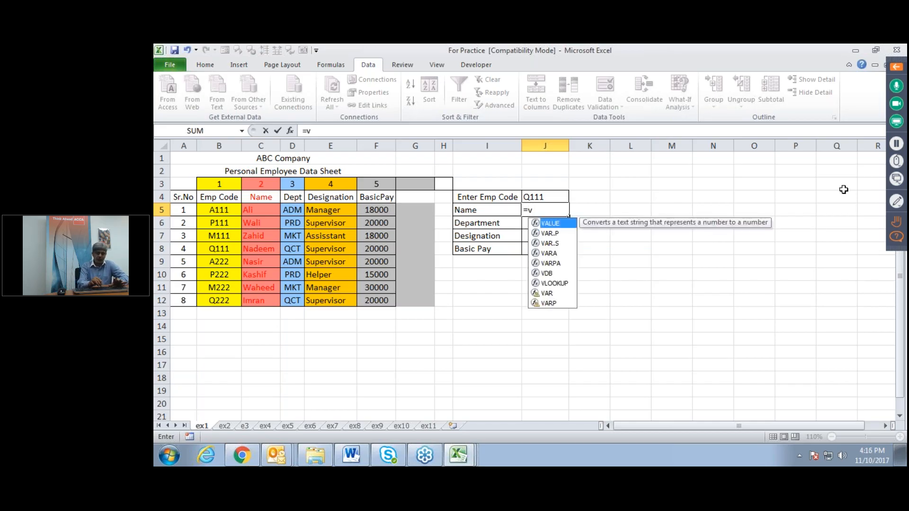
{"action": "type", "text": "lookup"}
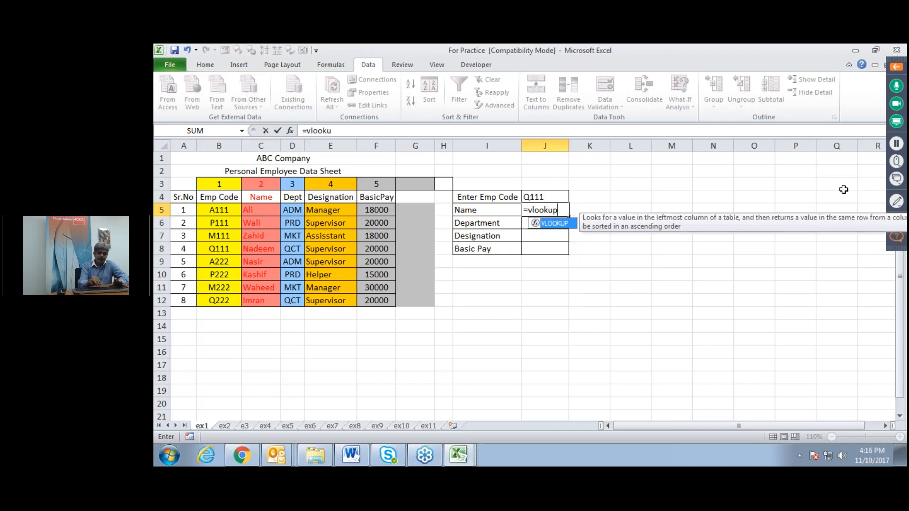
{"action": "type", "text": "("}
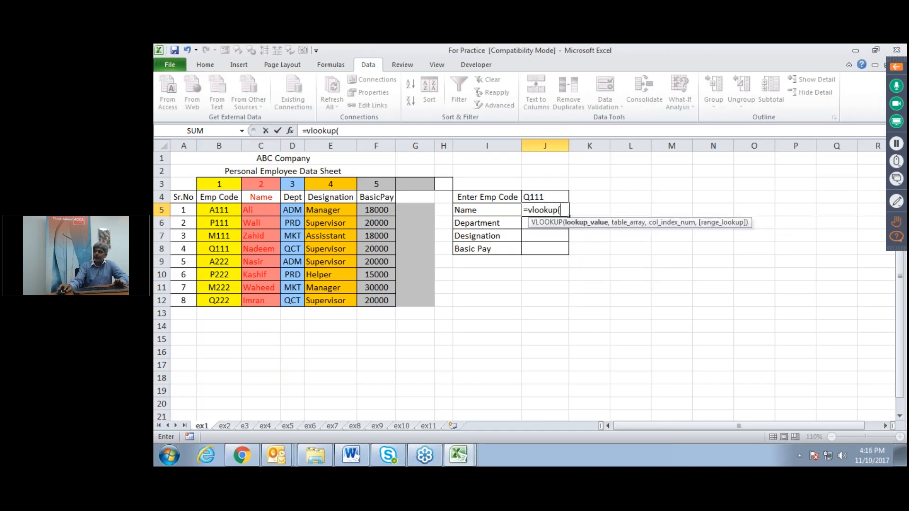
{"action": "left_click", "coordinate": [557, 196]}
{"action": "type", "text": ","}
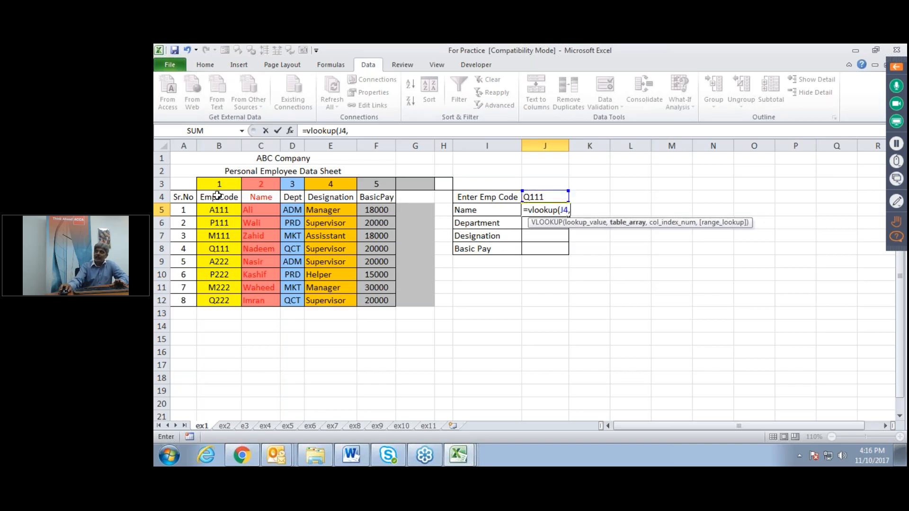
{"action": "left_click_drag", "start_coordinate": [215, 211], "coordinate": [378, 310]}
{"action": "type", "text": ","}
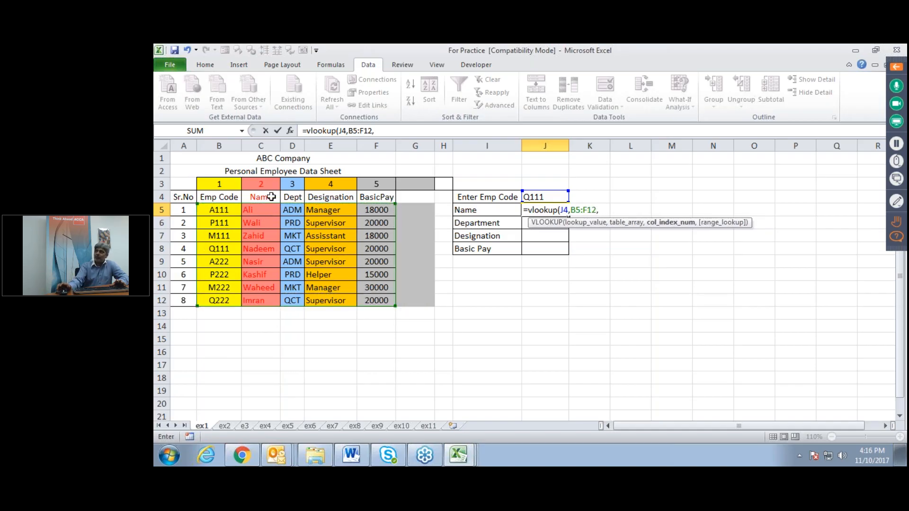
{"action": "type", "text": "2"}
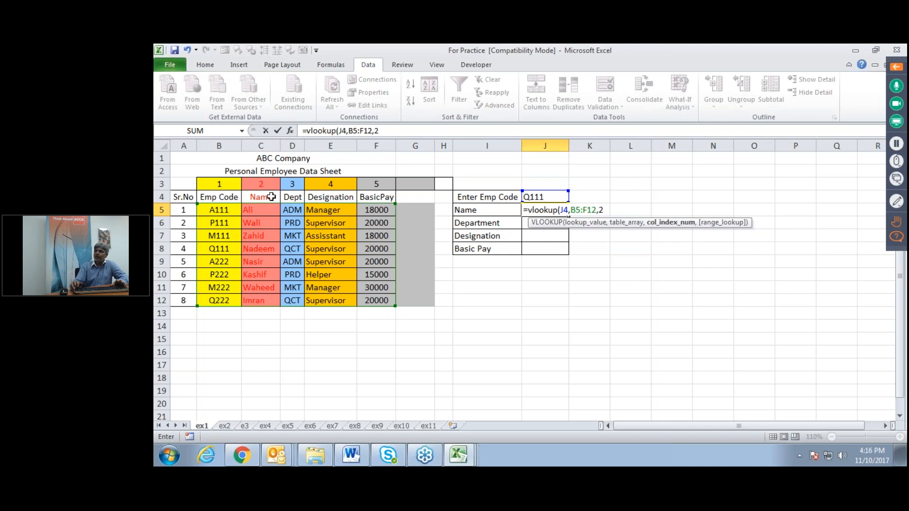
{"action": "key", "text": "Return"}
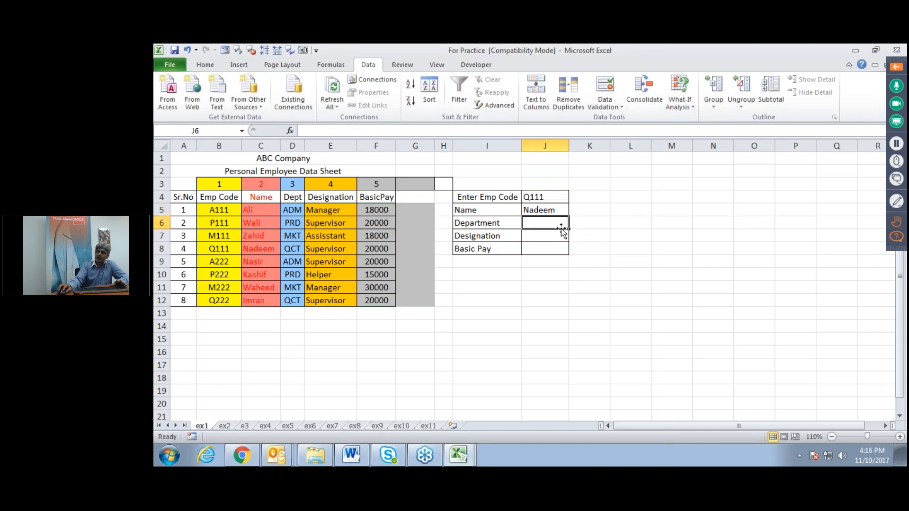
Step: Enter a VLOOKUP in J6 for the Department, looking up J4 in B5:F12 with column index 3
{"action": "type", "text": "=vlokkup("}
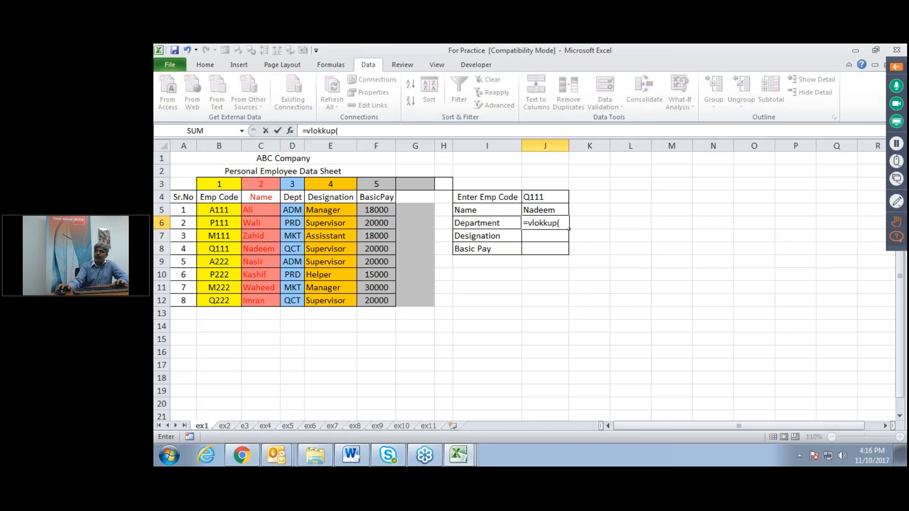
{"action": "key", "text": "BackSpace"}
{"action": "key", "text": "BackSpace"}
{"action": "key", "text": "BackSpace"}
{"action": "key", "text": "BackSpace"}
{"action": "key", "text": "BackSpace"}
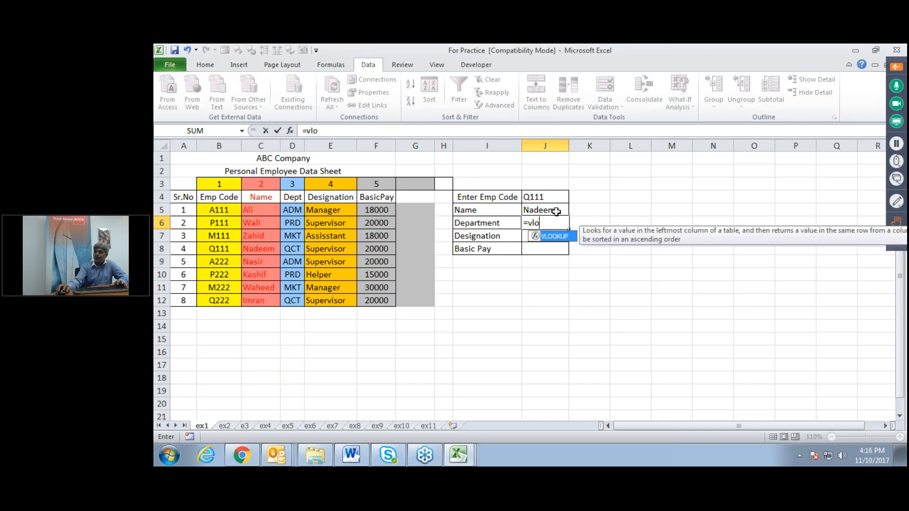
{"action": "double_click", "coordinate": [554, 236]}
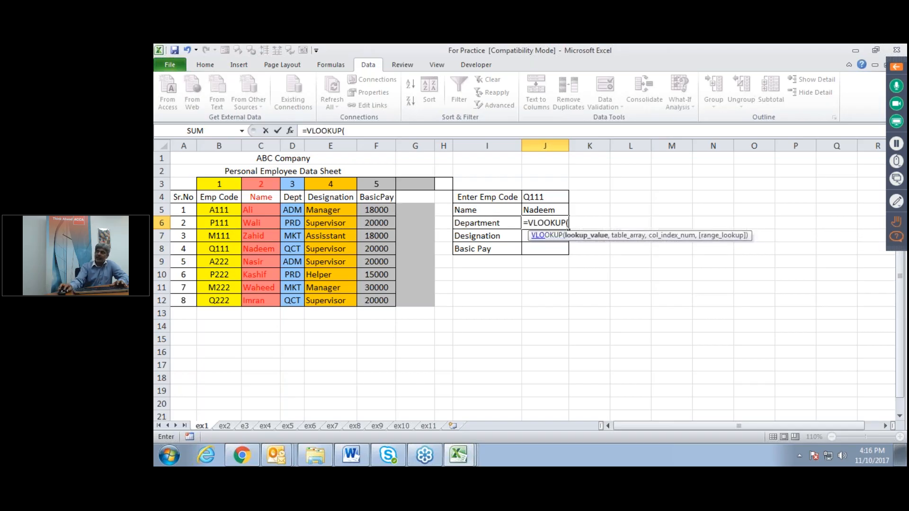
{"action": "left_click", "coordinate": [534, 196]}
{"action": "type", "text": ","}
{"action": "left_click_drag", "start_coordinate": [217, 210], "coordinate": [387, 298]}
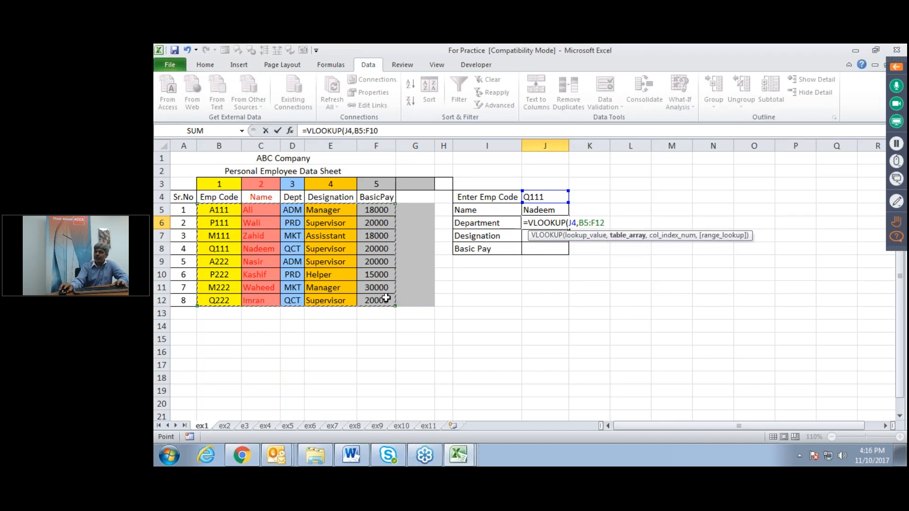
{"action": "type", "text": ","}
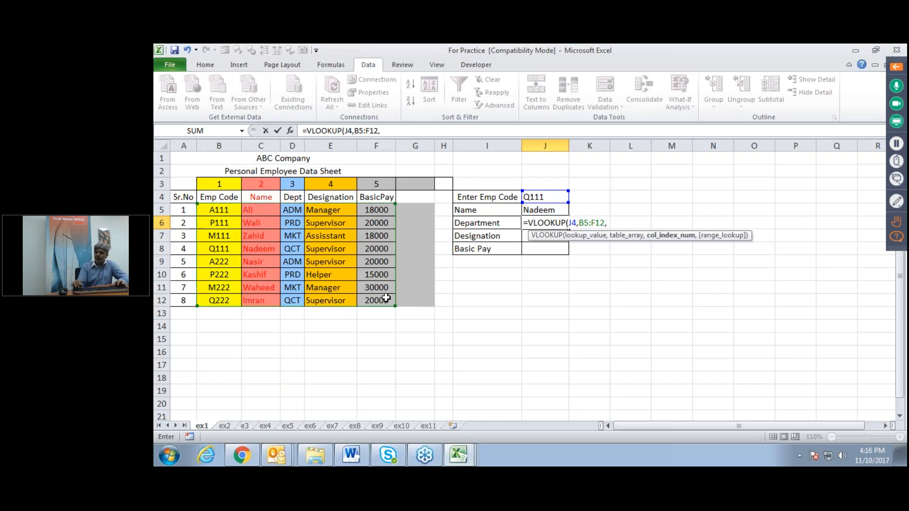
{"action": "type", "text": "3"}
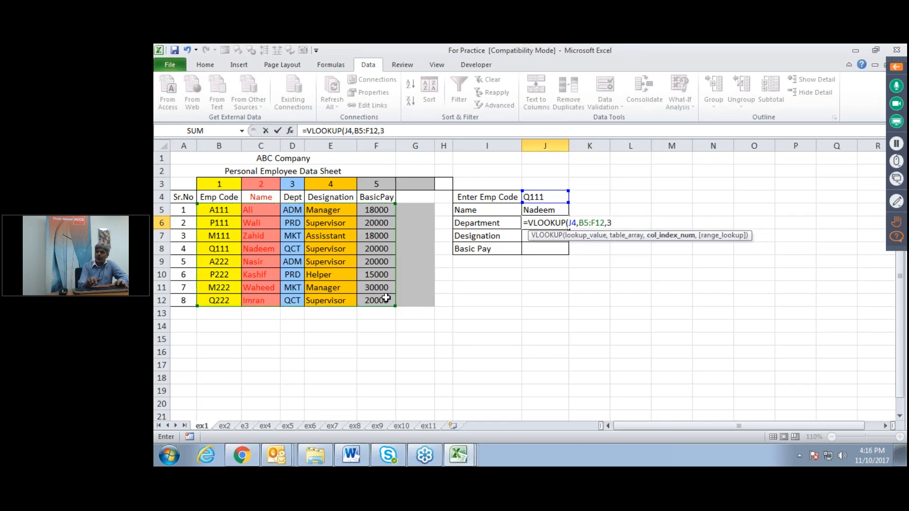
{"action": "type", "text": ")"}
{"action": "key", "text": "Return"}
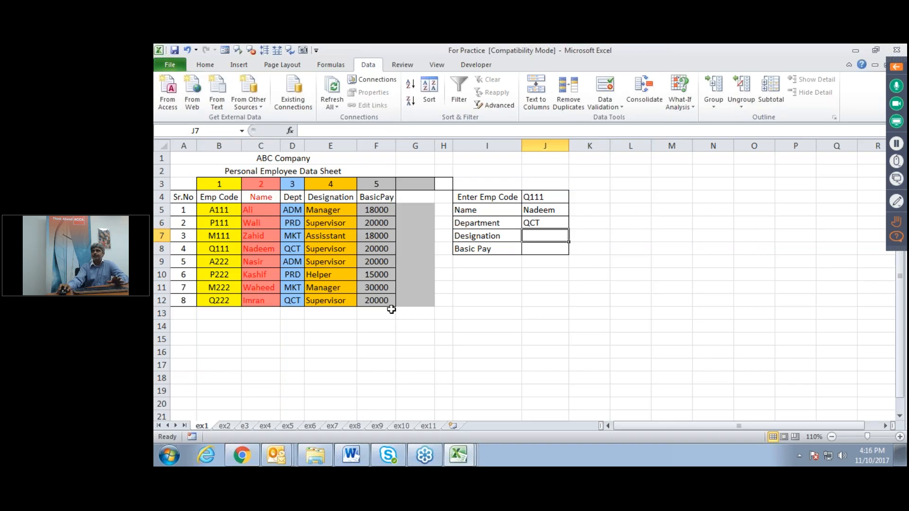
Step: Change the employee code to look up in J4 to A111
{"action": "left_click", "coordinate": [534, 197]}
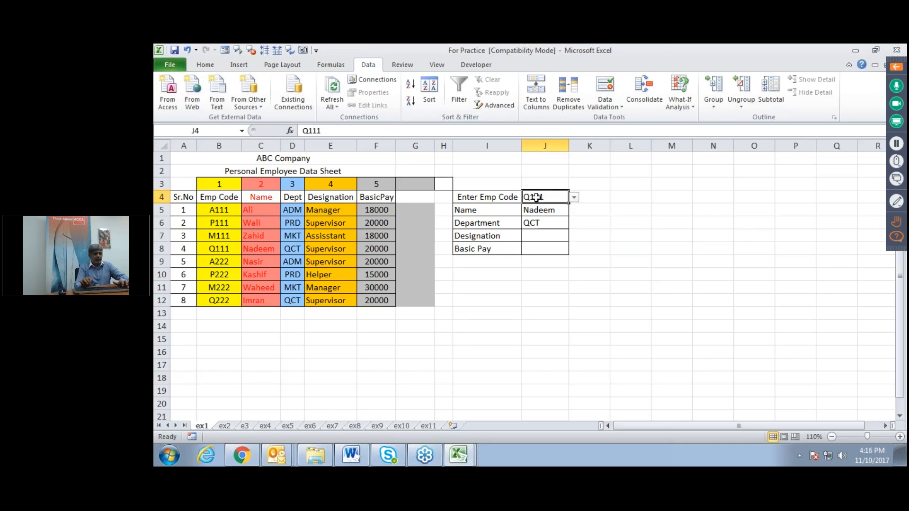
{"action": "type", "text": "A111"}
{"action": "key", "text": "Return"}
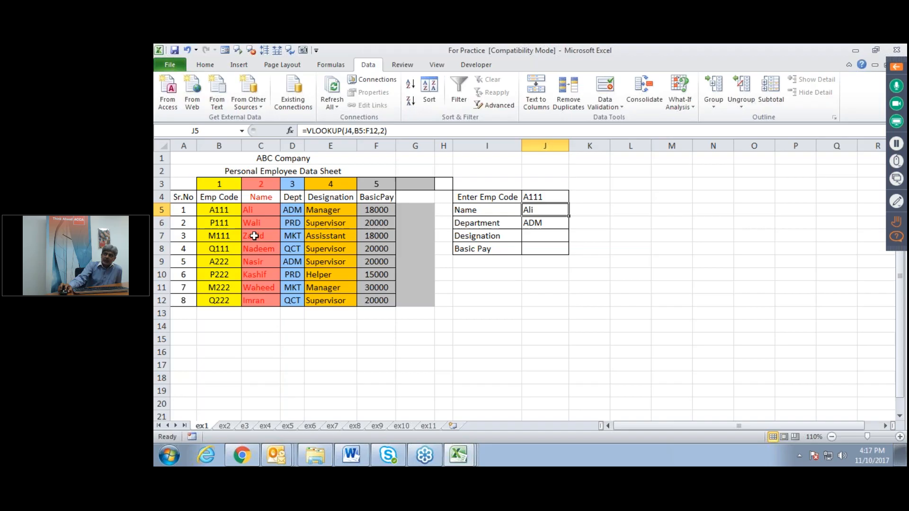
Step: Insert a blank column between the Name and Dept columns of the employee table
{"action": "left_click", "coordinate": [290, 144]}
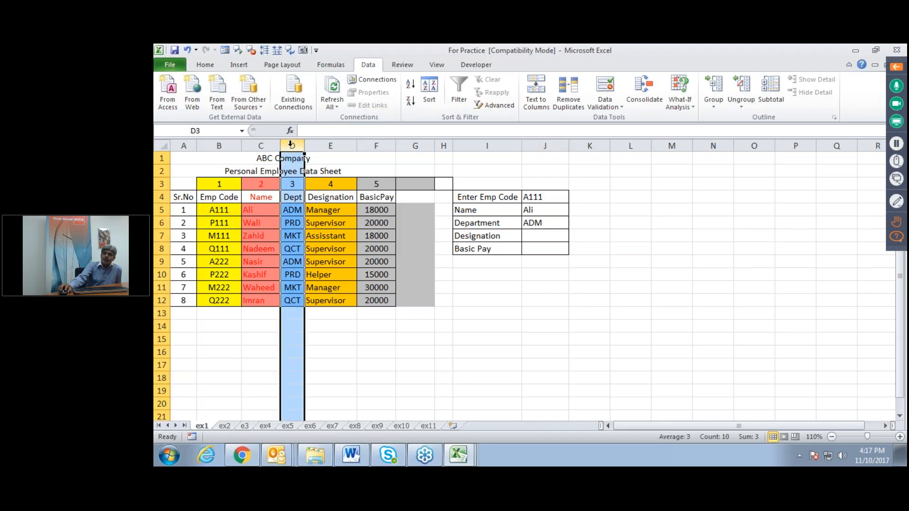
{"action": "right_click", "coordinate": [291, 144]}
{"action": "left_click", "coordinate": [249, 224]}
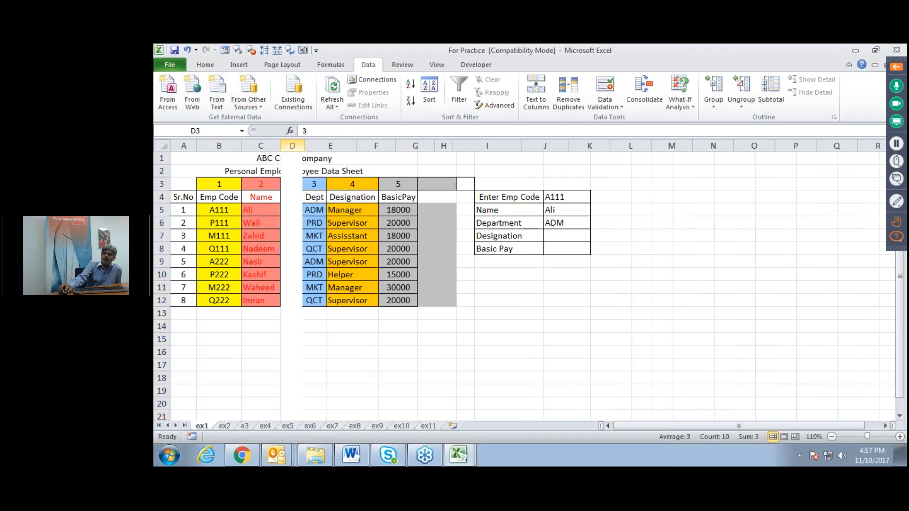
{"action": "left_click", "coordinate": [371, 362]}
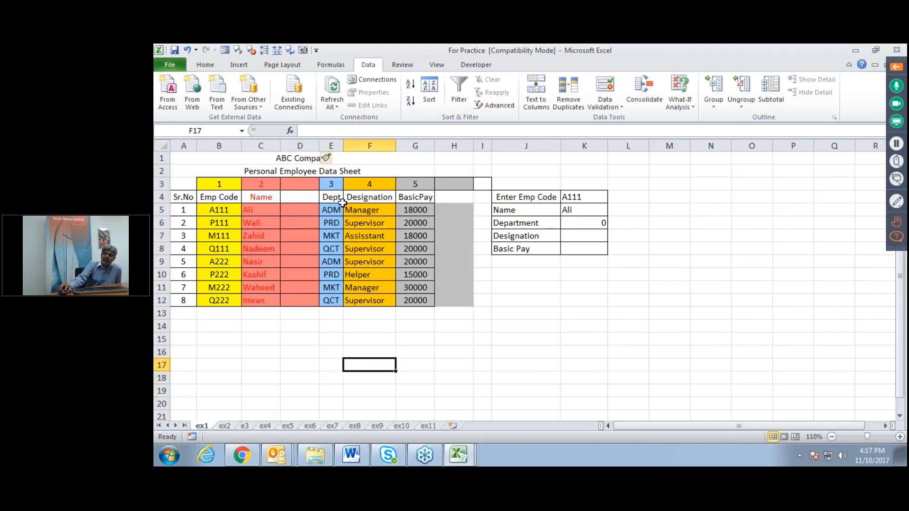
{"action": "left_click", "coordinate": [479, 366]}
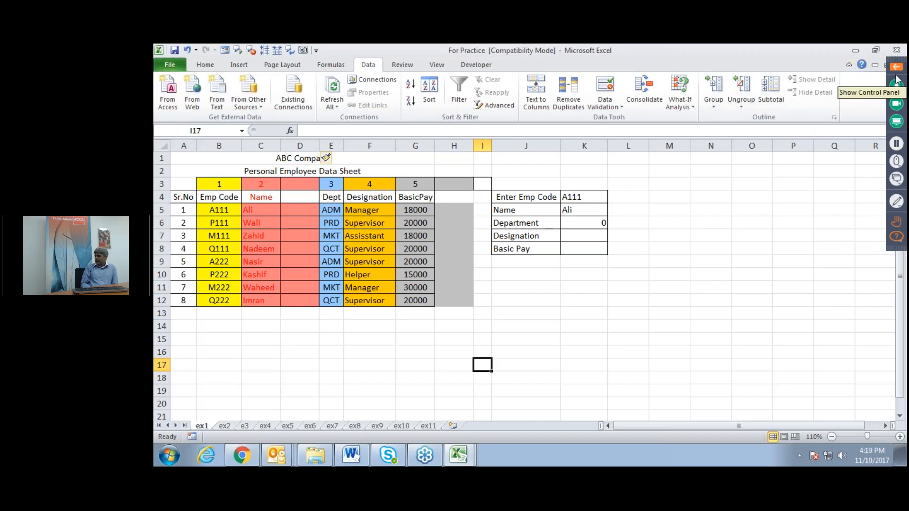
Step: Switch to the GoToWebinar control panel, open its attendee questions list at the latest entries and move it over the worksheet
{"action": "left_click", "coordinate": [893, 232]}
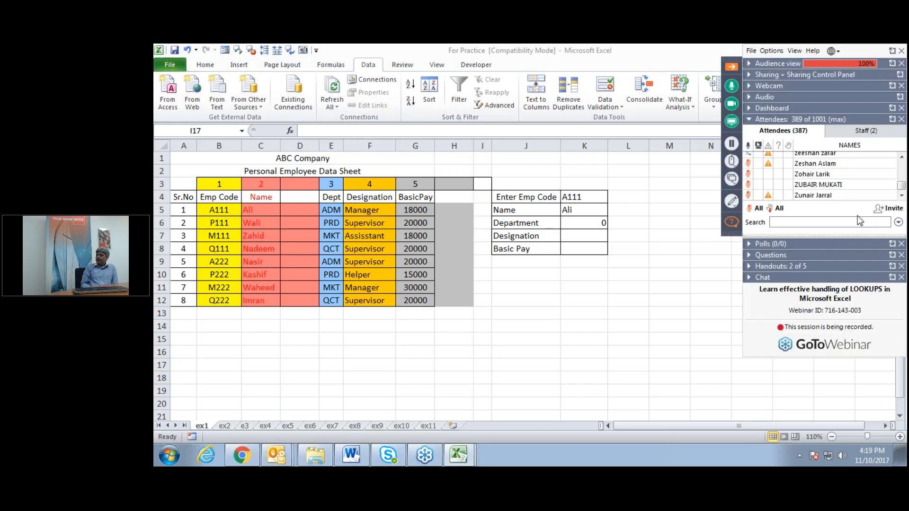
{"action": "left_click", "coordinate": [731, 222]}
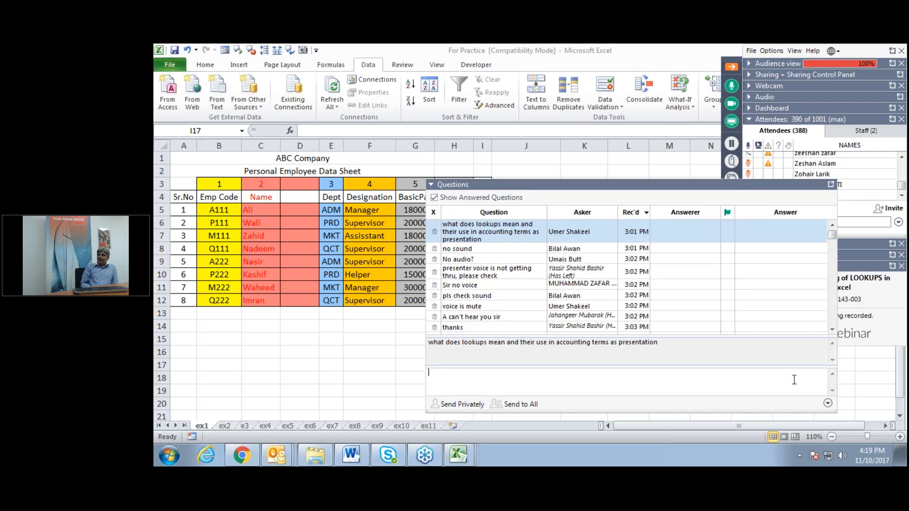
{"action": "left_click_drag", "start_coordinate": [832, 234], "coordinate": [833, 320]}
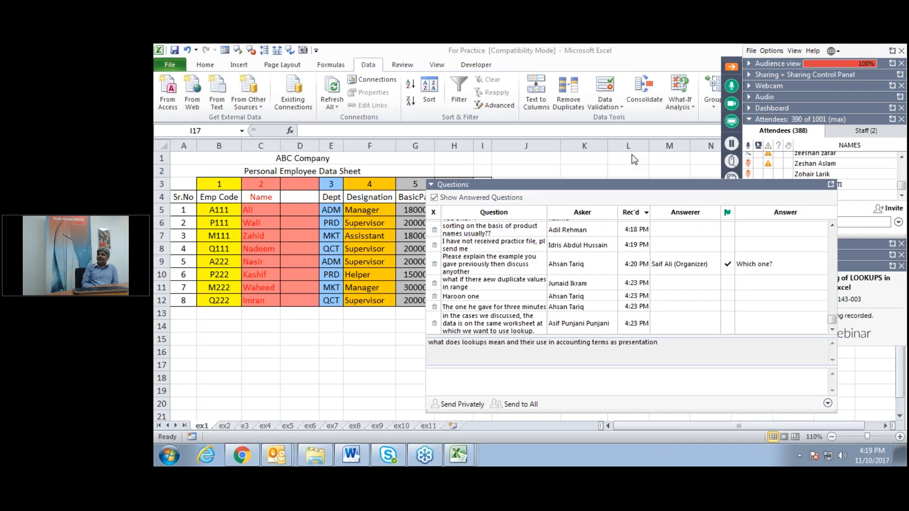
{"action": "left_click_drag", "start_coordinate": [625, 185], "coordinate": [518, 145]}
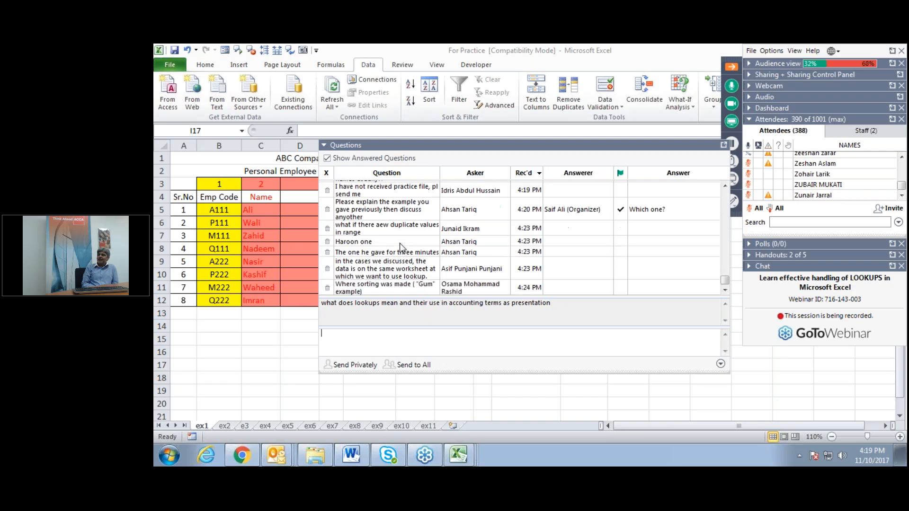
Step: Read the attendees' questions on the previous example, duplicate values, and lookup data on the same sheet or in different workbooks
{"action": "left_click", "coordinate": [394, 217]}
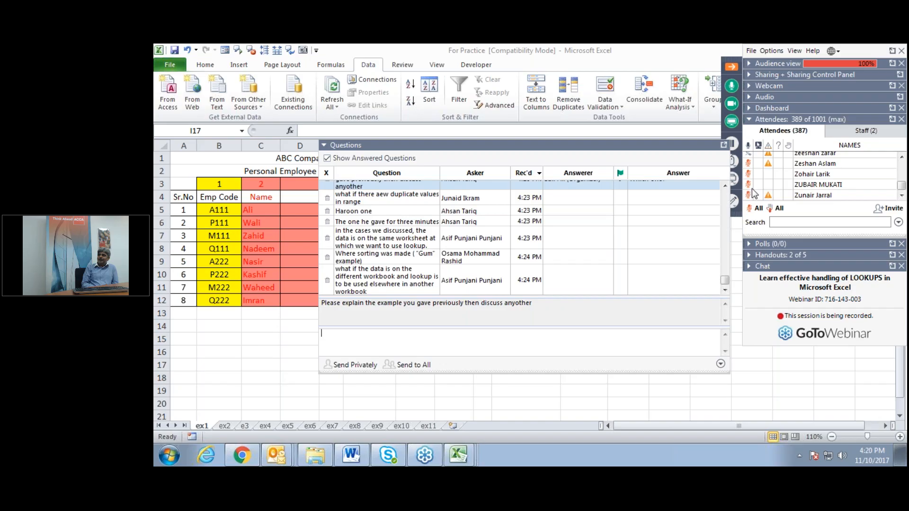
{"action": "left_click", "coordinate": [724, 185]}
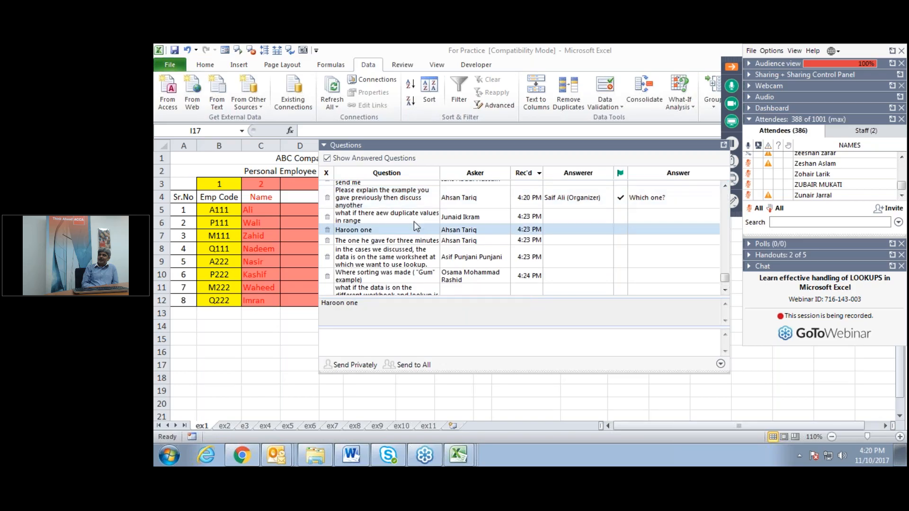
{"action": "left_click", "coordinate": [393, 241]}
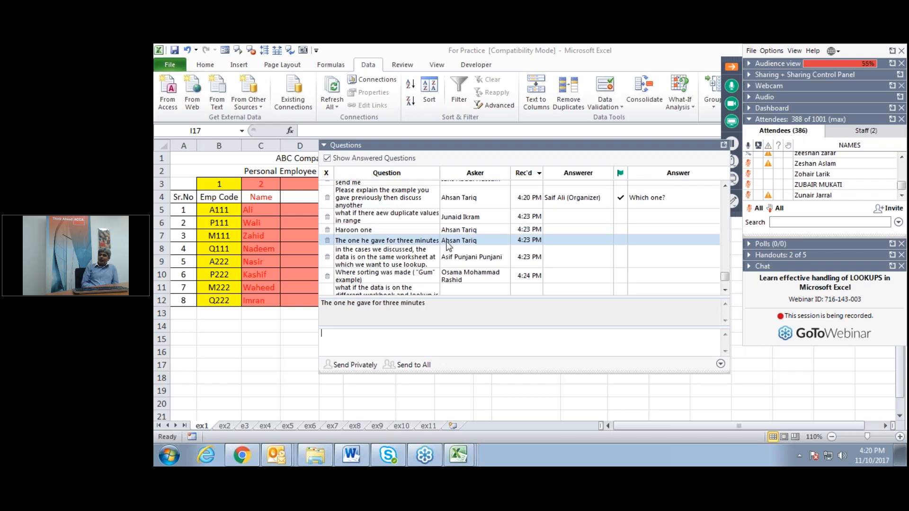
{"action": "left_click", "coordinate": [724, 289]}
{"action": "left_click", "coordinate": [725, 289]}
{"action": "left_click", "coordinate": [725, 290]}
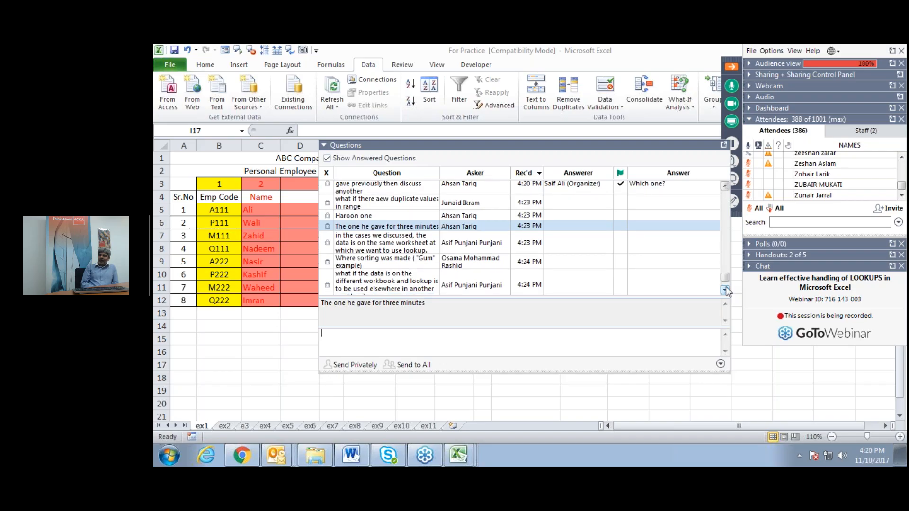
{"action": "left_click", "coordinate": [725, 289]}
{"action": "left_click", "coordinate": [724, 289]}
{"action": "left_click", "coordinate": [725, 289]}
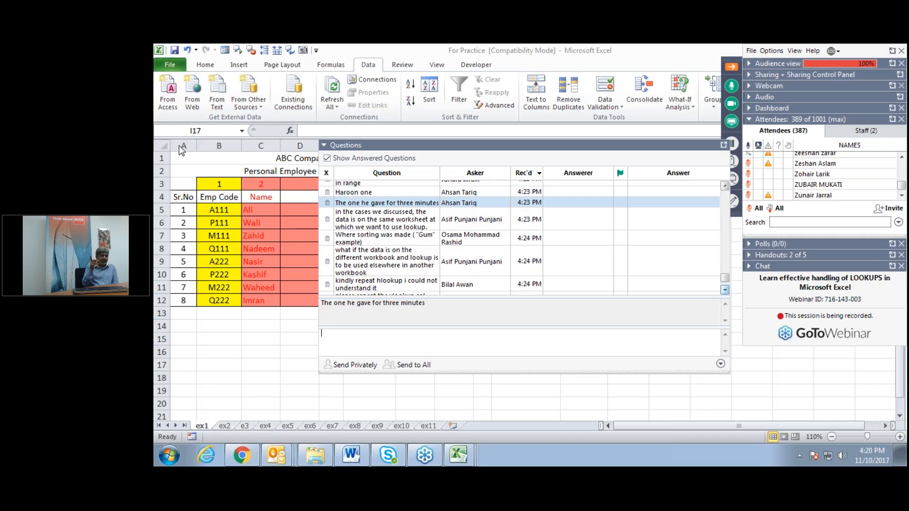
{"action": "left_click", "coordinate": [365, 221]}
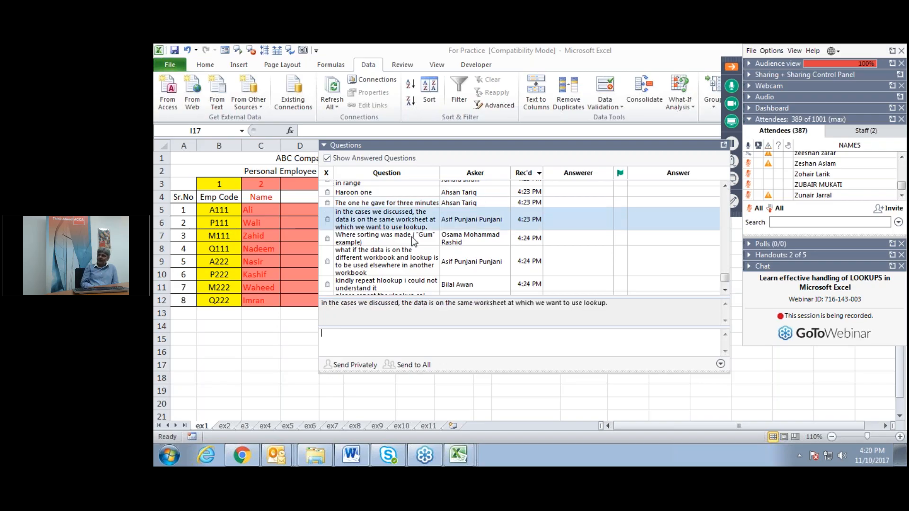
{"action": "left_click", "coordinate": [725, 289]}
{"action": "left_click", "coordinate": [725, 289]}
{"action": "left_click", "coordinate": [725, 289]}
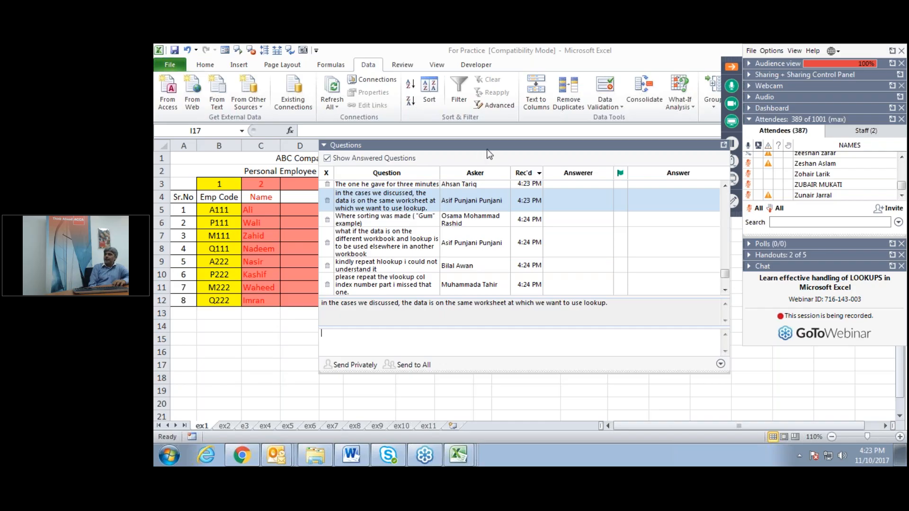
Step: Review the newer attendee questions, including those on HLOOKUP steps, the VLOOKUP column index number and sorting data for lookups
{"action": "left_click", "coordinate": [725, 284]}
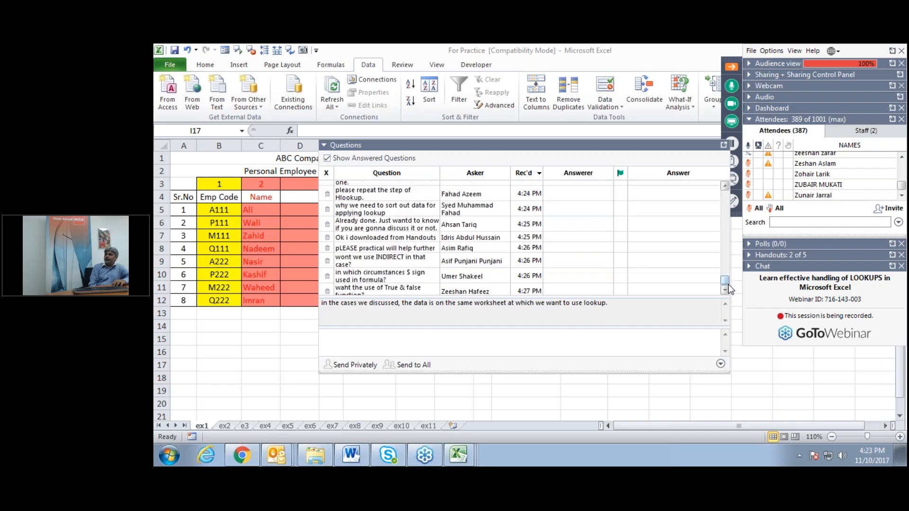
{"action": "left_click", "coordinate": [726, 187]}
{"action": "left_click", "coordinate": [725, 187]}
{"action": "left_click", "coordinate": [726, 186]}
{"action": "left_click", "coordinate": [726, 186]}
{"action": "left_click", "coordinate": [725, 186]}
{"action": "left_click", "coordinate": [725, 186]}
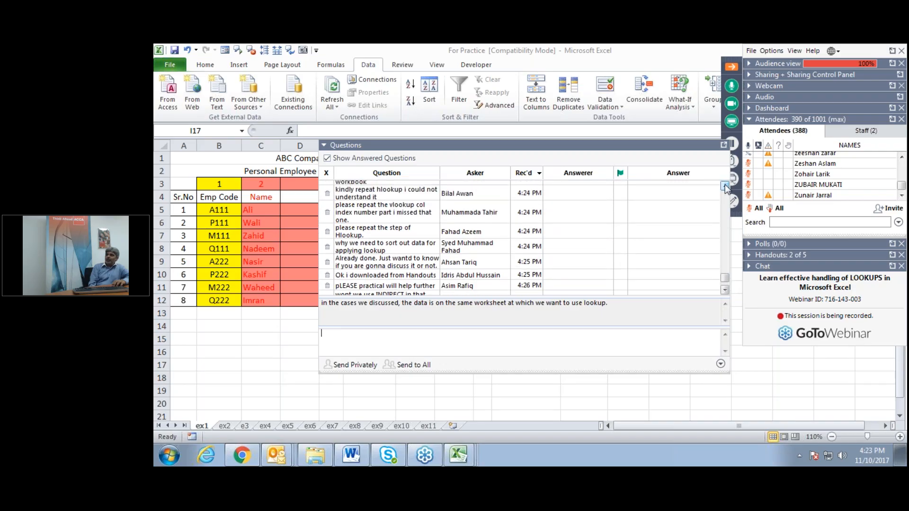
{"action": "left_click", "coordinate": [726, 187]}
{"action": "left_click", "coordinate": [726, 187]}
{"action": "left_click", "coordinate": [725, 186]}
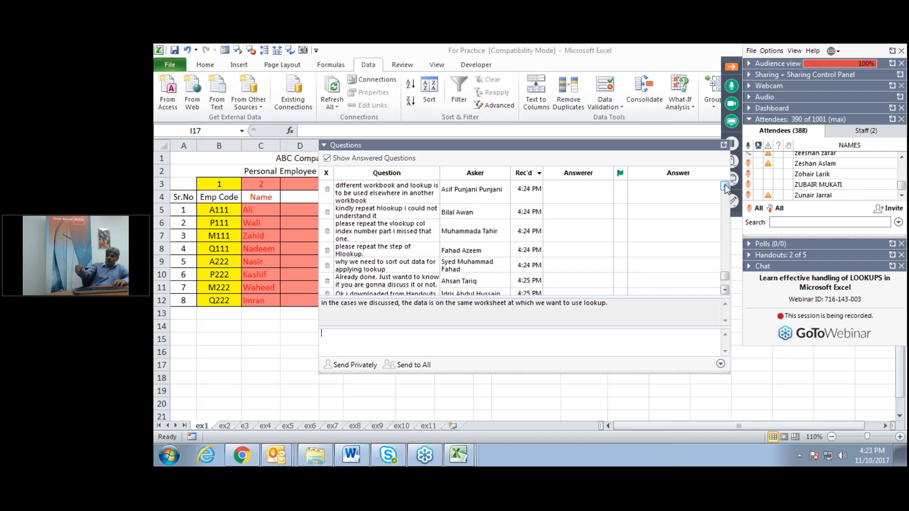
Step: Read the attendees' newer questions on the $ sign, sorting order, duplicate values in VLOOKUP and the INDIRECT formula
{"action": "left_click", "coordinate": [725, 290]}
{"action": "left_click", "coordinate": [724, 290]}
{"action": "left_click", "coordinate": [725, 290]}
{"action": "left_click", "coordinate": [725, 291]}
{"action": "left_click", "coordinate": [724, 291]}
{"action": "left_click", "coordinate": [725, 290]}
{"action": "left_click", "coordinate": [725, 290]}
{"action": "left_click", "coordinate": [724, 290]}
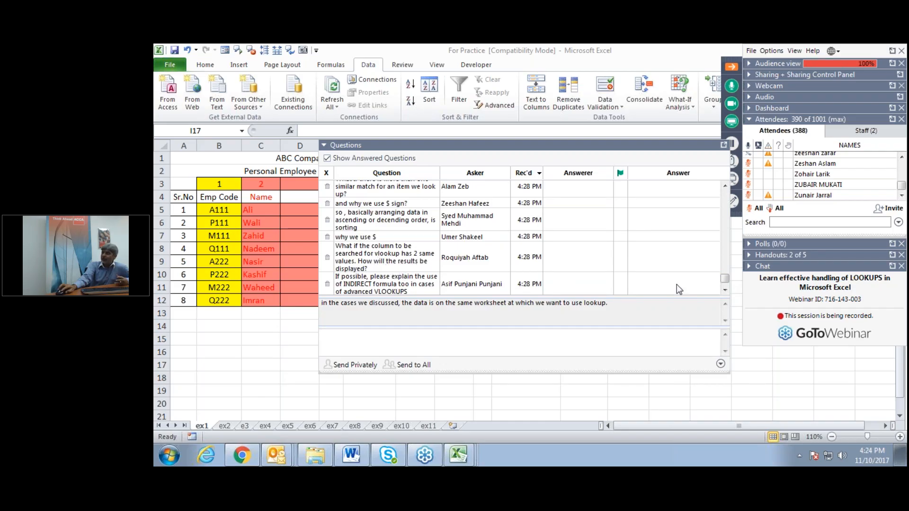
Step: Review the latest attendee questions, including exact matches with LOOKUP, added rows or columns, and lookups by employee name instead of ID
{"action": "left_click", "coordinate": [724, 290]}
{"action": "left_click", "coordinate": [724, 291]}
{"action": "left_click", "coordinate": [725, 290]}
{"action": "left_click", "coordinate": [724, 290]}
{"action": "left_click", "coordinate": [725, 290]}
{"action": "left_click", "coordinate": [725, 290]}
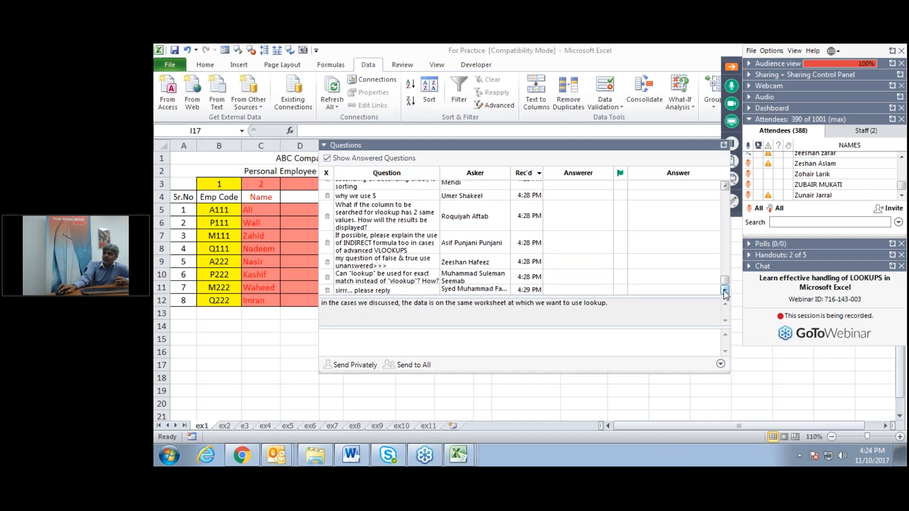
{"action": "left_click", "coordinate": [725, 290]}
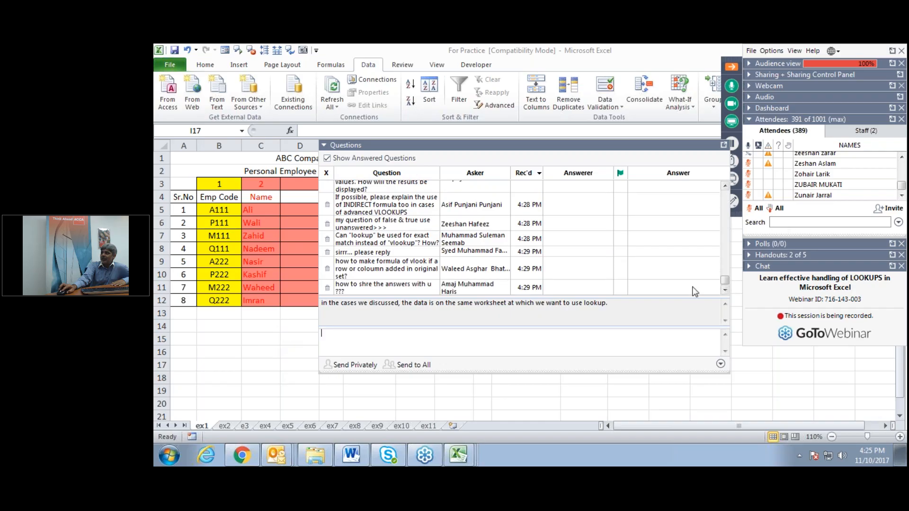
{"action": "left_click", "coordinate": [724, 289]}
{"action": "left_click", "coordinate": [724, 290]}
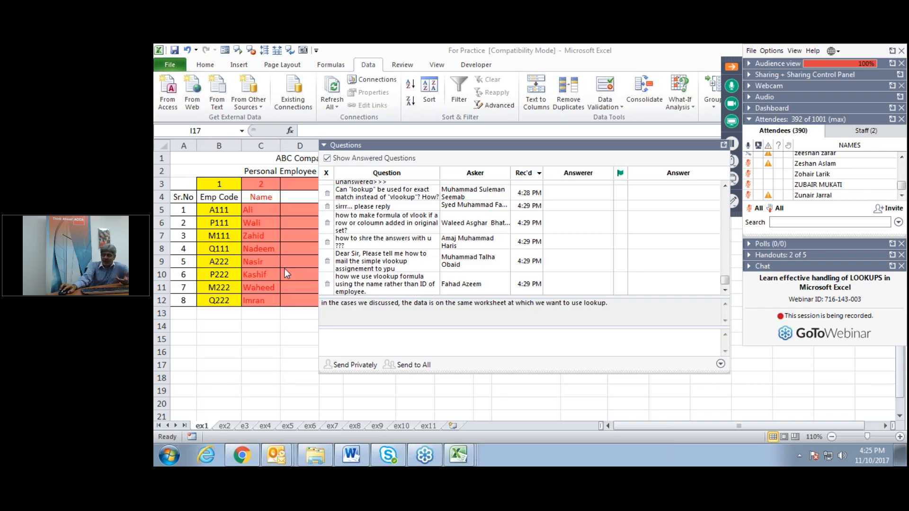
Step: Switch to the Simplevlookup questions workbook in Excel and return the floating Questions list to the webinar control panel
{"action": "left_click", "coordinate": [258, 347]}
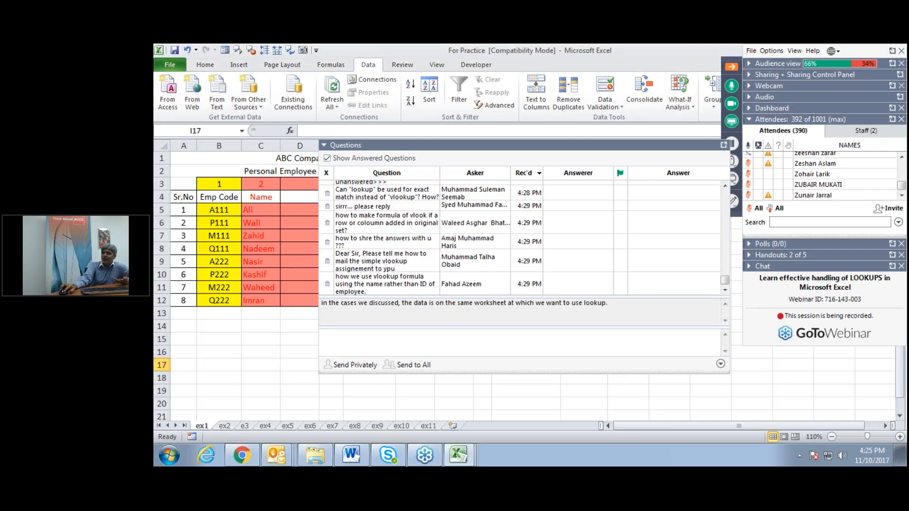
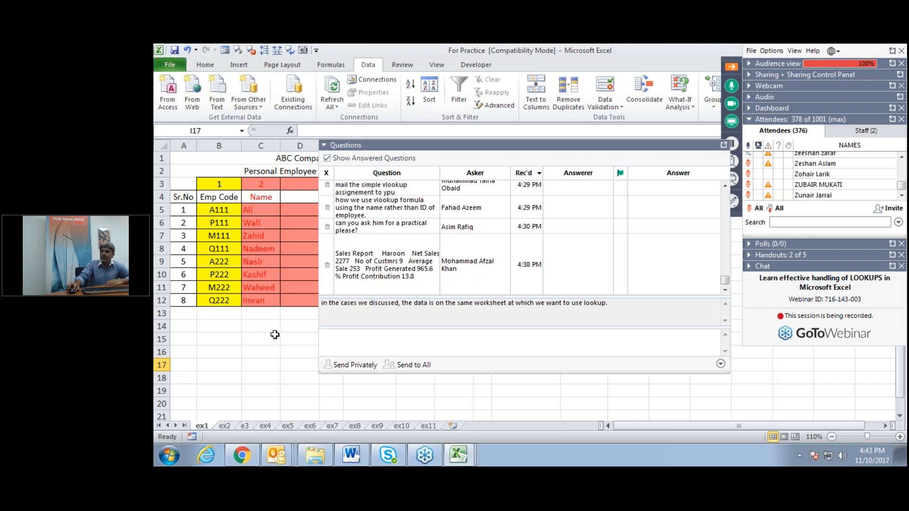
{"action": "left_click", "coordinate": [271, 339]}
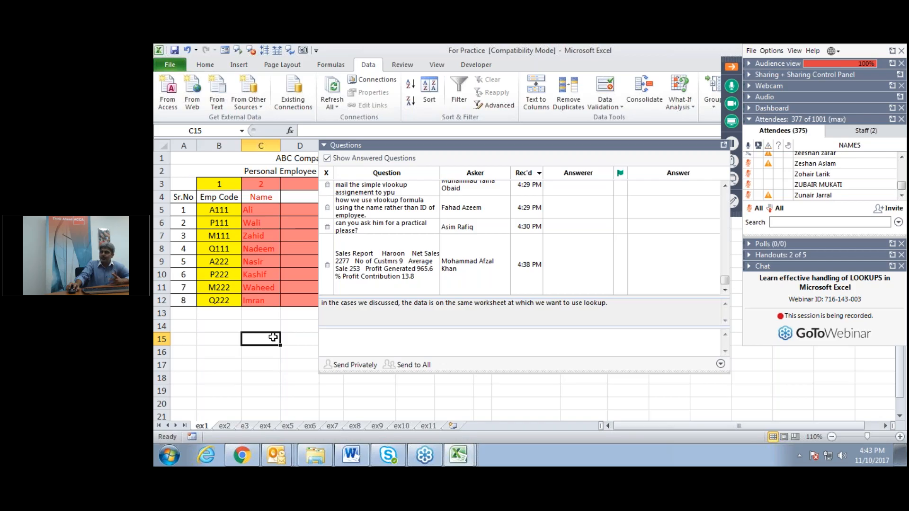
{"action": "mouse_move", "coordinate": [457, 454]}
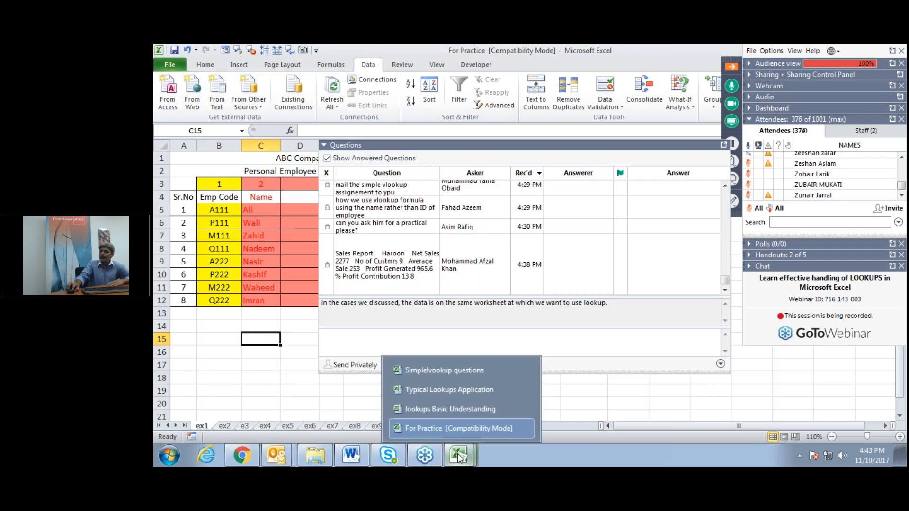
{"action": "left_click", "coordinate": [461, 373]}
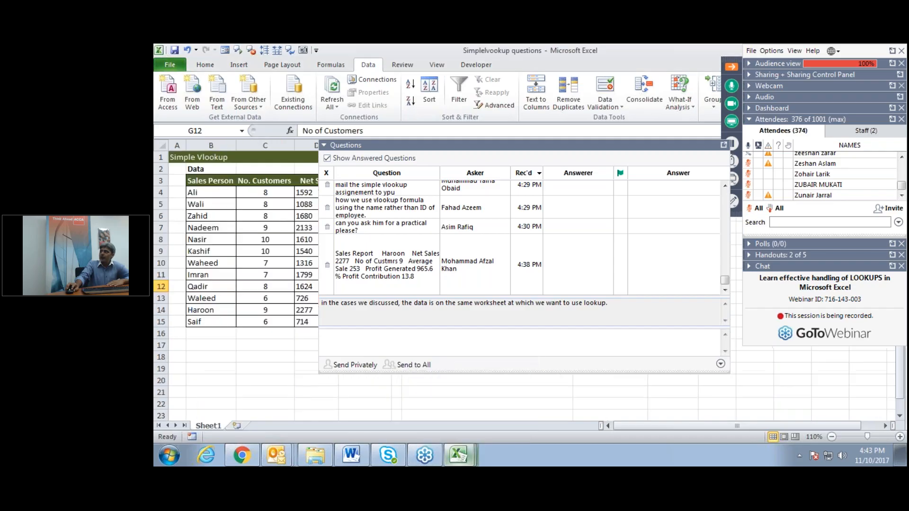
{"action": "left_click", "coordinate": [724, 148]}
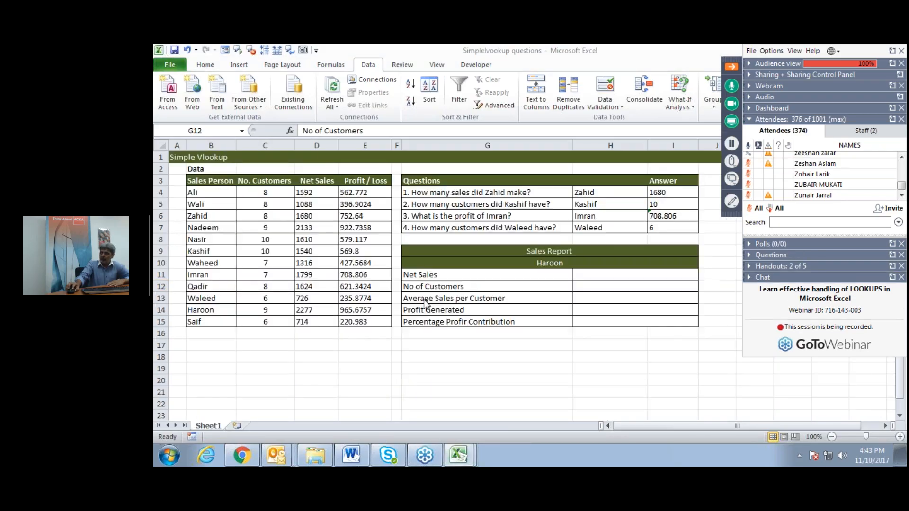
Step: Examine the sales data table and row 14's net sales, customer and profit cells against the items in the Sales Report
{"action": "key", "text": "F2"}
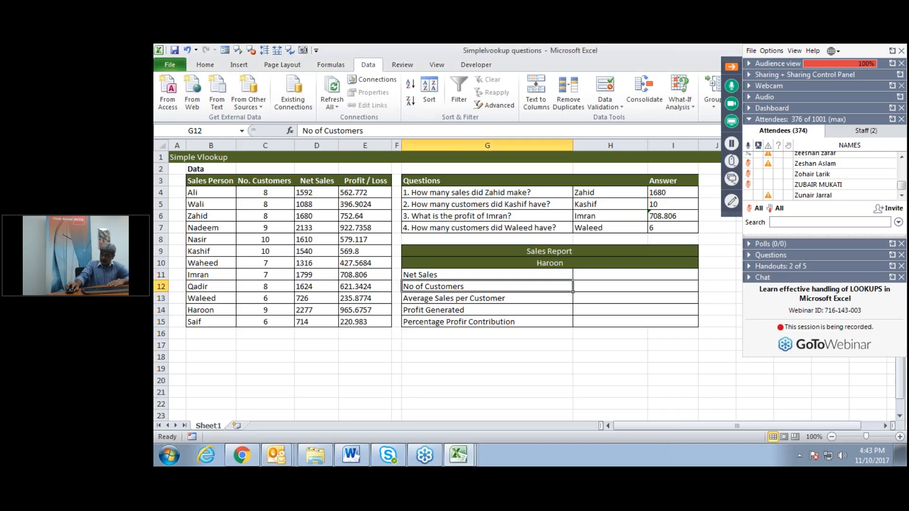
{"action": "left_click", "coordinate": [588, 276]}
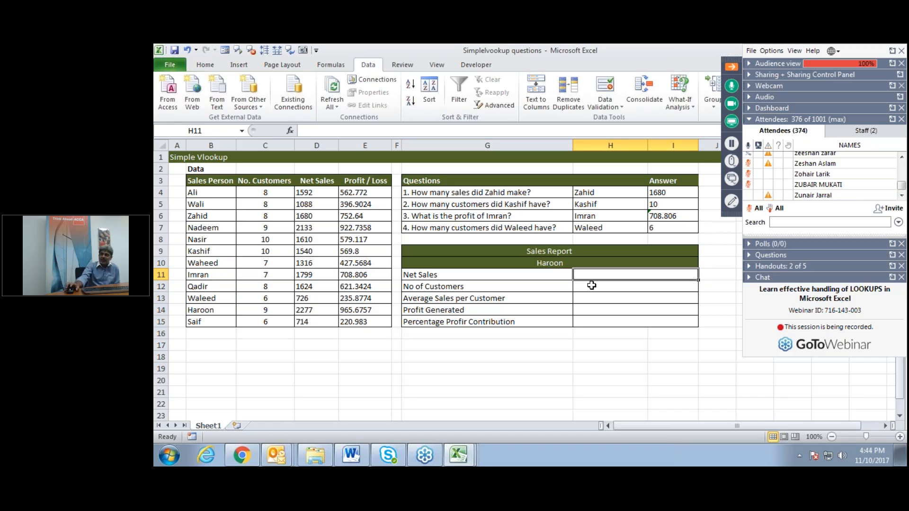
{"action": "left_click_drag", "start_coordinate": [200, 183], "coordinate": [373, 324]}
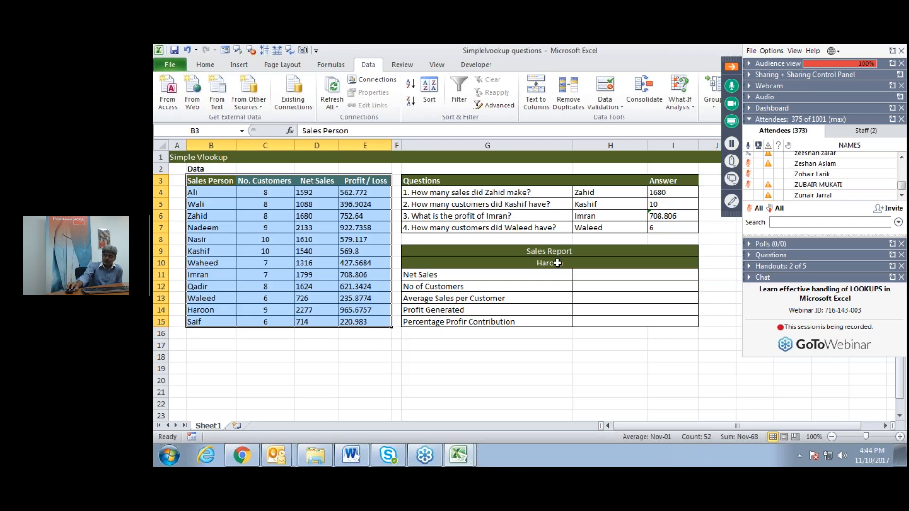
{"action": "left_click", "coordinate": [317, 312]}
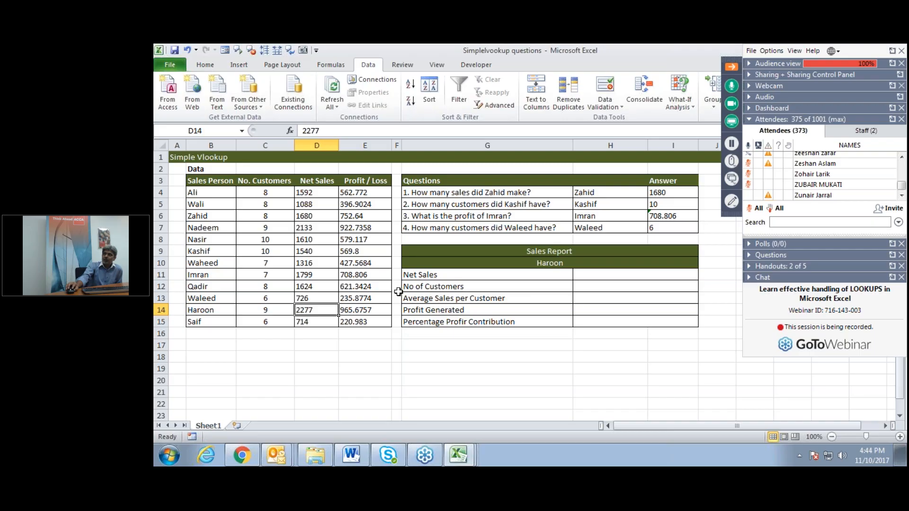
{"action": "left_click", "coordinate": [263, 311]}
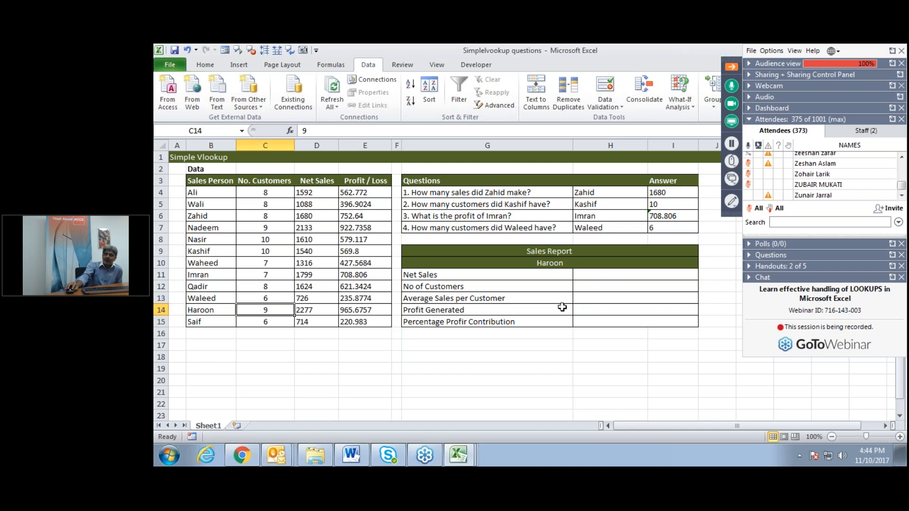
{"action": "left_click", "coordinate": [360, 311]}
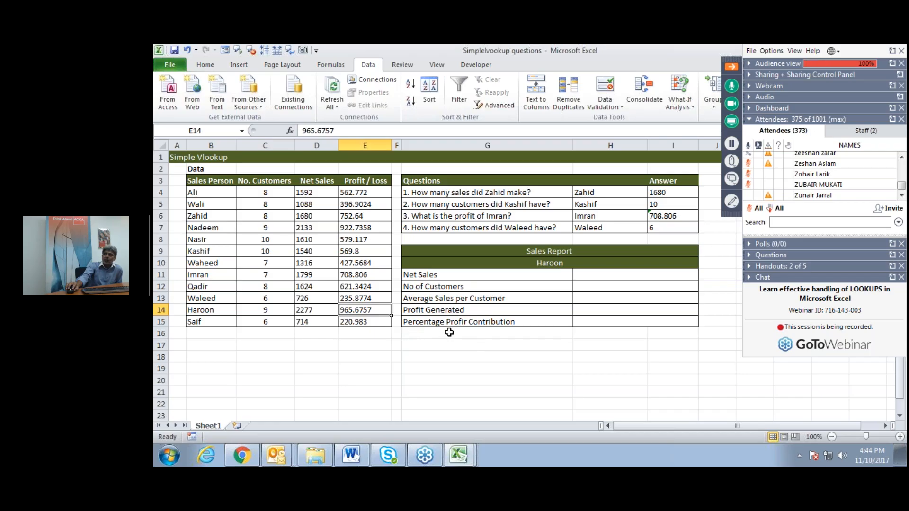
Step: Enter =vlookup(G10,B4:E15,3,0) in the Net Sales cell H11 of the Sales Report
{"action": "left_click", "coordinate": [597, 275]}
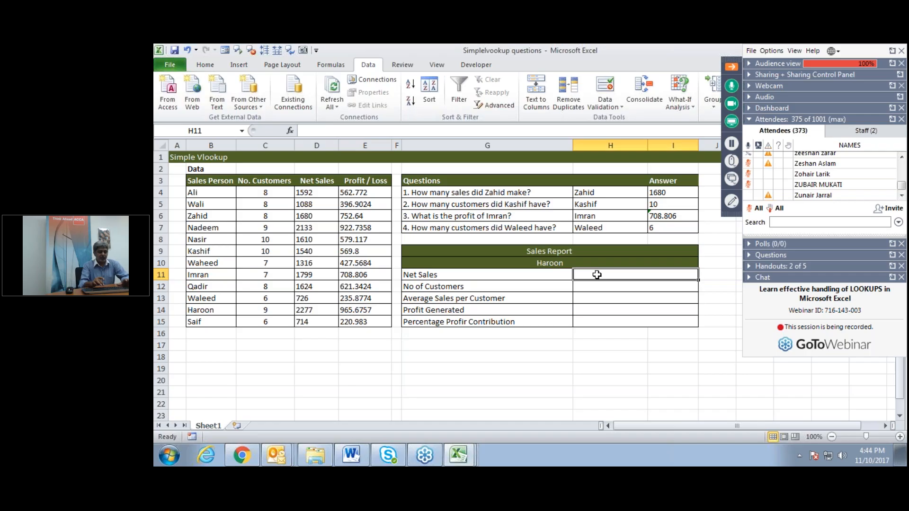
{"action": "type", "text": "="}
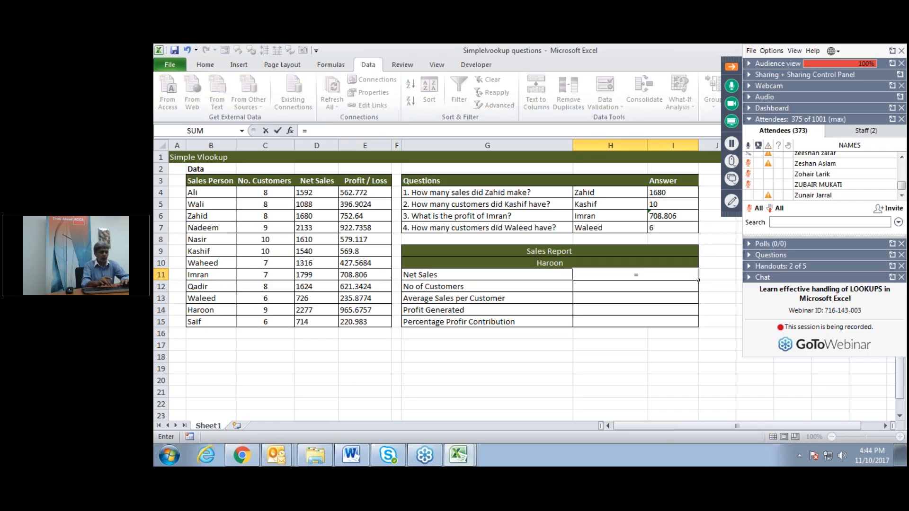
{"action": "type", "text": "vlookup("}
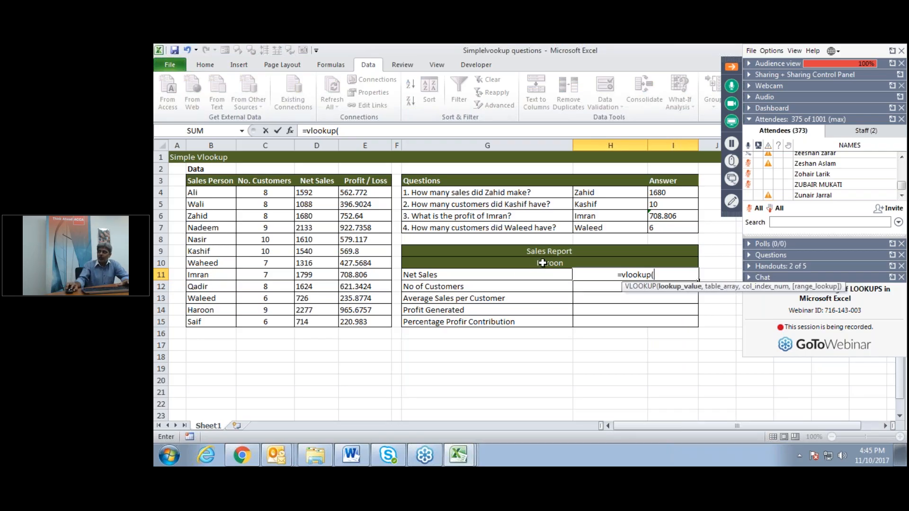
{"action": "left_click", "coordinate": [542, 262]}
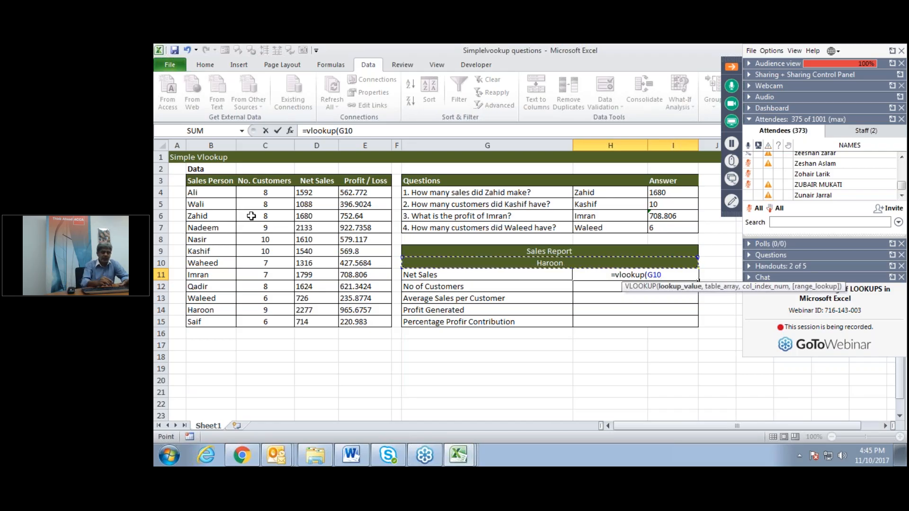
{"action": "type", "text": ","}
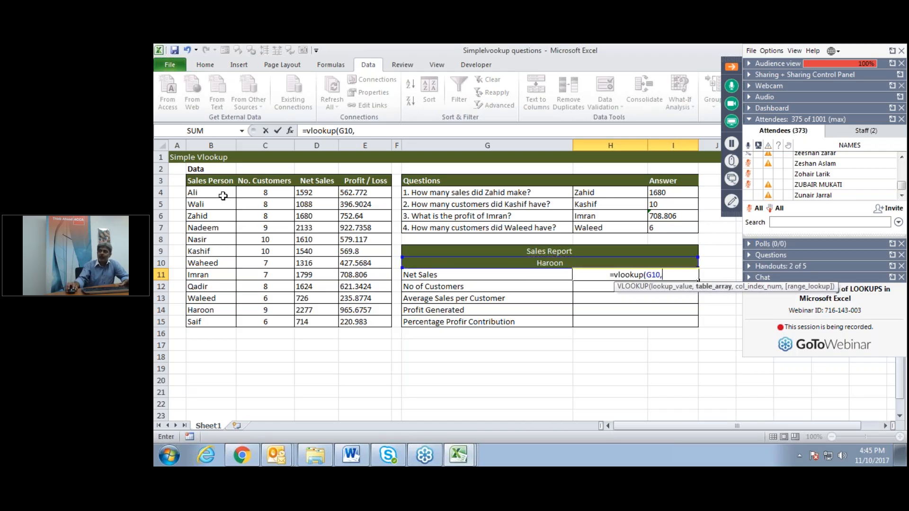
{"action": "left_click_drag", "start_coordinate": [223, 196], "coordinate": [363, 317]}
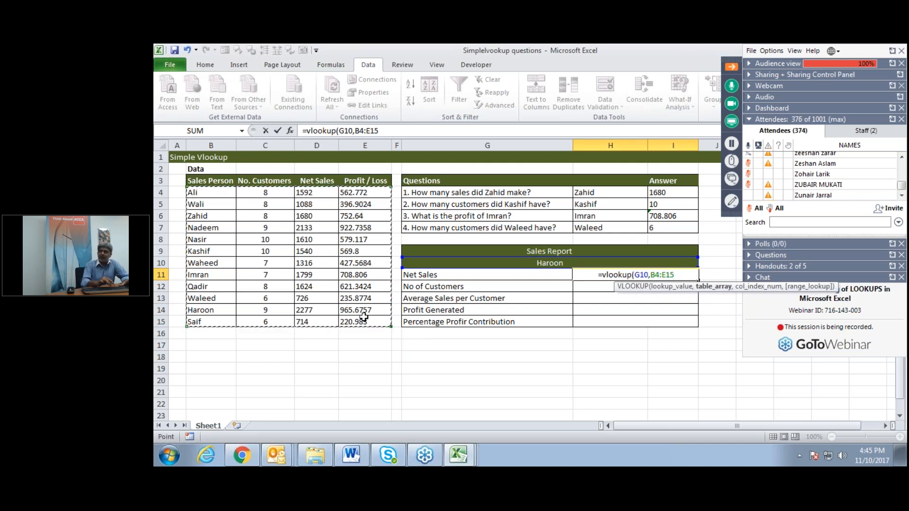
{"action": "type", "text": ","}
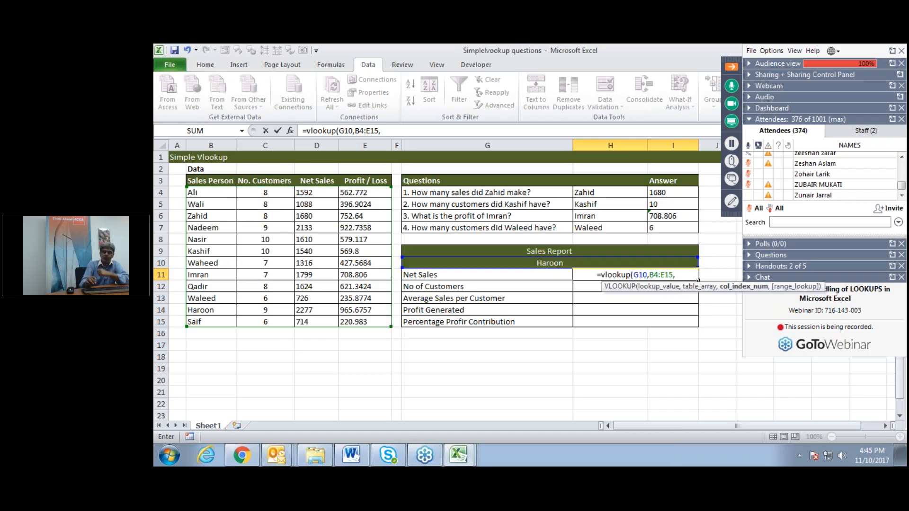
{"action": "type", "text": "3"}
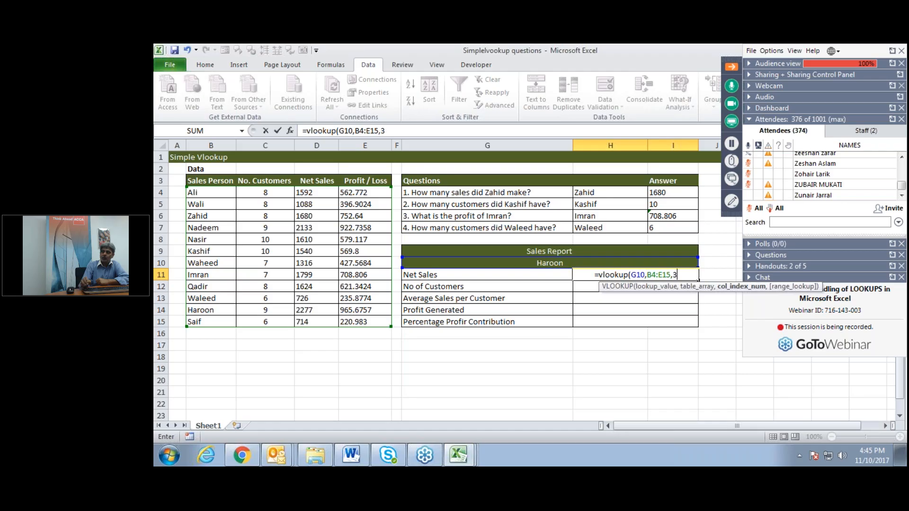
{"action": "type", "text": ","}
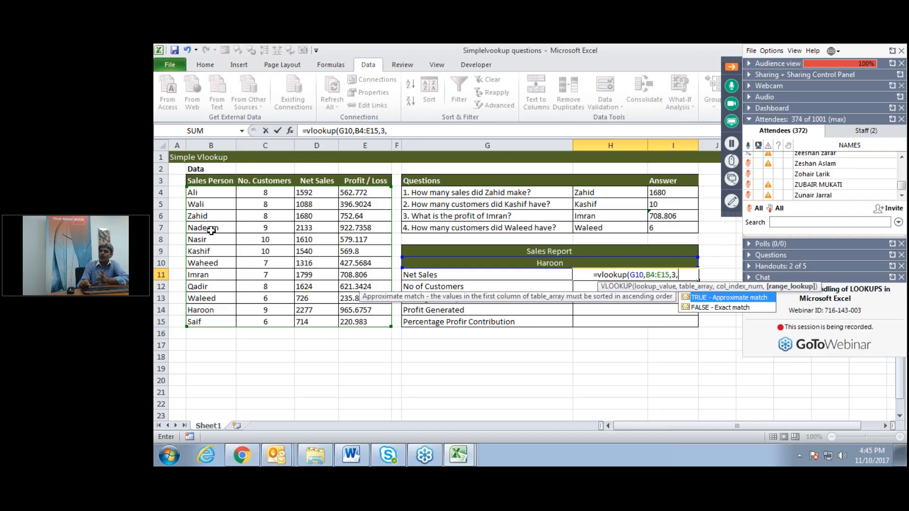
{"action": "type", "text": "0"}
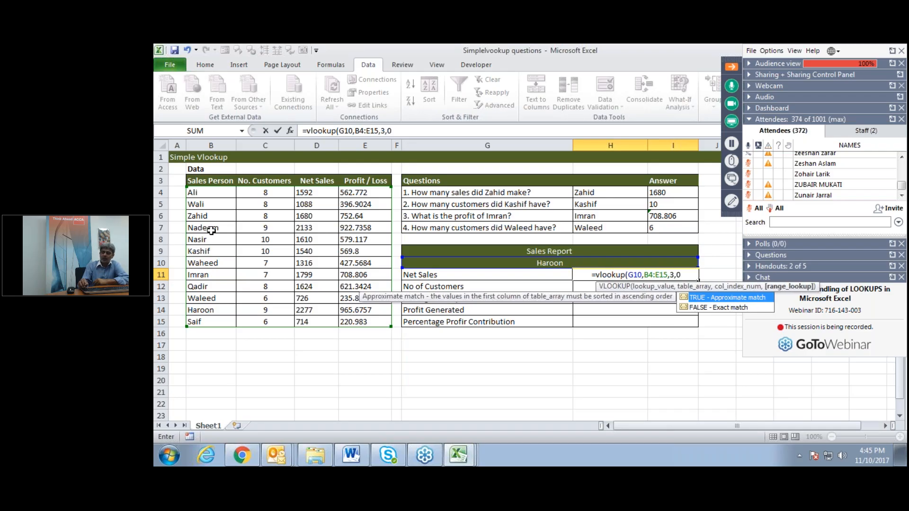
{"action": "key", "text": "Return"}
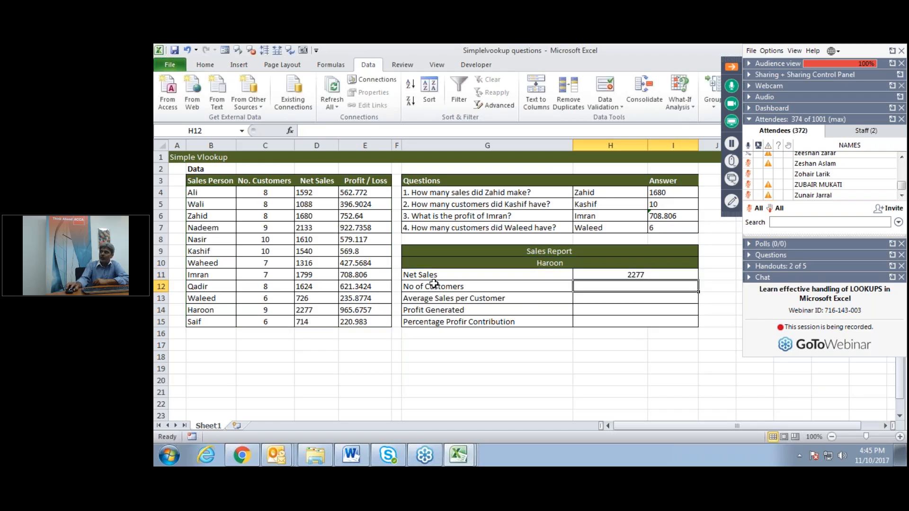
Step: Highlight the reported sales person's record in B14:E14 with a yellow fill
{"action": "left_click_drag", "start_coordinate": [216, 309], "coordinate": [355, 310]}
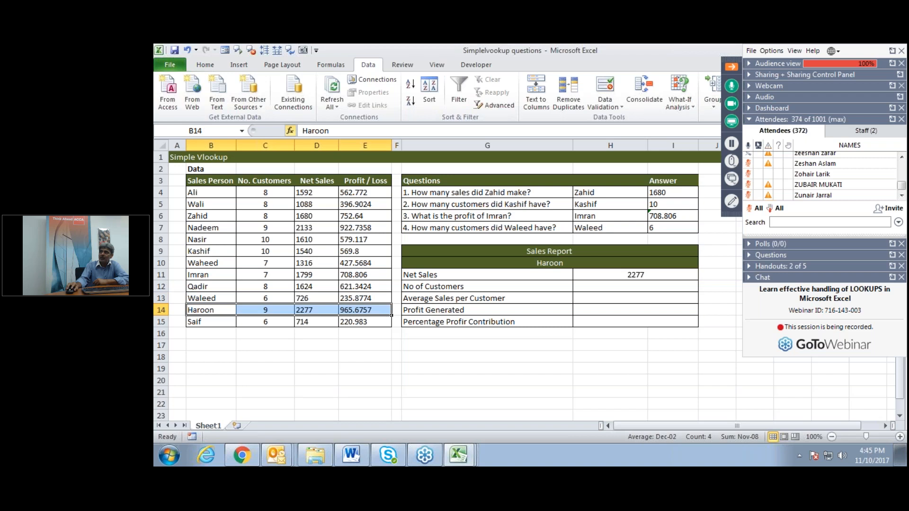
{"action": "left_click", "coordinate": [205, 65]}
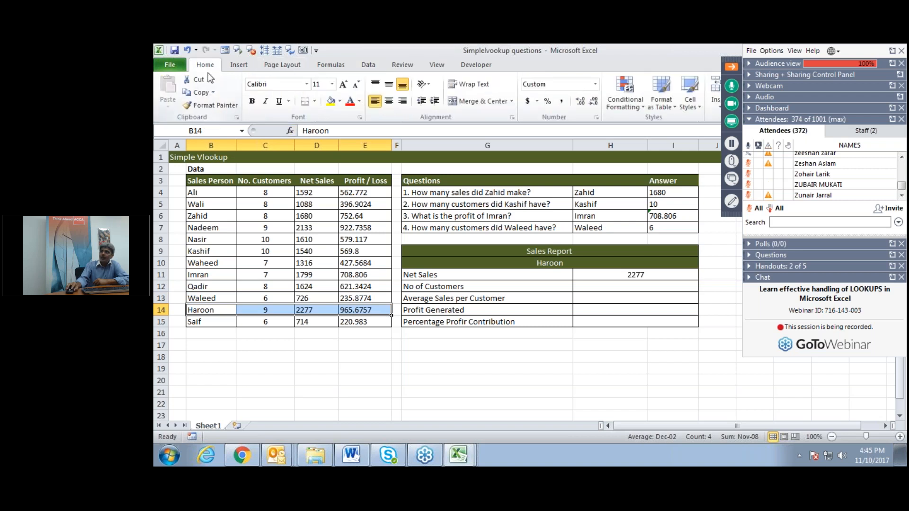
{"action": "left_click", "coordinate": [330, 104]}
{"action": "left_click", "coordinate": [362, 381]}
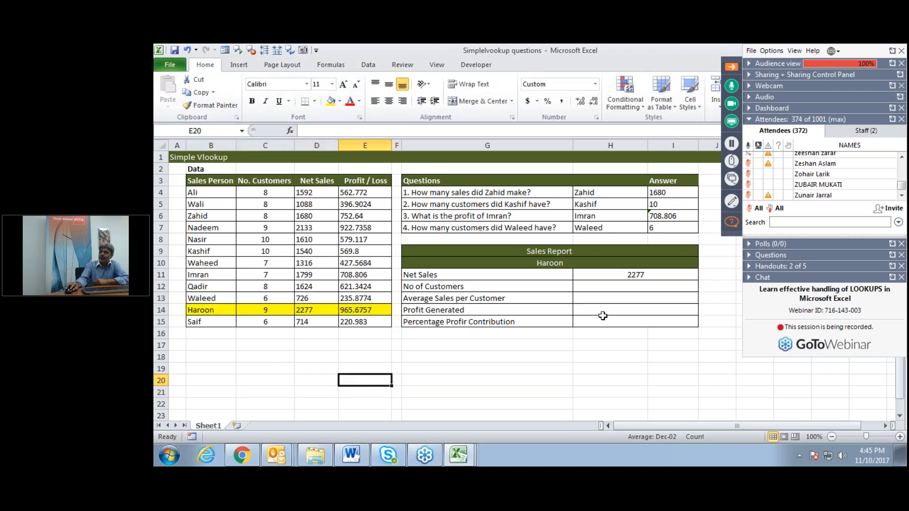
Step: Enter =vlookup(G10,B4:E15,2,0) in the No of Customers cell H12 of the Sales Report
{"action": "left_click", "coordinate": [608, 285]}
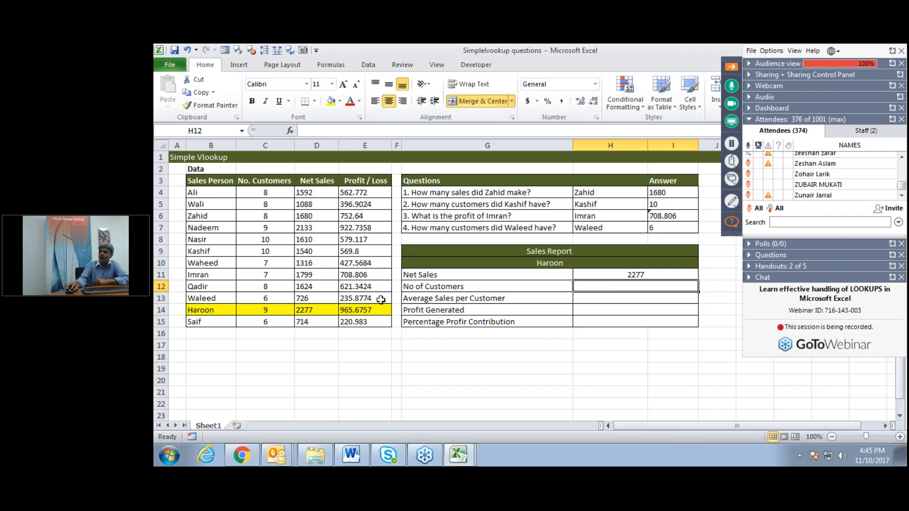
{"action": "type", "text": "=vlookup"}
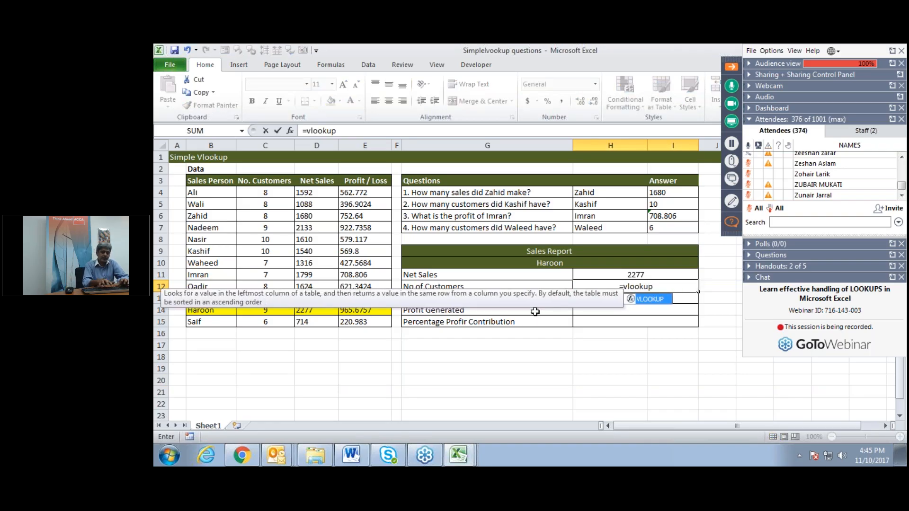
{"action": "type", "text": "("}
{"action": "left_click", "coordinate": [565, 261]}
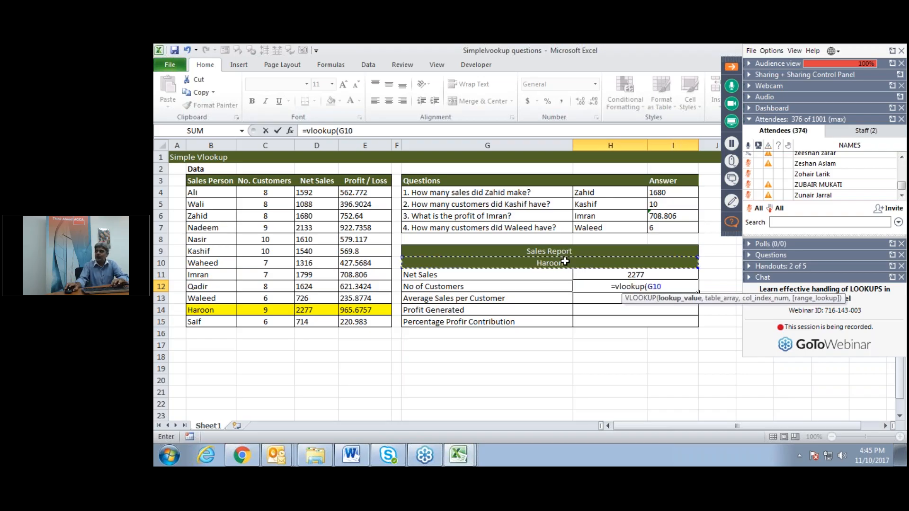
{"action": "type", "text": ","}
{"action": "left_click_drag", "start_coordinate": [218, 192], "coordinate": [360, 323]}
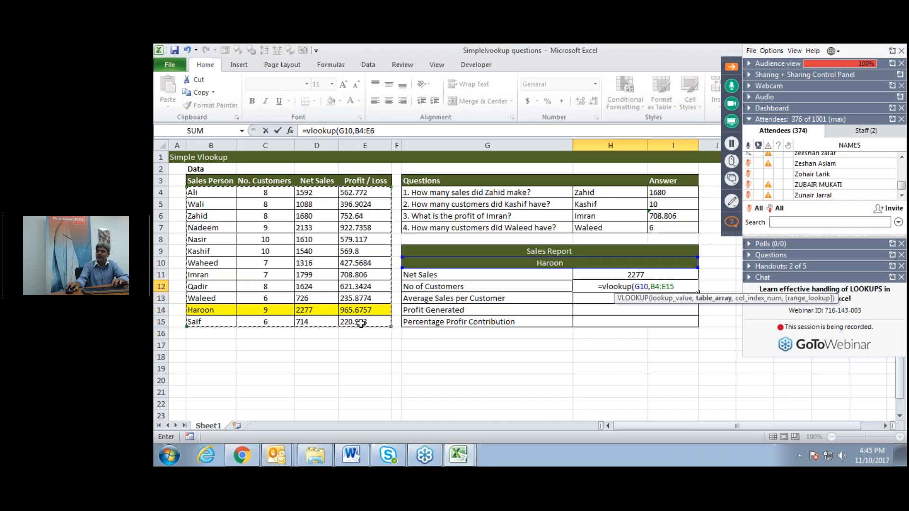
{"action": "type", "text": ","}
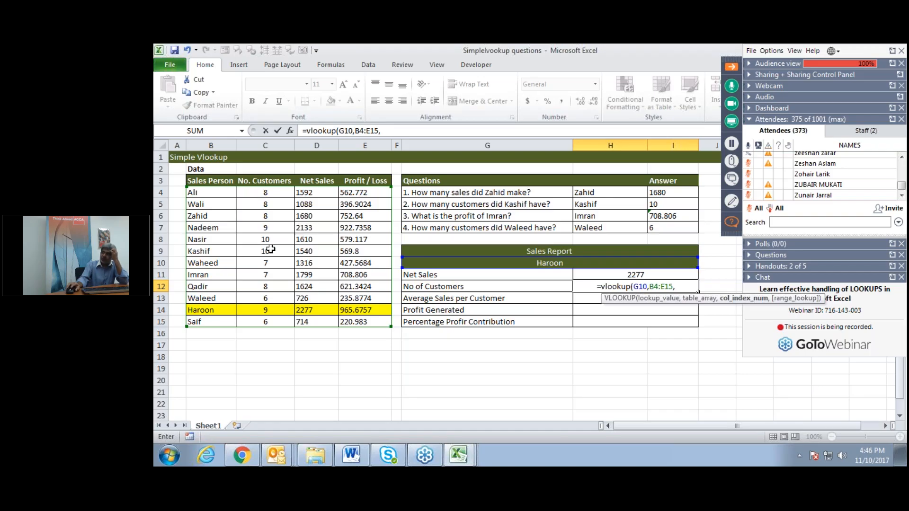
{"action": "type", "text": "2"}
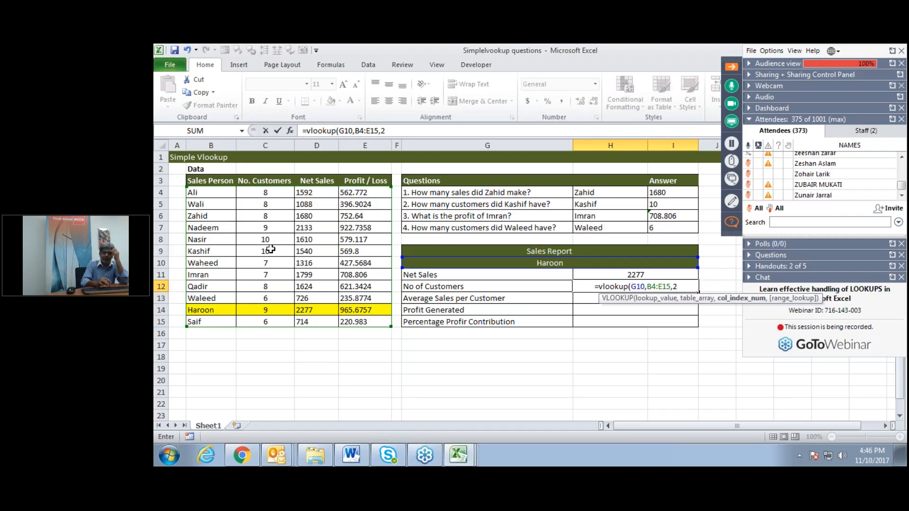
{"action": "type", "text": ",0"}
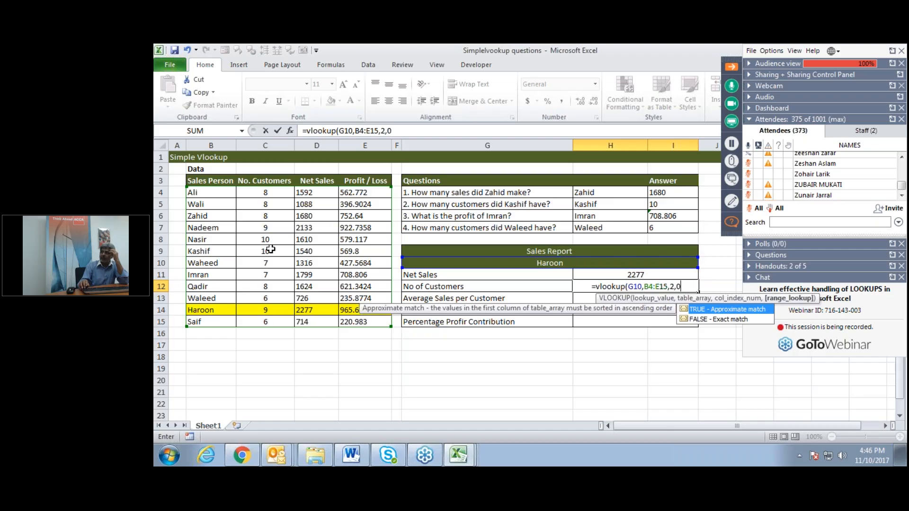
{"action": "key", "text": "Return"}
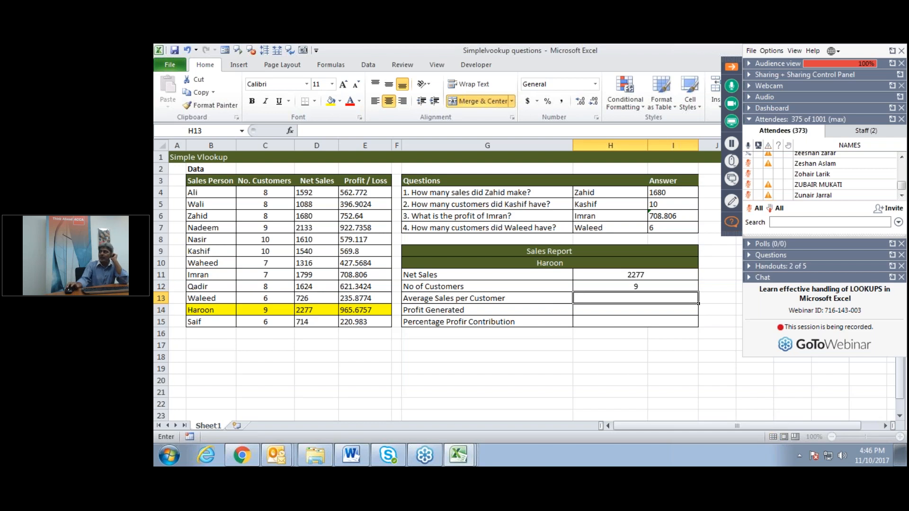
Step: Calculate Average Sales per Customer in H13 with =H11/H12, dividing net sales by the number of customers
{"action": "type", "text": "="}
{"action": "left_click", "coordinate": [610, 273]}
{"action": "type", "text": "/"}
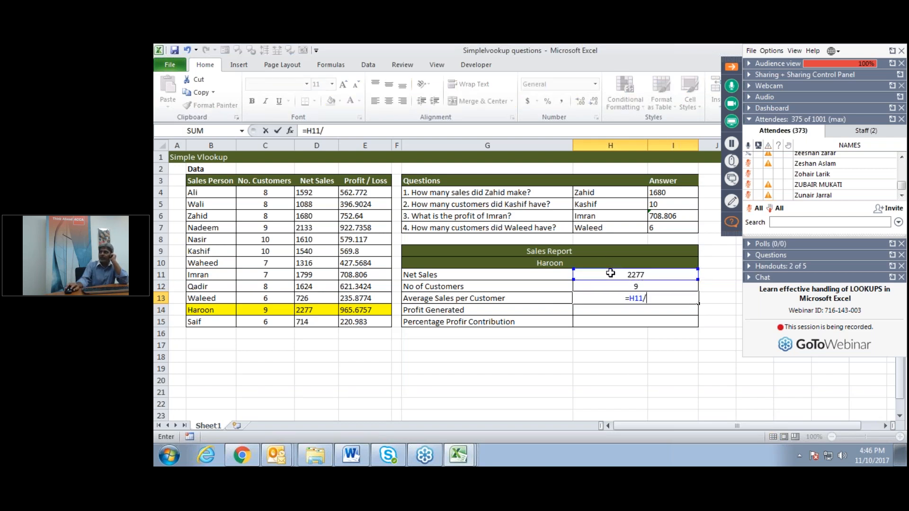
{"action": "left_click", "coordinate": [610, 284]}
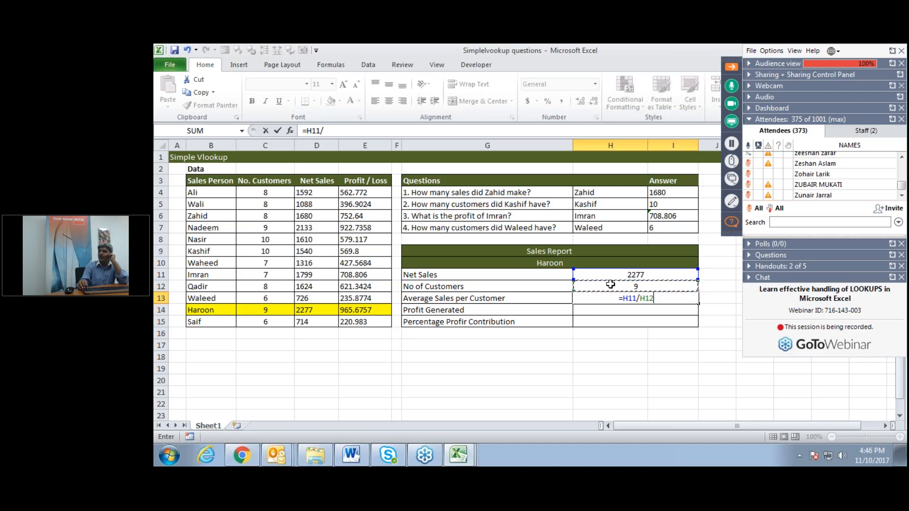
{"action": "key", "text": "Return"}
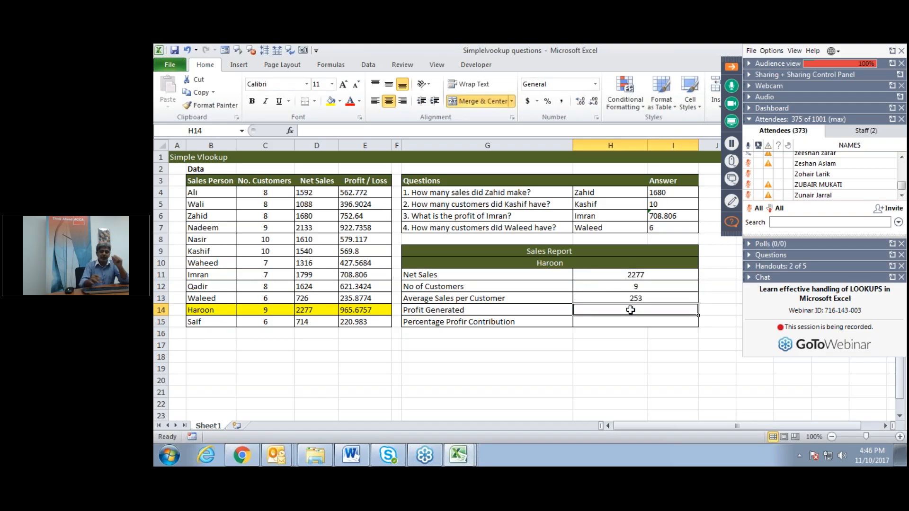
Step: Enter =vlookup(G10,B4:E15,4,0) in the Profit Generated cell H14 of the Sales Report
{"action": "type", "text": "=vlookup"}
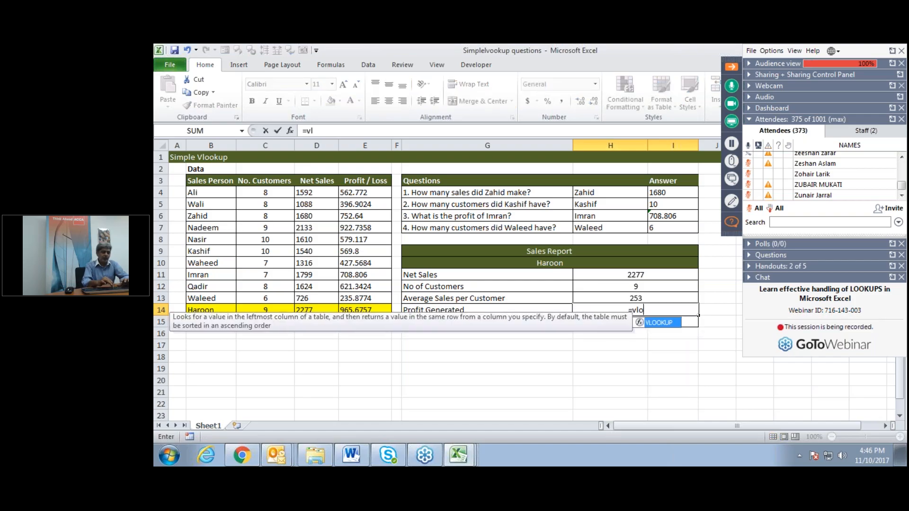
{"action": "type", "text": "("}
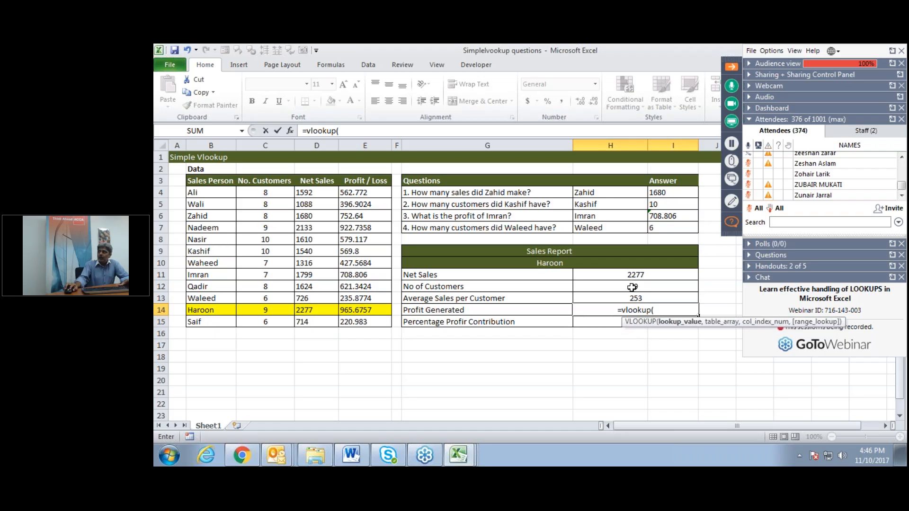
{"action": "left_click", "coordinate": [578, 263]}
{"action": "type", "text": ","}
{"action": "left_click_drag", "start_coordinate": [206, 192], "coordinate": [365, 318]}
{"action": "type", "text": ","}
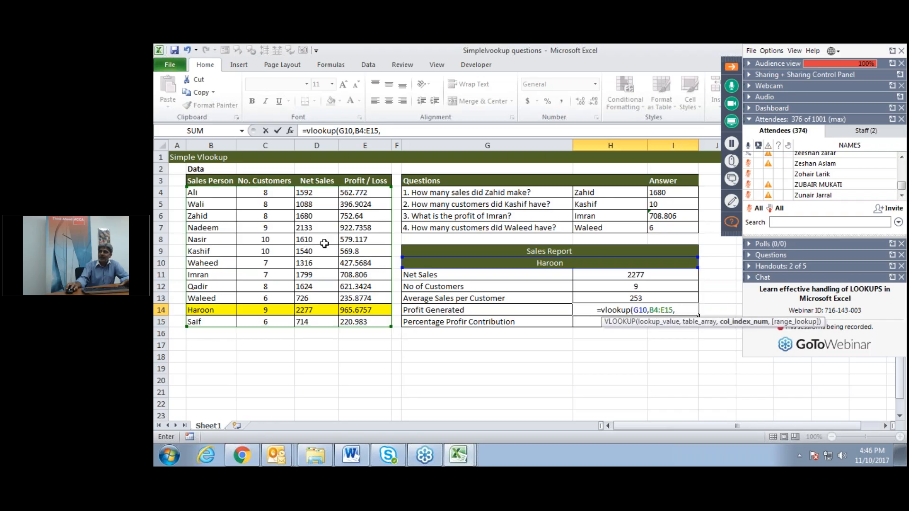
{"action": "type", "text": "4,0"}
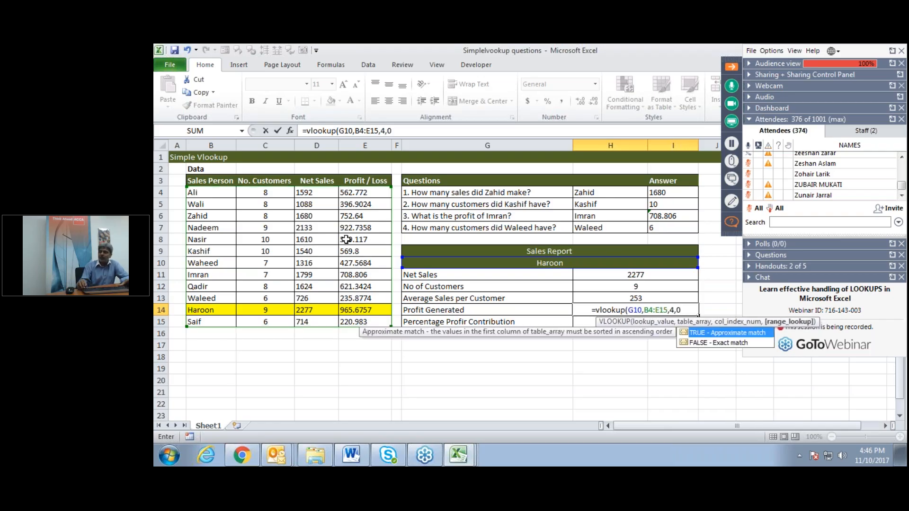
{"action": "key", "text": "Return"}
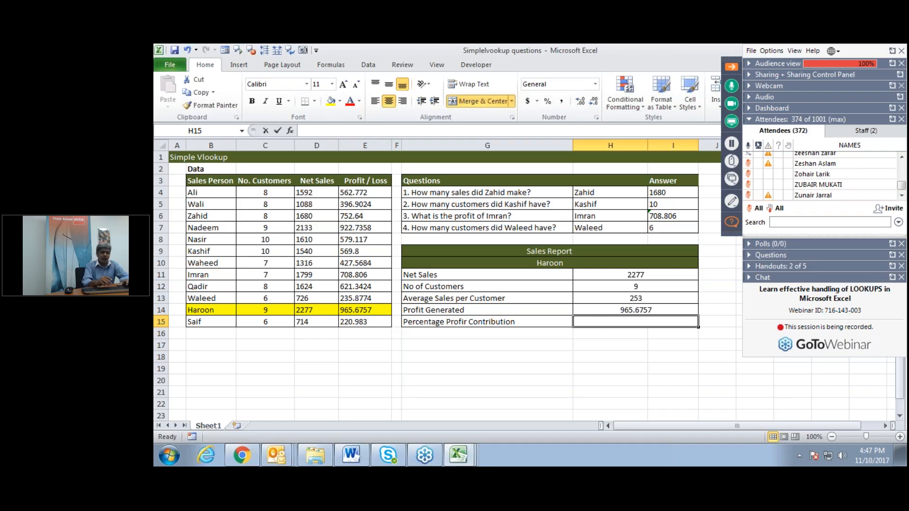
Step: Enter =sum(E4:E15)/H14*100 in the Percentage Profir Contribution cell H15
{"action": "type", "text": "=sum("}
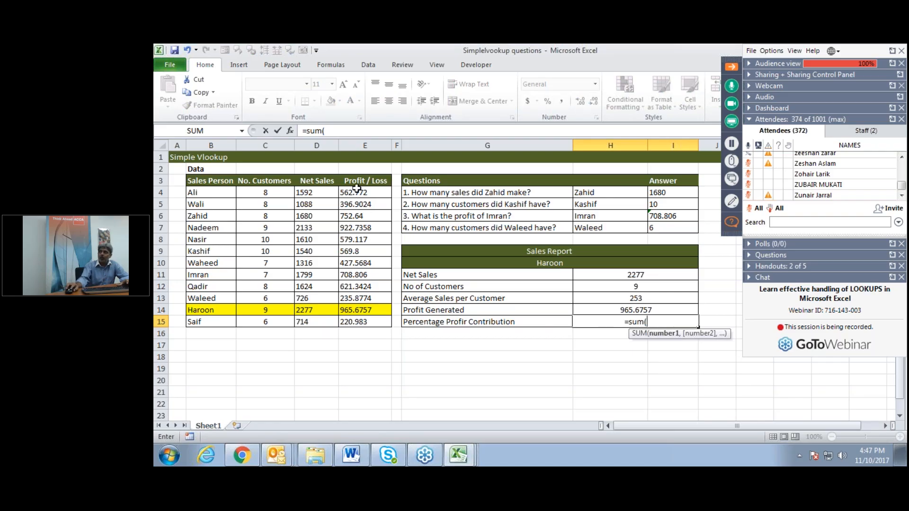
{"action": "left_click_drag", "start_coordinate": [360, 192], "coordinate": [366, 320]}
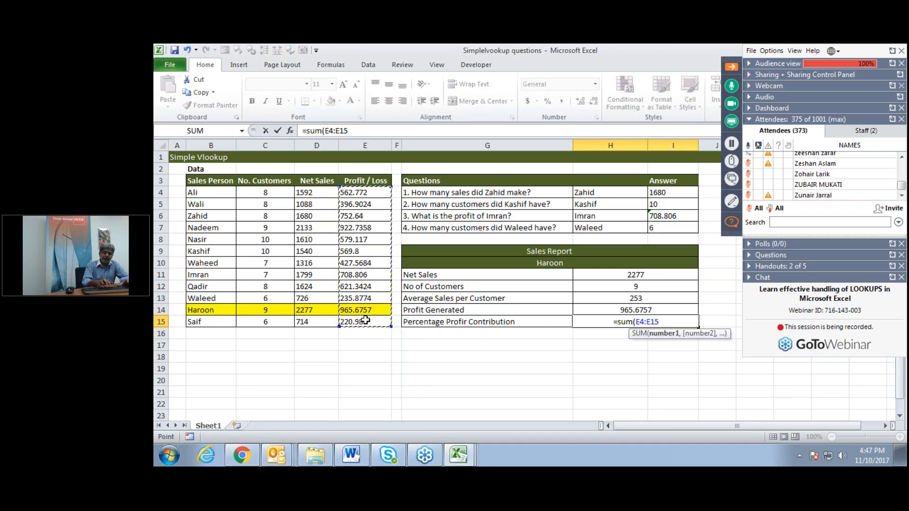
{"action": "type", "text": ")/"}
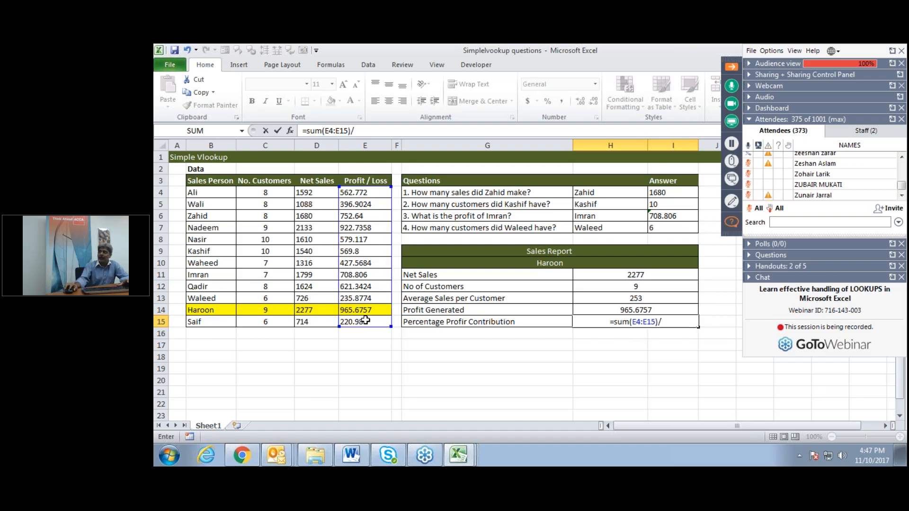
{"action": "left_click", "coordinate": [652, 311]}
{"action": "type", "text": "*100"}
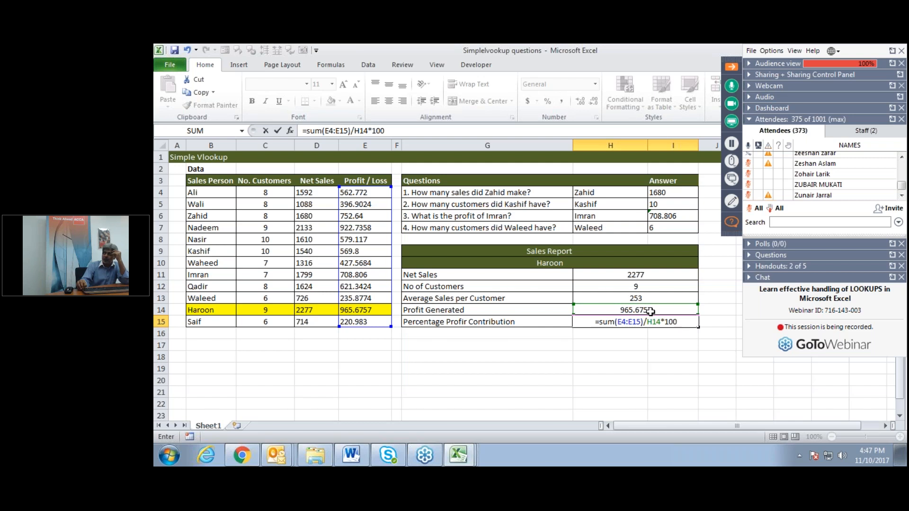
{"action": "key", "text": "Return"}
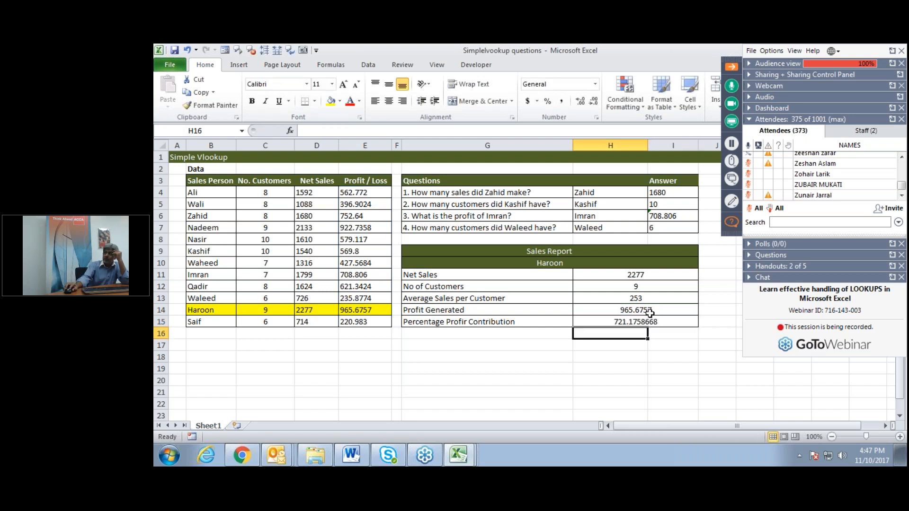
Step: Open the Percentage Profir Contribution formula in H15 for editing and check its cell references
{"action": "left_click", "coordinate": [643, 323]}
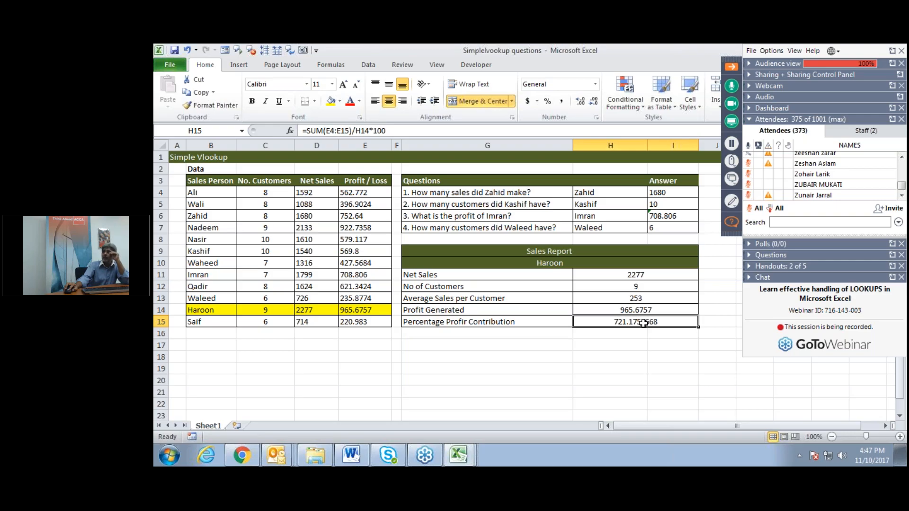
{"action": "double_click", "coordinate": [644, 323]}
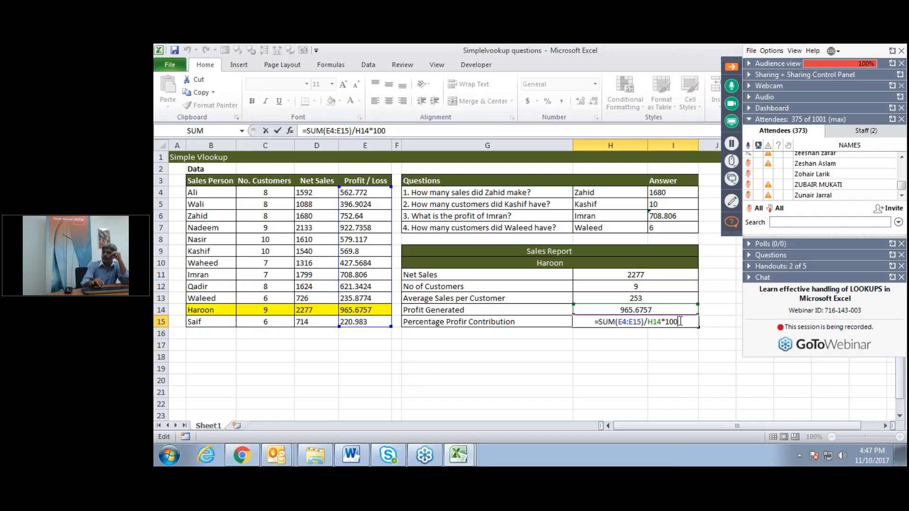
{"action": "key", "text": "ctrl+Return"}
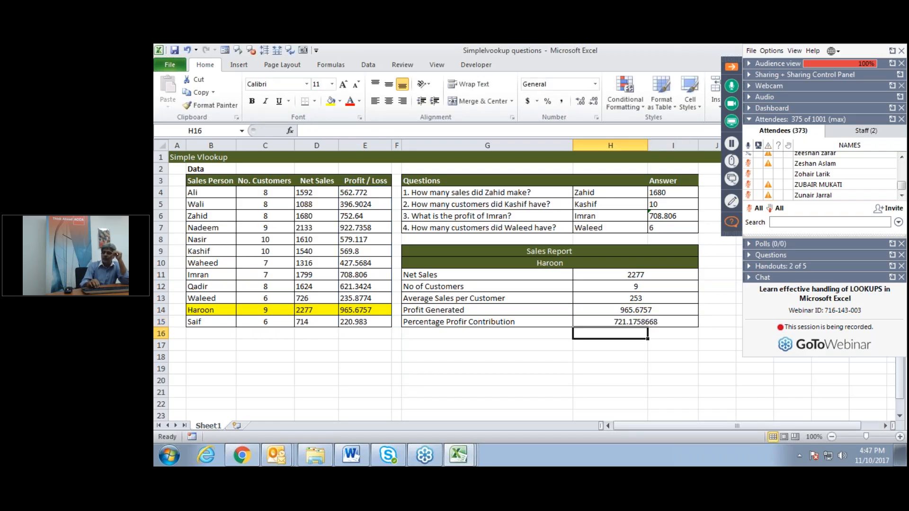
{"action": "double_click", "coordinate": [683, 322]}
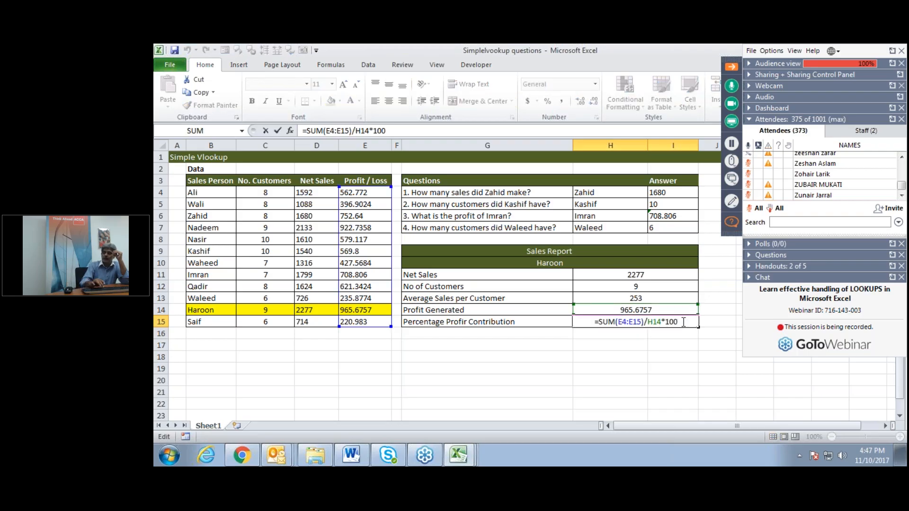
Step: Remove the multiplication by 100 from the percentage profit contribution formula, leaving =SUM(E4:E15)/H14
{"action": "key", "text": "BackSpace"}
{"action": "key", "text": "BackSpace"}
{"action": "key", "text": "BackSpace"}
{"action": "key", "text": "BackSpace"}
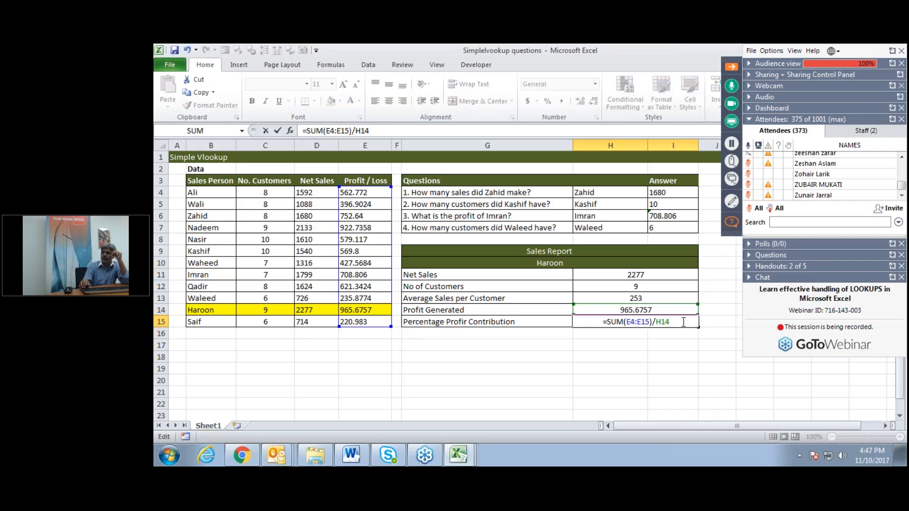
{"action": "key", "text": "Return"}
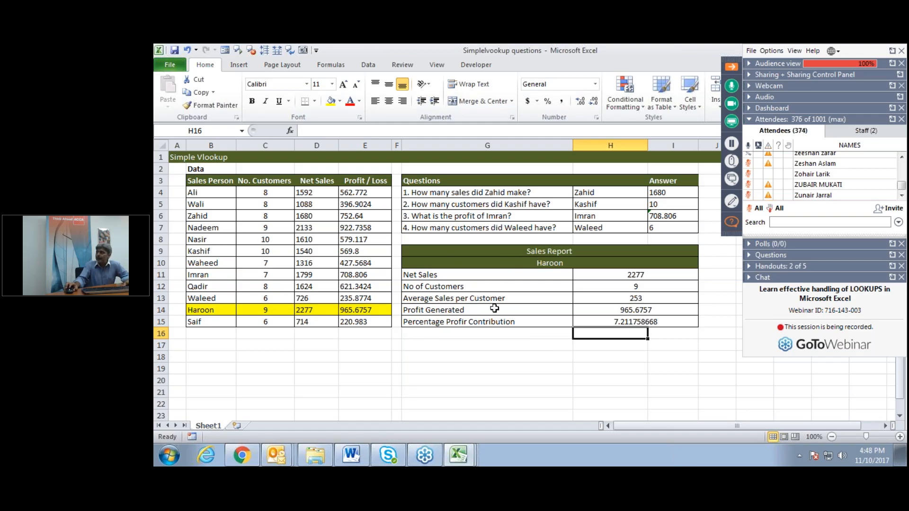
Step: Switch to the For Practice workbook and select cell G16 on sheet ex1
{"action": "left_click", "coordinate": [461, 450]}
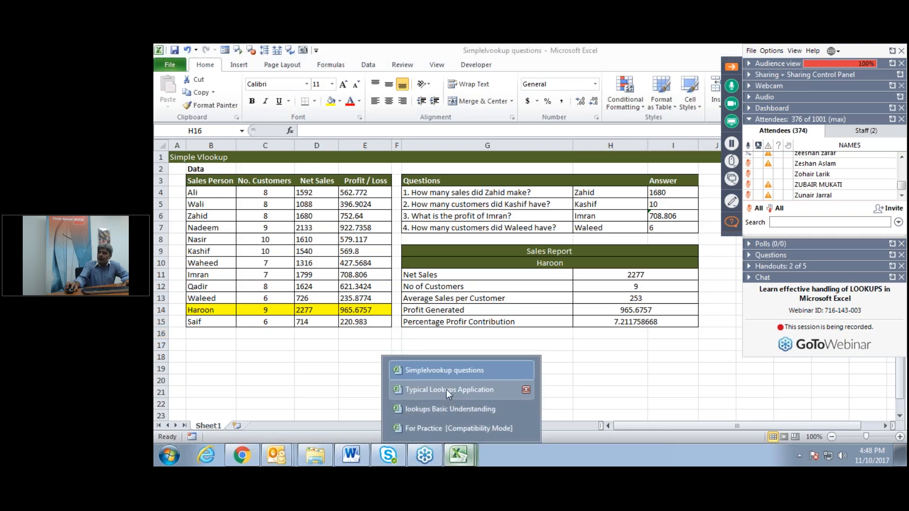
{"action": "left_click", "coordinate": [447, 390]}
{"action": "left_click", "coordinate": [458, 454]}
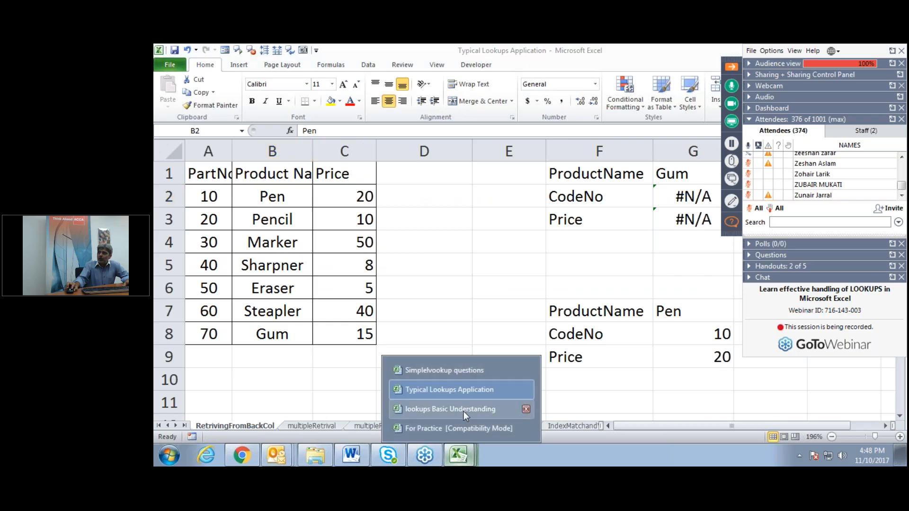
{"action": "left_click", "coordinate": [466, 428]}
{"action": "left_click", "coordinate": [432, 353]}
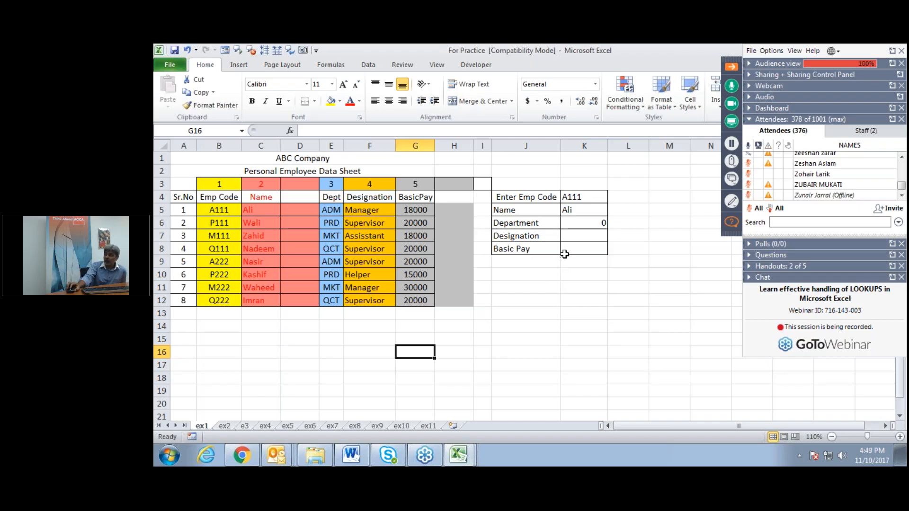
Step: Delete the blank column D beside the Name column in the Personal Employee Data Sheet
{"action": "left_click", "coordinate": [299, 145]}
{"action": "right_click", "coordinate": [300, 145]}
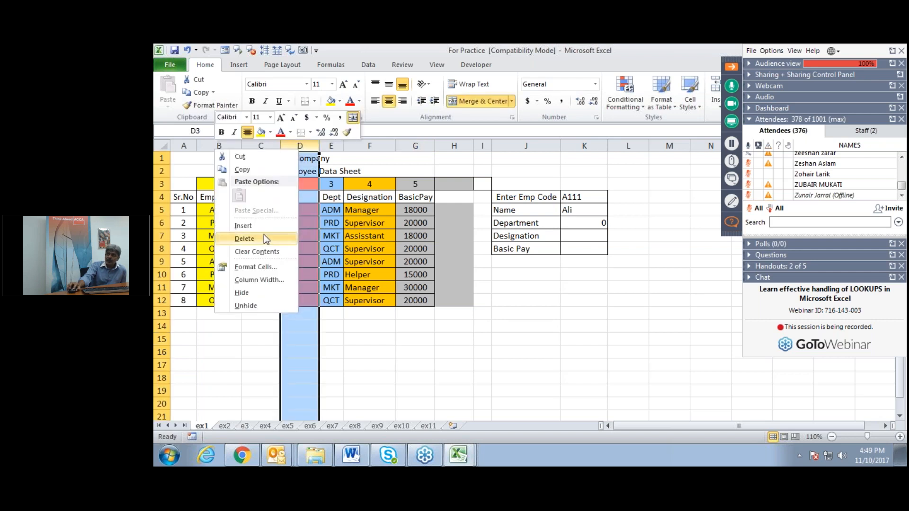
{"action": "left_click", "coordinate": [263, 237]}
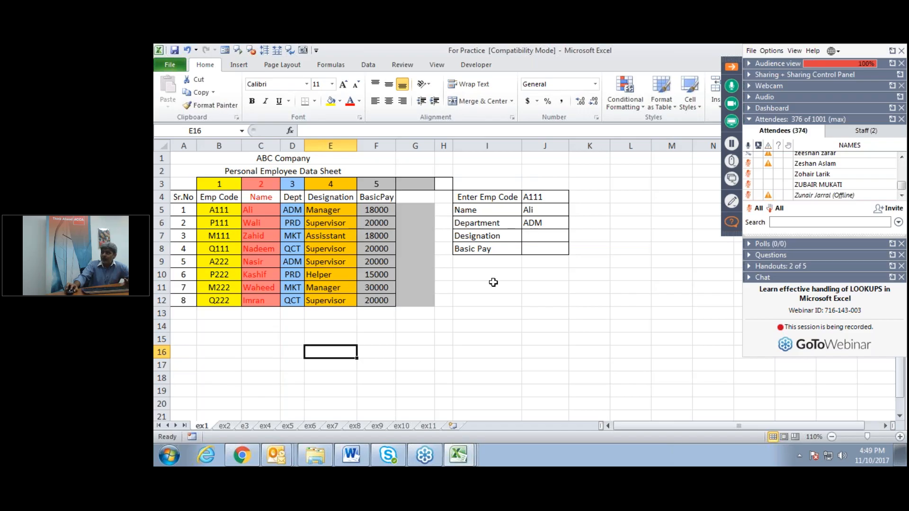
Step: Open the UnderstandingINDEX&MATCH sheet in the lookups Basic Understanding workbook
{"action": "left_click", "coordinate": [459, 454]}
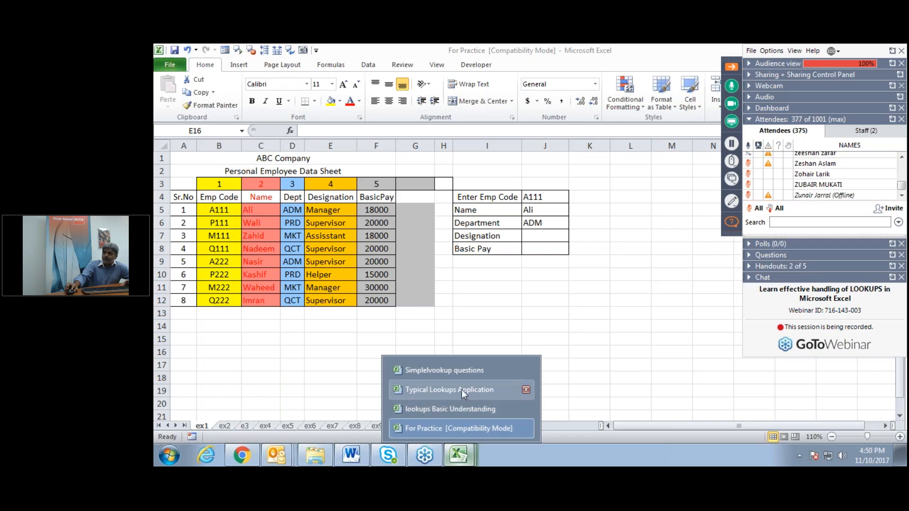
{"action": "left_click", "coordinate": [464, 427]}
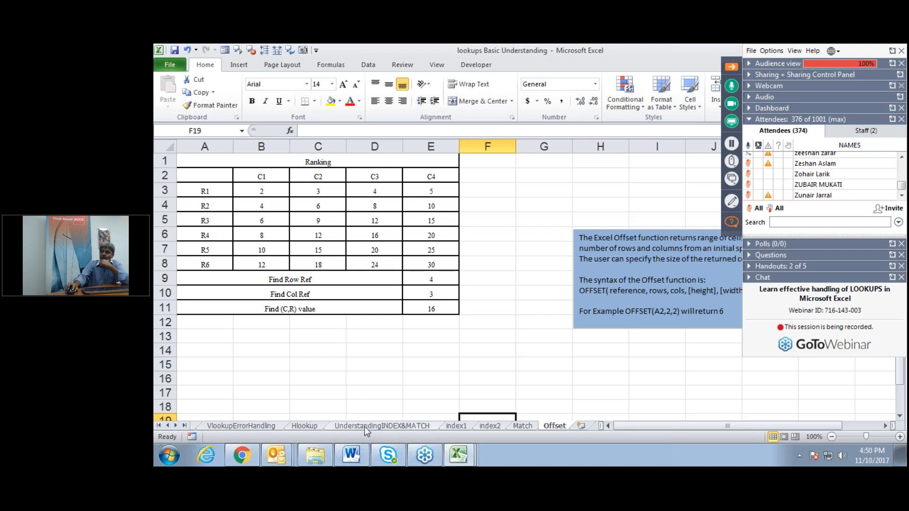
{"action": "left_click", "coordinate": [364, 427]}
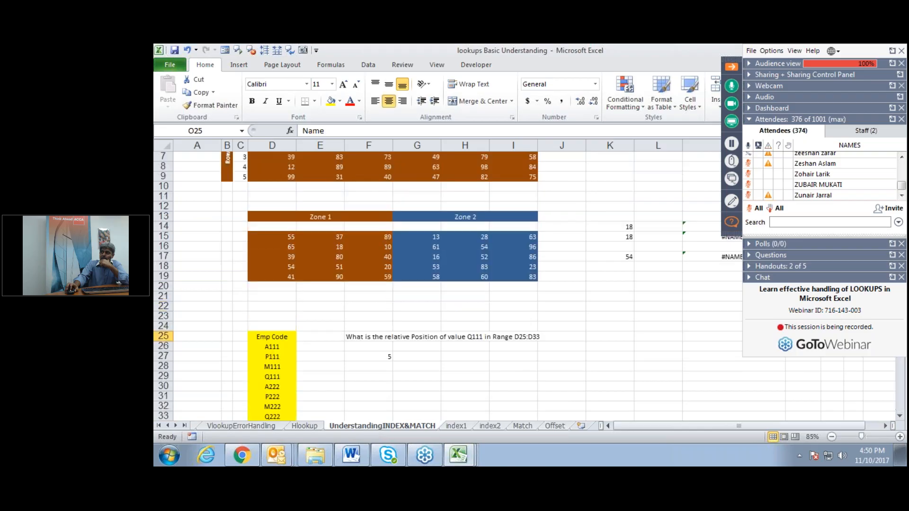
Step: Examine the sheet's tables, highlighting the data range D5:I9 and the cell at row 3, column 2 of it
{"action": "scroll", "coordinate": [381, 412], "scroll_direction": "up", "scroll_amount": 2}
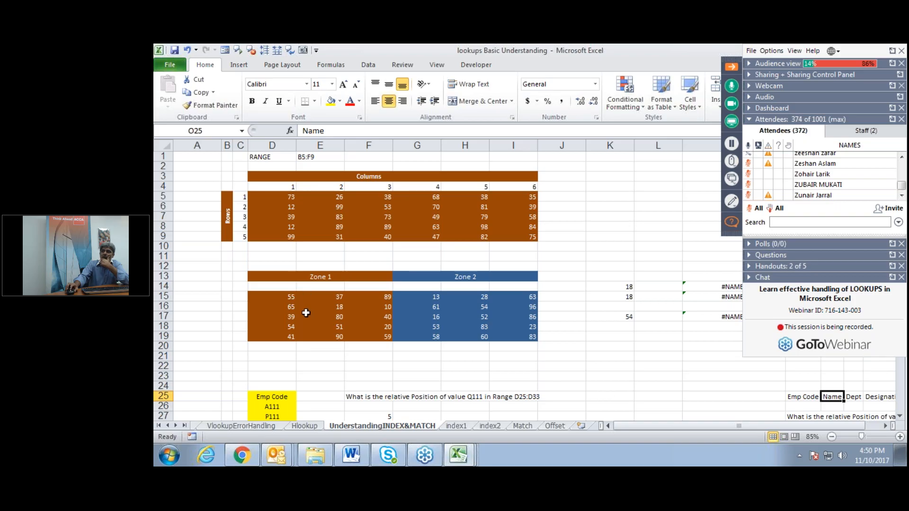
{"action": "scroll", "coordinate": [305, 312], "scroll_direction": "down", "scroll_amount": 4}
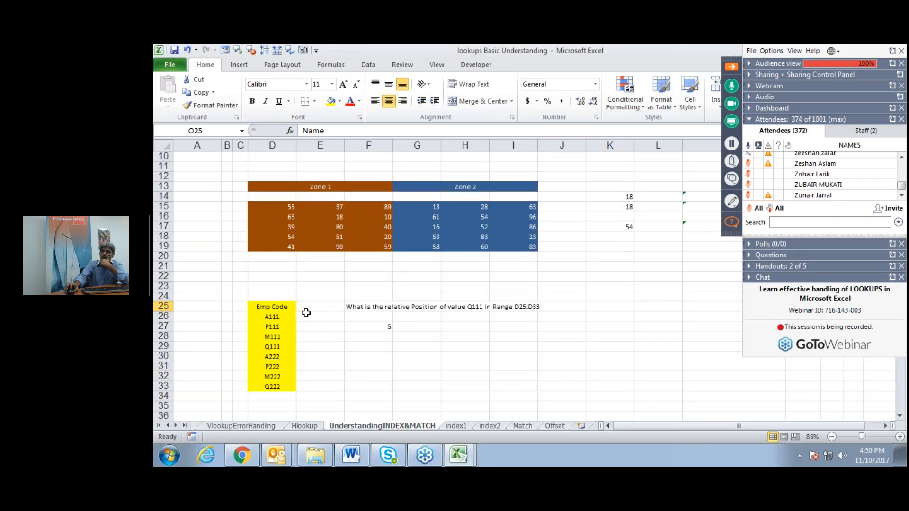
{"action": "scroll", "coordinate": [306, 313], "scroll_direction": "up", "scroll_amount": 4}
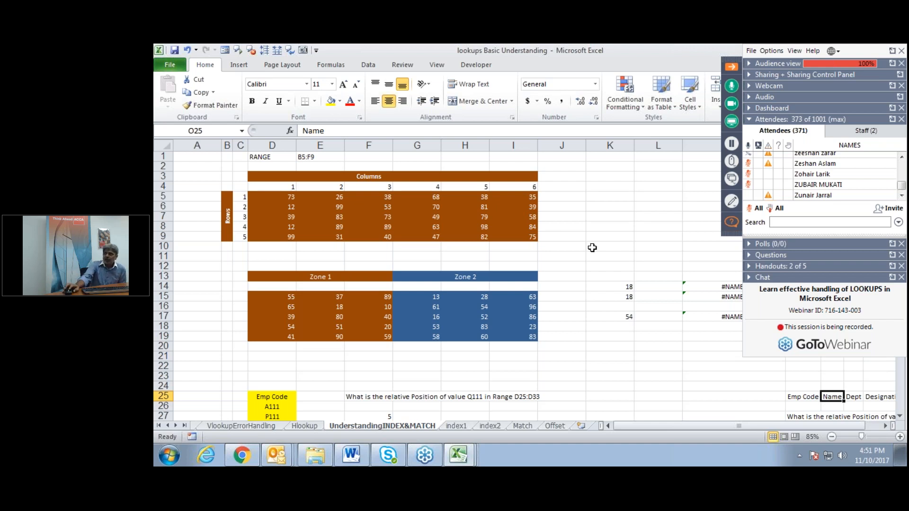
{"action": "left_click_drag", "start_coordinate": [270, 197], "coordinate": [509, 238]}
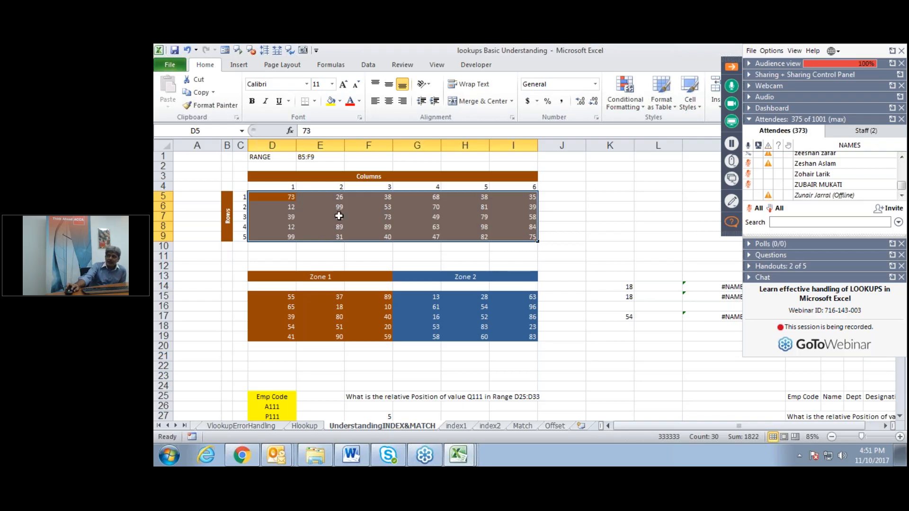
{"action": "left_click", "coordinate": [338, 216]}
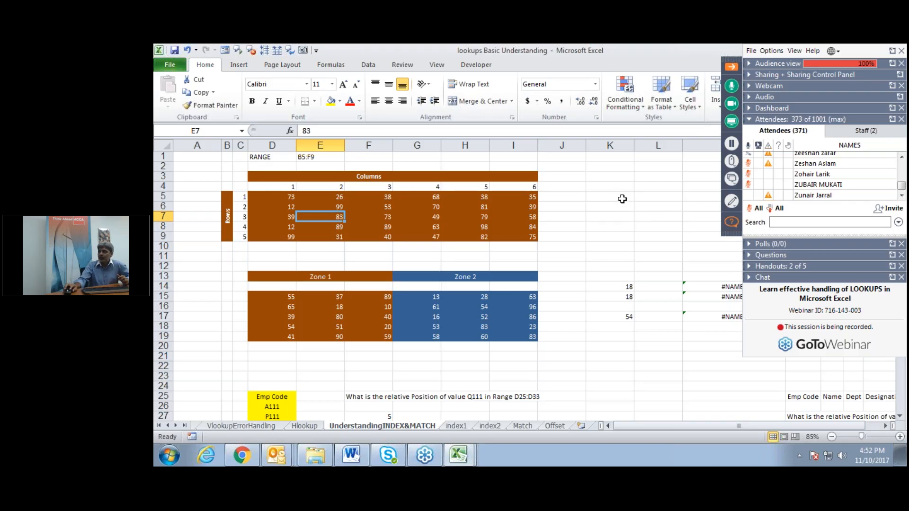
{"action": "left_click", "coordinate": [608, 188]}
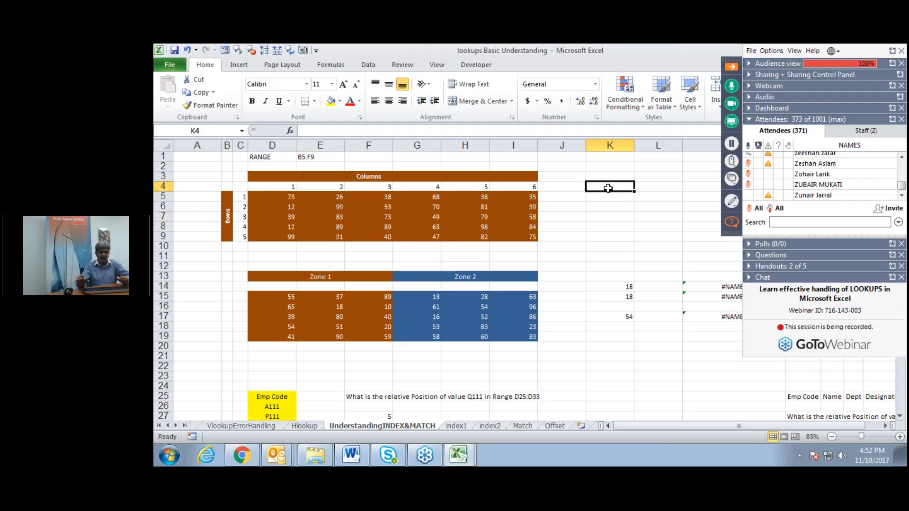
{"action": "type", "text": "="}
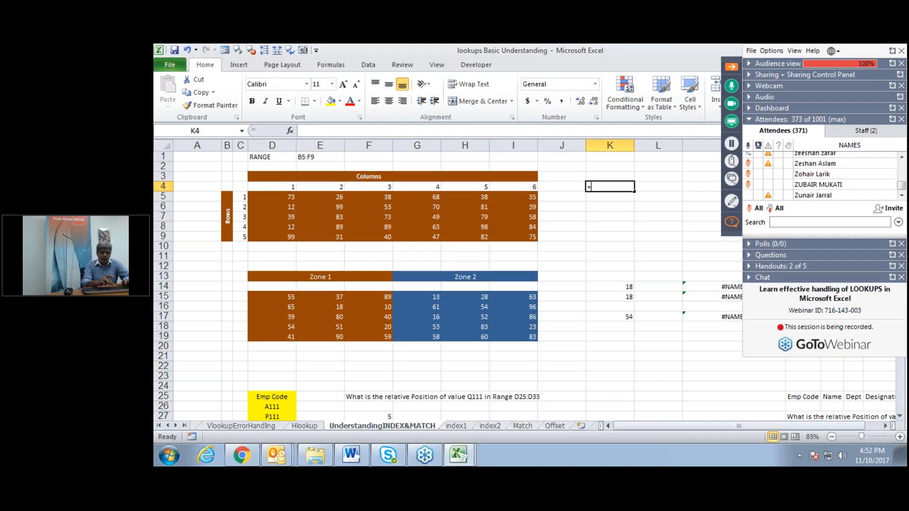
{"action": "type", "text": "in"}
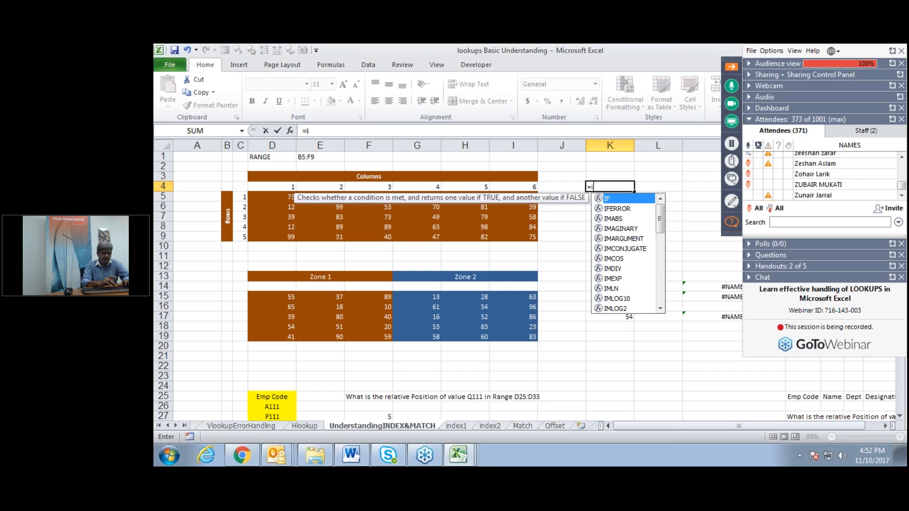
{"action": "type", "text": "dex"}
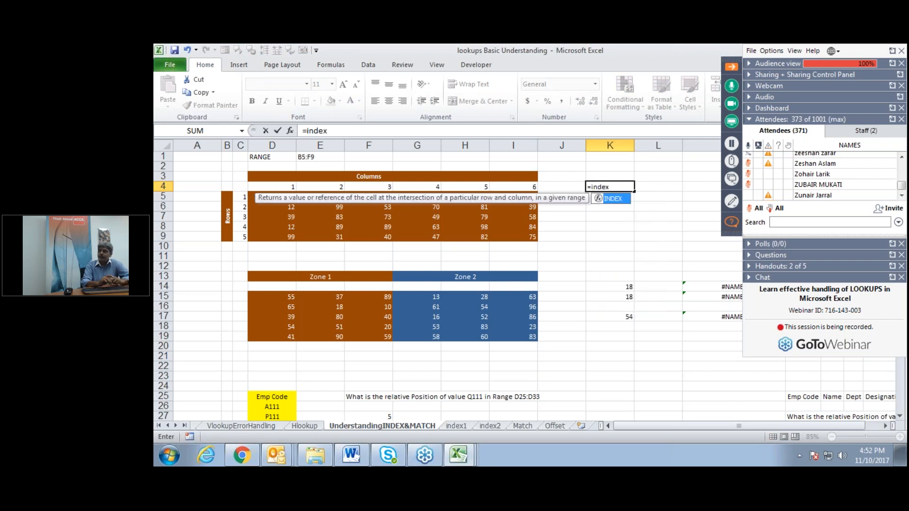
{"action": "key", "text": "Tab"}
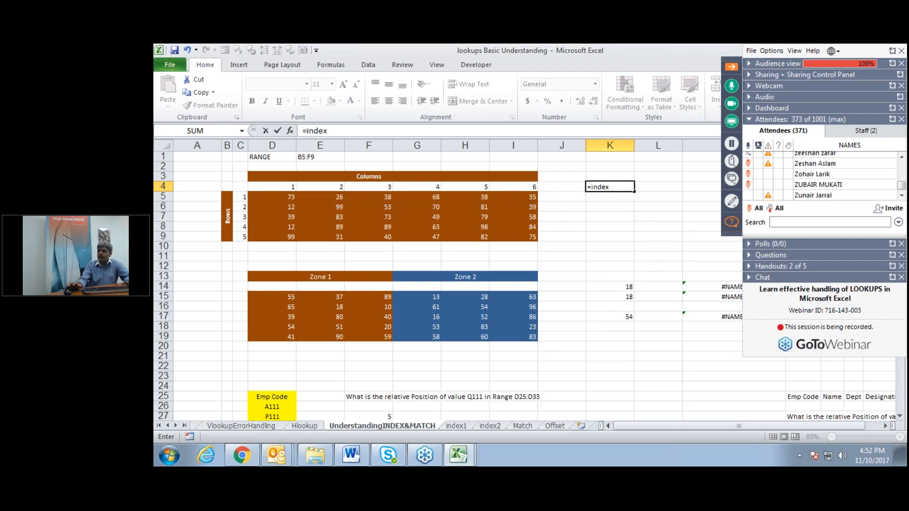
{"action": "key", "text": "Escape"}
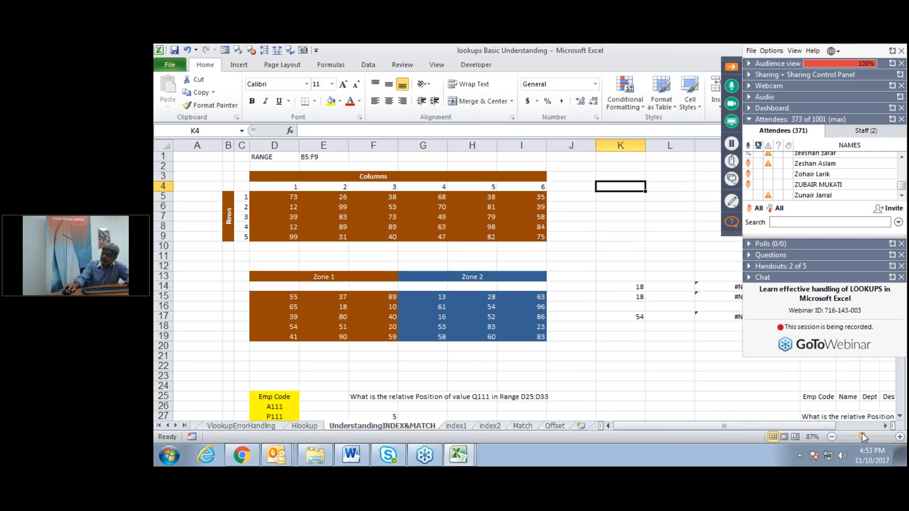
Step: Enter =INDEX(D5:I9,3,2) in cell K4 to retrieve the value at row 3, column 2, and review the formula's arguments
{"action": "left_click_drag", "start_coordinate": [862, 435], "coordinate": [865, 436]}
{"action": "scroll", "coordinate": [275, 343], "scroll_direction": "up", "scroll_amount": 1}
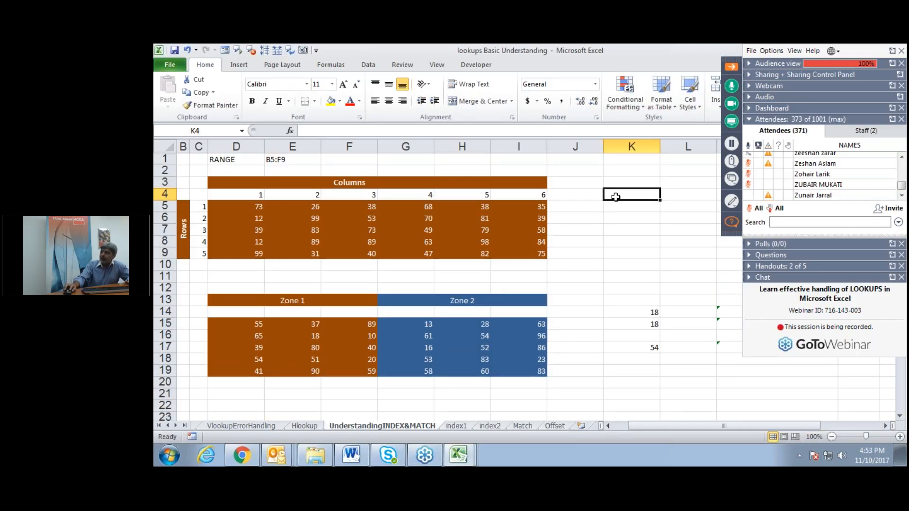
{"action": "type", "text": "="}
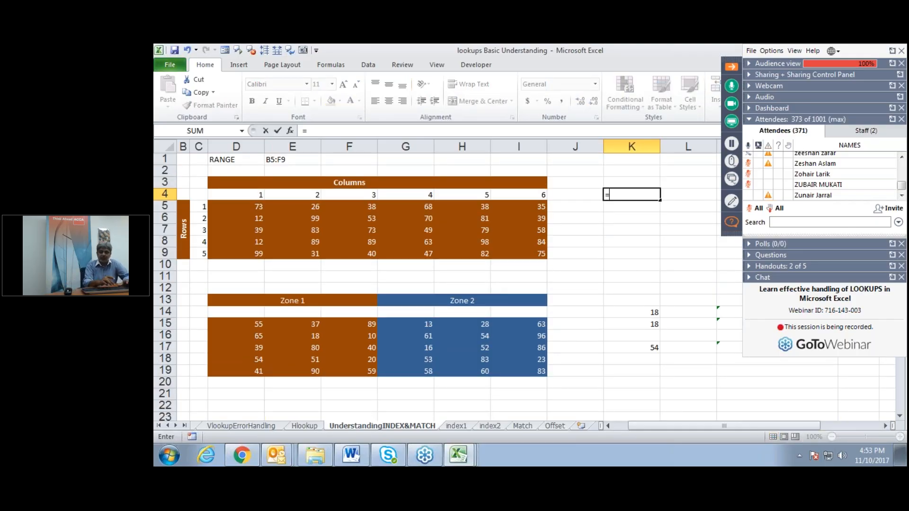
{"action": "type", "text": "index("}
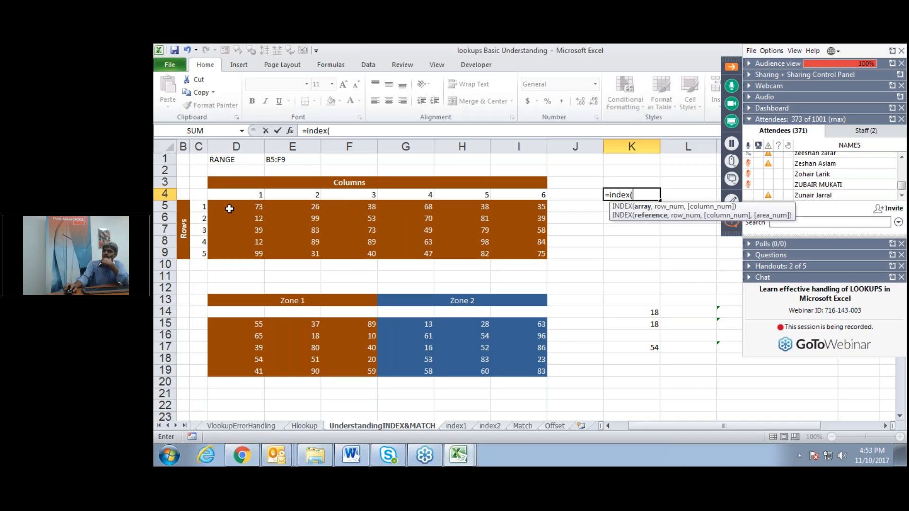
{"action": "left_click_drag", "start_coordinate": [223, 206], "coordinate": [520, 256]}
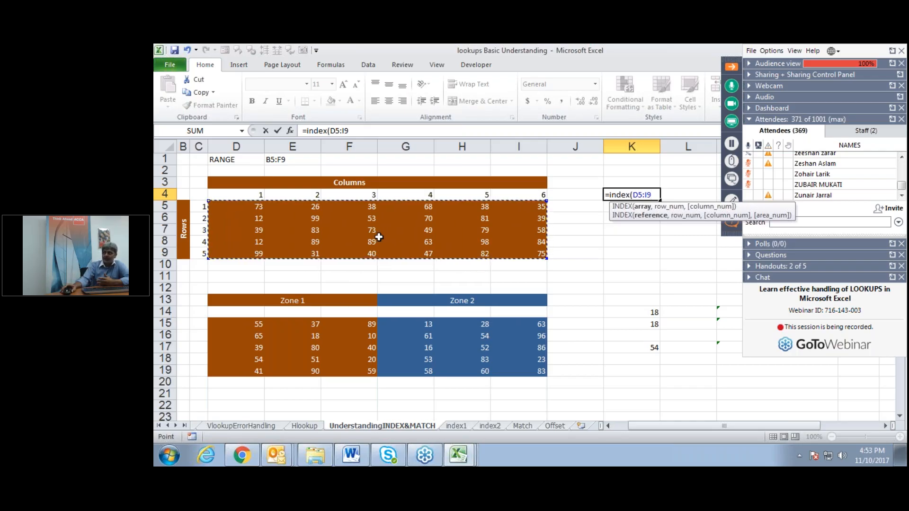
{"action": "type", "text": ","}
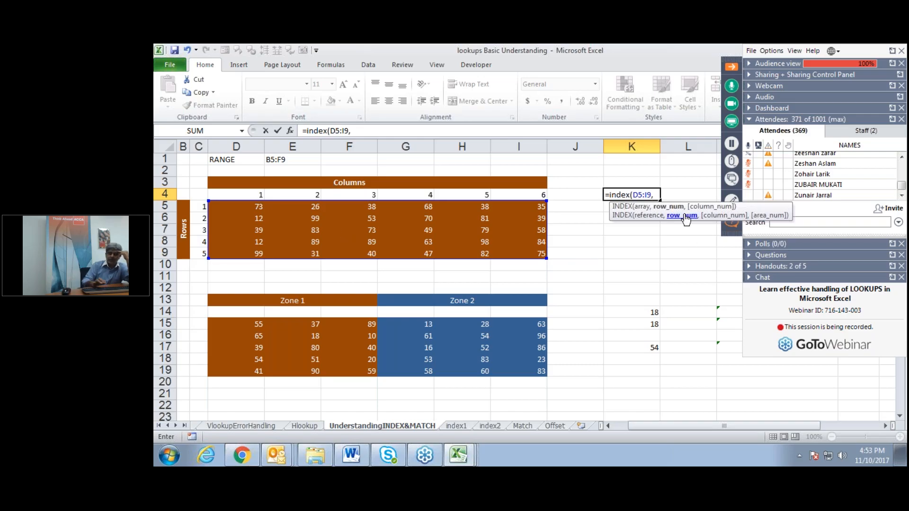
{"action": "type", "text": "3"}
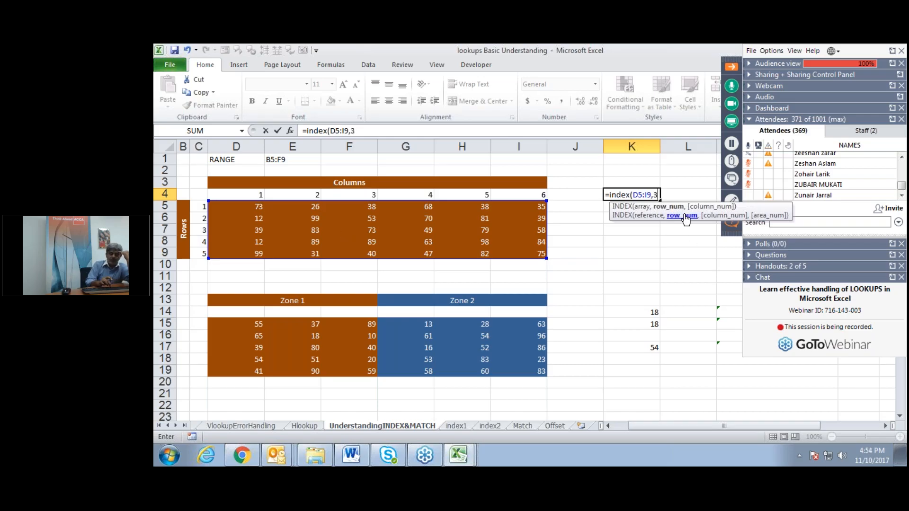
{"action": "type", "text": ","}
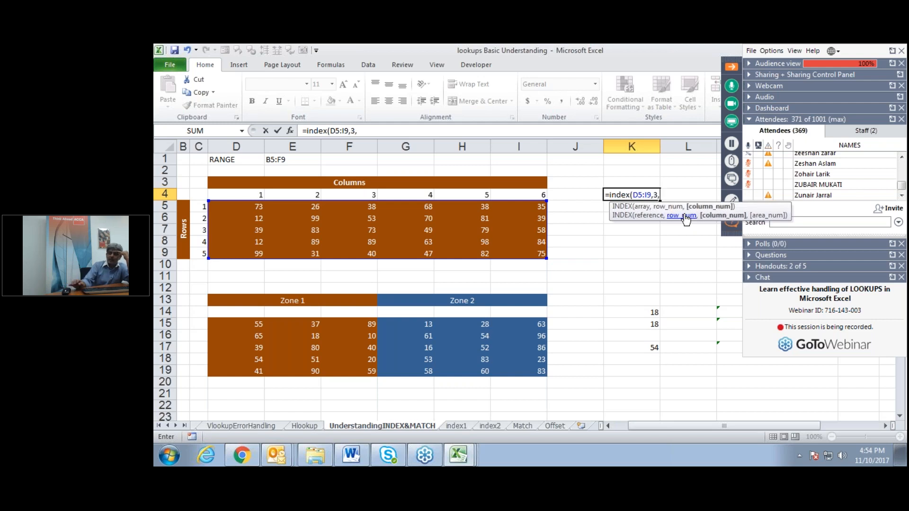
{"action": "type", "text": "2"}
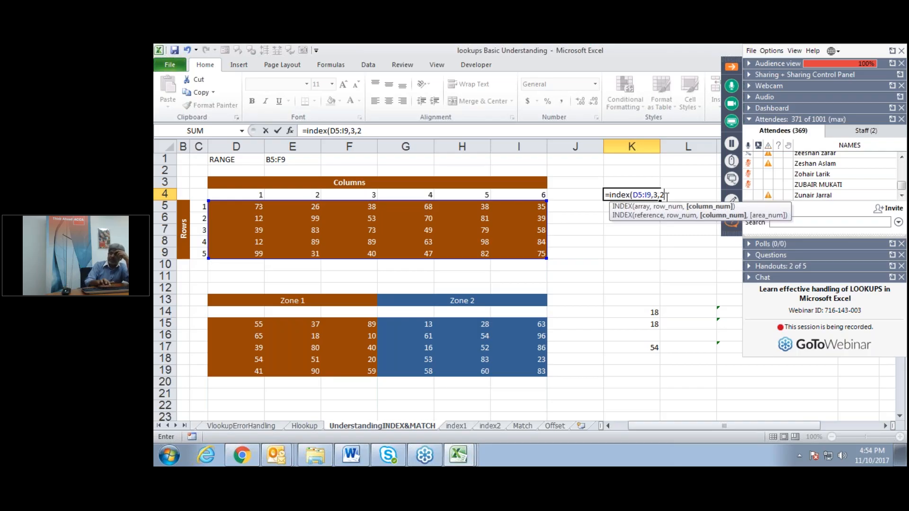
{"action": "type", "text": ")"}
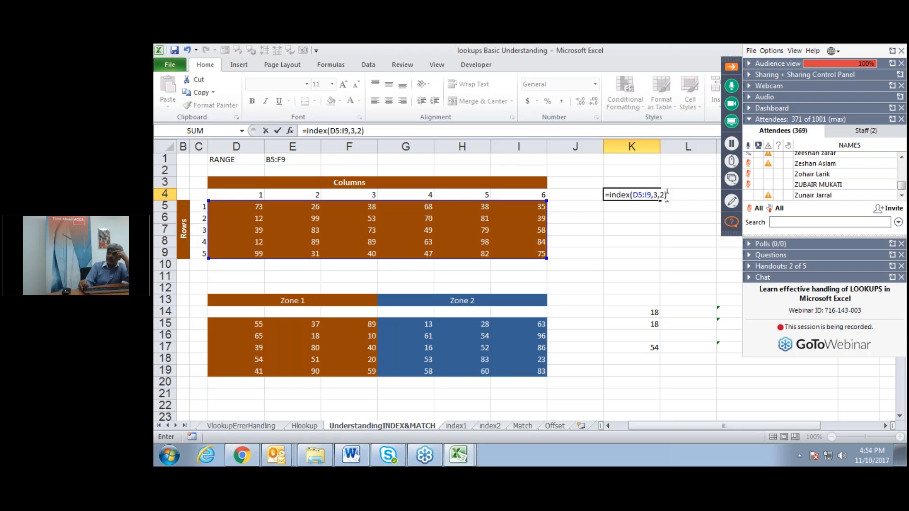
{"action": "key", "text": "Return"}
{"action": "double_click", "coordinate": [636, 192]}
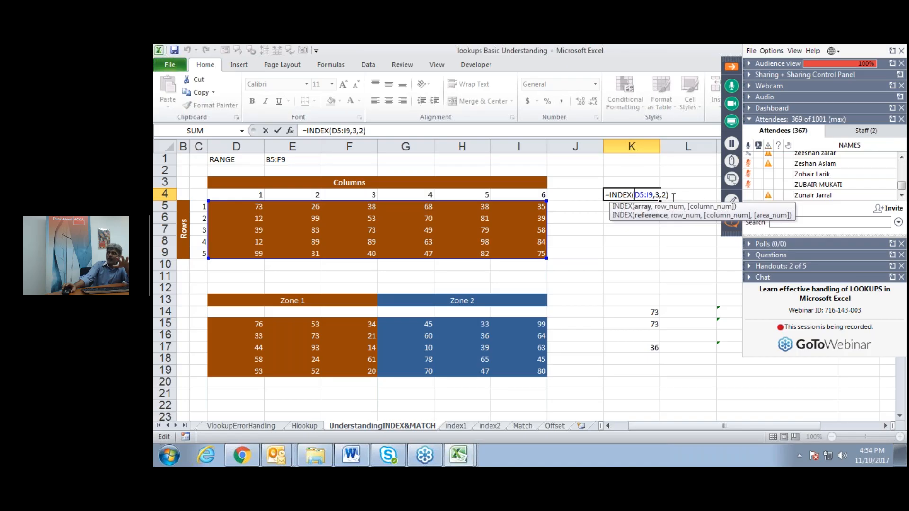
{"action": "key", "text": "Return"}
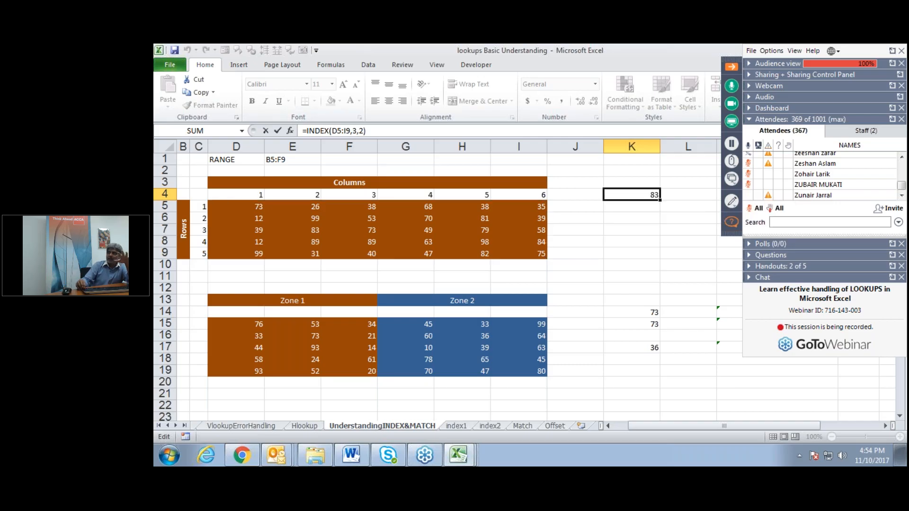
Step: Enter =INDEX(D5:I9,4,5) in cell K6 to retrieve the value at row 4, column 5 of the upper table
{"action": "left_click", "coordinate": [621, 218]}
{"action": "type", "text": "=in"}
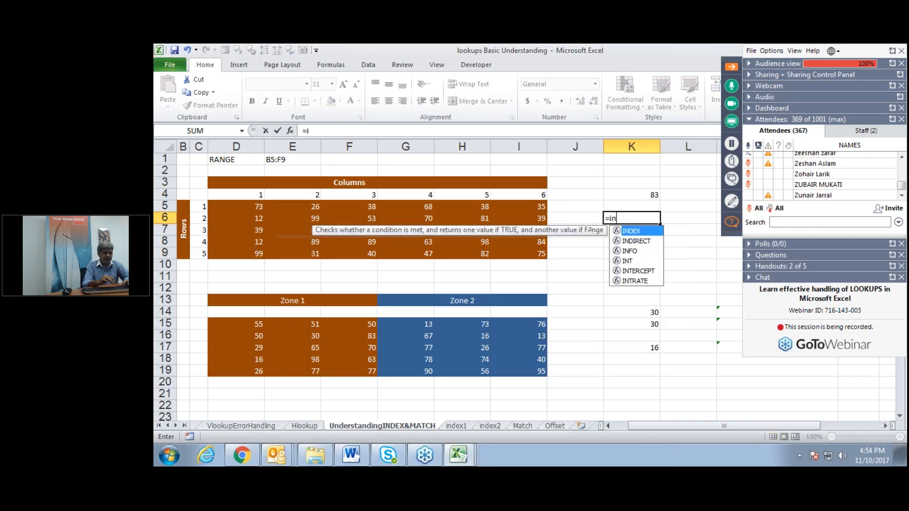
{"action": "type", "text": "dex("}
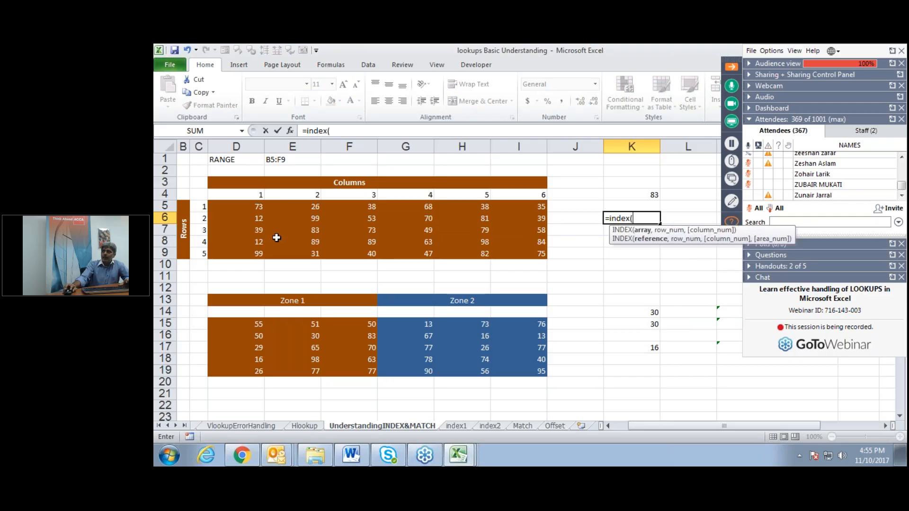
{"action": "left_click_drag", "start_coordinate": [246, 202], "coordinate": [521, 254]}
{"action": "type", "text": ",4"}
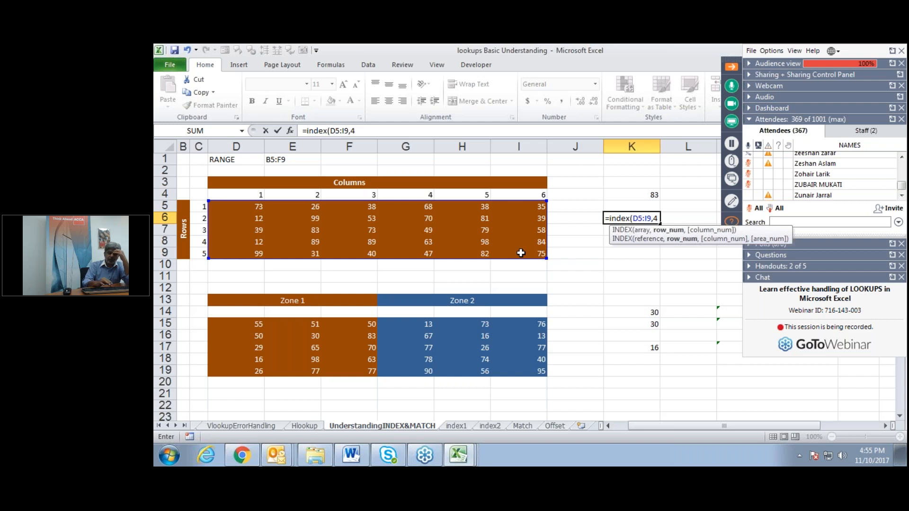
{"action": "type", "text": ",5)"}
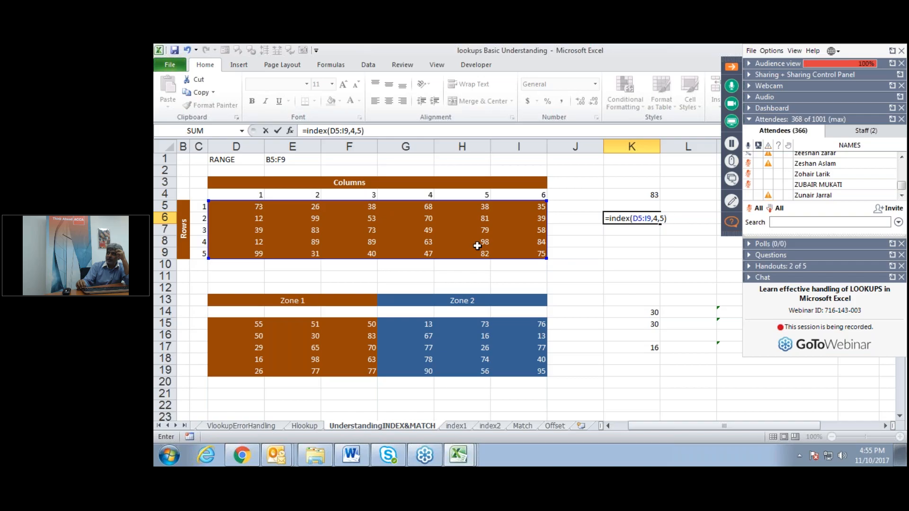
{"action": "key", "text": "Return"}
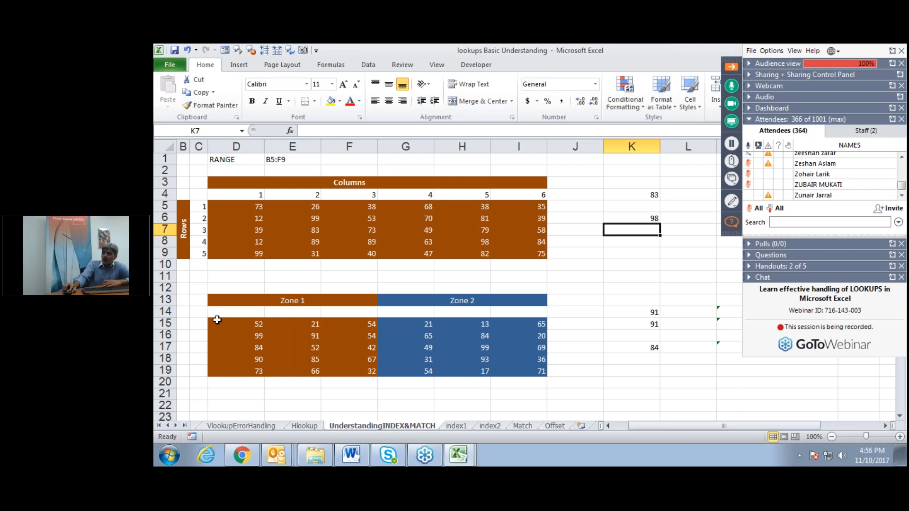
Step: Examine the Zone 1 and Zone 2 data ranges and the existing INDEX formula in cell K14
{"action": "left_click_drag", "start_coordinate": [219, 321], "coordinate": [349, 372]}
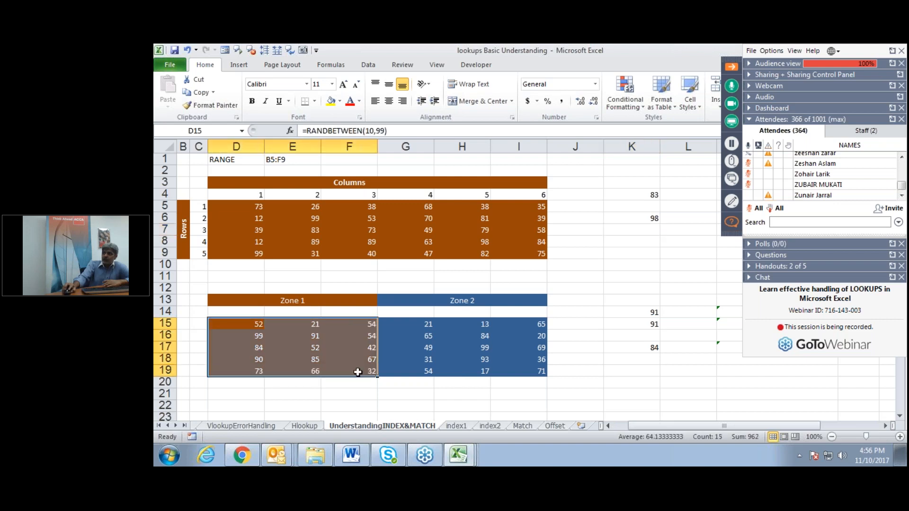
{"action": "left_click_drag", "start_coordinate": [400, 323], "coordinate": [520, 362]}
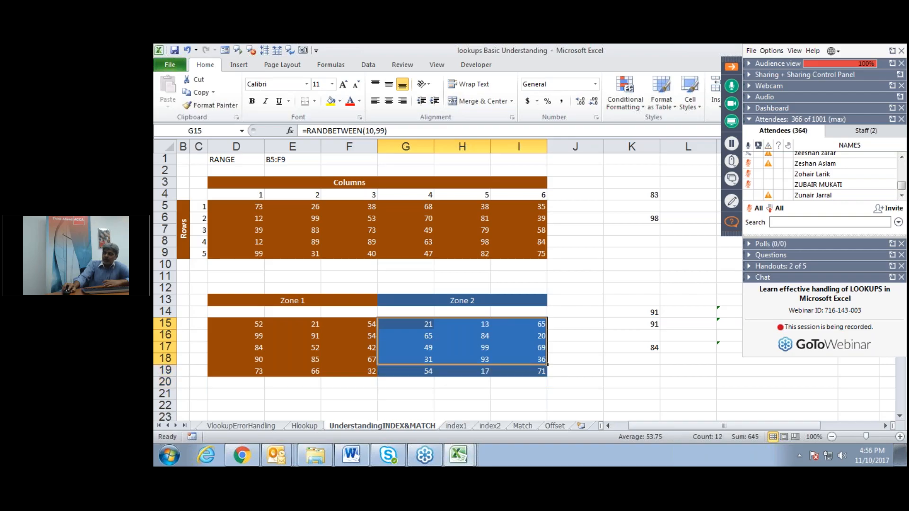
{"action": "left_click", "coordinate": [470, 344]}
{"action": "left_click", "coordinate": [613, 356]}
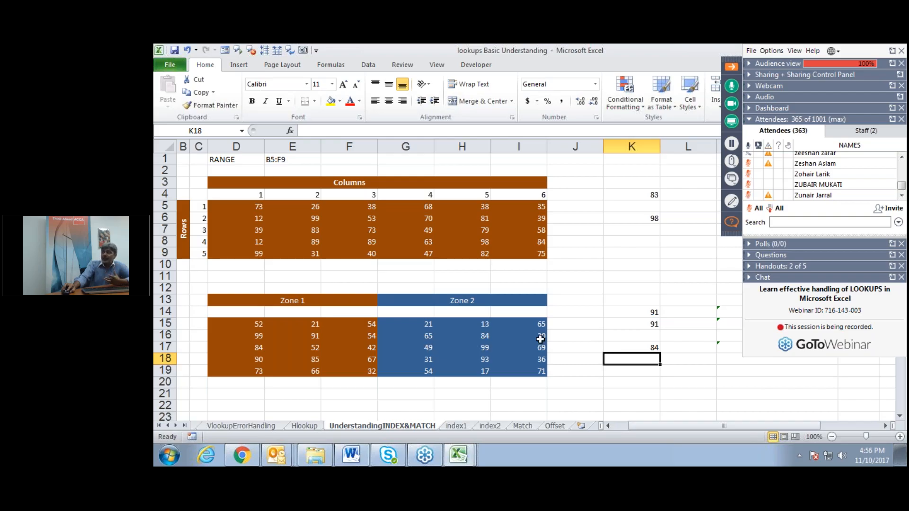
{"action": "left_click", "coordinate": [629, 314]}
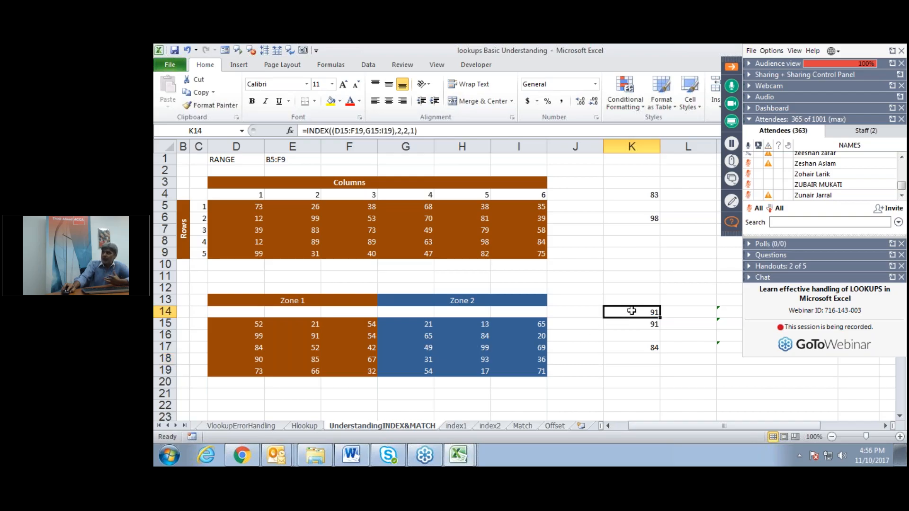
Step: Clear cells K14:K18 and try the formula =INDEX(D15:F19,G15:I19,2,2) in cell K15, without grouping the two zone ranges
{"action": "left_click_drag", "start_coordinate": [633, 309], "coordinate": [632, 355]}
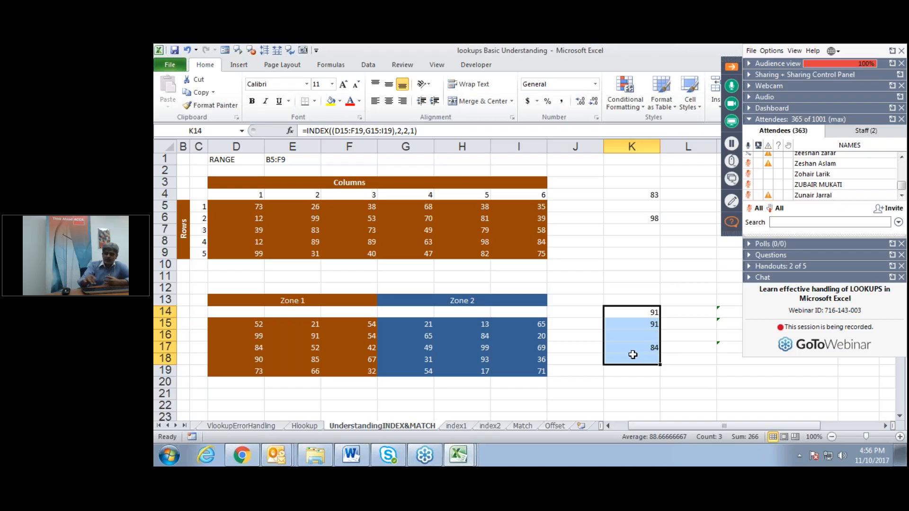
{"action": "key", "text": "Delete"}
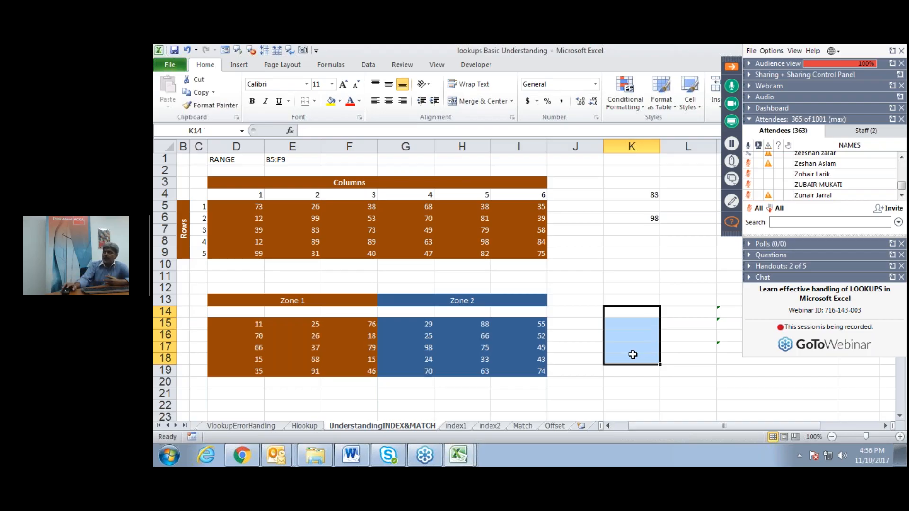
{"action": "left_click", "coordinate": [612, 314]}
{"action": "left_click", "coordinate": [612, 324]}
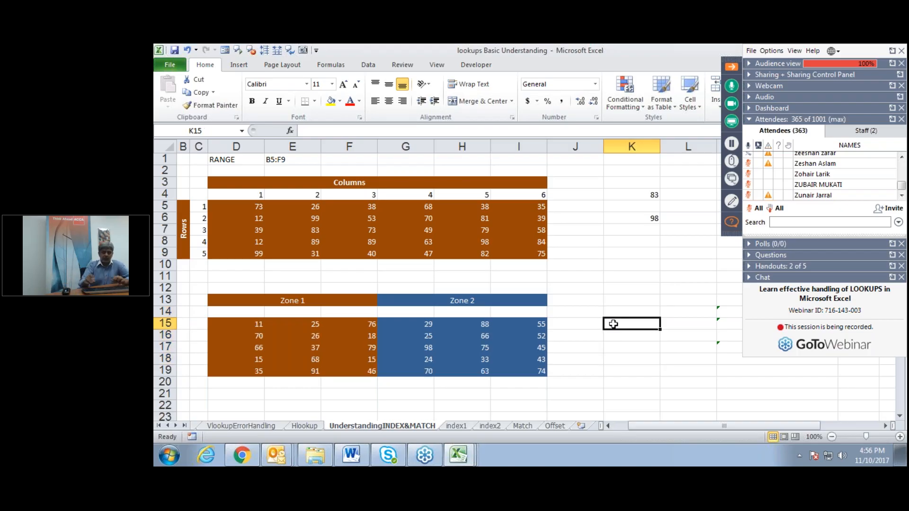
{"action": "type", "text": "=i"}
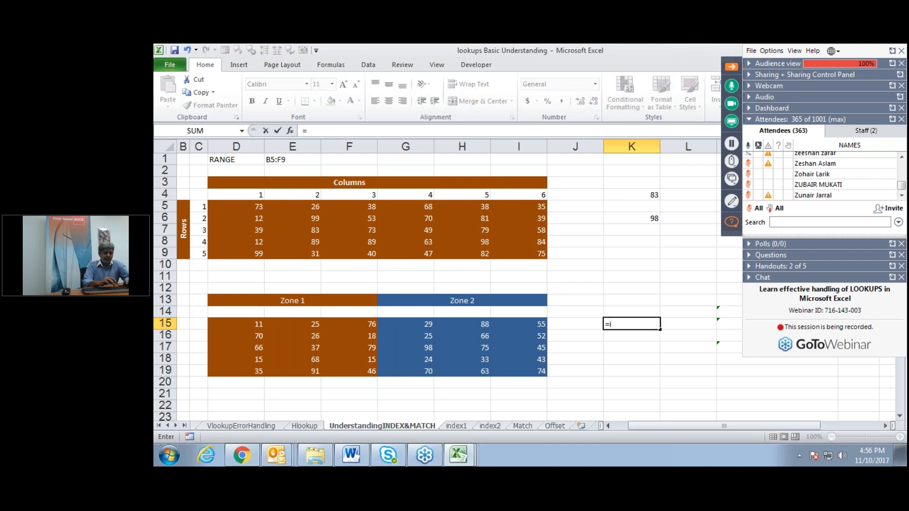
{"action": "type", "text": "ndex("}
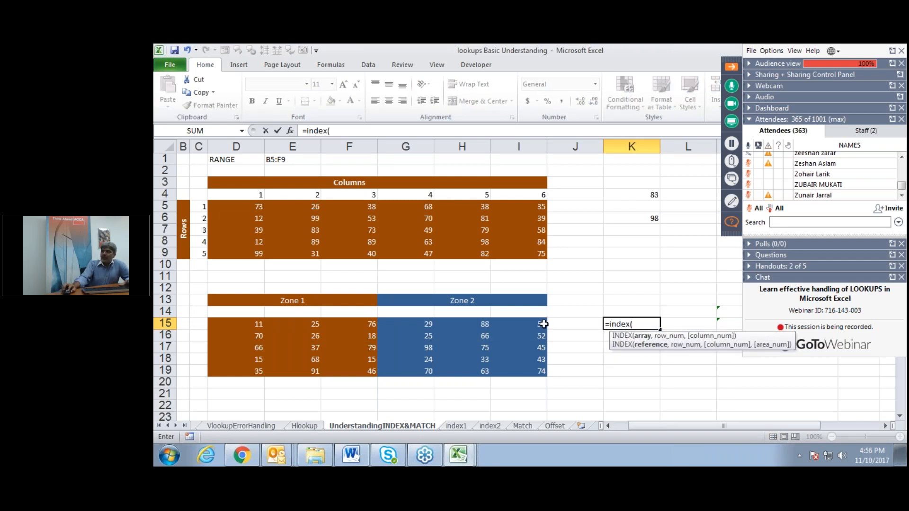
{"action": "left_click", "coordinate": [237, 326]}
{"action": "left_click_drag", "start_coordinate": [237, 325], "coordinate": [351, 367]}
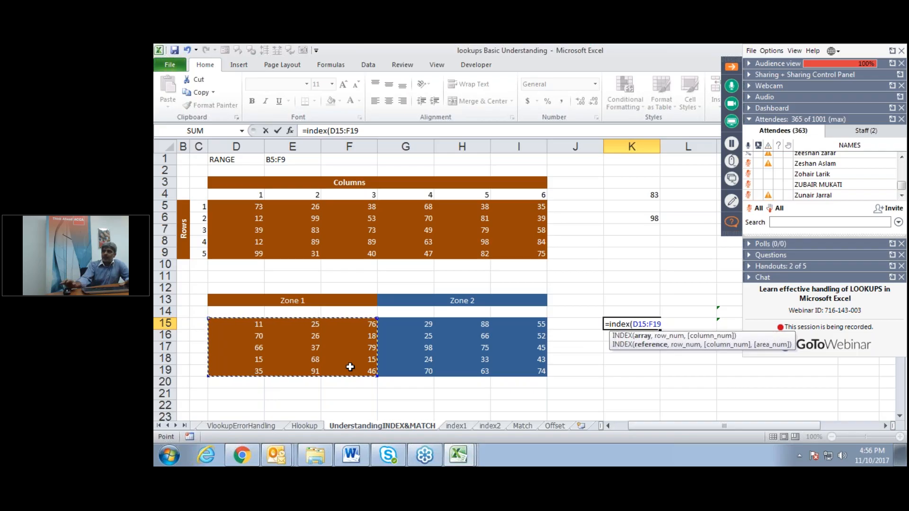
{"action": "type", "text": ","}
{"action": "left_click_drag", "start_coordinate": [396, 324], "coordinate": [520, 369]}
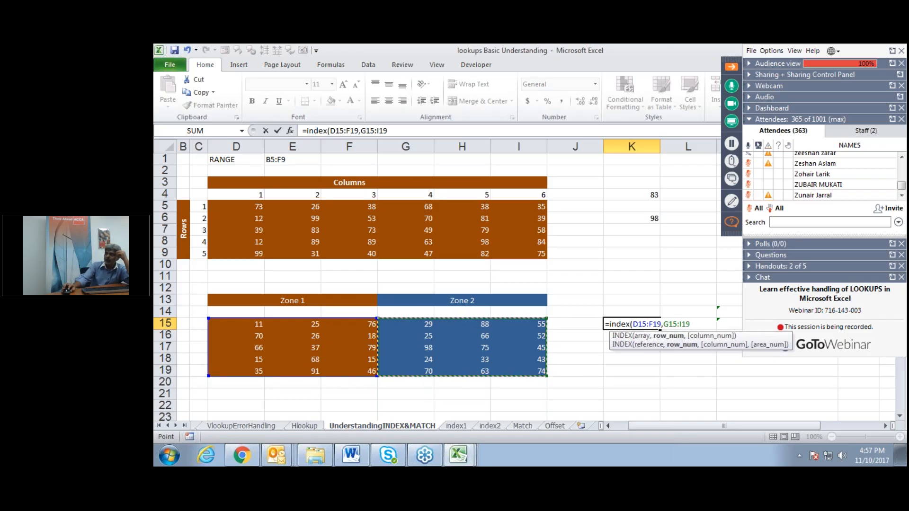
{"action": "type", "text": ",2"}
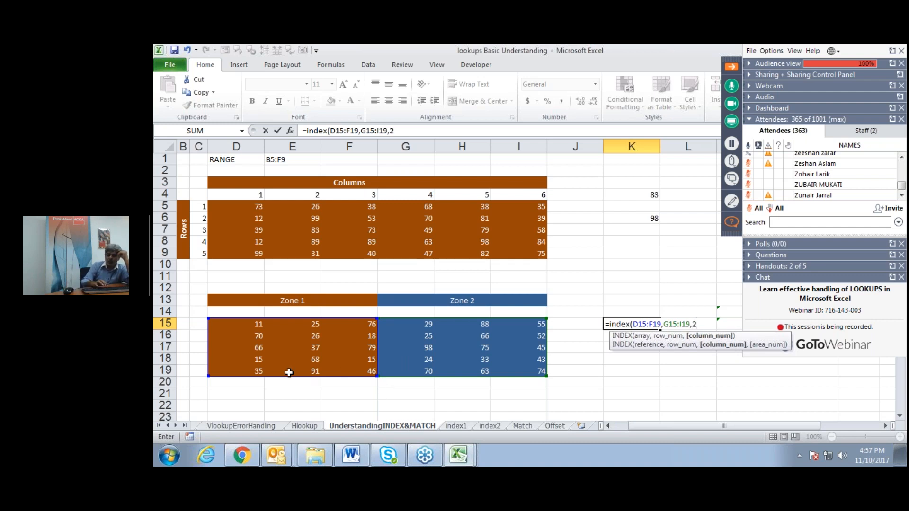
{"action": "type", "text": ",2)"}
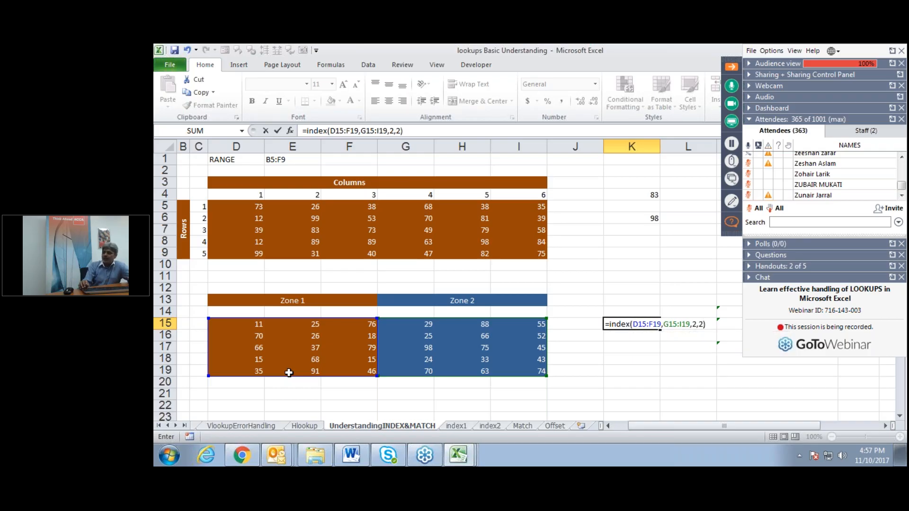
{"action": "key", "text": "Return"}
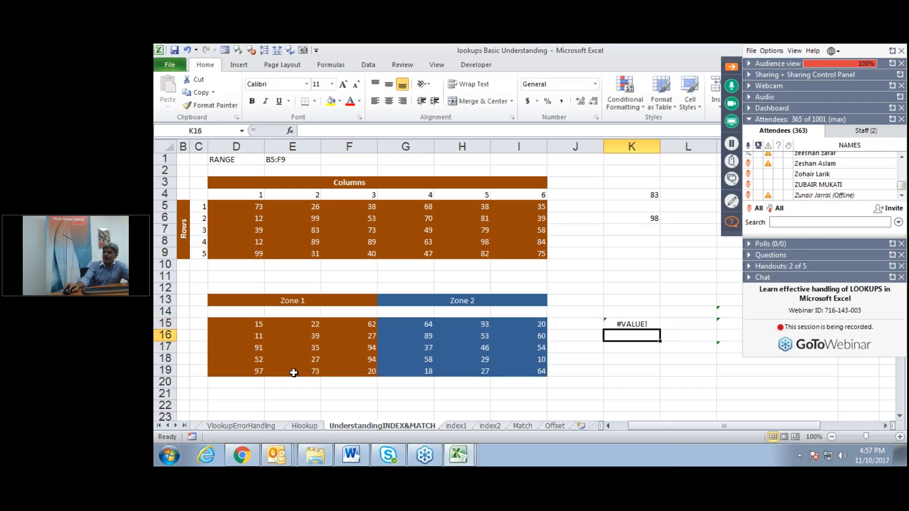
Step: Undo the K15 formula entry and the clearing of cells K14:K18
{"action": "left_click", "coordinate": [629, 323]}
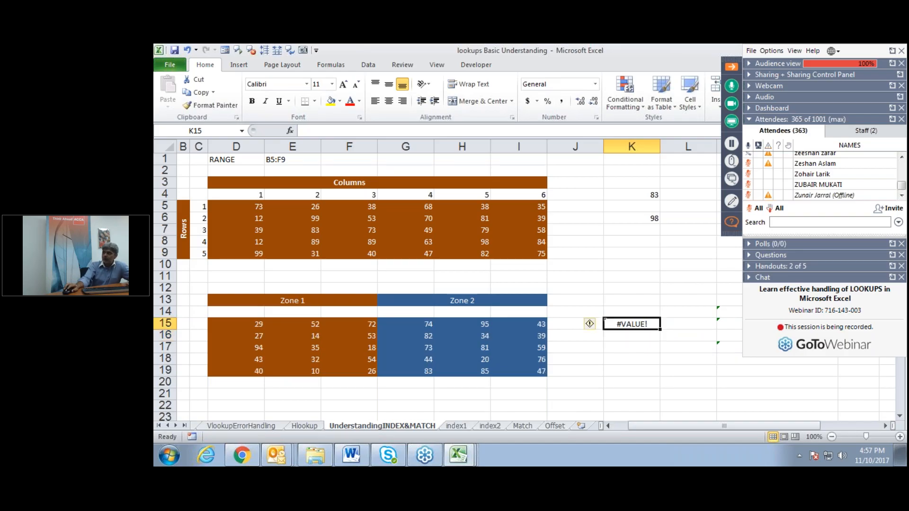
{"action": "key", "text": "ctrl+z"}
{"action": "key", "text": "ctrl+z"}
Step: Replace the formula in K14 with =INDEX((D15:F19,G15:I19),2,2), grouping both zone ranges as one reference, and collapse the webinar control panel
{"action": "left_click", "coordinate": [652, 313]}
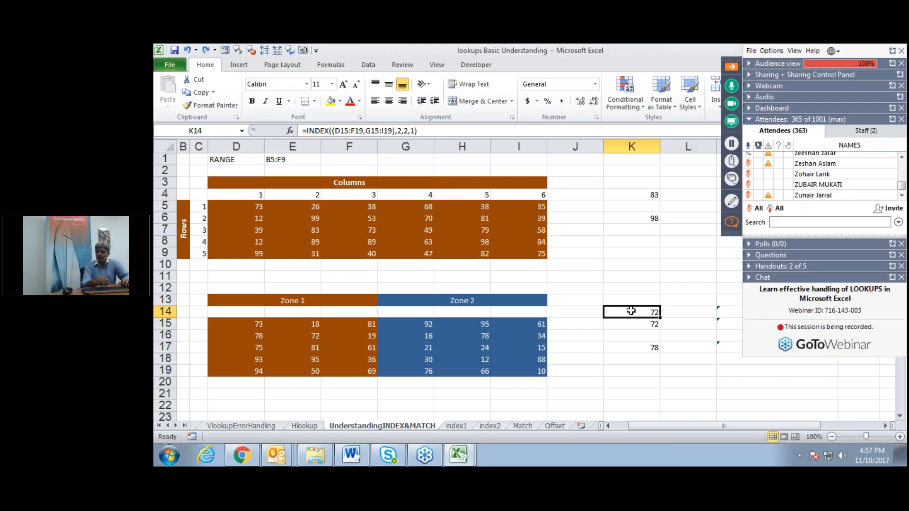
{"action": "key", "text": "Delete"}
{"action": "type", "text": "=in"}
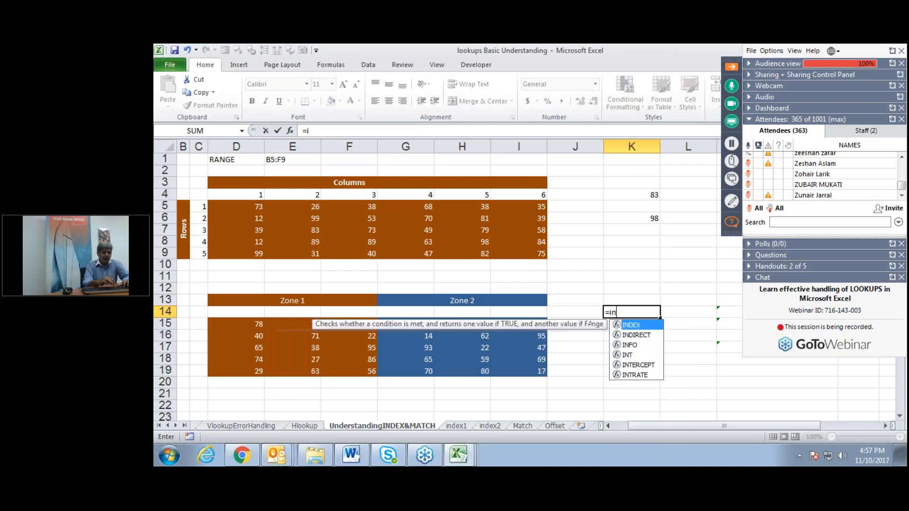
{"action": "type", "text": "dex("}
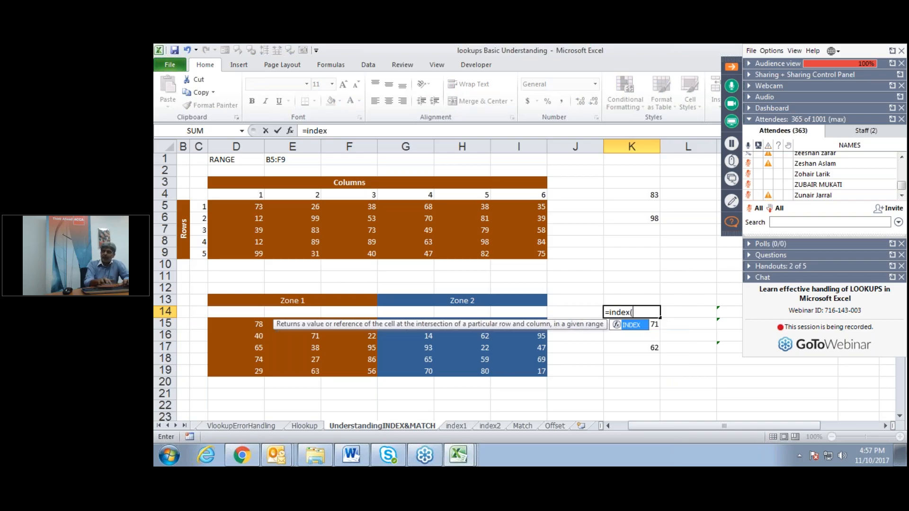
{"action": "type", "text": "("}
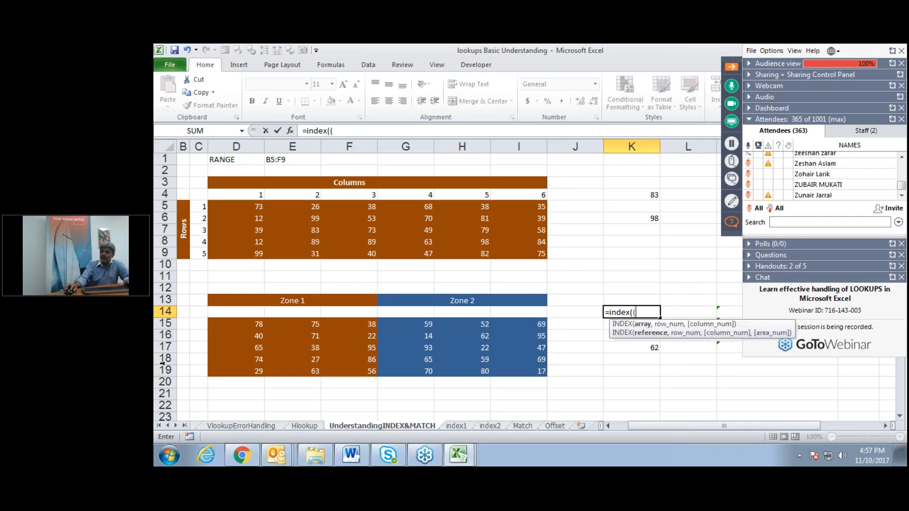
{"action": "left_click_drag", "start_coordinate": [236, 322], "coordinate": [347, 370]}
{"action": "type", "text": ","}
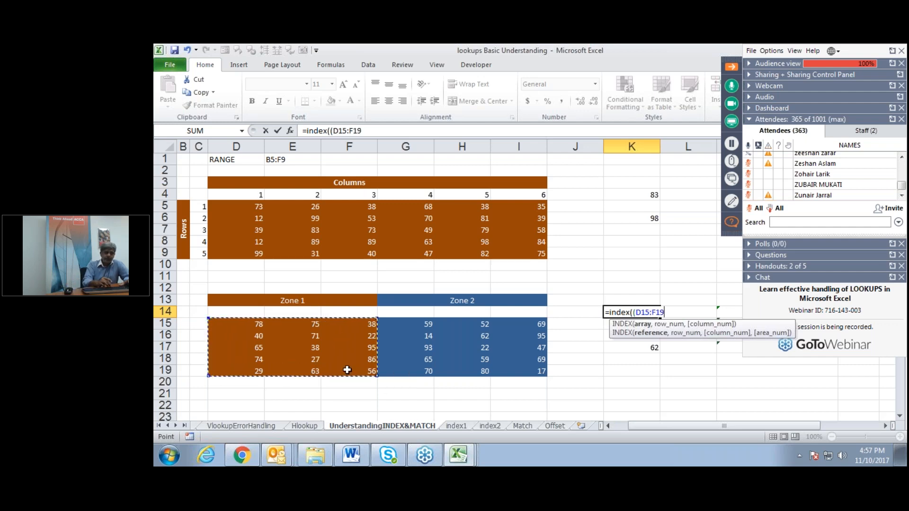
{"action": "left_click_drag", "start_coordinate": [394, 329], "coordinate": [522, 370]}
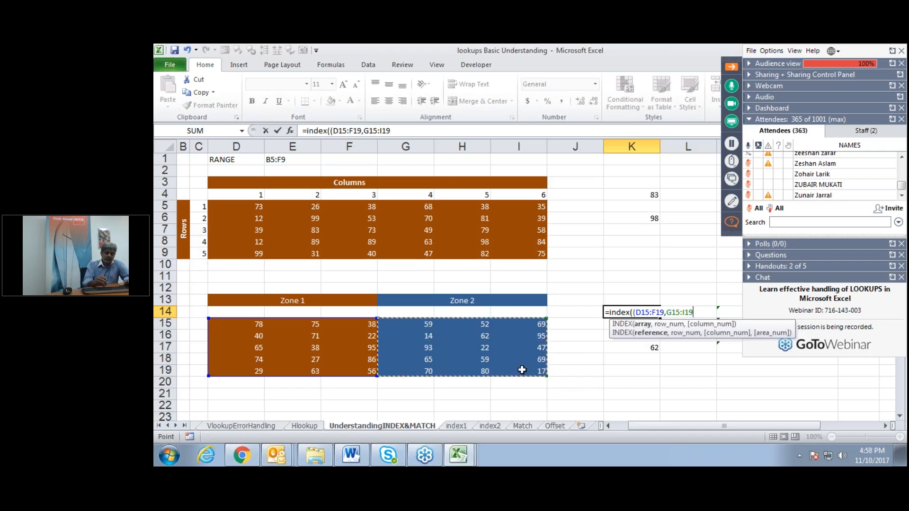
{"action": "type", "text": "),"}
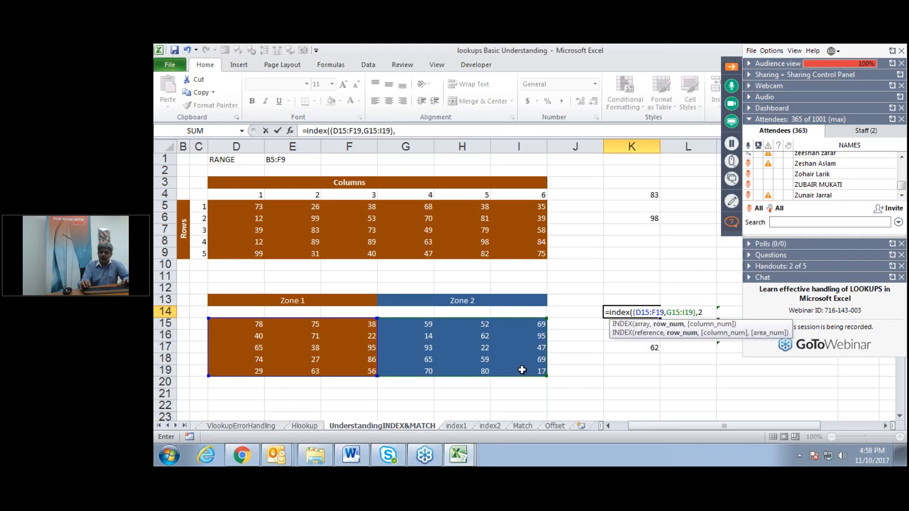
{"action": "type", "text": "2,2"}
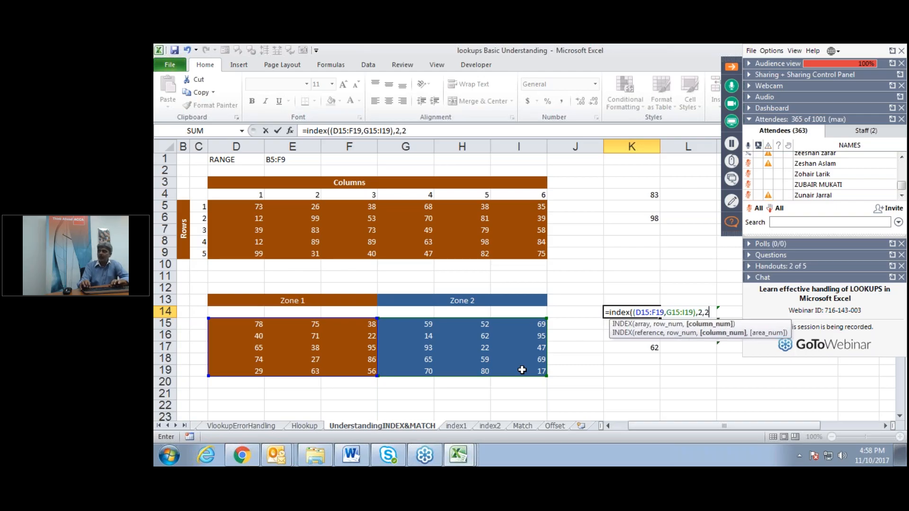
{"action": "type", "text": ","}
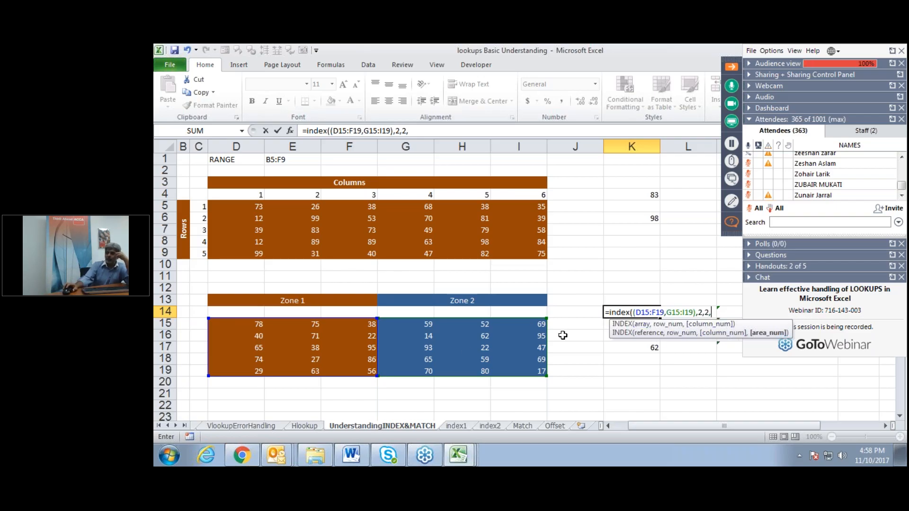
{"action": "key", "text": "BackSpace"}
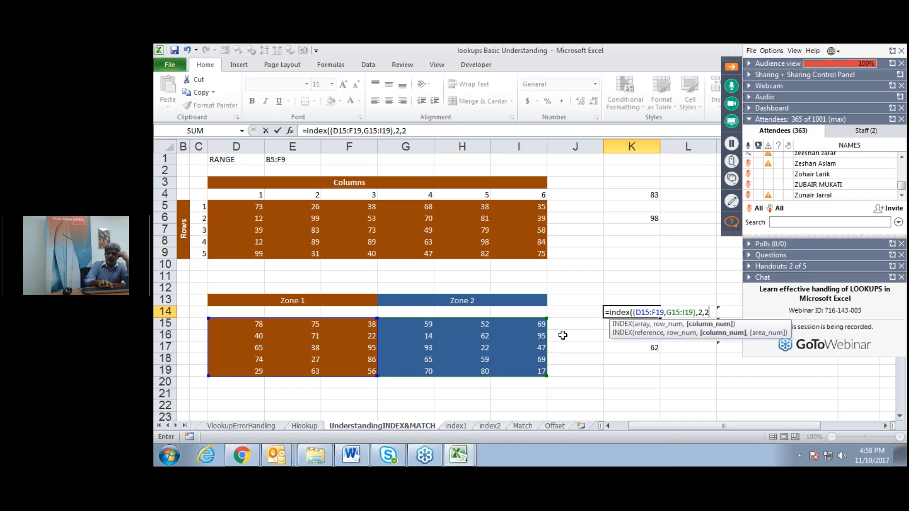
{"action": "type", "text": ")"}
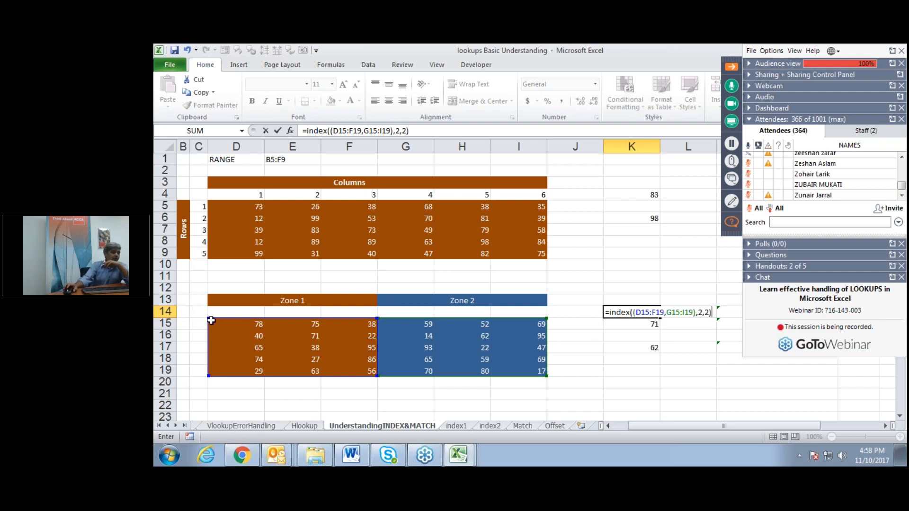
{"action": "left_click", "coordinate": [729, 70]}
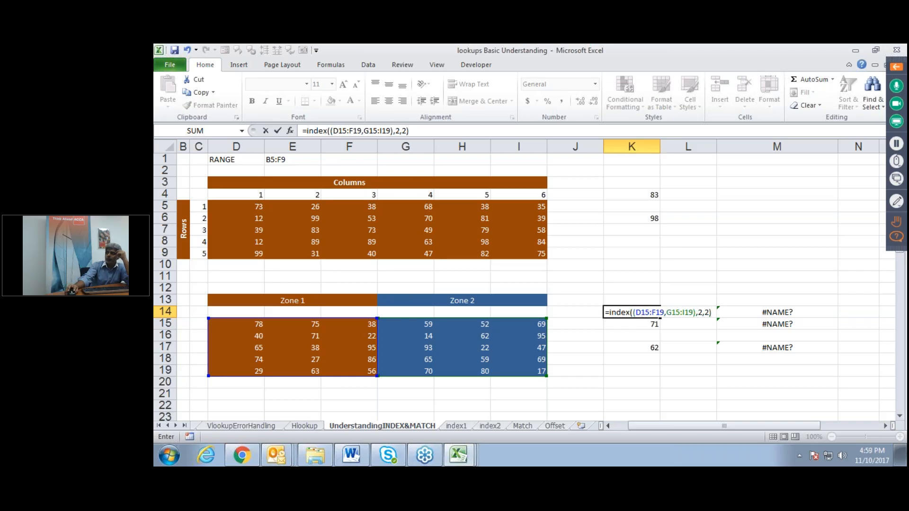
{"action": "key", "text": "Return"}
Step: Commit the grouped-range INDEX formula in cell K14 and reselect that cell
{"action": "double_click", "coordinate": [654, 313]}
{"action": "key", "text": "Return"}
{"action": "left_click", "coordinate": [644, 313]}
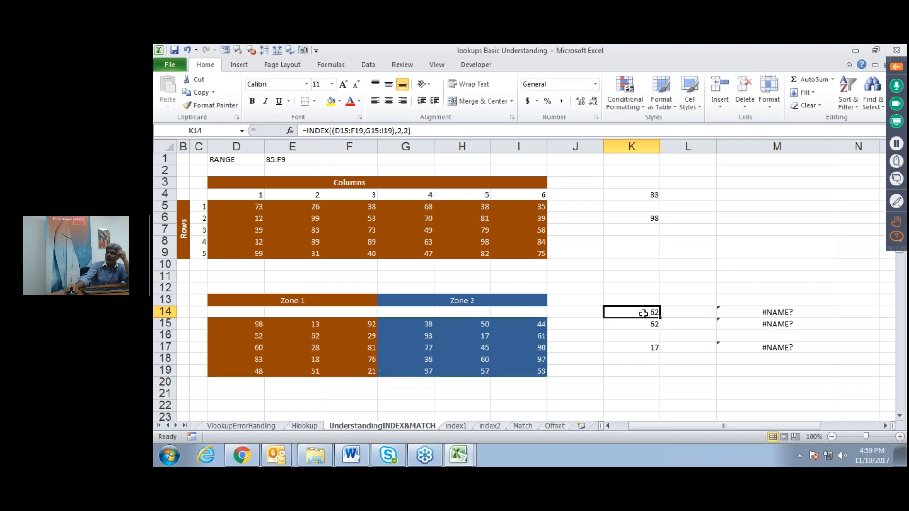
Step: Extend the K14 formula to =INDEX((D15:F19,G15:I19),2,2,2) with area number 2, and check the result against Zone 2 cell H16
{"action": "double_click", "coordinate": [643, 313]}
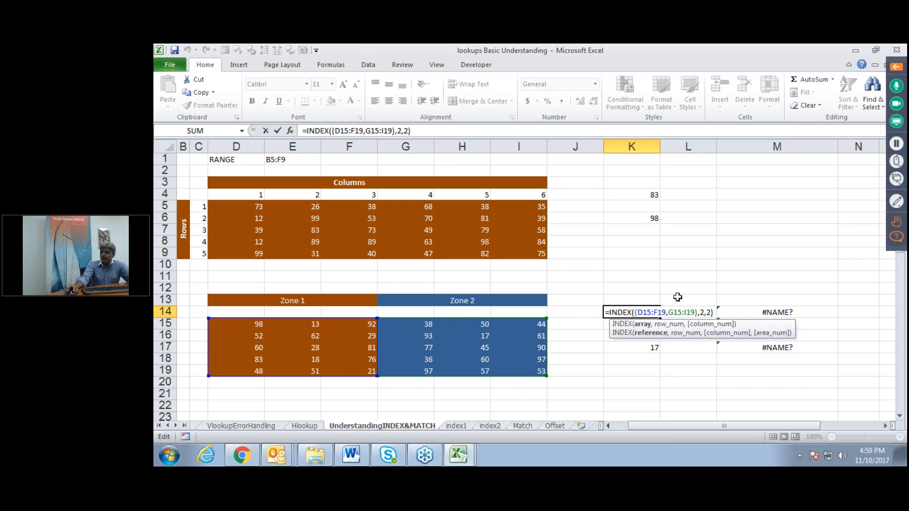
{"action": "left_click", "coordinate": [709, 312]}
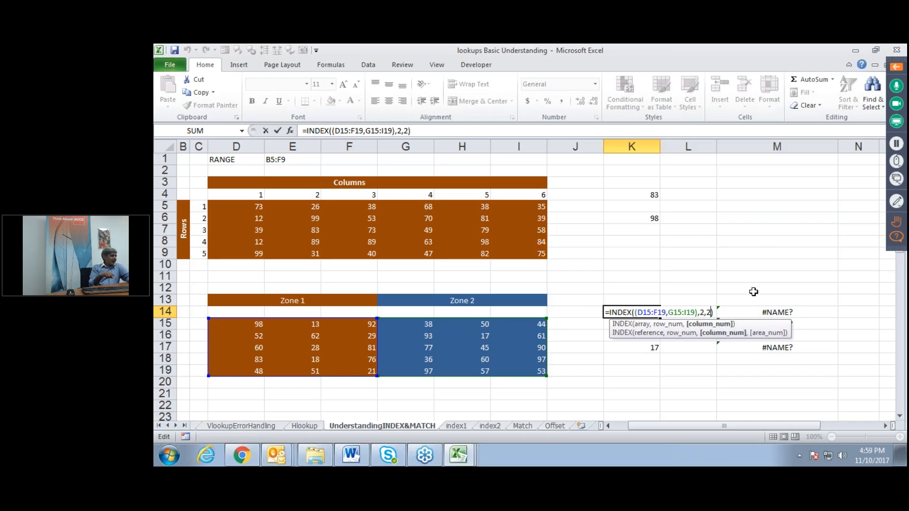
{"action": "type", "text": ",2"}
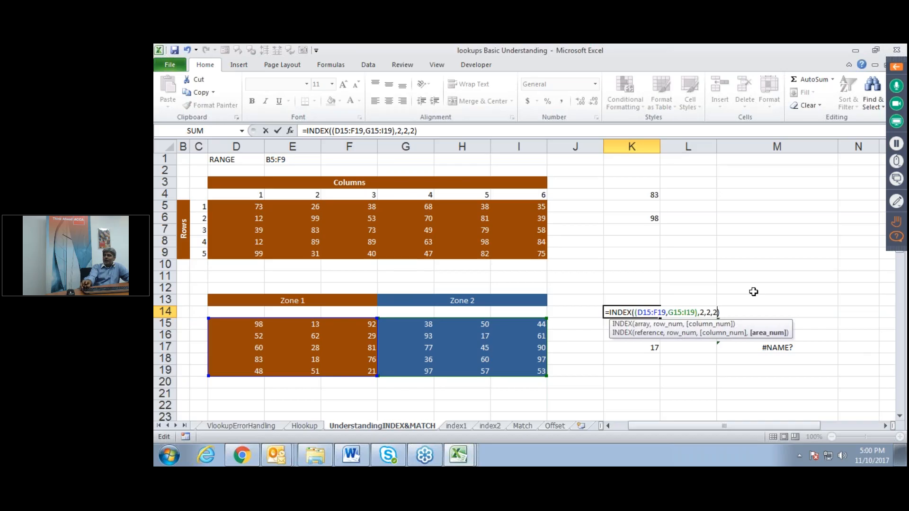
{"action": "key", "text": "Return"}
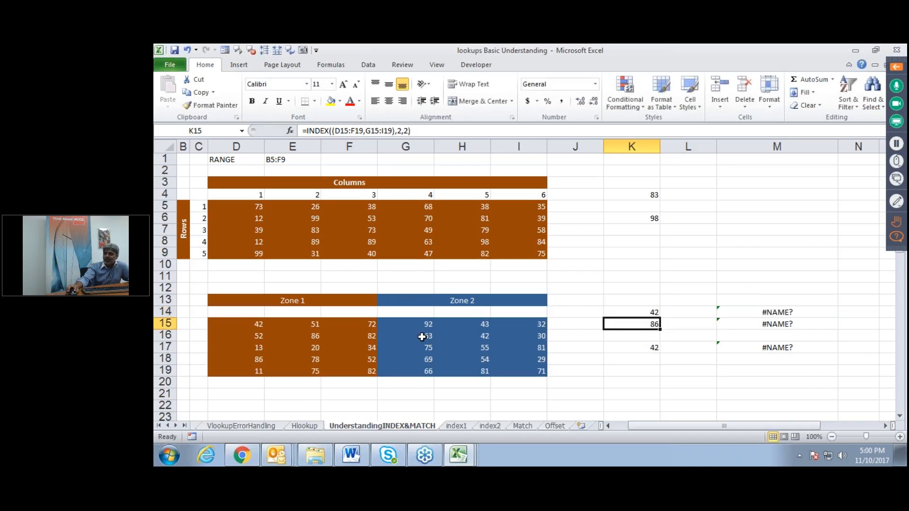
{"action": "left_click_drag", "start_coordinate": [422, 337], "coordinate": [455, 334]}
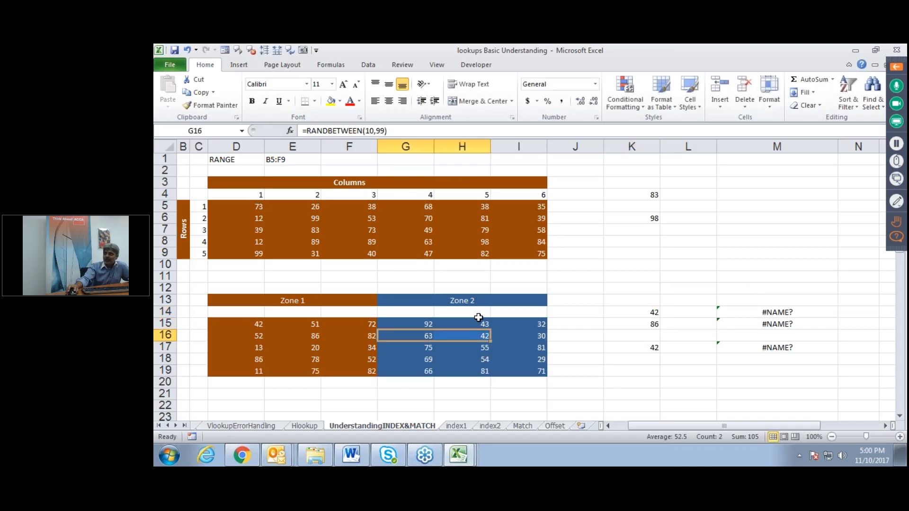
{"action": "left_click", "coordinate": [480, 335]}
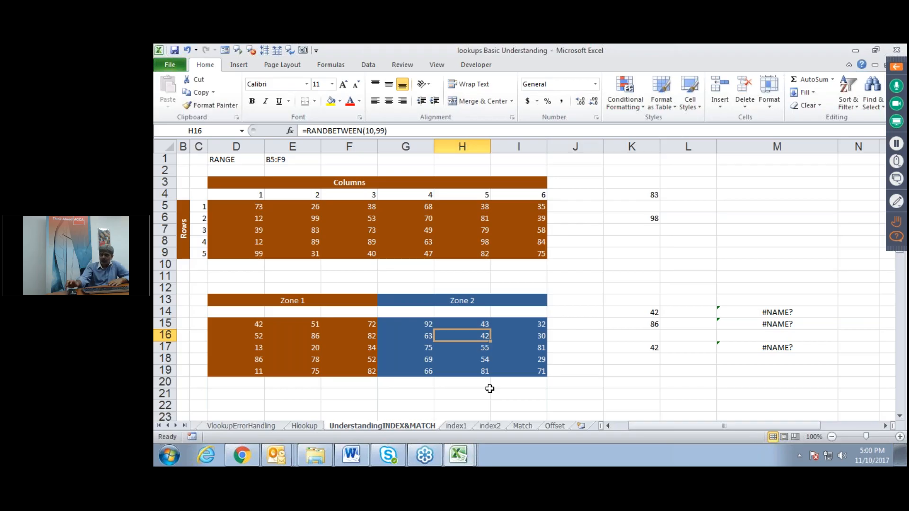
Step: Set the area number in the K14 formula to 1, giving =INDEX((D15:F19,G15:I19),2,2,1), and reselect K14
{"action": "left_click", "coordinate": [646, 313]}
{"action": "double_click", "coordinate": [646, 313]}
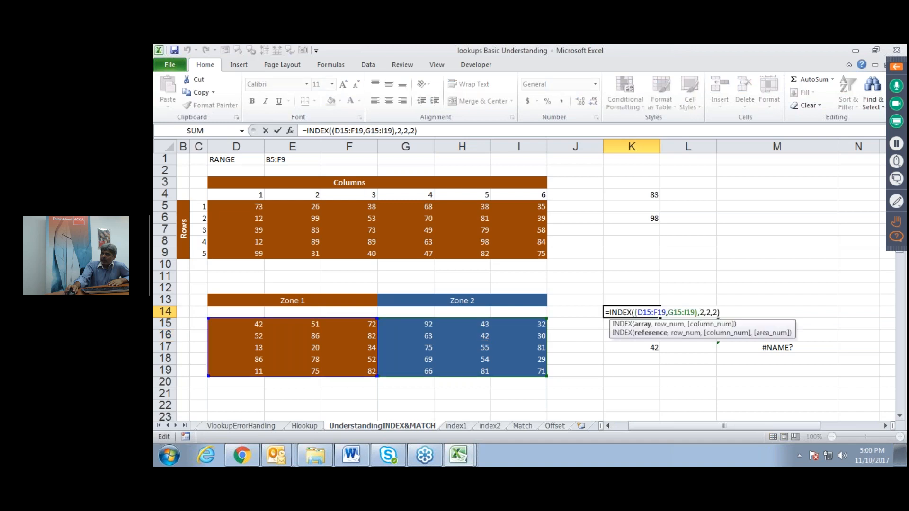
{"action": "left_click", "coordinate": [722, 313]}
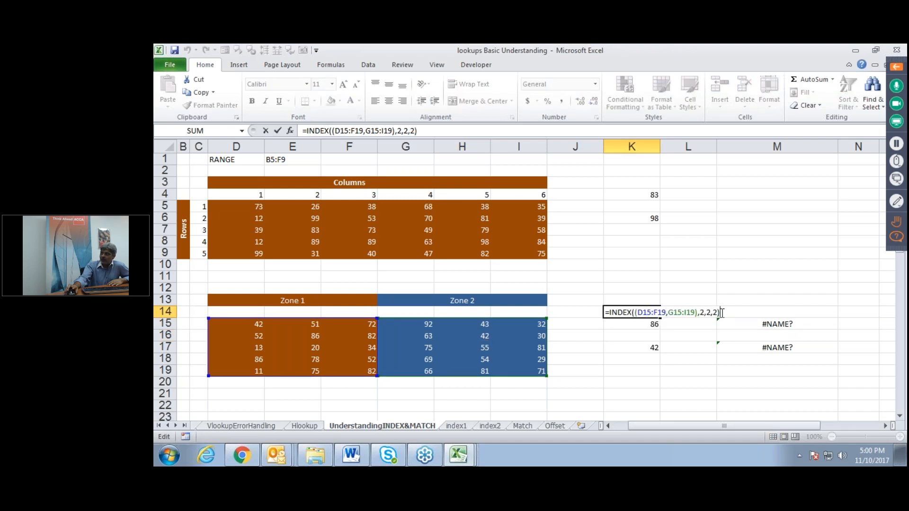
{"action": "key", "text": "BackSpace"}
{"action": "key", "text": "BackSpace"}
{"action": "type", "text": "1"}
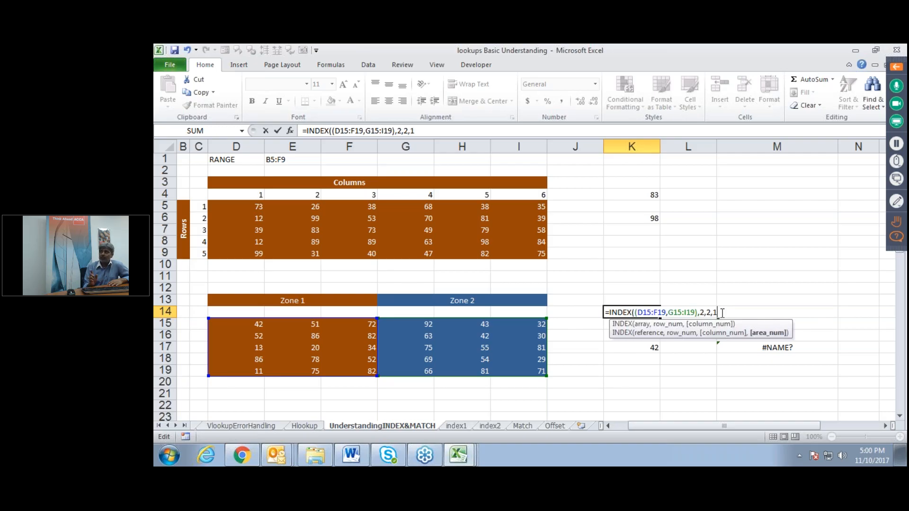
{"action": "type", "text": ")"}
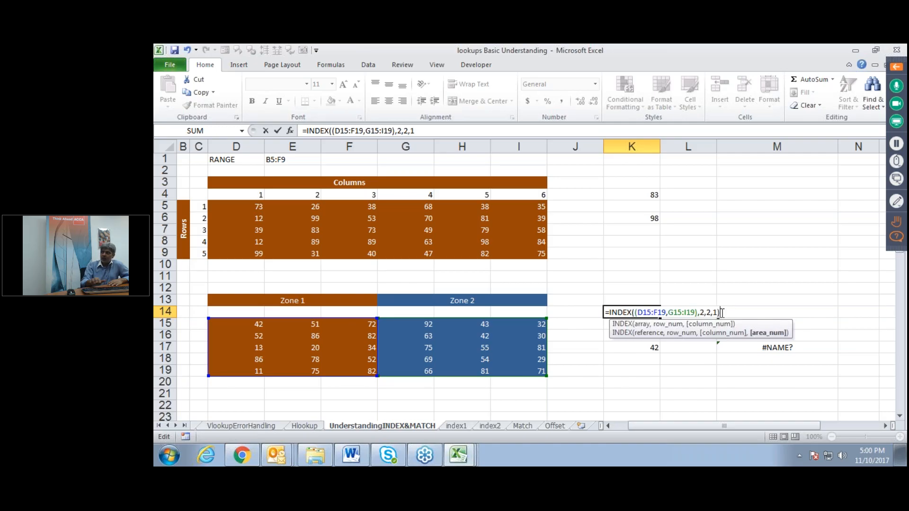
{"action": "key", "text": "Return"}
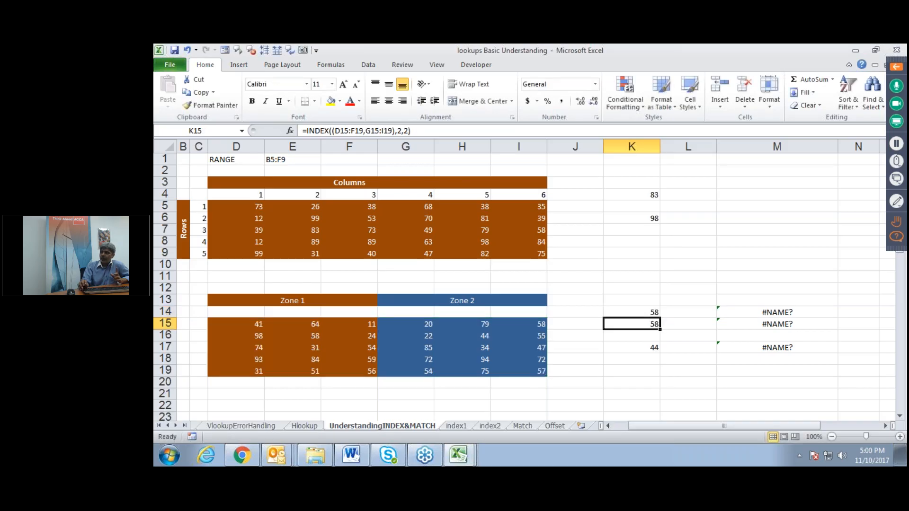
{"action": "key", "text": "Up"}
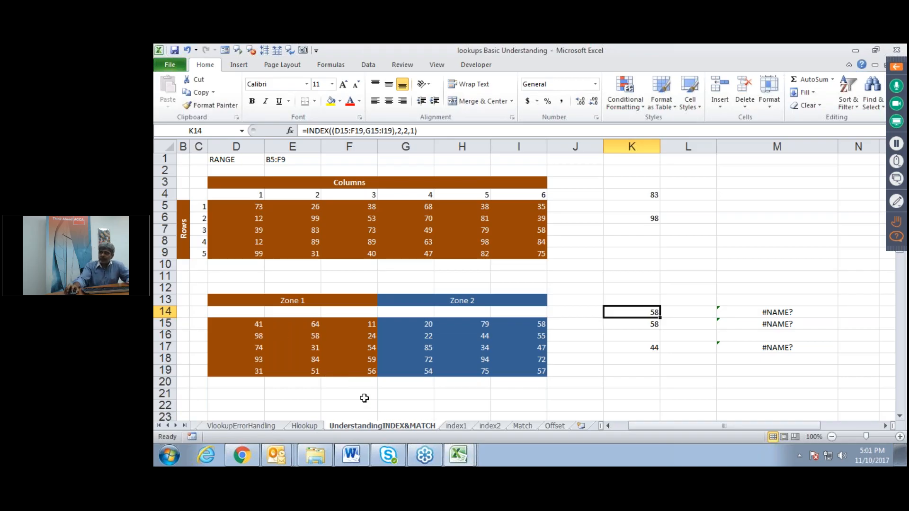
Step: Examine the Emp Code list in D25:D33 and the question about the relative position of Q111 in that range
{"action": "scroll", "coordinate": [364, 398], "scroll_direction": "down", "scroll_amount": 1}
{"action": "scroll", "coordinate": [364, 398], "scroll_direction": "up", "scroll_amount": 1}
{"action": "scroll", "coordinate": [363, 398], "scroll_direction": "down", "scroll_amount": 1}
{"action": "scroll", "coordinate": [364, 398], "scroll_direction": "down", "scroll_amount": 2}
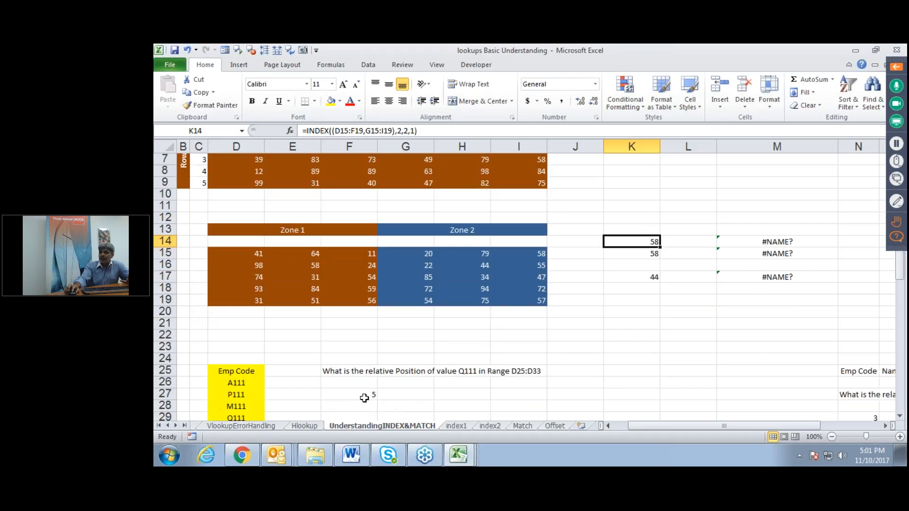
{"action": "scroll", "coordinate": [364, 398], "scroll_direction": "down", "scroll_amount": 1}
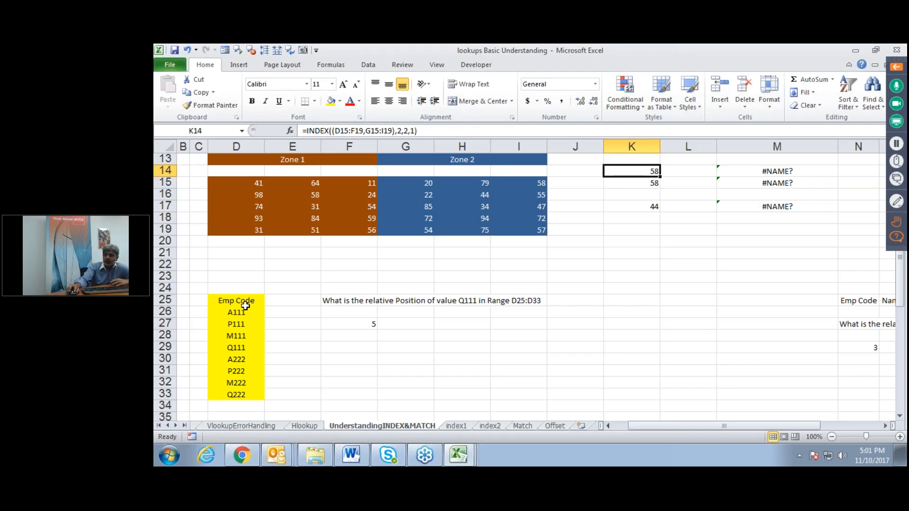
{"action": "left_click_drag", "start_coordinate": [237, 312], "coordinate": [239, 394]}
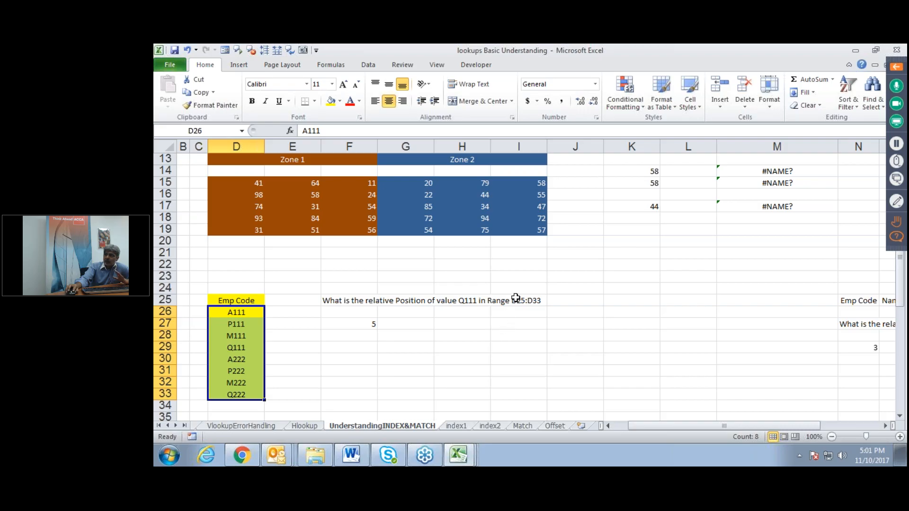
{"action": "left_click", "coordinate": [249, 300]}
{"action": "left_click_drag", "start_coordinate": [250, 300], "coordinate": [234, 397]}
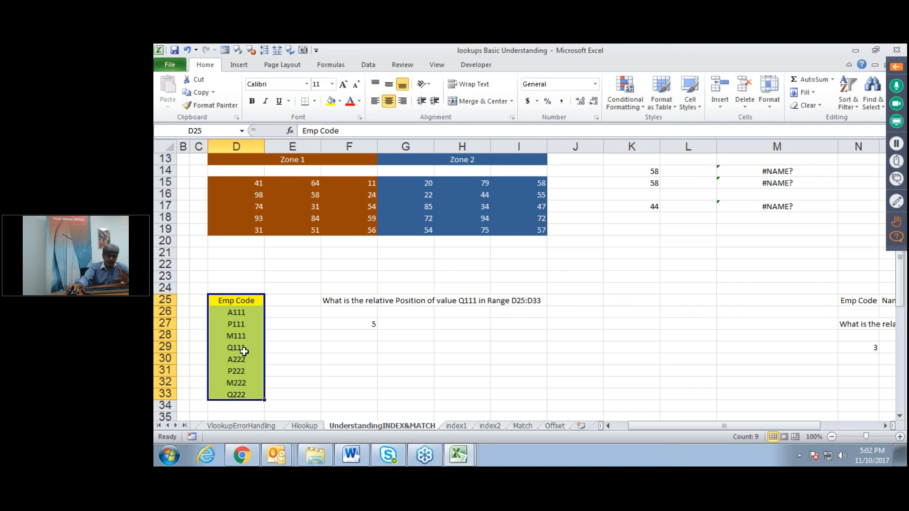
{"action": "left_click_drag", "start_coordinate": [236, 313], "coordinate": [235, 394]}
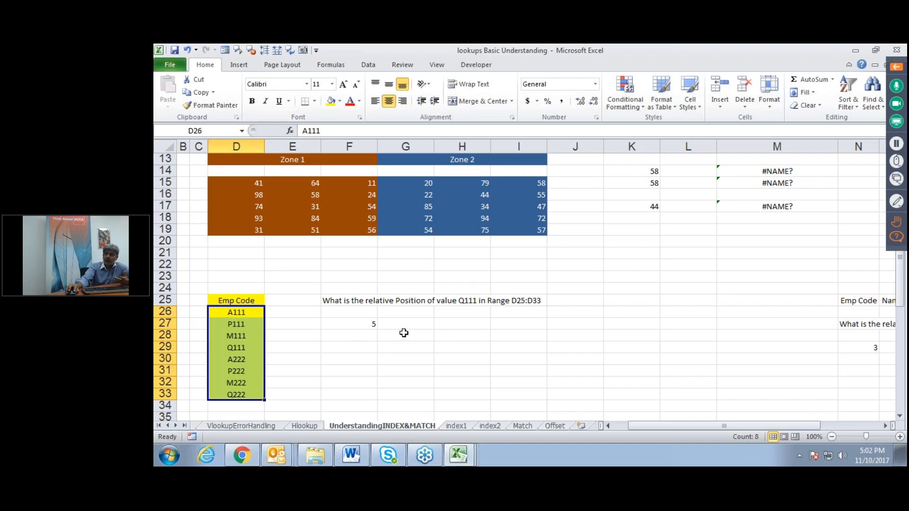
Step: Clear the existing MATCH formula from cell F27
{"action": "left_click", "coordinate": [357, 323]}
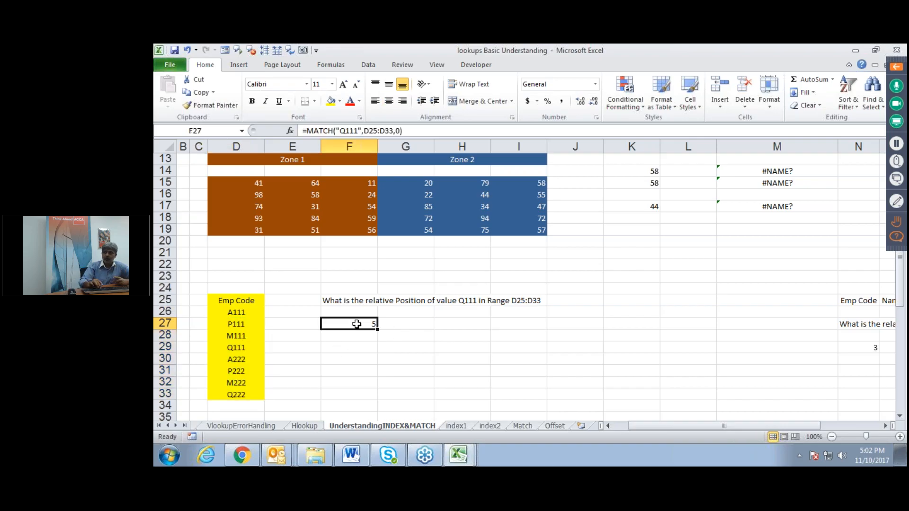
{"action": "key", "text": "Delete"}
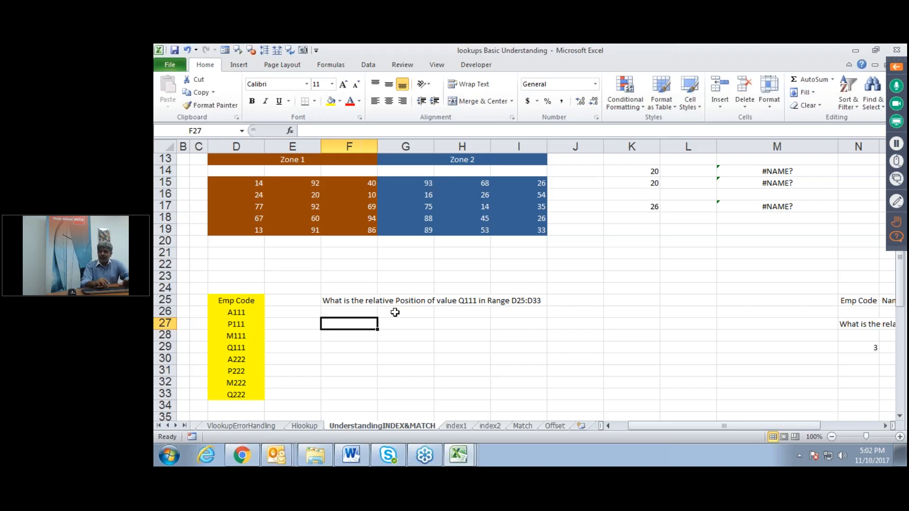
{"action": "type", "text": "=index"}
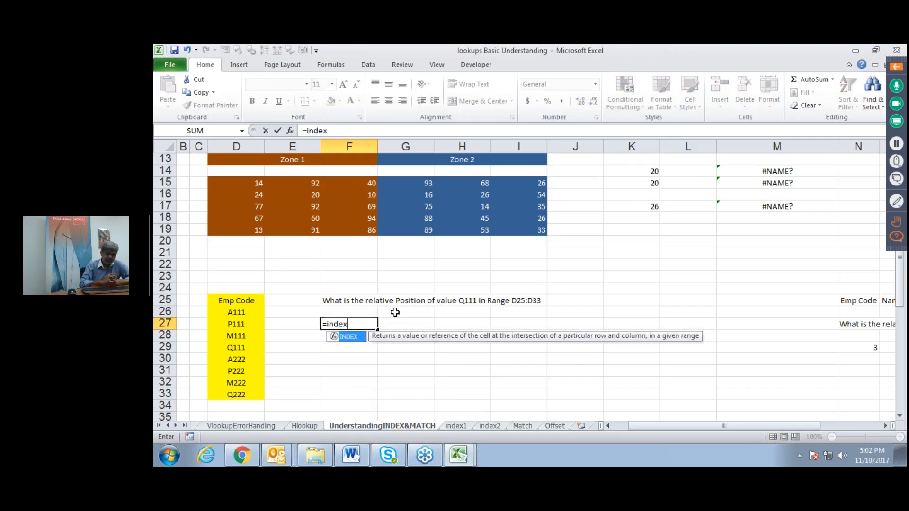
{"action": "type", "text": "("}
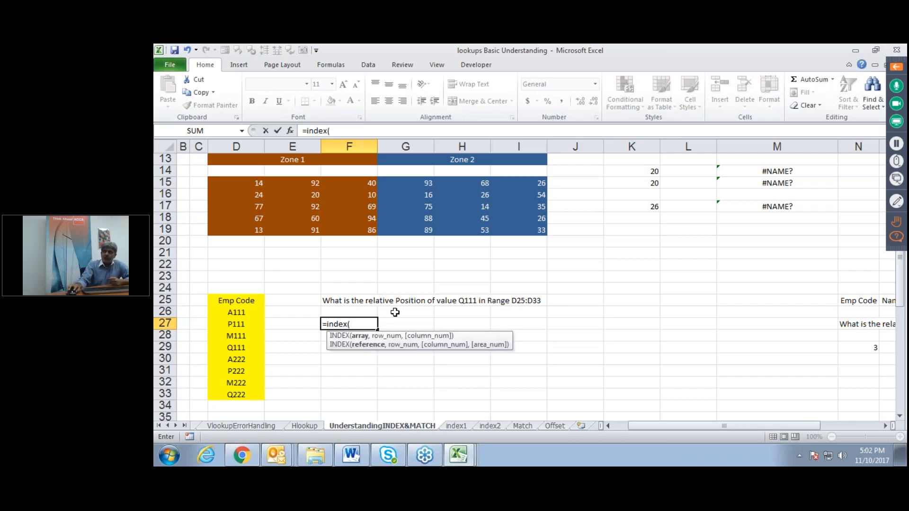
{"action": "left_click_drag", "start_coordinate": [235, 300], "coordinate": [247, 396]}
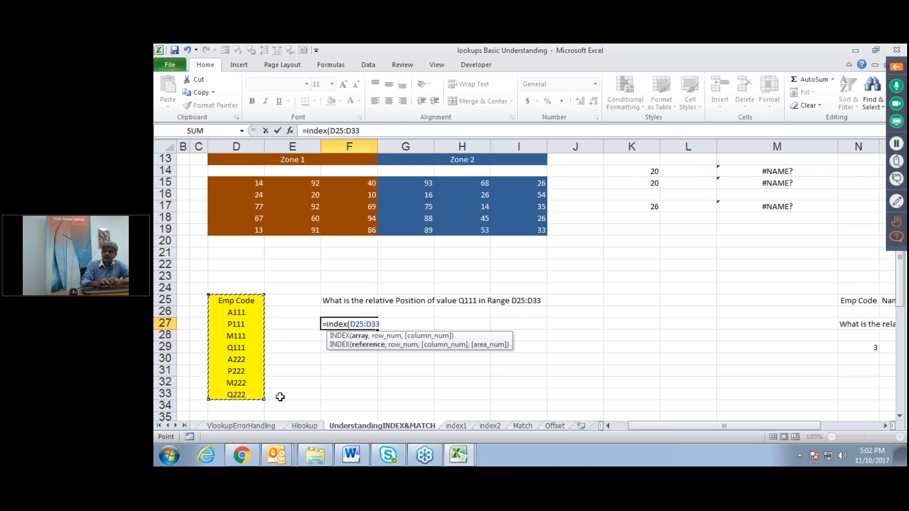
{"action": "type", "text": ","}
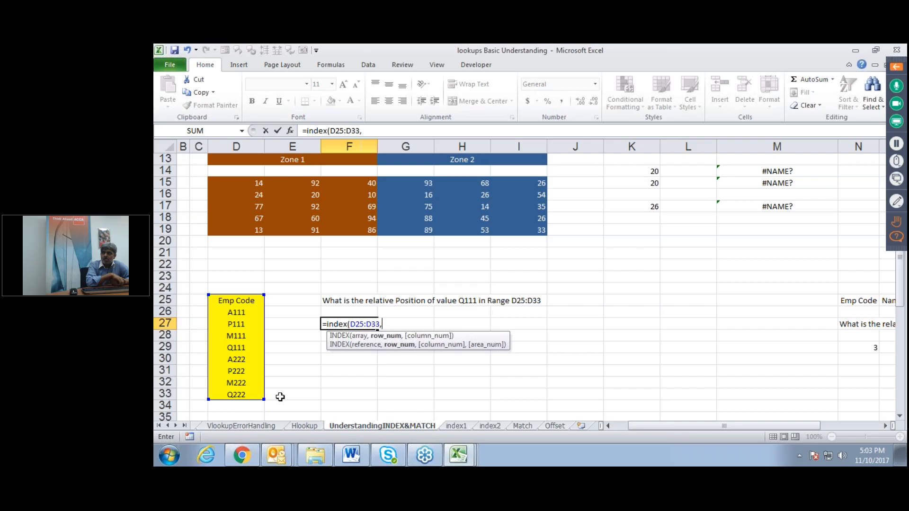
{"action": "key", "text": "BackSpace"}
{"action": "key", "text": "BackSpace"}
{"action": "key", "text": "BackSpace"}
{"action": "key", "text": "BackSpace"}
{"action": "key", "text": "BackSpace"}
{"action": "key", "text": "BackSpace"}
{"action": "key", "text": "BackSpace"}
{"action": "key", "text": "BackSpace"}
{"action": "key", "text": "BackSpace"}
{"action": "key", "text": "BackSpace"}
{"action": "key", "text": "BackSpace"}
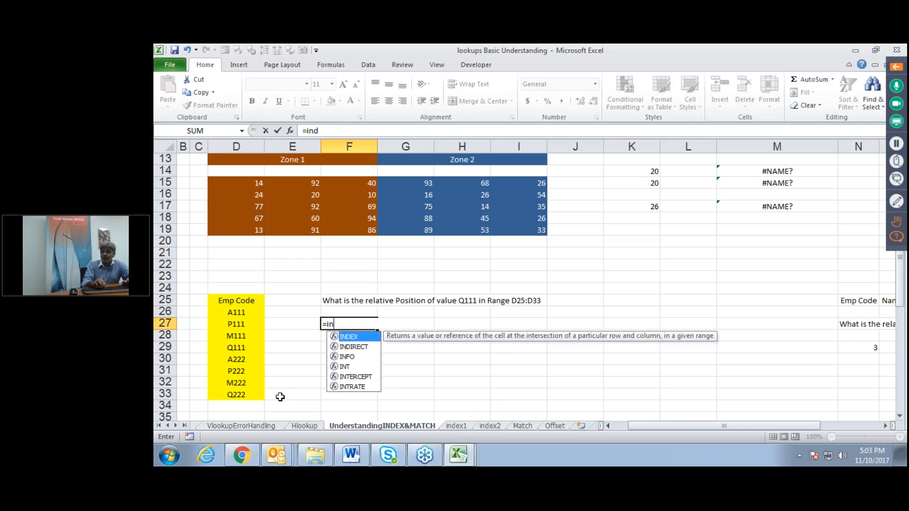
{"action": "key", "text": "BackSpace"}
{"action": "key", "text": "BackSpace"}
{"action": "key", "text": "BackSpace"}
Step: Enter =MATCH("Q111",D25:D33,0) in F27 and check the result against the Emp Code list in D25:D33
{"action": "type", "text": "m"}
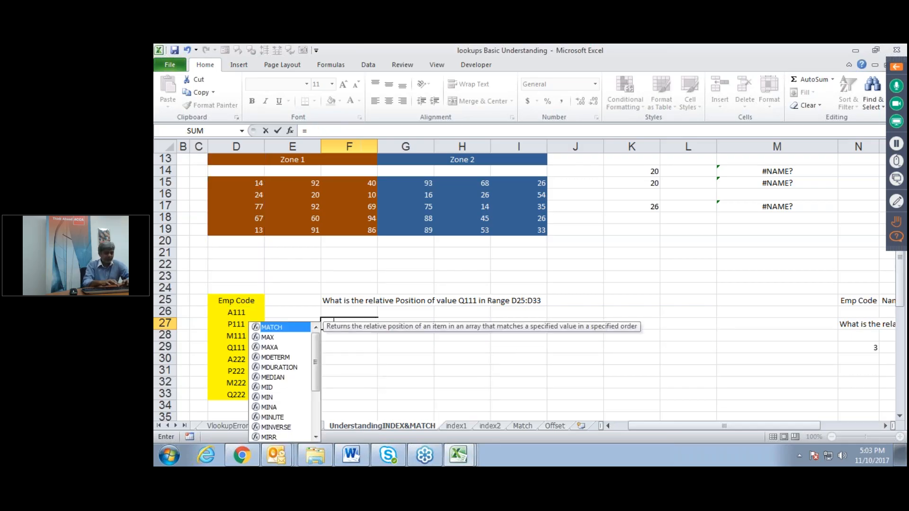
{"action": "type", "text": "atch"}
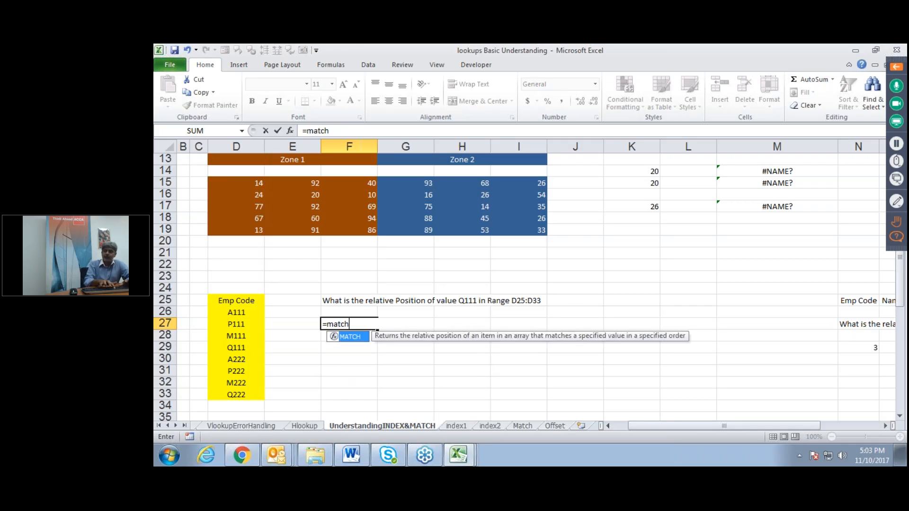
{"action": "type", "text": "("}
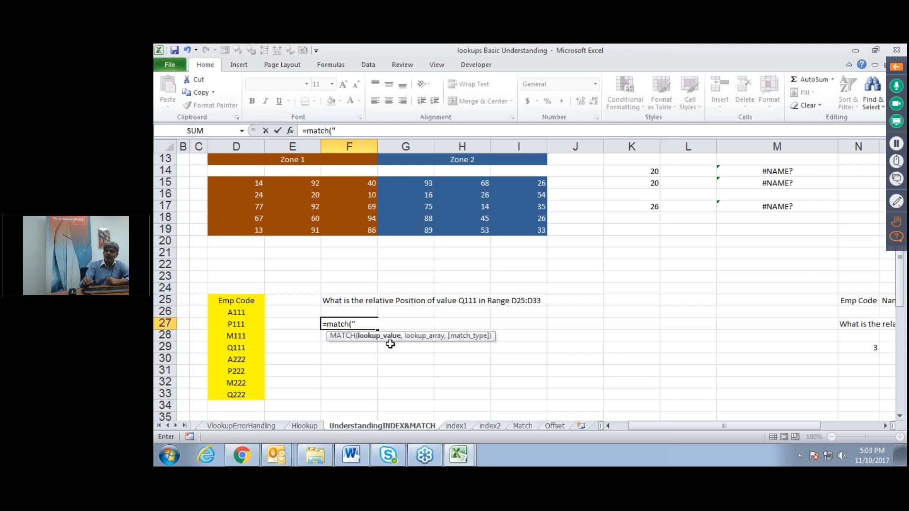
{"action": "type", "text": "111"}
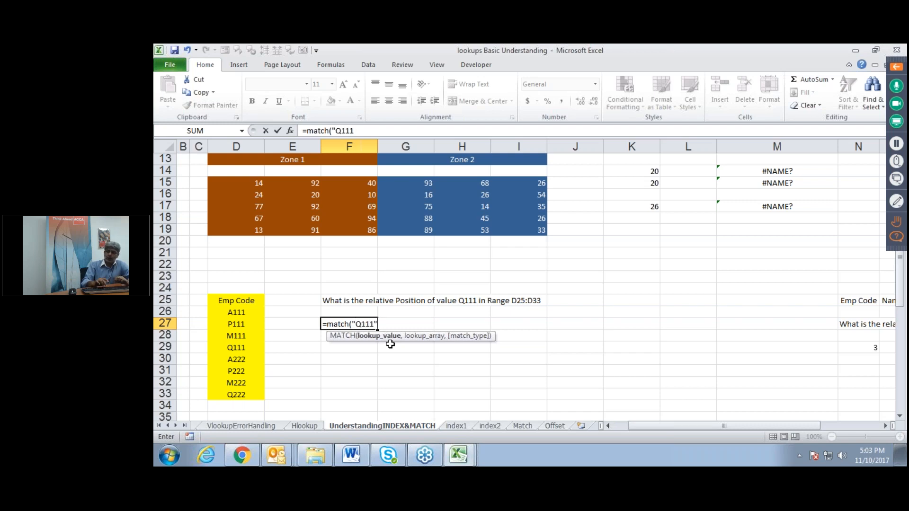
{"action": "type", "text": "\""}
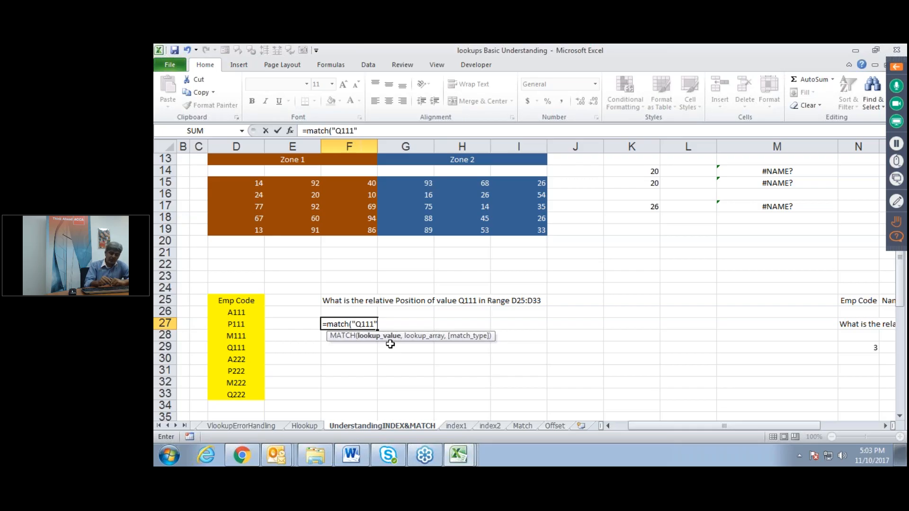
{"action": "type", "text": ","}
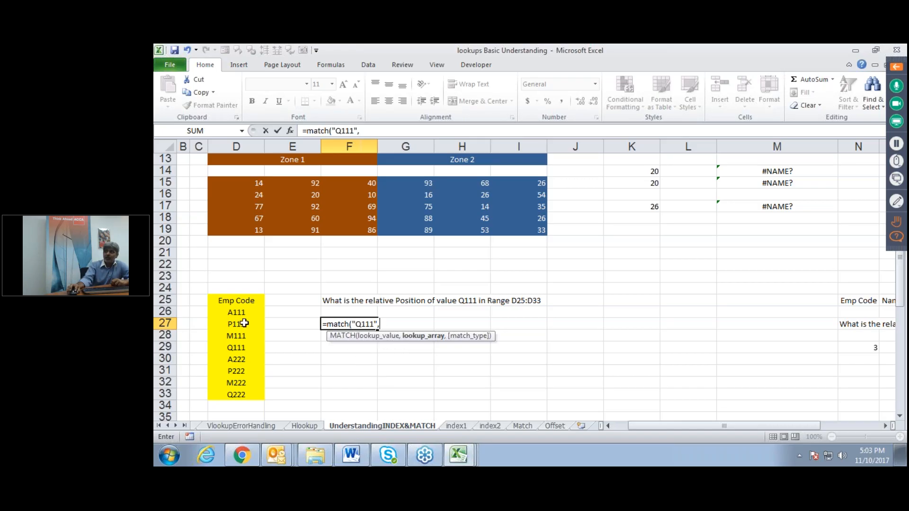
{"action": "left_click_drag", "start_coordinate": [246, 303], "coordinate": [248, 389]}
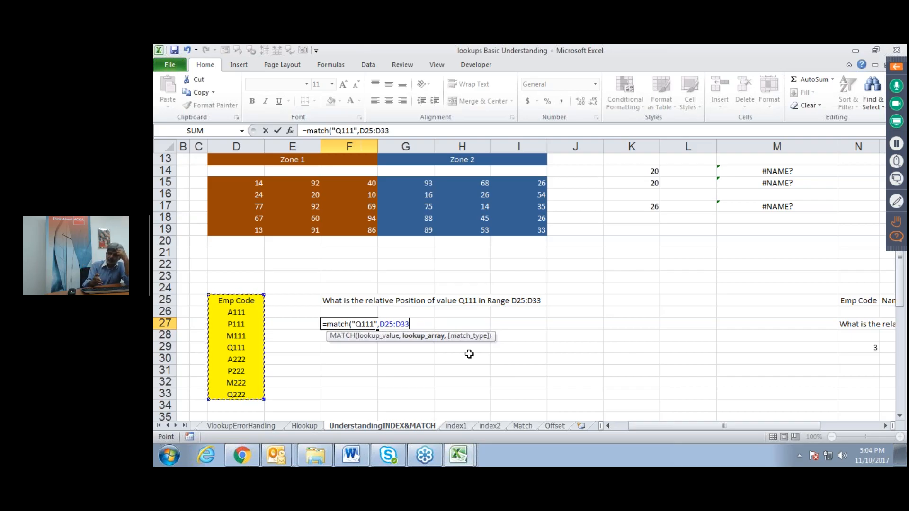
{"action": "type", "text": ","}
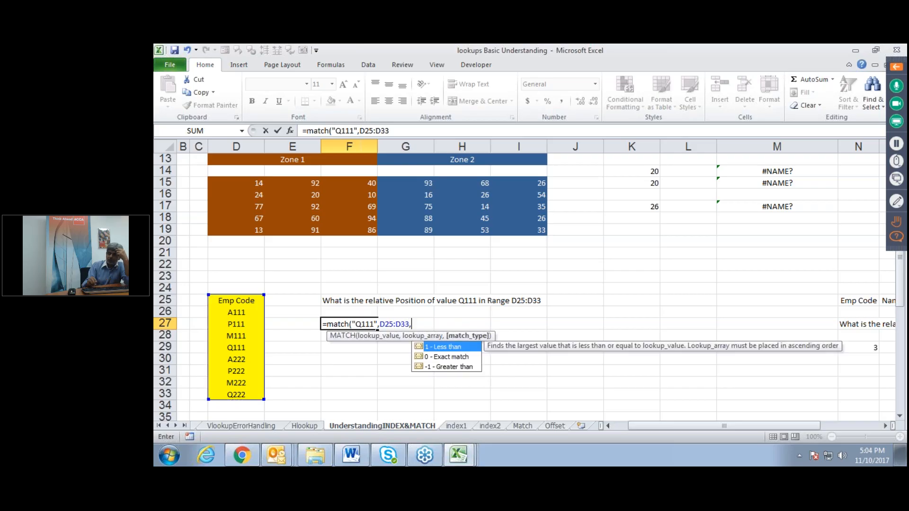
{"action": "type", "text": "0"}
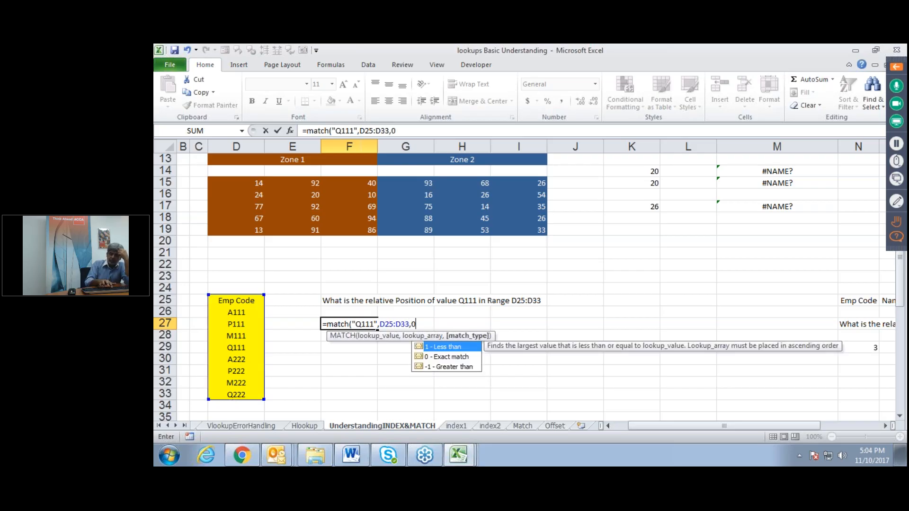
{"action": "type", "text": ")"}
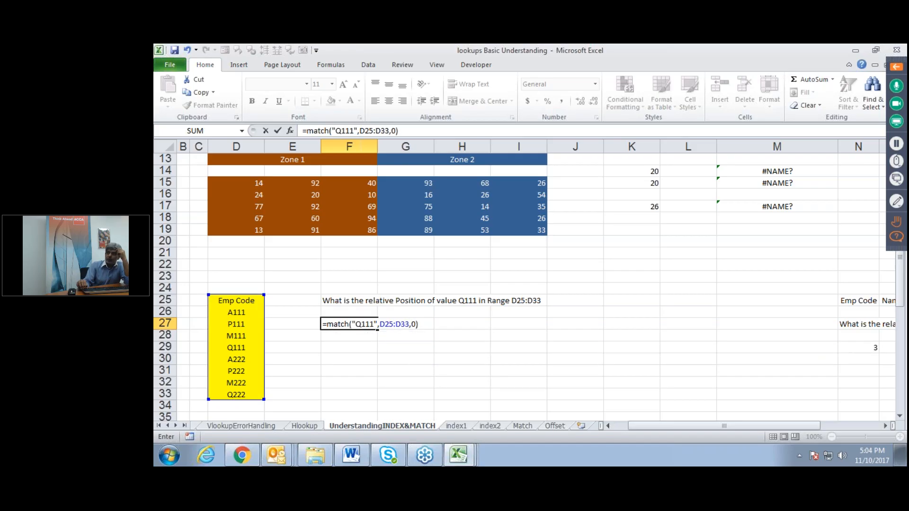
{"action": "key", "text": "Return"}
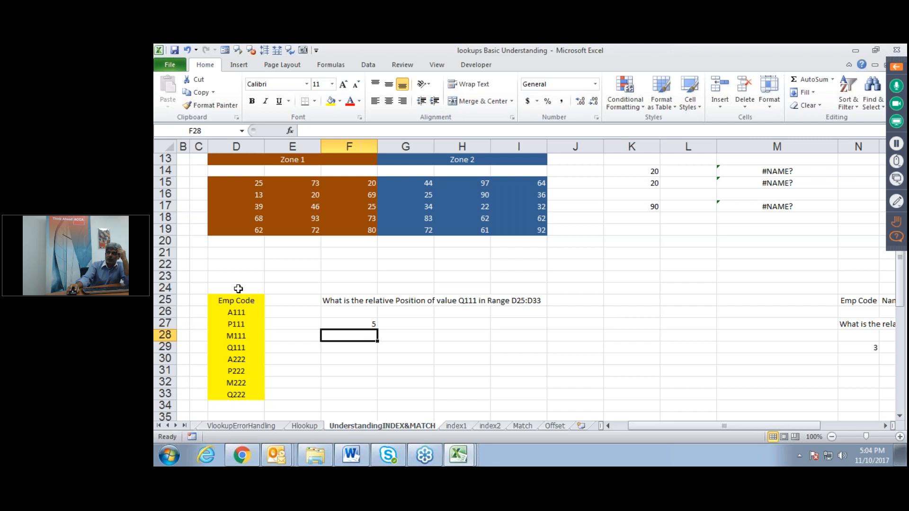
{"action": "left_click_drag", "start_coordinate": [236, 298], "coordinate": [247, 398]}
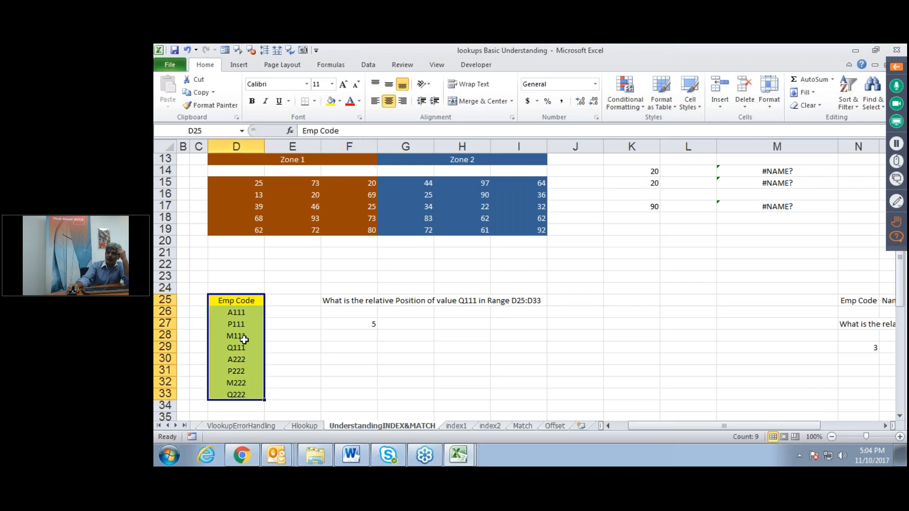
{"action": "left_click", "coordinate": [363, 351]}
{"action": "type", "text": "="}
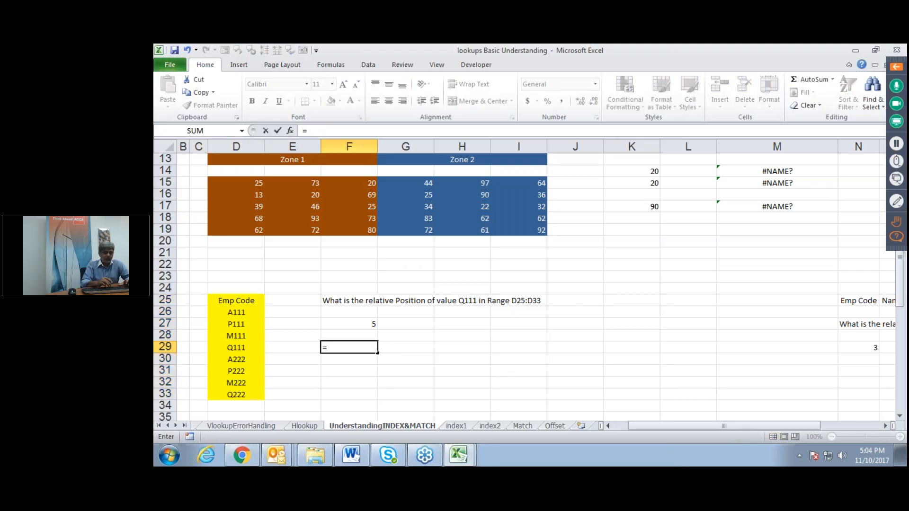
{"action": "type", "text": "match("}
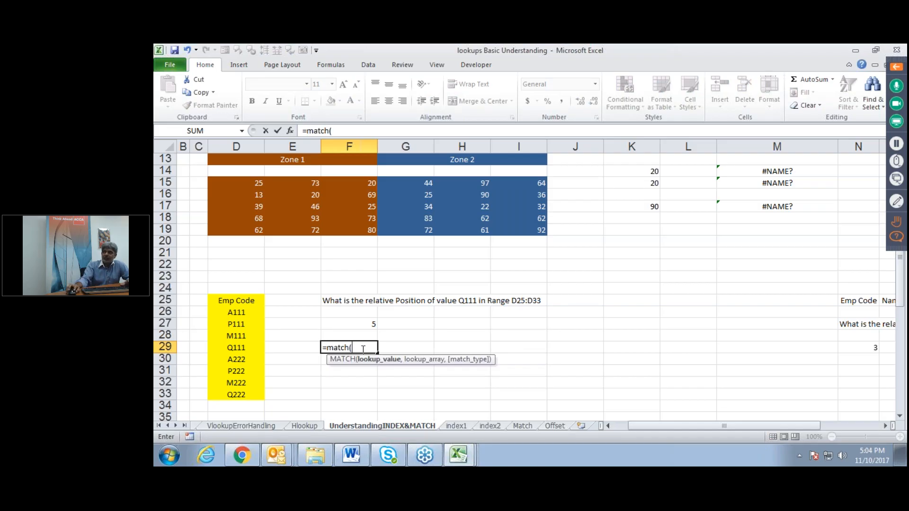
{"action": "type", "text": "\"Q111"}
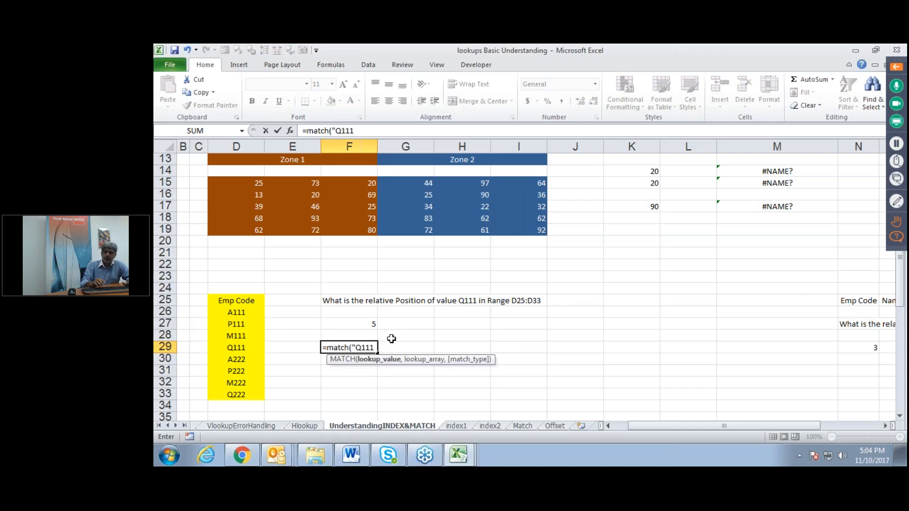
{"action": "key", "text": "BackSpace"}
{"action": "key", "text": "BackSpace"}
{"action": "key", "text": "BackSpace"}
{"action": "key", "text": "BackSpace"}
{"action": "key", "text": "BackSpace"}
{"action": "key", "text": "BackSpace"}
{"action": "key", "text": "BackSpace"}
{"action": "key", "text": "BackSpace"}
{"action": "key", "text": "BackSpace"}
{"action": "key", "text": "BackSpace"}
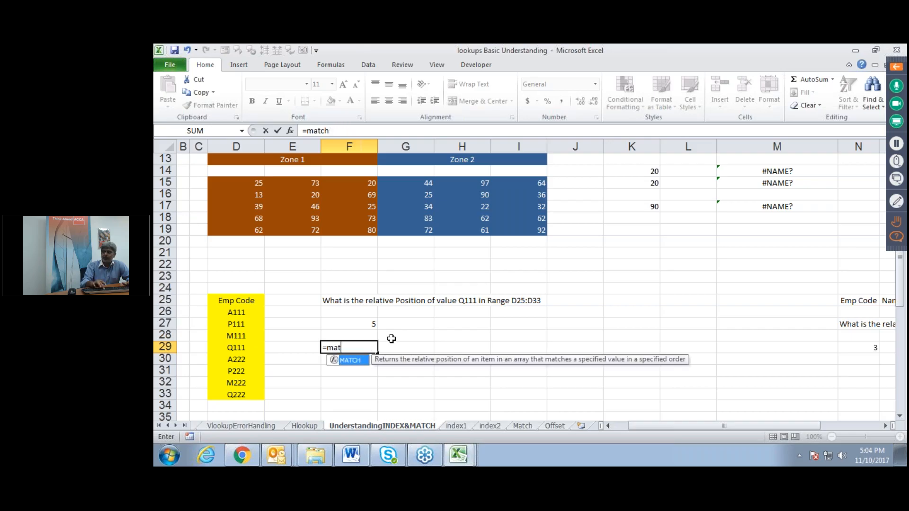
{"action": "key", "text": "Escape"}
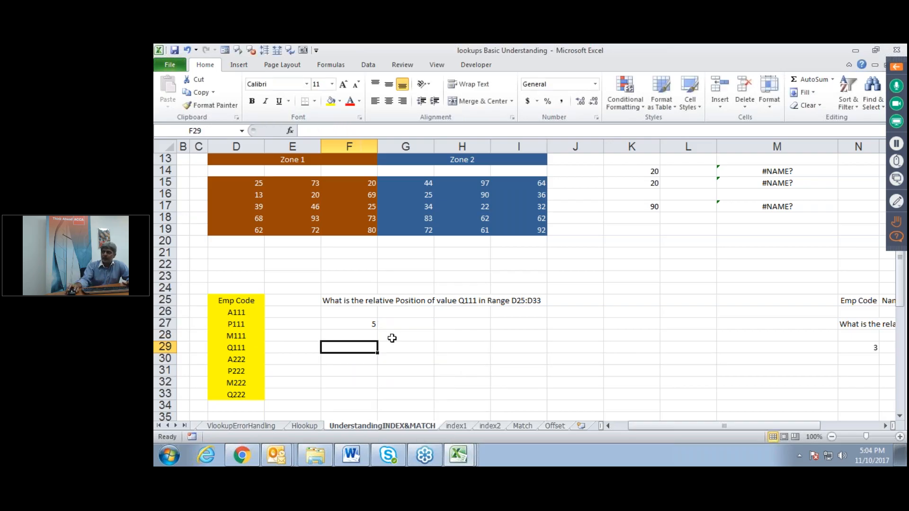
Step: Enter the lookup code Q111 in cell F28
{"action": "left_click", "coordinate": [336, 339]}
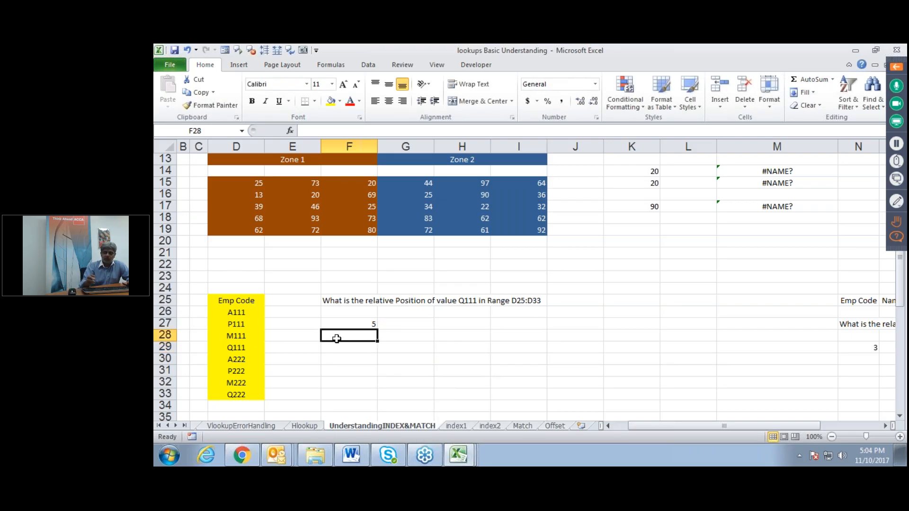
{"action": "type", "text": "Q111"}
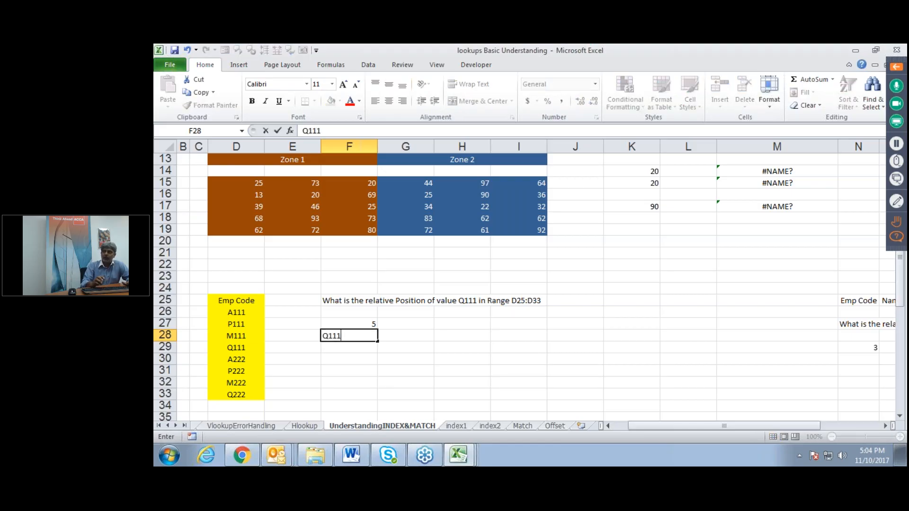
{"action": "key", "text": "Return"}
{"action": "key", "text": "Return"}
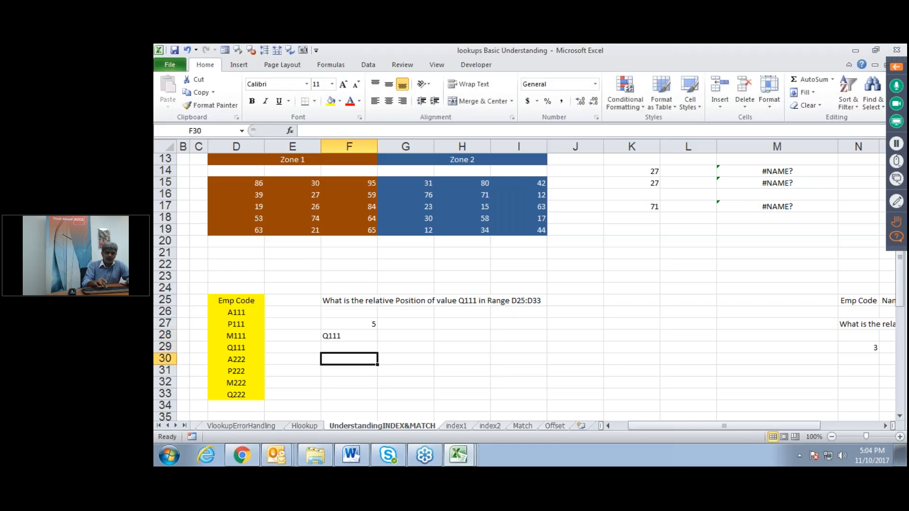
Step: Build a MATCH formula in F30 that looks up the code in F28 within the range D26:D33
{"action": "type", "text": "=in"}
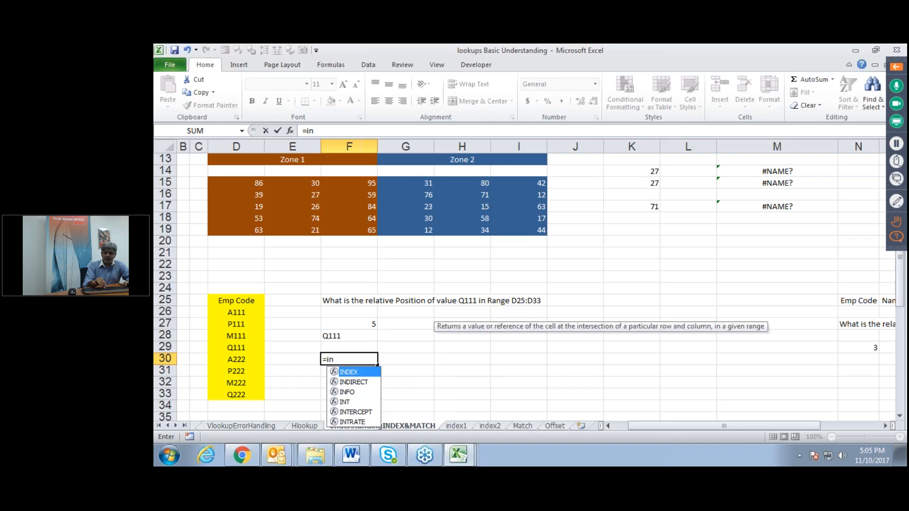
{"action": "key", "text": "BackSpace"}
{"action": "key", "text": "BackSpace"}
{"action": "type", "text": "matc"}
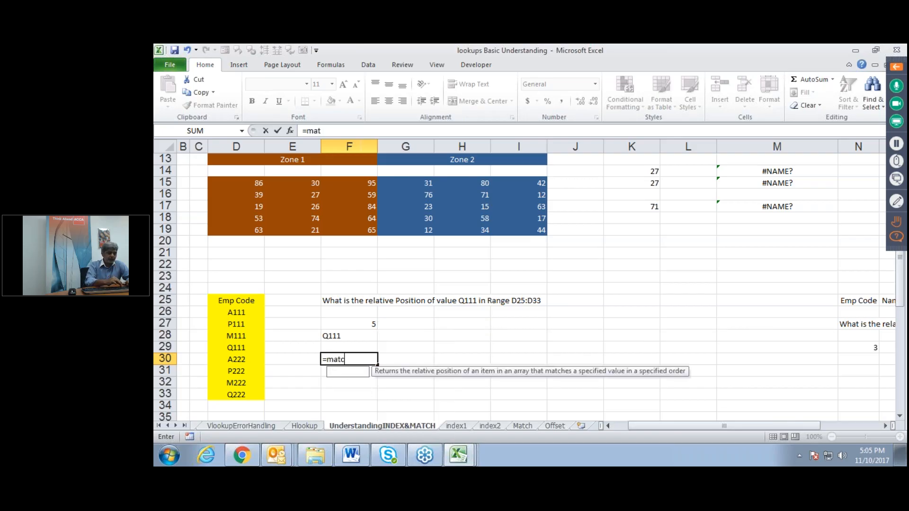
{"action": "type", "text": "h("}
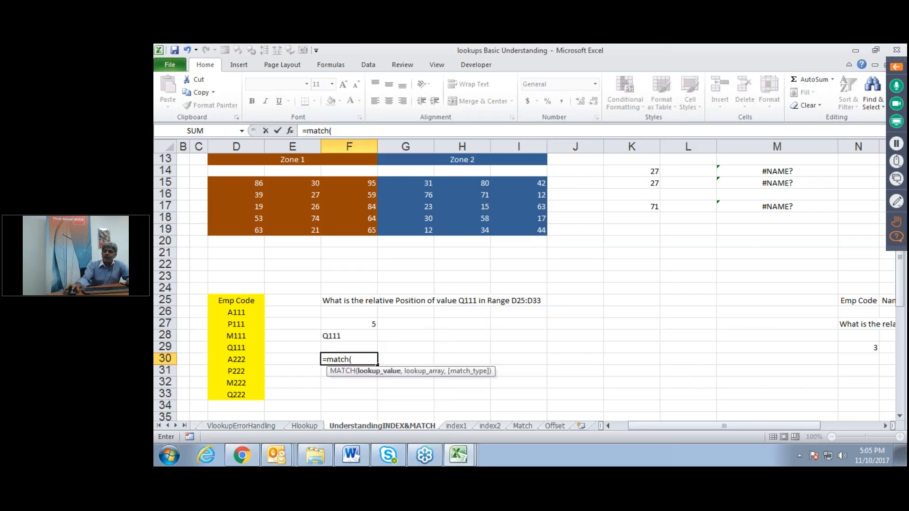
{"action": "left_click", "coordinate": [348, 336]}
{"action": "type", "text": ","}
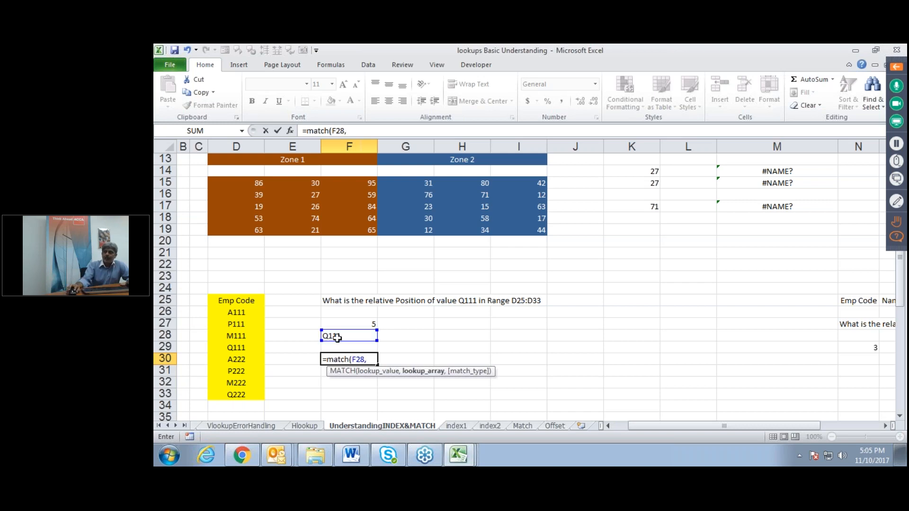
{"action": "left_click_drag", "start_coordinate": [231, 316], "coordinate": [235, 394]}
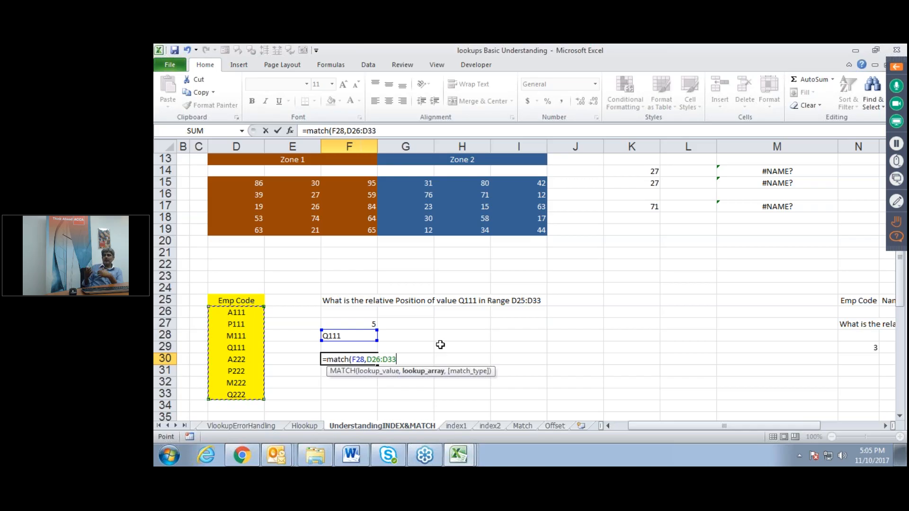
{"action": "type", "text": ","}
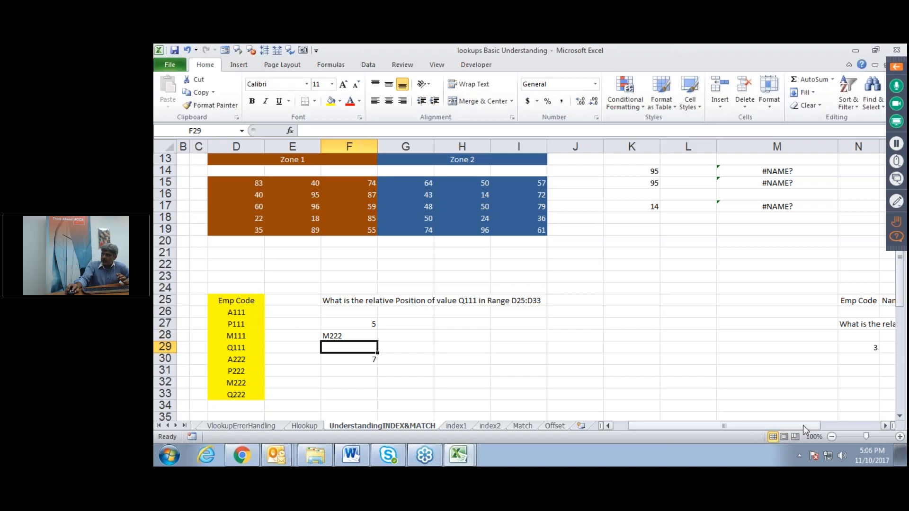
Step: Locate the horizontal MATCH exercise and highlight its header range N25:R25
{"action": "left_click_drag", "start_coordinate": [794, 428], "coordinate": [868, 427]}
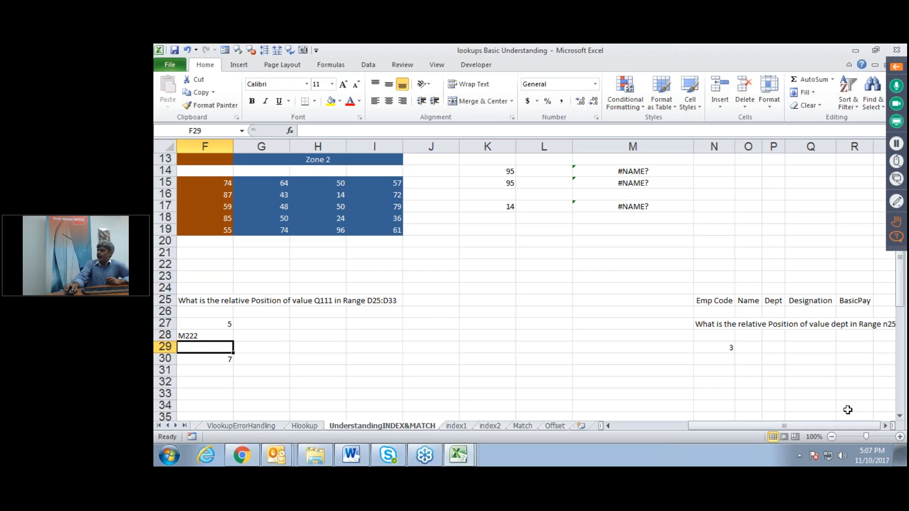
{"action": "left_click", "coordinate": [886, 426]}
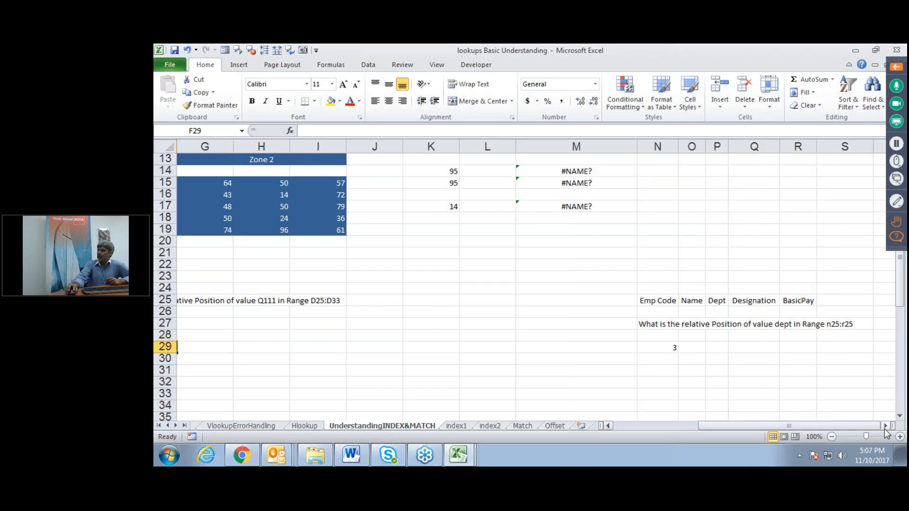
{"action": "left_click", "coordinate": [885, 425]}
{"action": "left_click", "coordinate": [886, 426]}
{"action": "left_click_drag", "start_coordinate": [540, 302], "coordinate": [699, 302]}
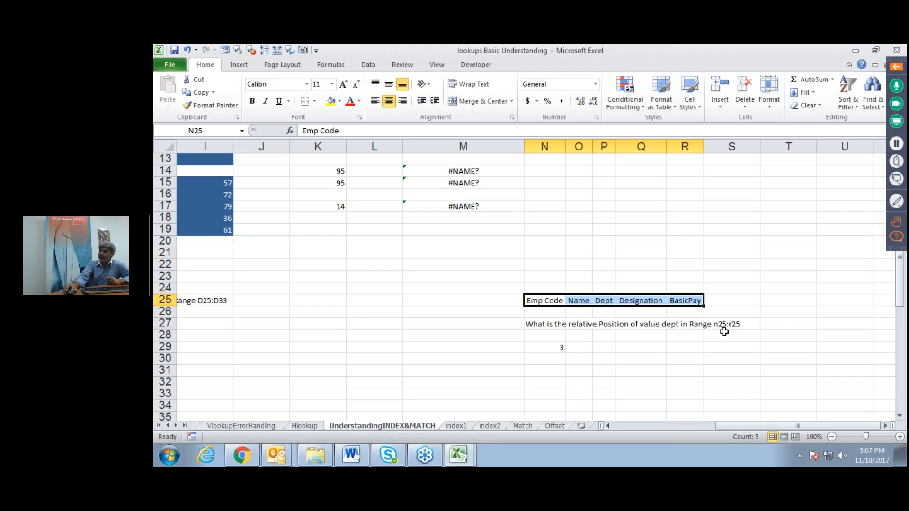
Step: Enter =MATCH("Dept",N25:R25,0) in cell N30 to find the relative position of Dept in the header row
{"action": "left_click", "coordinate": [551, 362]}
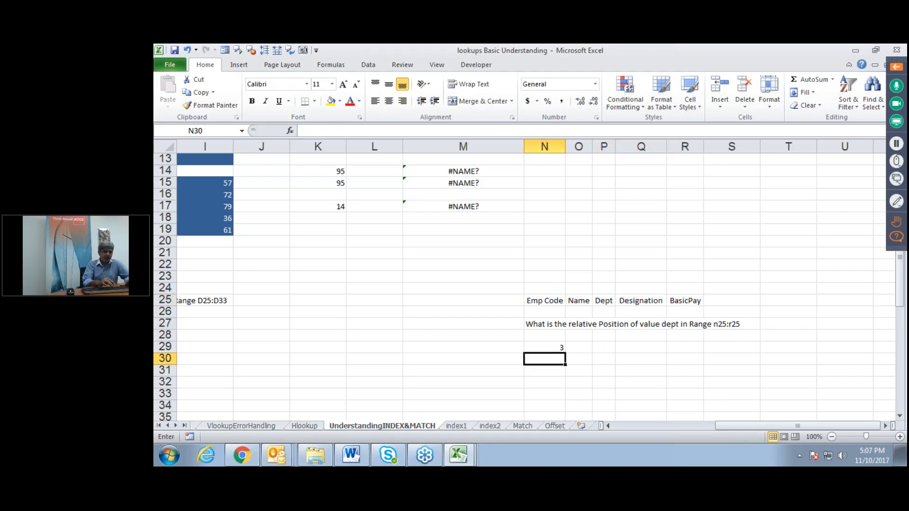
{"action": "type", "text": "=match"}
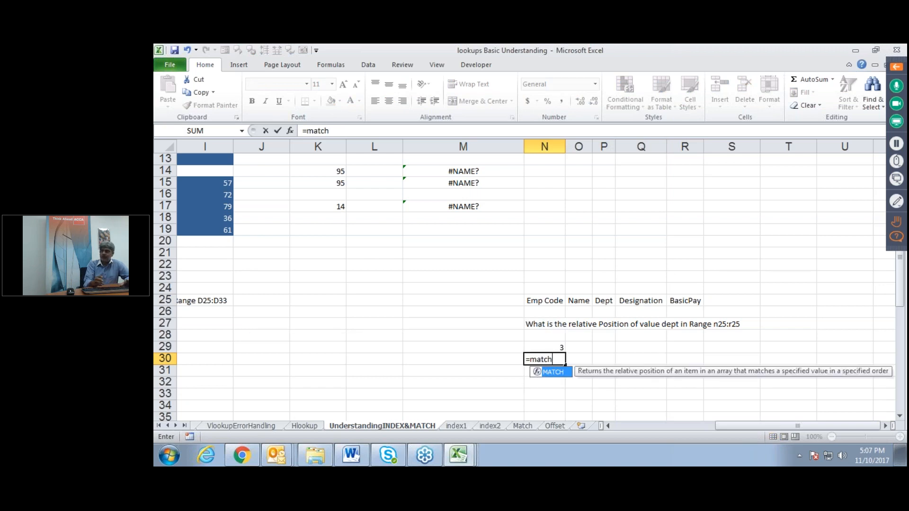
{"action": "type", "text": "("}
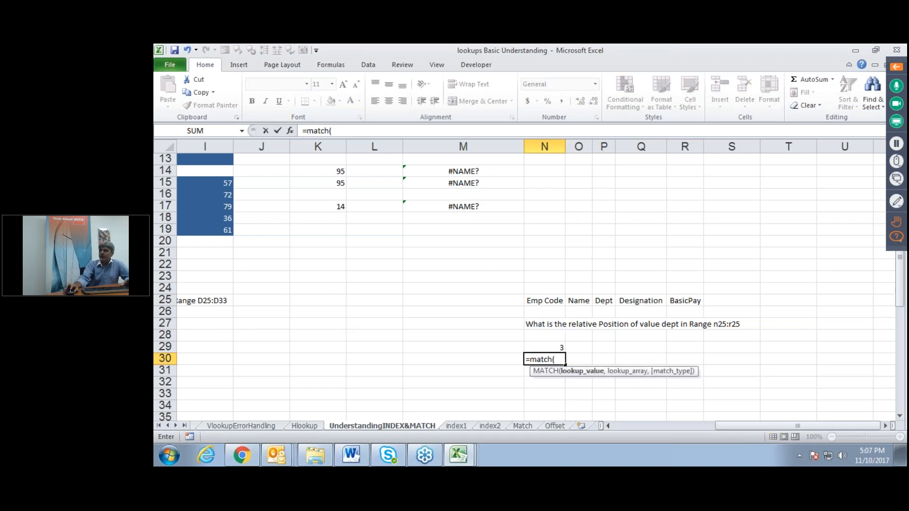
{"action": "type", "text": "\""}
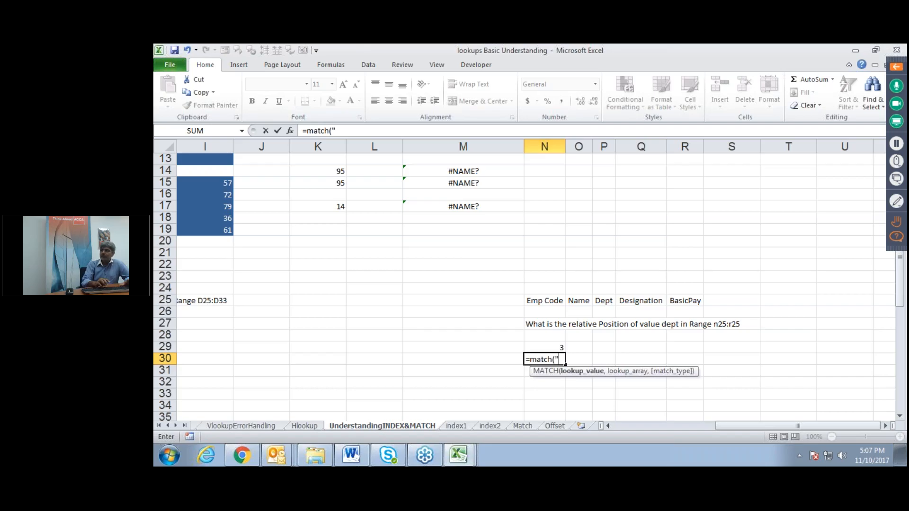
{"action": "type", "text": "Dep"}
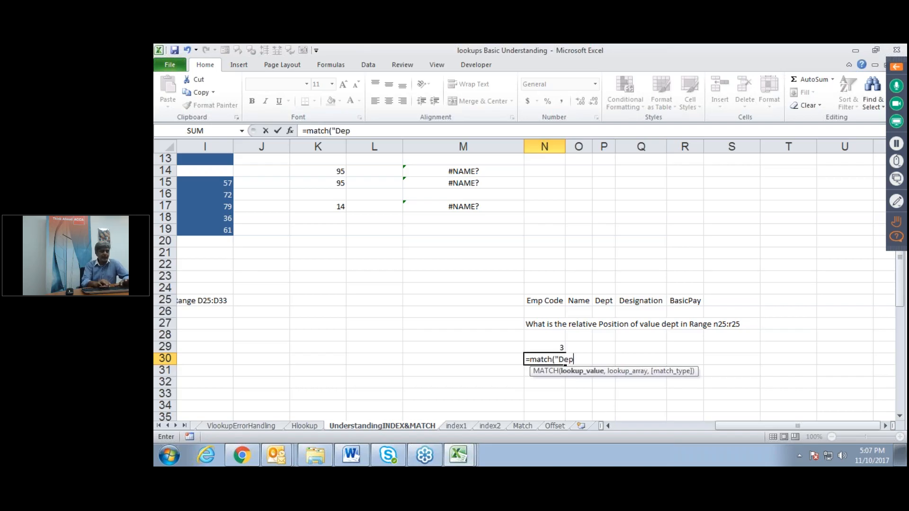
{"action": "type", "text": "t\","}
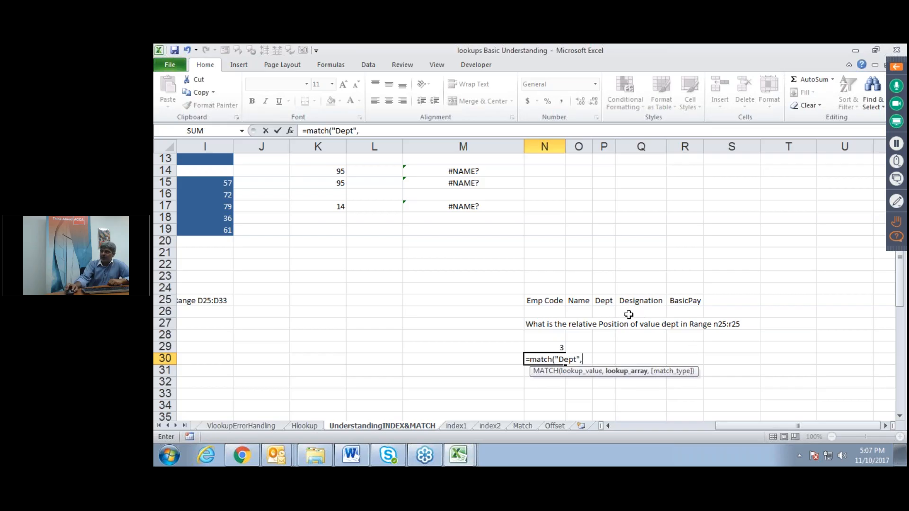
{"action": "left_click_drag", "start_coordinate": [542, 303], "coordinate": [691, 303]}
{"action": "type", "text": ","}
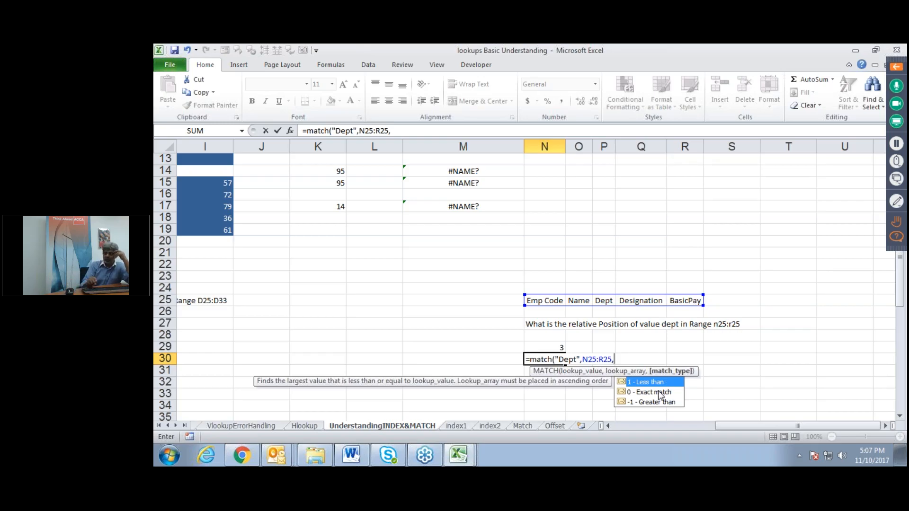
{"action": "type", "text": "0"}
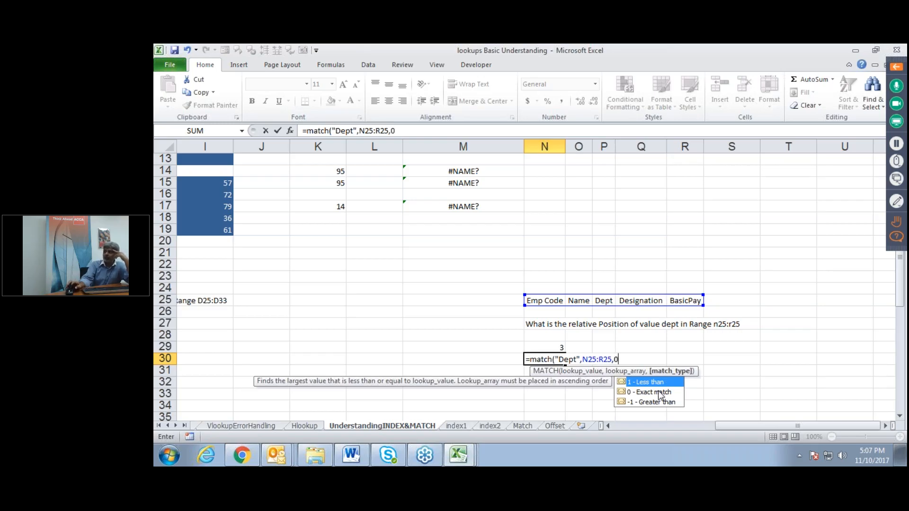
{"action": "type", "text": ")"}
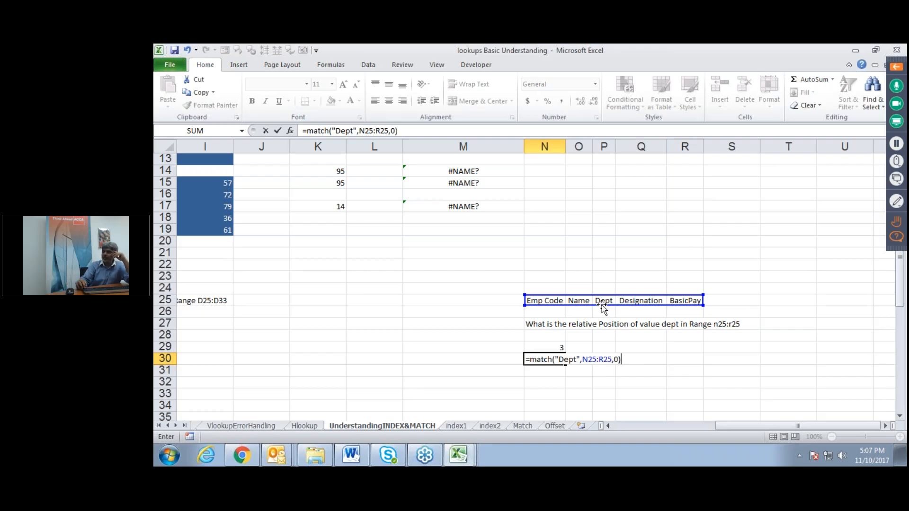
{"action": "key", "text": "Return"}
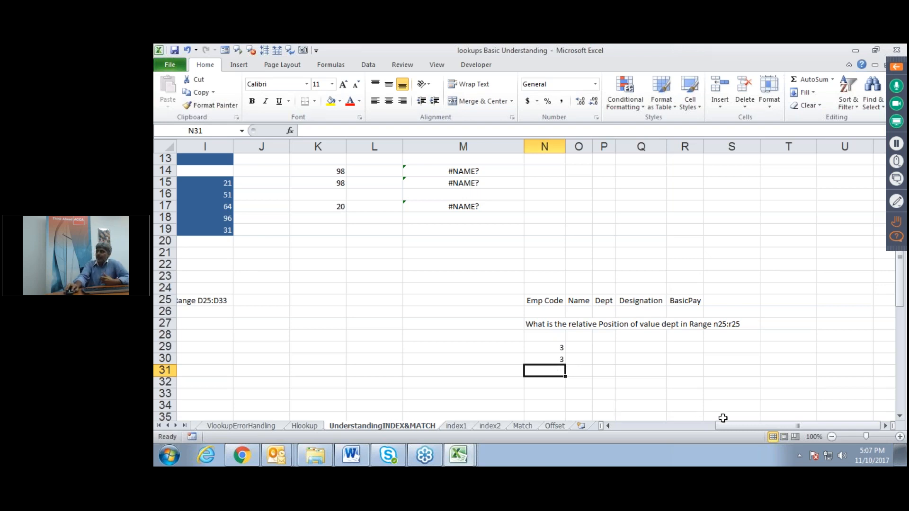
Step: Return to the Emp Code exercise area and switch to the For Practice workbook
{"action": "left_click_drag", "start_coordinate": [740, 425], "coordinate": [641, 417]}
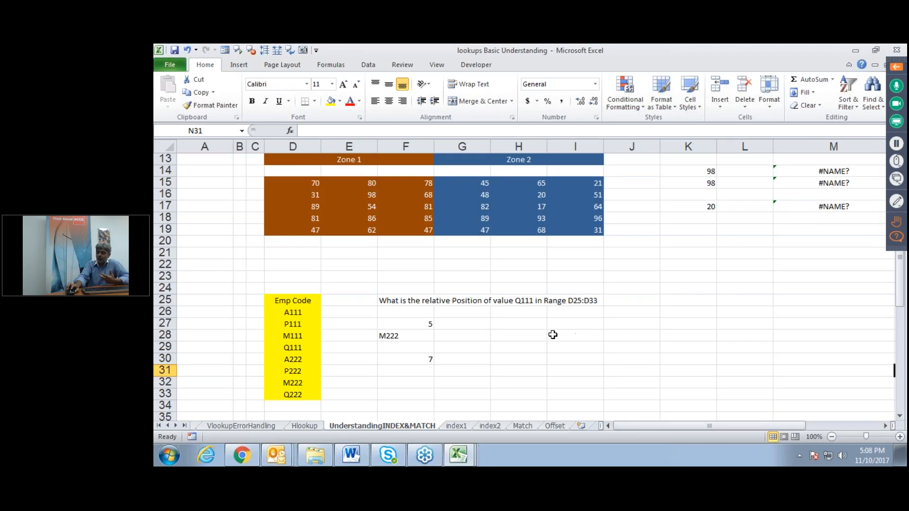
{"action": "left_click", "coordinate": [458, 455]}
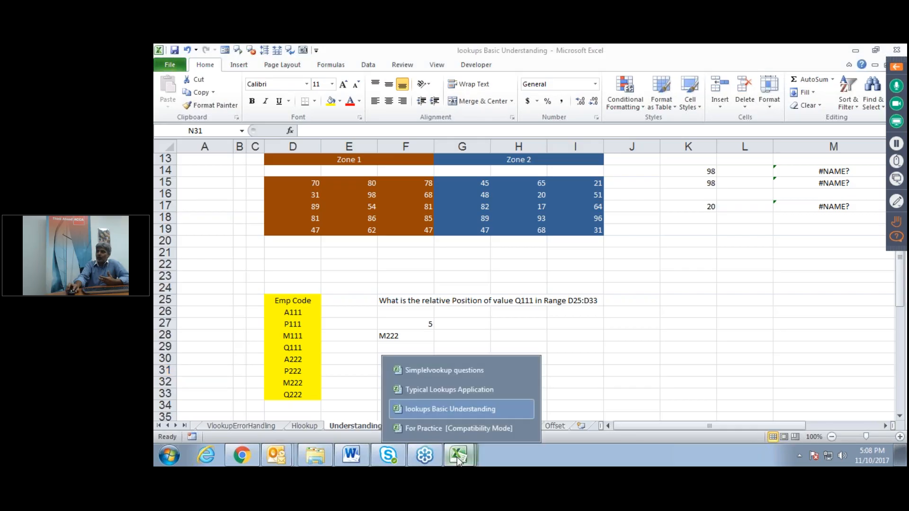
{"action": "left_click", "coordinate": [446, 428]}
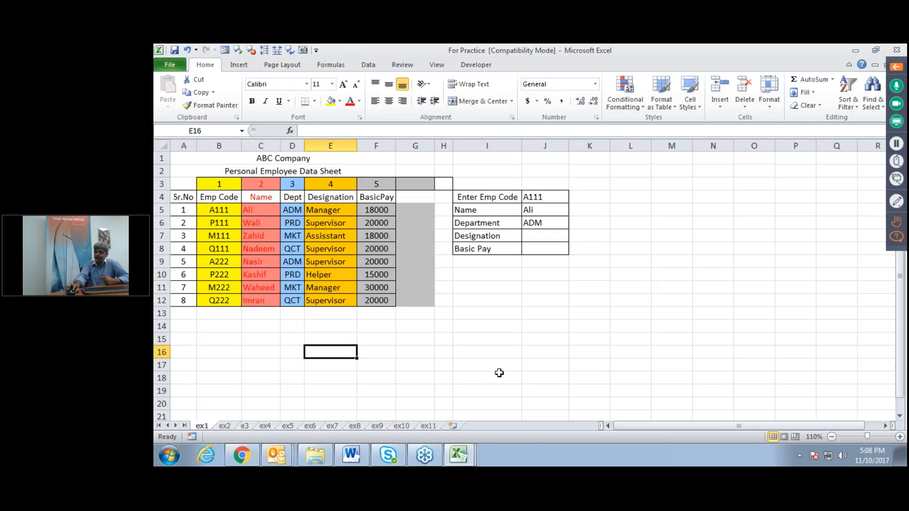
Step: Examine the lookup code in J4, the Emp Code list B5:B12, the headers B4:F4 and the employee data on sheet ex1
{"action": "left_click", "coordinate": [533, 198]}
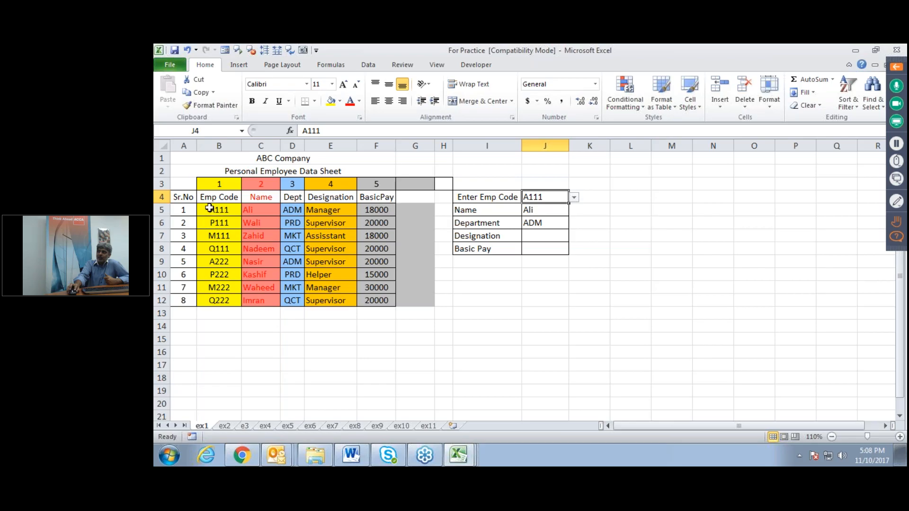
{"action": "left_click_drag", "start_coordinate": [210, 208], "coordinate": [213, 299]}
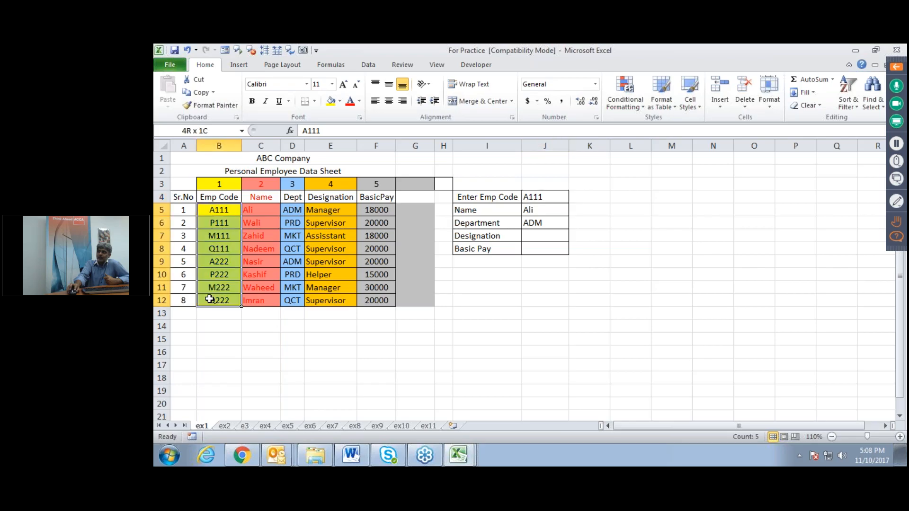
{"action": "left_click", "coordinate": [227, 211]}
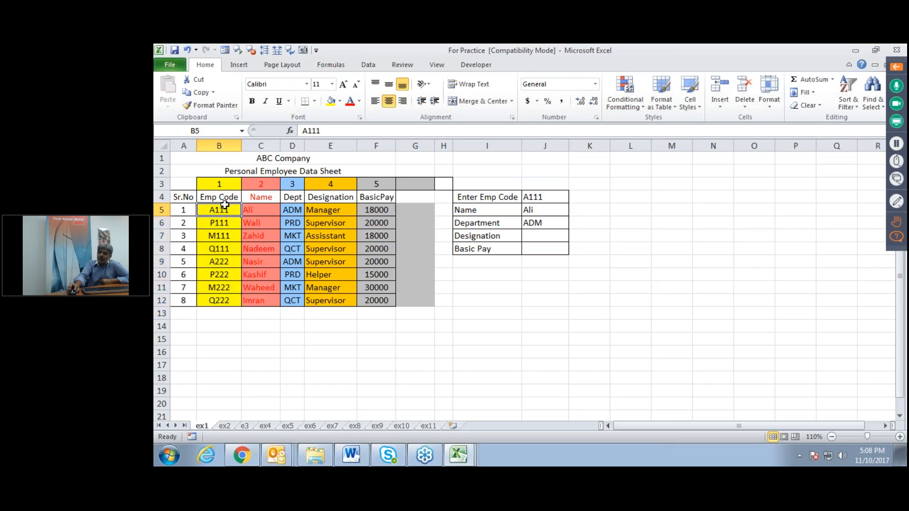
{"action": "left_click_drag", "start_coordinate": [224, 209], "coordinate": [221, 300]}
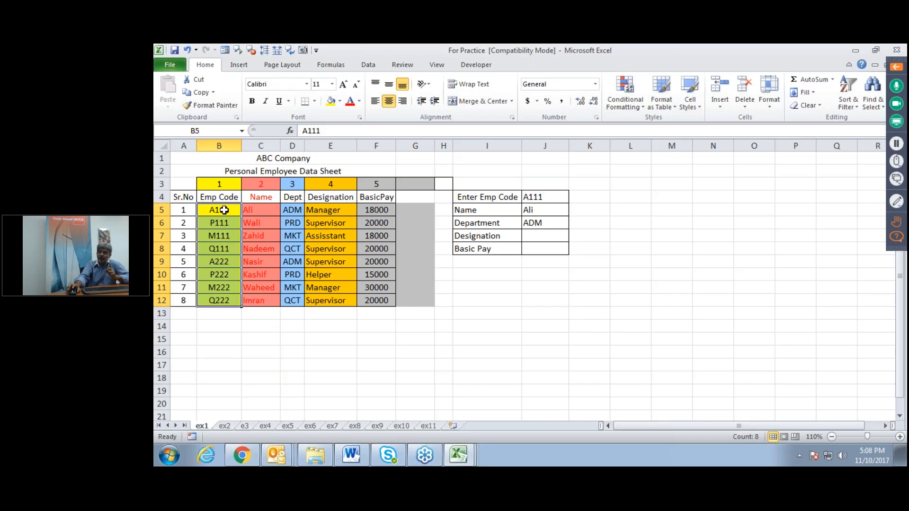
{"action": "left_click_drag", "start_coordinate": [222, 196], "coordinate": [380, 194]}
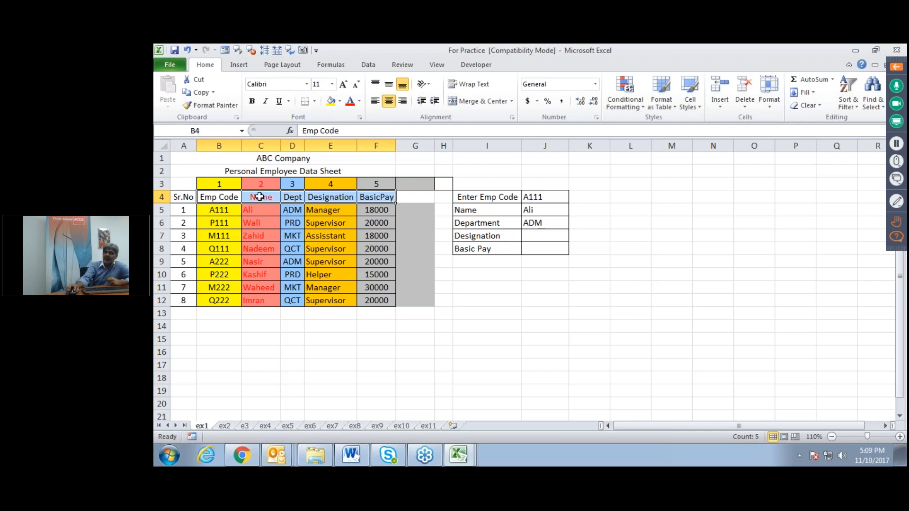
{"action": "left_click_drag", "start_coordinate": [259, 196], "coordinate": [399, 304]}
{"action": "left_click", "coordinate": [401, 350]}
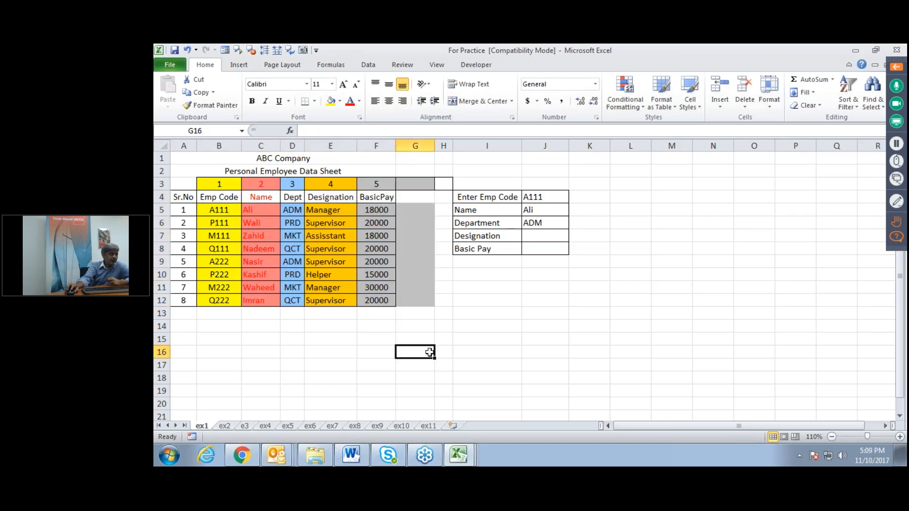
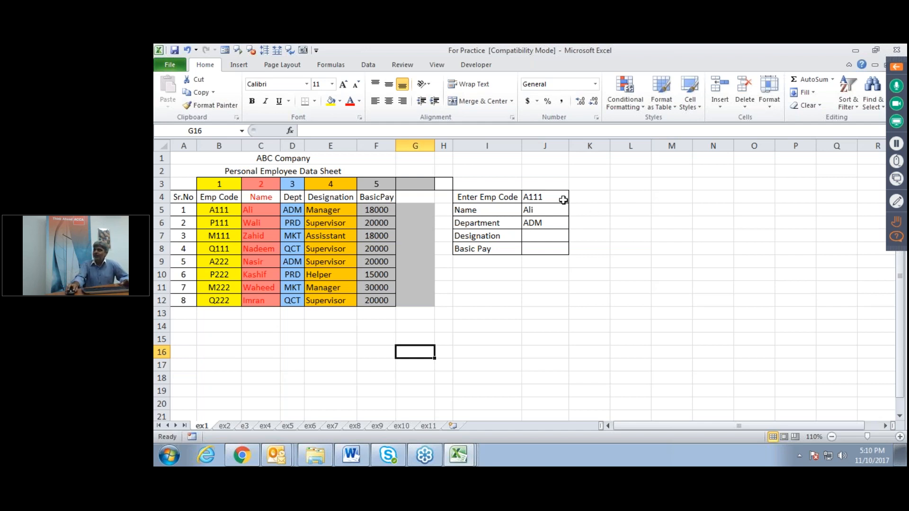
Step: Enter =MATCH(J4,B5:B12,0) in cell M4 and check the result against the Emp Code list
{"action": "left_click", "coordinate": [535, 198]}
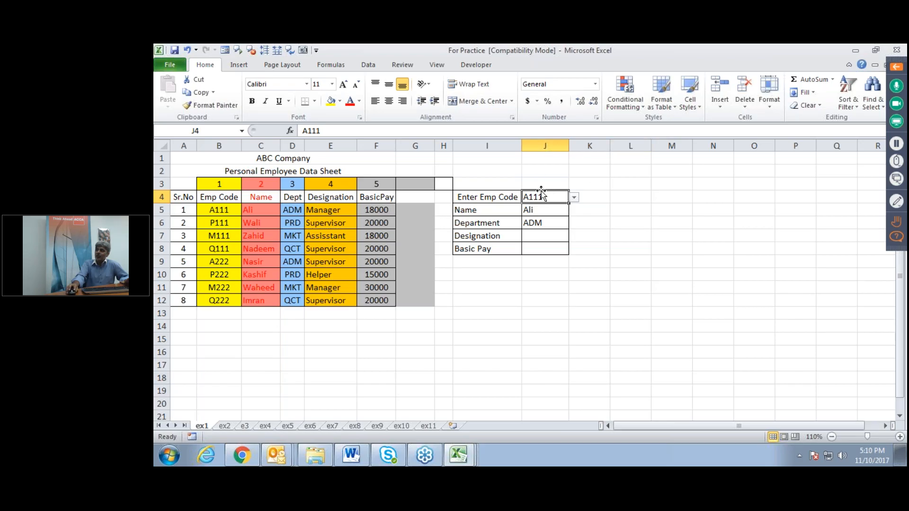
{"action": "left_click", "coordinate": [673, 199]}
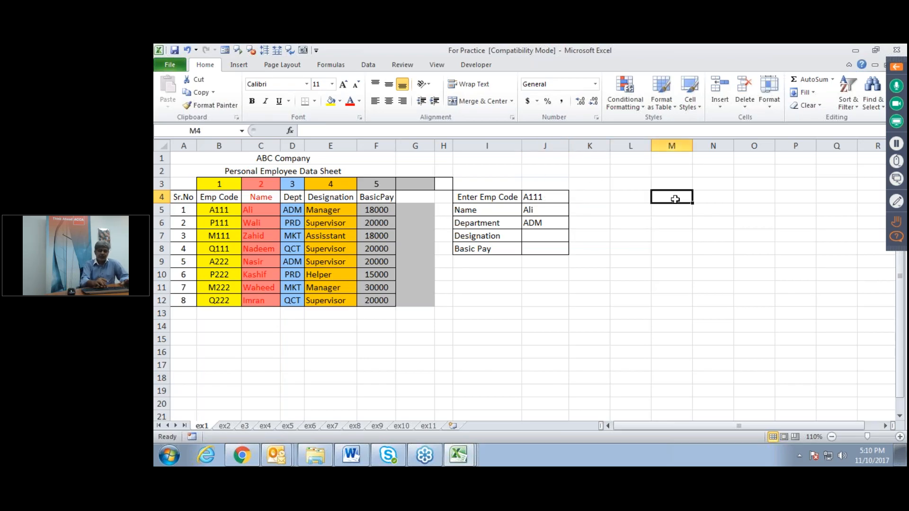
{"action": "type", "text": "="}
{"action": "key", "text": "BackSpace"}
{"action": "type", "text": "=match("}
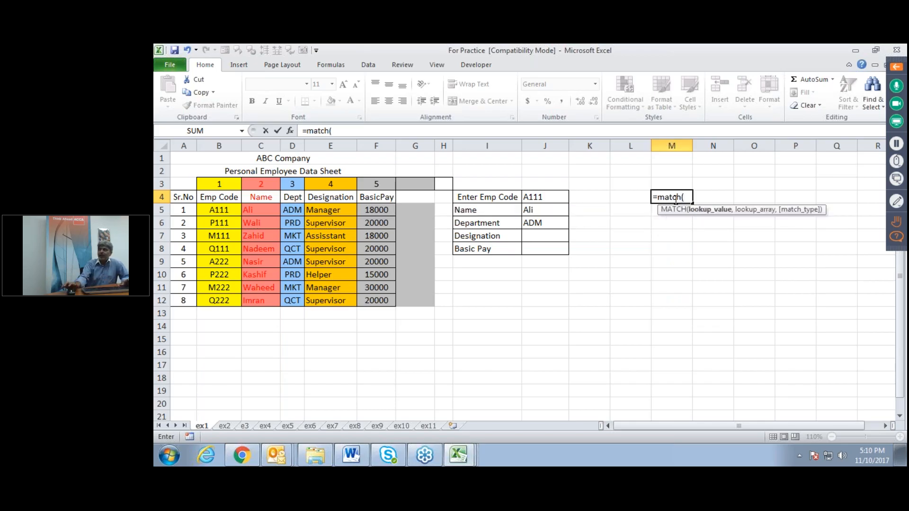
{"action": "left_click", "coordinate": [544, 199]}
{"action": "type", "text": ","}
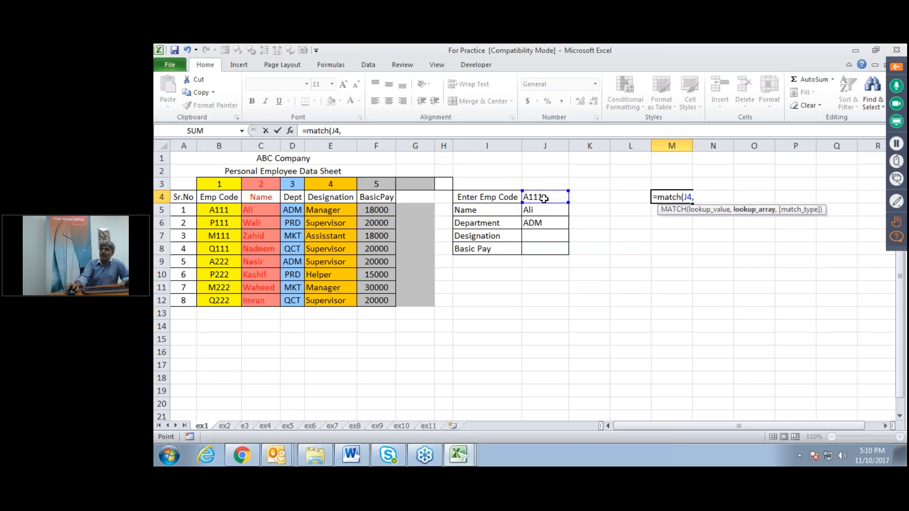
{"action": "left_click_drag", "start_coordinate": [224, 209], "coordinate": [226, 300]}
{"action": "type", "text": ",0"}
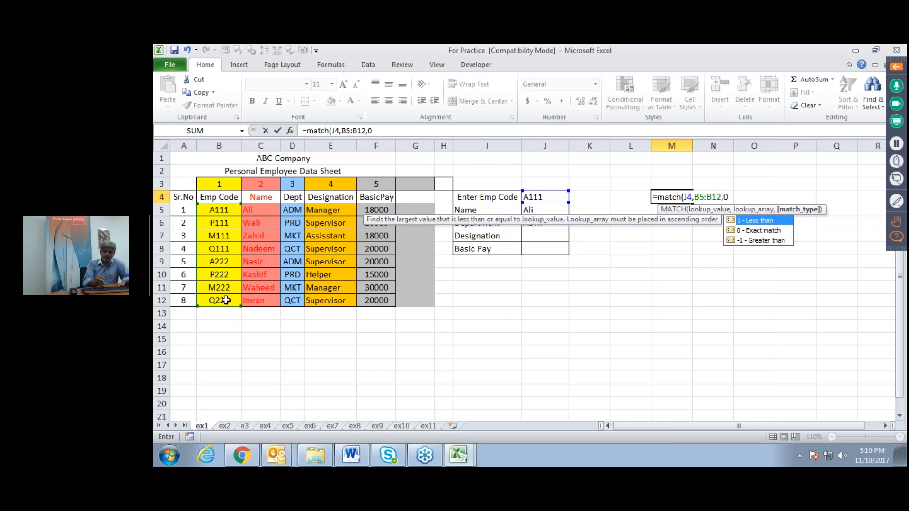
{"action": "type", "text": ")"}
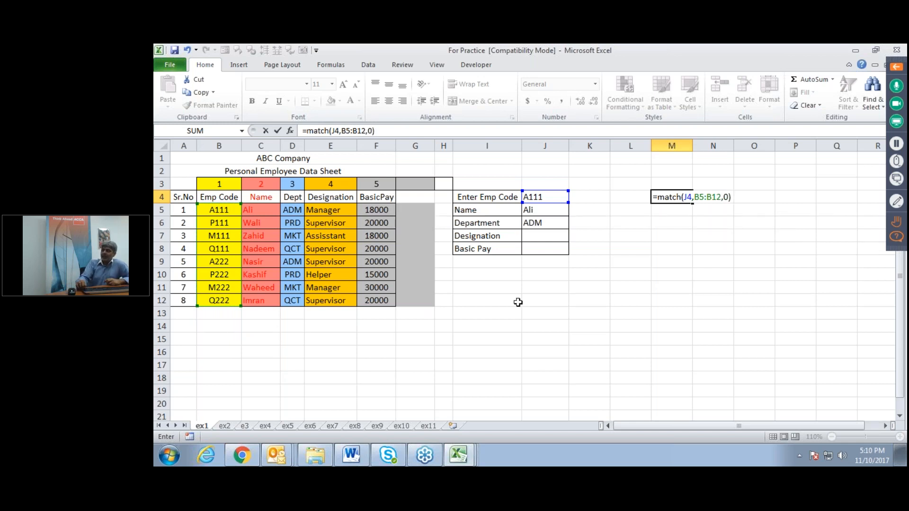
{"action": "key", "text": "Return"}
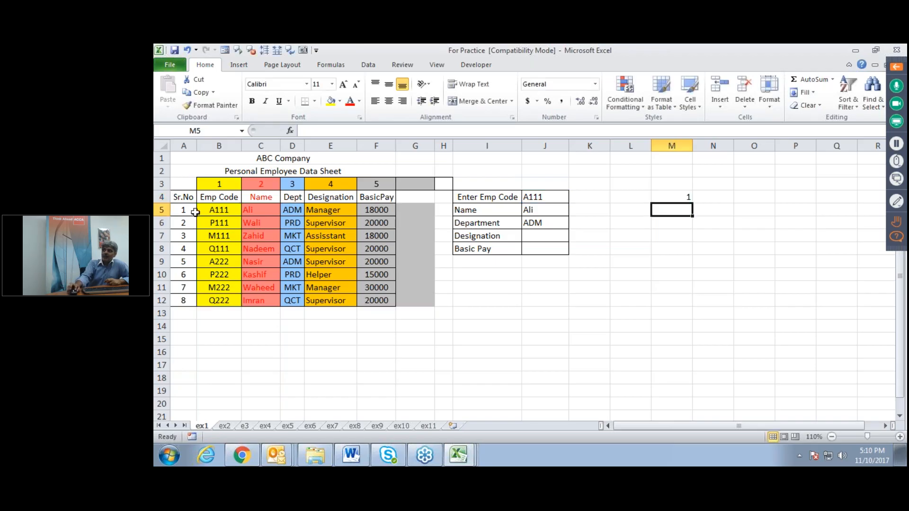
{"action": "left_click_drag", "start_coordinate": [208, 210], "coordinate": [222, 298]}
Step: Enter =MATCH(I5,B4:F4,0) in cell M5 to find the column position of the Name label in the headers
{"action": "left_click", "coordinate": [677, 209]}
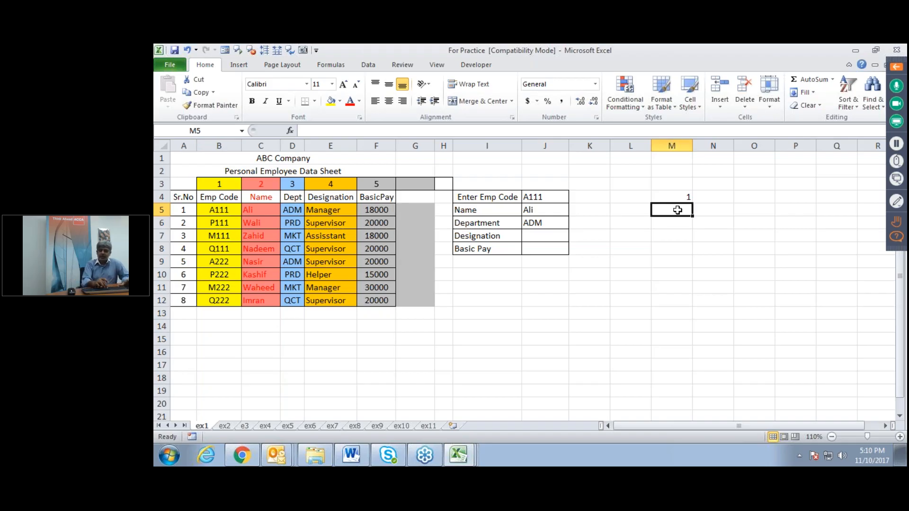
{"action": "type", "text": "=m"}
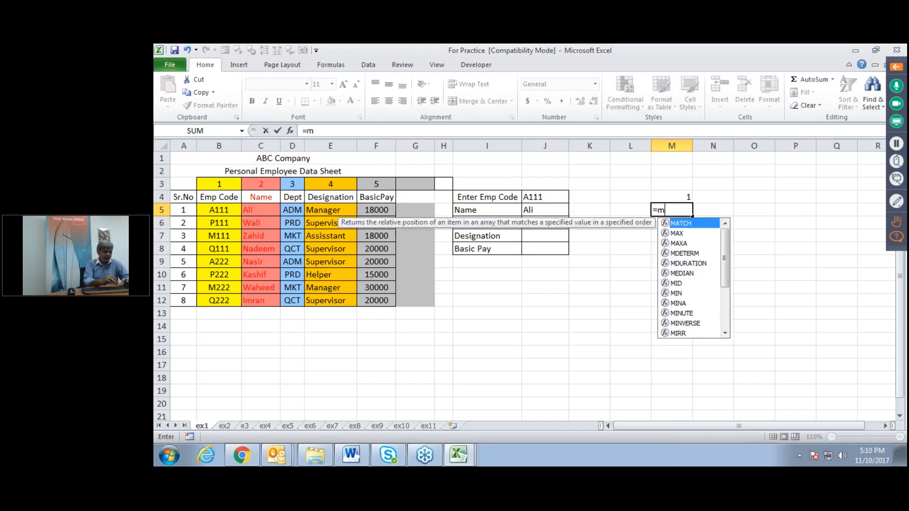
{"action": "type", "text": "atch("}
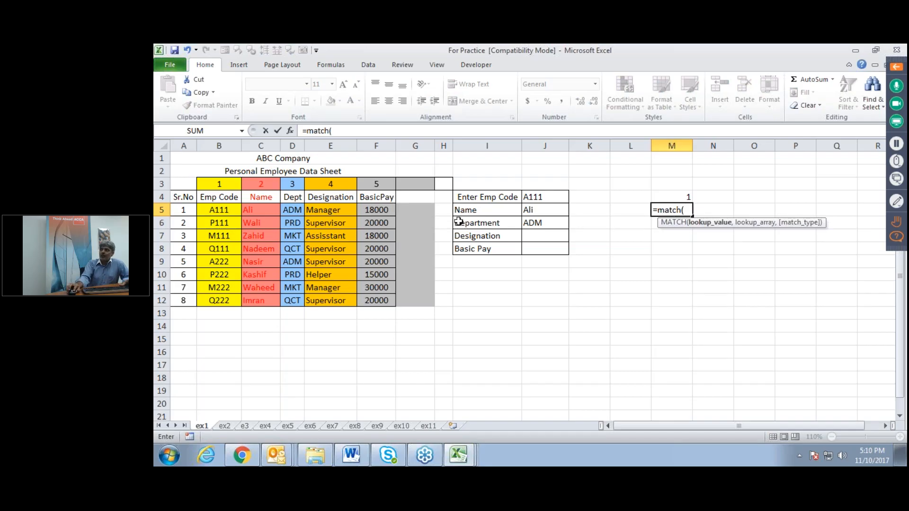
{"action": "left_click", "coordinate": [474, 211]}
{"action": "type", "text": ","}
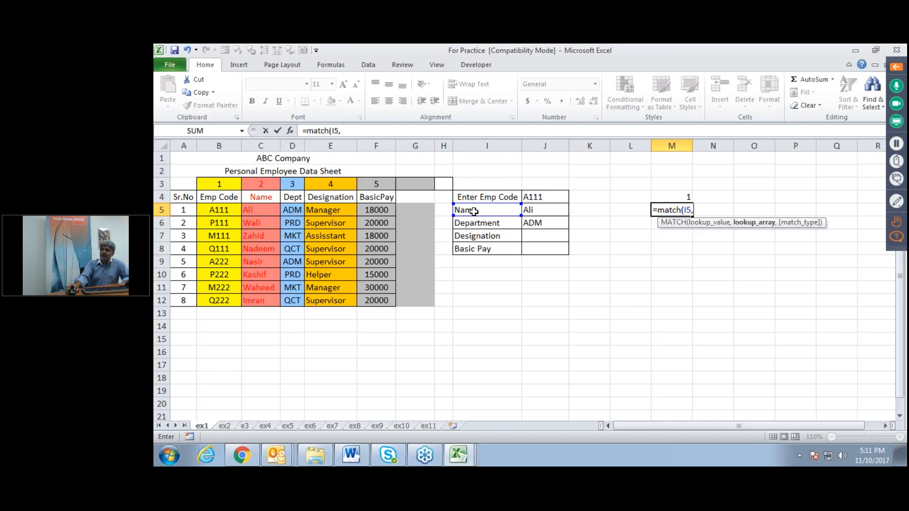
{"action": "left_click", "coordinate": [228, 197]}
{"action": "left_click_drag", "start_coordinate": [228, 196], "coordinate": [386, 198]}
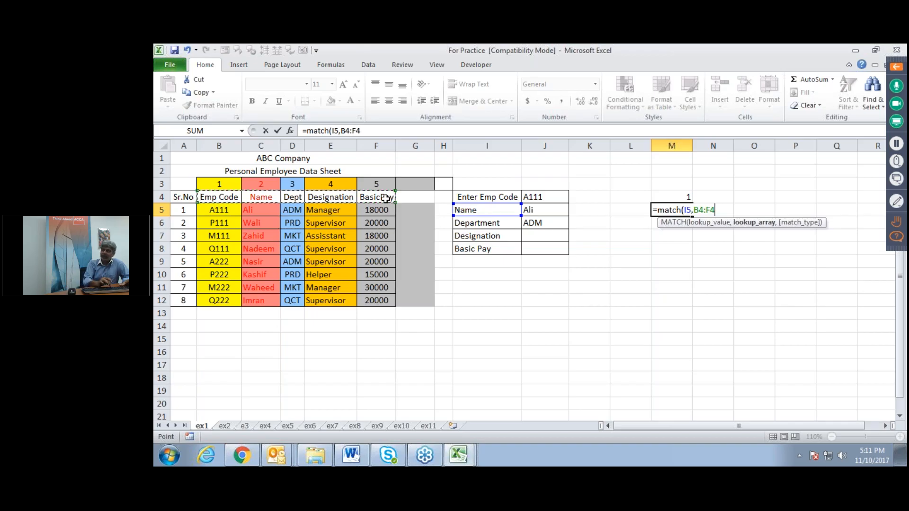
{"action": "type", "text": ",0"}
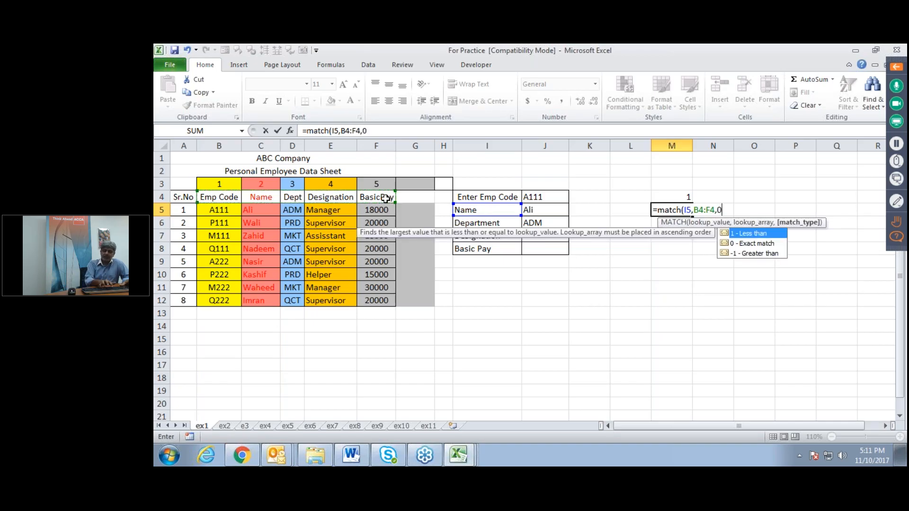
{"action": "type", "text": ")"}
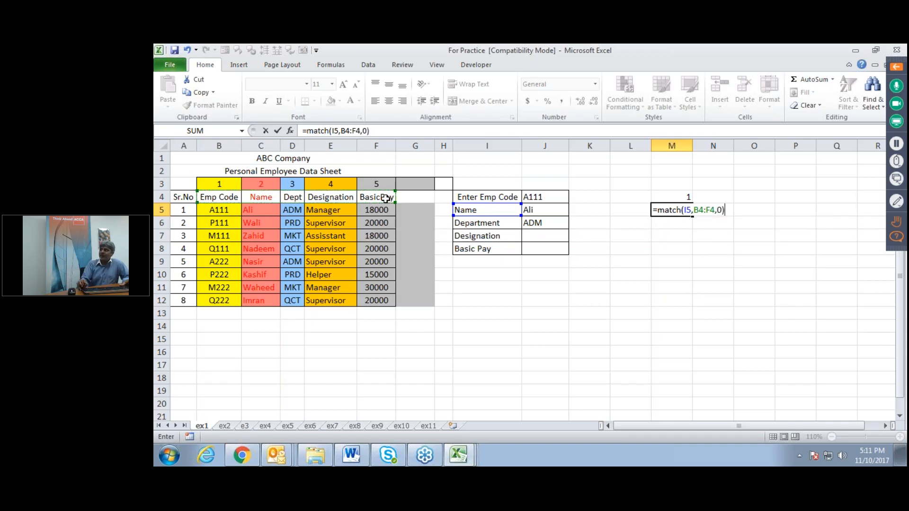
{"action": "key", "text": "Return"}
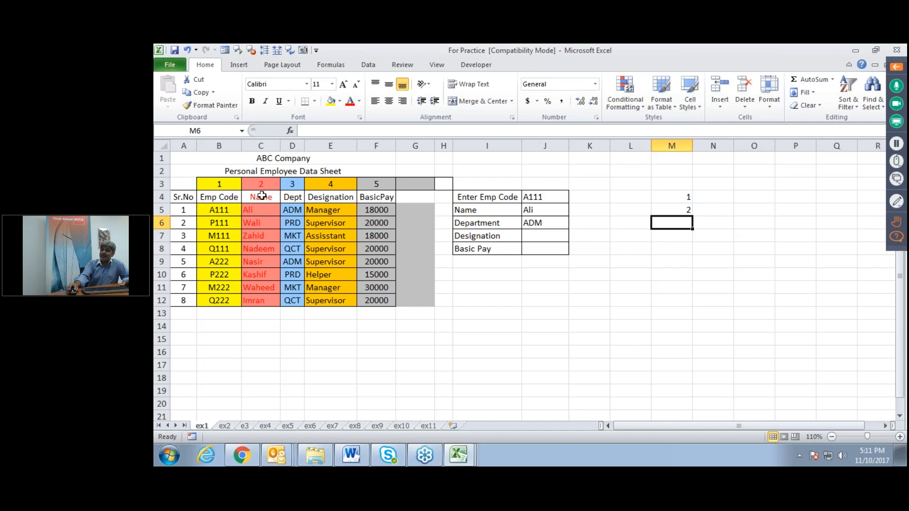
Step: Enter =INDEX(B5:F12,M4,M5) in cell M7 to return the employee name, and review the formula's references
{"action": "left_click", "coordinate": [660, 237]}
{"action": "type", "text": "="}
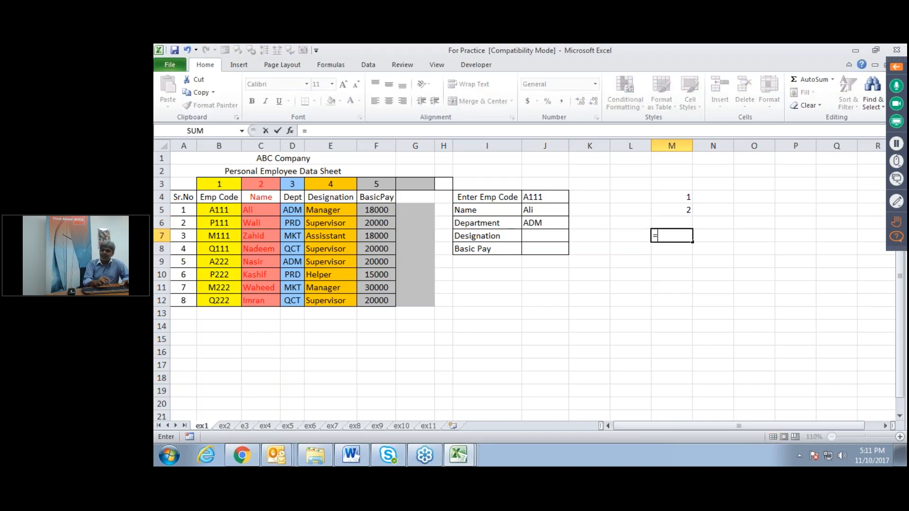
{"action": "type", "text": "inde"}
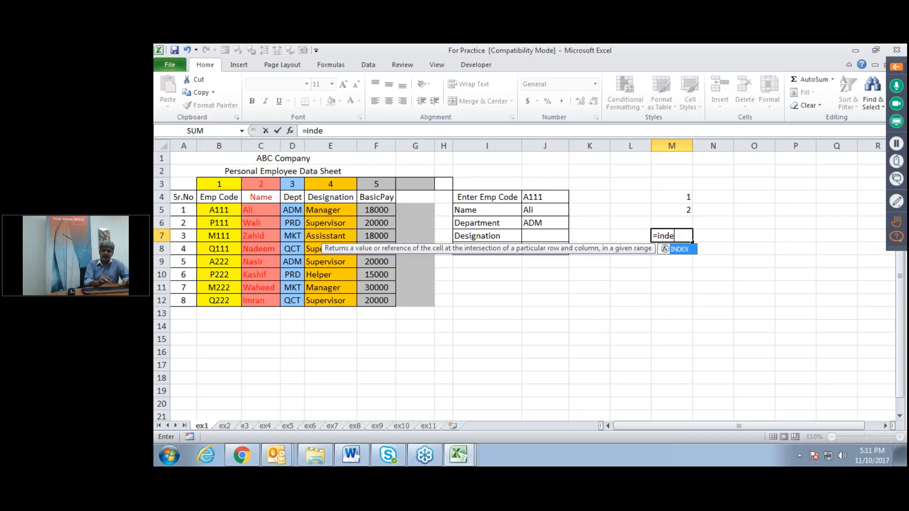
{"action": "type", "text": "x("}
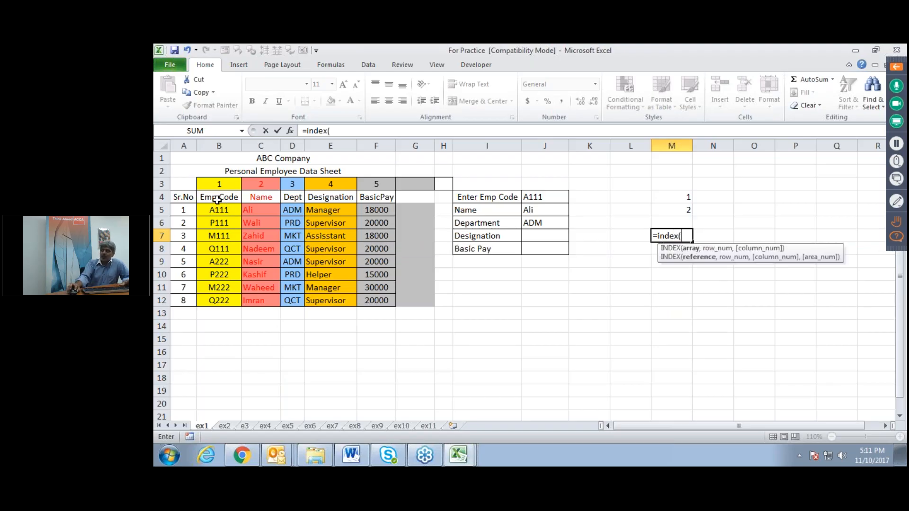
{"action": "left_click_drag", "start_coordinate": [211, 209], "coordinate": [376, 300]}
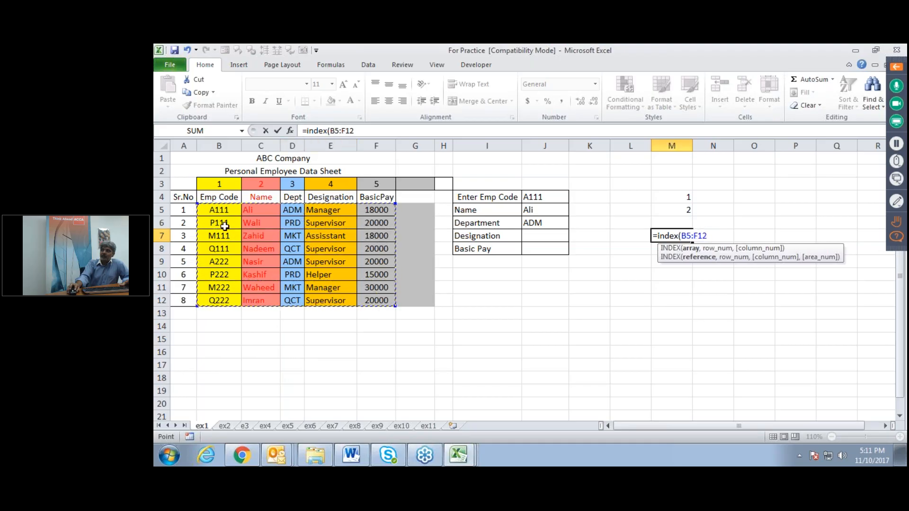
{"action": "type", "text": ","}
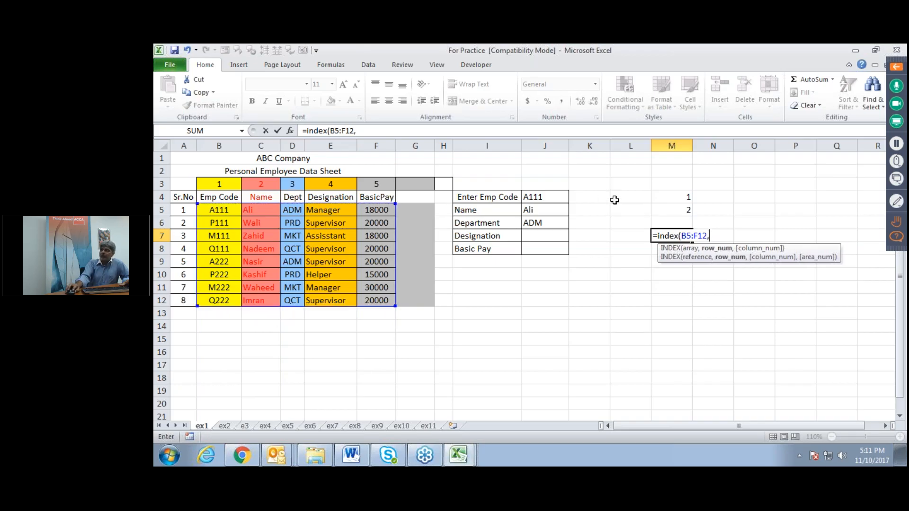
{"action": "left_click", "coordinate": [674, 197]}
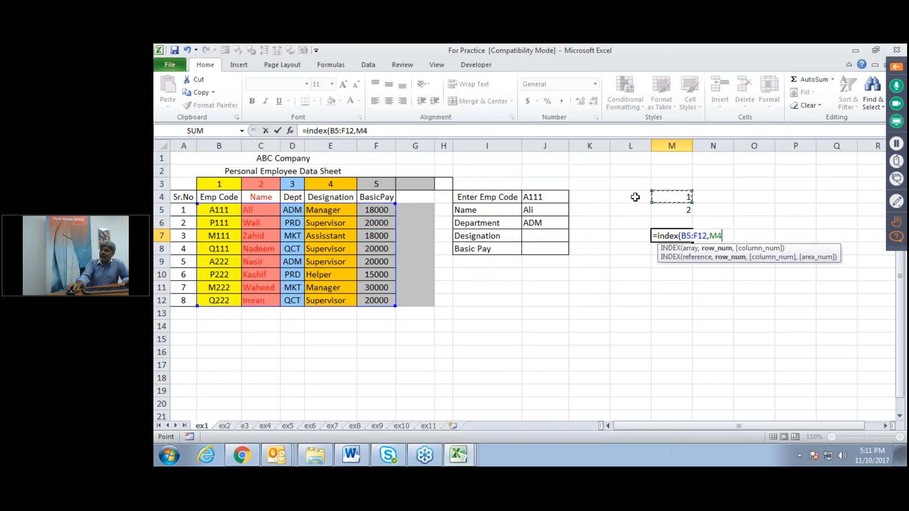
{"action": "type", "text": ","}
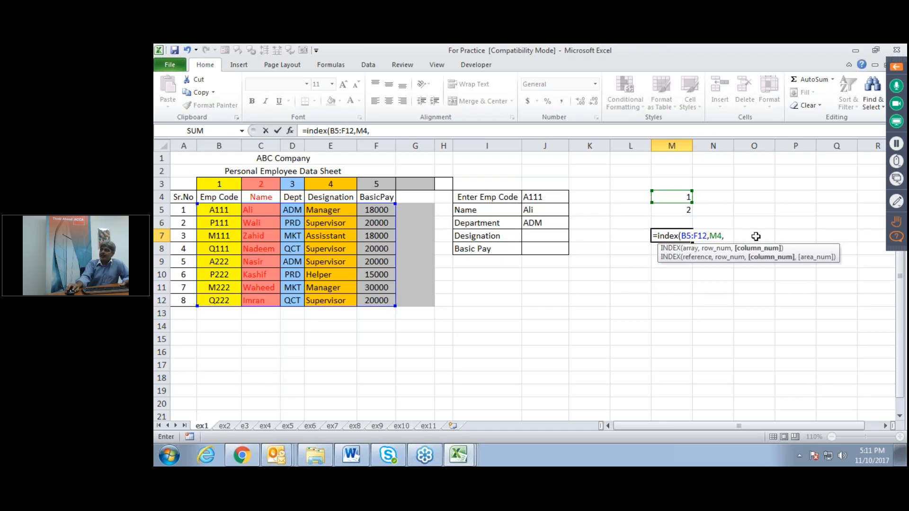
{"action": "left_click", "coordinate": [685, 208]}
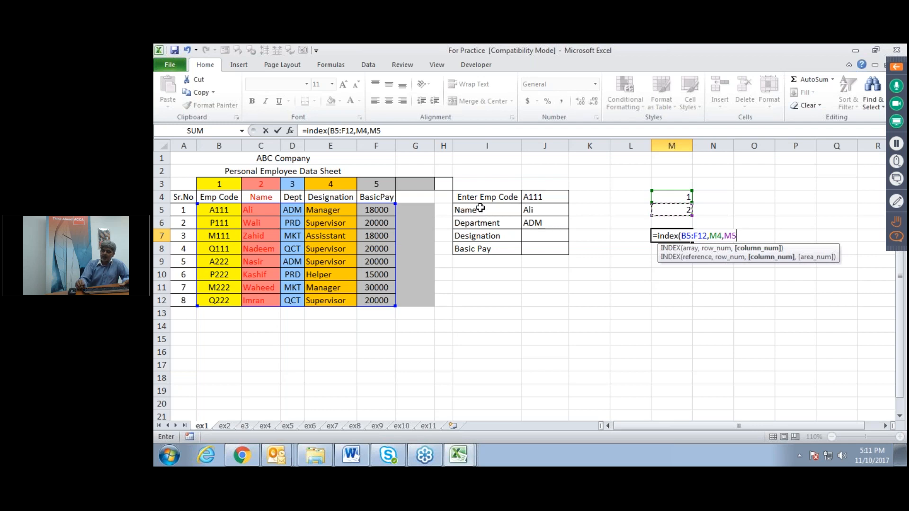
{"action": "key", "text": "Return"}
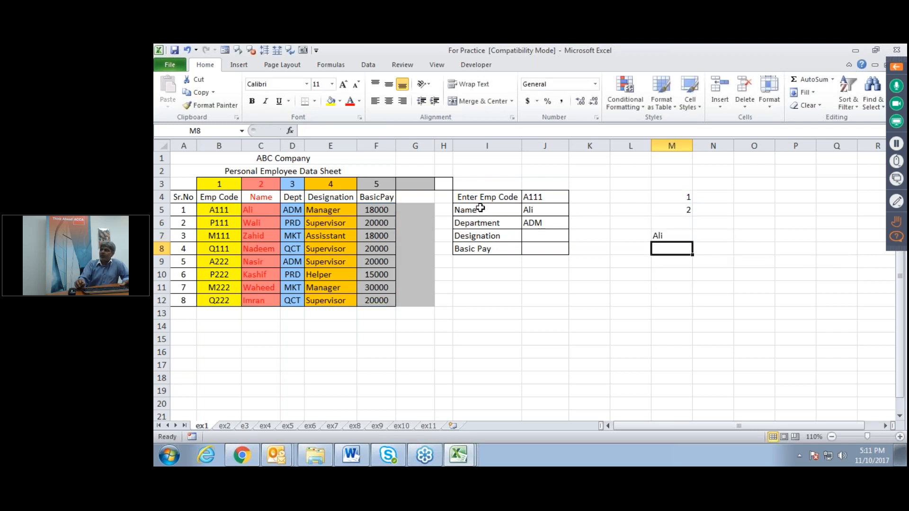
{"action": "left_click", "coordinate": [670, 237]}
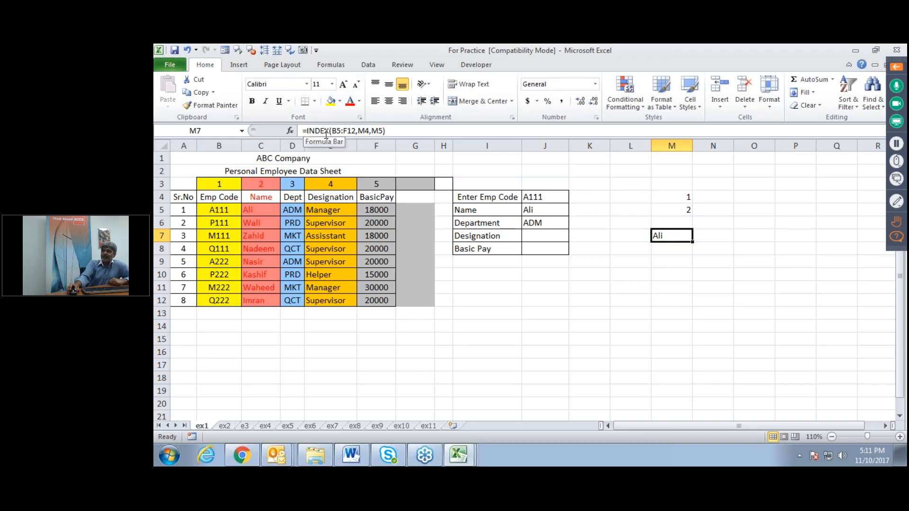
{"action": "double_click", "coordinate": [681, 236]}
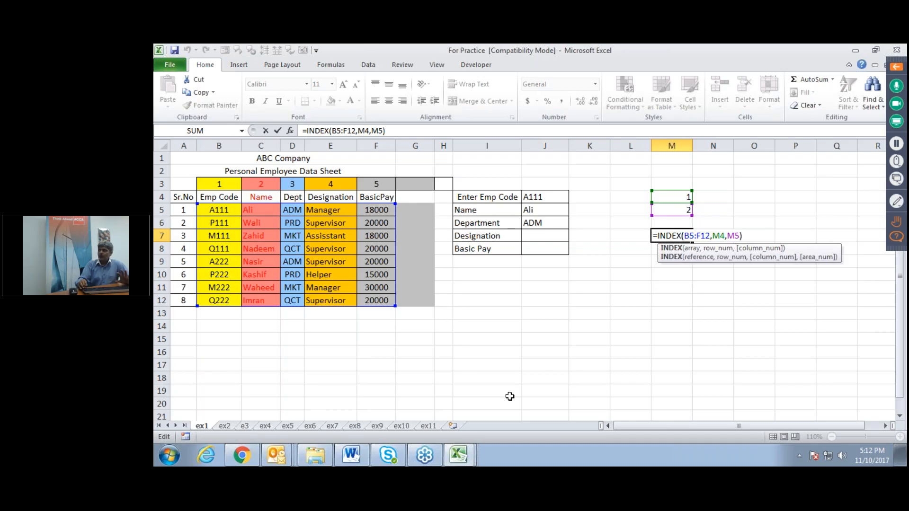
{"action": "key", "text": "Return"}
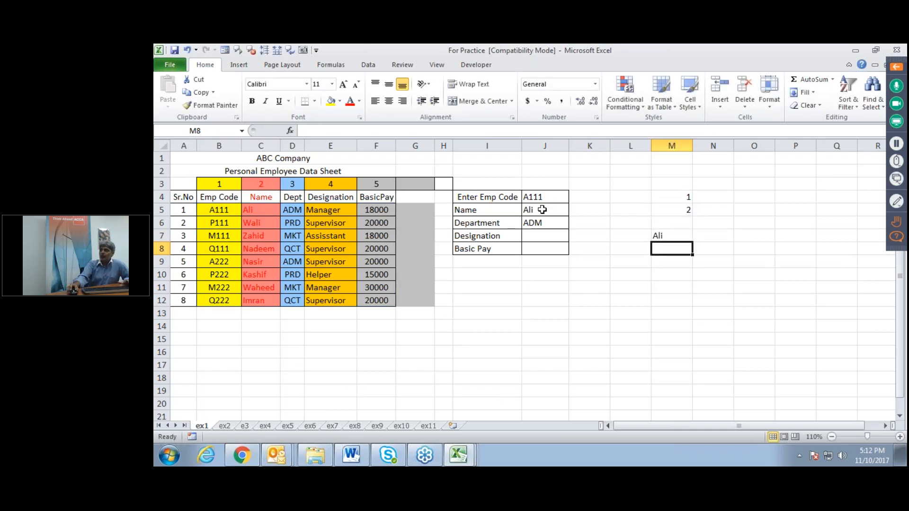
Step: Clear the existing Name and Department results in cells J5:J6
{"action": "left_click_drag", "start_coordinate": [537, 211], "coordinate": [537, 223]}
{"action": "key", "text": "Delete"}
{"action": "key", "text": "Up"}
{"action": "key", "text": "Down"}
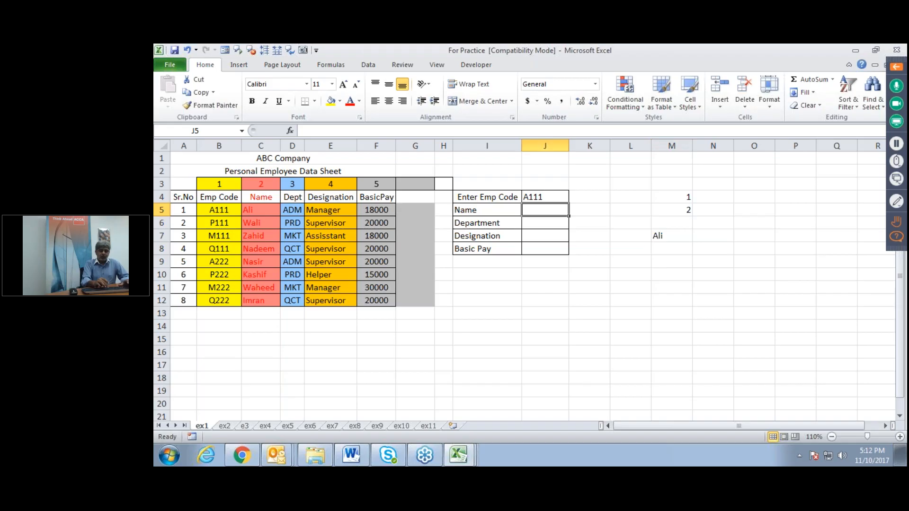
Step: Begin an INDEX formula in cell J5 over B5:F12, with MATCH(J4,B5:B12,0) nested as the row number
{"action": "type", "text": "=index("}
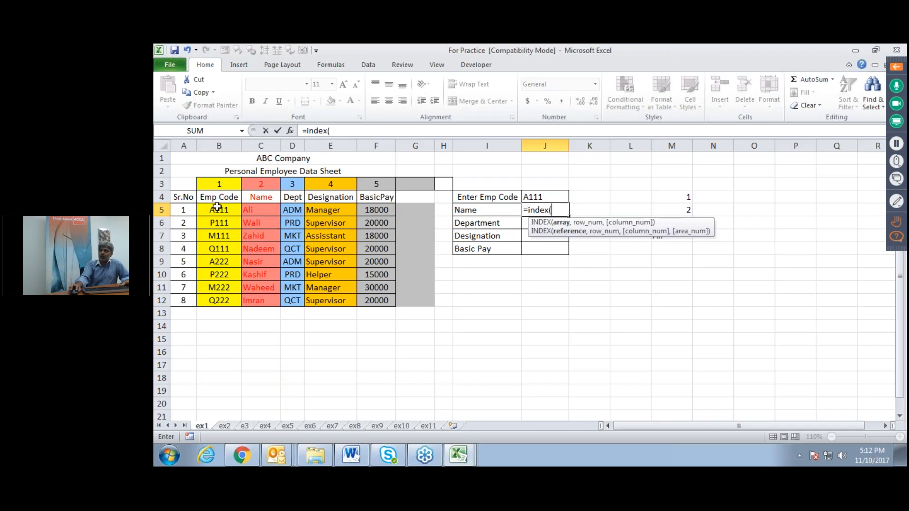
{"action": "left_click_drag", "start_coordinate": [217, 209], "coordinate": [374, 301]}
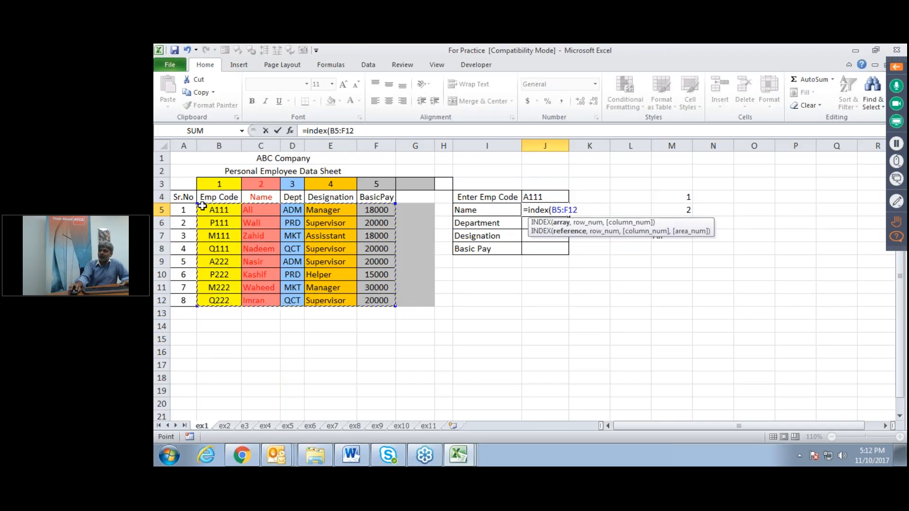
{"action": "type", "text": ","}
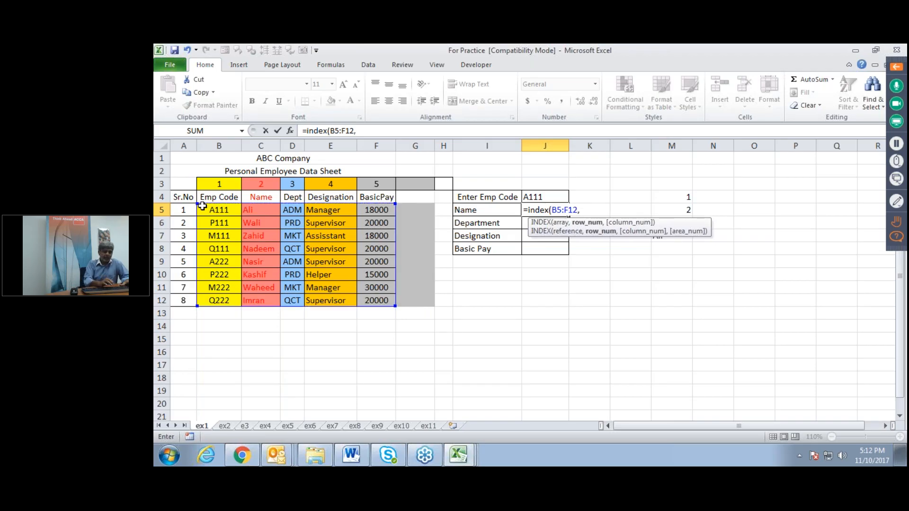
{"action": "type", "text": "match"}
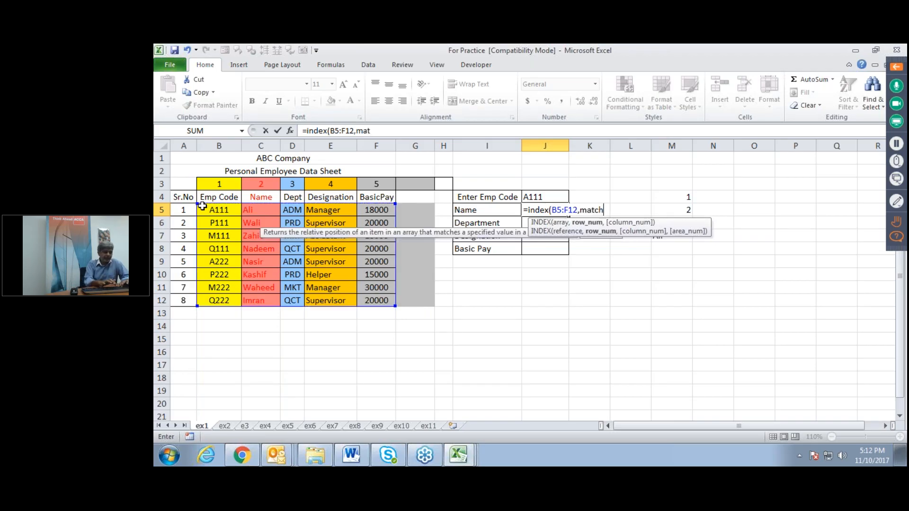
{"action": "type", "text": "("}
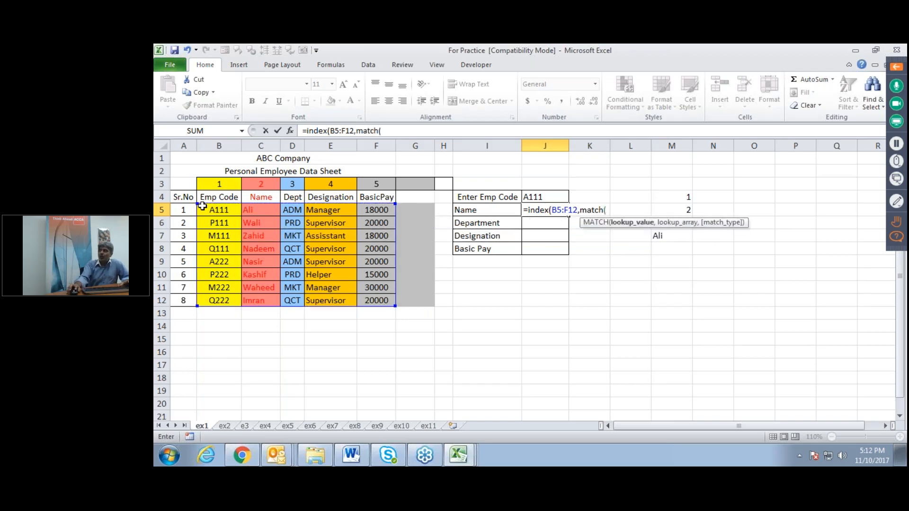
{"action": "left_click", "coordinate": [544, 198]}
{"action": "type", "text": ","}
{"action": "left_click_drag", "start_coordinate": [220, 210], "coordinate": [218, 303]}
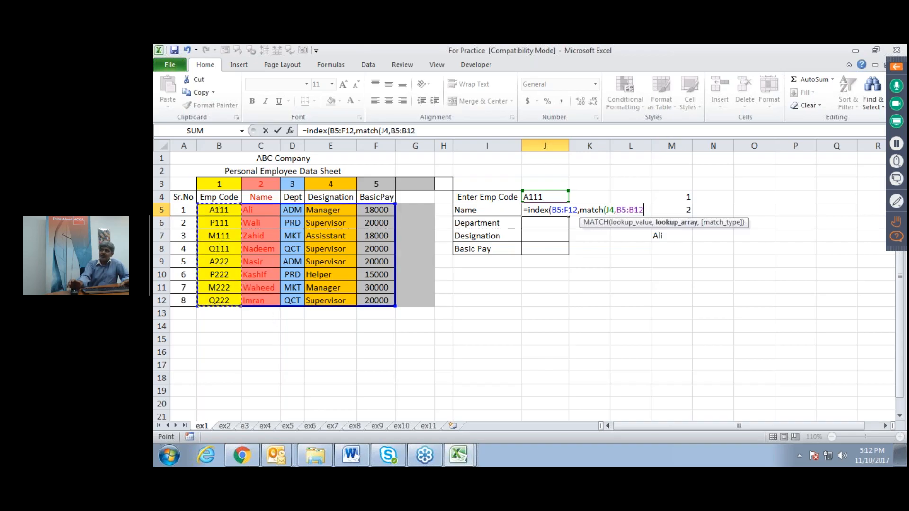
{"action": "type", "text": ","}
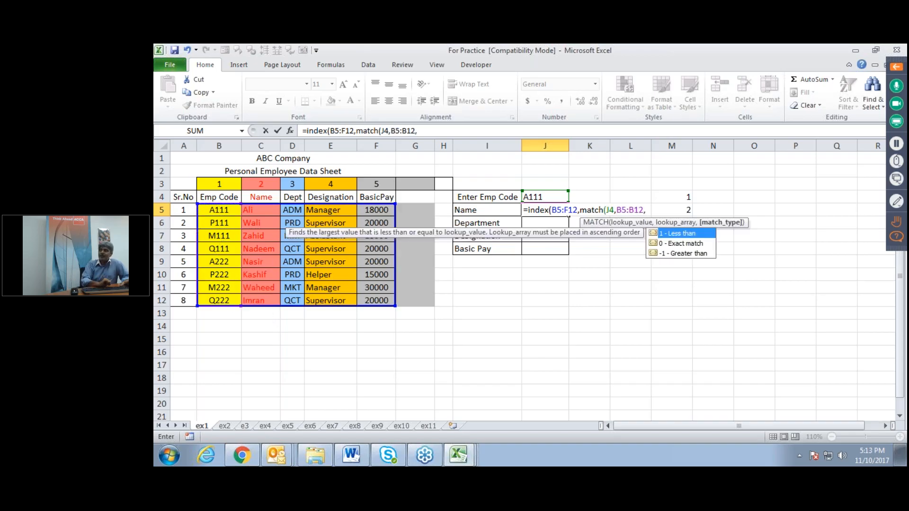
{"action": "type", "text": "0"}
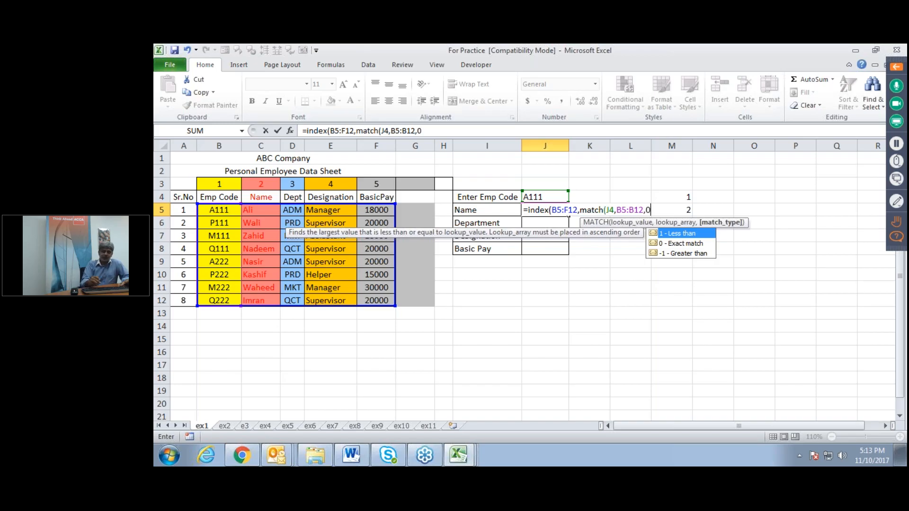
{"action": "type", "text": ")"}
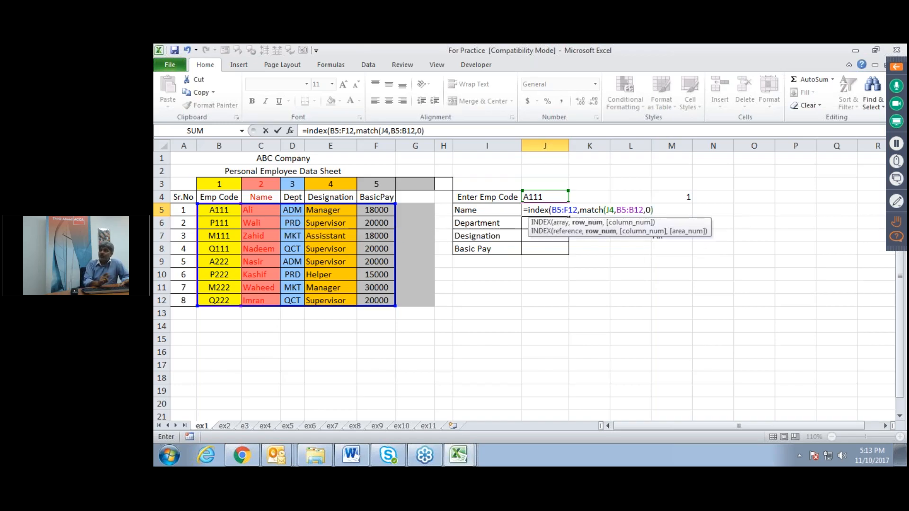
Step: Complete the INDEX formula in cell J5 with MATCH(I5,B4:F4,0) nested as the column number
{"action": "type", "text": ","}
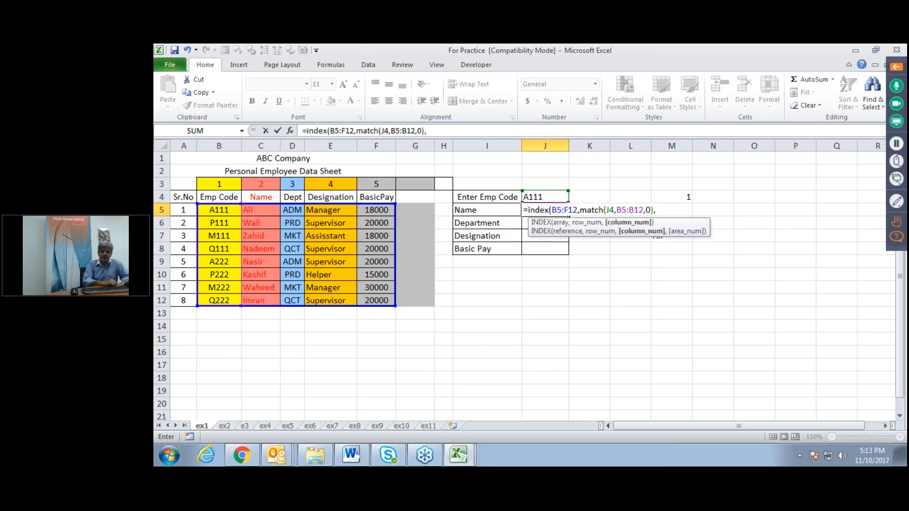
{"action": "type", "text": "match"}
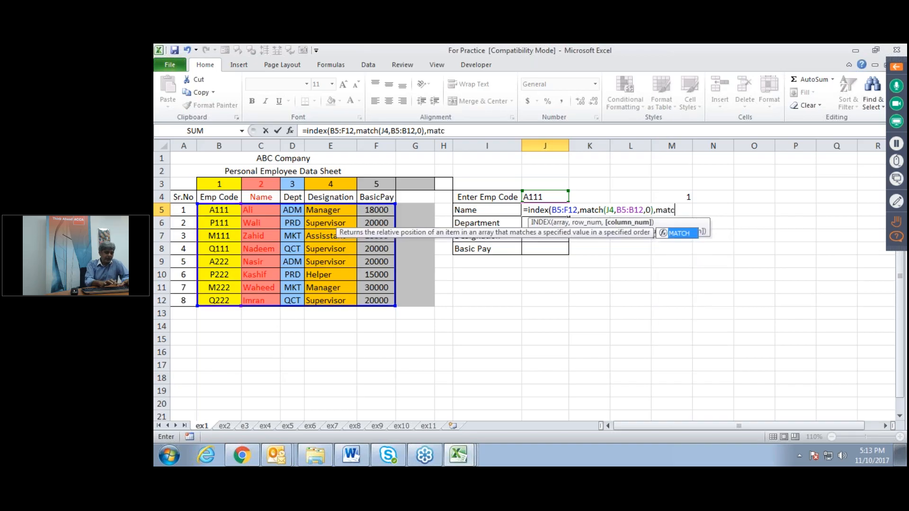
{"action": "type", "text": "("}
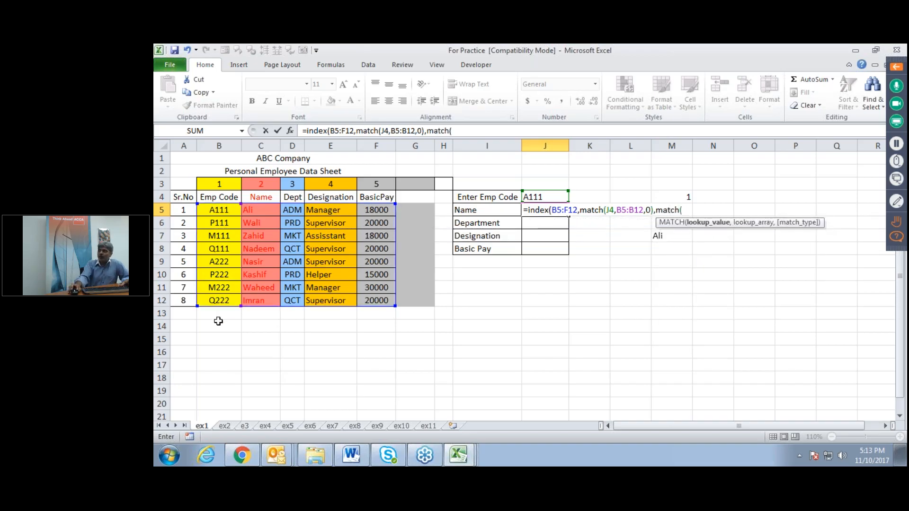
{"action": "left_click", "coordinate": [467, 210]}
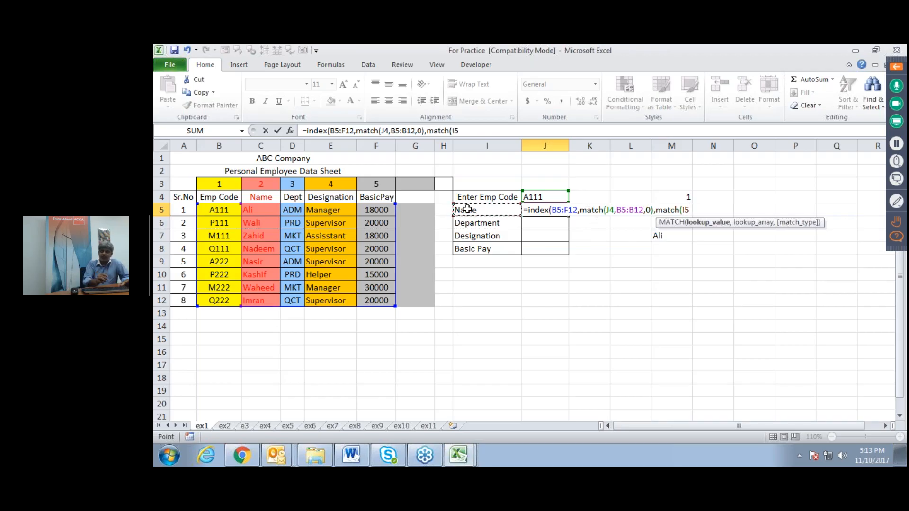
{"action": "type", "text": ","}
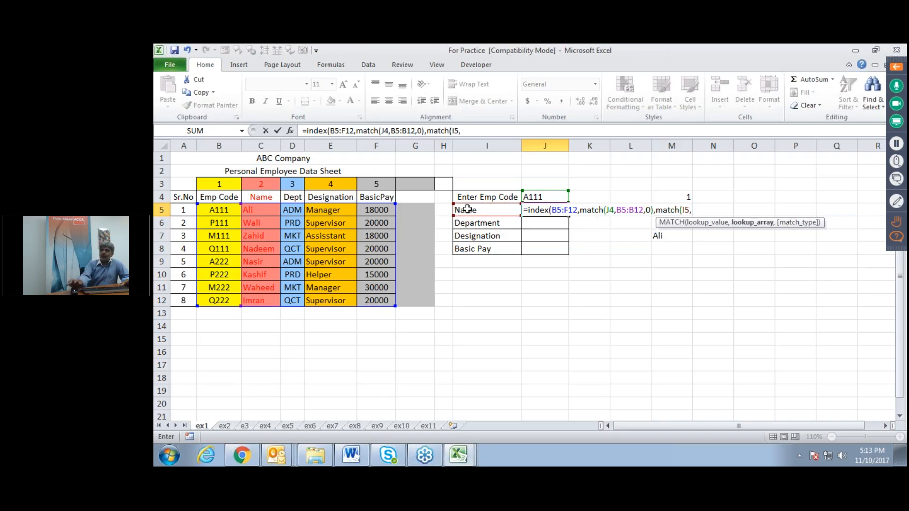
{"action": "left_click_drag", "start_coordinate": [205, 196], "coordinate": [381, 197]}
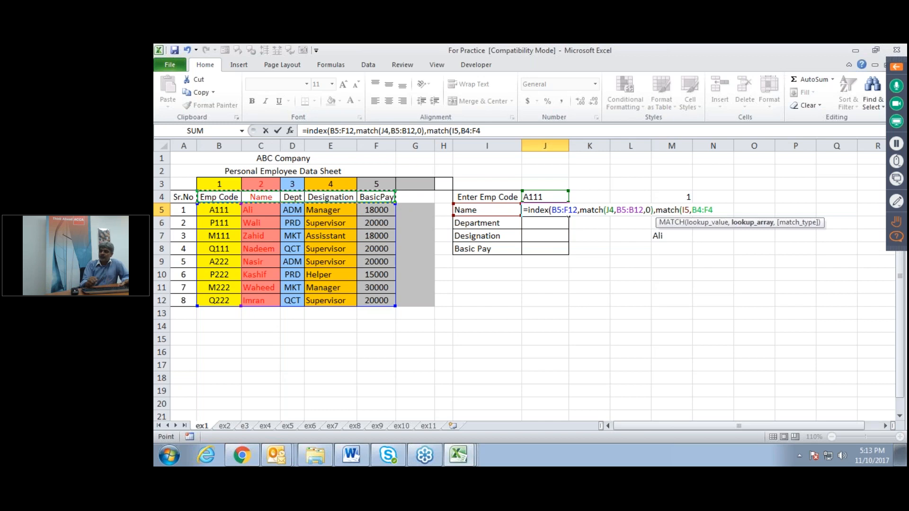
{"action": "type", "text": ",0"}
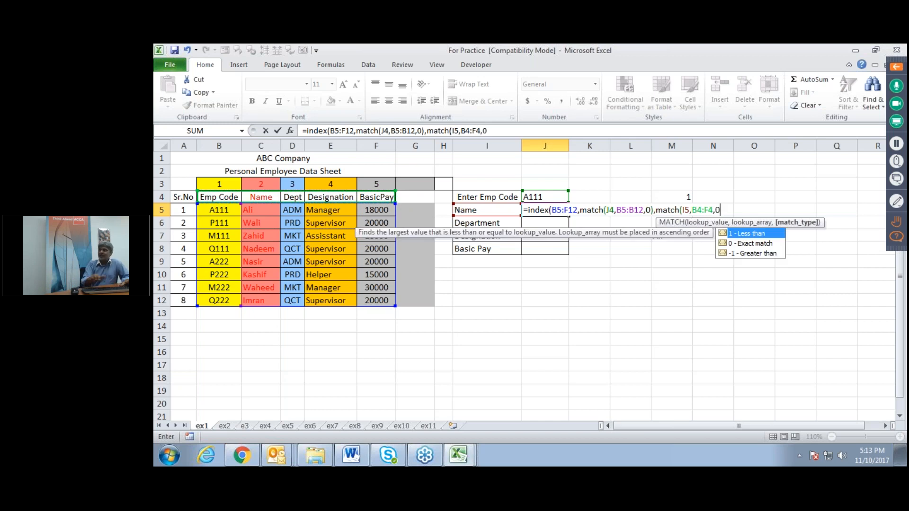
{"action": "type", "text": ")"}
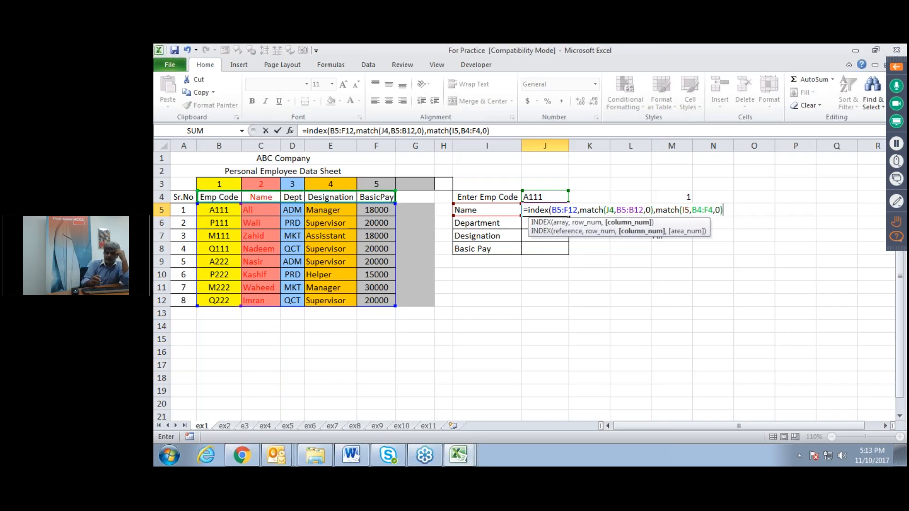
{"action": "type", "text": ")"}
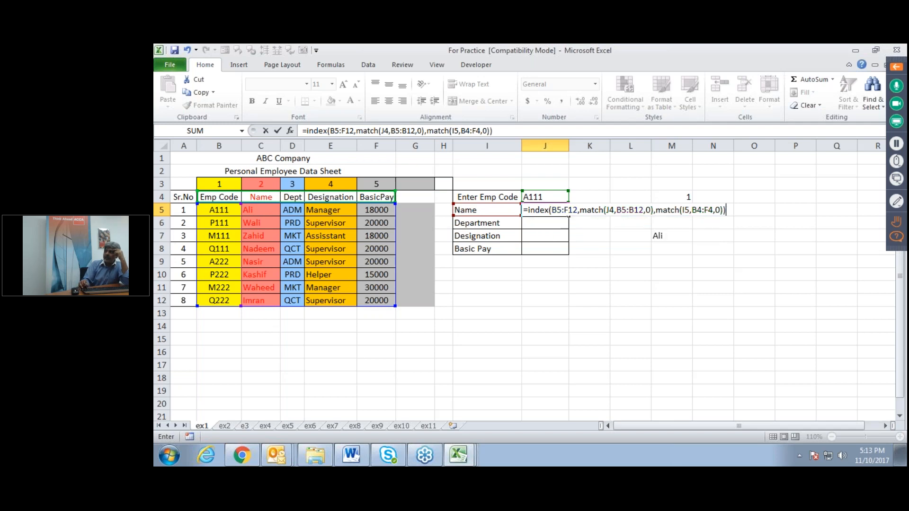
{"action": "key", "text": "Return"}
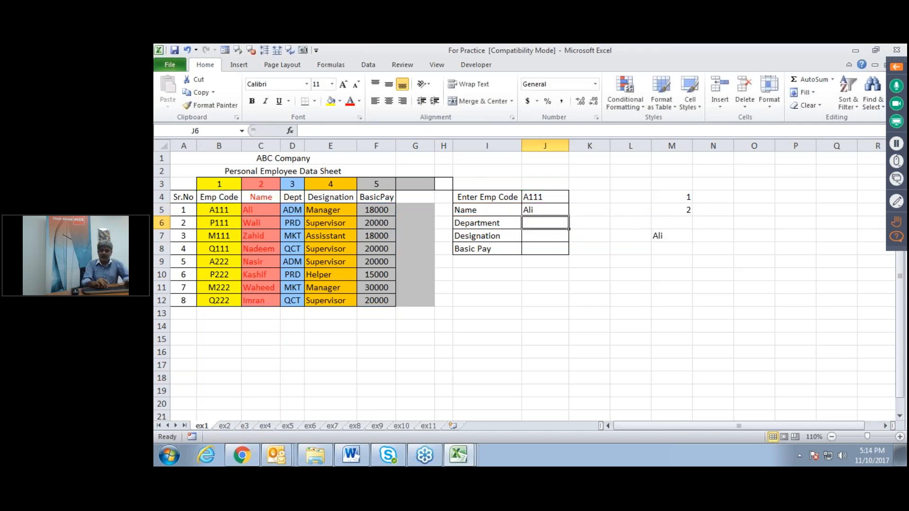
Step: Begin an INDEX formula in cell J6 over B5:F12, with MATCH(J4,B5:B12,0) nested as the row number
{"action": "type", "text": "=index("}
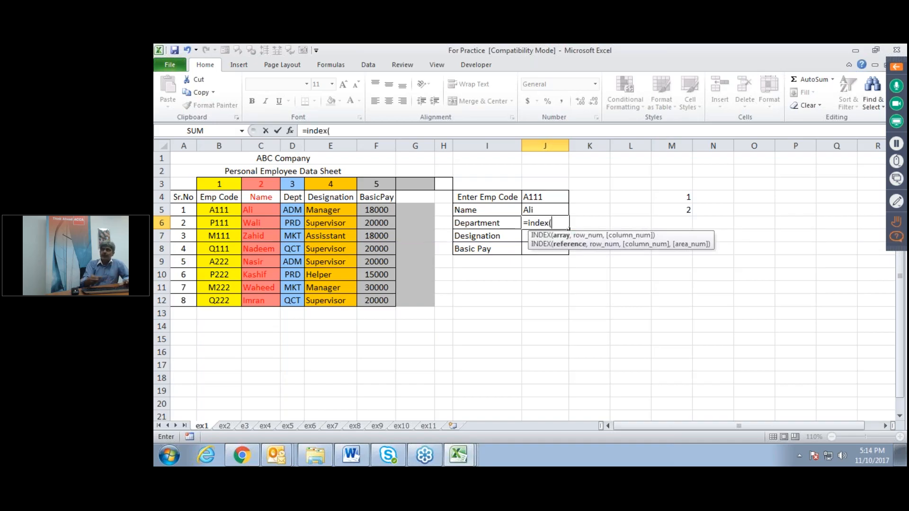
{"action": "mouse_move", "coordinate": [209, 210]}
{"action": "left_mouse_down"}
{"action": "mouse_move", "coordinate": [350, 220]}
{"action": "mouse_move", "coordinate": [381, 235]}
{"action": "mouse_move", "coordinate": [382, 301]}
{"action": "left_mouse_up"}
{"action": "type", "text": ","}
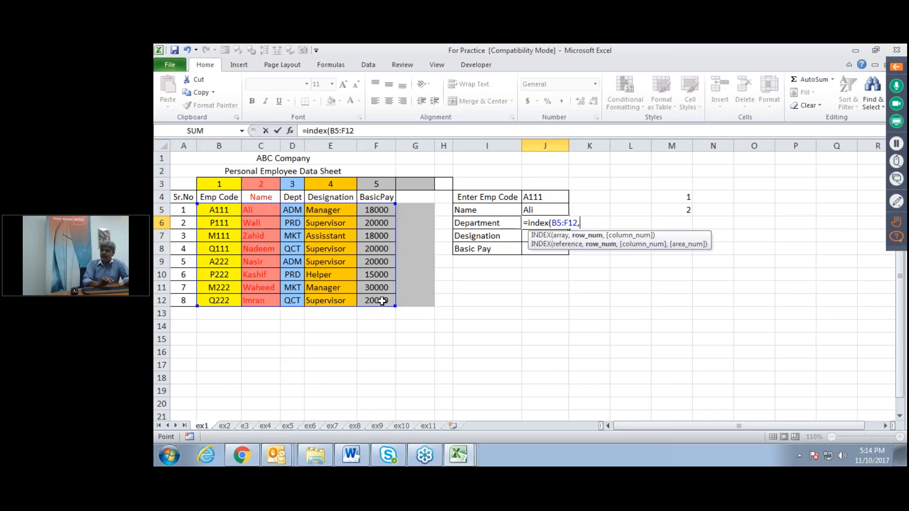
{"action": "type", "text": "mat"}
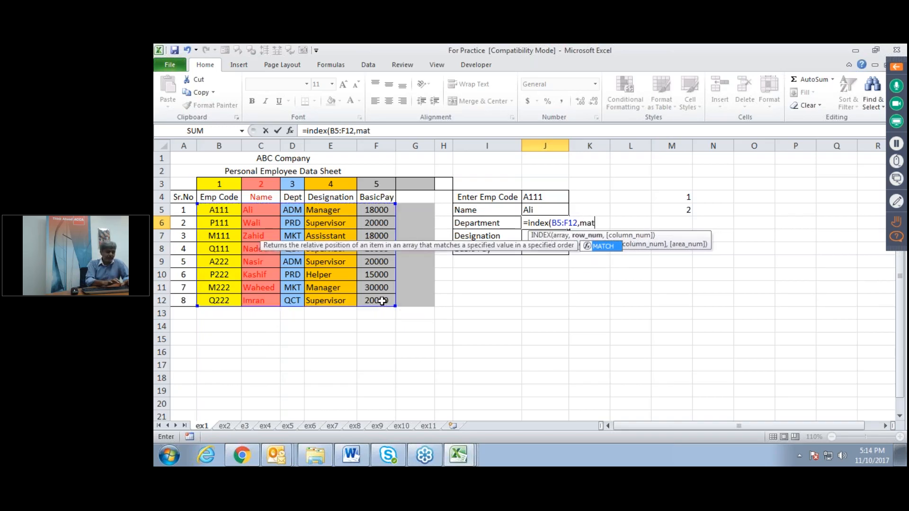
{"action": "type", "text": "ch"}
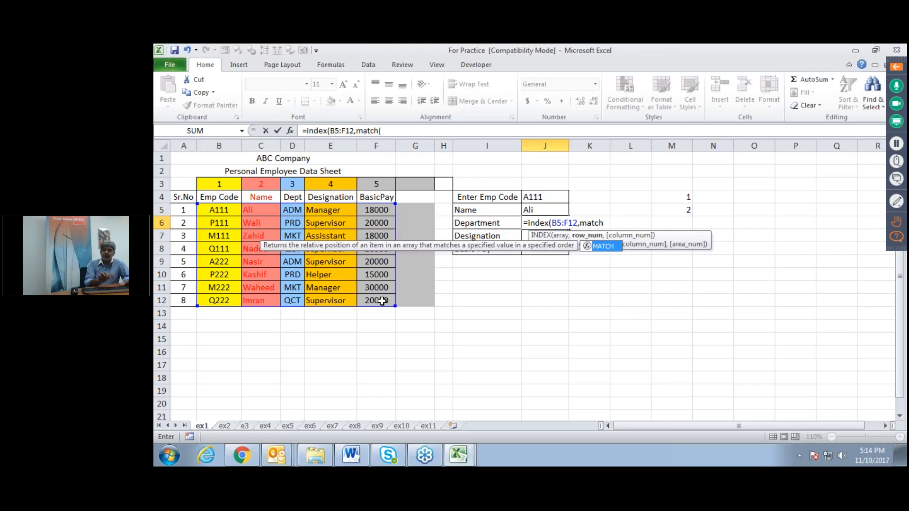
{"action": "type", "text": "("}
{"action": "left_click", "coordinate": [546, 196]}
{"action": "type", "text": ","}
{"action": "left_click_drag", "start_coordinate": [224, 211], "coordinate": [223, 300]}
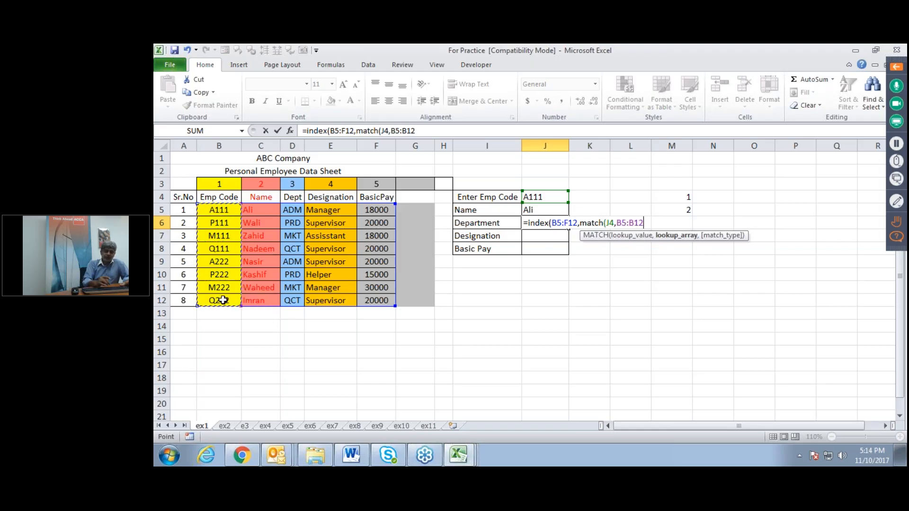
{"action": "type", "text": ","}
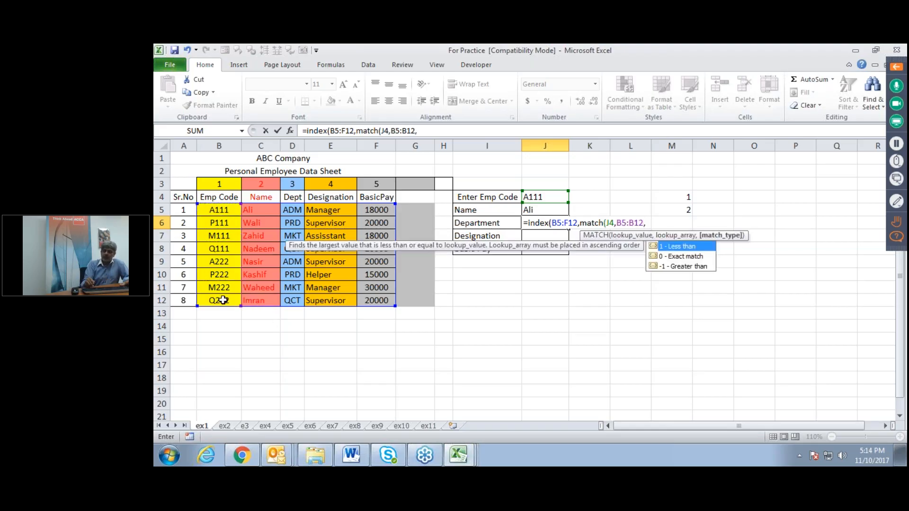
{"action": "type", "text": "0"}
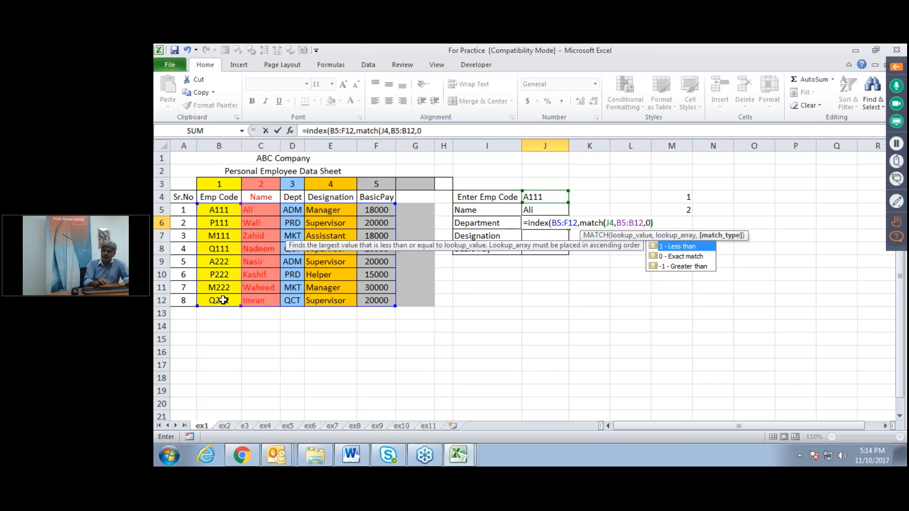
{"action": "type", "text": "),"}
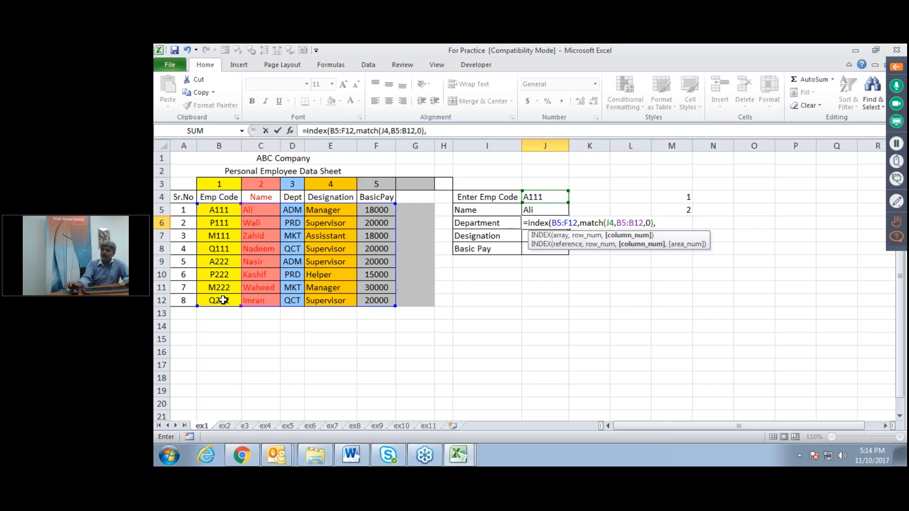
Step: Complete the INDEX formula in cell J6 with MATCH(I6,B4:F4,0) nested as the column number
{"action": "type", "text": "match("}
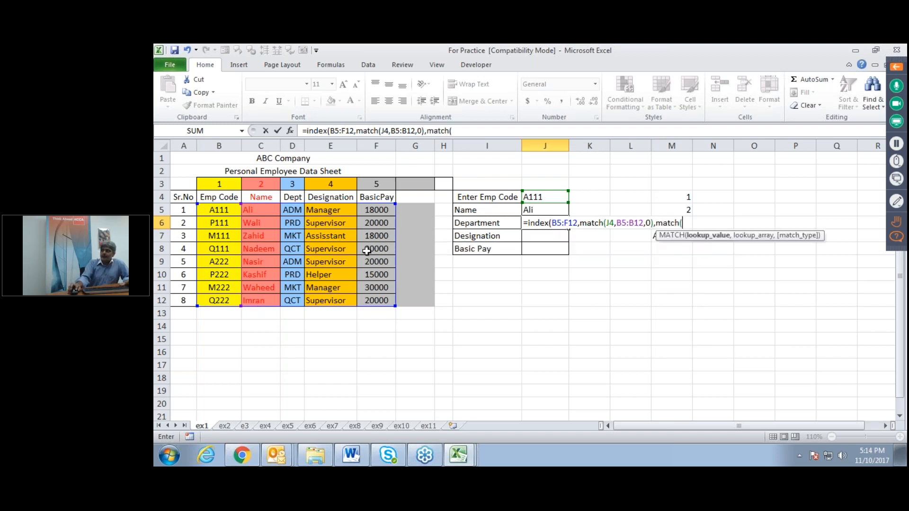
{"action": "left_click", "coordinate": [488, 225]}
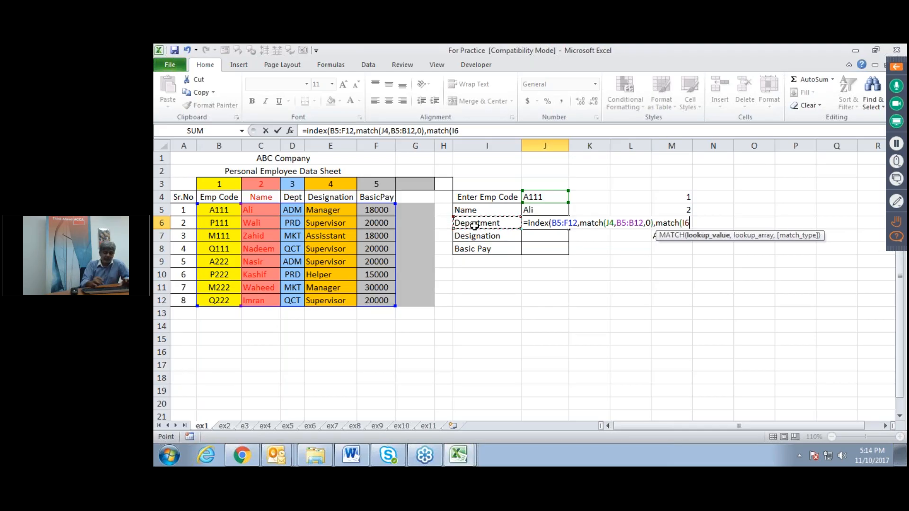
{"action": "type", "text": ","}
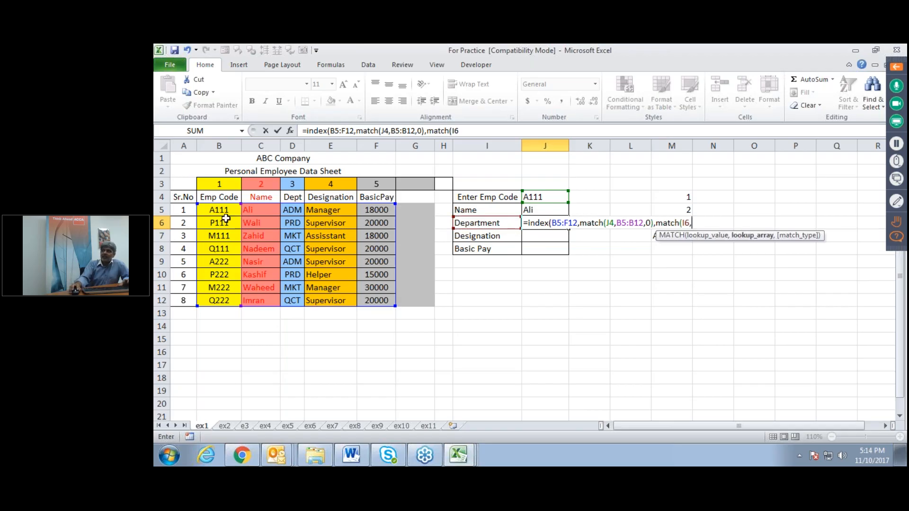
{"action": "left_click_drag", "start_coordinate": [219, 197], "coordinate": [370, 197]}
{"action": "type", "text": ","}
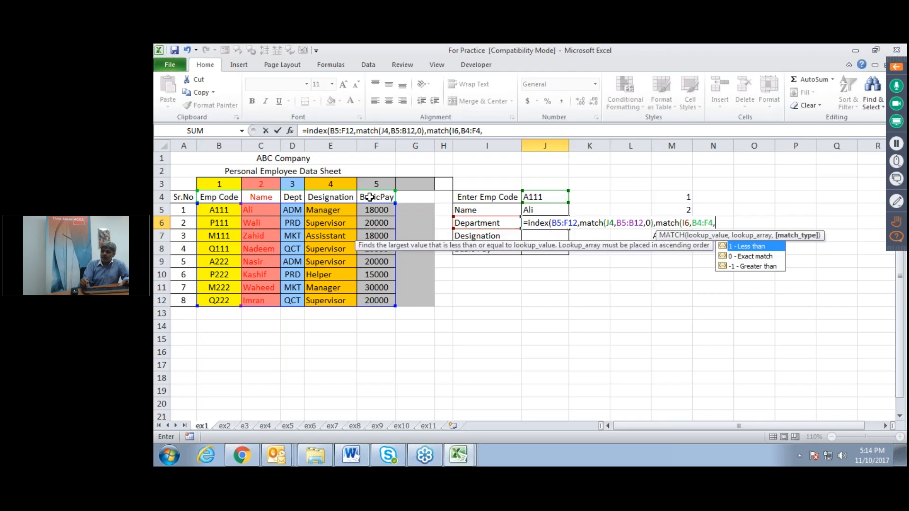
{"action": "type", "text": "0)"}
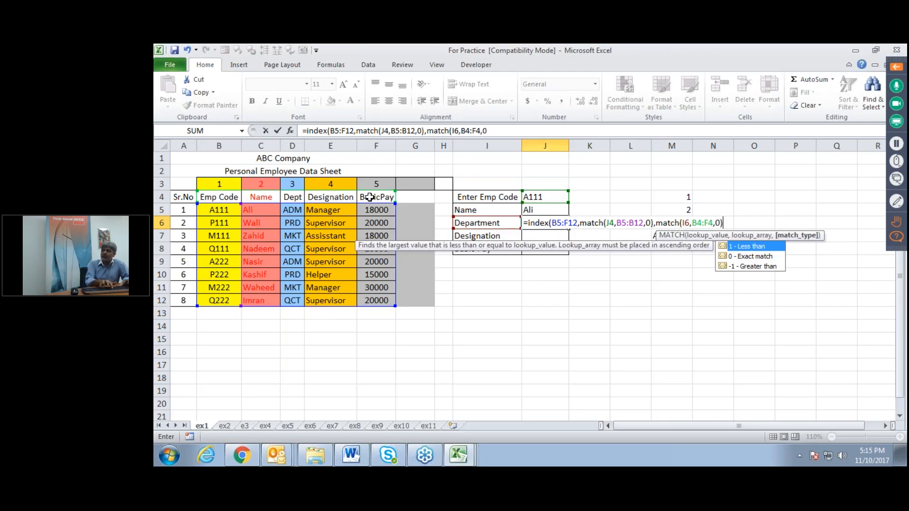
{"action": "type", "text": ")"}
{"action": "key", "text": "Return"}
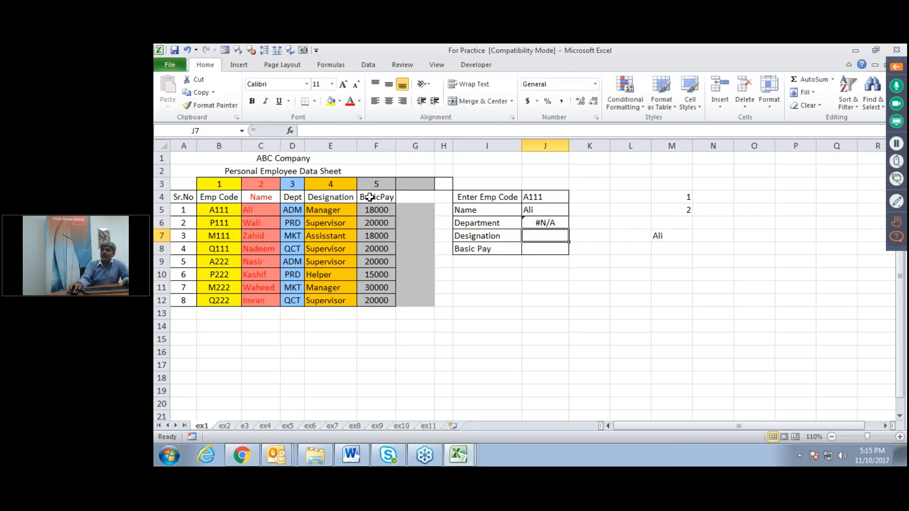
Step: Review the formula references in cell J6 and replace the Department label in I6 with the Dept header copied from D4
{"action": "left_click", "coordinate": [554, 221]}
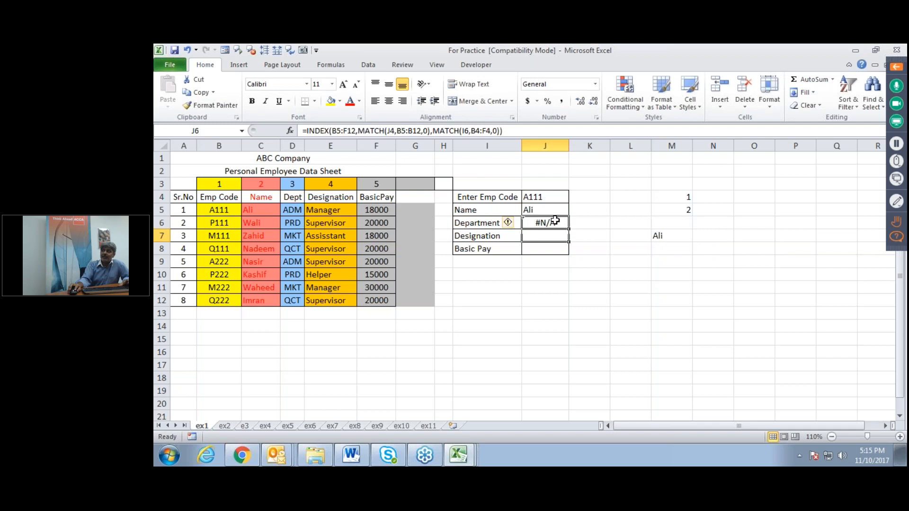
{"action": "double_click", "coordinate": [554, 221]}
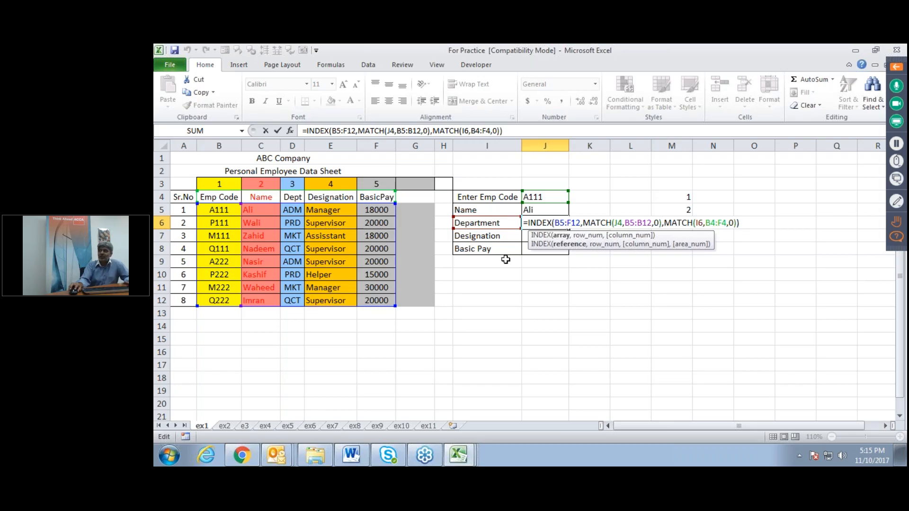
{"action": "key", "text": "ctrl+Return"}
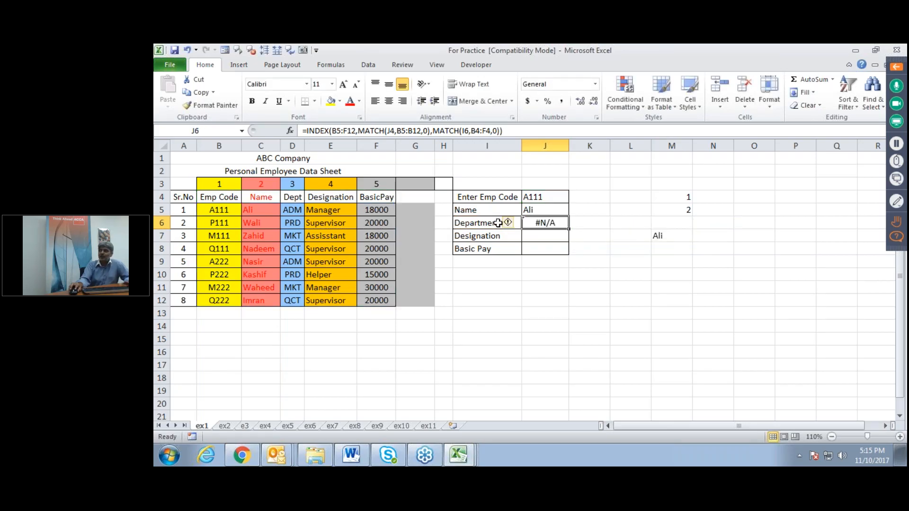
{"action": "left_click", "coordinate": [294, 198]}
{"action": "right_click", "coordinate": [294, 199]}
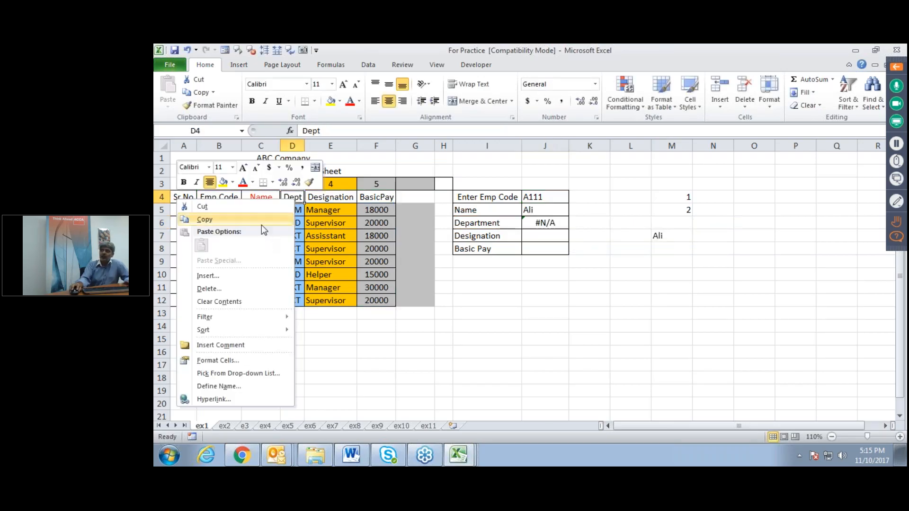
{"action": "left_click", "coordinate": [263, 219]}
{"action": "left_click", "coordinate": [481, 222]}
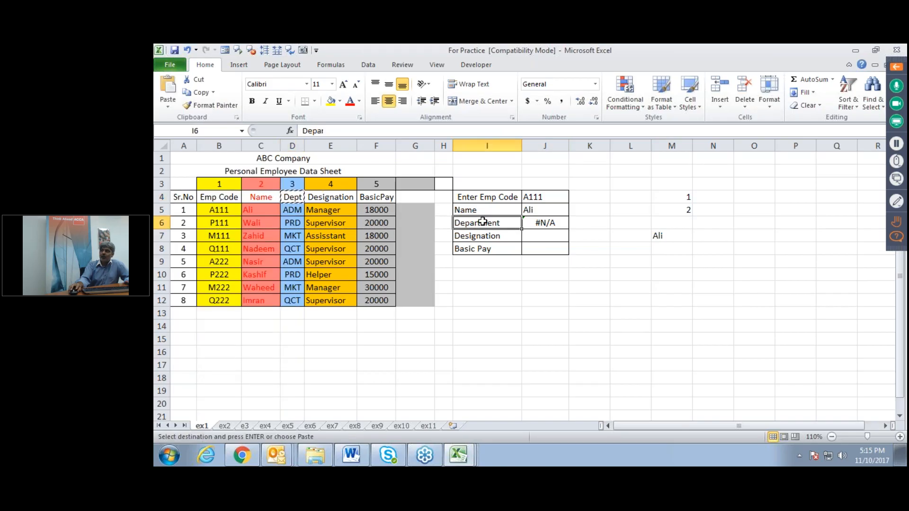
{"action": "right_click", "coordinate": [481, 221]}
{"action": "left_click", "coordinate": [412, 268]}
{"action": "left_click", "coordinate": [513, 299]}
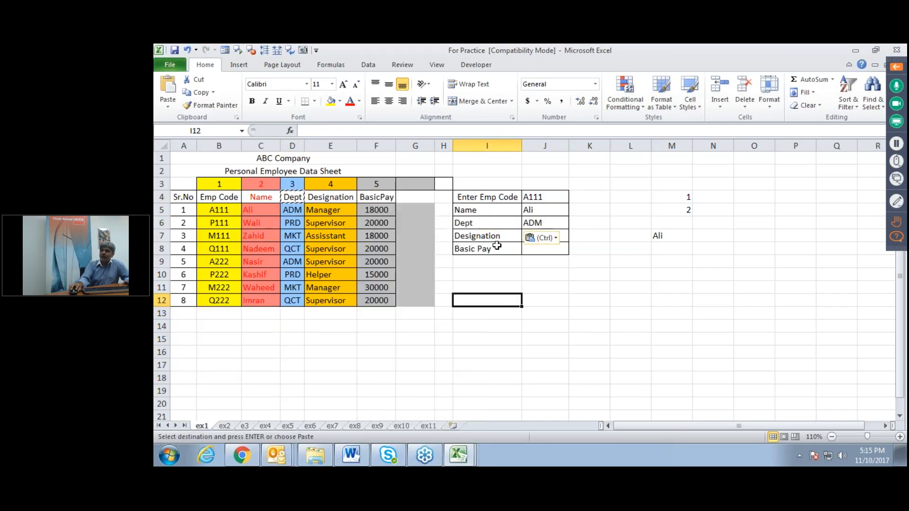
{"action": "left_click", "coordinate": [594, 289]}
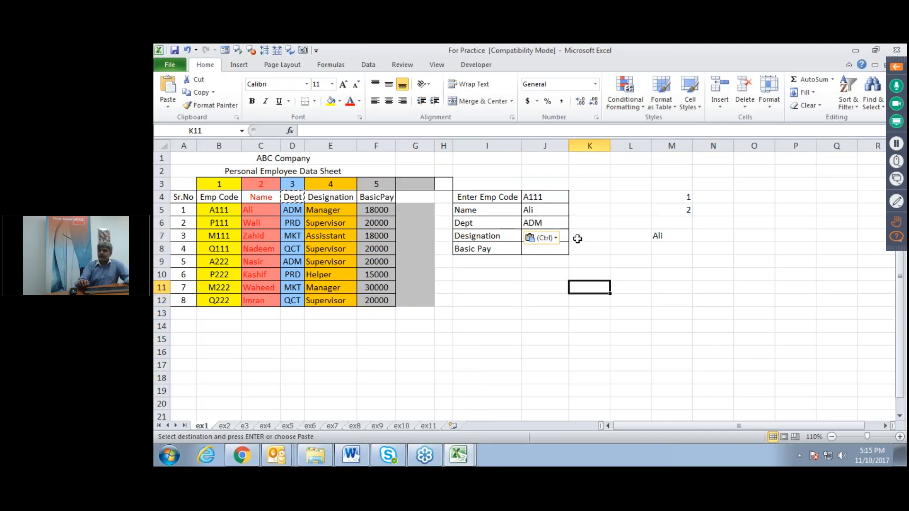
{"action": "key", "text": "Escape"}
Step: Begin an INDEX formula in cell J7 over B5:F12, with MATCH(J4,B5:B12,0) nested as the row number
{"action": "left_click", "coordinate": [552, 233]}
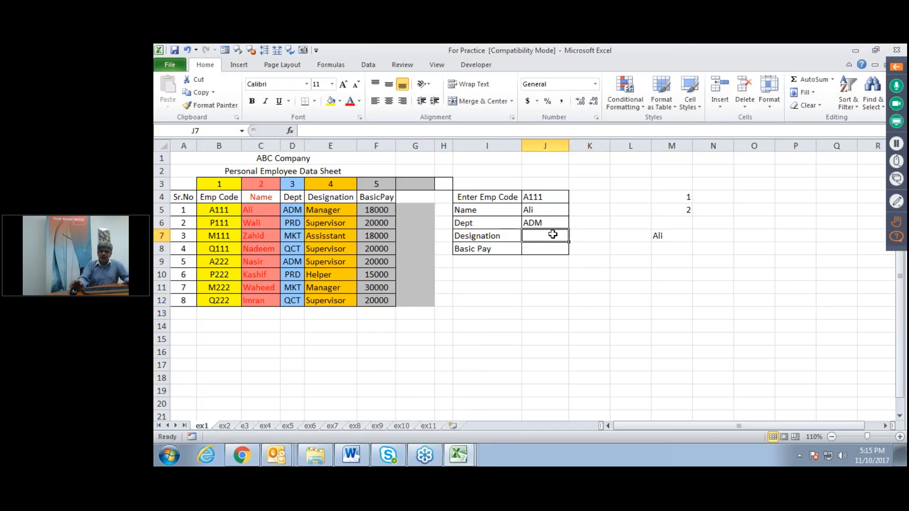
{"action": "type", "text": "=i"}
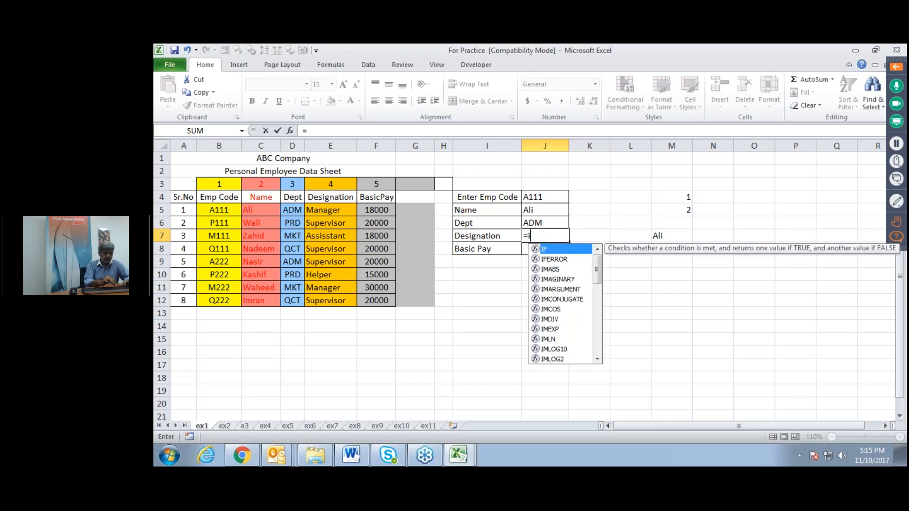
{"action": "type", "text": "ndex("}
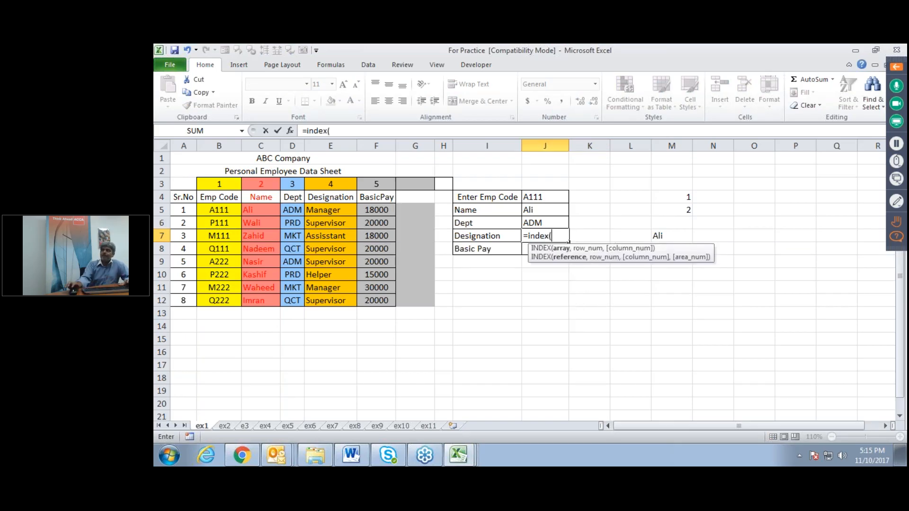
{"action": "left_click_drag", "start_coordinate": [208, 210], "coordinate": [369, 301]}
{"action": "type", "text": ",mat"}
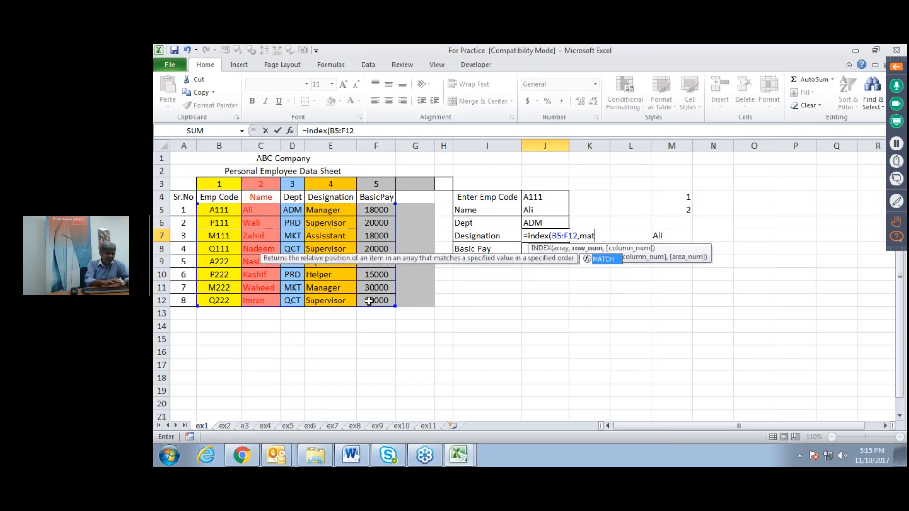
{"action": "type", "text": "ch("}
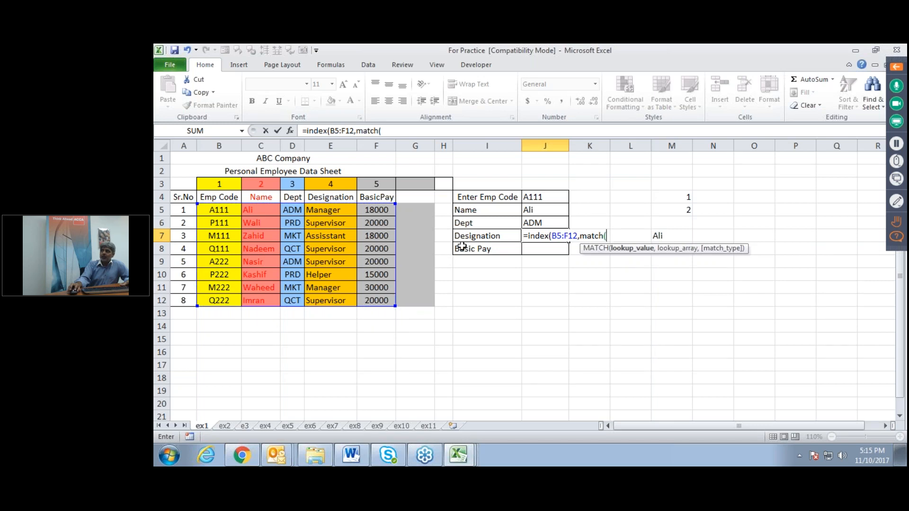
{"action": "left_click", "coordinate": [539, 198]}
{"action": "type", "text": ","}
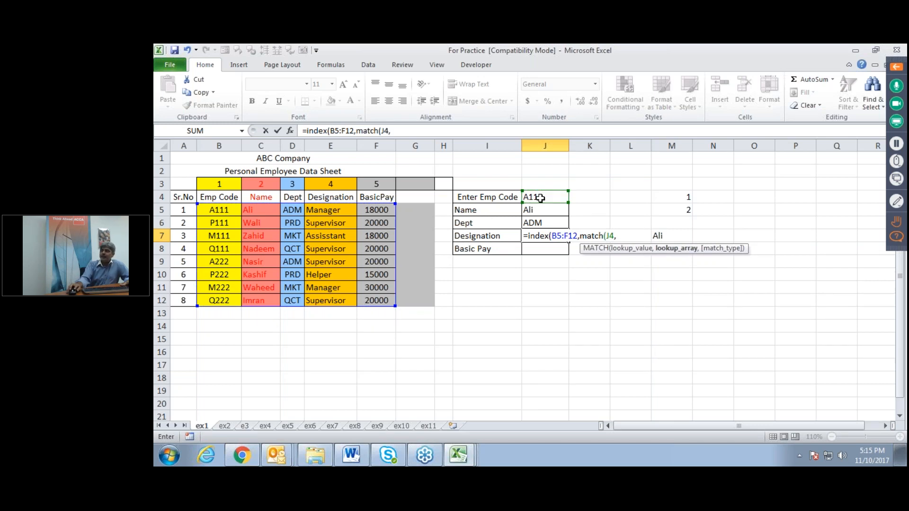
{"action": "left_click_drag", "start_coordinate": [209, 208], "coordinate": [219, 299]}
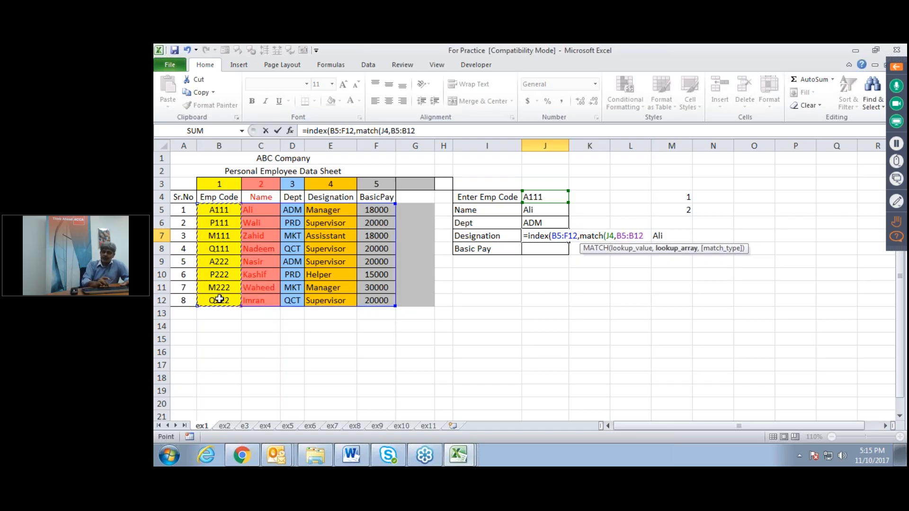
{"action": "type", "text": ",0)"}
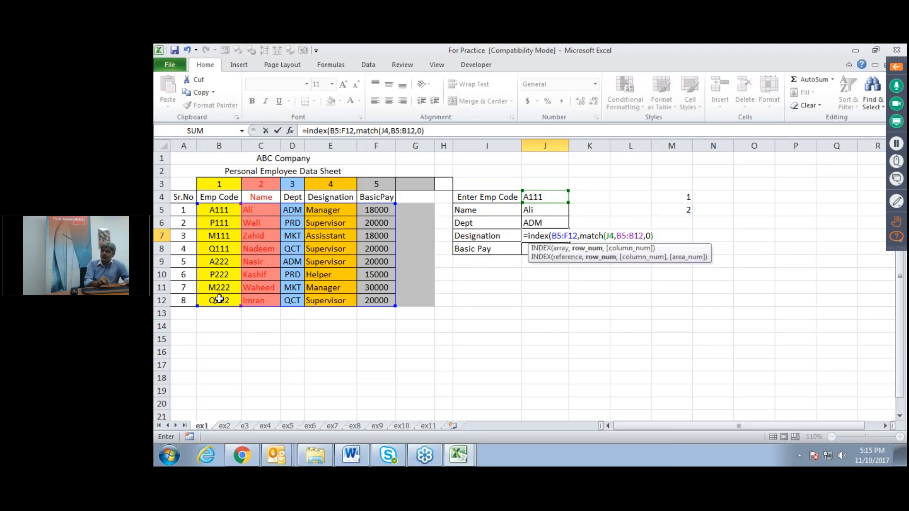
Step: Complete the INDEX formula in cell J7 with MATCH(I7,B4:F4,0) nested as the column number
{"action": "type", "text": ",matc"}
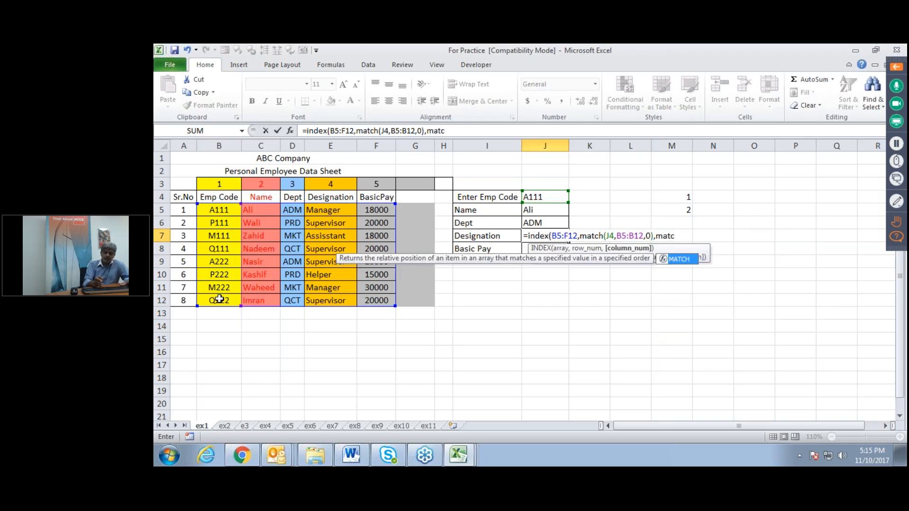
{"action": "type", "text": "h"}
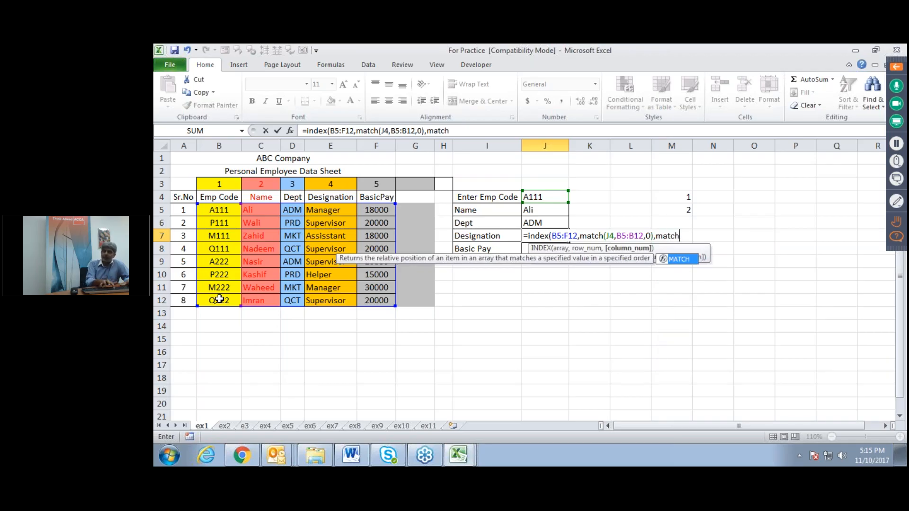
{"action": "type", "text": "("}
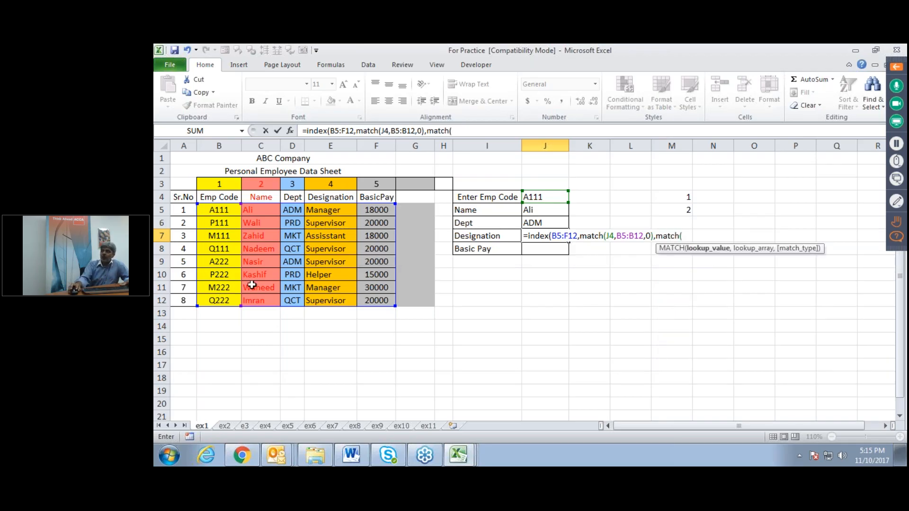
{"action": "left_click", "coordinate": [481, 235]}
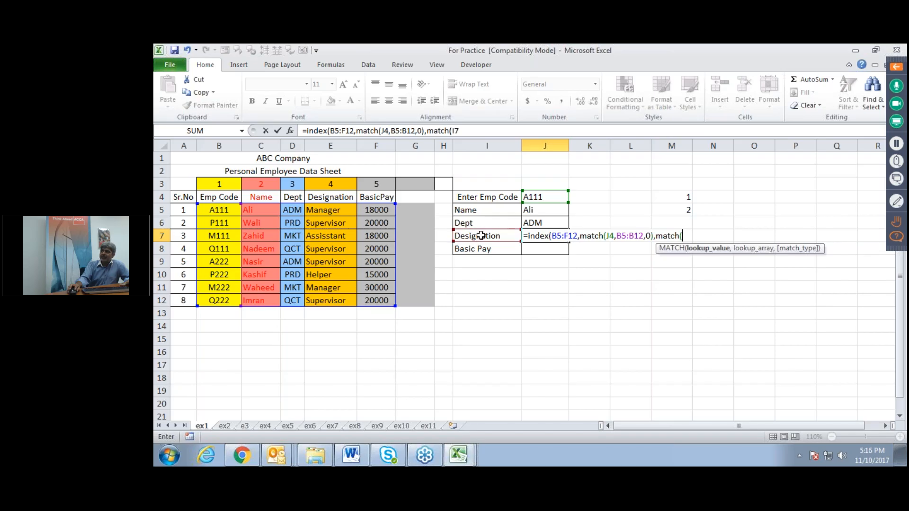
{"action": "type", "text": ","}
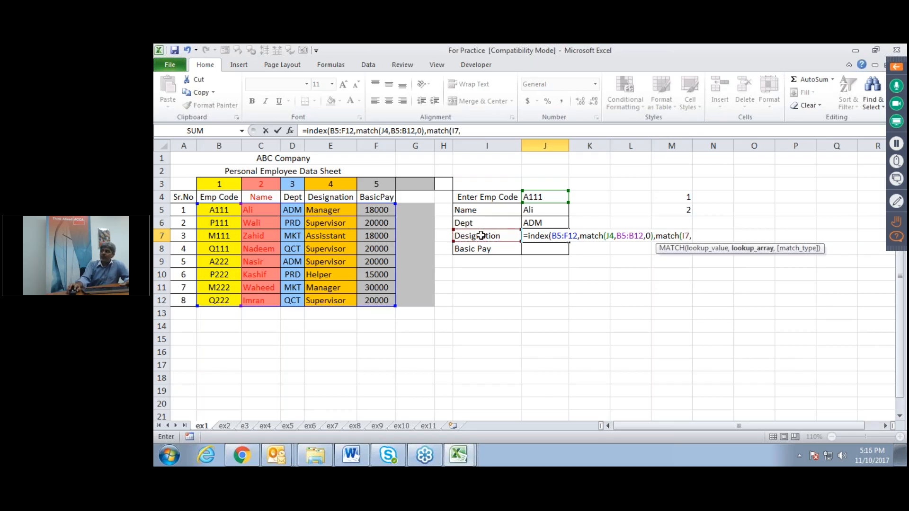
{"action": "left_click_drag", "start_coordinate": [229, 196], "coordinate": [365, 197]}
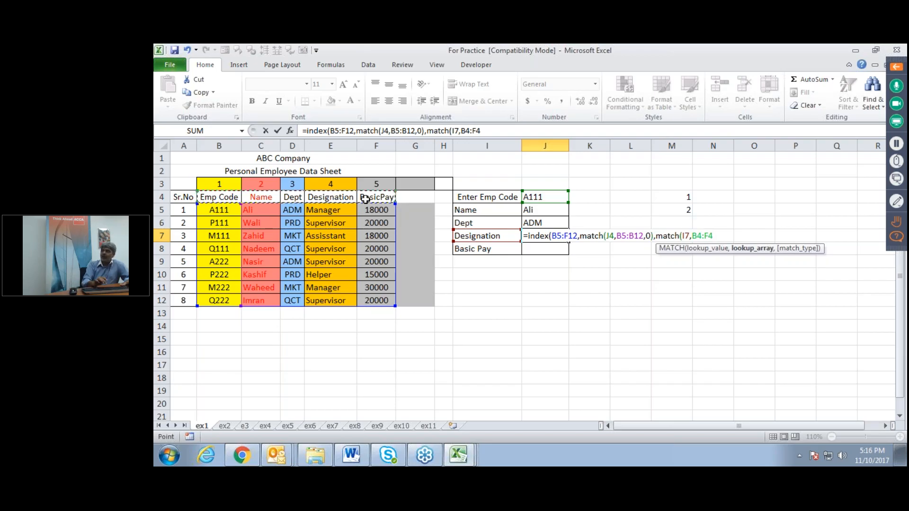
{"action": "type", "text": ",0))"}
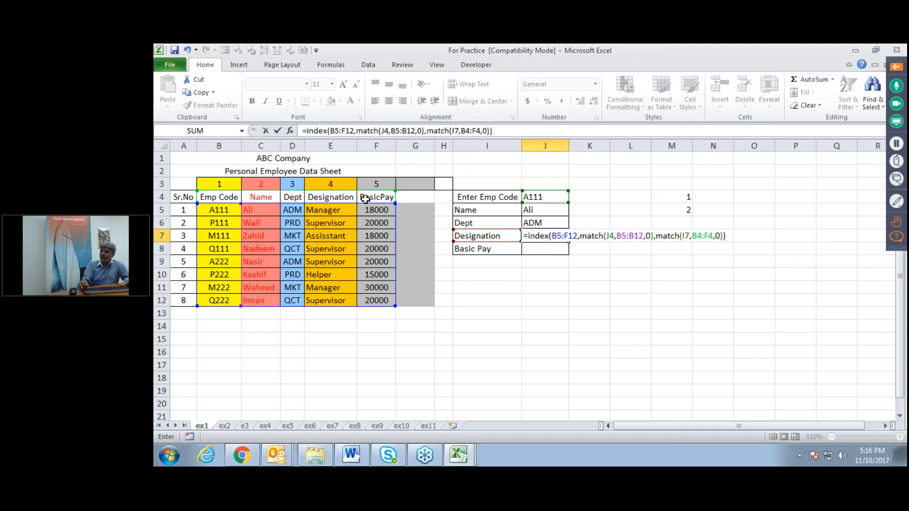
{"action": "key", "text": "Return"}
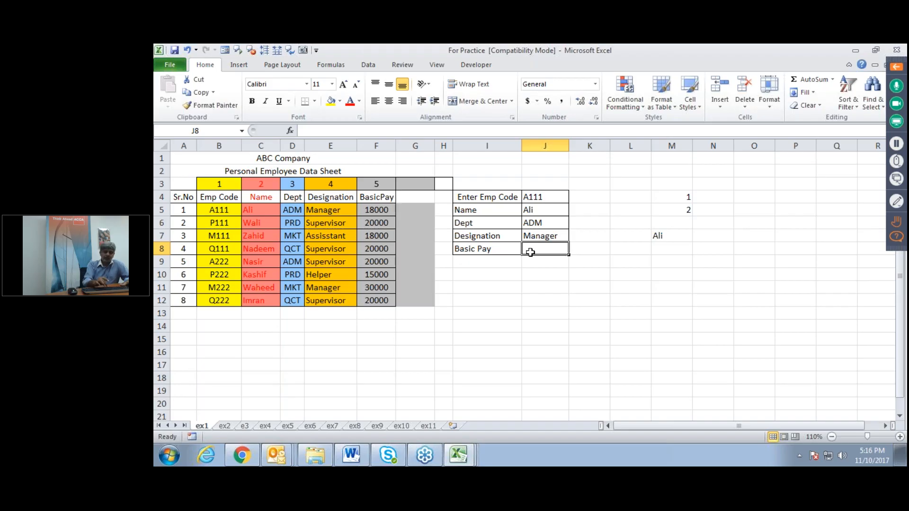
Step: Begin an INDEX formula in cell J8 over B5:F12, with MATCH(J4,B5:B12,0) nested as the row number
{"action": "type", "text": "=index"}
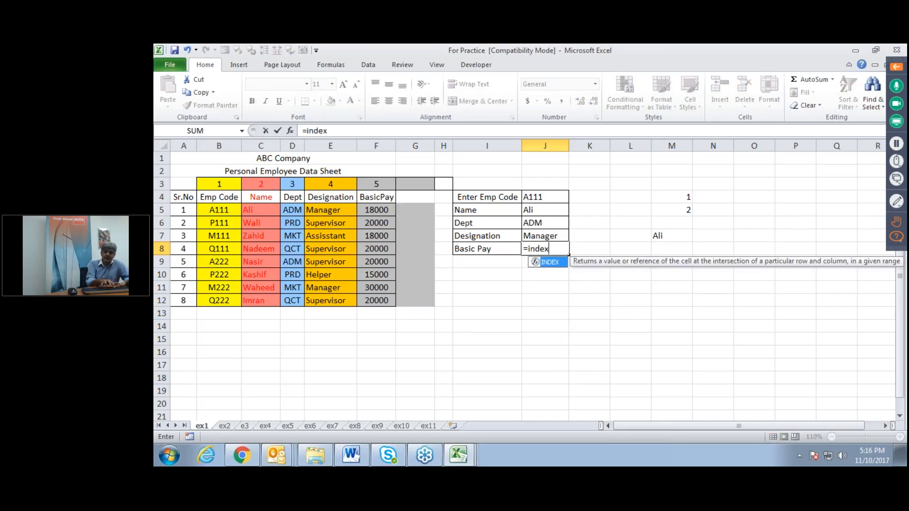
{"action": "type", "text": "("}
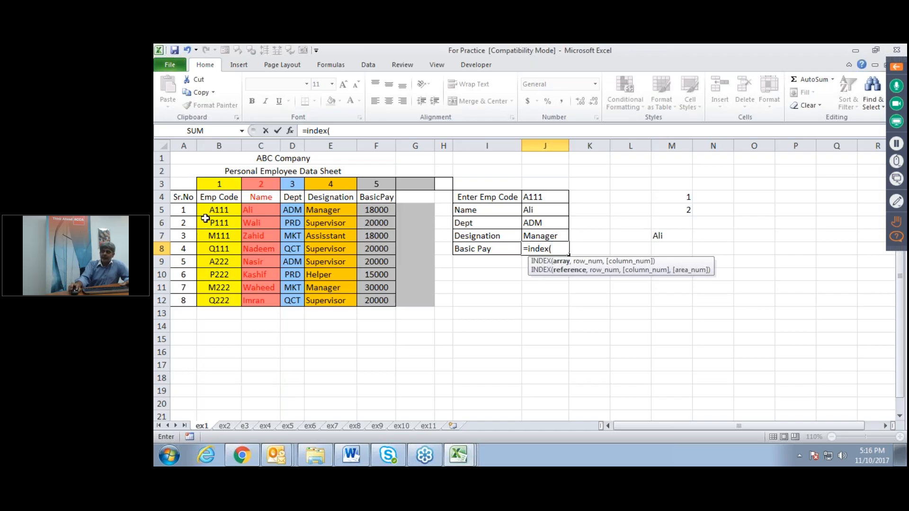
{"action": "mouse_move", "coordinate": [211, 210]}
{"action": "left_mouse_down"}
{"action": "mouse_move", "coordinate": [321, 209]}
{"action": "mouse_move", "coordinate": [372, 249]}
{"action": "mouse_move", "coordinate": [376, 299]}
{"action": "left_mouse_up"}
{"action": "type", "text": ","}
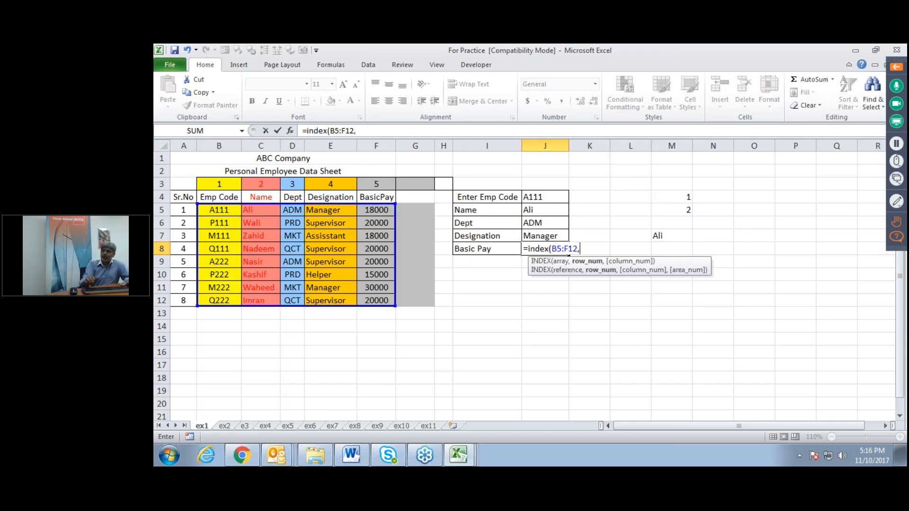
{"action": "type", "text": "matc"}
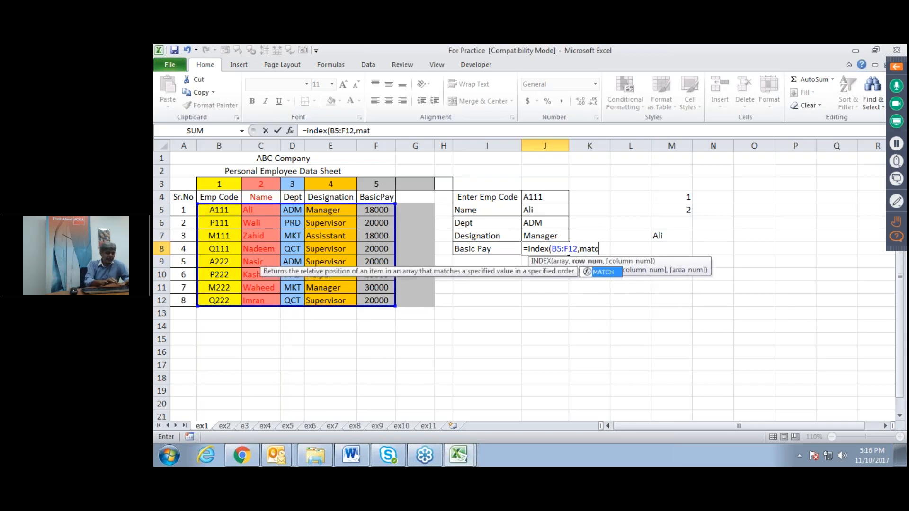
{"action": "type", "text": "h"}
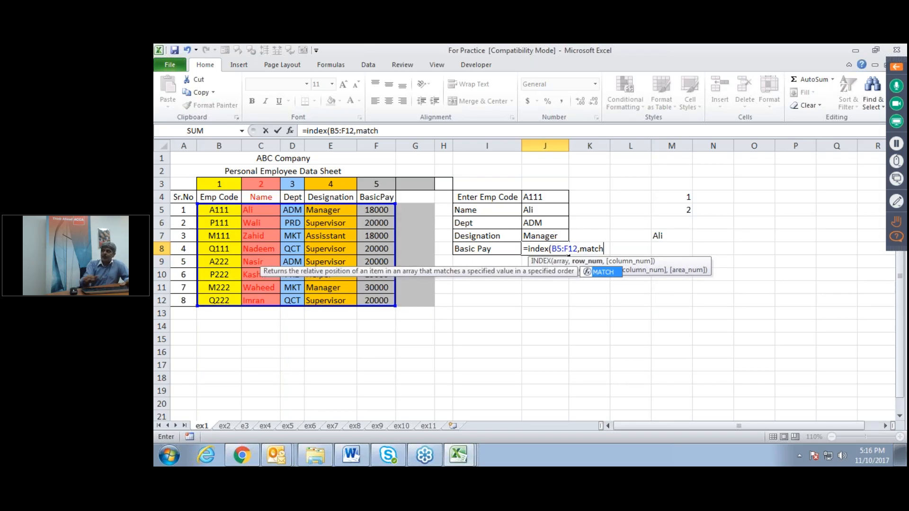
{"action": "type", "text": "("}
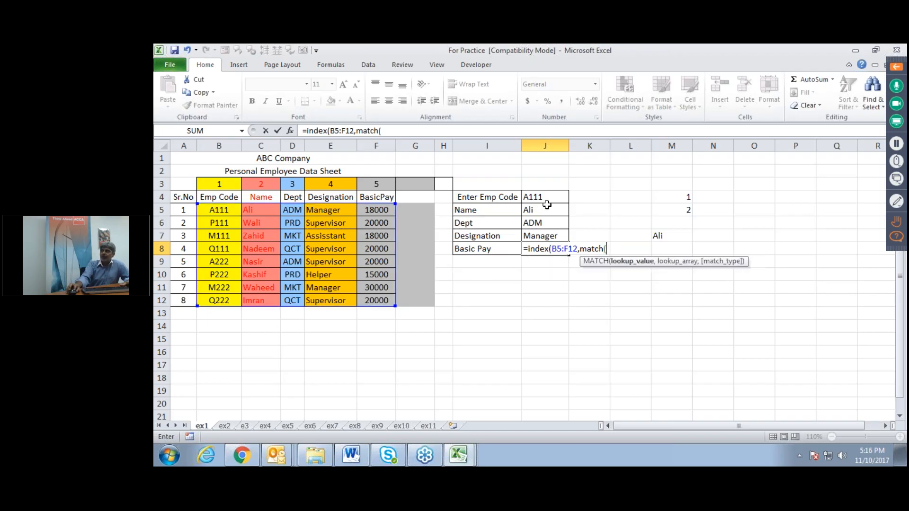
{"action": "left_click", "coordinate": [551, 196]}
{"action": "type", "text": ","}
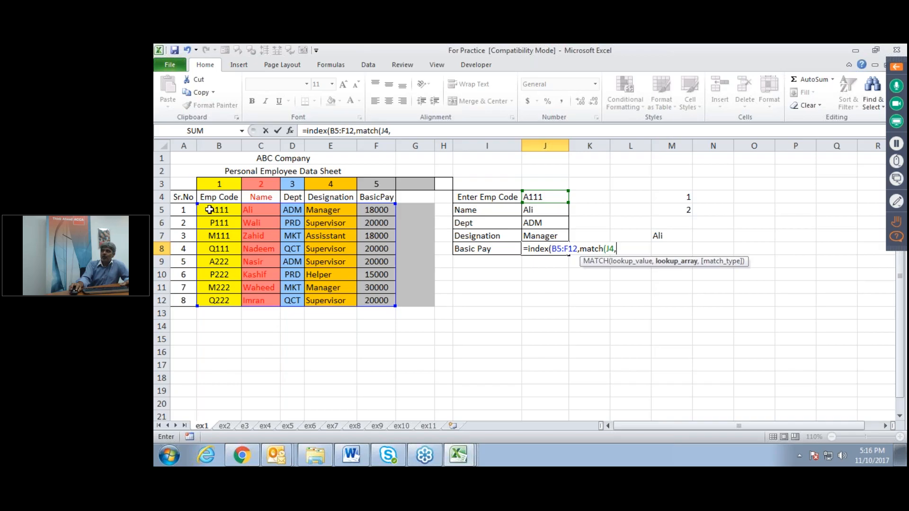
{"action": "left_click_drag", "start_coordinate": [211, 209], "coordinate": [228, 295]}
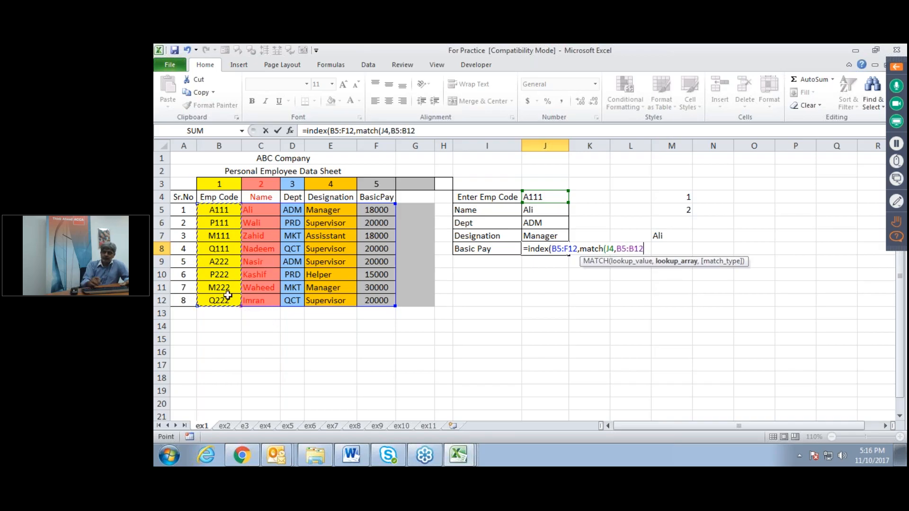
{"action": "type", "text": ",0)"}
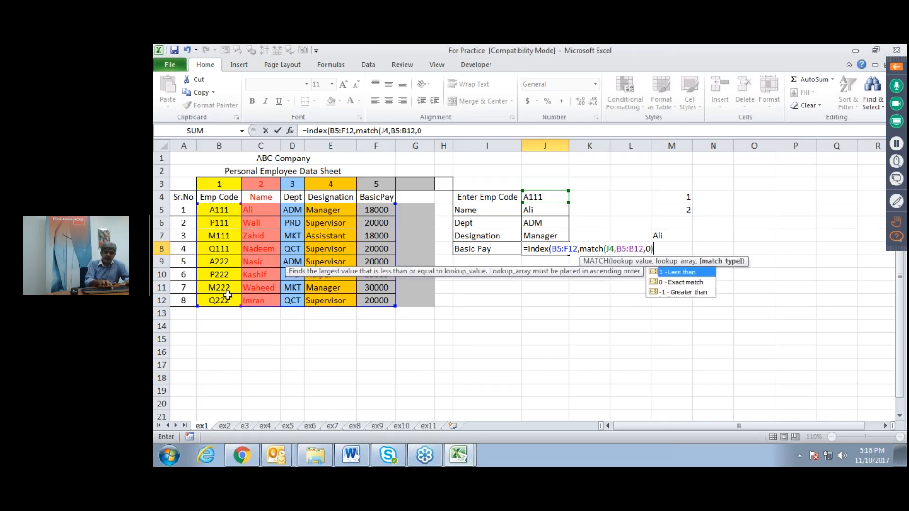
Step: Complete the INDEX formula in cell J8 with MATCH(I8,B4:F4,0) nested as the column number
{"action": "type", "text": ","}
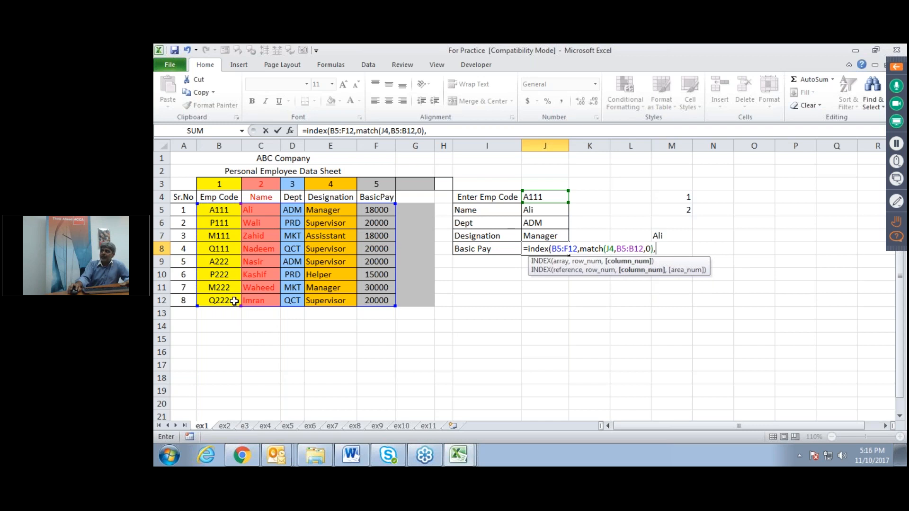
{"action": "type", "text": "match("}
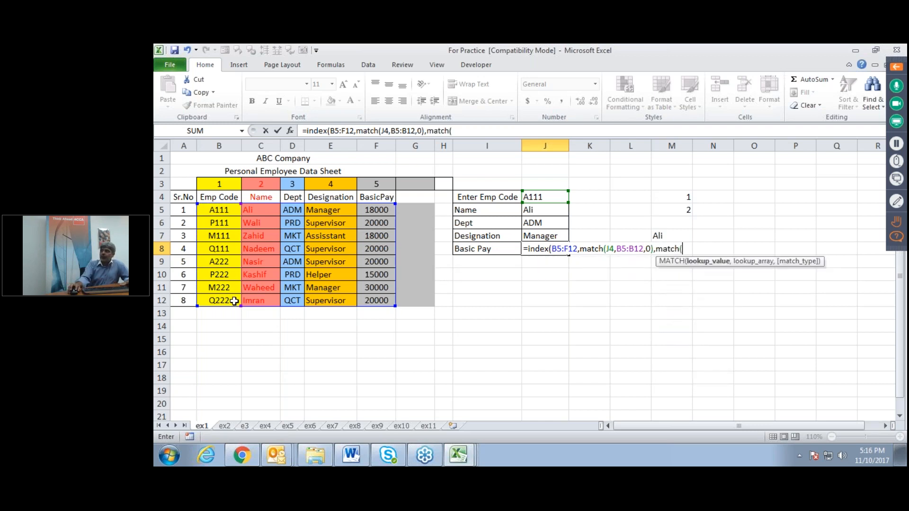
{"action": "left_click", "coordinate": [476, 252]}
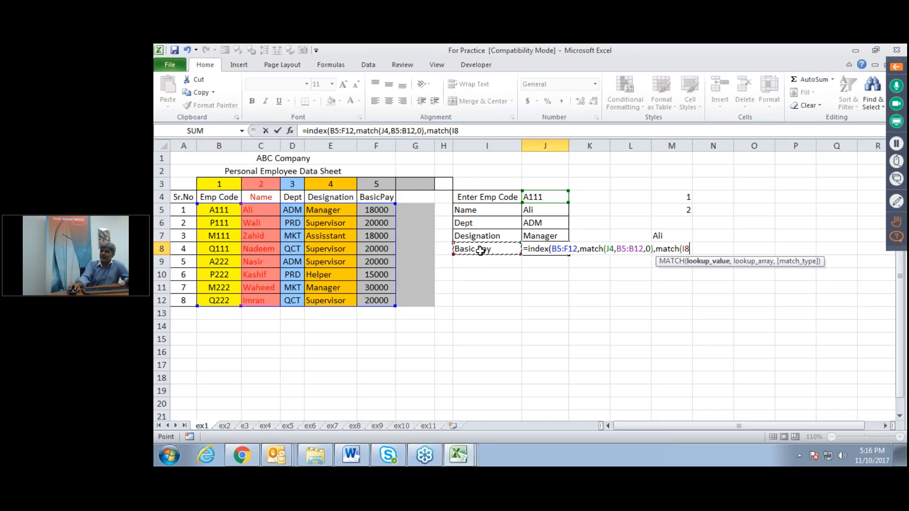
{"action": "type", "text": ","}
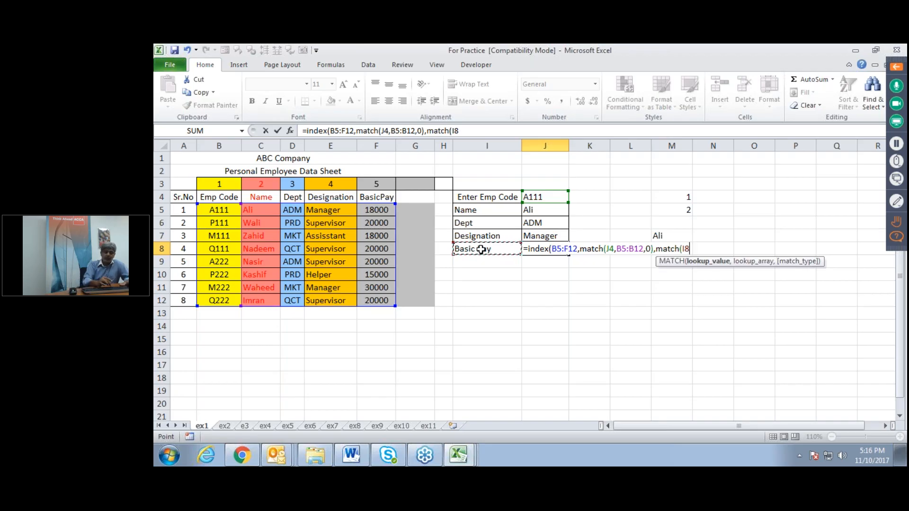
{"action": "type", "text": "B4"}
{"action": "left_click_drag", "start_coordinate": [222, 198], "coordinate": [379, 199]}
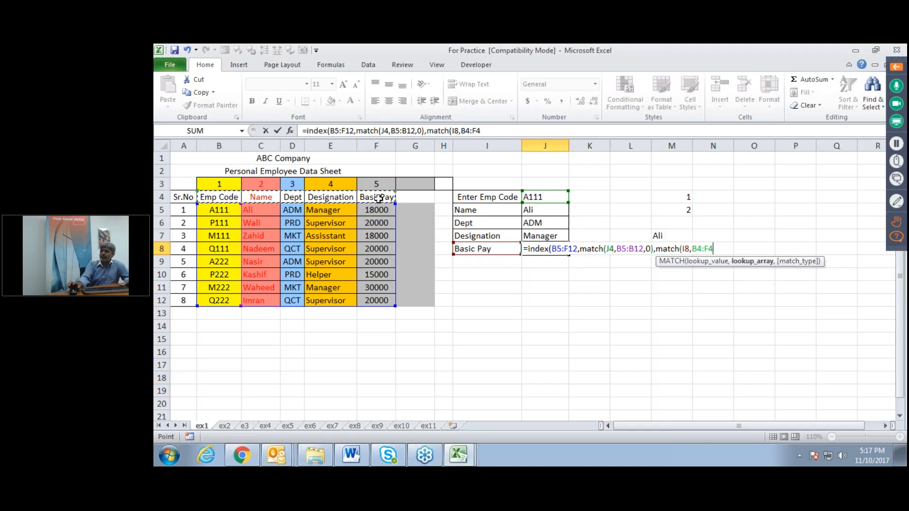
{"action": "type", "text": ",0)"}
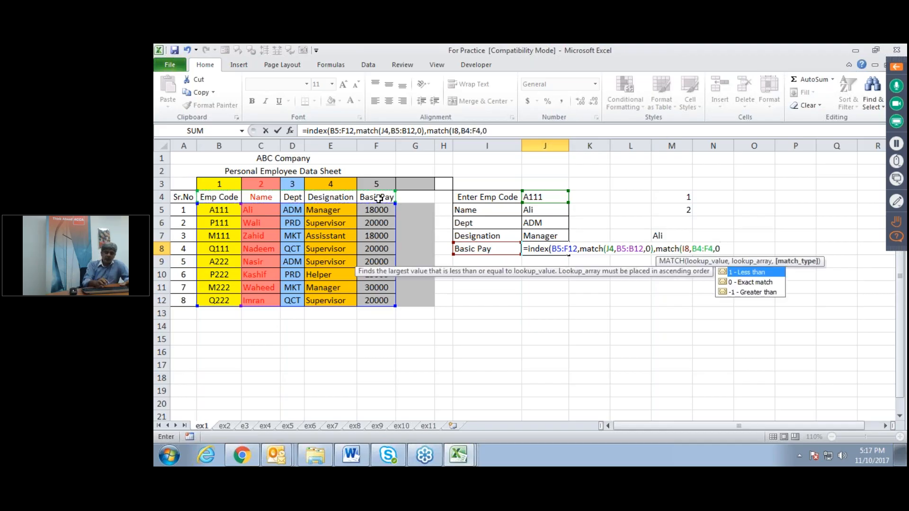
{"action": "type", "text": ")"}
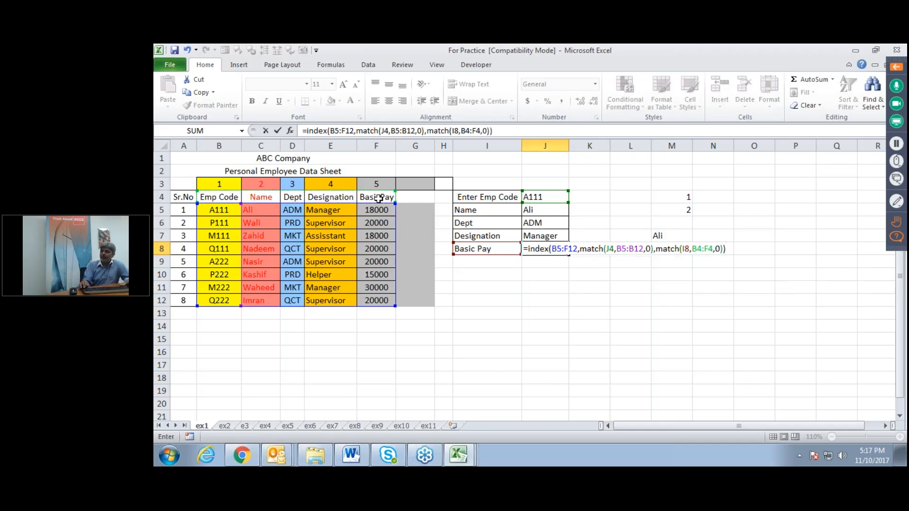
{"action": "key", "text": "Return"}
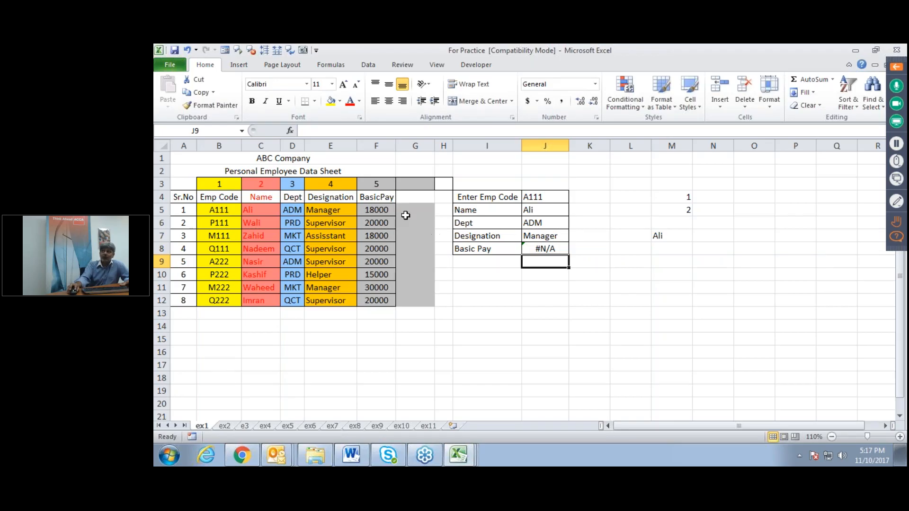
Step: Copy the BasicPay header from F4 and paste it as values over the label in I8
{"action": "left_click", "coordinate": [371, 194]}
{"action": "right_click", "coordinate": [372, 196]}
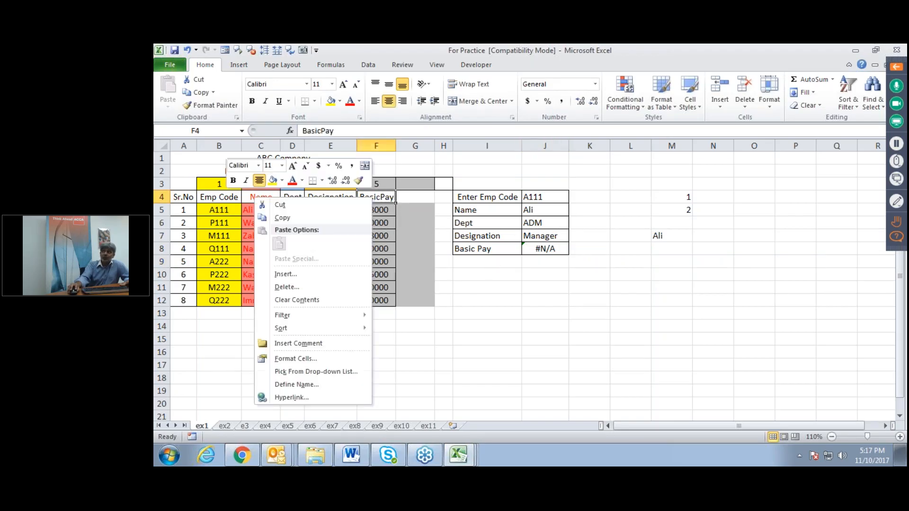
{"action": "left_click", "coordinate": [330, 218]}
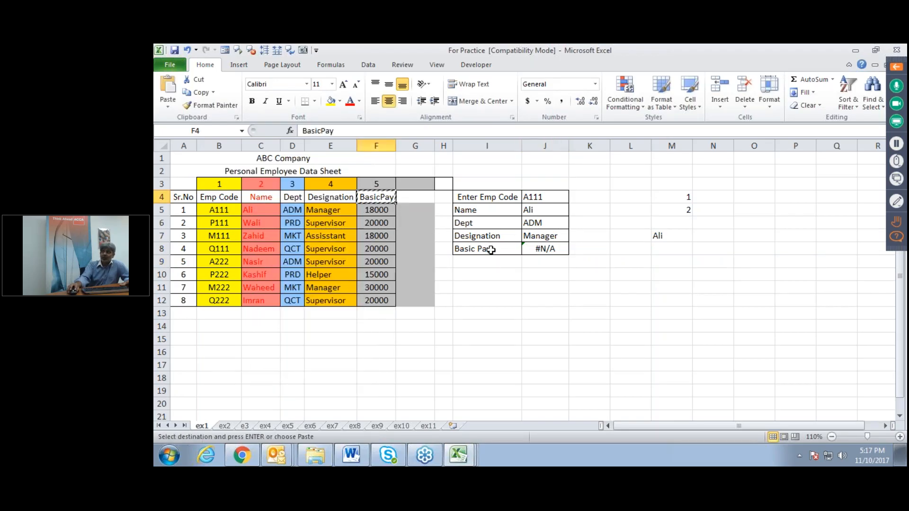
{"action": "left_click", "coordinate": [490, 250]}
{"action": "right_click", "coordinate": [491, 250]}
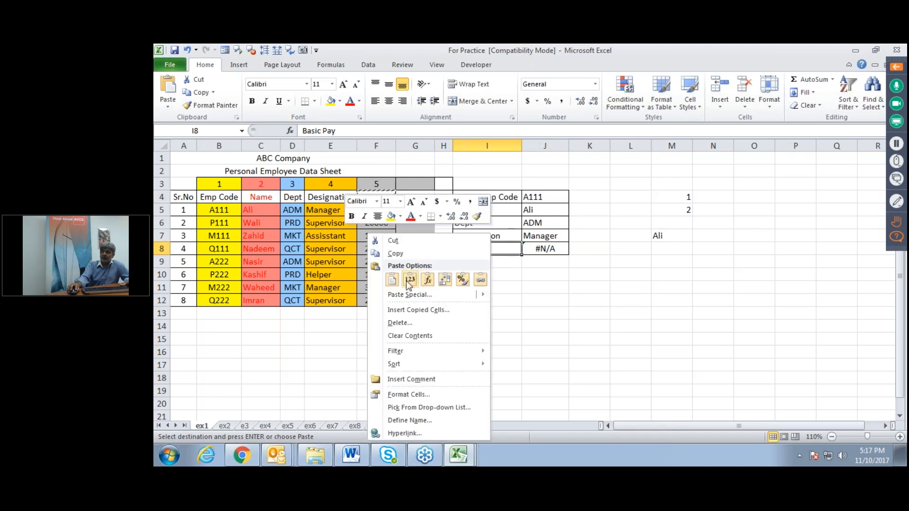
{"action": "left_click", "coordinate": [409, 280]}
{"action": "left_click", "coordinate": [507, 313]}
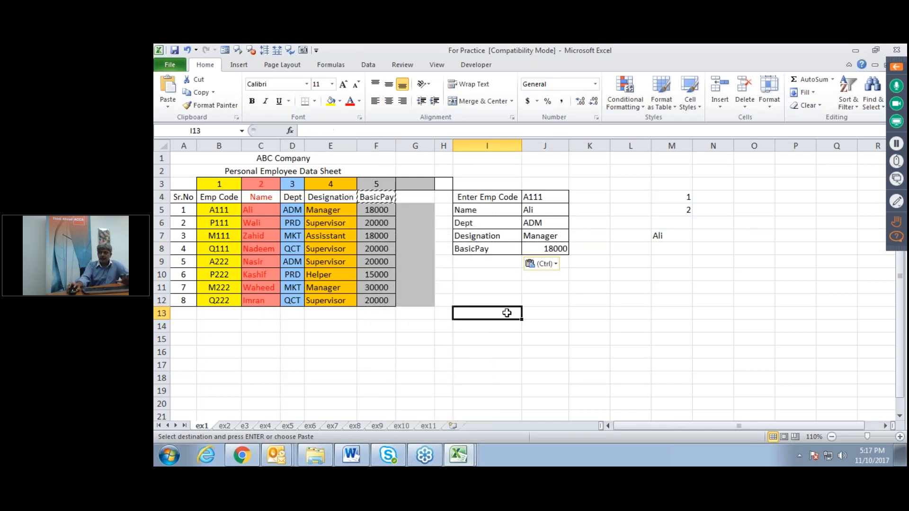
Step: Test the lookups by choosing Emp Codes P111, M111 and finally A222 in cell J4
{"action": "left_click", "coordinate": [561, 196]}
{"action": "left_click", "coordinate": [575, 199]}
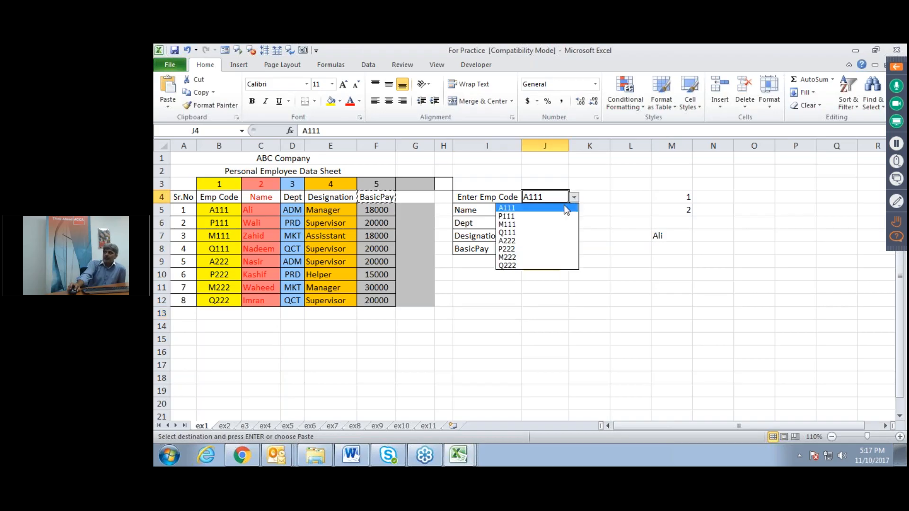
{"action": "left_click", "coordinate": [565, 214]}
{"action": "left_click", "coordinate": [575, 199]}
{"action": "left_click", "coordinate": [554, 225]}
{"action": "left_click", "coordinate": [574, 200]}
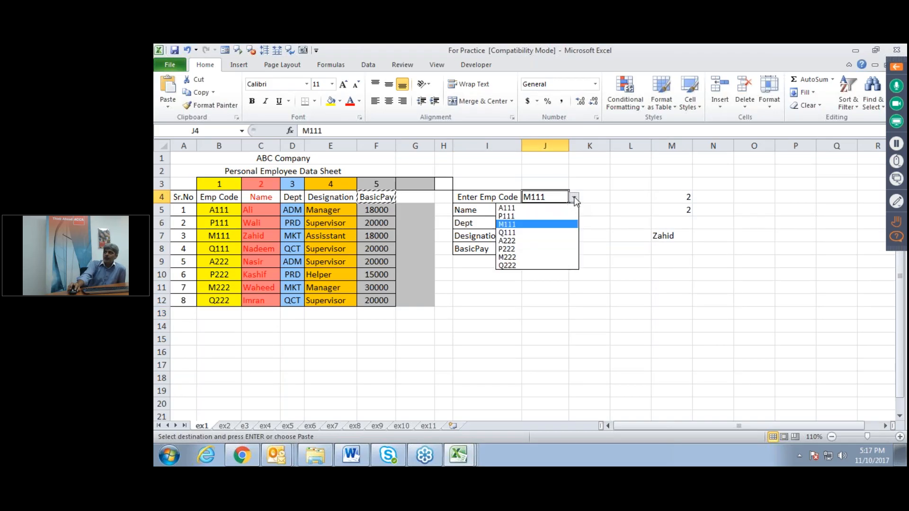
{"action": "left_click", "coordinate": [558, 239]}
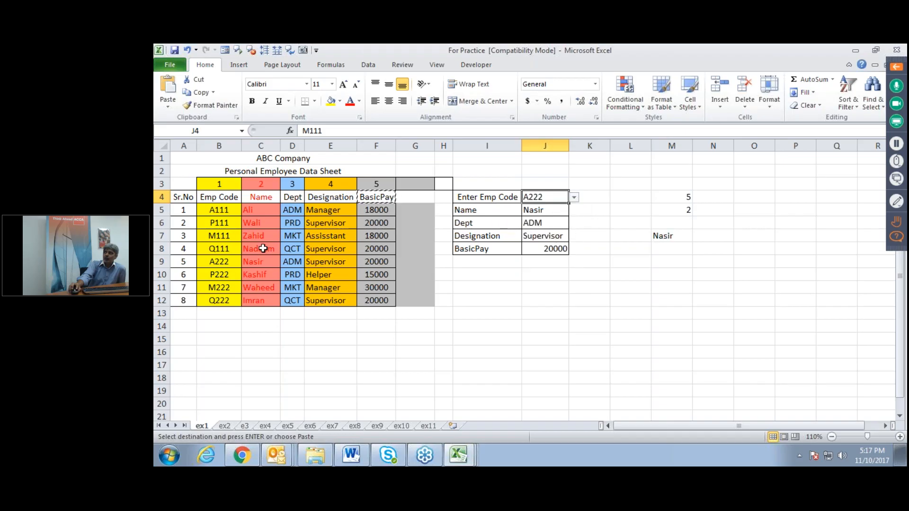
{"action": "key", "text": "Escape"}
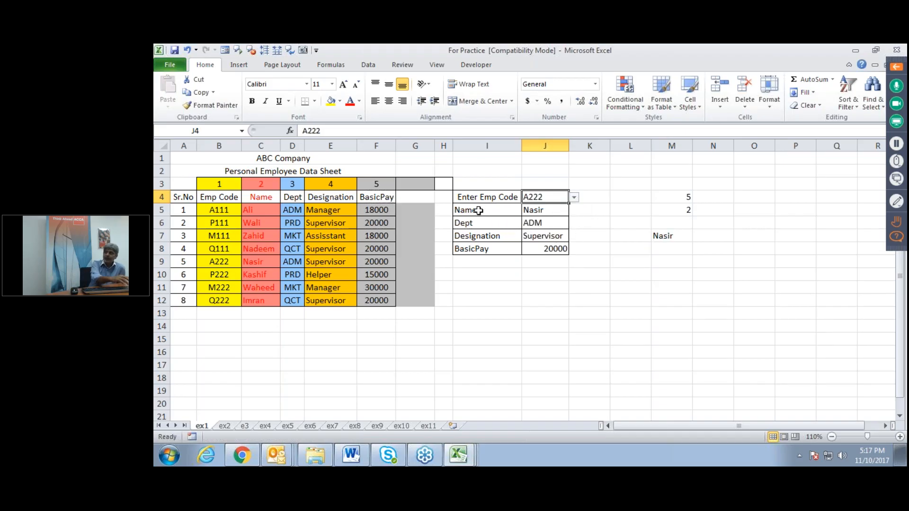
Step: Insert two blank columns between the Name and Dept columns of the employee table
{"action": "left_click", "coordinate": [497, 300]}
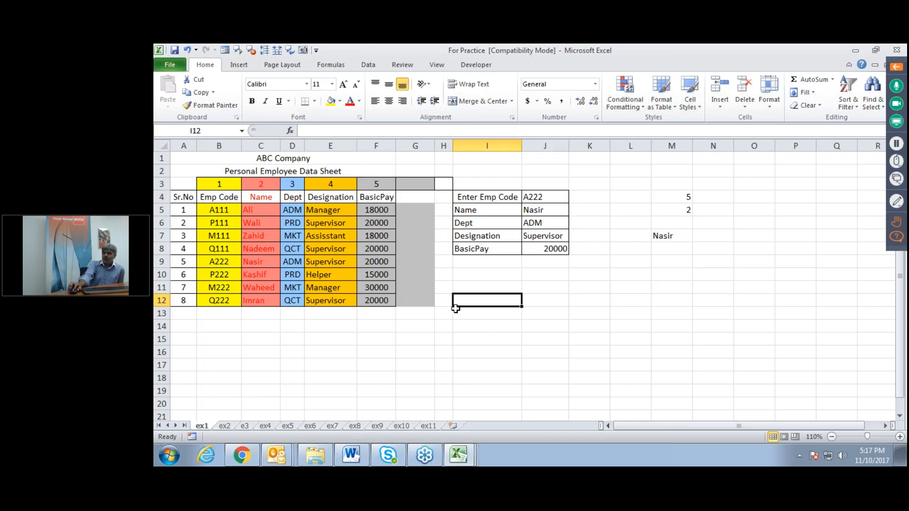
{"action": "left_click", "coordinate": [296, 145]}
{"action": "right_click", "coordinate": [295, 146]}
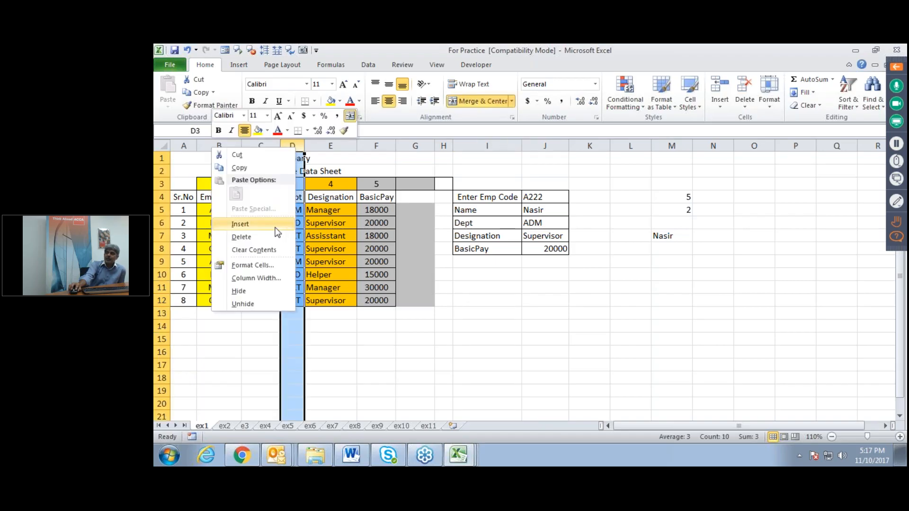
{"action": "key", "text": "Escape"}
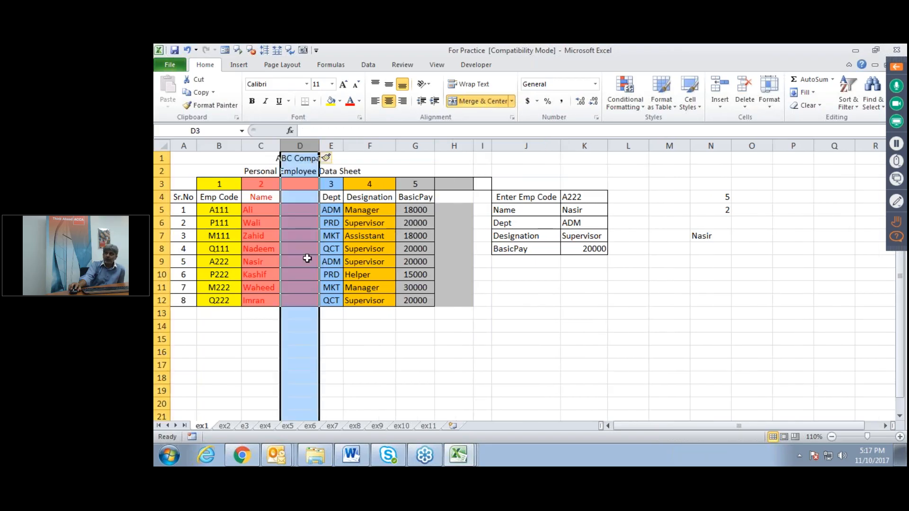
{"action": "left_click", "coordinate": [373, 351]}
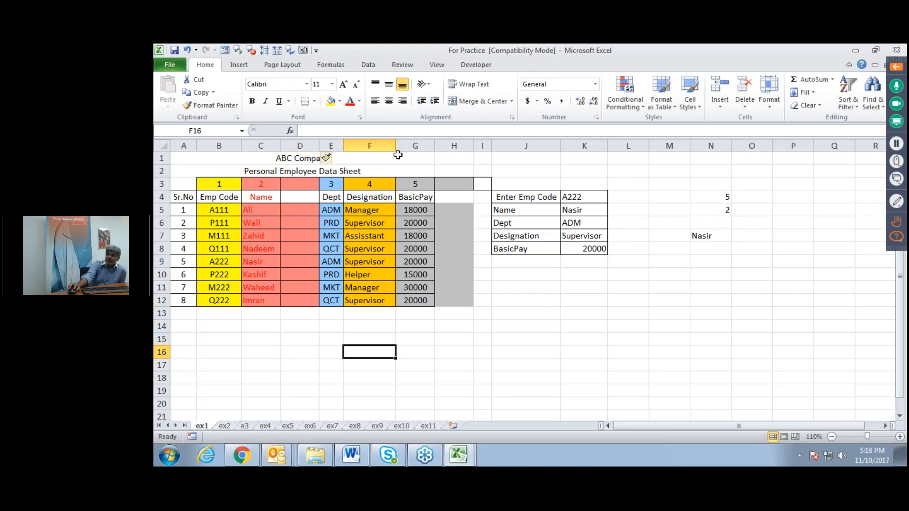
{"action": "left_click", "coordinate": [368, 144]}
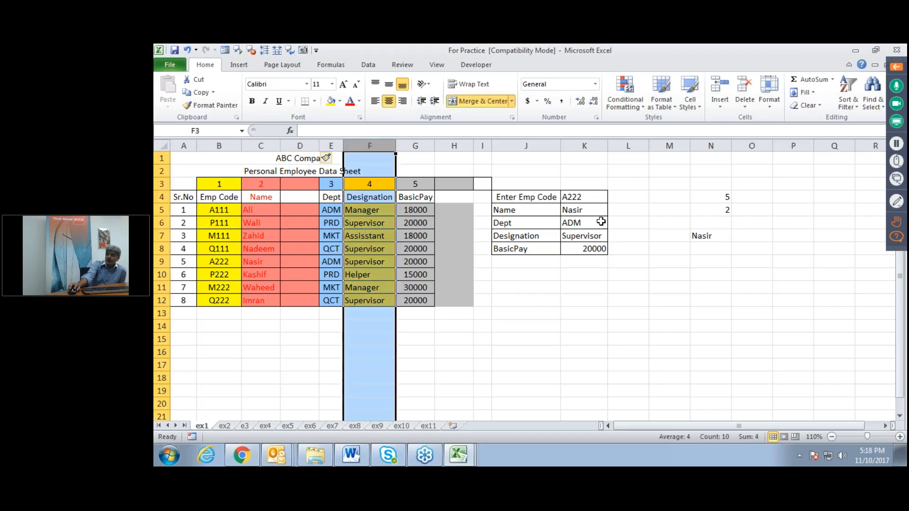
{"action": "left_click", "coordinate": [301, 145]}
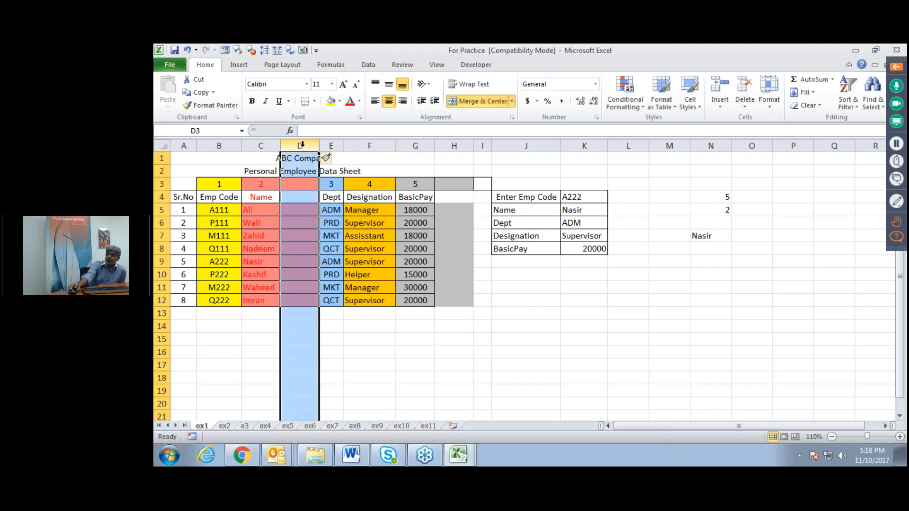
{"action": "right_click", "coordinate": [301, 144]}
{"action": "left_click", "coordinate": [247, 224]}
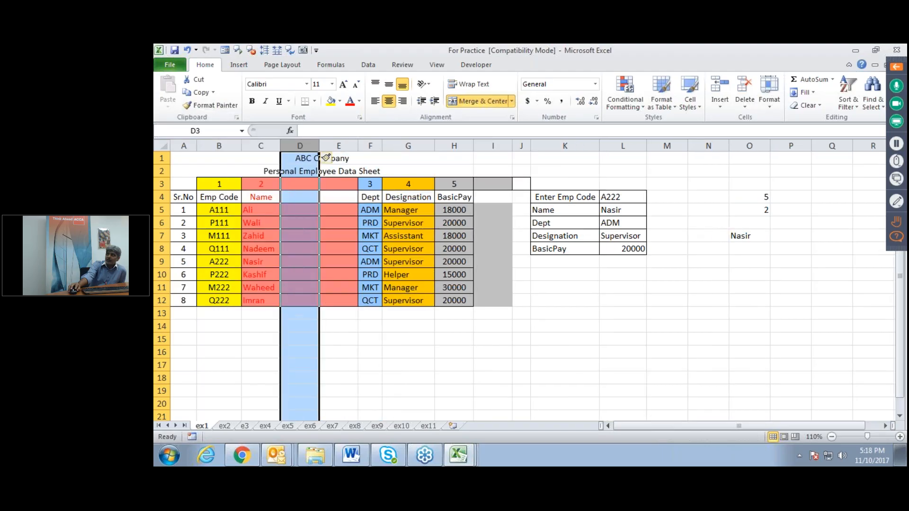
{"action": "left_click", "coordinate": [740, 274]}
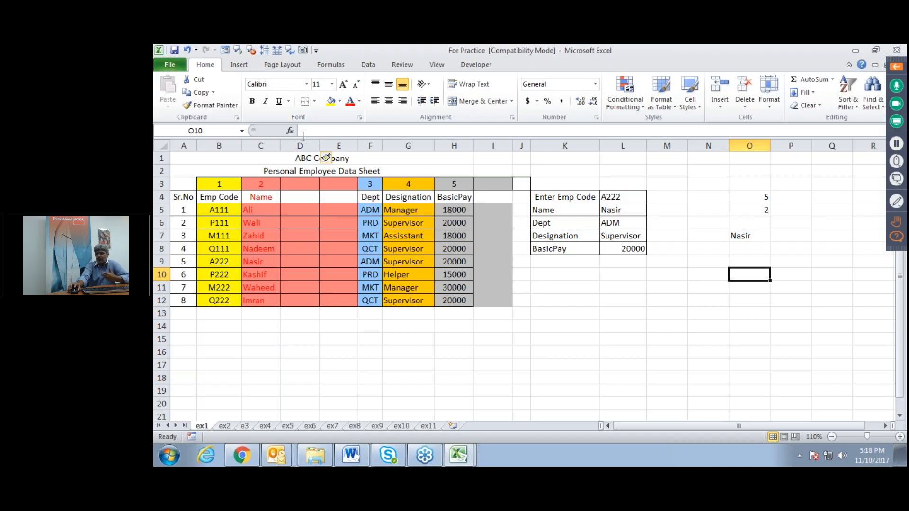
Step: Delete the extra columns inserted before the Dept column, including the Lname column
{"action": "left_click_drag", "start_coordinate": [299, 144], "coordinate": [331, 141]}
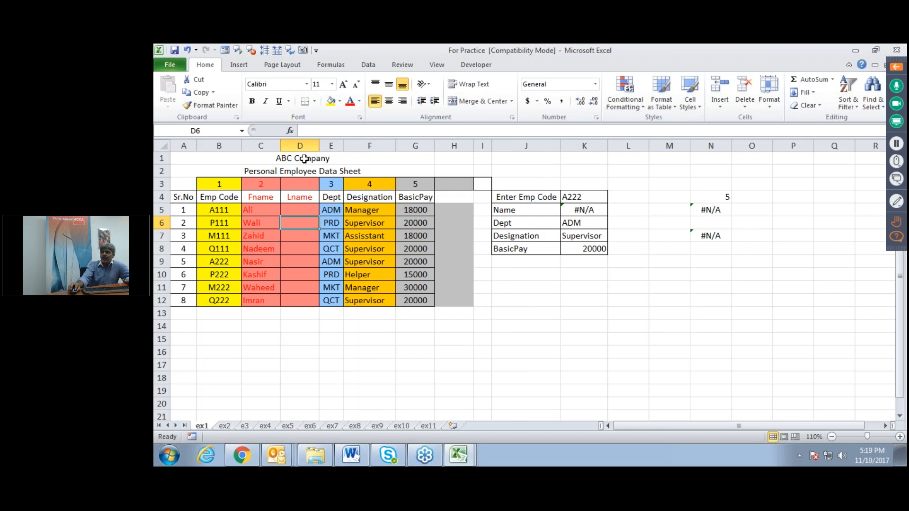
{"action": "left_click", "coordinate": [302, 142]}
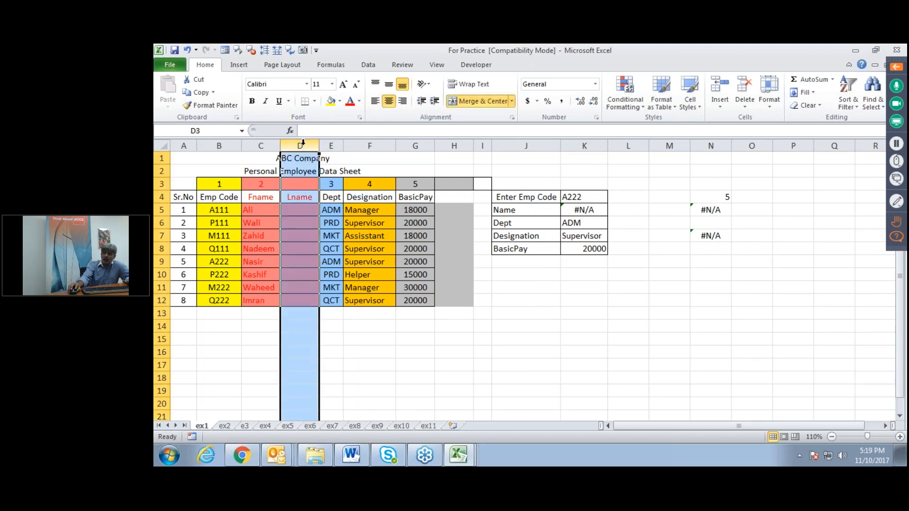
{"action": "right_click", "coordinate": [302, 143]}
{"action": "left_click", "coordinate": [264, 235]}
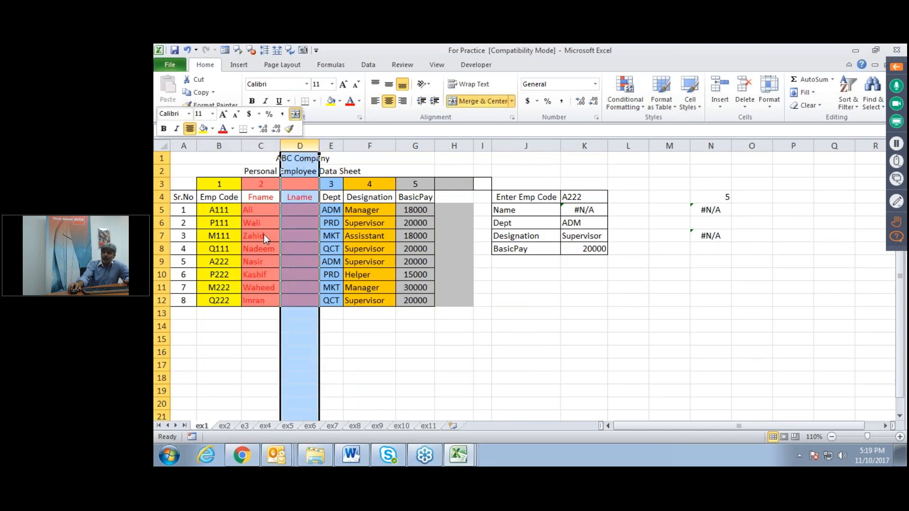
{"action": "left_click", "coordinate": [330, 390]}
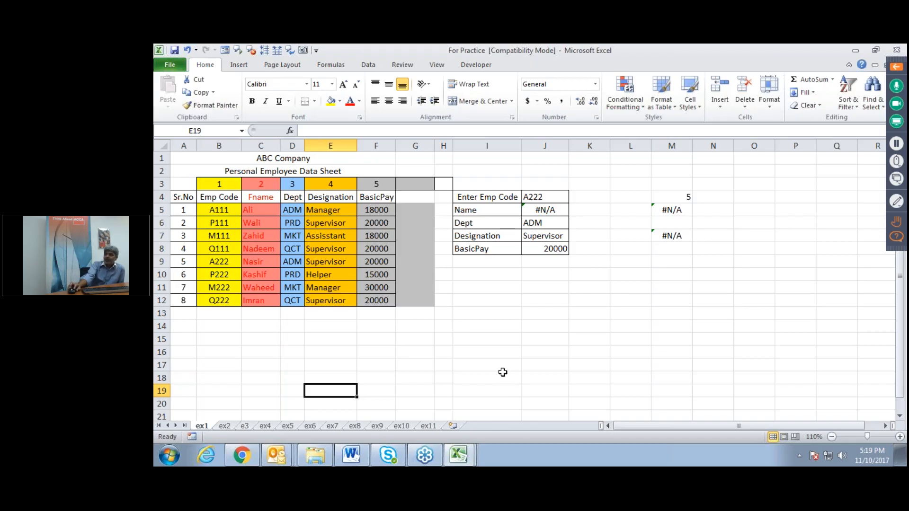
Step: Look over the lookup exercises on sheets ex2, e3 and ex4
{"action": "left_click", "coordinate": [225, 425]}
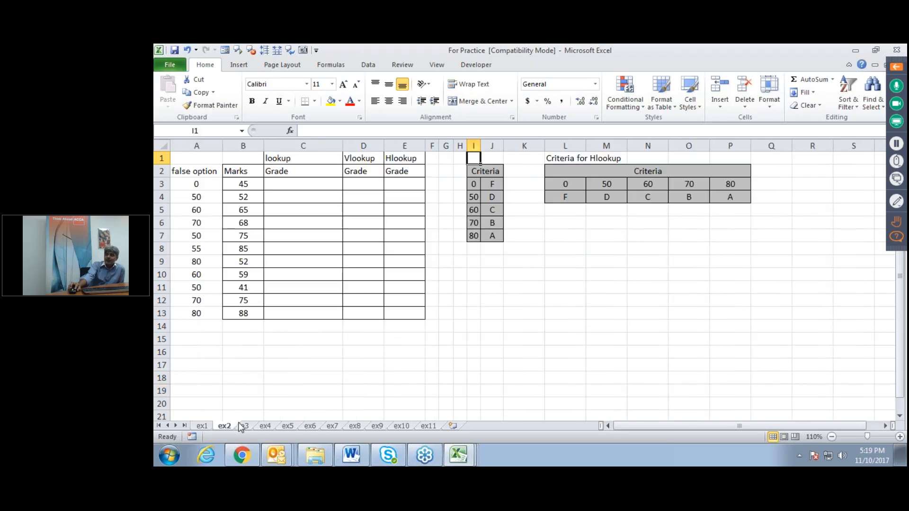
{"action": "left_click", "coordinate": [245, 425]}
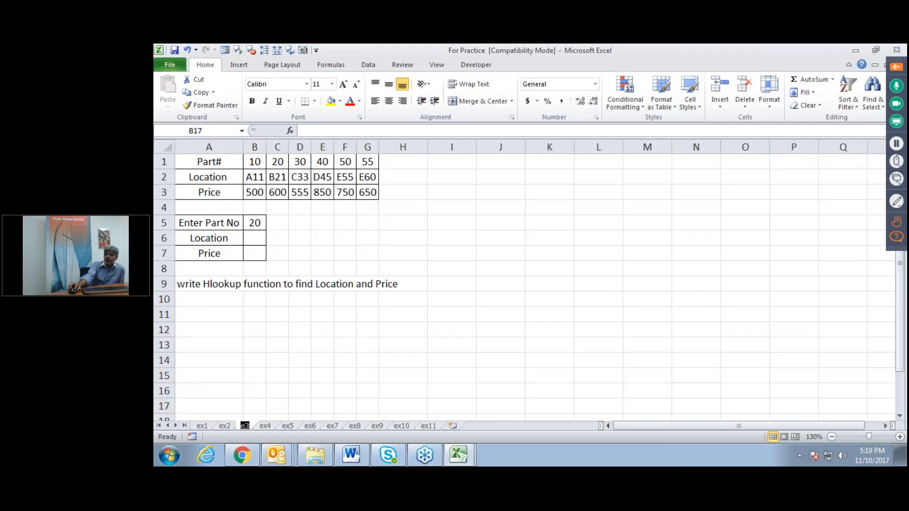
{"action": "left_click", "coordinate": [265, 426]}
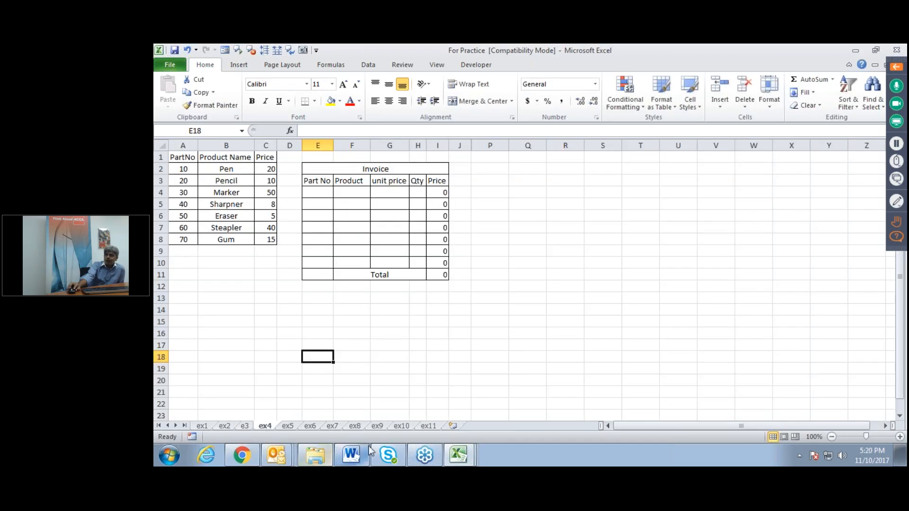
Step: Switch to the Typical Lookups Application workbook and open its IndexMatch2 sheet, passing through IndexMatch1
{"action": "left_click", "coordinate": [458, 454]}
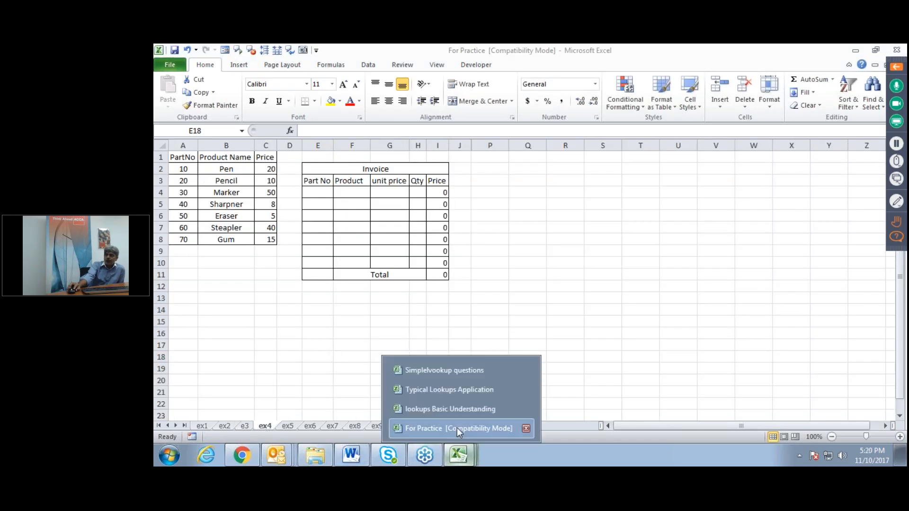
{"action": "left_click", "coordinate": [456, 428]}
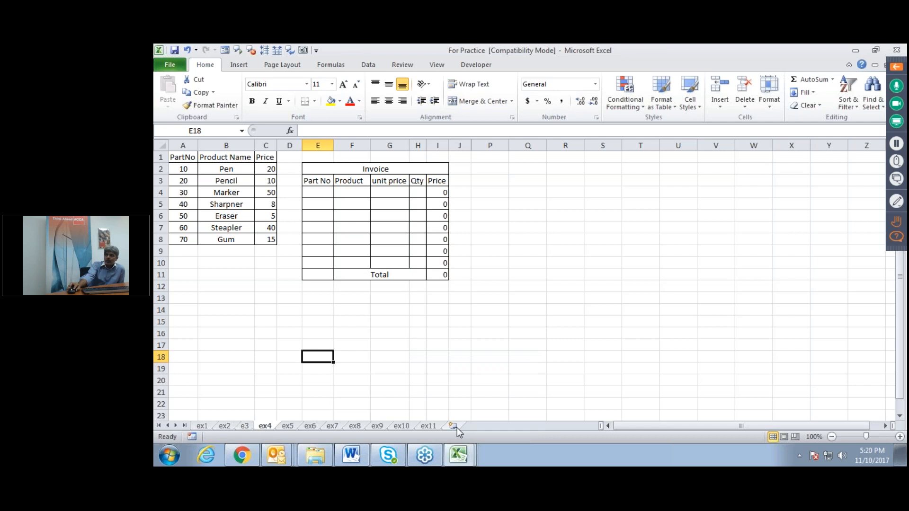
{"action": "left_click", "coordinate": [465, 459]}
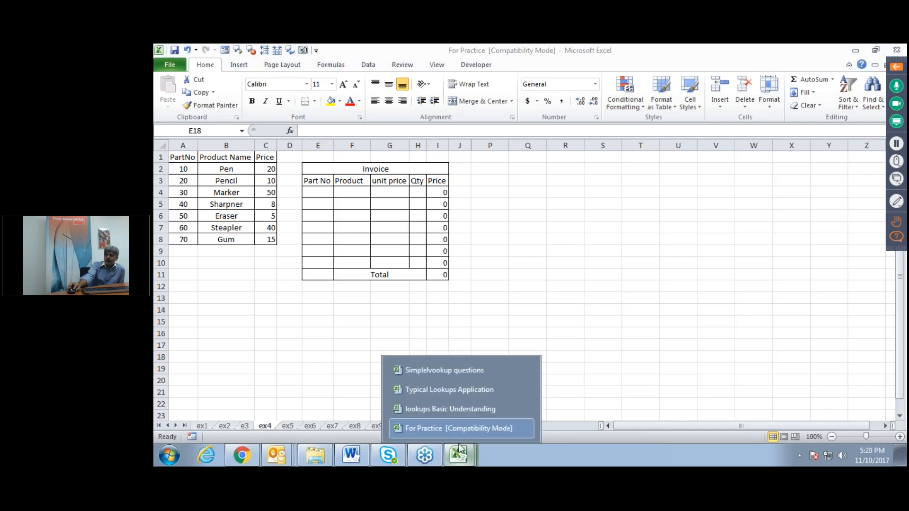
{"action": "left_click", "coordinate": [449, 389]}
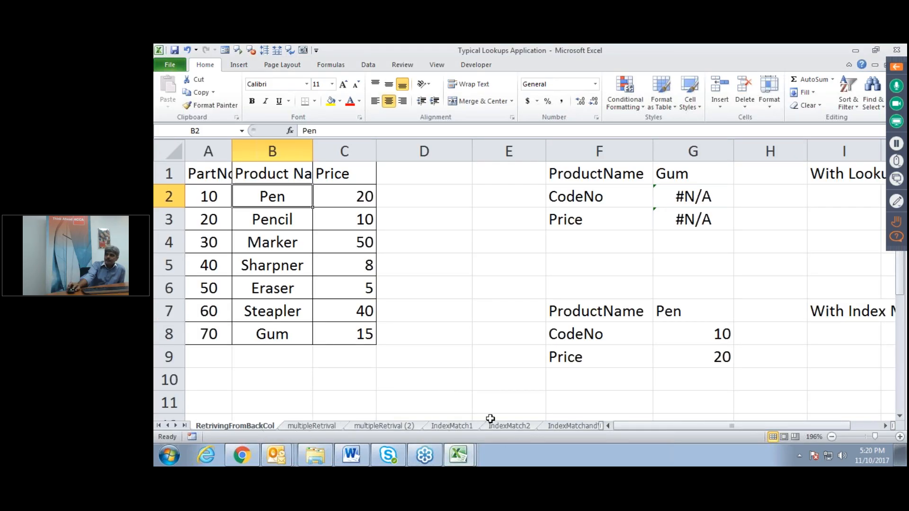
{"action": "left_click", "coordinate": [469, 428]}
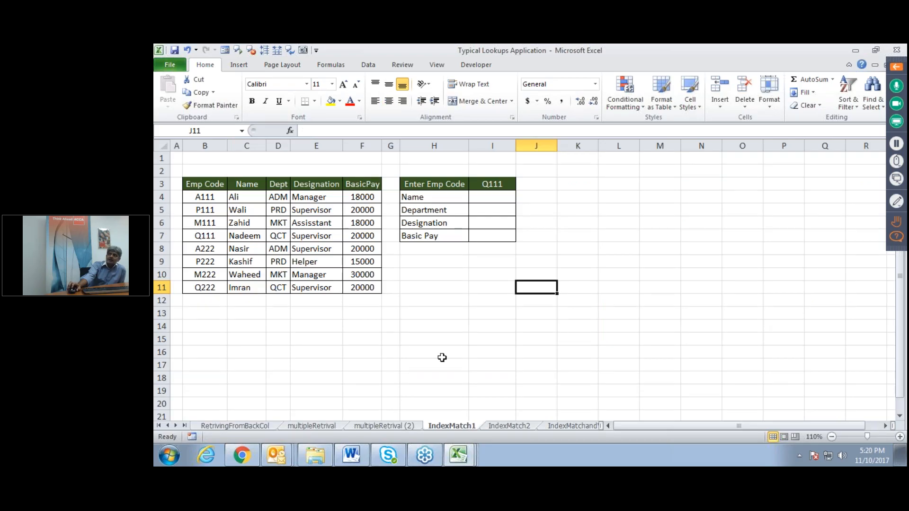
{"action": "left_click", "coordinate": [521, 429]}
{"action": "left_click", "coordinate": [416, 315]}
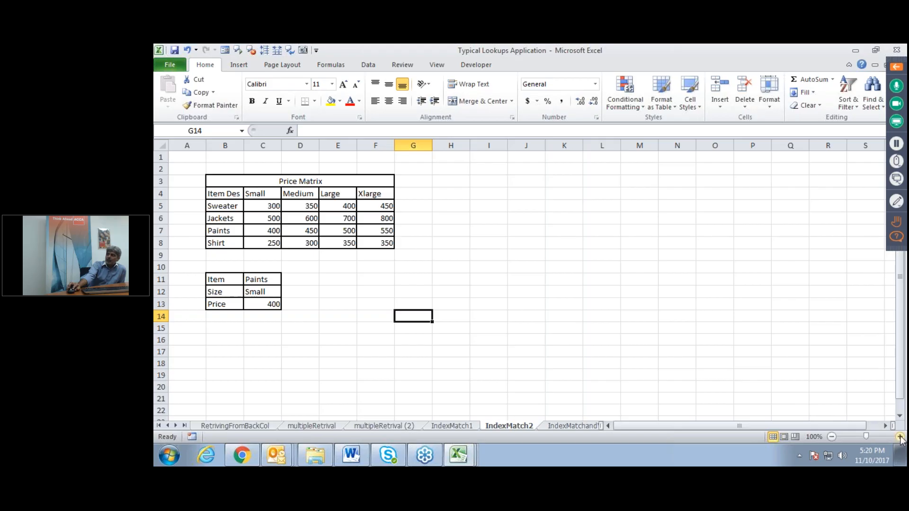
Step: Inspect the INDEX and MATCH price formula in cell C13, and clear it from the cell
{"action": "left_click", "coordinate": [899, 437]}
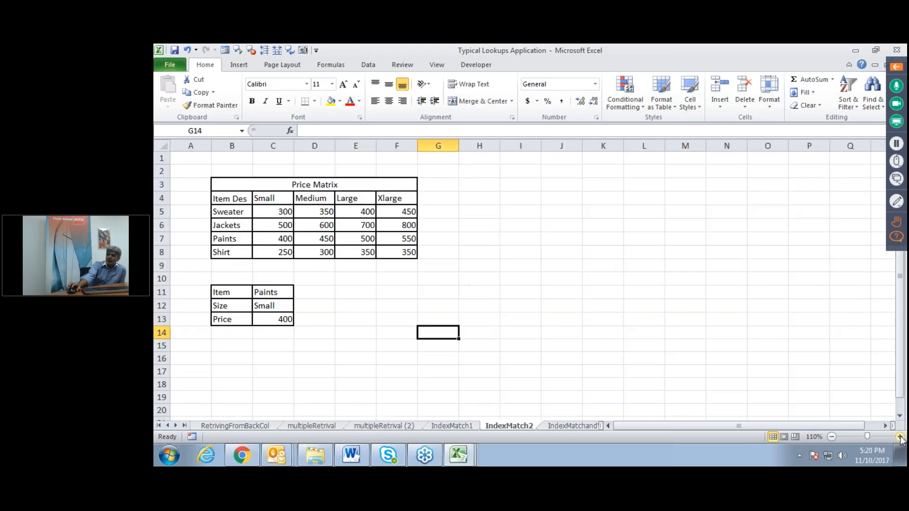
{"action": "left_click", "coordinate": [899, 437]}
{"action": "left_click", "coordinate": [899, 437]}
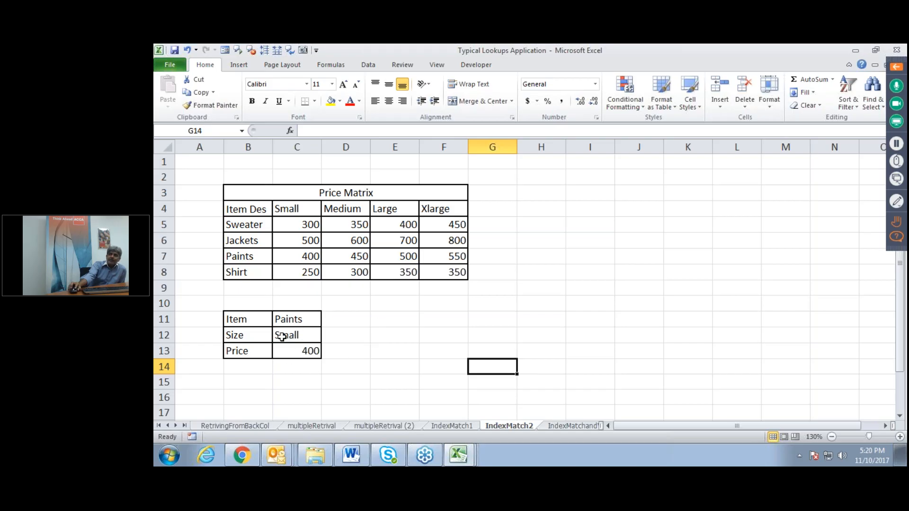
{"action": "left_click", "coordinate": [286, 351]}
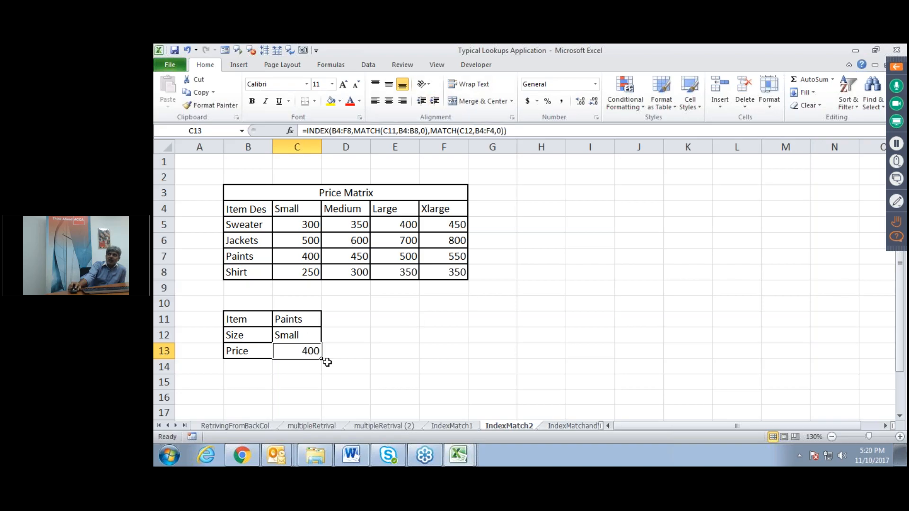
{"action": "left_click", "coordinate": [349, 358]}
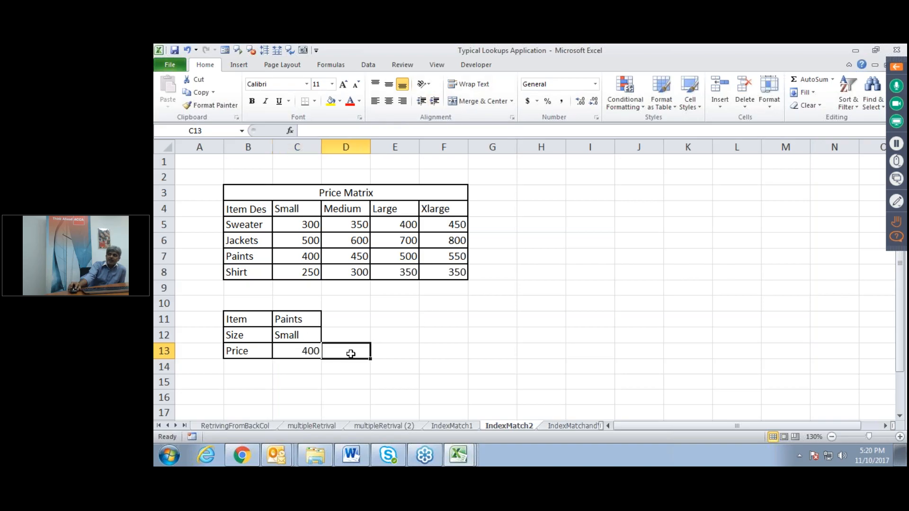
{"action": "left_click", "coordinate": [306, 351]}
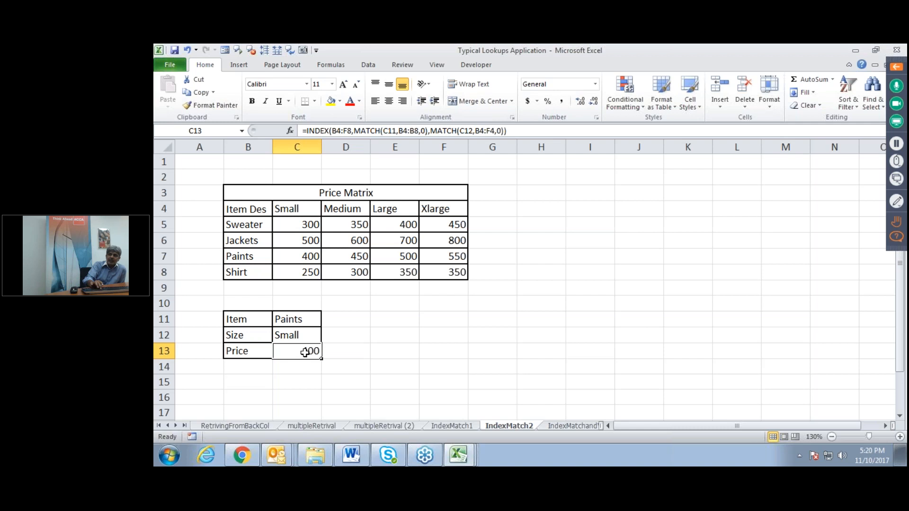
{"action": "key", "text": "Delete"}
{"action": "left_click", "coordinate": [373, 348]}
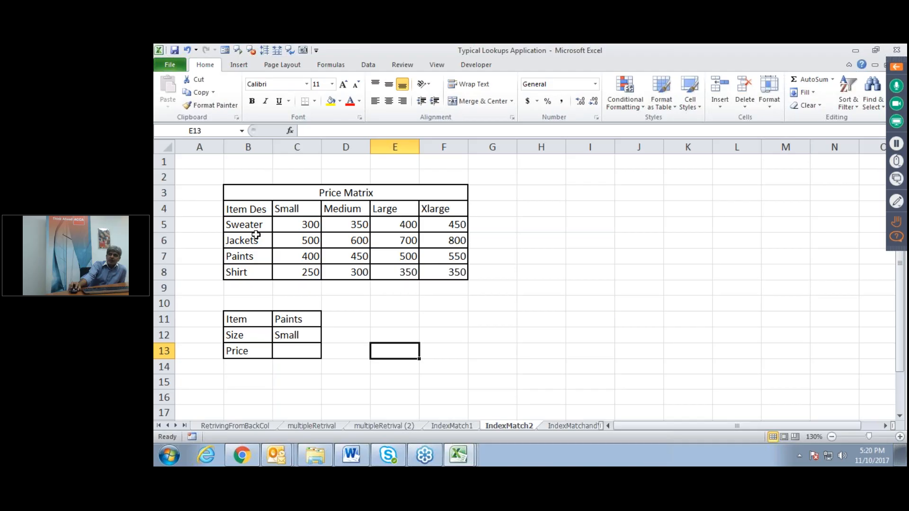
Step: Review the Price Matrix's item descriptions in column B and its size headings in row 4
{"action": "left_click_drag", "start_coordinate": [243, 209], "coordinate": [241, 271]}
{"action": "left_click", "coordinate": [296, 208]}
{"action": "left_click_drag", "start_coordinate": [295, 208], "coordinate": [447, 208]}
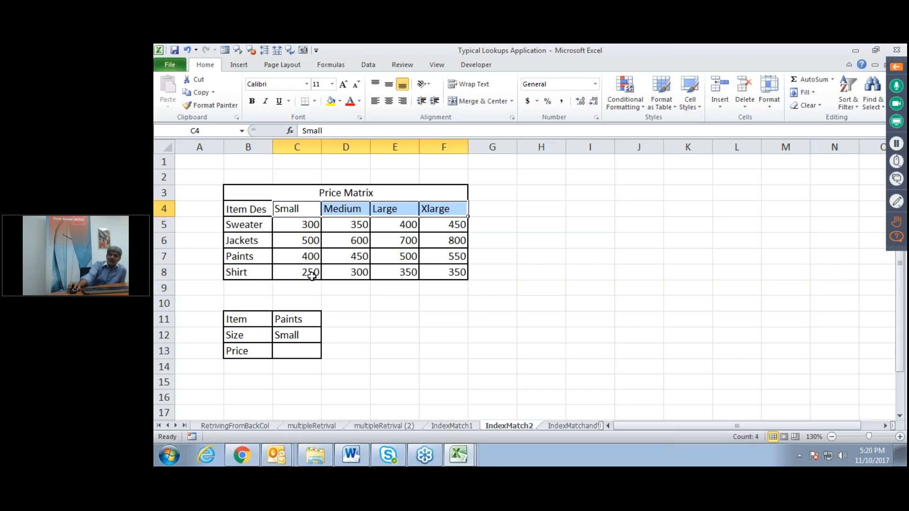
{"action": "left_click", "coordinate": [374, 306]}
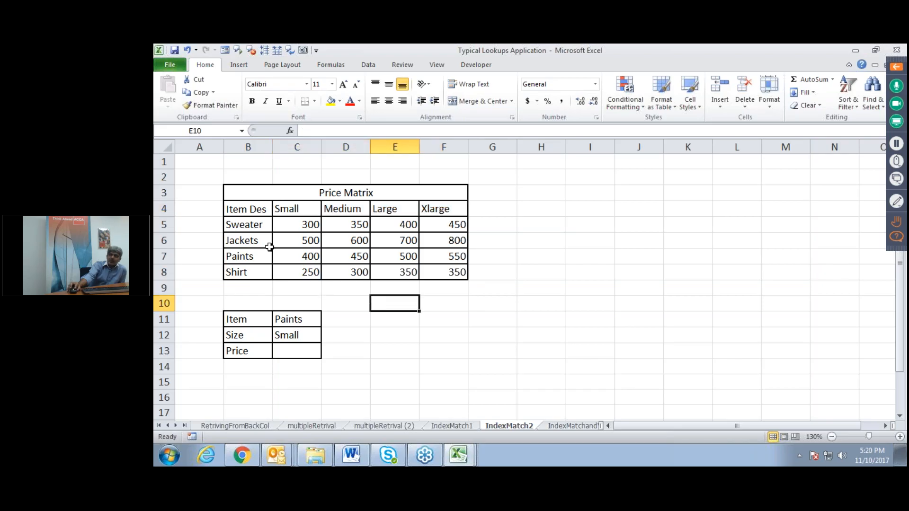
Step: Choose Jackets as the item in cell C11 and Medium as the size in cell C12
{"action": "left_click", "coordinate": [290, 320]}
{"action": "left_click", "coordinate": [331, 322]}
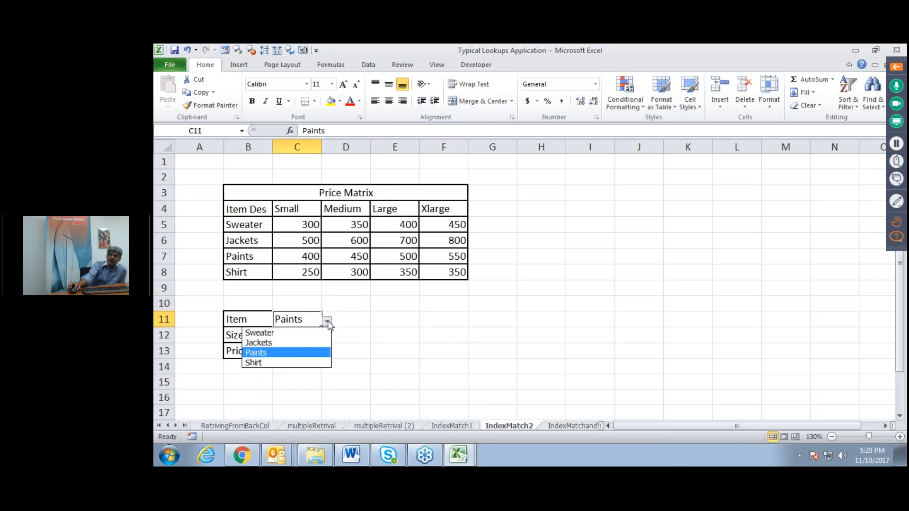
{"action": "left_click", "coordinate": [318, 342]}
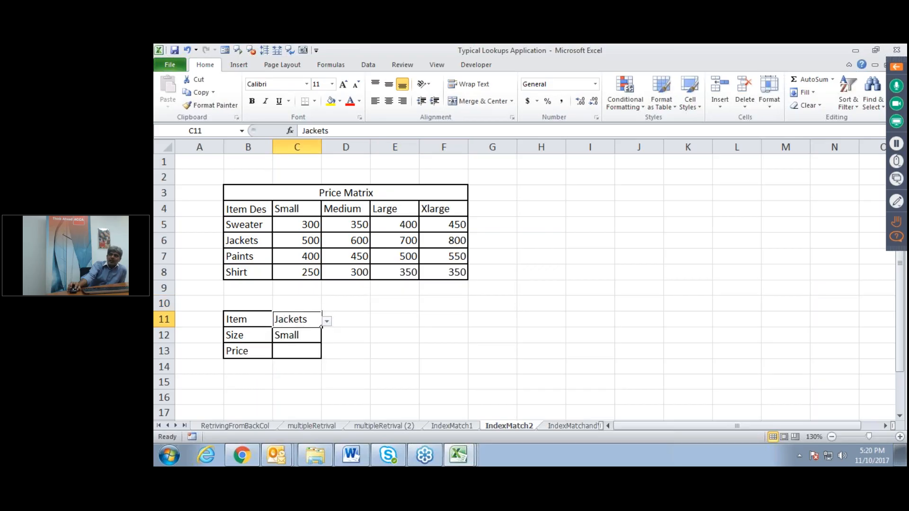
{"action": "left_click", "coordinate": [298, 336]}
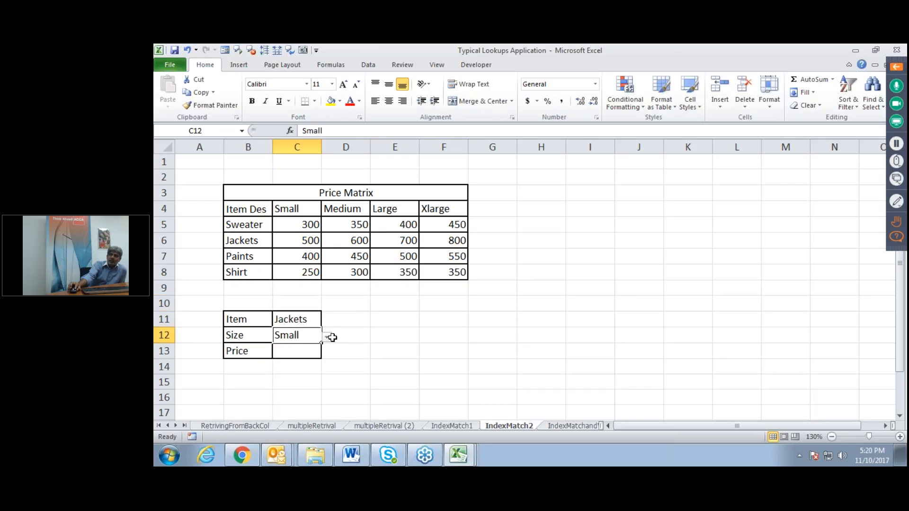
{"action": "left_click", "coordinate": [327, 337]}
{"action": "left_click", "coordinate": [312, 358]}
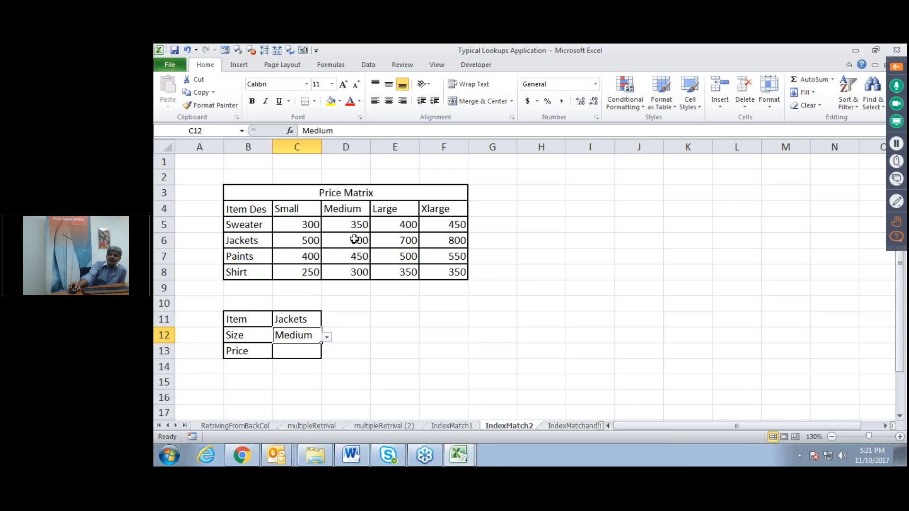
Step: Point out the empty Price cell C13 and highlight the price values in C5:F8 of the Price Matrix
{"action": "left_click", "coordinate": [365, 337]}
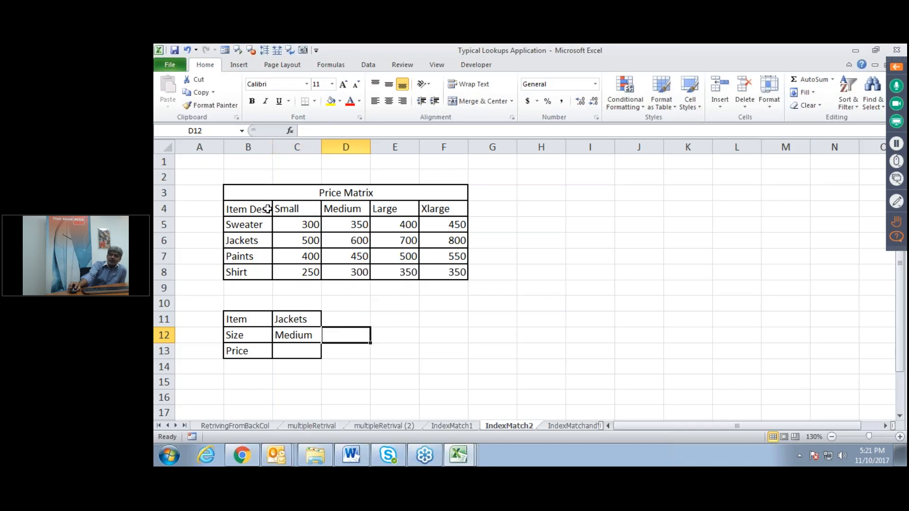
{"action": "left_click", "coordinate": [297, 354]}
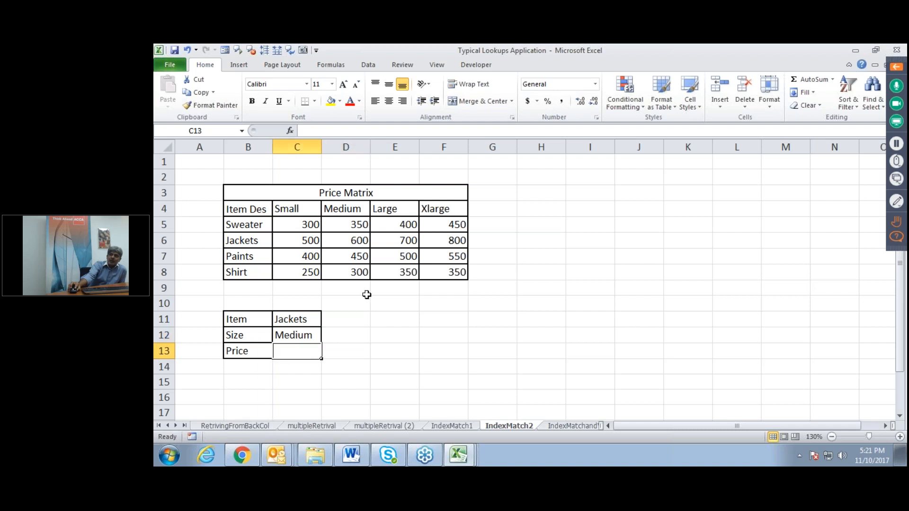
{"action": "left_click_drag", "start_coordinate": [314, 228], "coordinate": [440, 272]}
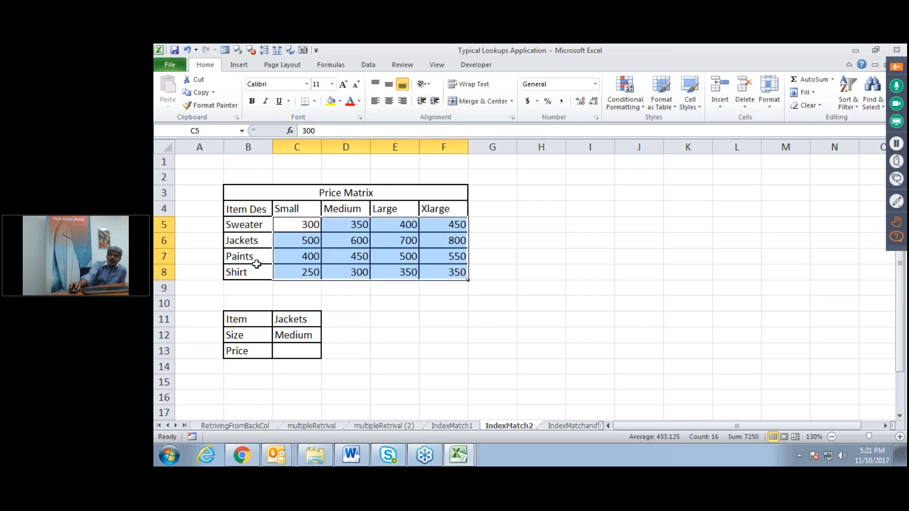
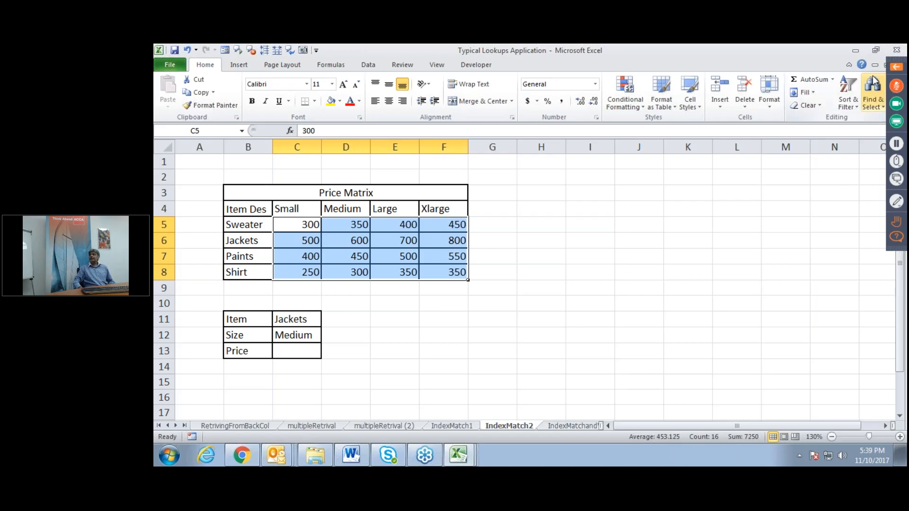
Step: Unmute the webinar microphone, open the attendee Questions pane and collapse the GoToWebinar control panel
{"action": "left_click", "coordinate": [903, 91]}
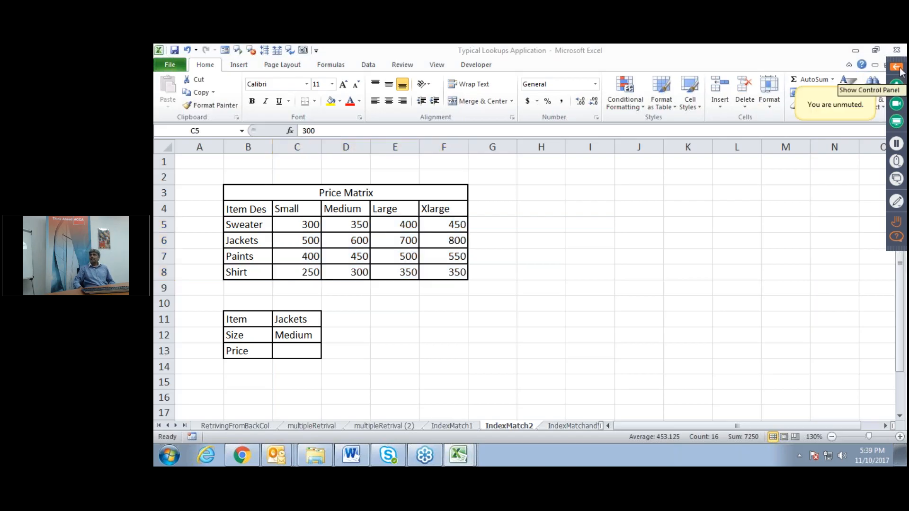
{"action": "left_click", "coordinate": [899, 69]}
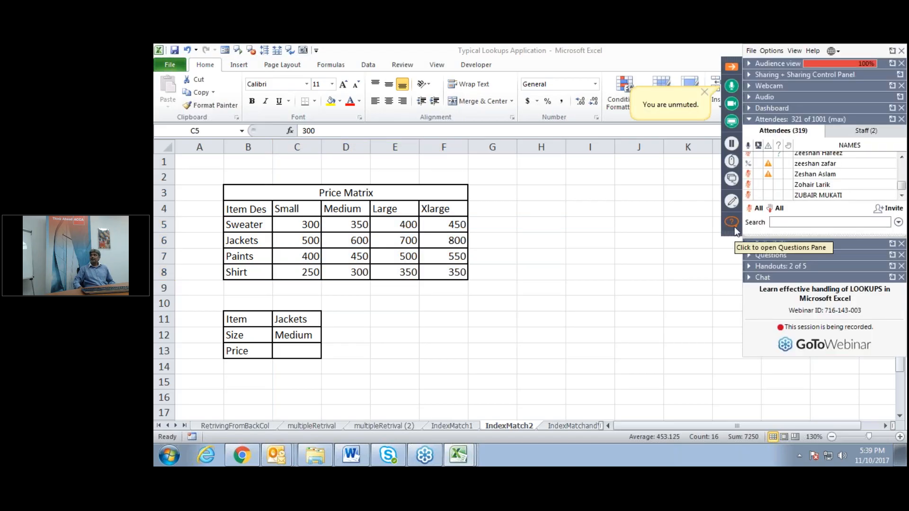
{"action": "left_click", "coordinate": [733, 224]}
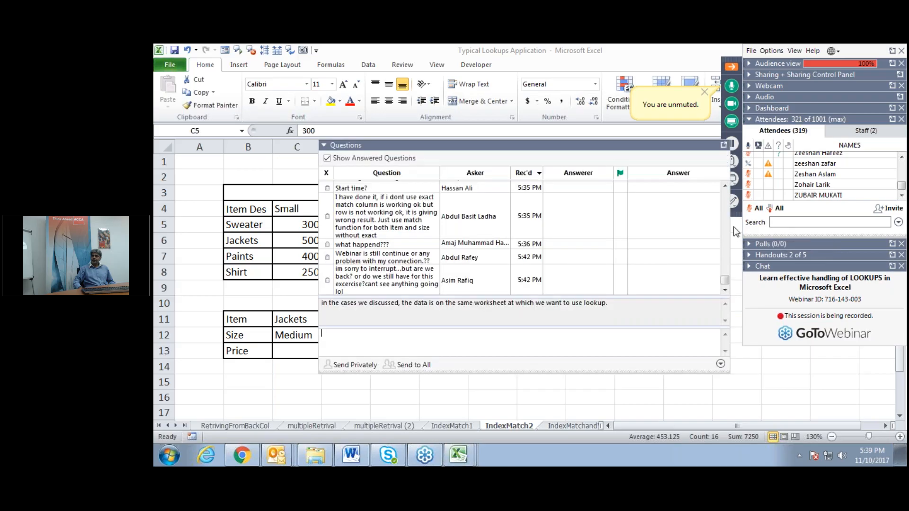
{"action": "left_click", "coordinate": [732, 66]}
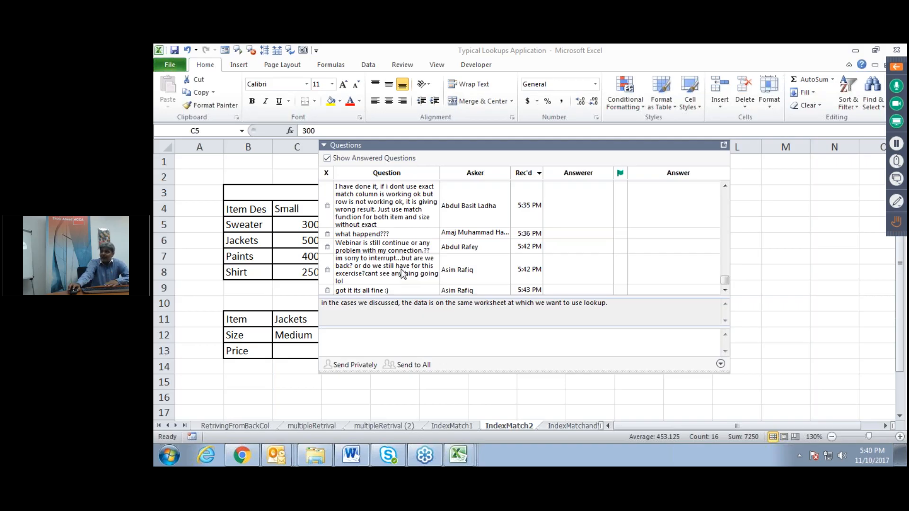
Step: Read back through the earlier attendee questions in the webinar's question list
{"action": "left_click", "coordinate": [725, 186]}
{"action": "left_click", "coordinate": [724, 186]}
{"action": "left_click", "coordinate": [725, 186]}
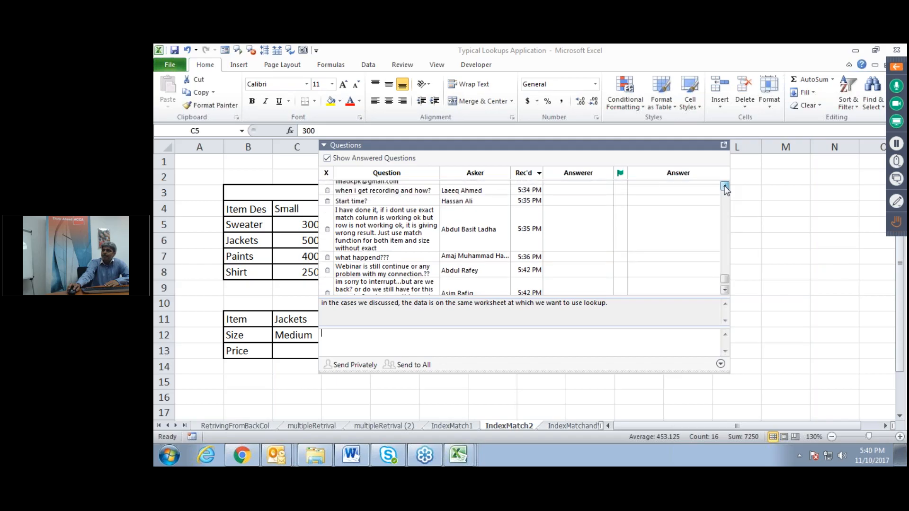
{"action": "left_click", "coordinate": [724, 186]}
{"action": "left_click", "coordinate": [724, 186]}
{"action": "left_click", "coordinate": [725, 186]}
{"action": "left_click", "coordinate": [725, 186]}
{"action": "left_click", "coordinate": [724, 186]}
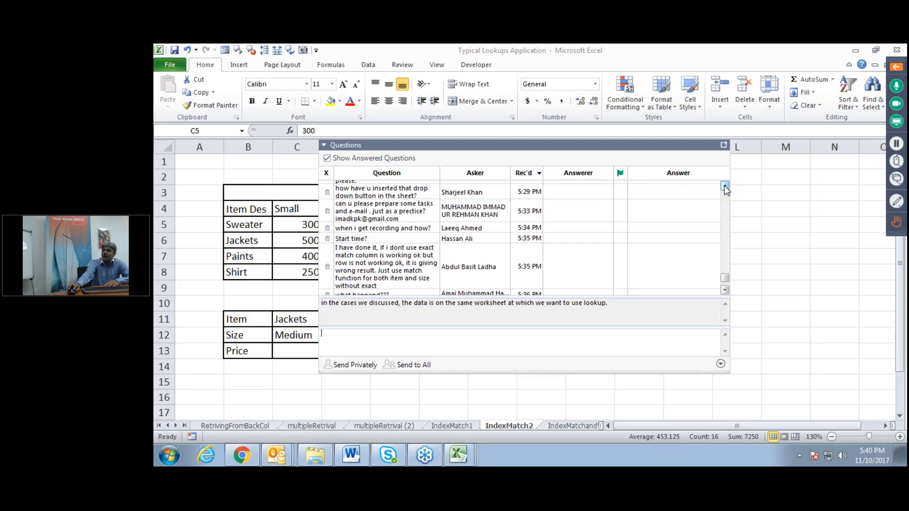
{"action": "left_click", "coordinate": [724, 186]}
{"action": "left_click", "coordinate": [724, 186]}
{"action": "left_click", "coordinate": [724, 186]}
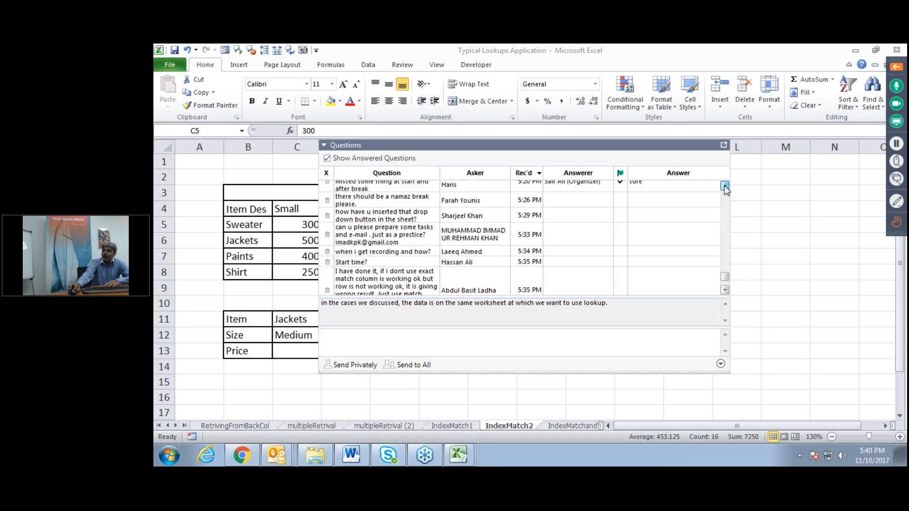
{"action": "left_click", "coordinate": [724, 186]}
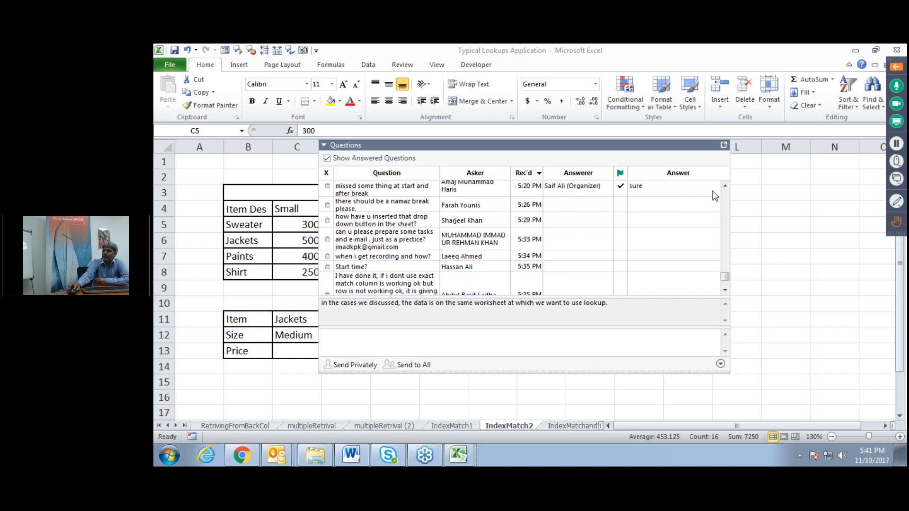
Step: Return to the newest attendee questions, read them and put away the Questions pane
{"action": "left_click", "coordinate": [724, 290]}
{"action": "left_click", "coordinate": [725, 291]}
{"action": "left_click", "coordinate": [725, 290]}
{"action": "left_click", "coordinate": [725, 290]}
{"action": "left_click", "coordinate": [724, 290]}
{"action": "left_click", "coordinate": [724, 290]}
{"action": "left_click", "coordinate": [725, 290]}
{"action": "left_click", "coordinate": [724, 290]}
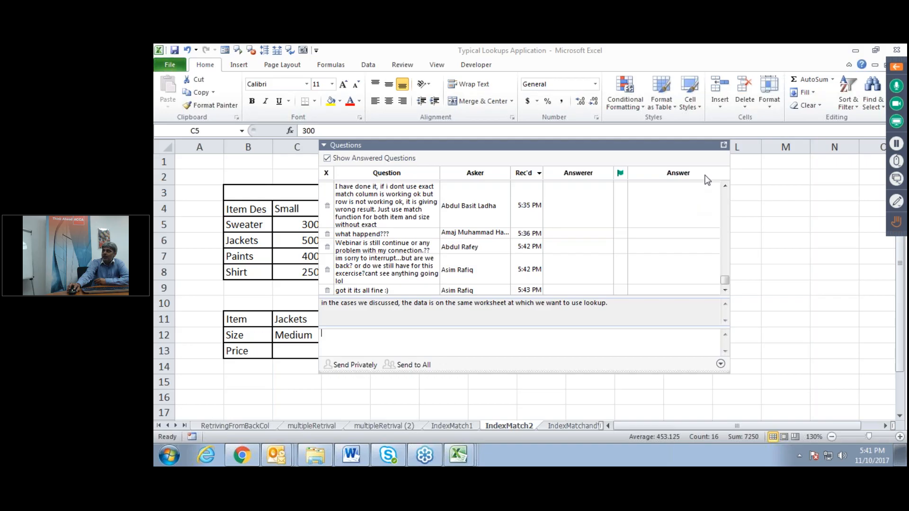
{"action": "left_click", "coordinate": [723, 146]}
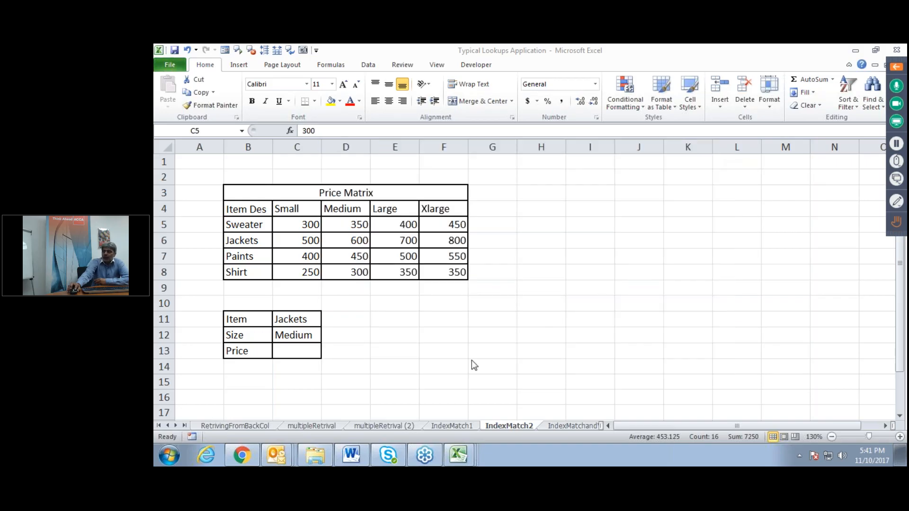
Step: Switch to the lookups Basic Understanding workbook and open its Offset sheet
{"action": "left_click", "coordinate": [462, 454]}
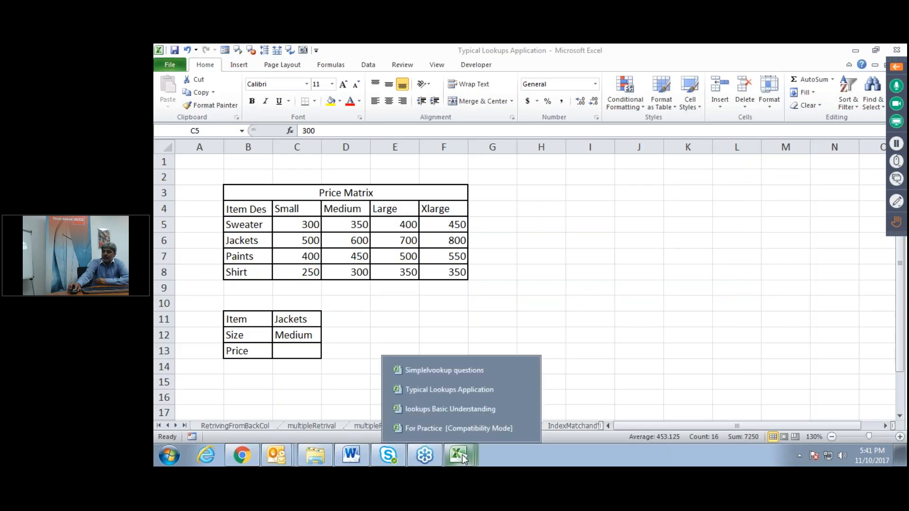
{"action": "left_click", "coordinate": [473, 411]}
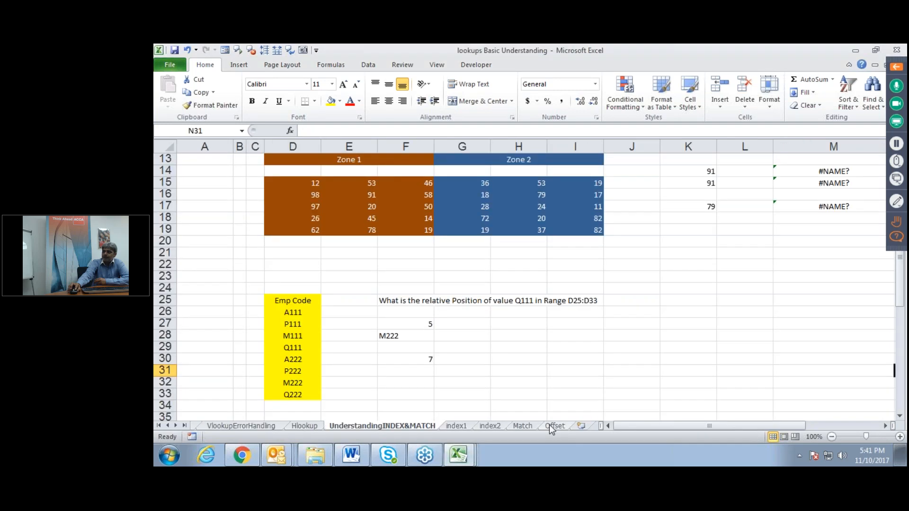
{"action": "left_click", "coordinate": [553, 426]}
Step: Return to the Typical Lookups Application workbook, open its offset sheet and inspect the SUM and OFFSET total formula in cell Q22
{"action": "left_click", "coordinate": [457, 455]}
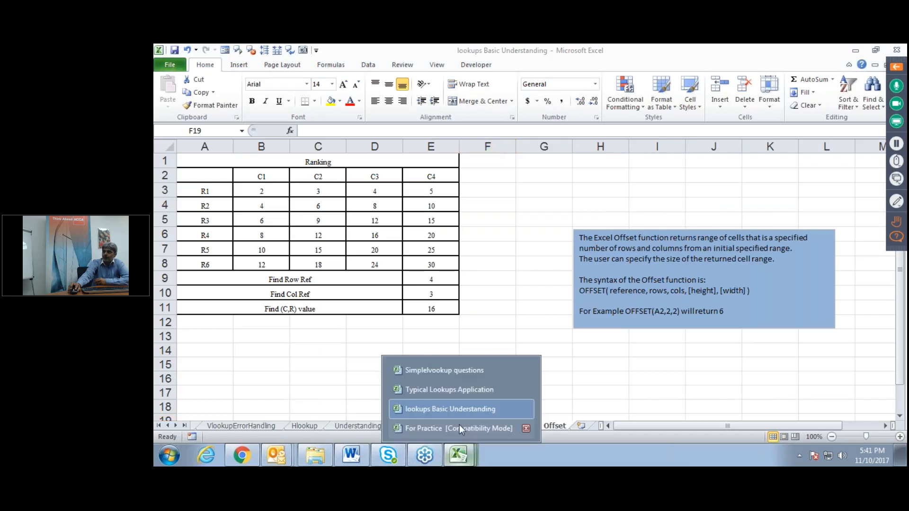
{"action": "left_click", "coordinate": [455, 389]}
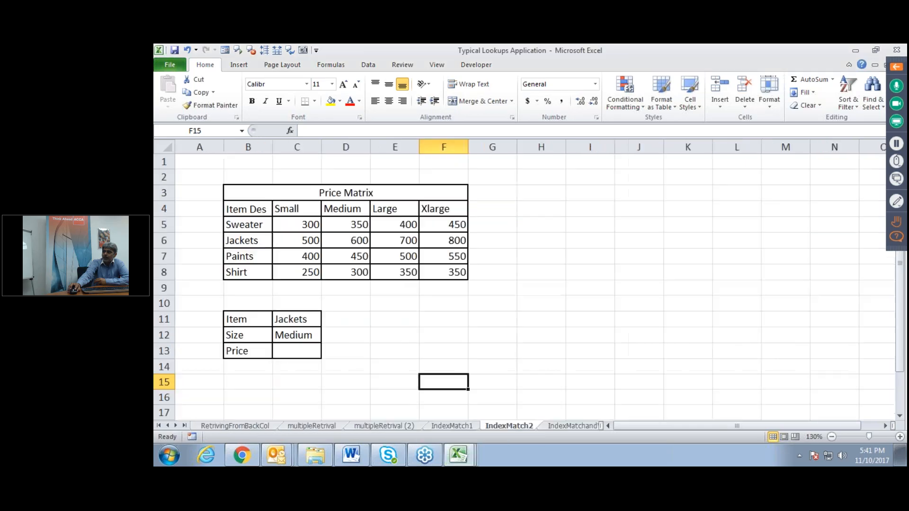
{"action": "left_click", "coordinate": [556, 428]}
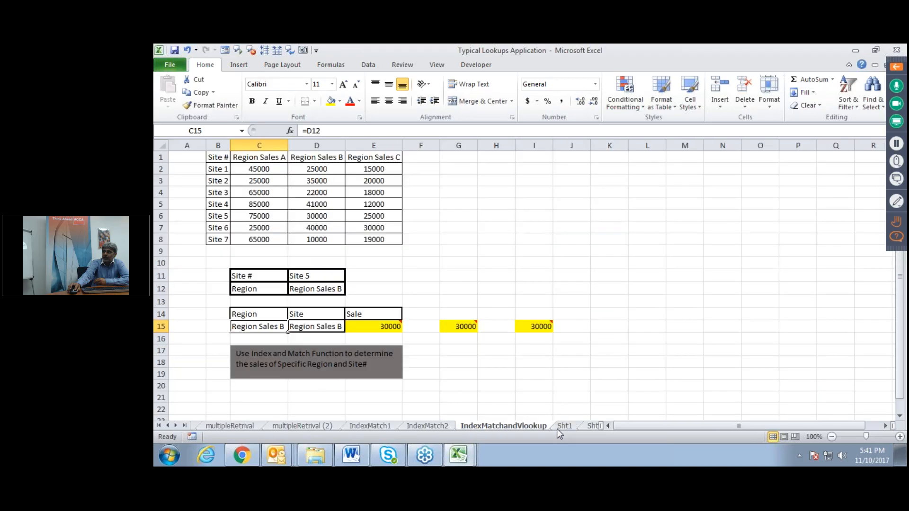
{"action": "left_click", "coordinate": [558, 426]}
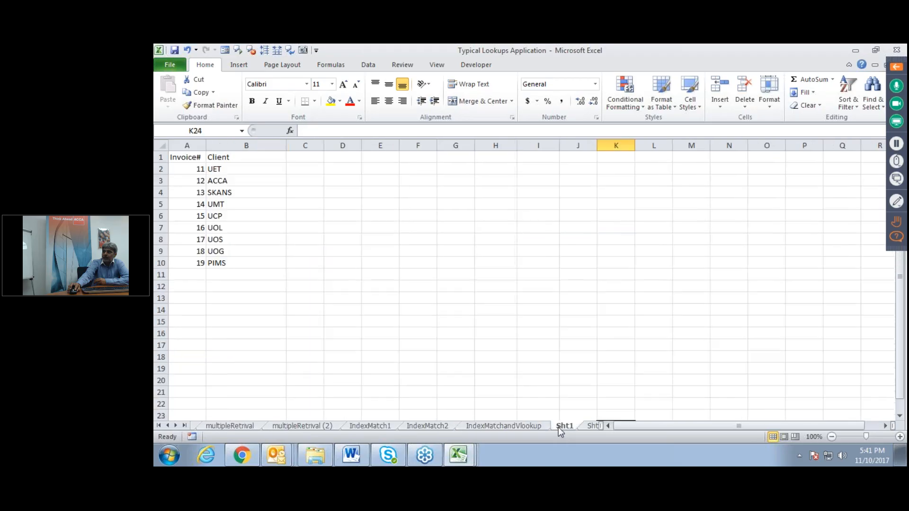
{"action": "left_click", "coordinate": [594, 426]}
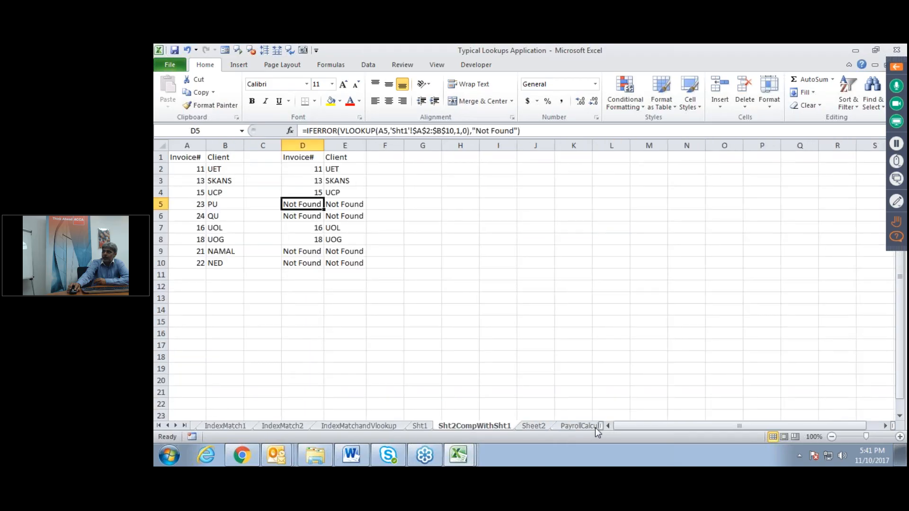
{"action": "left_click", "coordinate": [595, 427]}
{"action": "left_click", "coordinate": [585, 424]}
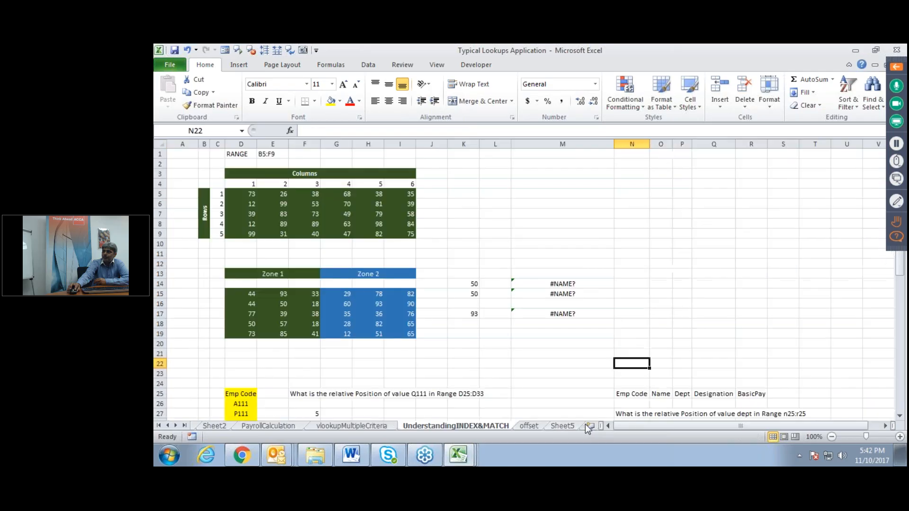
{"action": "left_click", "coordinate": [528, 428]}
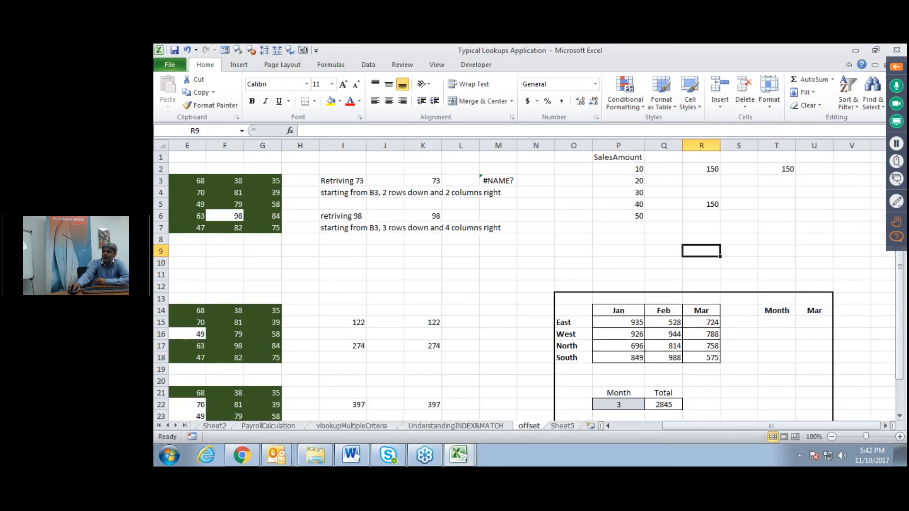
{"action": "left_click", "coordinate": [666, 406]}
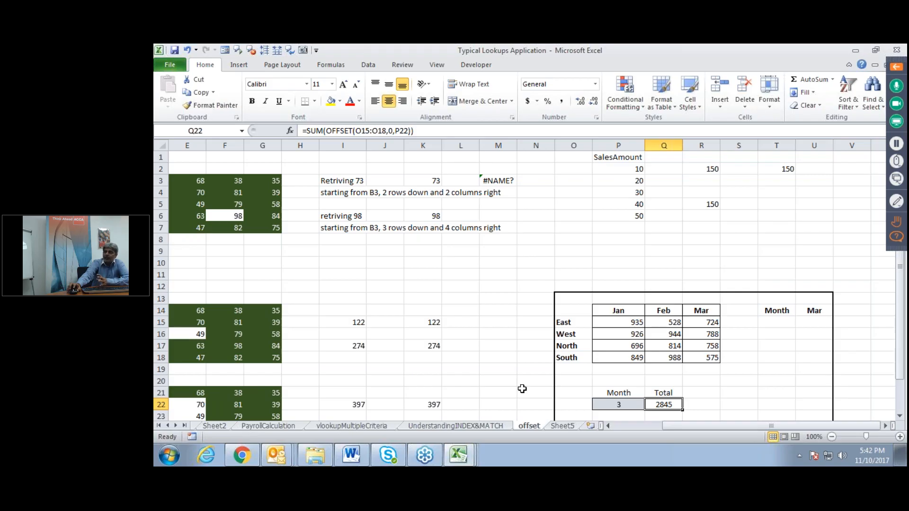
Step: Browse the workbook's sheet tabs and highlight the number grid in B3:G7 on the offset sheet
{"action": "left_click_drag", "start_coordinate": [684, 429], "coordinate": [624, 431]}
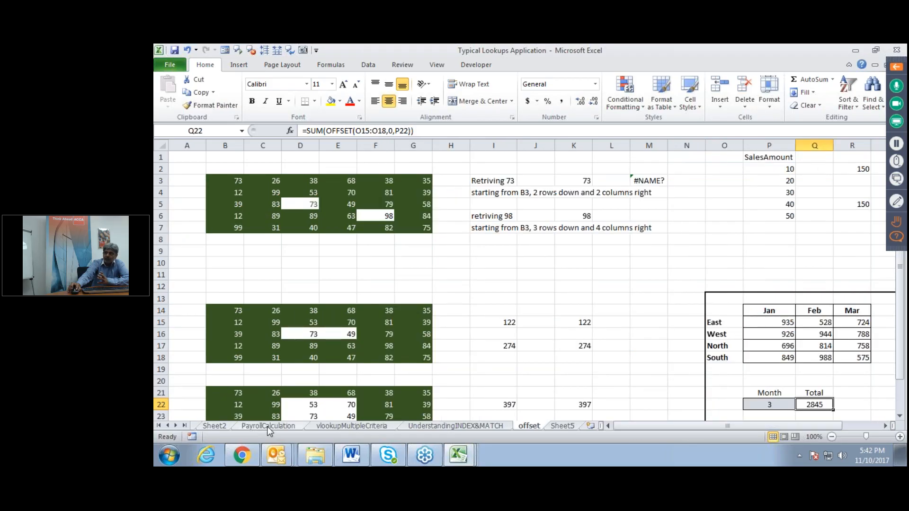
{"action": "left_click", "coordinate": [168, 425]}
{"action": "left_click", "coordinate": [168, 426]}
{"action": "left_click", "coordinate": [168, 426]}
{"action": "left_click", "coordinate": [168, 426]}
{"action": "left_click", "coordinate": [168, 426]}
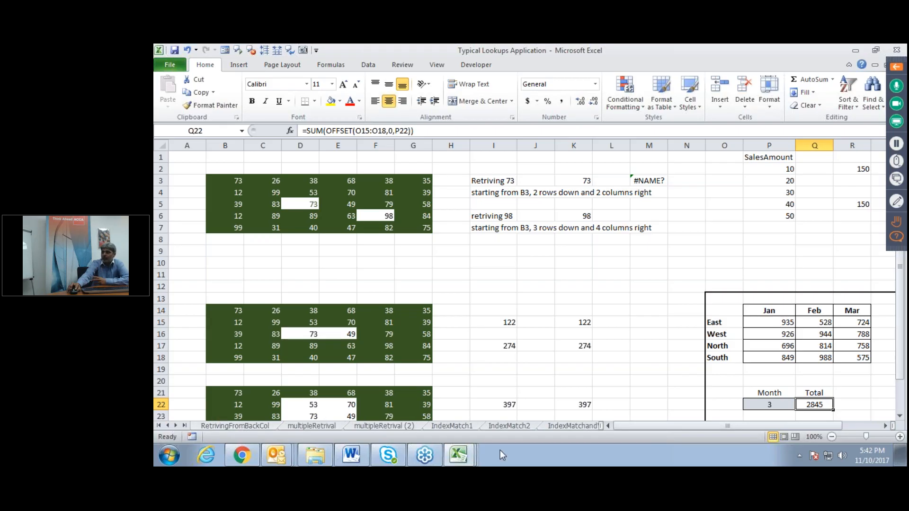
{"action": "left_click", "coordinate": [185, 426]}
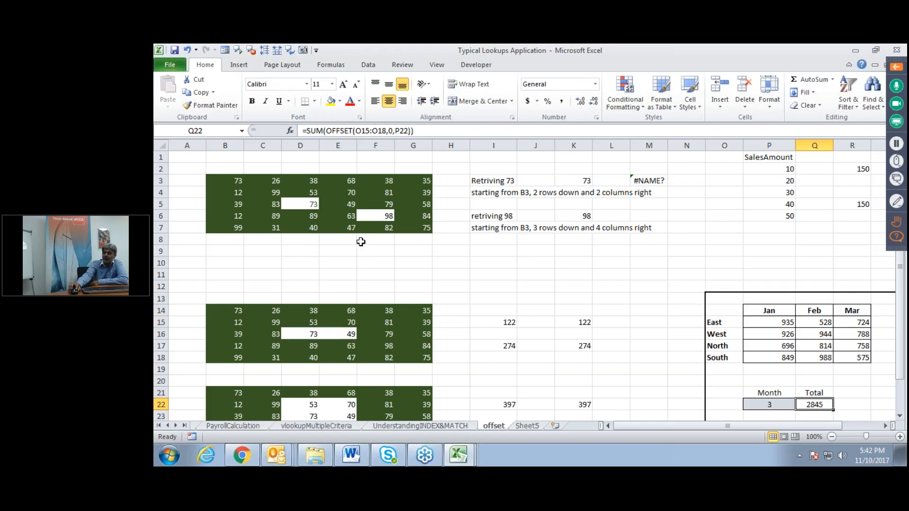
{"action": "left_click_drag", "start_coordinate": [213, 182], "coordinate": [412, 227]}
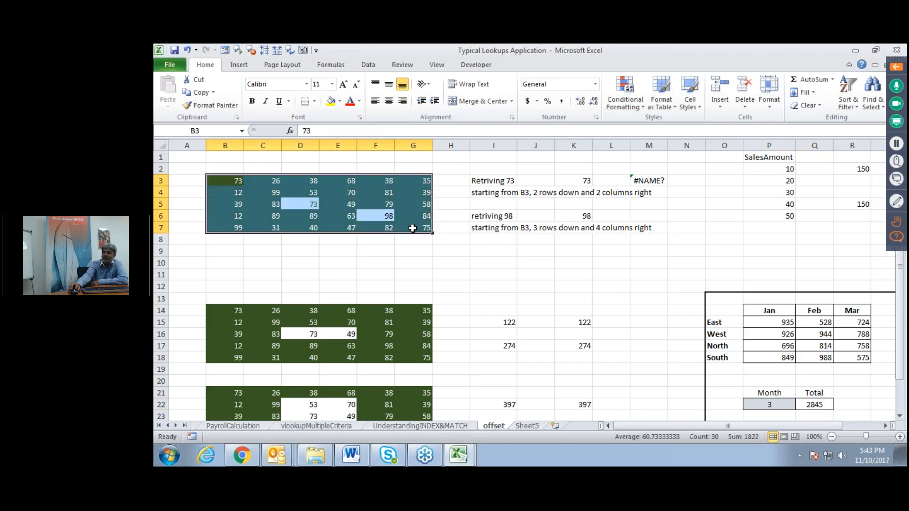
{"action": "left_click", "coordinate": [409, 257]}
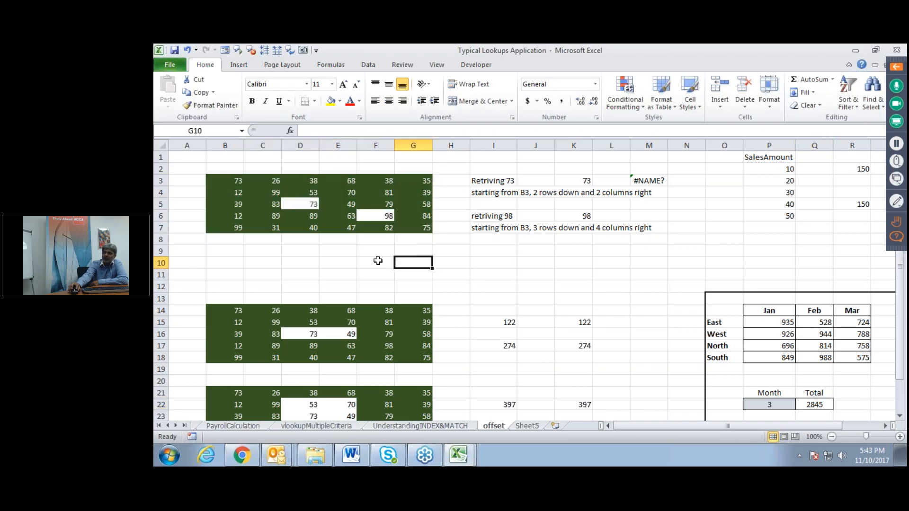
Step: Trace the offset path cell by cell from B3 down two rows and across two columns to D5
{"action": "left_click", "coordinate": [304, 207]}
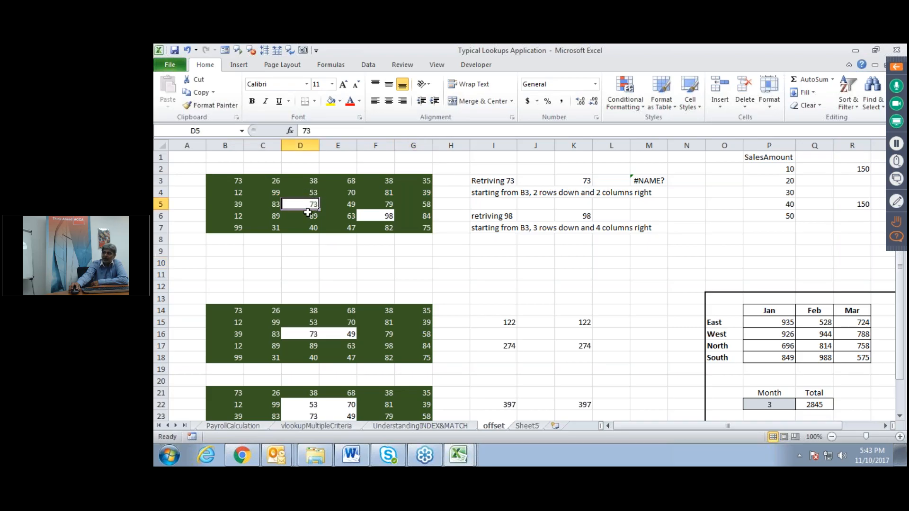
{"action": "left_click", "coordinate": [236, 183]}
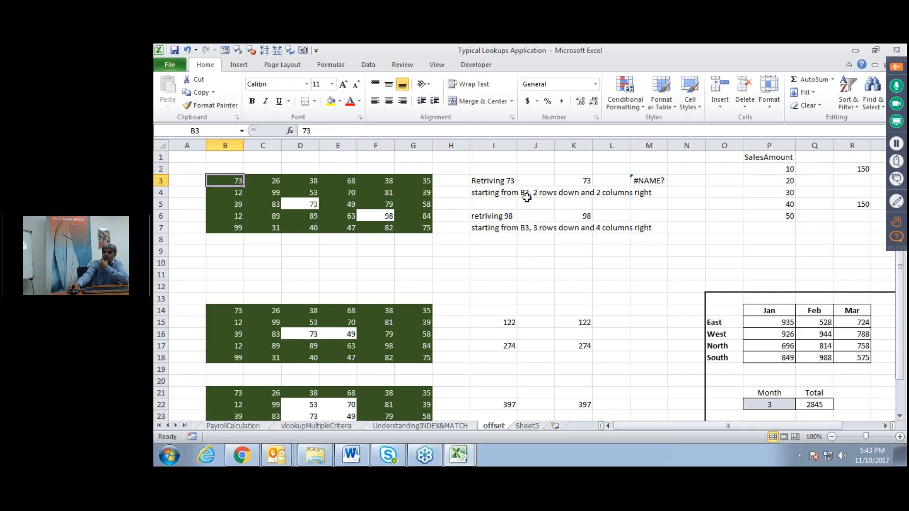
{"action": "left_click", "coordinate": [234, 193]}
{"action": "left_click", "coordinate": [234, 204]}
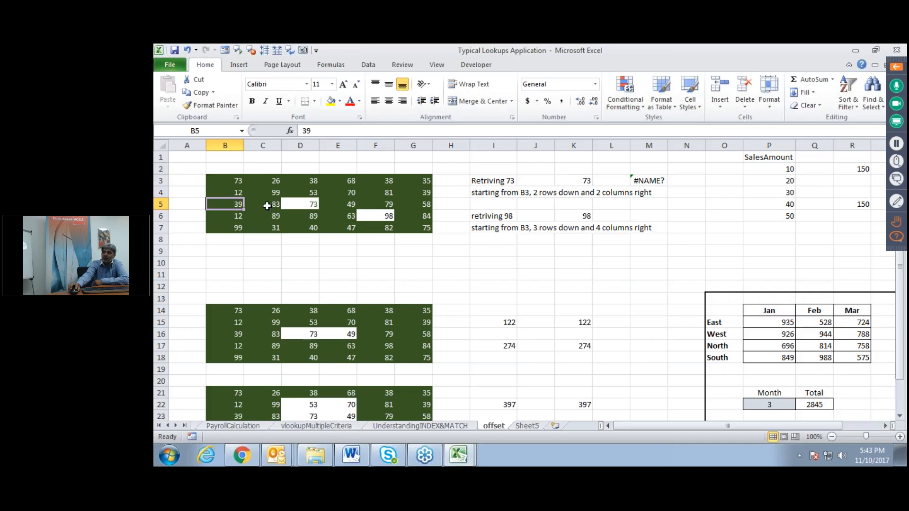
{"action": "left_click", "coordinate": [267, 206]}
{"action": "left_click", "coordinate": [302, 204]}
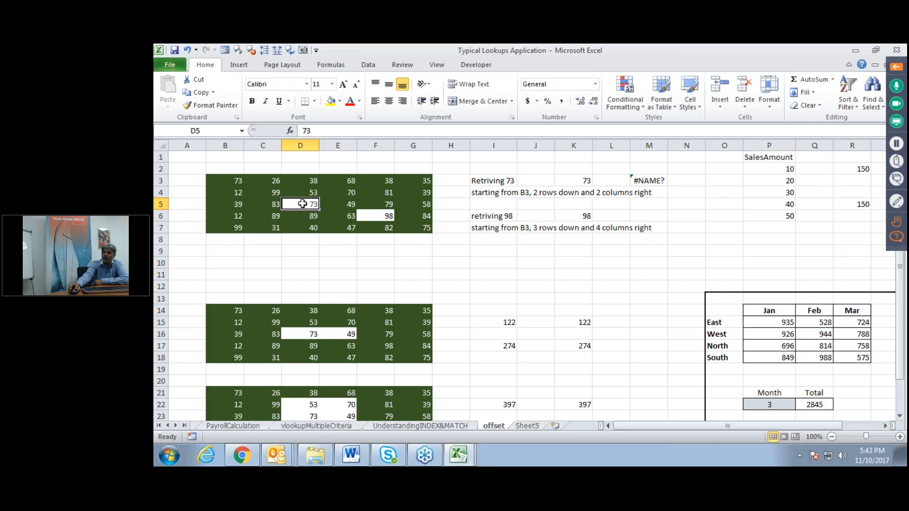
Step: Enter =OFFSET(B3,2,2) in cell B9 to retrieve the value two rows down and two columns right of B3
{"action": "left_click", "coordinate": [224, 256]}
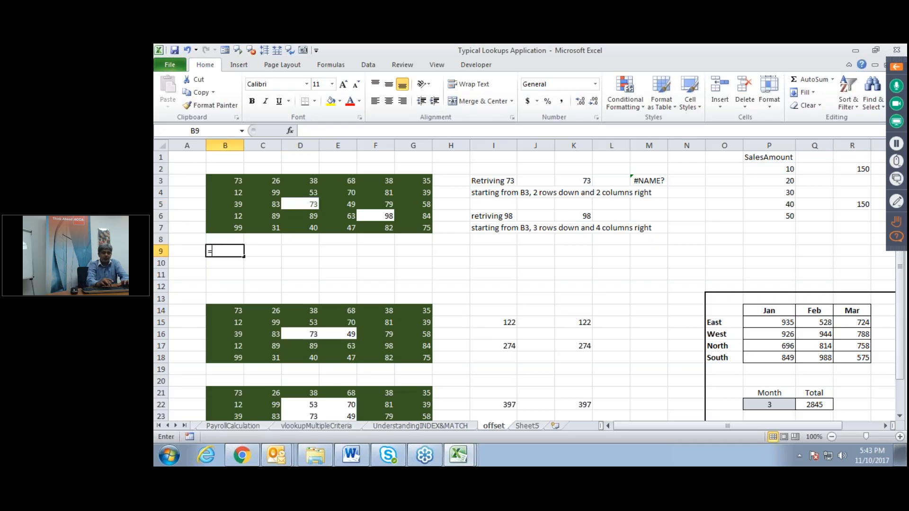
{"action": "type", "text": "=offset"}
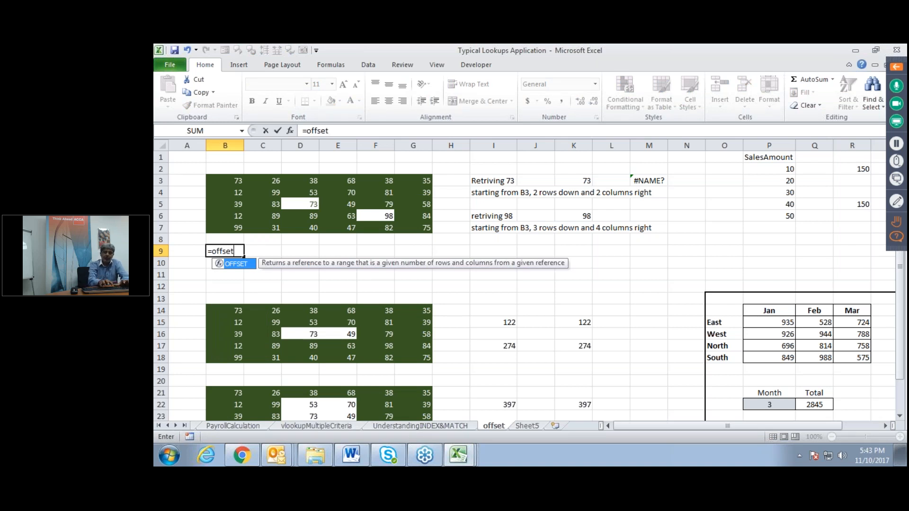
{"action": "type", "text": "("}
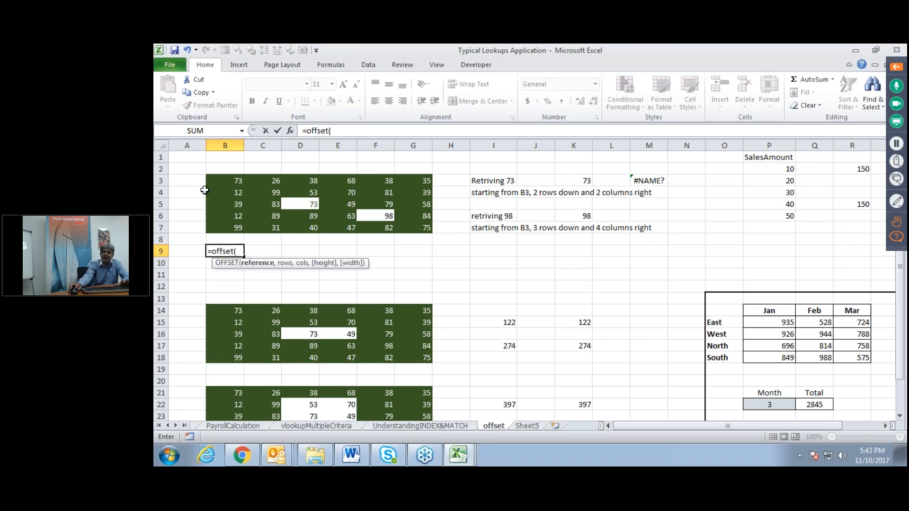
{"action": "left_click", "coordinate": [223, 179]}
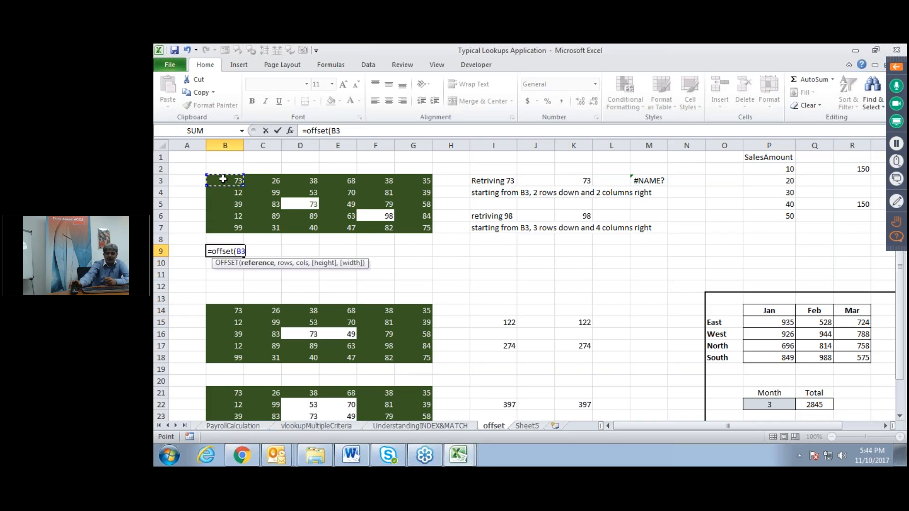
{"action": "type", "text": ","}
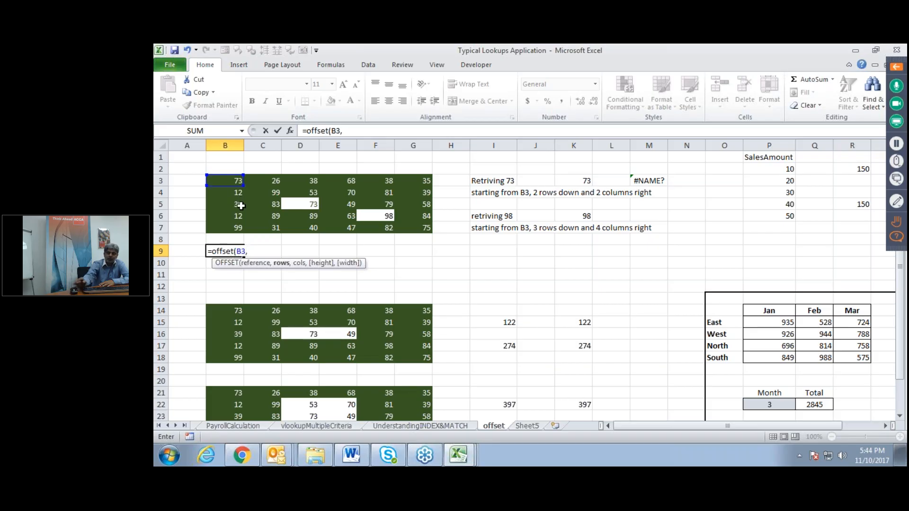
{"action": "type", "text": "2"}
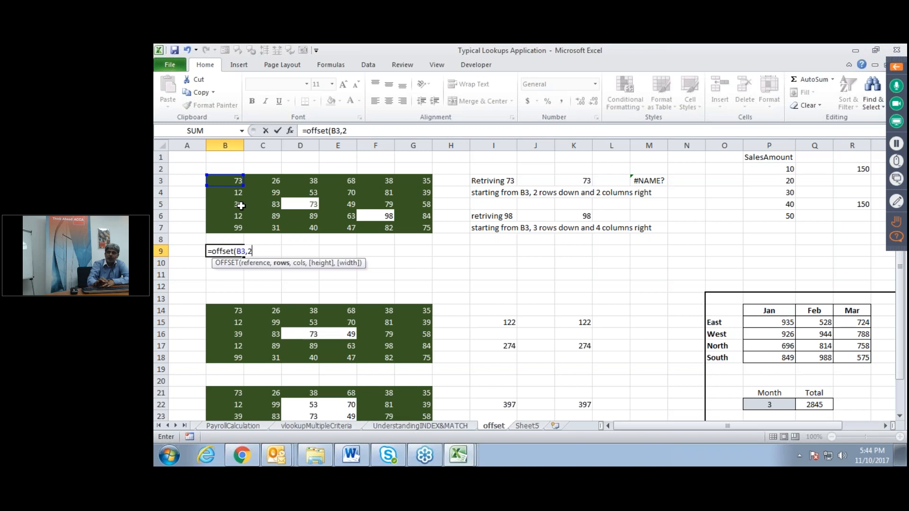
{"action": "type", "text": ",2"}
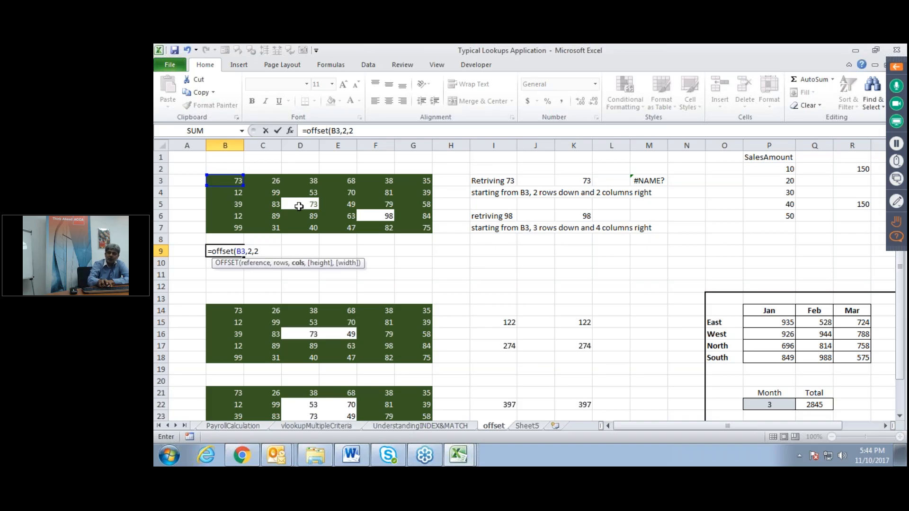
{"action": "type", "text": ")"}
{"action": "key", "text": "Return"}
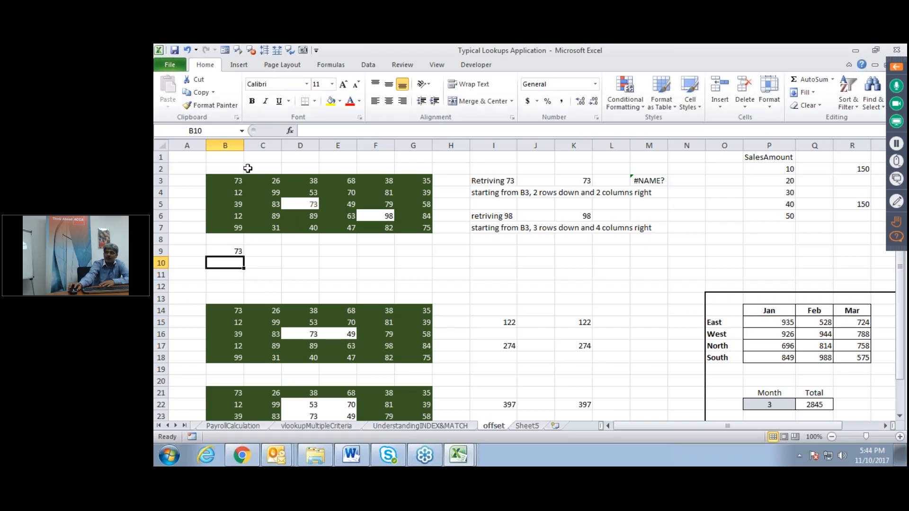
Step: Trace the offset path cell by cell from B3 down three rows and across four columns to F6
{"action": "left_click", "coordinate": [231, 185]}
{"action": "left_click", "coordinate": [235, 194]}
{"action": "left_click", "coordinate": [235, 207]}
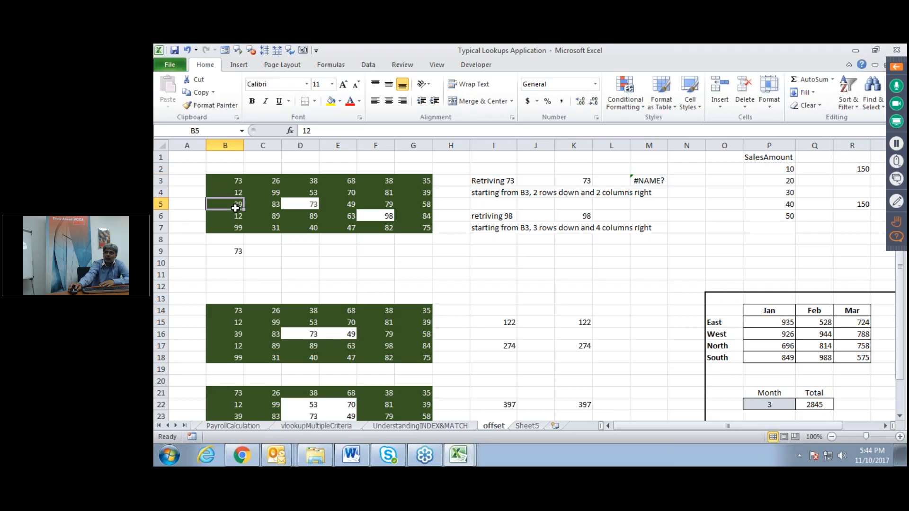
{"action": "left_click", "coordinate": [235, 216]}
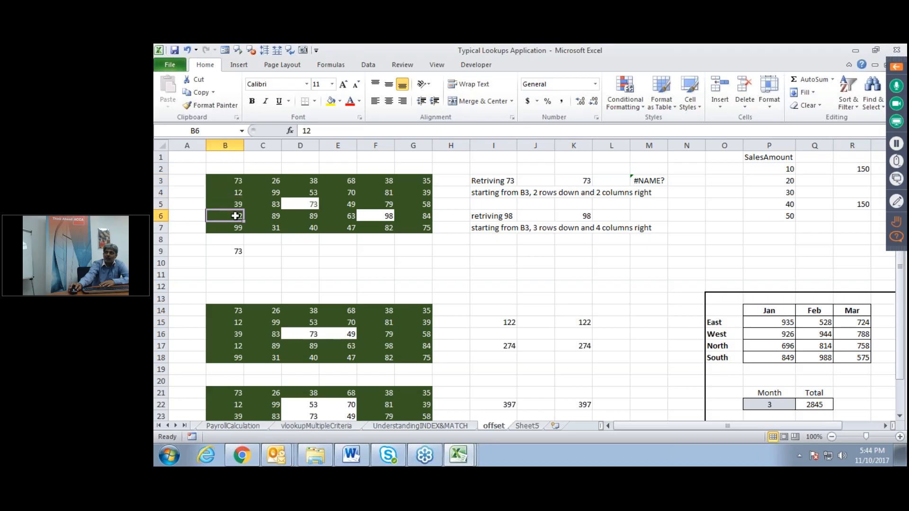
{"action": "left_click", "coordinate": [265, 216]}
{"action": "left_click", "coordinate": [315, 218]}
{"action": "left_click", "coordinate": [346, 216]}
{"action": "left_click", "coordinate": [375, 213]}
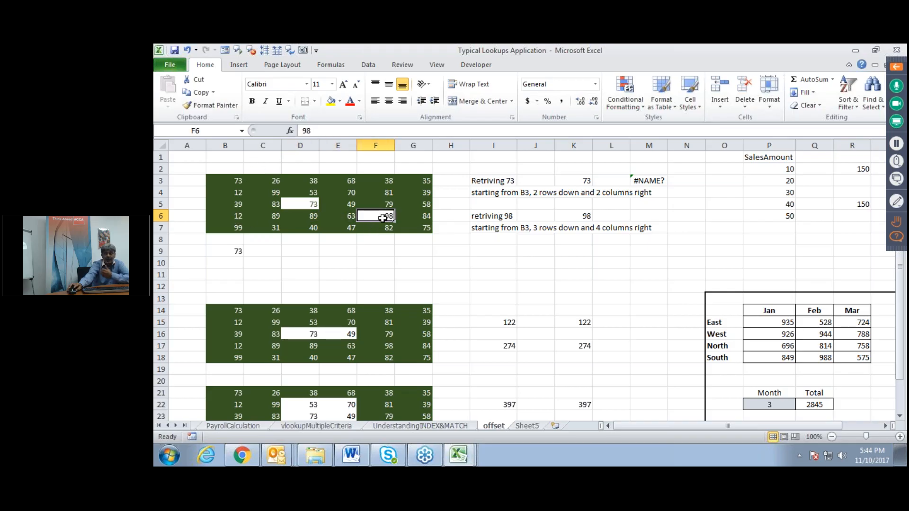
Step: Enter =OFFSET(B3,3,4) in cell B10 to retrieve the value three rows down and four columns right of B3
{"action": "left_click", "coordinate": [233, 264]}
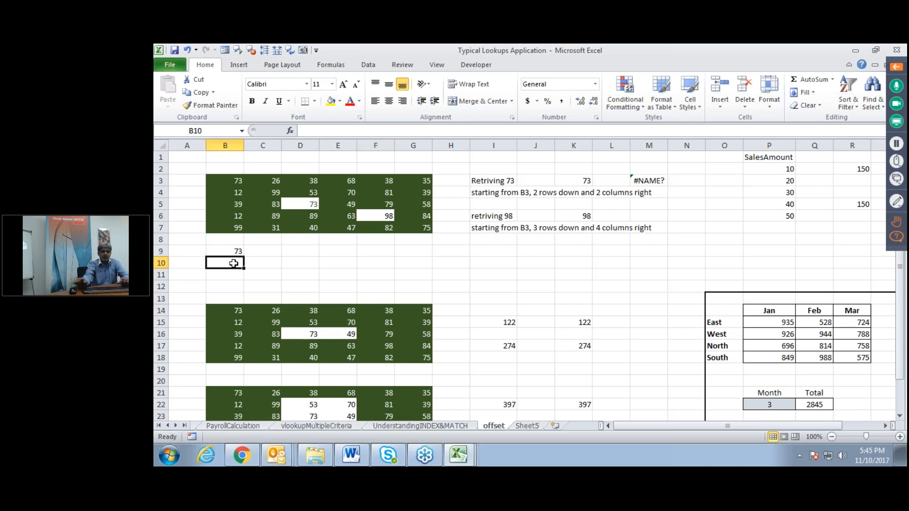
{"action": "type", "text": "=of"}
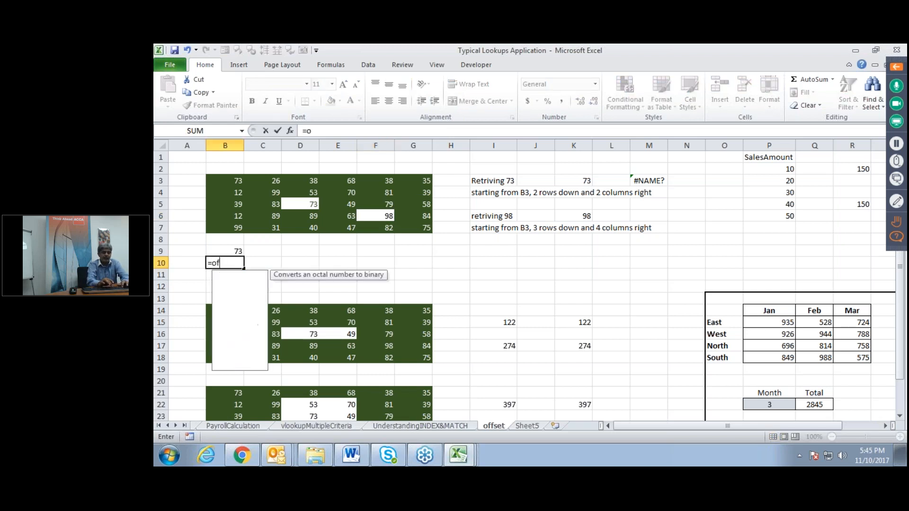
{"action": "type", "text": "fset"}
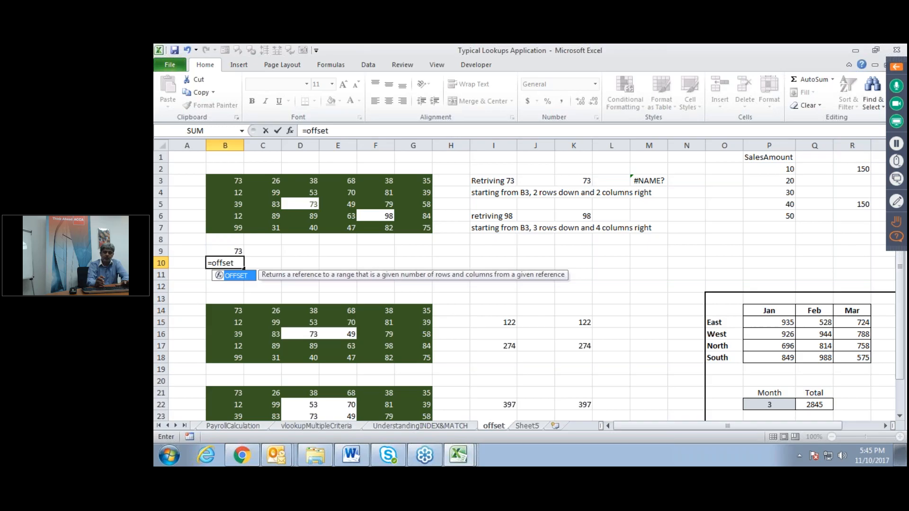
{"action": "type", "text": "("}
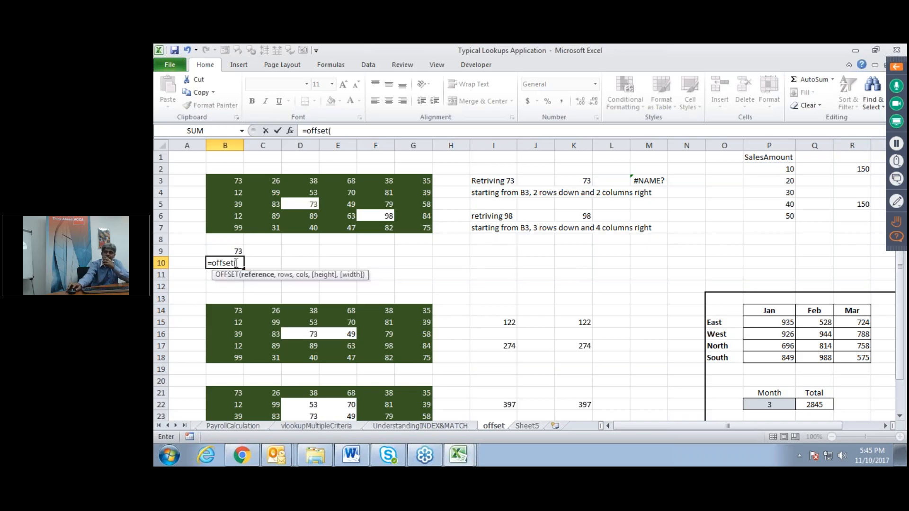
{"action": "left_click", "coordinate": [235, 180]}
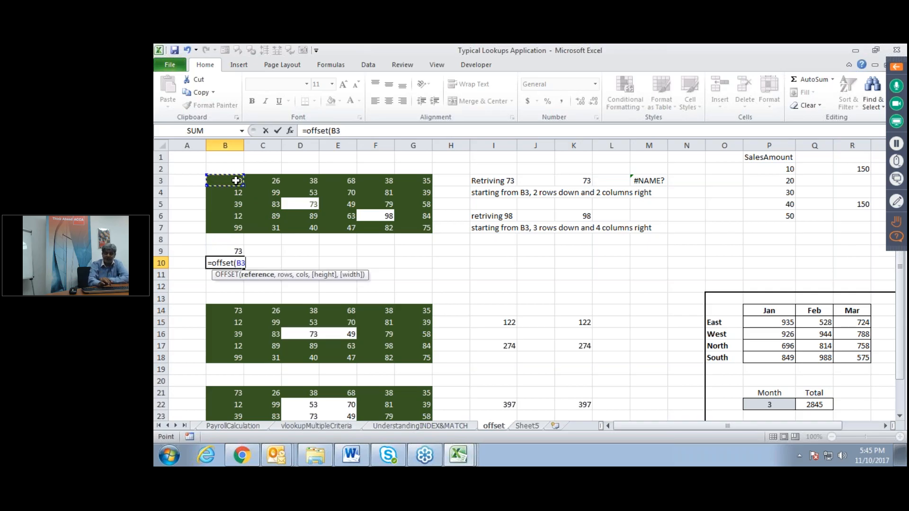
{"action": "type", "text": ","}
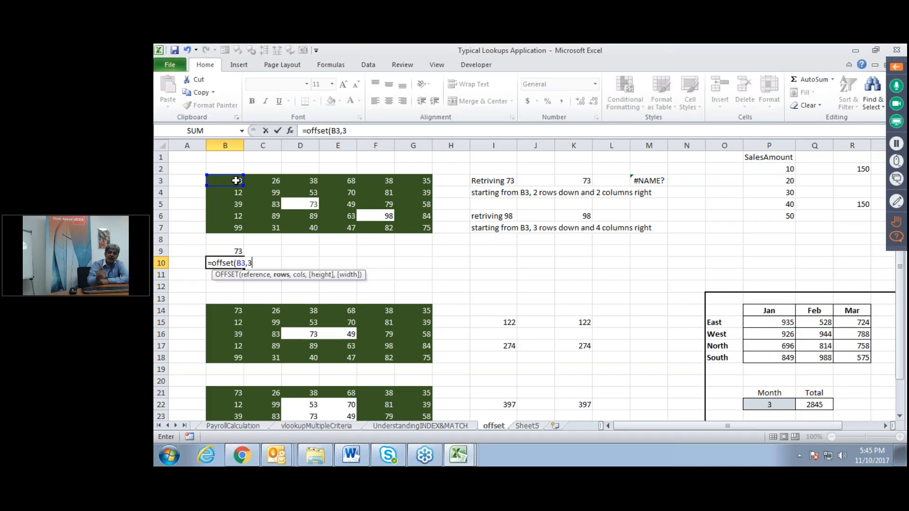
{"action": "type", "text": "3,4)"}
{"action": "key", "text": "Return"}
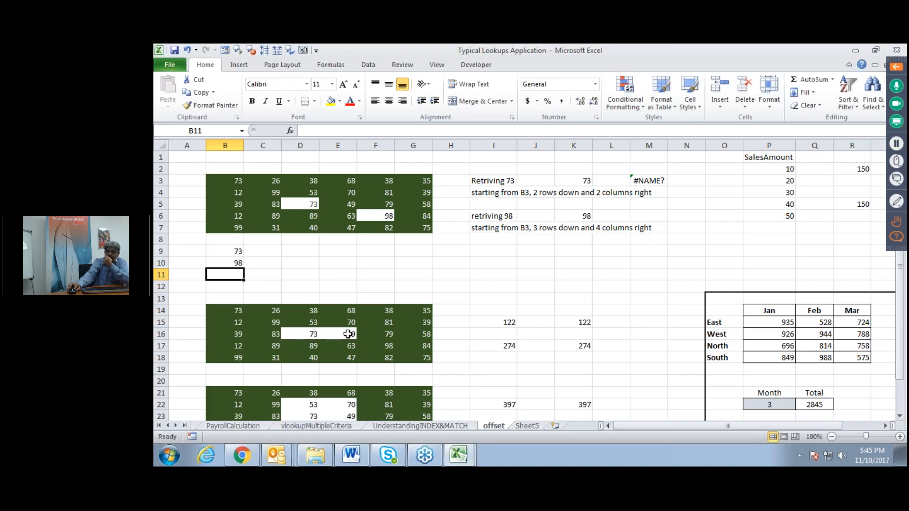
Step: Point out starting cell B14 of the second grid and inspect the SUM and OFFSET formula in I15
{"action": "left_click", "coordinate": [232, 309]}
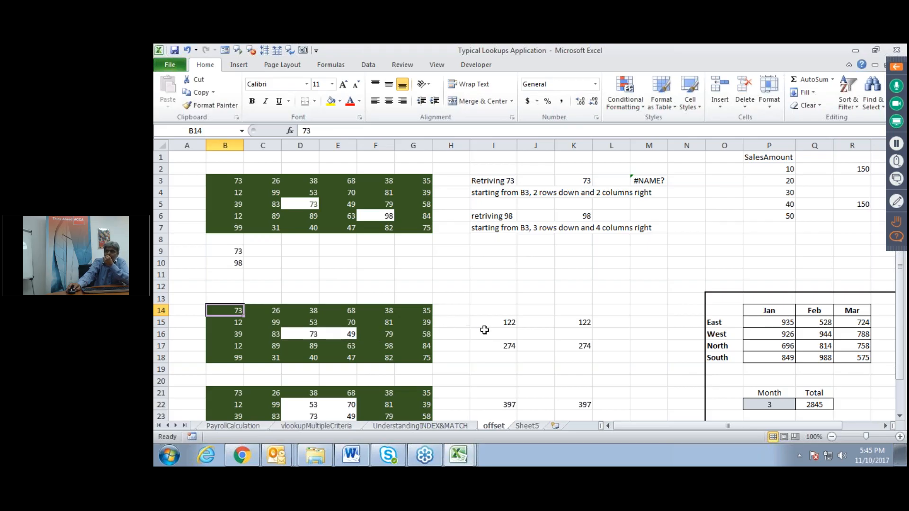
{"action": "left_click", "coordinate": [499, 323]}
{"action": "double_click", "coordinate": [498, 323]}
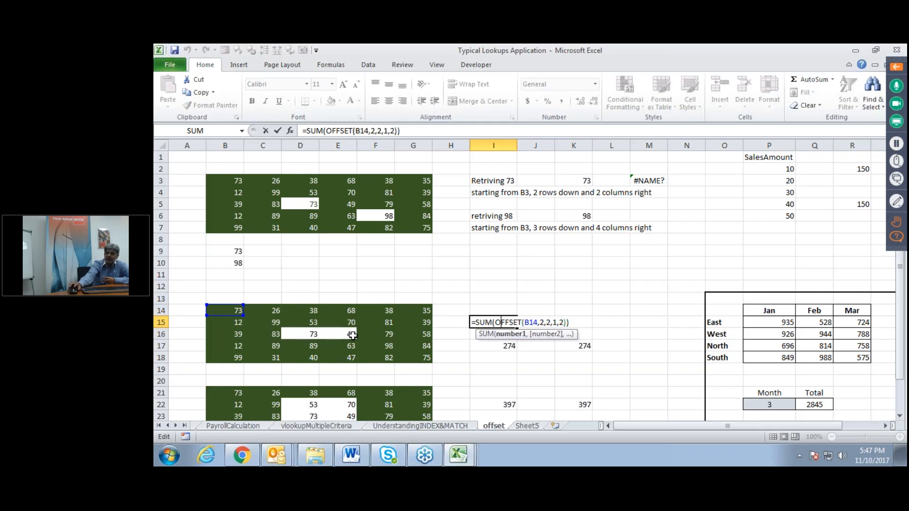
{"action": "key", "text": "Return"}
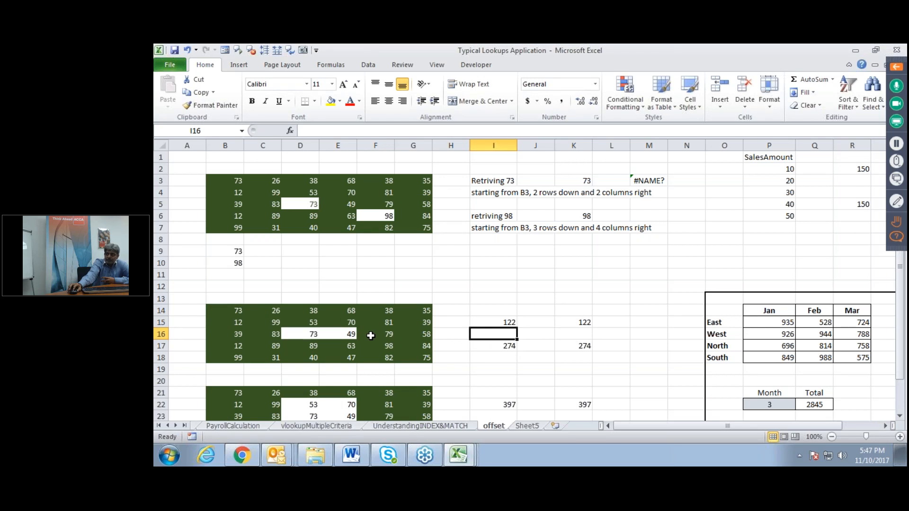
Step: Highlight the block D22:E24 in the third grid and inspect the SUM and OFFSET formula in I22
{"action": "scroll", "coordinate": [371, 335], "scroll_direction": "down", "scroll_amount": 2}
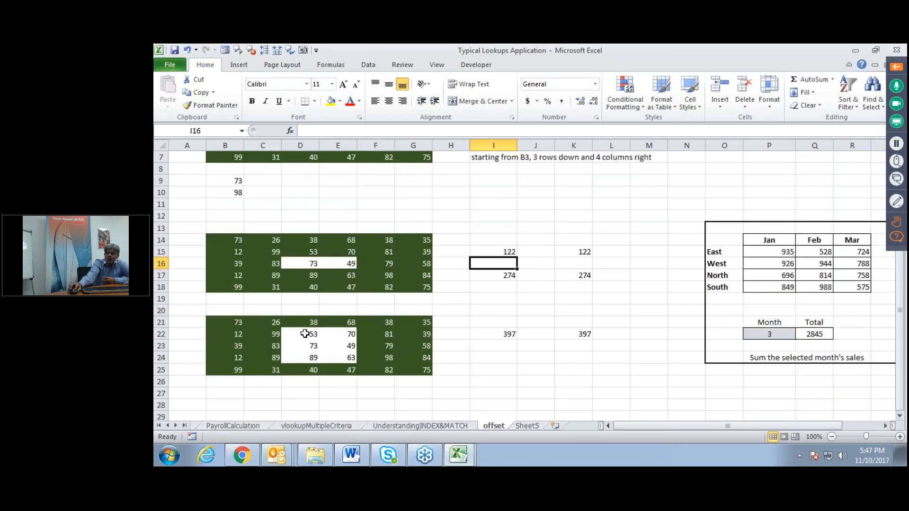
{"action": "left_click", "coordinate": [305, 333]}
{"action": "left_click_drag", "start_coordinate": [343, 332], "coordinate": [345, 357]}
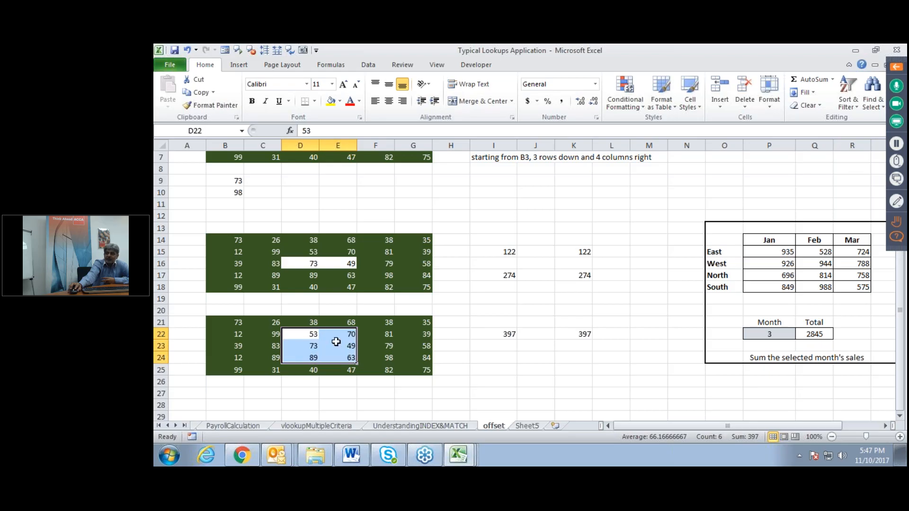
{"action": "double_click", "coordinate": [487, 336]}
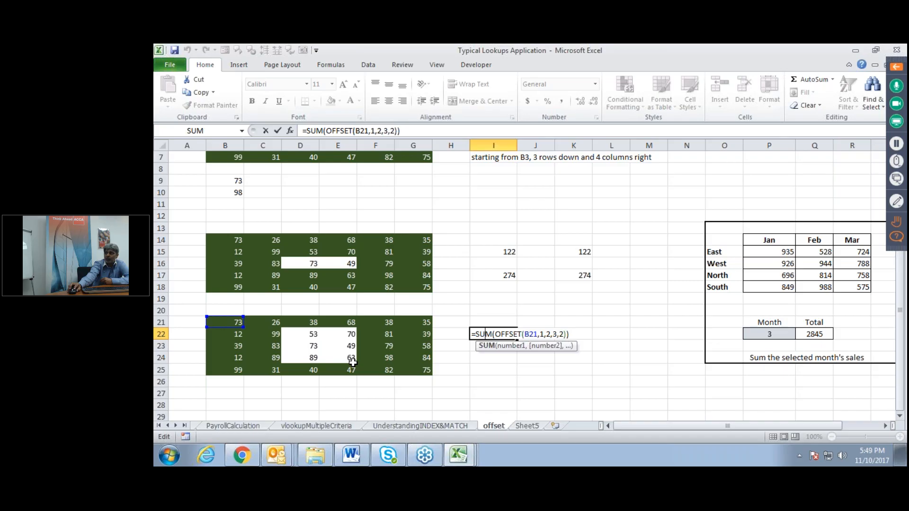
{"action": "left_click", "coordinate": [551, 333]}
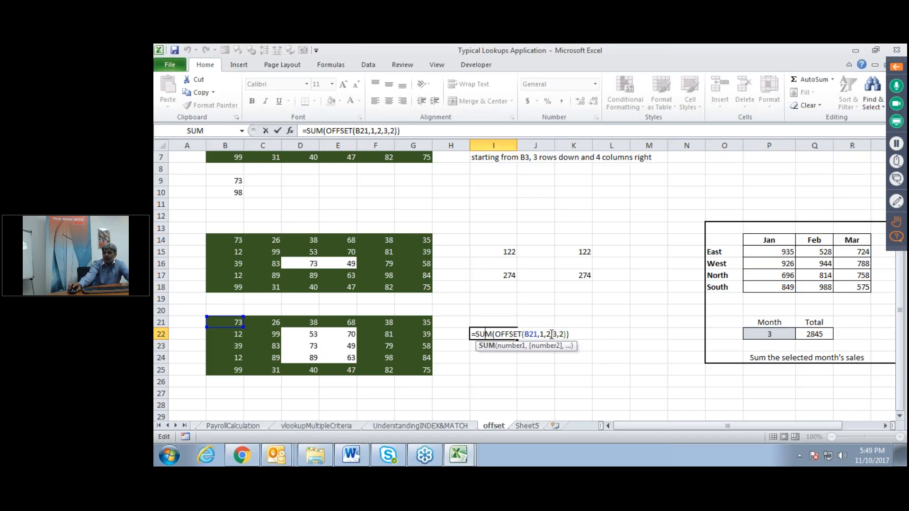
{"action": "key", "text": "ctrl+Return"}
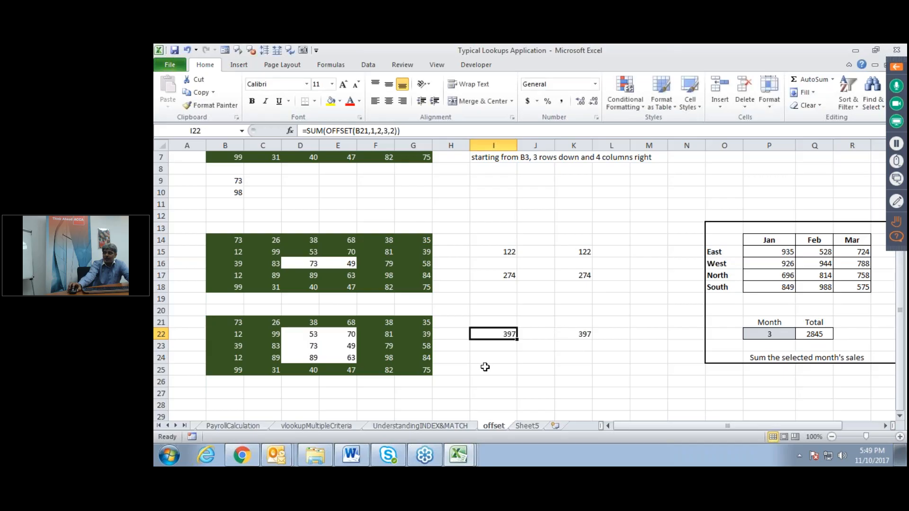
Step: Review the grids again, pointing out cell G7 in the first grid and D22 in the third
{"action": "scroll", "coordinate": [485, 366], "scroll_direction": "up", "scroll_amount": 2}
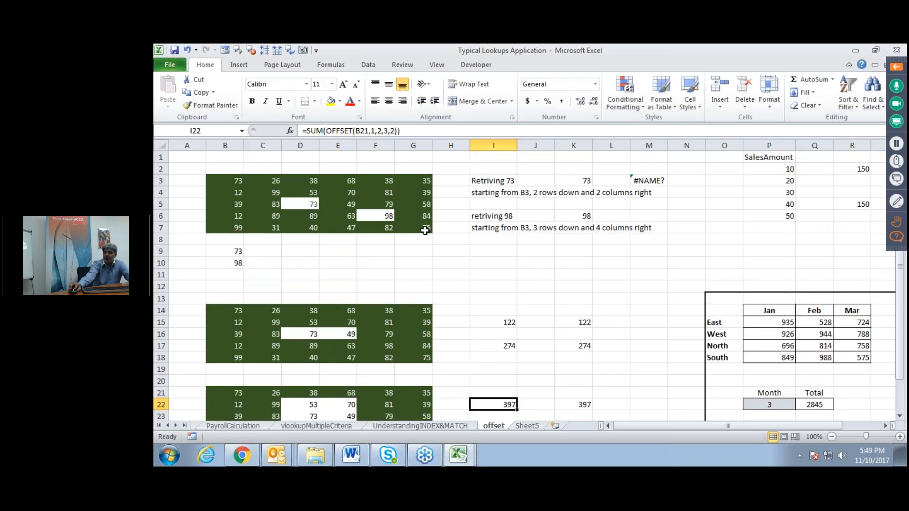
{"action": "left_click", "coordinate": [424, 229]}
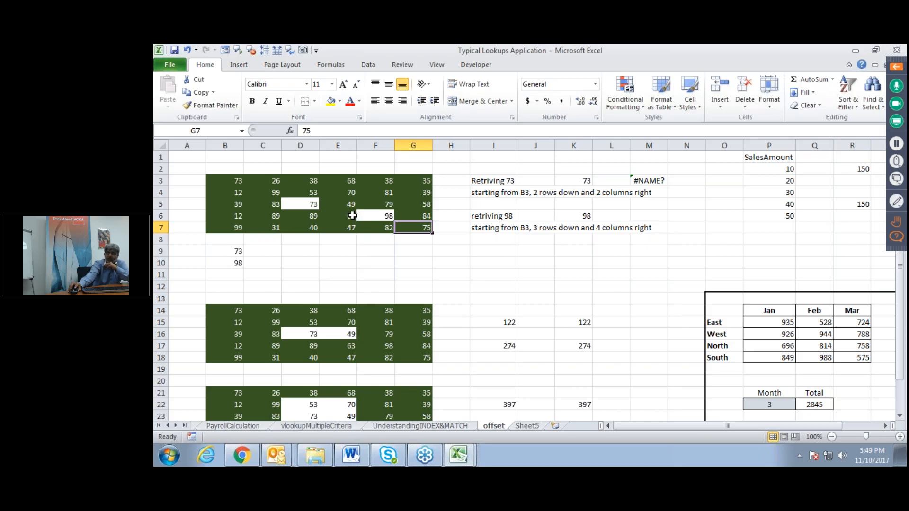
{"action": "scroll", "coordinate": [377, 287], "scroll_direction": "down", "scroll_amount": 2}
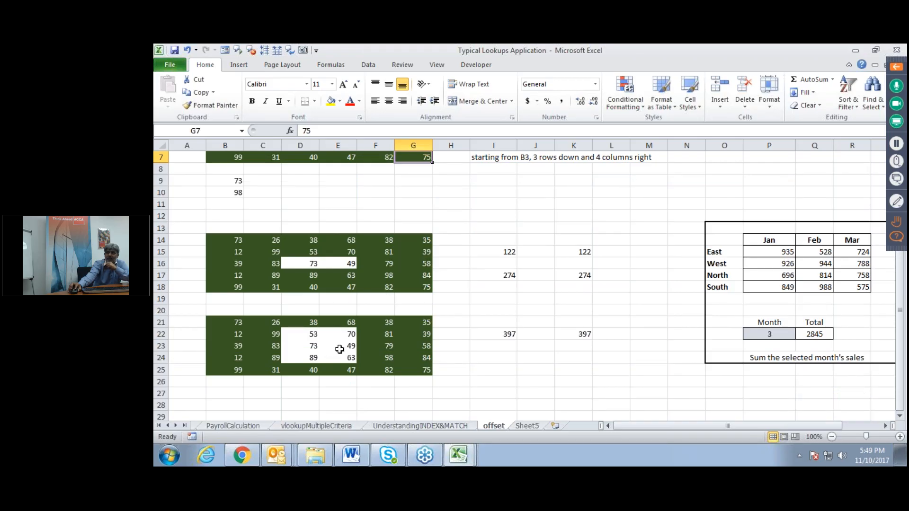
{"action": "left_click", "coordinate": [299, 335]}
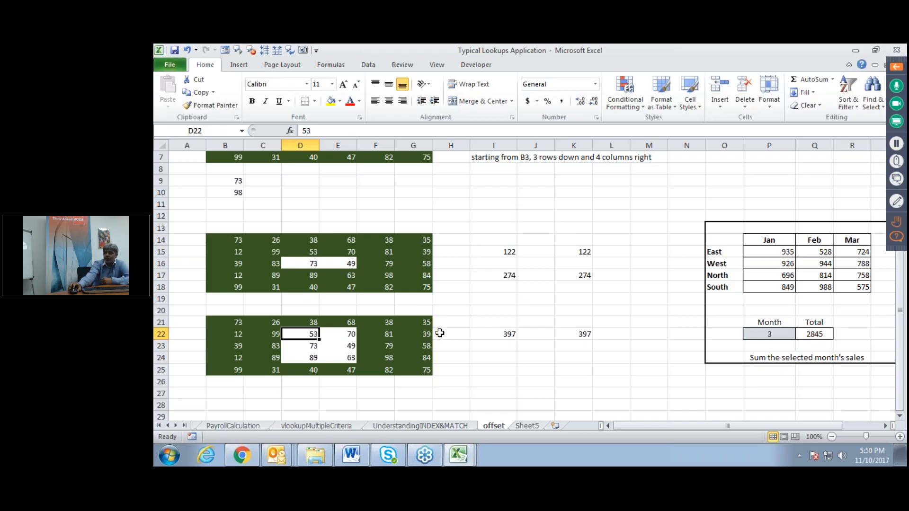
{"action": "scroll", "coordinate": [440, 333], "scroll_direction": "up", "scroll_amount": 1}
{"action": "scroll", "coordinate": [439, 333], "scroll_direction": "up", "scroll_amount": 1}
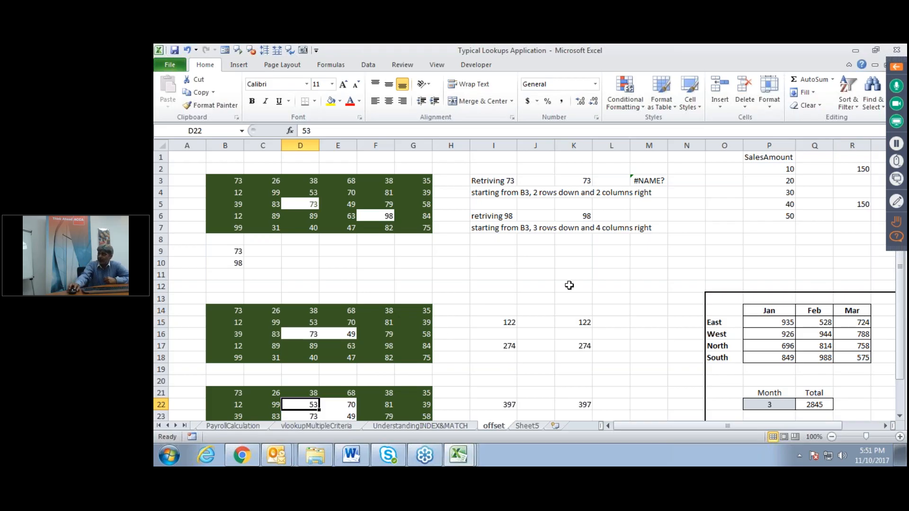
Step: Add 60 in P7 at the end of the SalesAmount list, and clear it again
{"action": "left_click", "coordinate": [779, 168]}
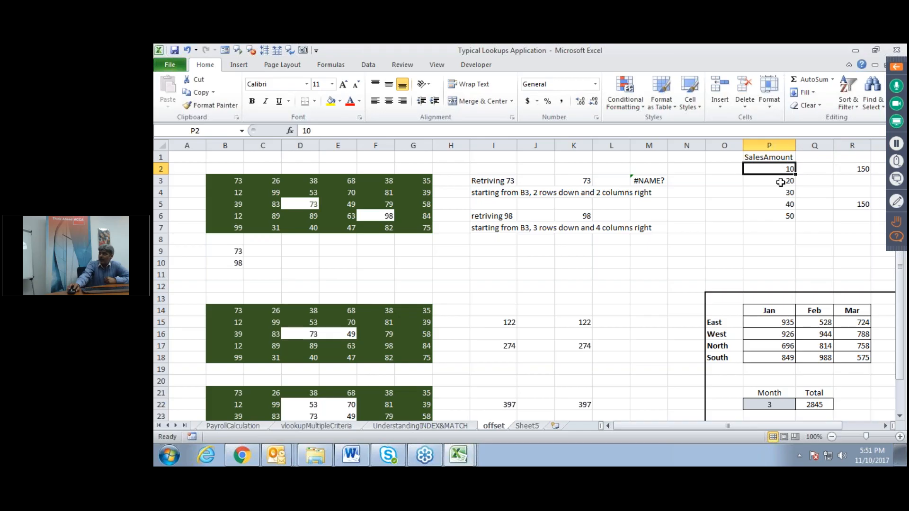
{"action": "key", "text": "Down"}
{"action": "key", "text": "Down"}
{"action": "key", "text": "Down"}
{"action": "key", "text": "Down"}
{"action": "key", "text": "Down"}
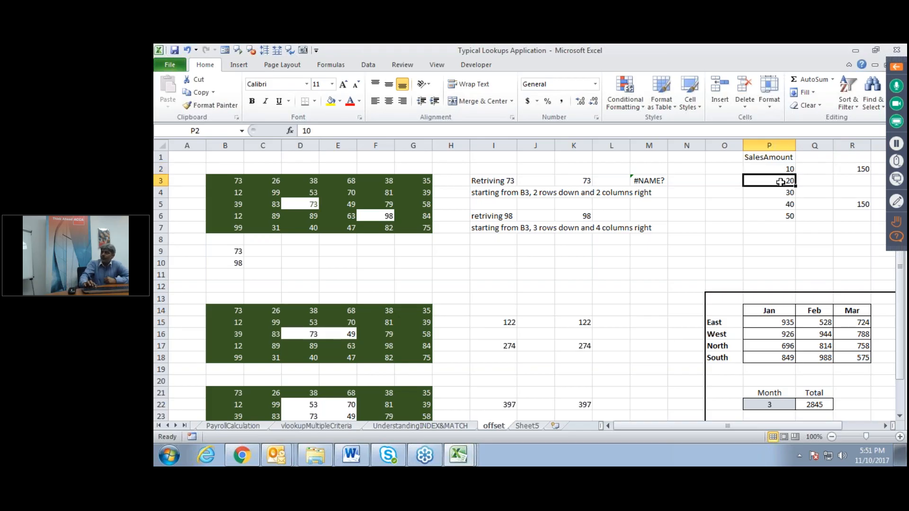
{"action": "type", "text": "6"}
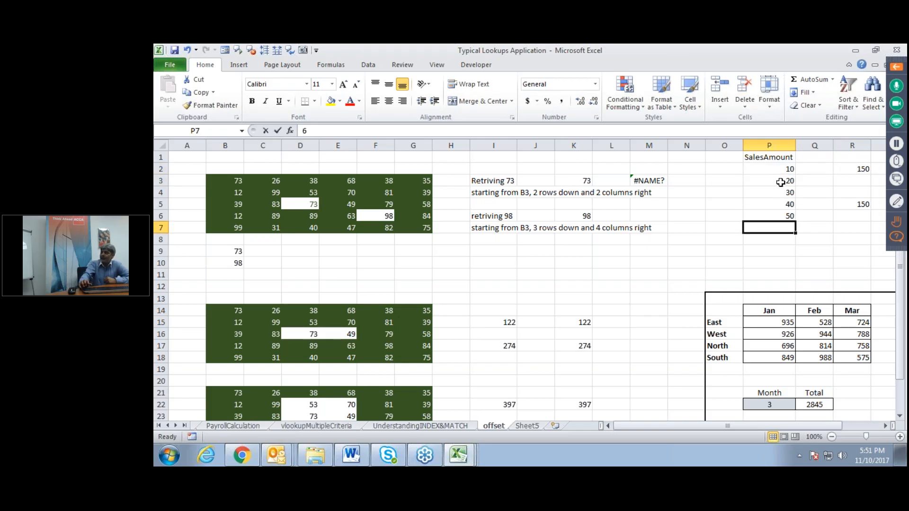
{"action": "type", "text": "0"}
{"action": "key", "text": "ctrl+Return"}
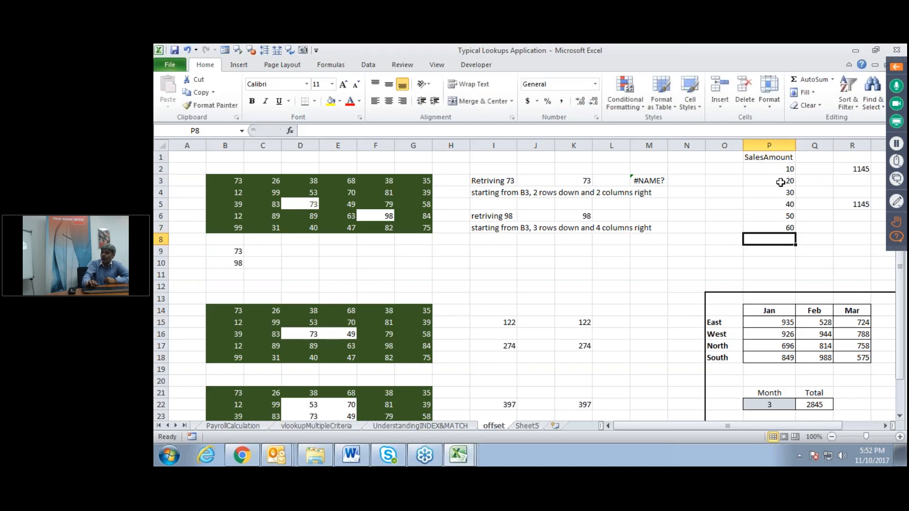
{"action": "key", "text": "Delete"}
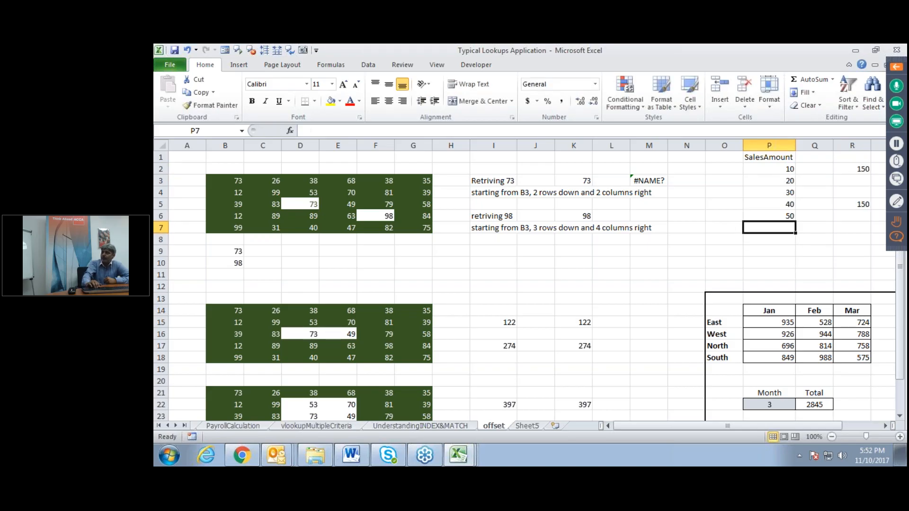
Step: Clear the last sales amount in P6 and inspect the SUM, OFFSET and COUNTA formula in R5
{"action": "key", "text": "Up"}
{"action": "key", "text": "Down"}
{"action": "key", "text": "Up"}
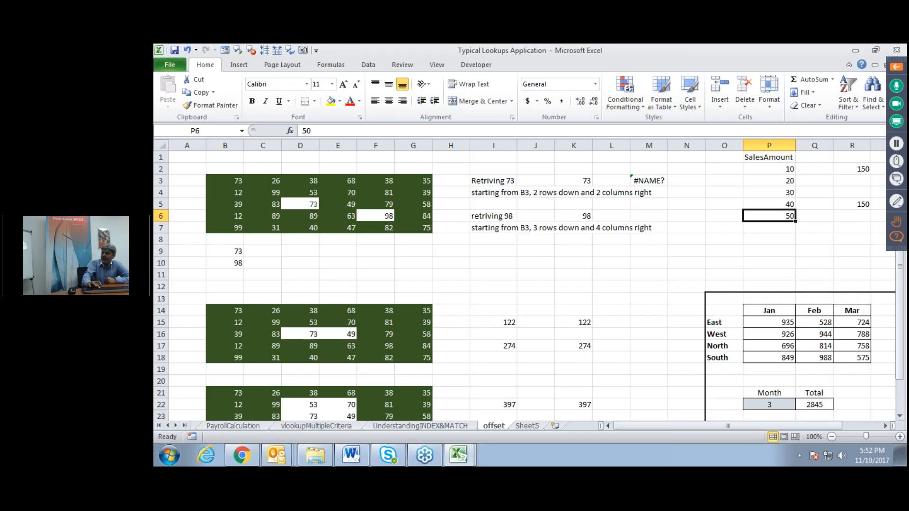
{"action": "key", "text": "Delete"}
{"action": "key", "text": "Right"}
{"action": "key", "text": "Right"}
{"action": "key", "text": "Up"}
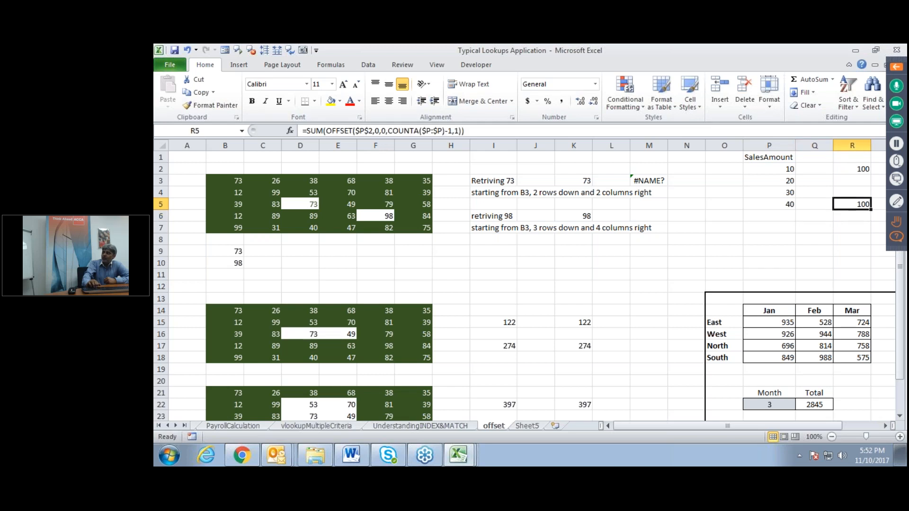
Step: Enter the sales amounts 50, 60 and 70 in cells P6 to P8
{"action": "key", "text": "Left"}
{"action": "key", "text": "Left"}
{"action": "key", "text": "Down"}
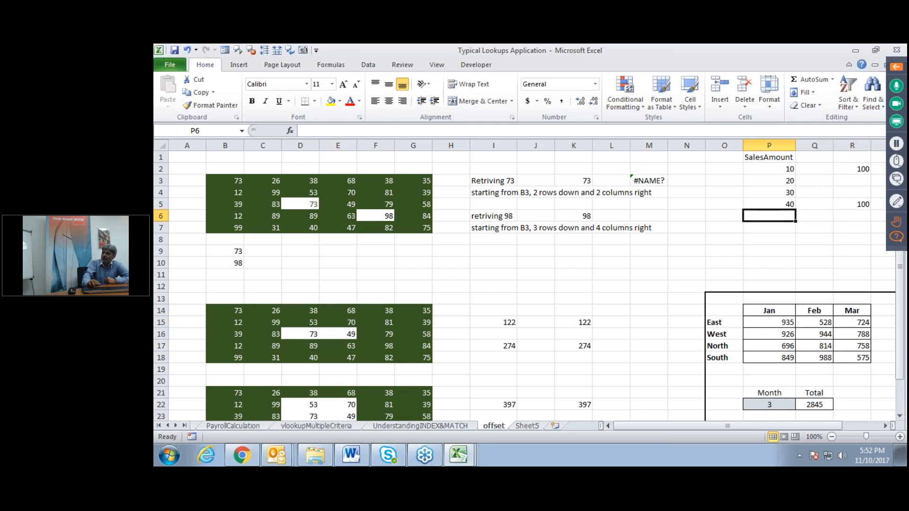
{"action": "key", "text": "Up"}
{"action": "key", "text": "Up"}
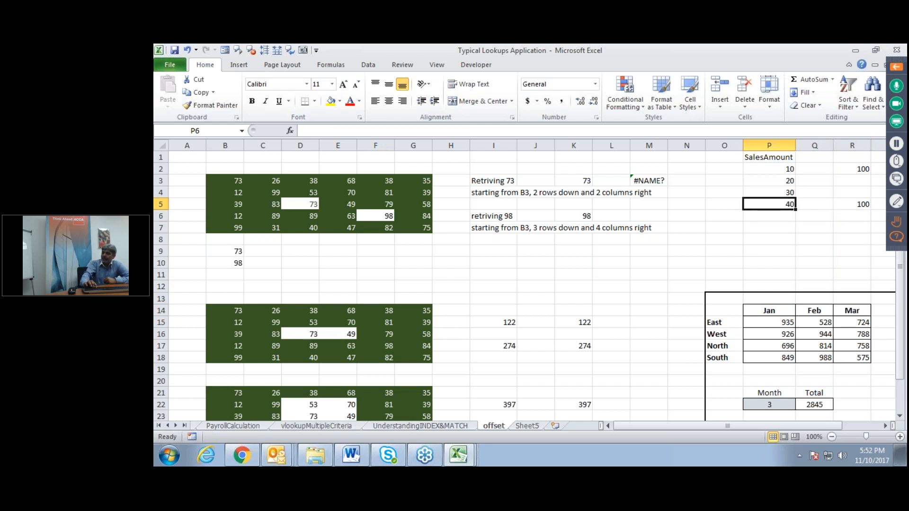
{"action": "key", "text": "Up"}
{"action": "key", "text": "Up"}
{"action": "key", "text": "Down"}
{"action": "key", "text": "Down"}
{"action": "key", "text": "Down"}
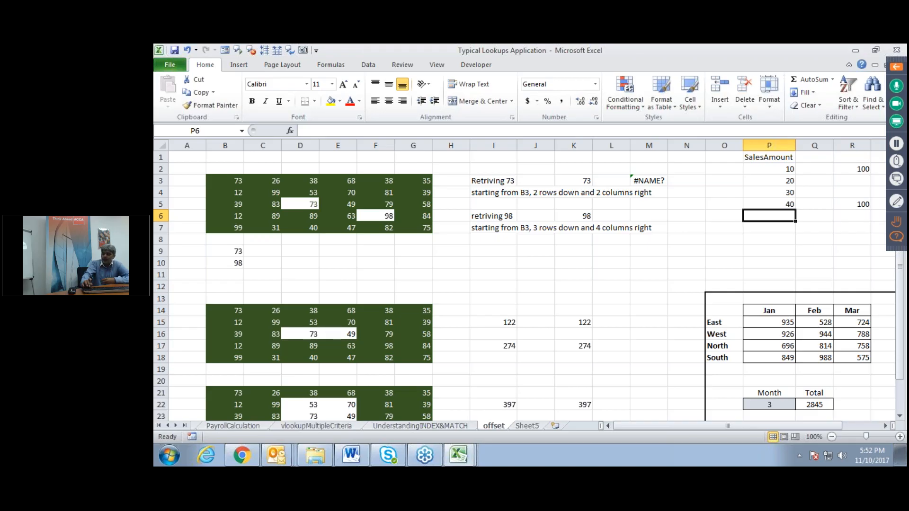
{"action": "type", "text": "50"}
{"action": "key", "text": "Return"}
{"action": "type", "text": "60"}
{"action": "key", "text": "Return"}
{"action": "type", "text": "70"}
{"action": "key", "text": "Return"}
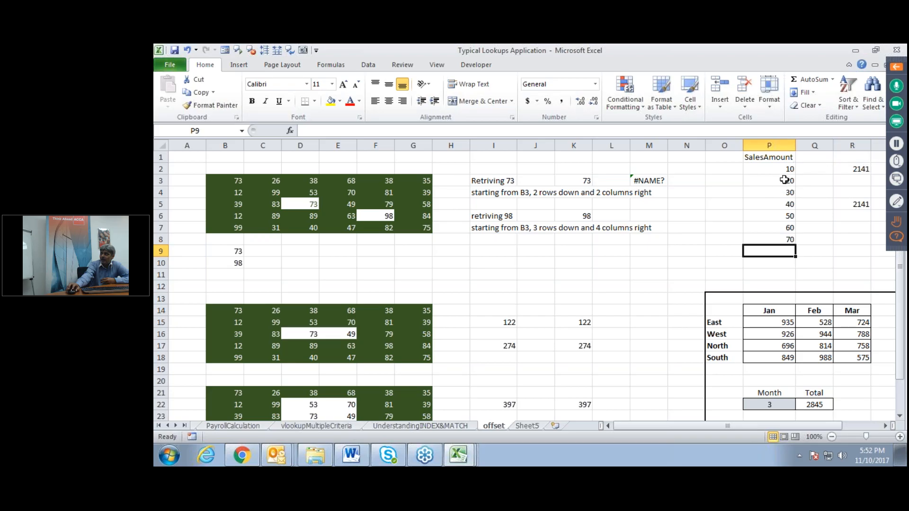
Step: Delete the SUM and OFFSET total formulas in R2 and R5
{"action": "left_click", "coordinate": [862, 166]}
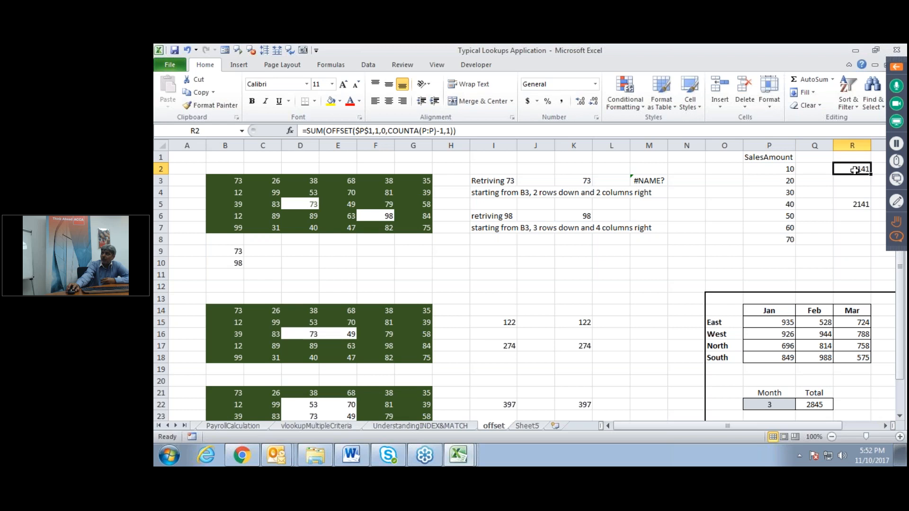
{"action": "left_click_drag", "start_coordinate": [851, 168], "coordinate": [858, 211]}
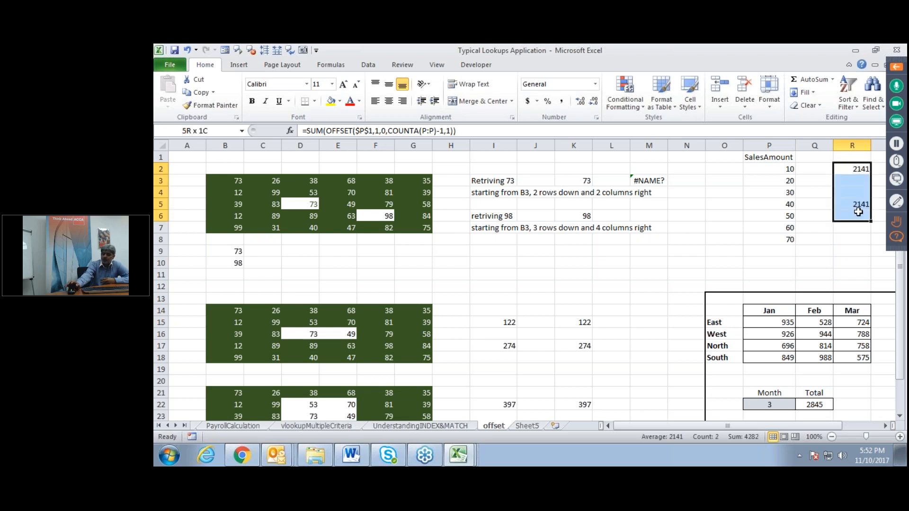
{"action": "key", "text": "Delete"}
{"action": "key", "text": "Left"}
{"action": "key", "text": "Right"}
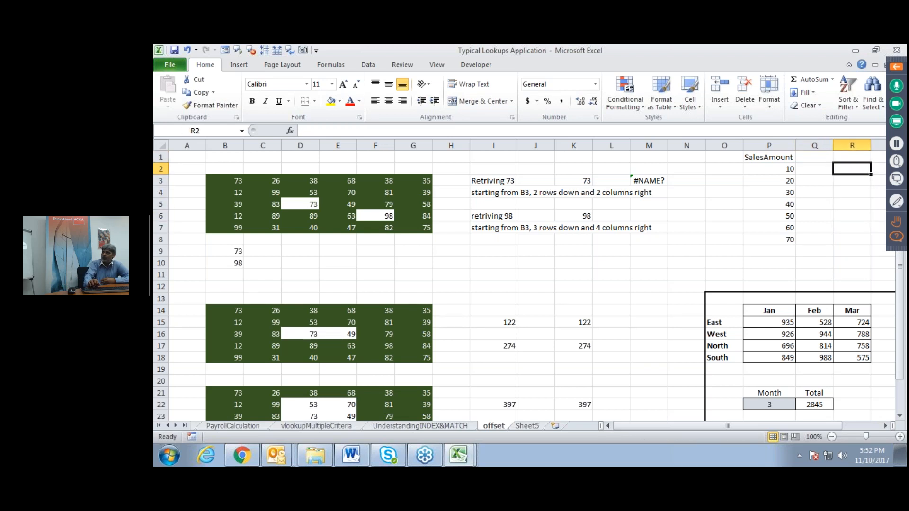
Step: Delete the SUM formula for the saleamount named range in T2
{"action": "left_click", "coordinate": [883, 426]}
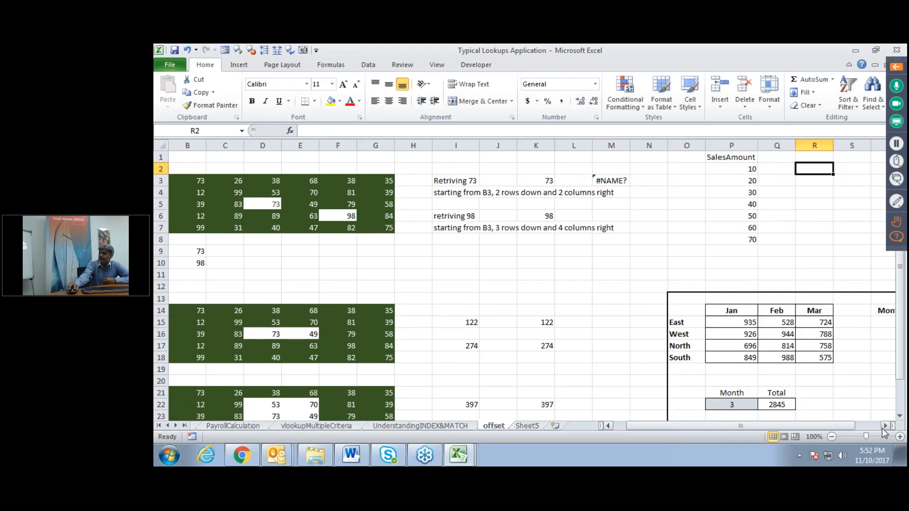
{"action": "left_click", "coordinate": [884, 428]}
{"action": "key", "text": "Right"}
{"action": "key", "text": "Right"}
{"action": "key", "text": "Delete"}
{"action": "key", "text": "Left"}
{"action": "key", "text": "Left"}
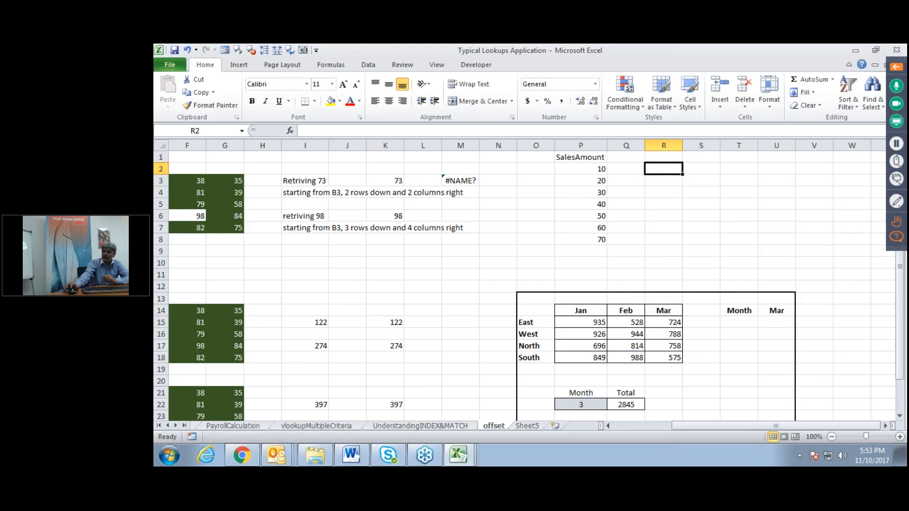
Step: Point out the SalesAmount values and the monthly sales table, and undo the deletion of the T2 formula
{"action": "left_click_drag", "start_coordinate": [591, 169], "coordinate": [602, 242]}
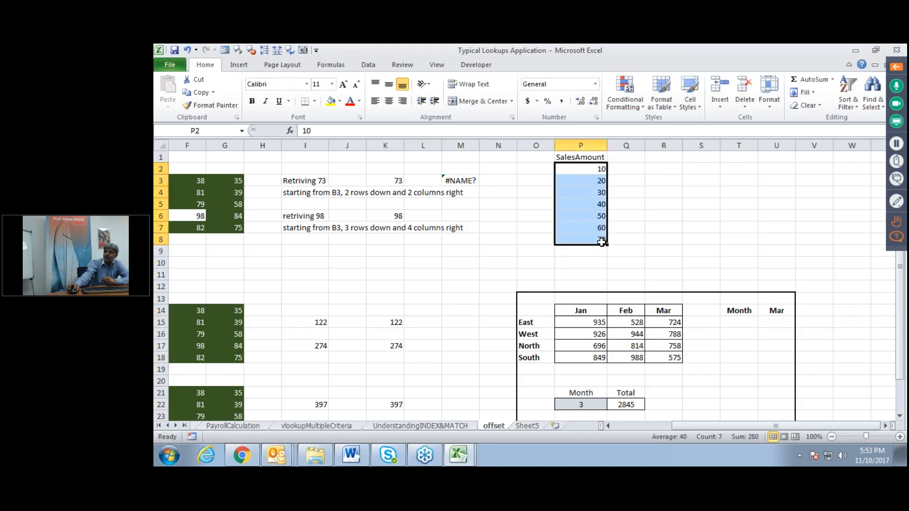
{"action": "left_click", "coordinate": [713, 242]}
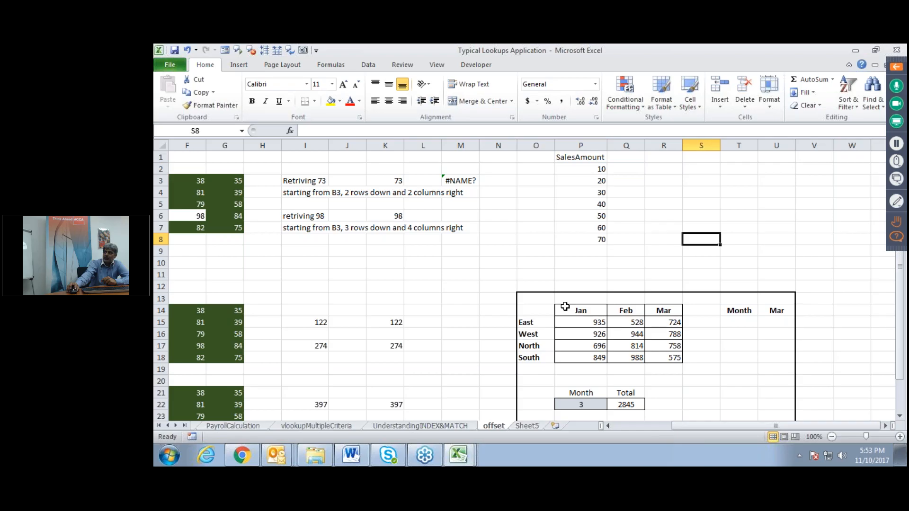
{"action": "left_click_drag", "start_coordinate": [537, 300], "coordinate": [780, 345]}
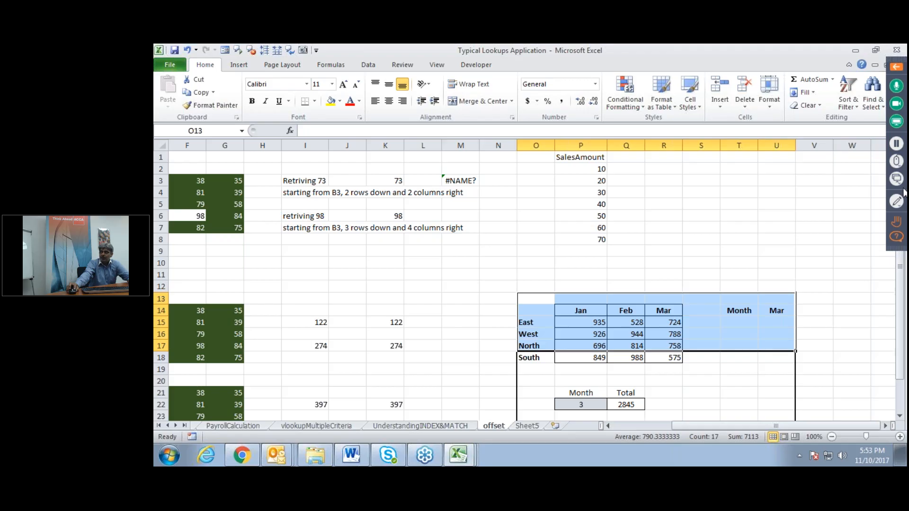
{"action": "left_click", "coordinate": [776, 192]}
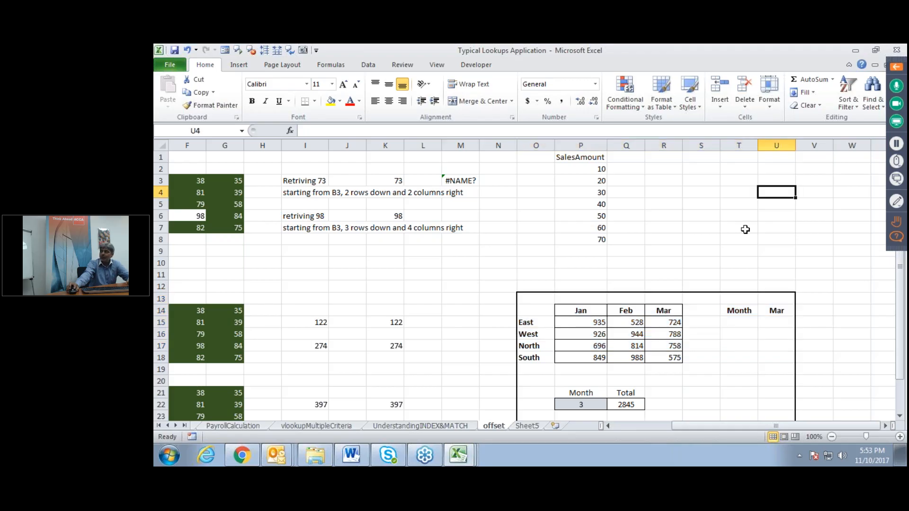
{"action": "key", "text": "ctrl+z"}
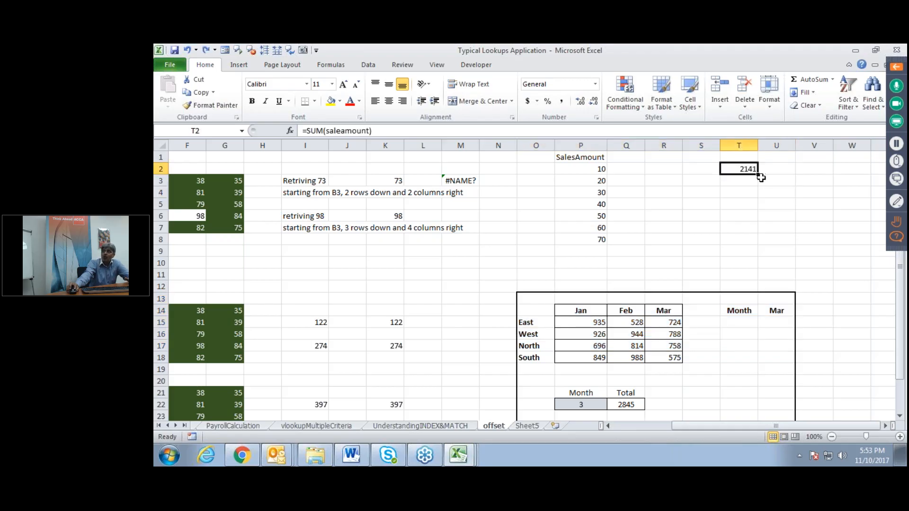
Step: Move the monthly sales table block O13:U24 out of column P to a new location starting at AA13
{"action": "left_click", "coordinate": [588, 169]}
{"action": "left_click_drag", "start_coordinate": [587, 171], "coordinate": [584, 239]}
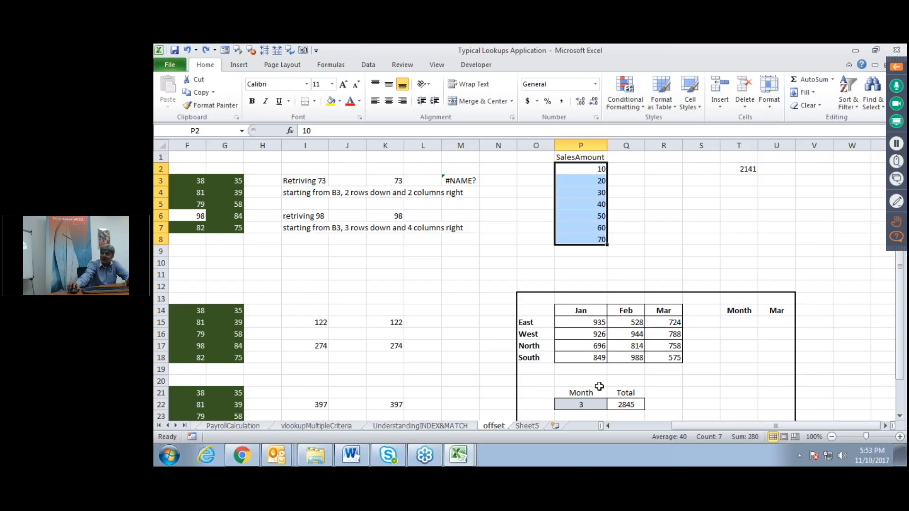
{"action": "left_click_drag", "start_coordinate": [535, 298], "coordinate": [765, 381]}
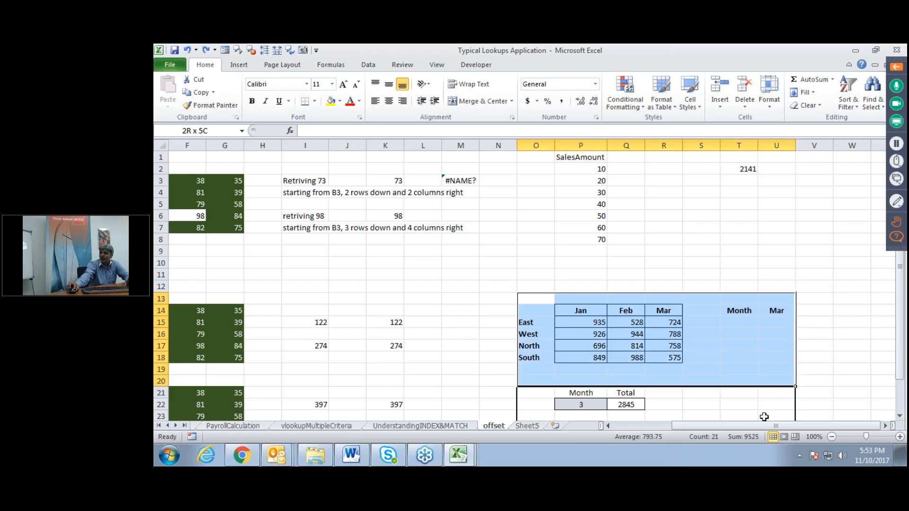
{"action": "left_click_drag", "start_coordinate": [764, 416], "coordinate": [766, 395]}
{"action": "key", "text": "ctrl+c"}
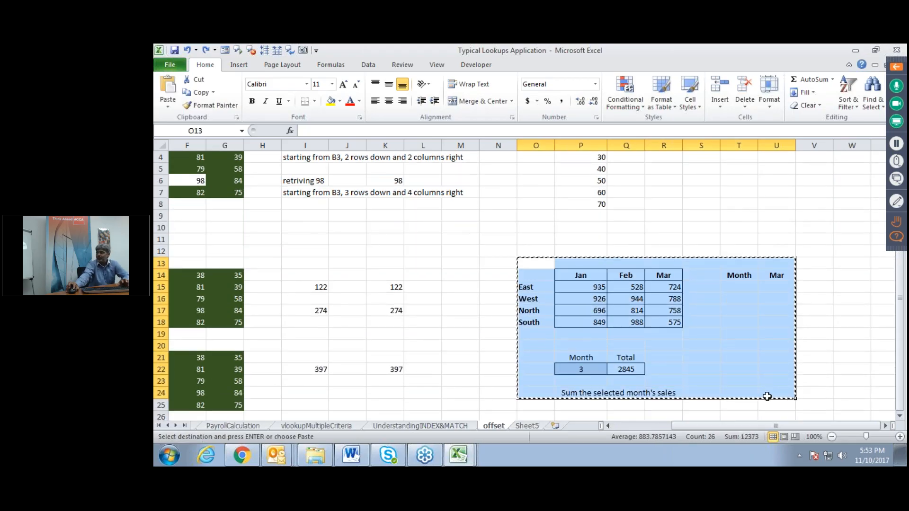
{"action": "left_click", "coordinate": [886, 425]}
{"action": "left_click", "coordinate": [887, 425]}
{"action": "left_click", "coordinate": [886, 426]}
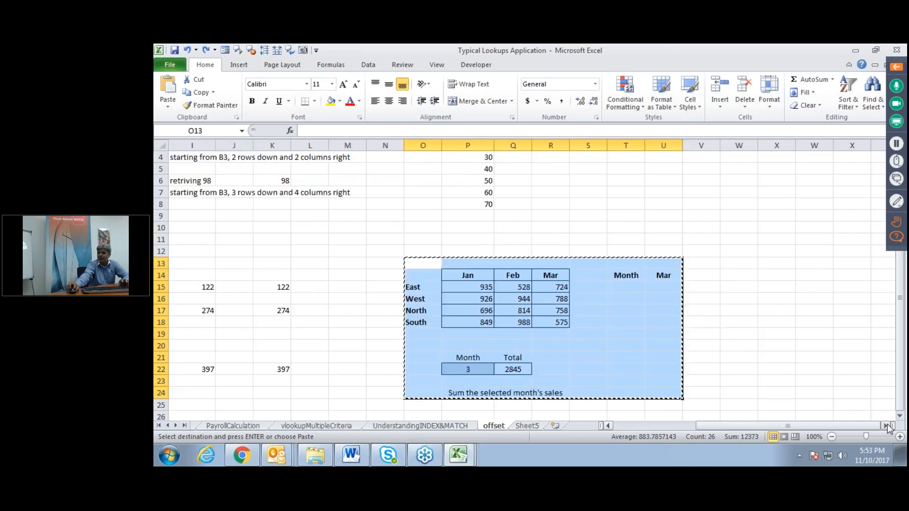
{"action": "left_click", "coordinate": [886, 425]}
{"action": "left_click", "coordinate": [886, 426]}
{"action": "left_click", "coordinate": [887, 425]}
{"action": "left_click", "coordinate": [886, 426]}
{"action": "left_click", "coordinate": [886, 426]}
{"action": "left_click", "coordinate": [691, 264]}
{"action": "key", "text": "Return"}
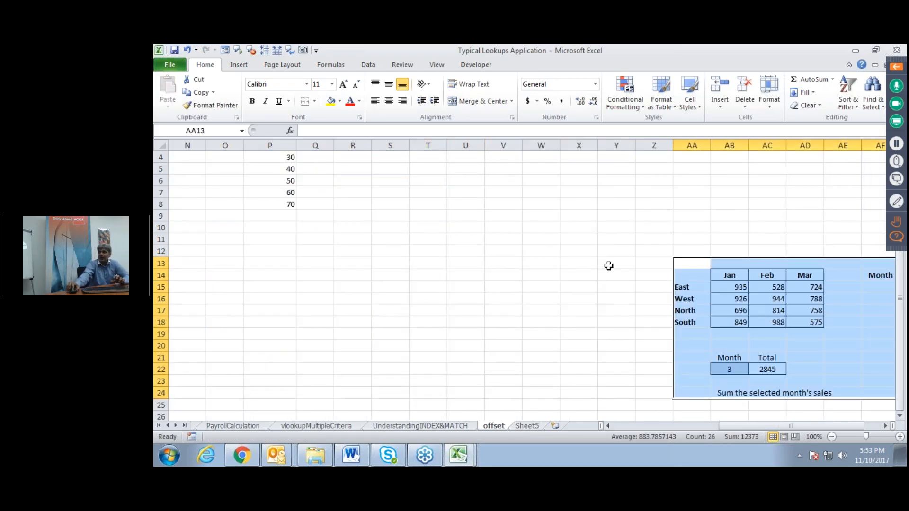
Step: Add the sales amount 80 in P9 at the end of the SalesAmount list
{"action": "scroll", "coordinate": [608, 266], "scroll_direction": "up", "scroll_amount": 1}
{"action": "left_click_drag", "start_coordinate": [795, 426], "coordinate": [755, 426]}
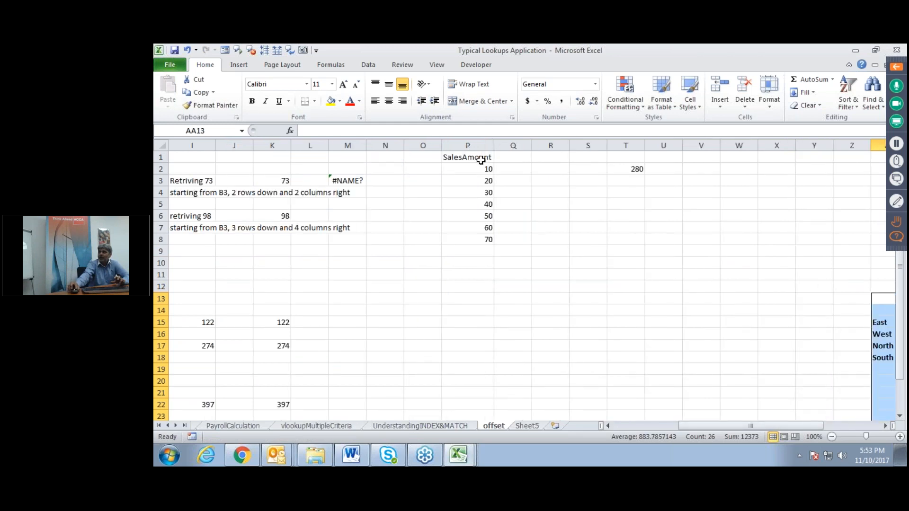
{"action": "left_click_drag", "start_coordinate": [477, 170], "coordinate": [478, 237]}
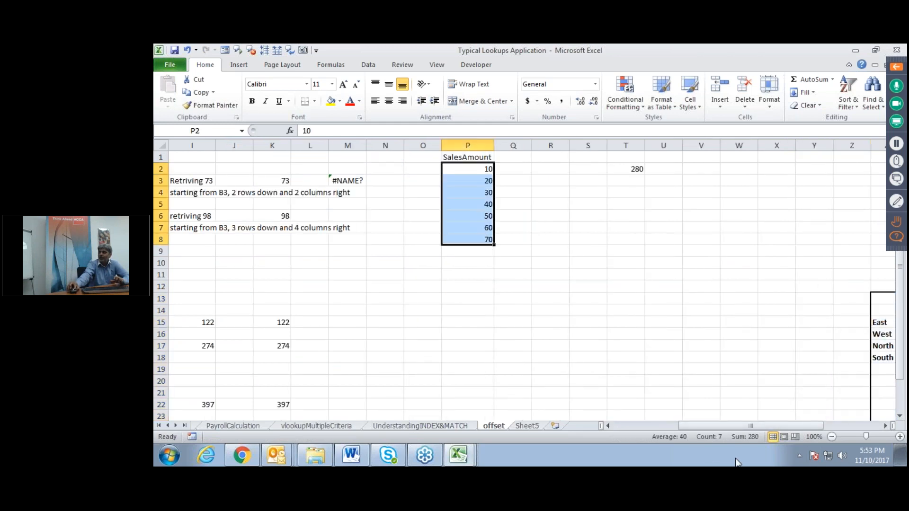
{"action": "left_click", "coordinate": [474, 254]}
{"action": "type", "text": "80"}
{"action": "key", "text": "Return"}
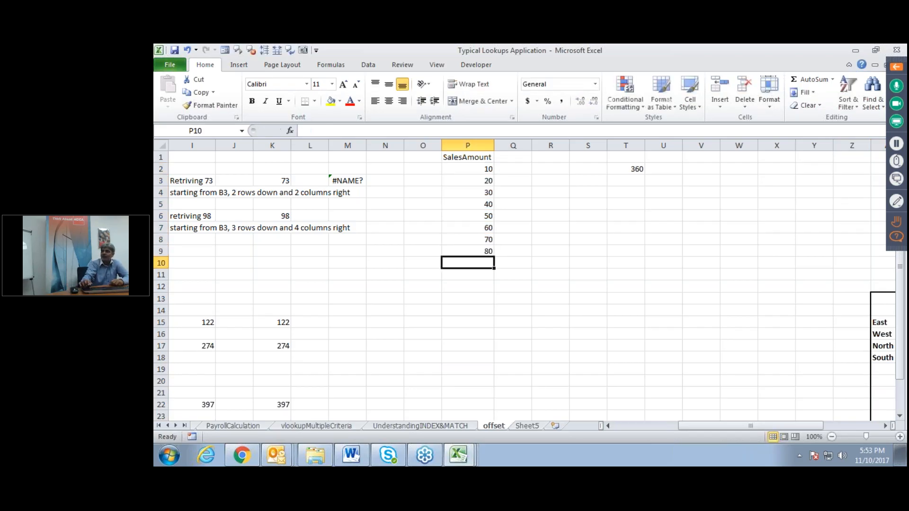
Step: Inspect the saleamount SUM formula in T2 and insert a blank column before column T
{"action": "left_click", "coordinate": [637, 168]}
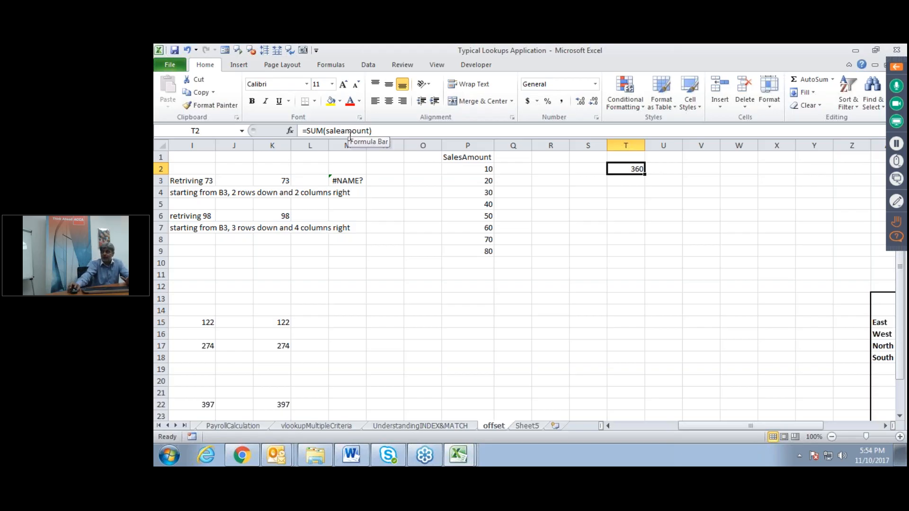
{"action": "left_click", "coordinate": [623, 144]}
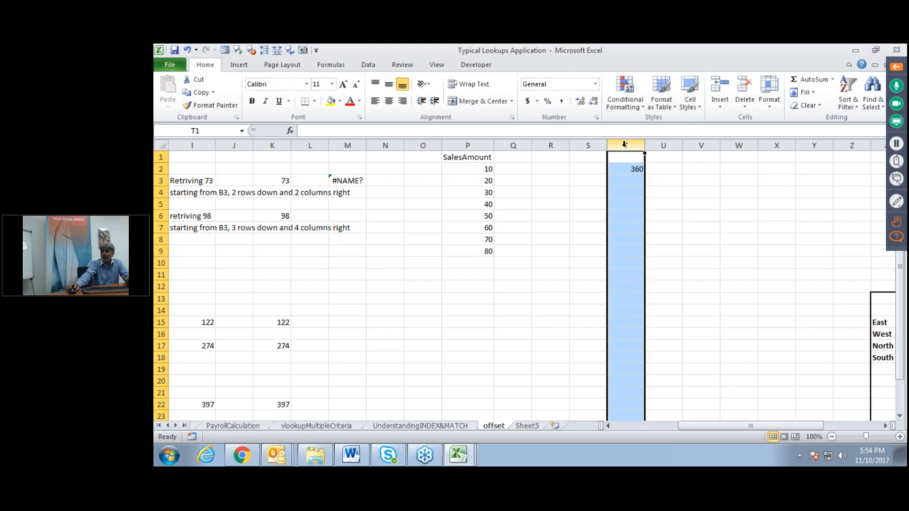
{"action": "right_click", "coordinate": [624, 144]}
{"action": "left_click", "coordinate": [582, 224]}
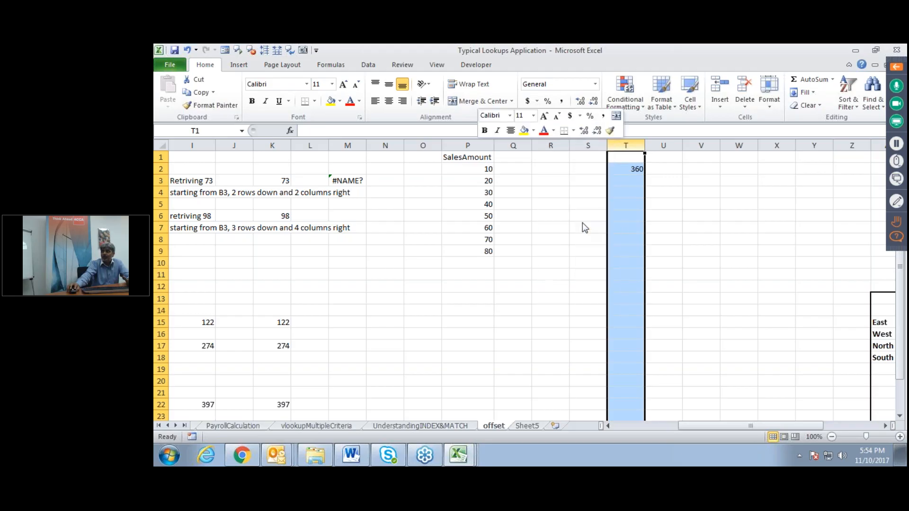
{"action": "left_click", "coordinate": [564, 227]}
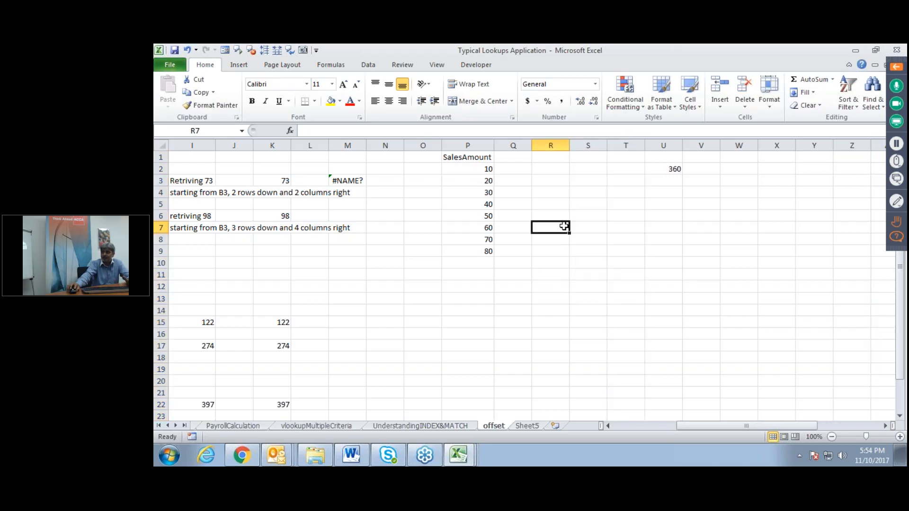
Step: Start a SUM formula in cell R2 beside the SalesAmount list
{"action": "left_click", "coordinate": [553, 168]}
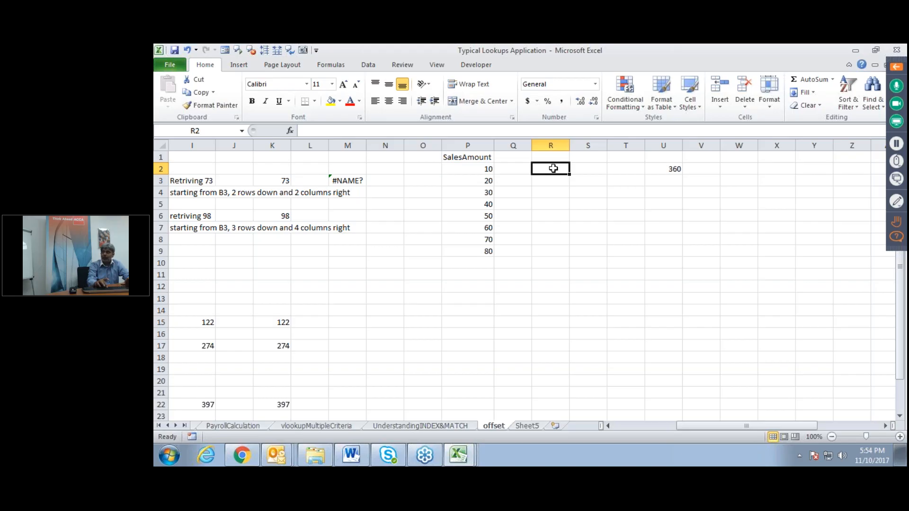
{"action": "type", "text": "=s"}
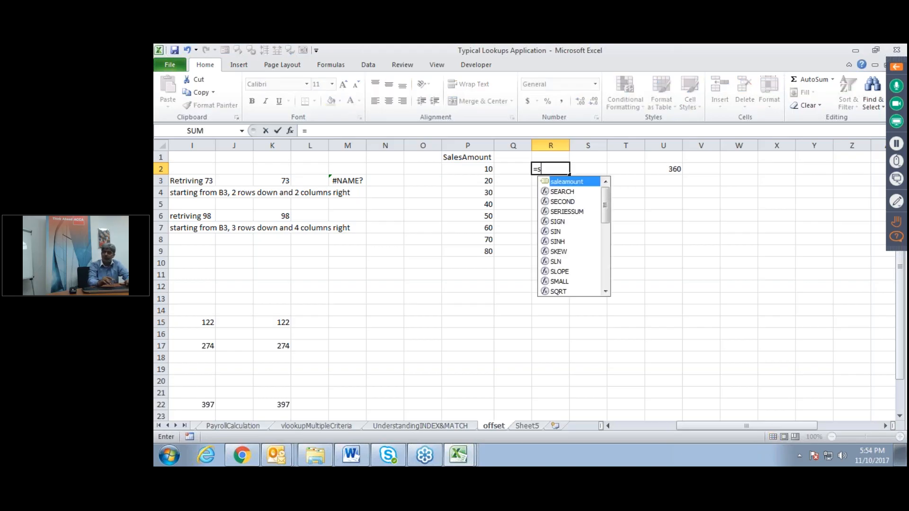
{"action": "type", "text": "um("}
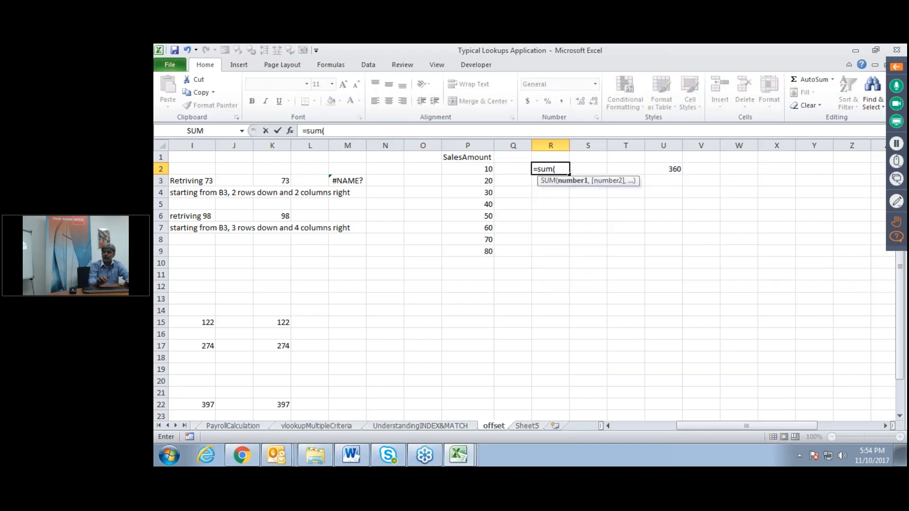
{"action": "left_click_drag", "start_coordinate": [476, 167], "coordinate": [481, 251]}
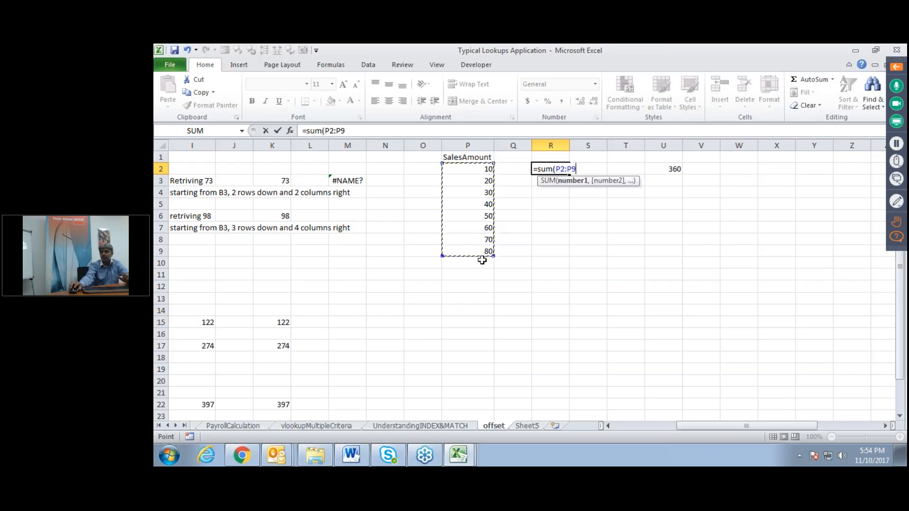
{"action": "left_click_drag", "start_coordinate": [494, 258], "coordinate": [506, 397]}
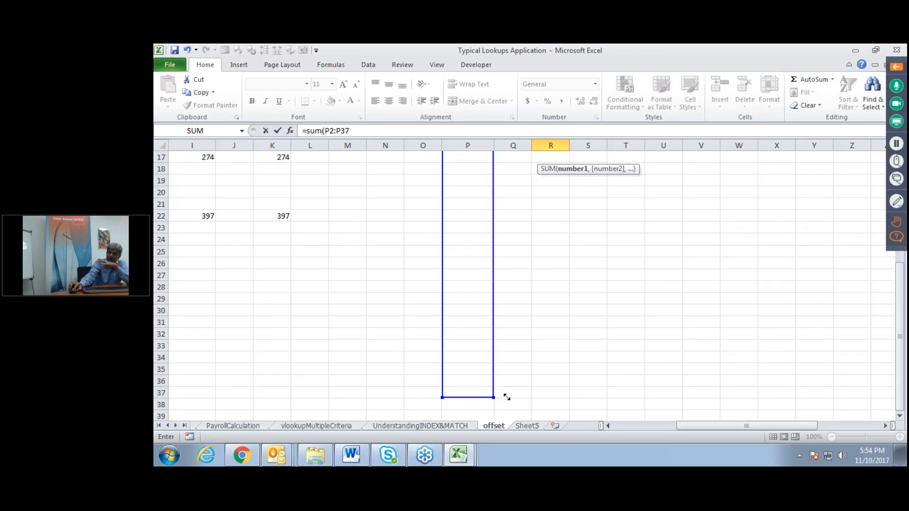
{"action": "left_click_drag", "start_coordinate": [506, 403], "coordinate": [506, 403]}
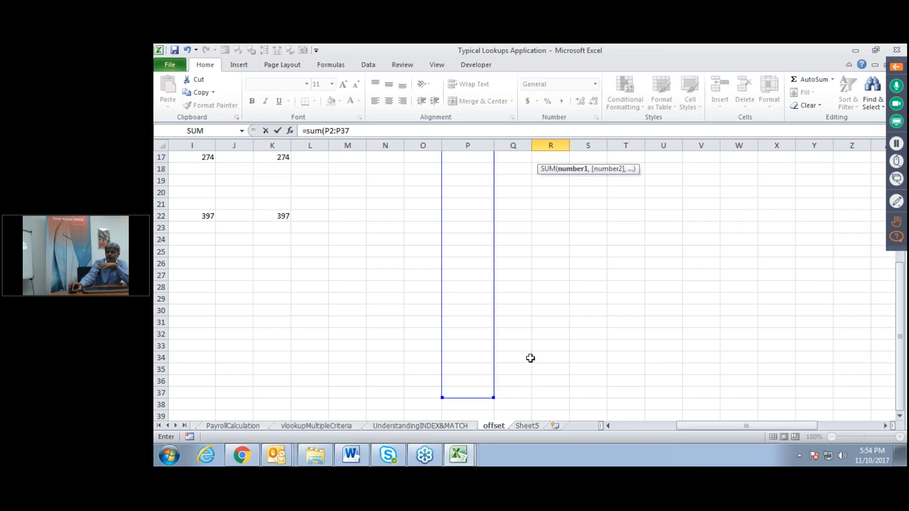
{"action": "scroll", "coordinate": [530, 358], "scroll_direction": "up", "scroll_amount": 4}
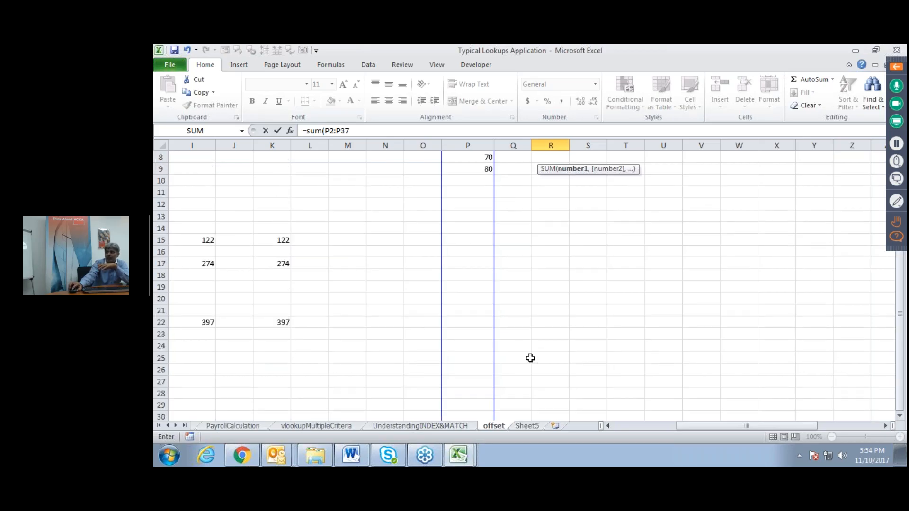
{"action": "scroll", "coordinate": [530, 358], "scroll_direction": "down", "scroll_amount": 6}
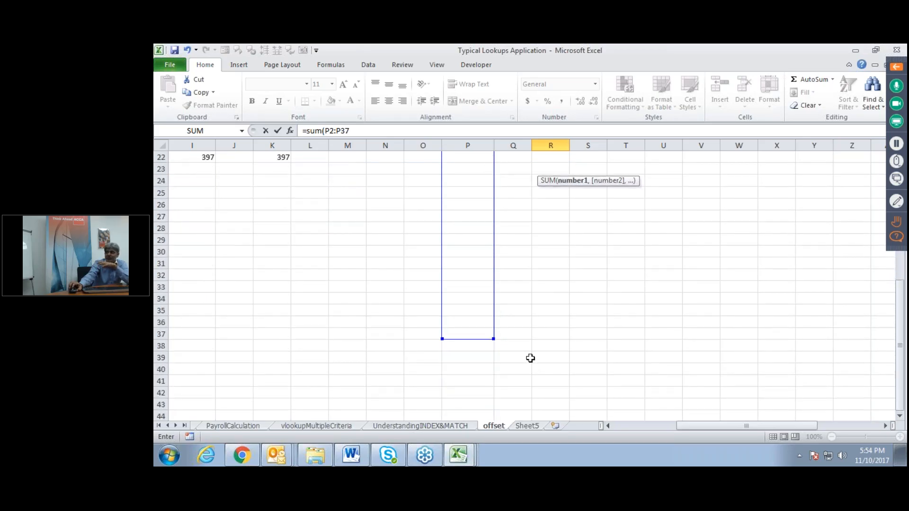
{"action": "scroll", "coordinate": [468, 345], "scroll_direction": "down", "scroll_amount": 1}
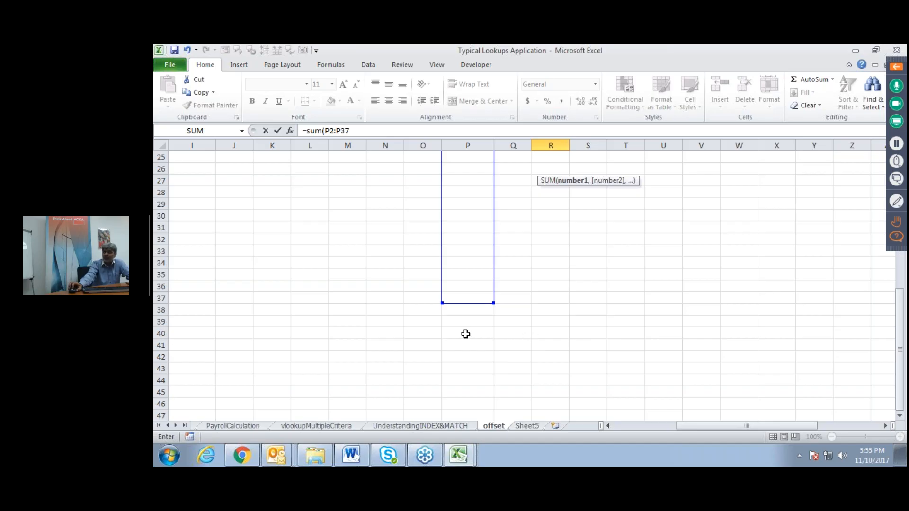
{"action": "scroll", "coordinate": [465, 334], "scroll_direction": "up", "scroll_amount": 8}
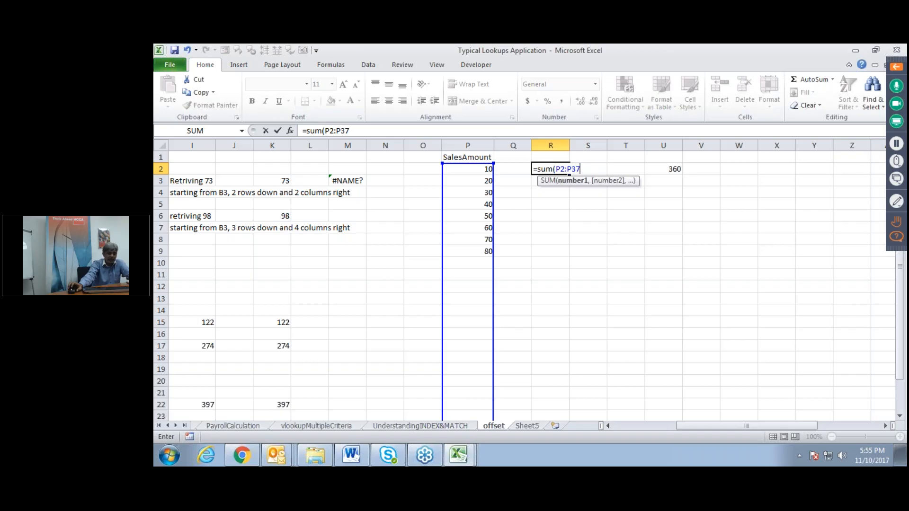
{"action": "key", "text": "Escape"}
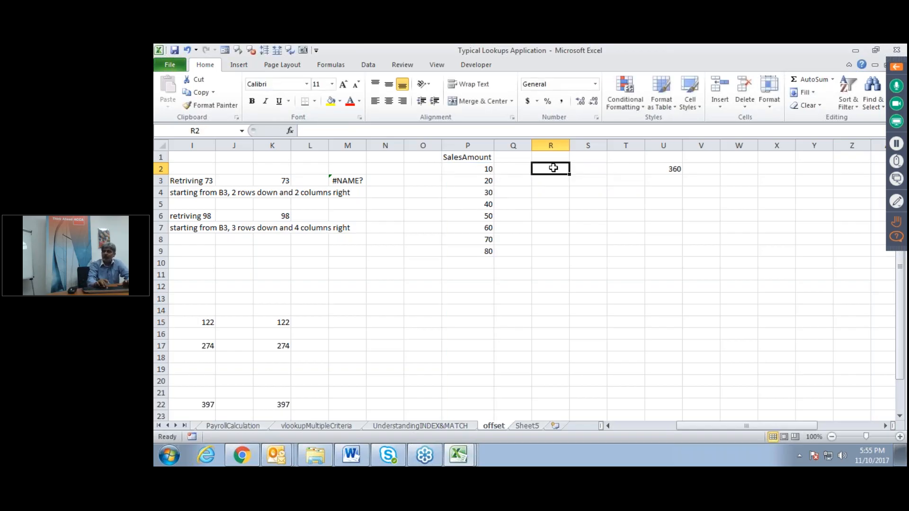
{"action": "type", "text": "=sum"}
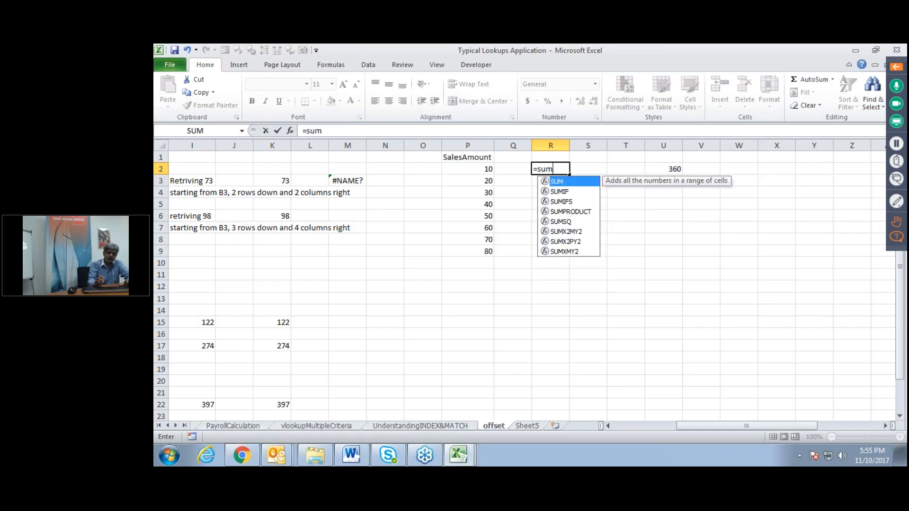
{"action": "type", "text": "("}
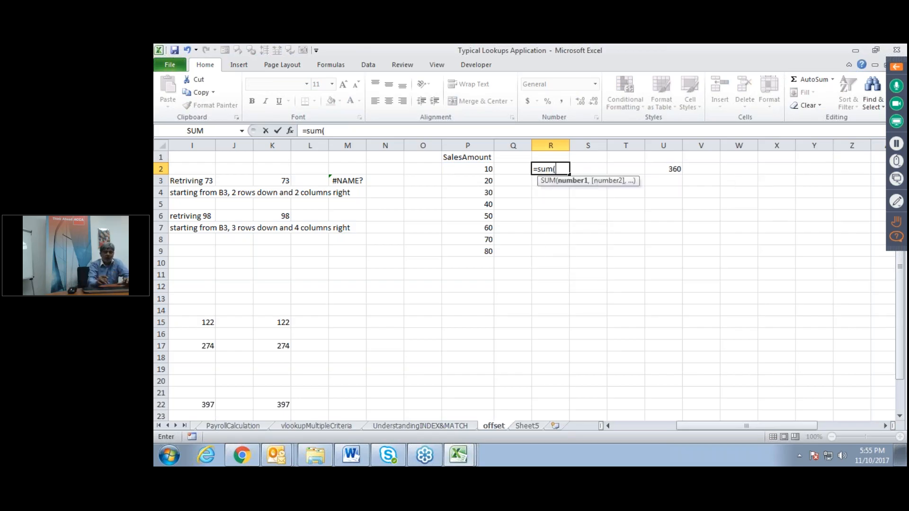
{"action": "type", "text": "offset"}
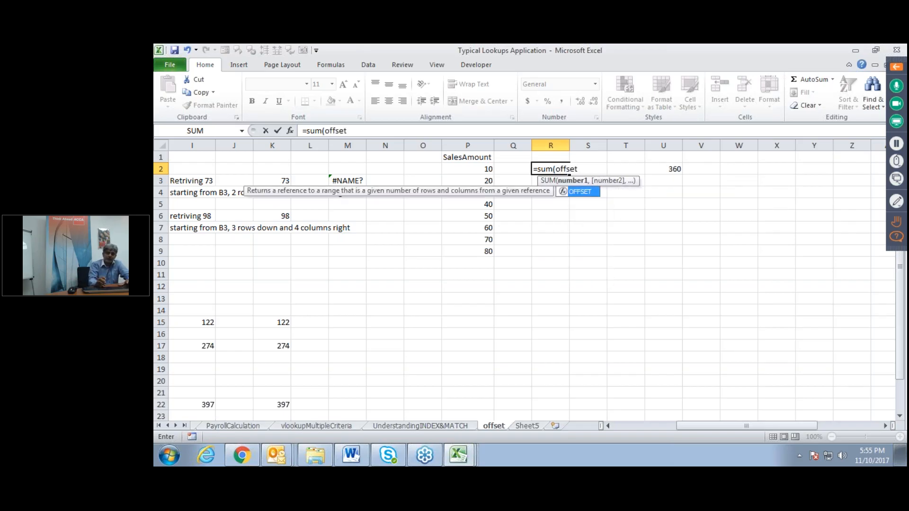
{"action": "type", "text": "("}
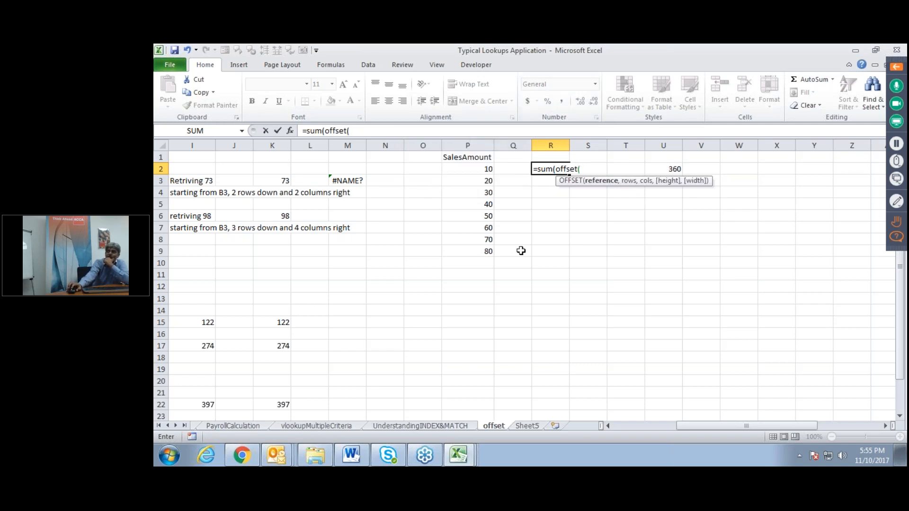
{"action": "left_click", "coordinate": [477, 169]}
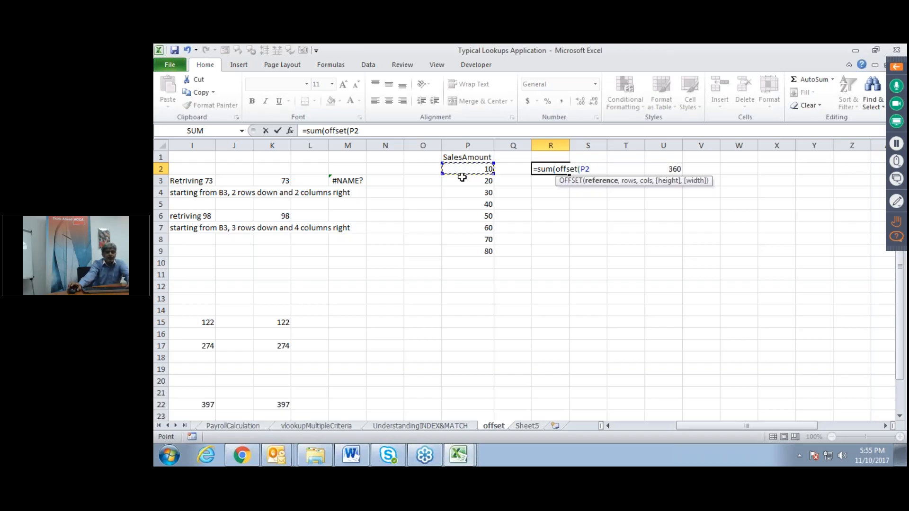
{"action": "key", "text": "F4"}
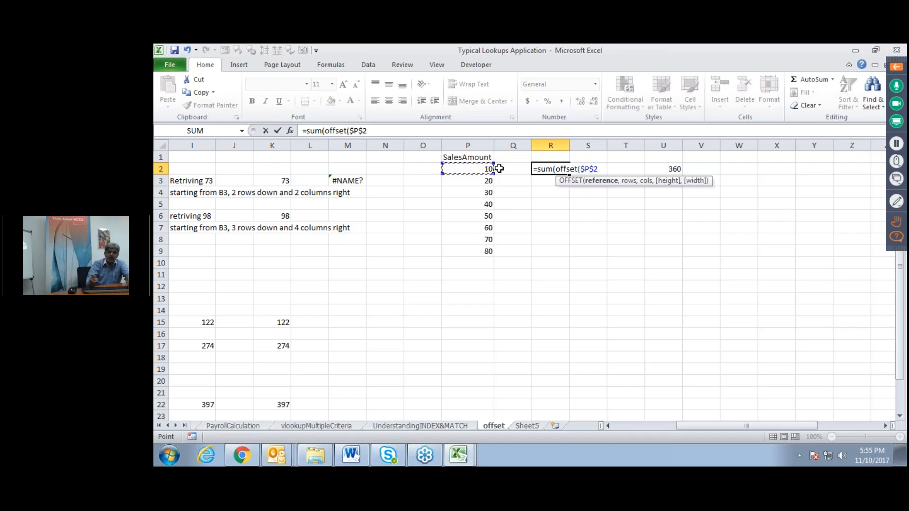
{"action": "type", "text": ",0"}
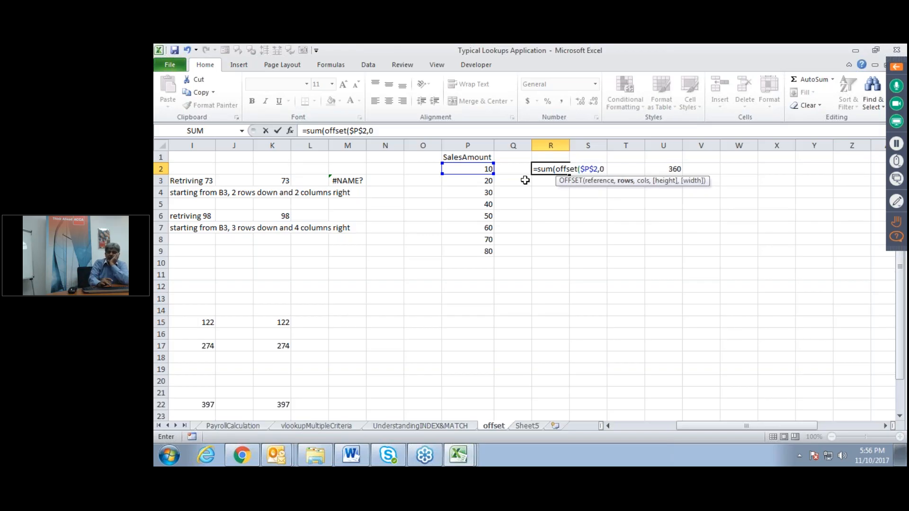
{"action": "type", "text": ",0"}
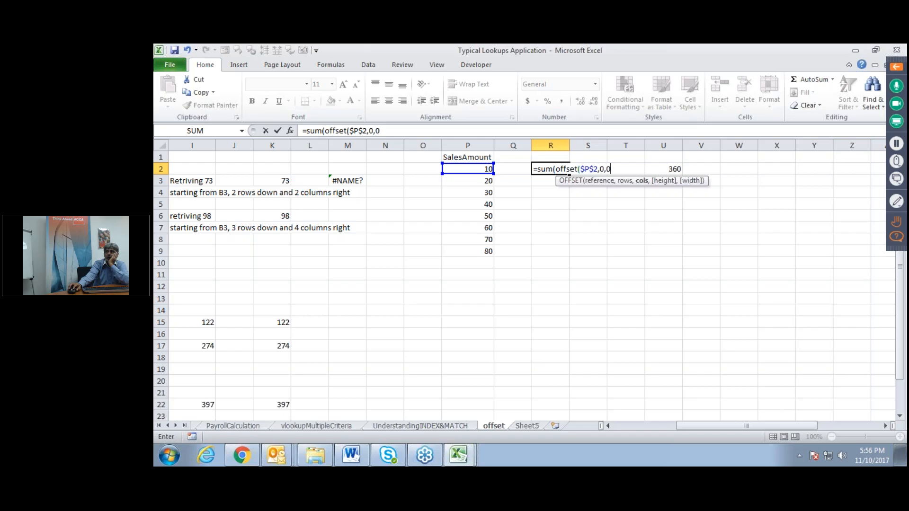
{"action": "type", "text": ","}
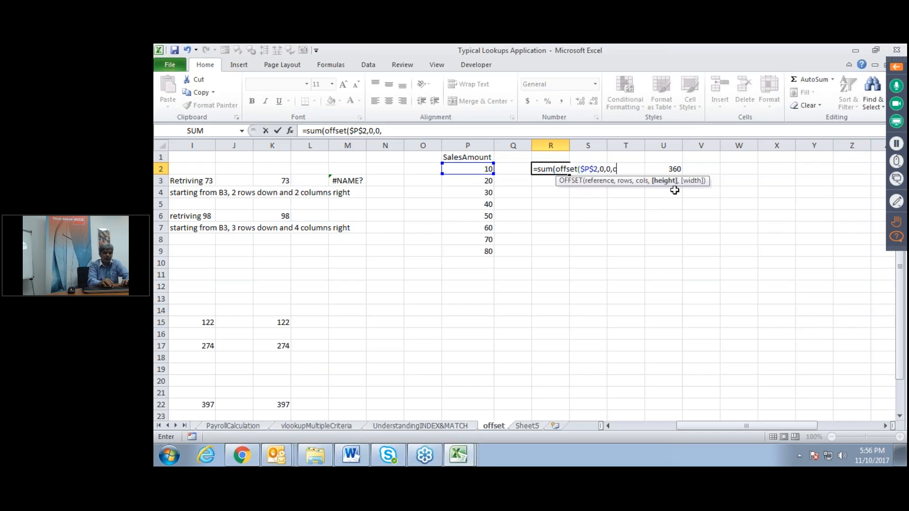
{"action": "type", "text": "ount"}
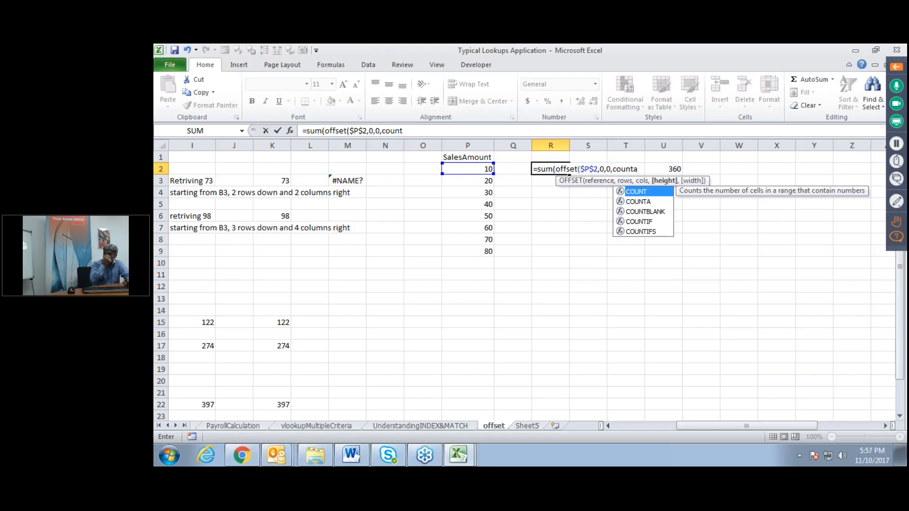
{"action": "type", "text": "a"}
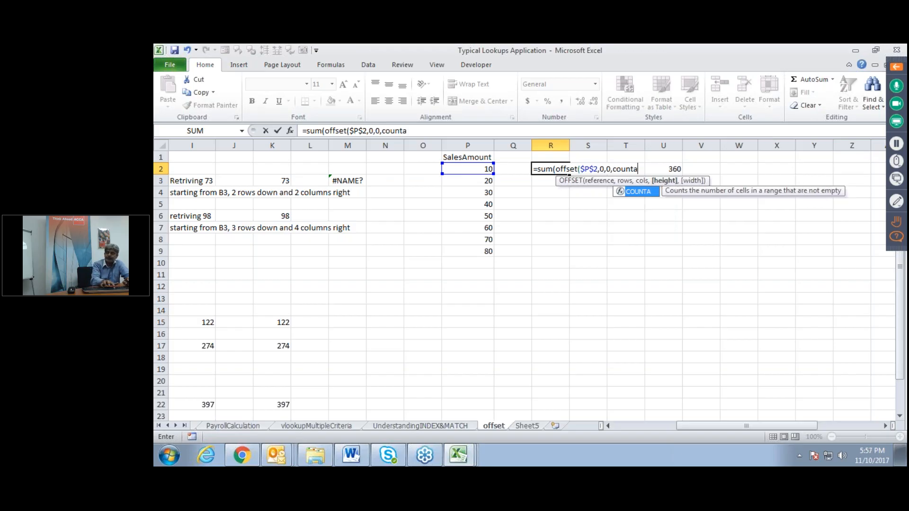
{"action": "type", "text": "("}
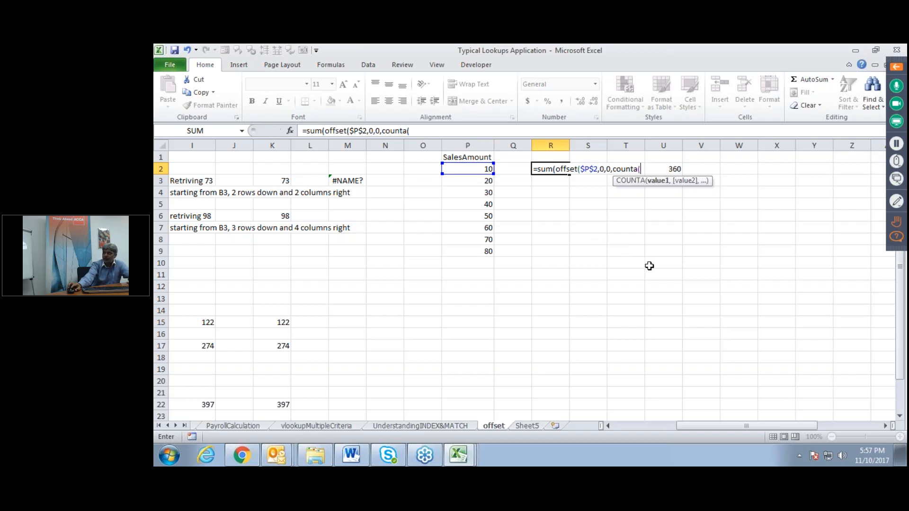
{"action": "key", "text": "Escape"}
Step: Count all non-empty cells of column P in T5 with the formula =COUNTA(P:P)
{"action": "left_click", "coordinate": [626, 203]}
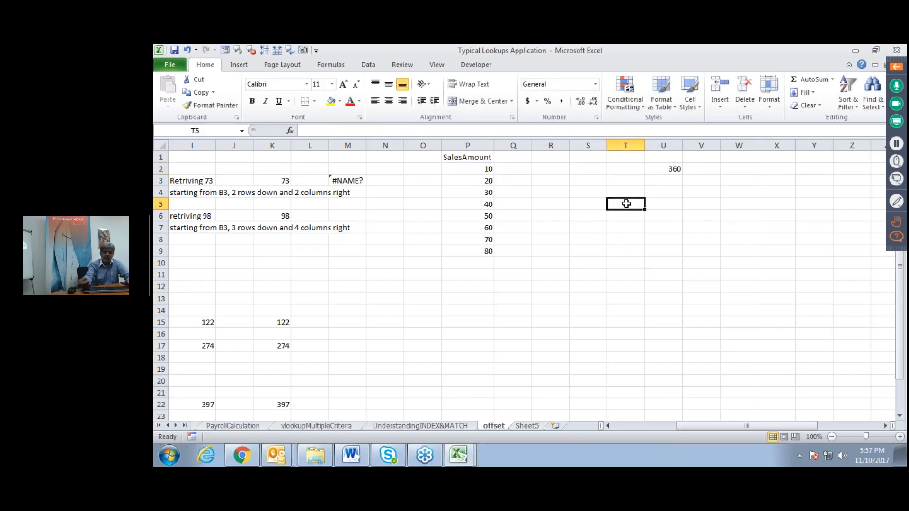
{"action": "type", "text": "=coun"}
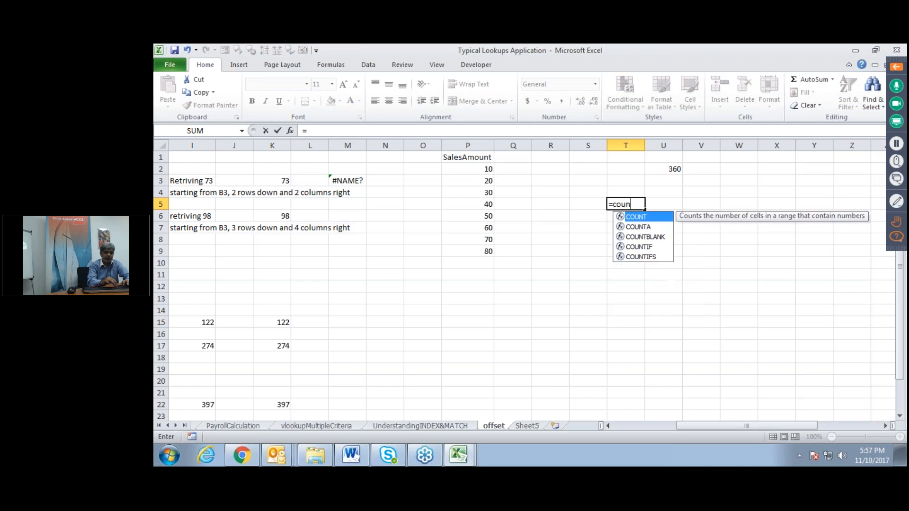
{"action": "type", "text": "ta("}
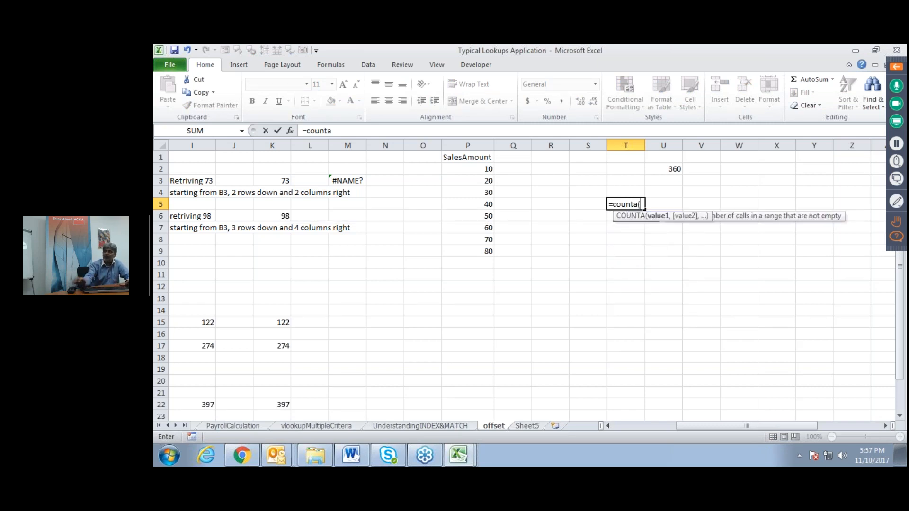
{"action": "left_click", "coordinate": [468, 145]}
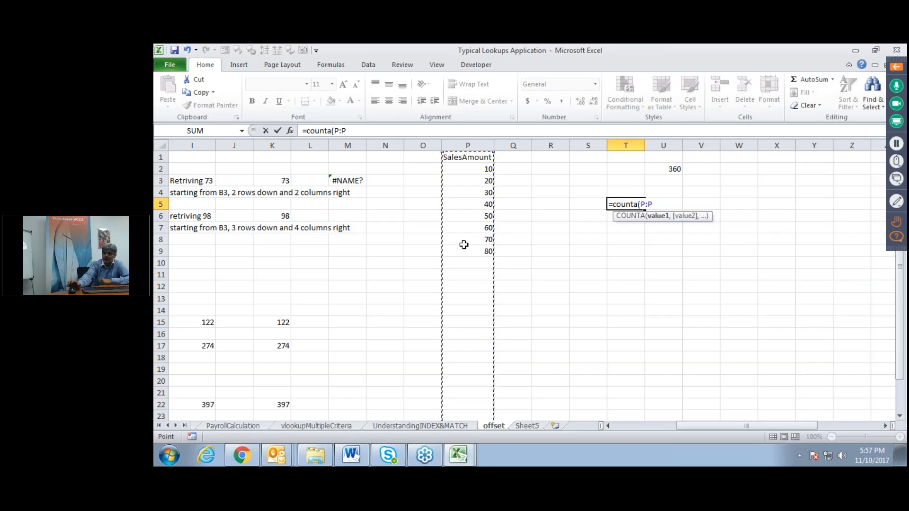
{"action": "type", "text": ")"}
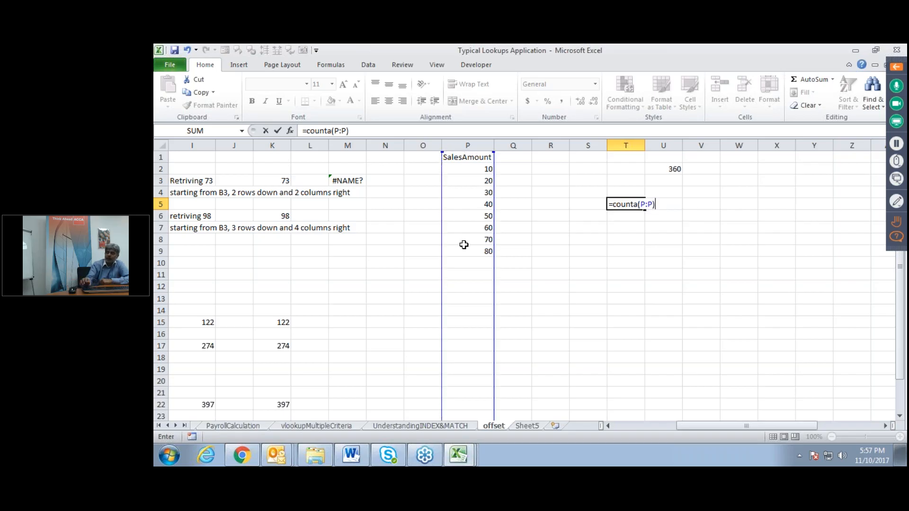
{"action": "key", "text": "Return"}
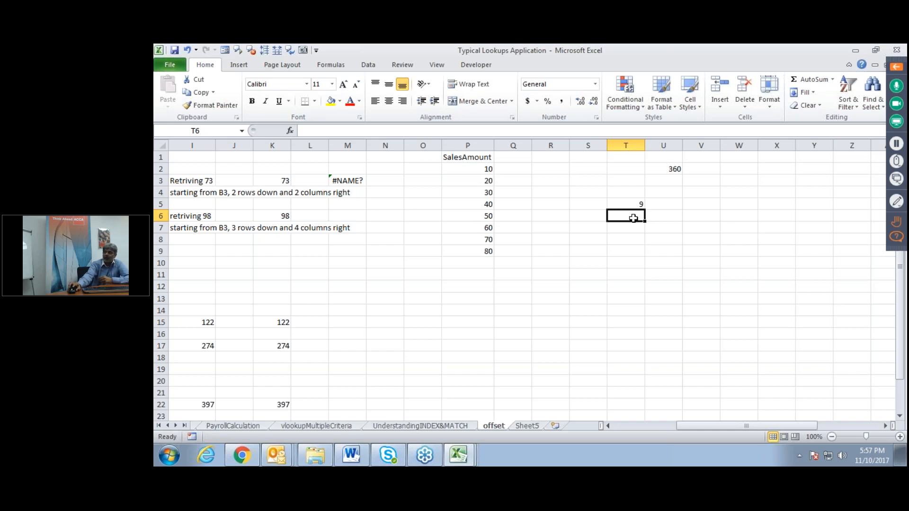
Step: Count the numeric cells of the SalesAmount range in T6 with a COUNT formula over P1:P9
{"action": "type", "text": "=count("}
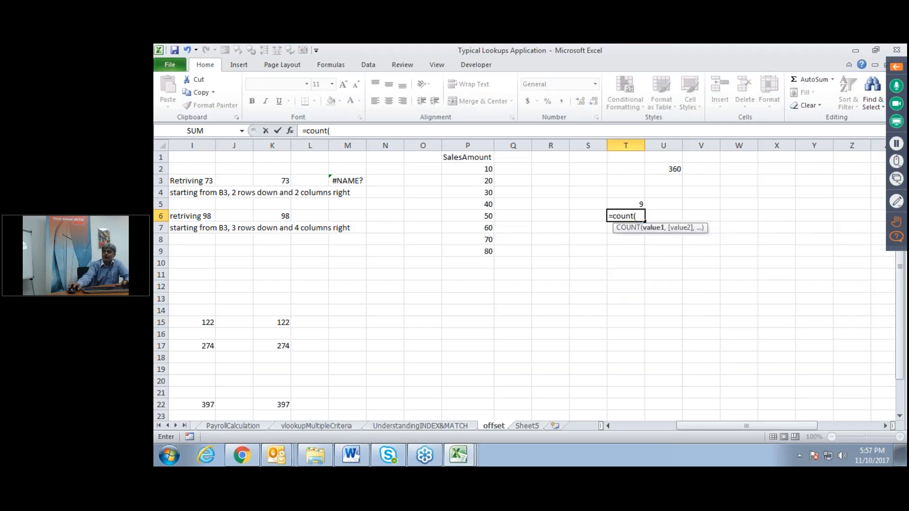
{"action": "left_click_drag", "start_coordinate": [455, 158], "coordinate": [466, 251]}
{"action": "key", "text": "Return"}
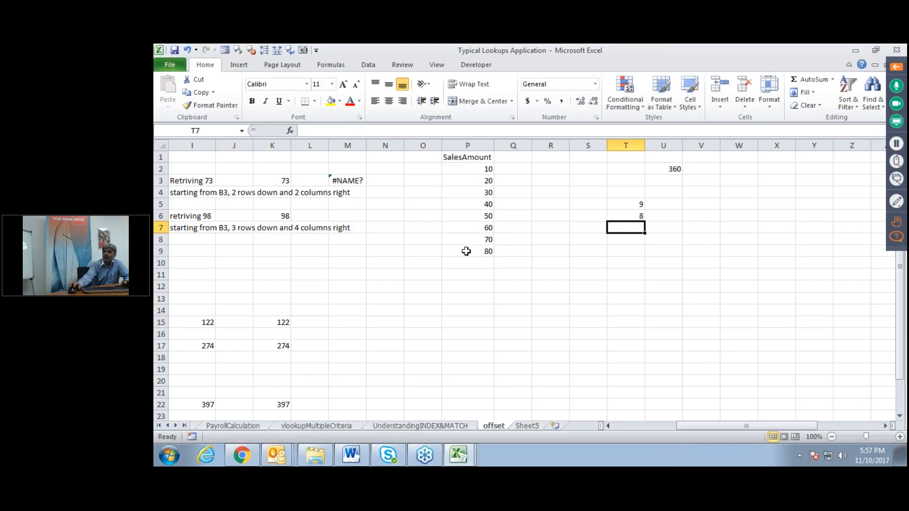
Step: Clear the COUNTA and COUNT test formulas from T5 and T6
{"action": "left_click", "coordinate": [627, 215]}
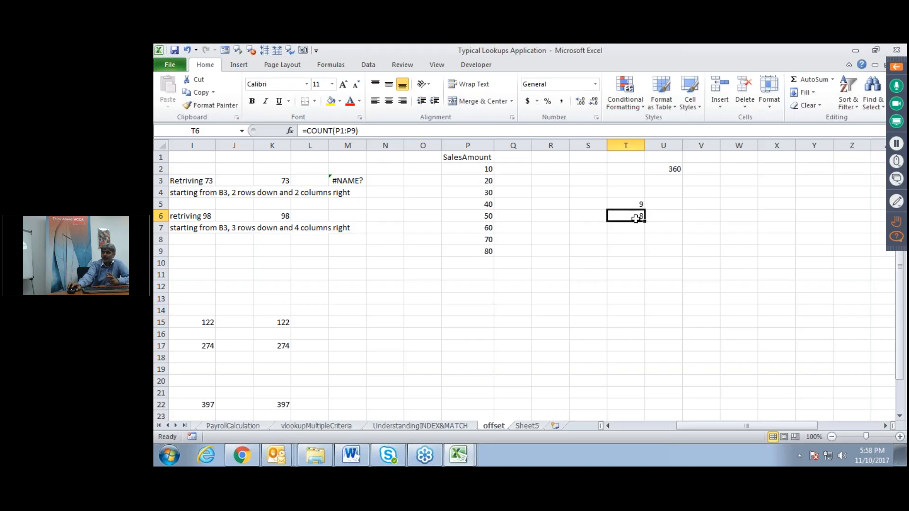
{"action": "key", "text": "Up"}
{"action": "key", "text": "Delete"}
{"action": "left_click", "coordinate": [635, 218]}
Step: Begin a SUM formula in R2 around an OFFSET anchored at $P$2 with row and column offsets of 0
{"action": "key", "text": "Left"}
{"action": "key", "text": "Left"}
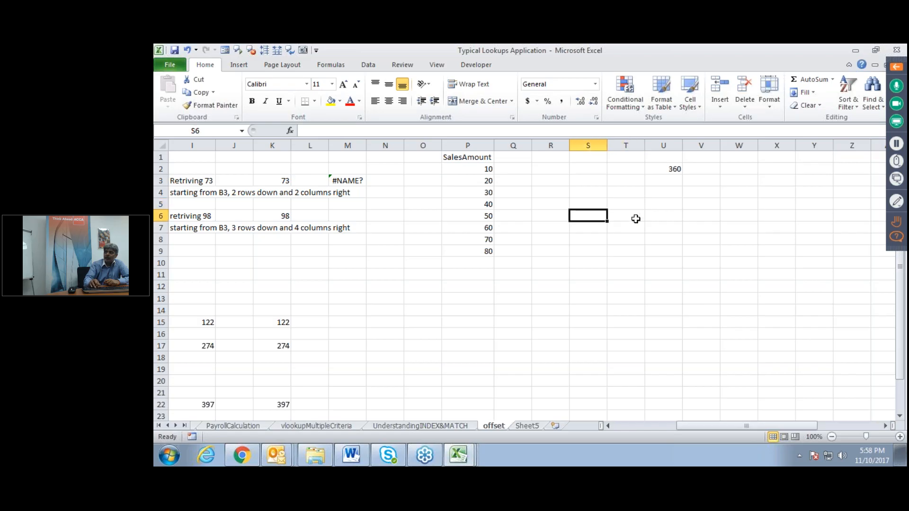
{"action": "key", "text": "Up"}
{"action": "key", "text": "Up"}
{"action": "key", "text": "Up"}
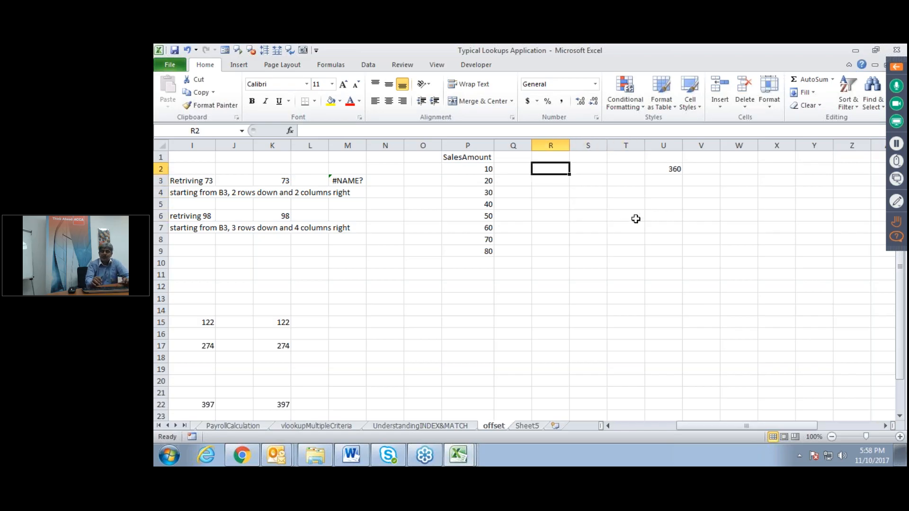
{"action": "type", "text": "=sum"}
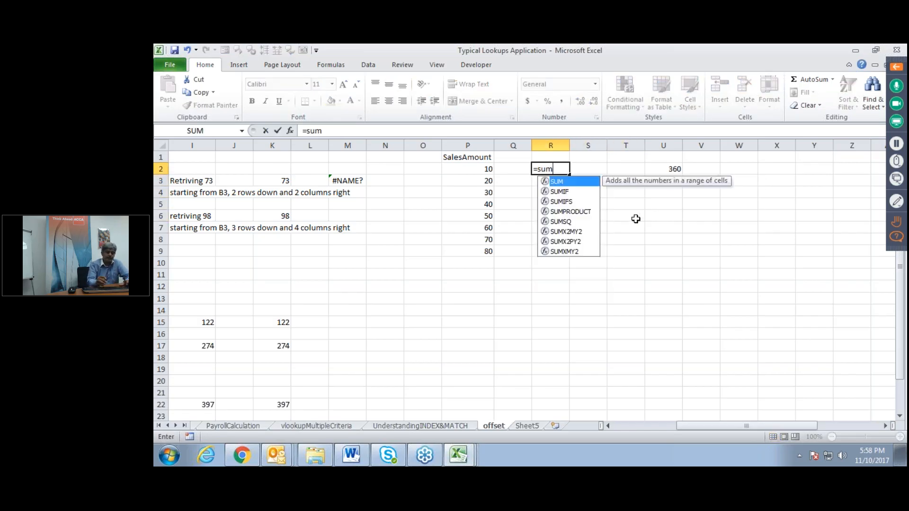
{"action": "type", "text": "(offse"}
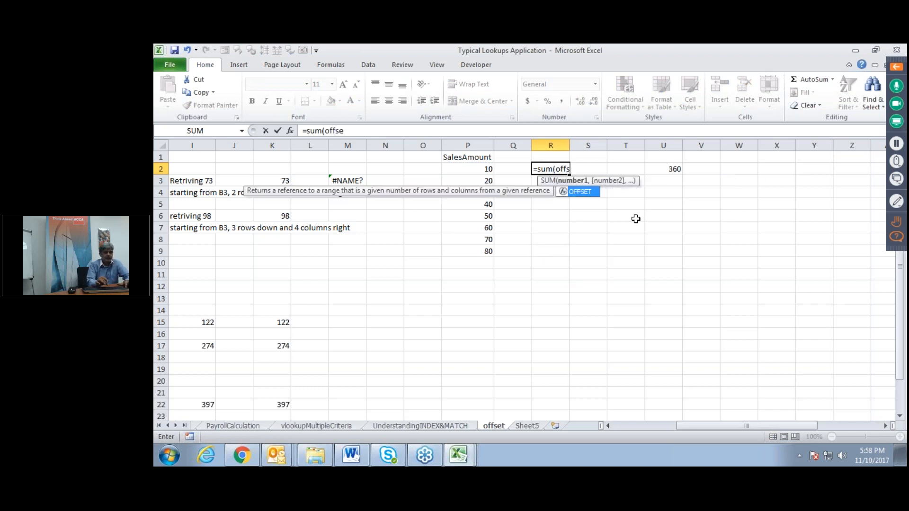
{"action": "type", "text": "t("}
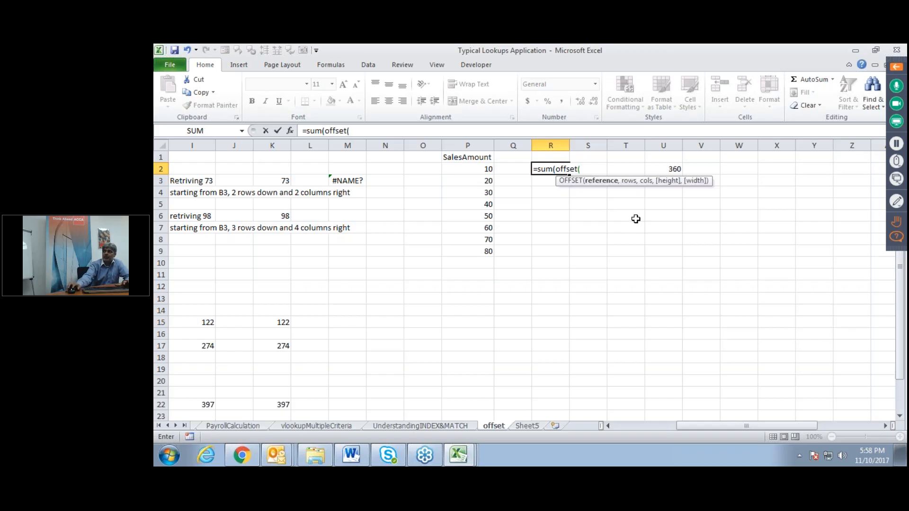
{"action": "left_click", "coordinate": [475, 169]}
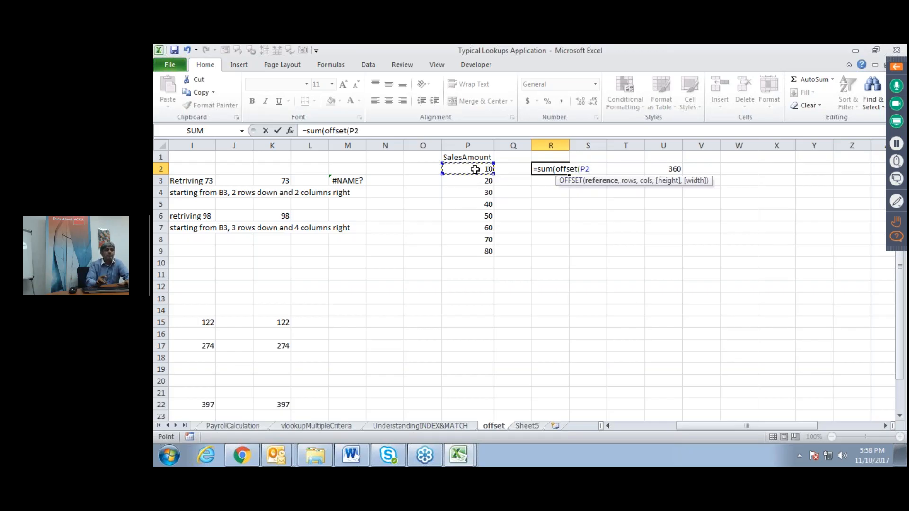
{"action": "key", "text": "F4"}
{"action": "type", "text": ",0,0,"}
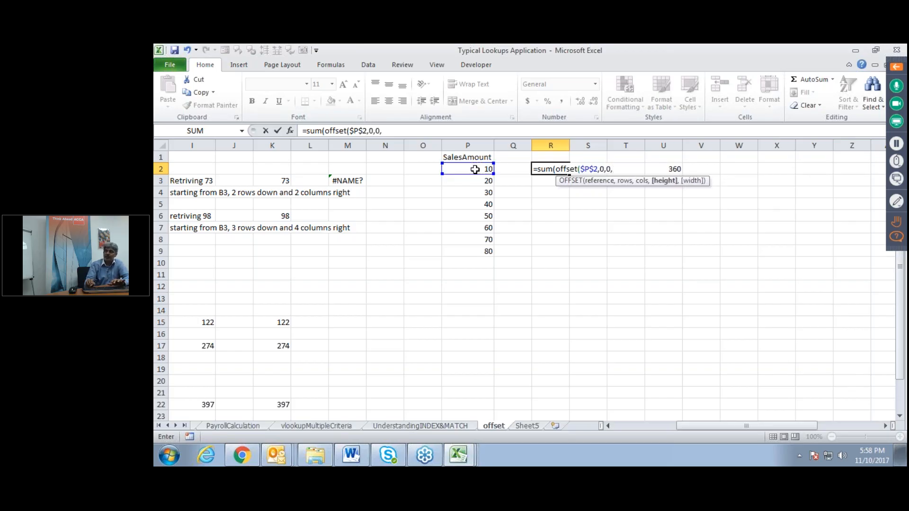
Step: Complete the OFFSET formula in R2 with COUNT(P:P) as the height and 1 as the width
{"action": "type", "text": "co"}
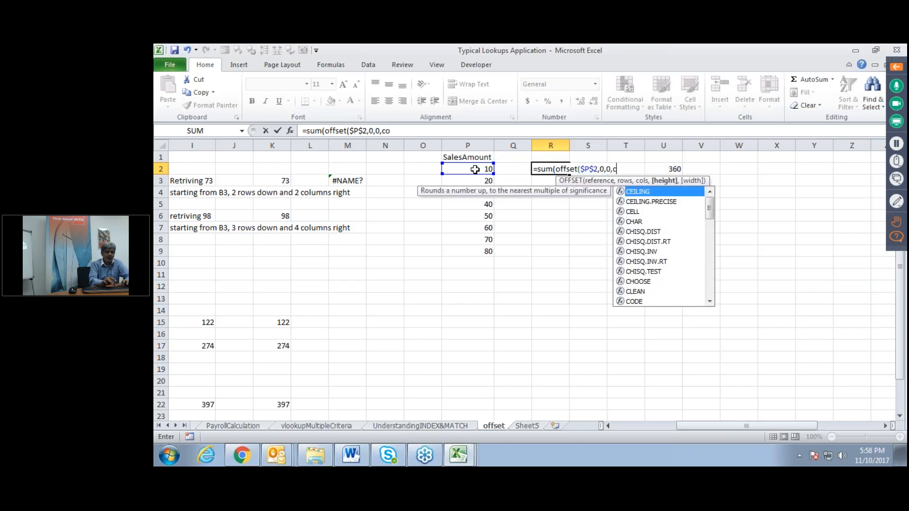
{"action": "type", "text": "unt("}
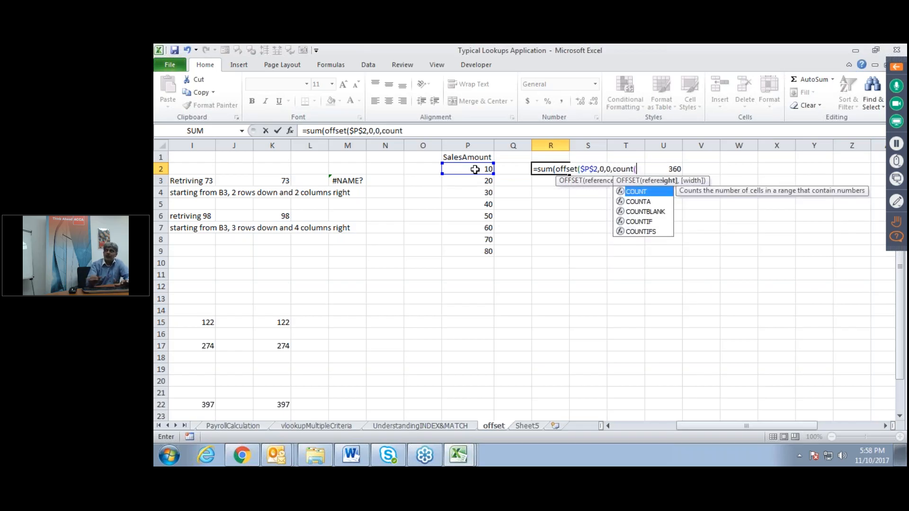
{"action": "left_click", "coordinate": [475, 143]}
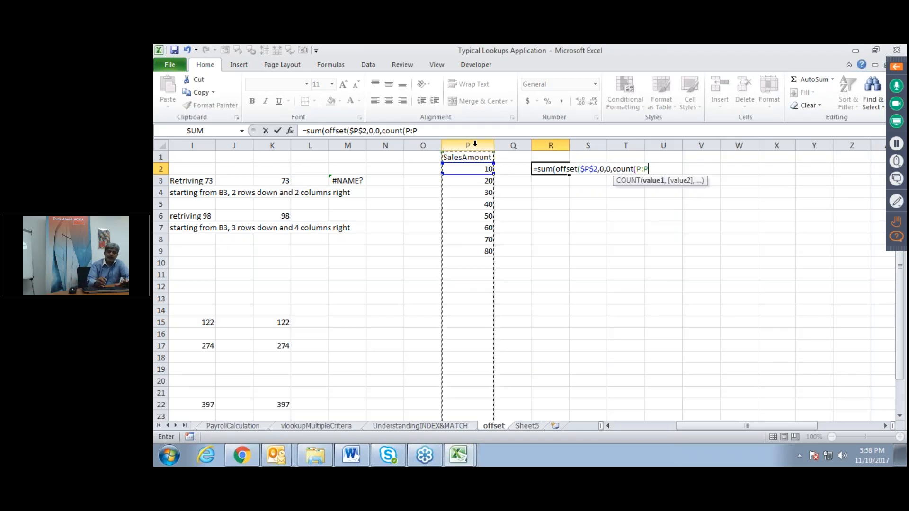
{"action": "type", "text": ")"}
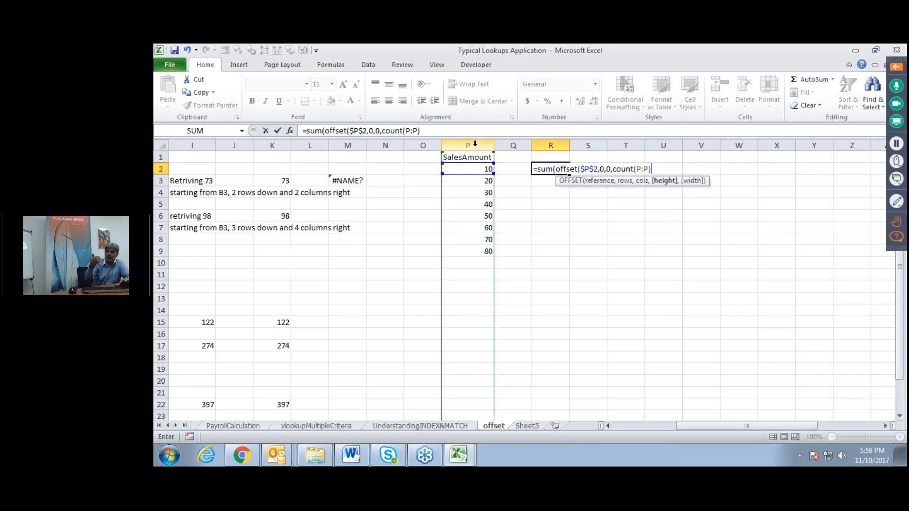
{"action": "type", "text": ","}
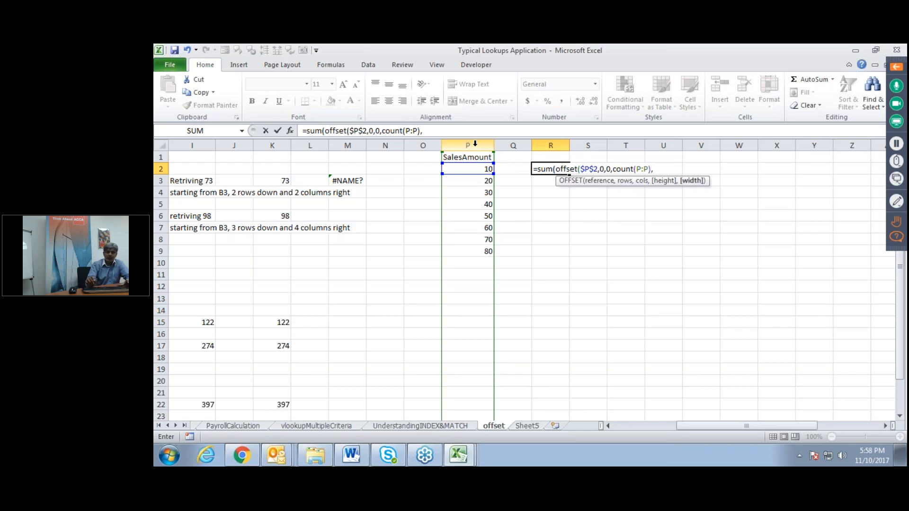
{"action": "type", "text": "1)"}
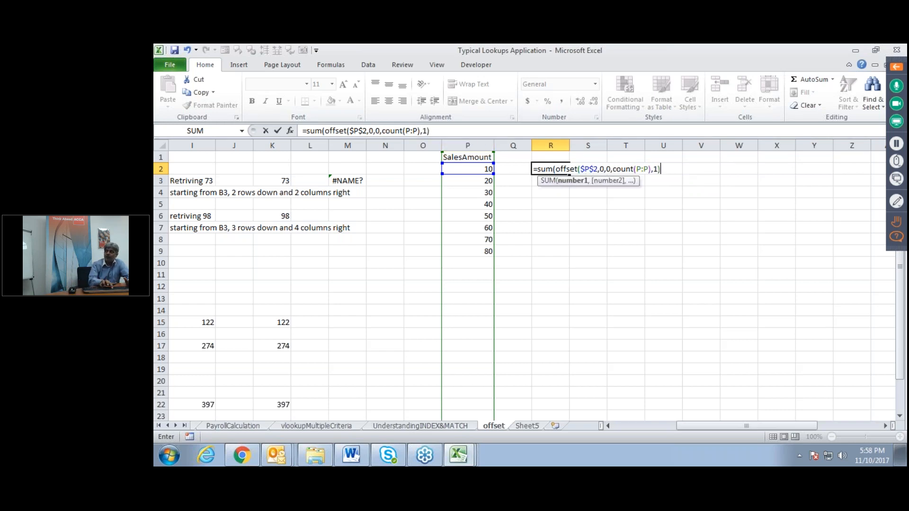
{"action": "type", "text": ")"}
{"action": "key", "text": "Return"}
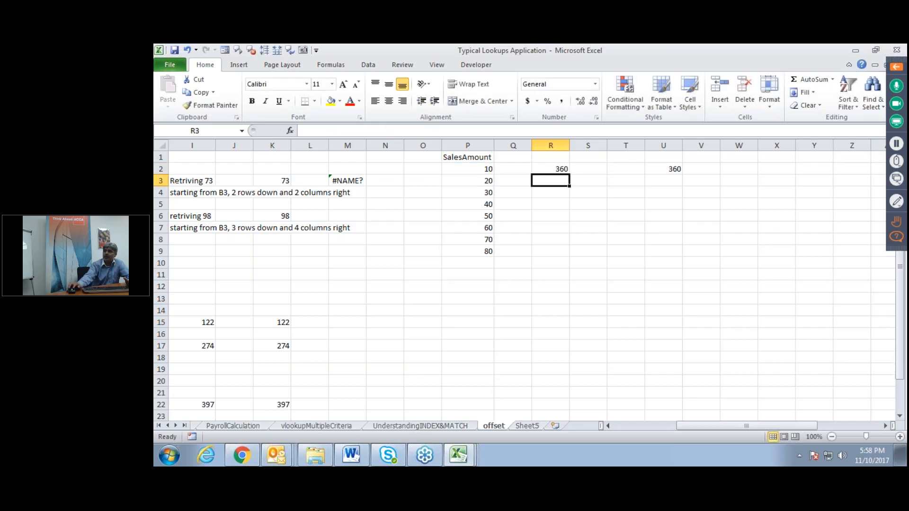
Step: Add the sales amounts 90, 90 and 1 in P10 to P12 to test the dynamic total
{"action": "left_click", "coordinate": [548, 169]}
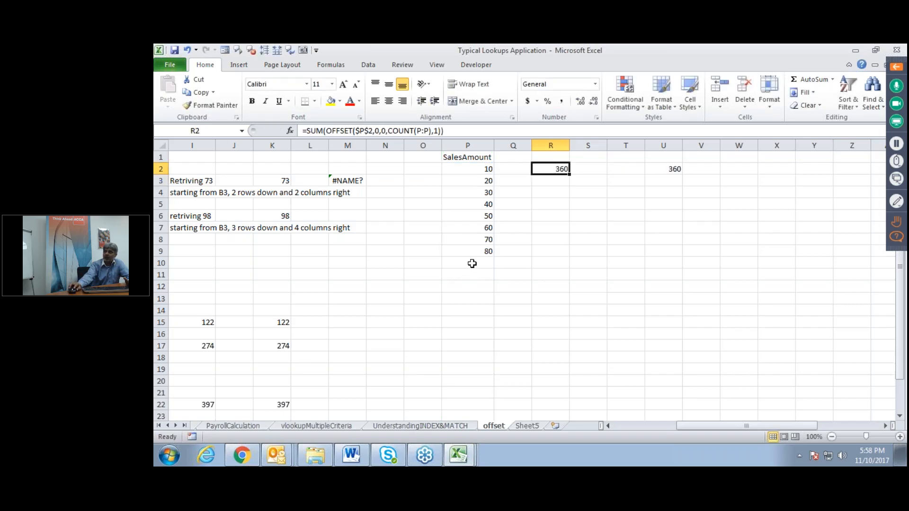
{"action": "left_click", "coordinate": [472, 264]}
{"action": "type", "text": "90"}
{"action": "key", "text": "Return"}
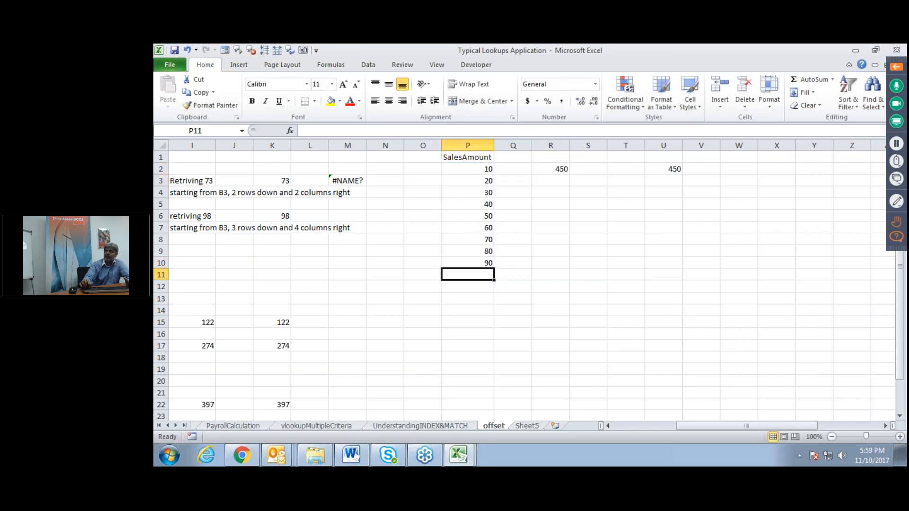
{"action": "type", "text": "90"}
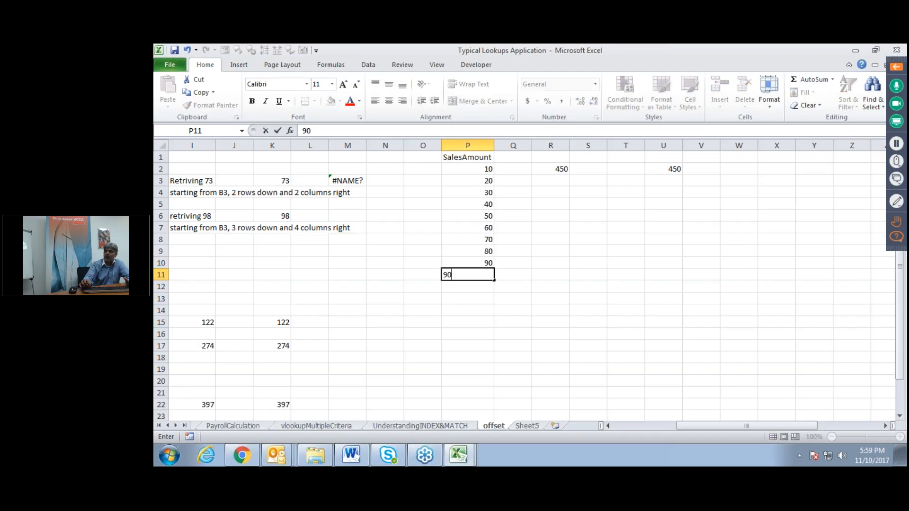
{"action": "key", "text": "Return"}
{"action": "type", "text": "1"}
{"action": "key", "text": "Return"}
{"action": "key", "text": "Up"}
{"action": "key", "text": "Up"}
{"action": "key", "text": "Up"}
{"action": "key", "text": "Up"}
{"action": "key", "text": "Up"}
{"action": "key", "text": "Up"}
{"action": "key", "text": "Up"}
{"action": "key", "text": "Up"}
{"action": "key", "text": "Up"}
{"action": "key", "text": "Up"}
{"action": "key", "text": "Up"}
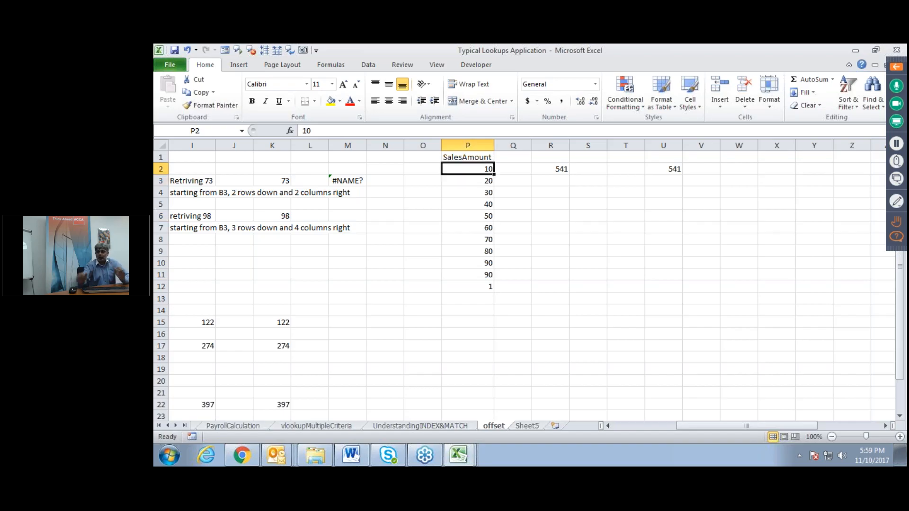
Step: Copy the OFFSET($P$2,0,0,COUNT(P:P),1) part of the formula in R2, leaving the cell's formula as it is
{"action": "left_click", "coordinate": [557, 169]}
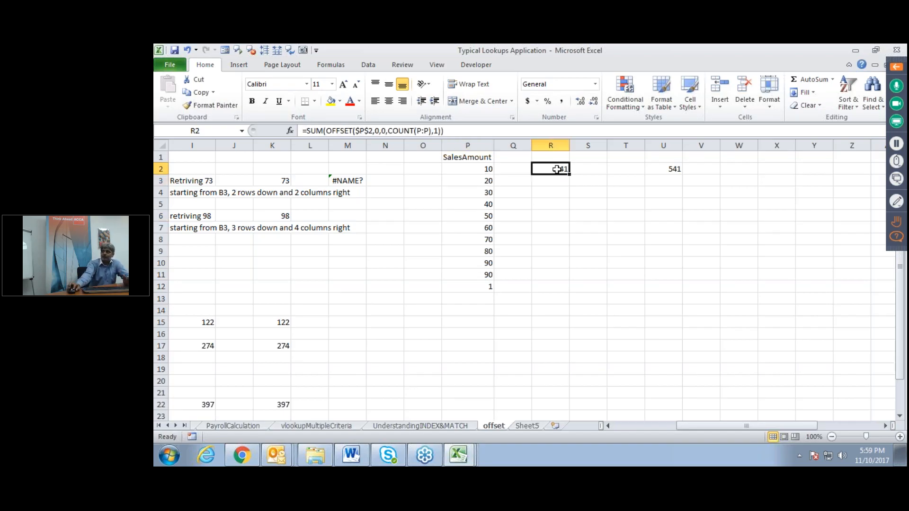
{"action": "double_click", "coordinate": [556, 168]}
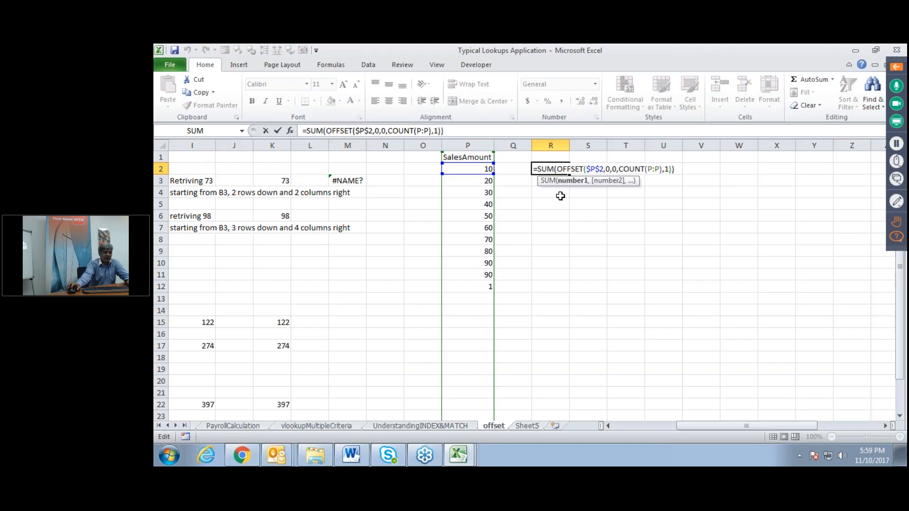
{"action": "left_click_drag", "start_coordinate": [557, 169], "coordinate": [671, 169]}
{"action": "key", "text": "ctrl+c"}
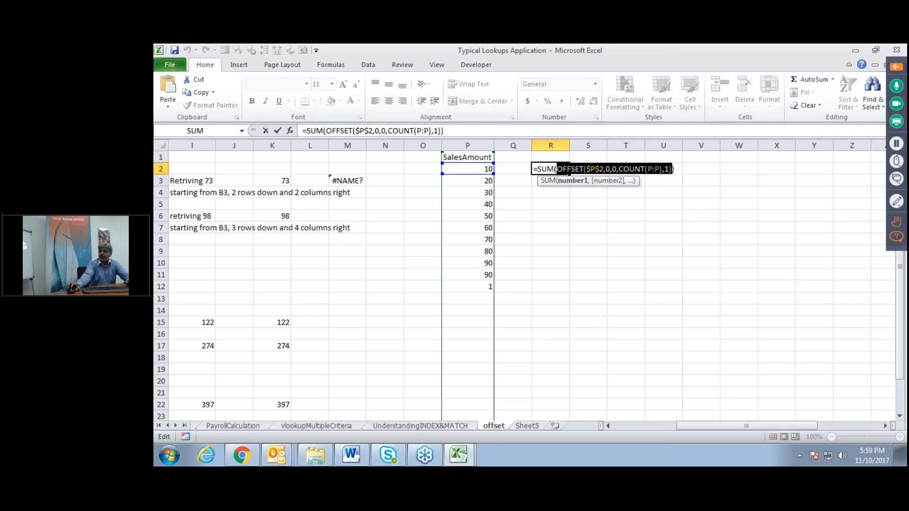
{"action": "key", "text": "Escape"}
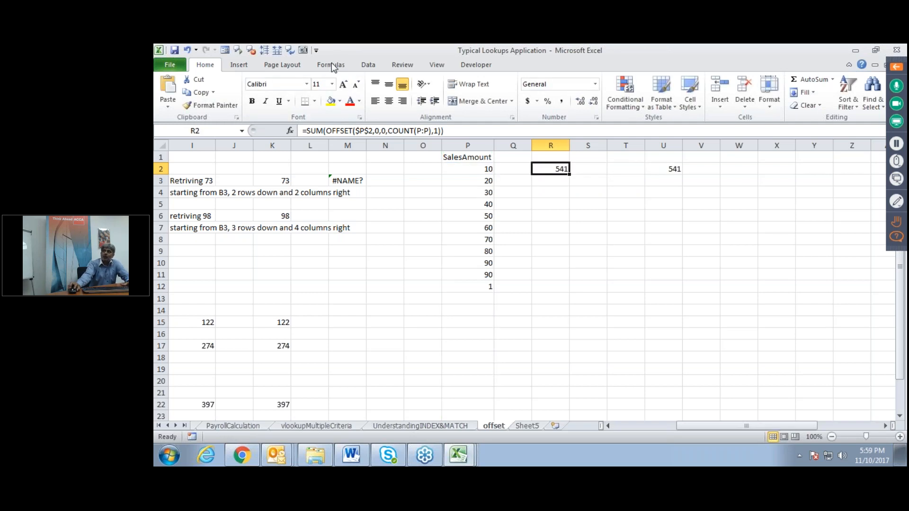
Step: Start a new defined name called TotalSales with Workbook scope
{"action": "left_click", "coordinate": [331, 63]}
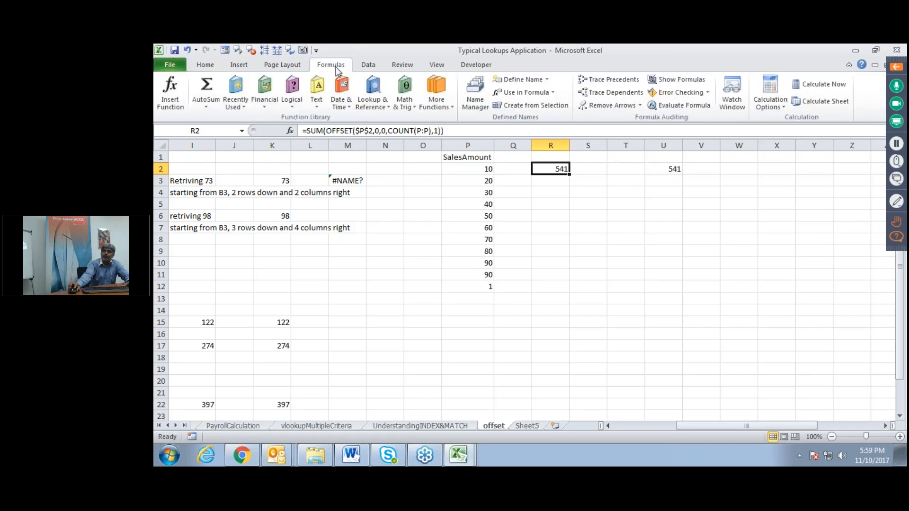
{"action": "left_click", "coordinate": [472, 100]}
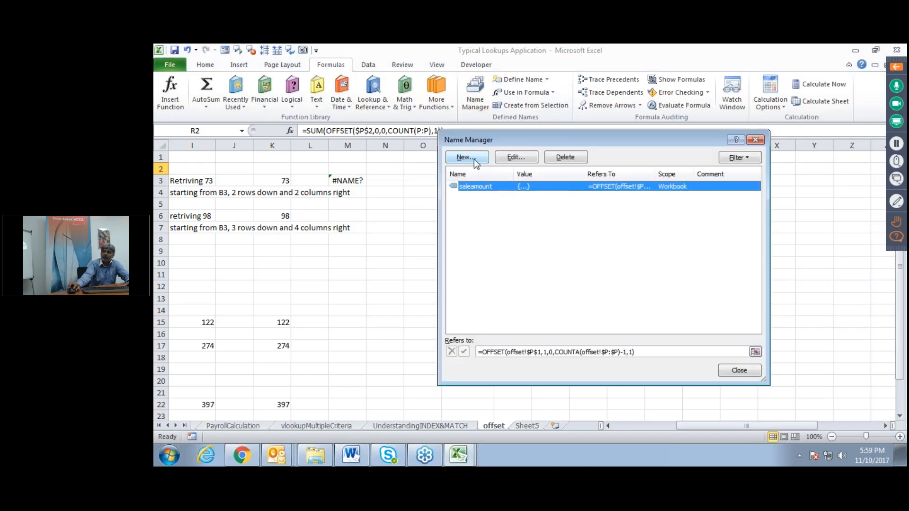
{"action": "left_click", "coordinate": [474, 160]}
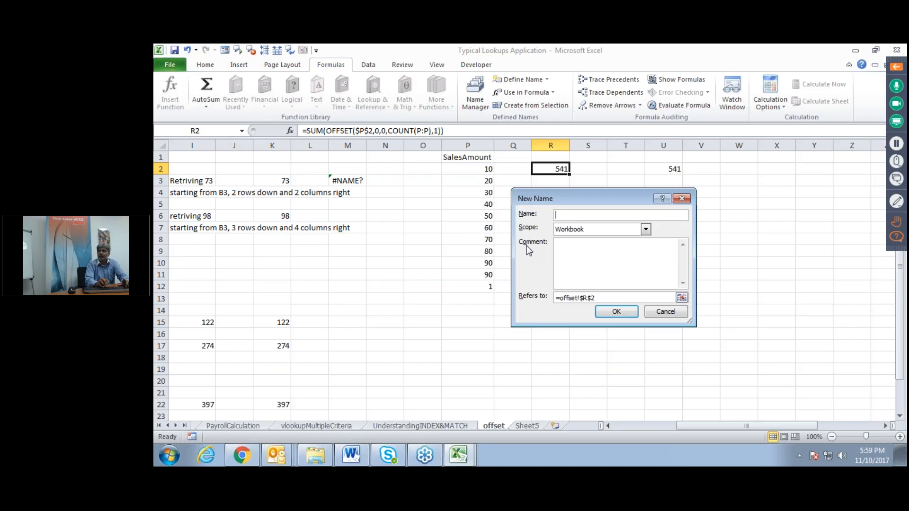
{"action": "type", "text": "S"}
{"action": "key", "text": "BackSpace"}
{"action": "type", "text": "Tot"}
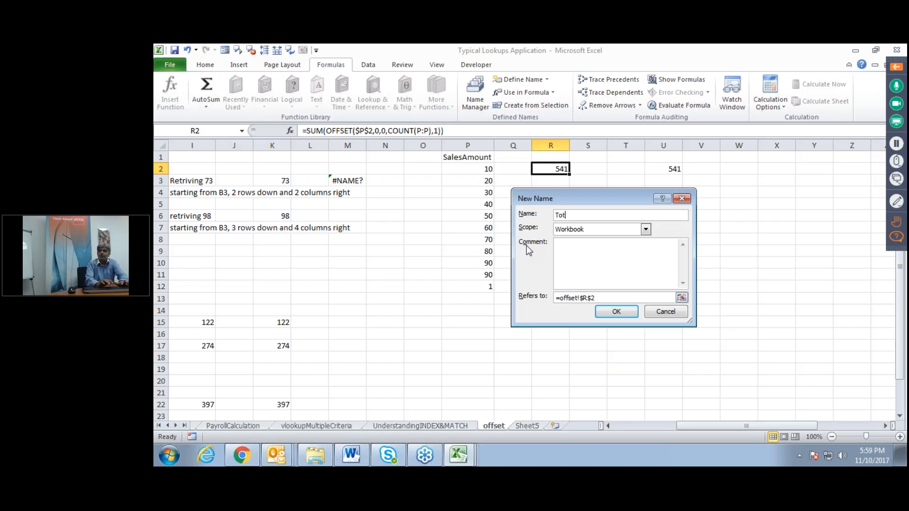
{"action": "type", "text": "alSales"}
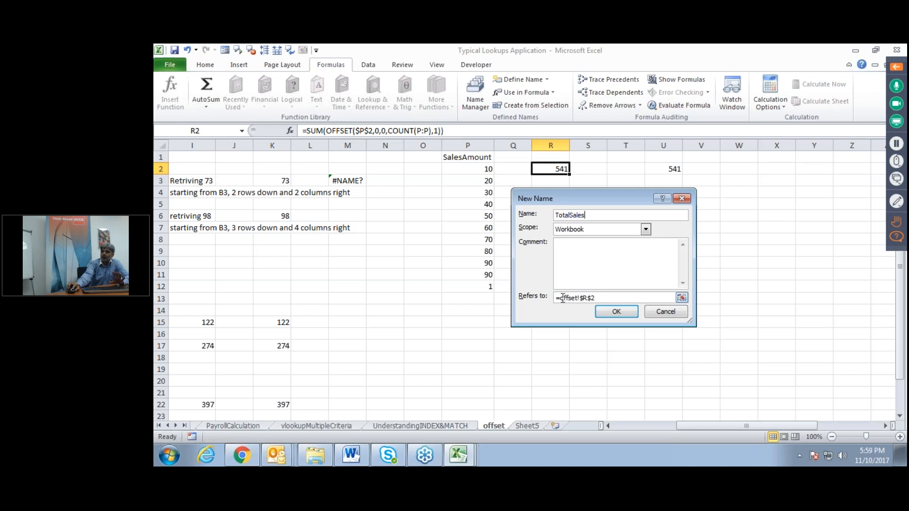
Step: Make the TotalSales name refer to =OFFSET($P$2,0,0,COUNT(P:P),1) and save it
{"action": "left_click_drag", "start_coordinate": [561, 297], "coordinate": [611, 295]}
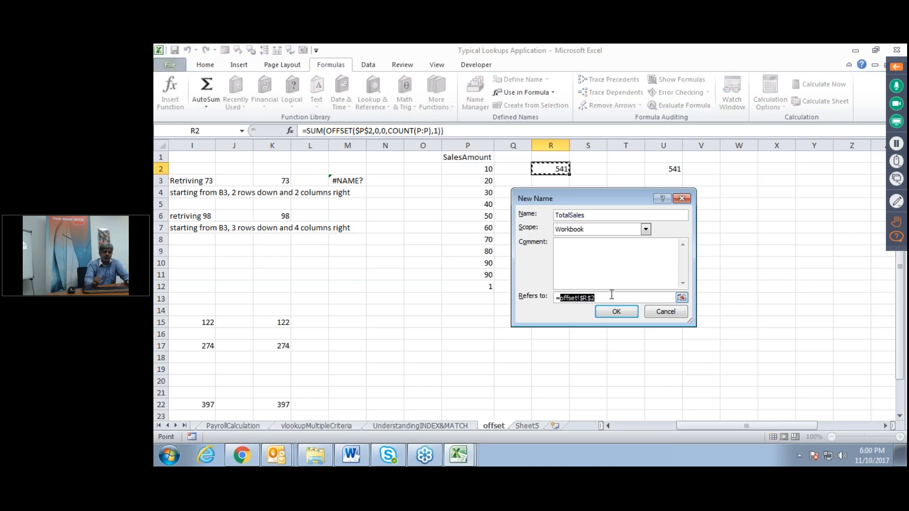
{"action": "key", "text": "ctrl+v"}
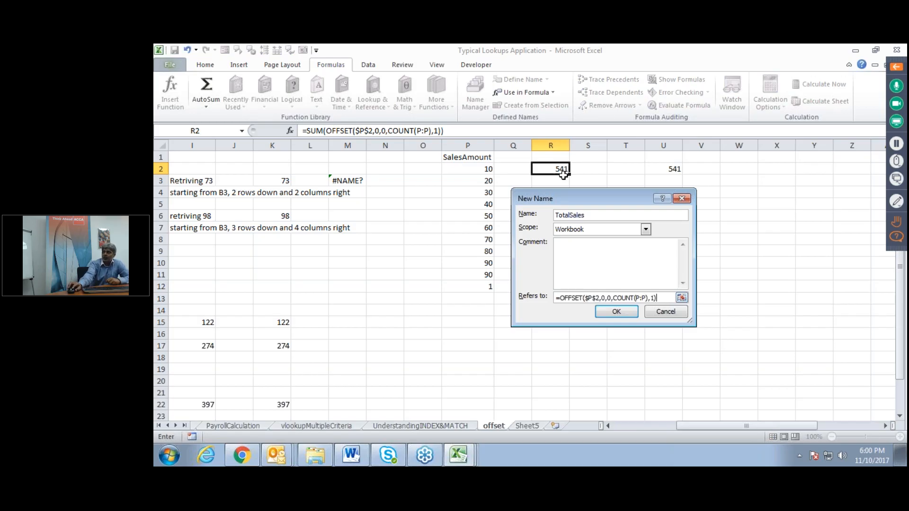
{"action": "left_click", "coordinate": [615, 312]}
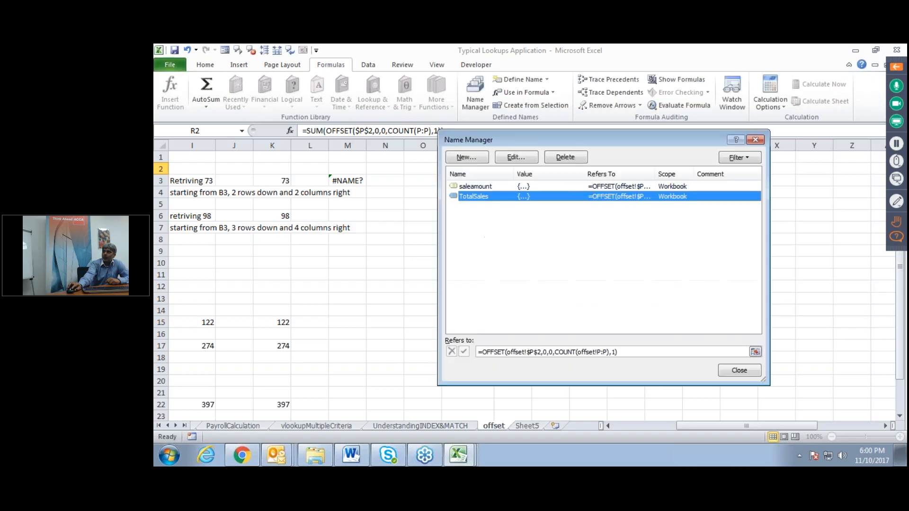
{"action": "left_click", "coordinate": [726, 372]}
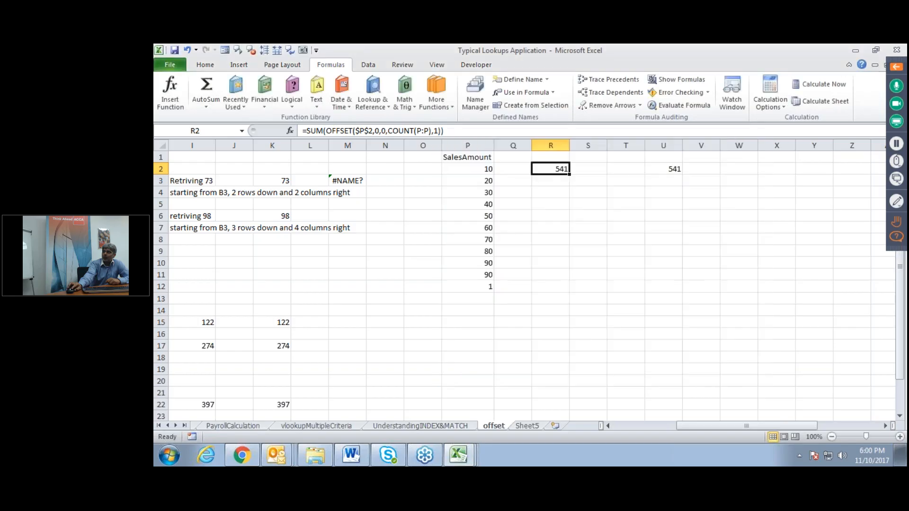
Step: Enter the formula =SUM(TotalSales) in R4 so that it totals the sales through the defined name
{"action": "left_click", "coordinate": [561, 193]}
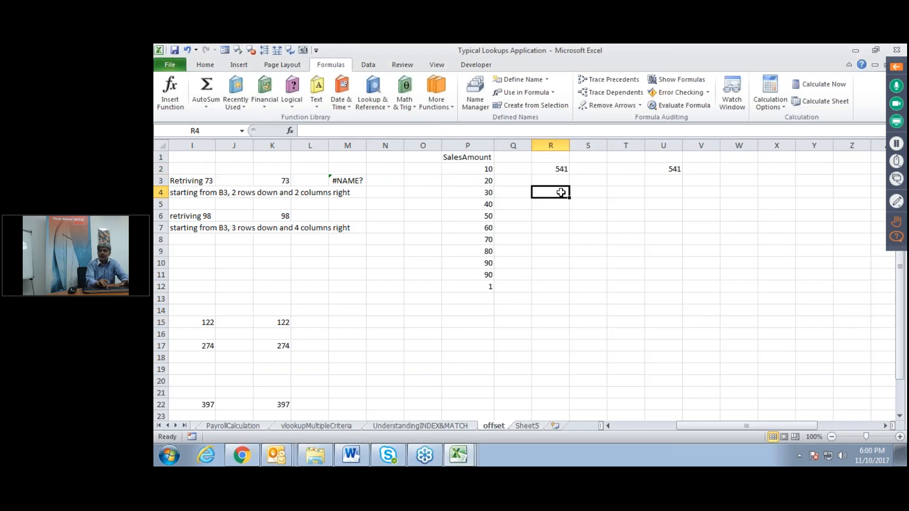
{"action": "type", "text": "=sum"}
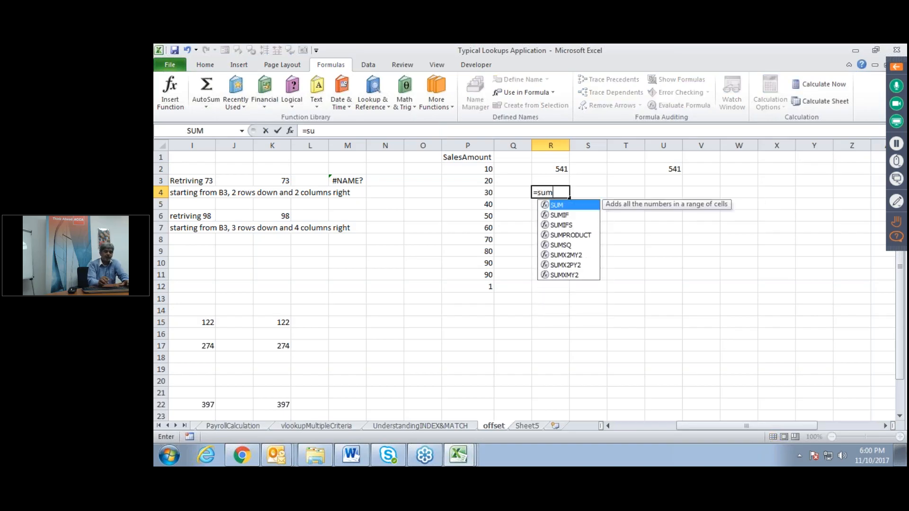
{"action": "type", "text": "("}
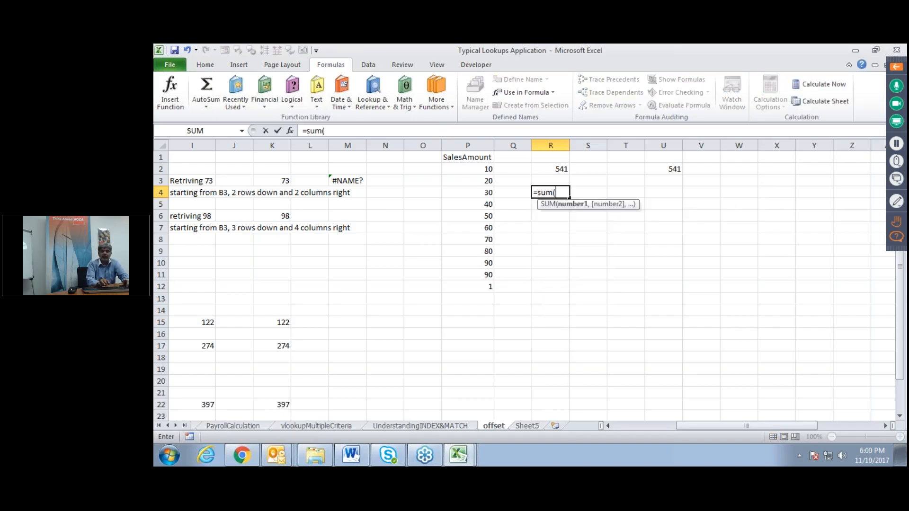
{"action": "type", "text": "s"}
{"action": "key", "text": "BackSpace"}
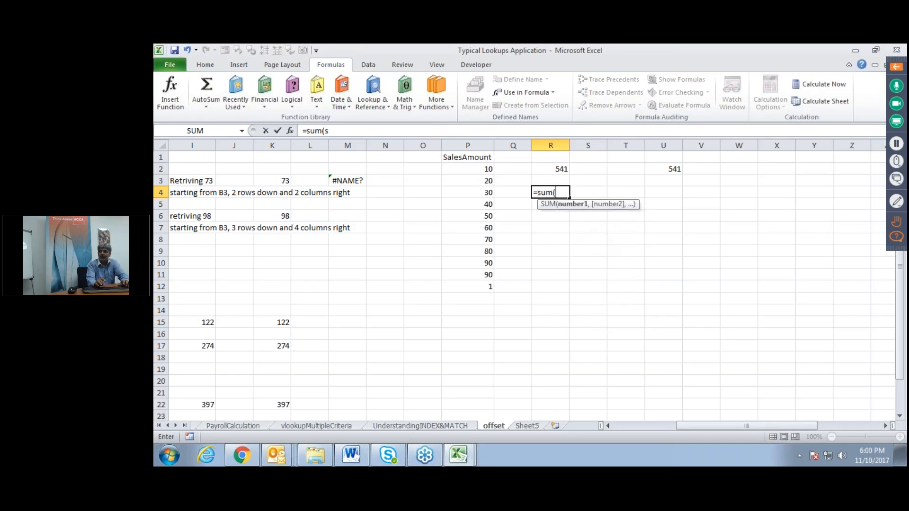
{"action": "type", "text": "tot"}
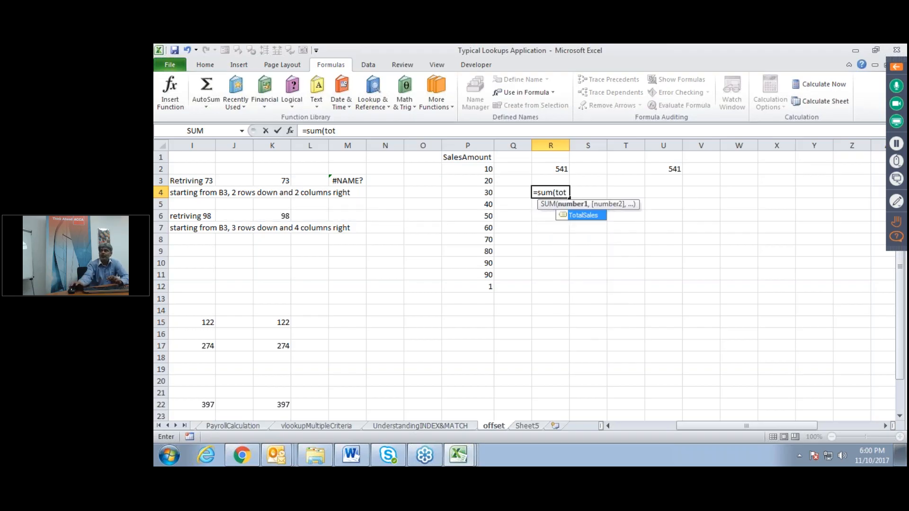
{"action": "double_click", "coordinate": [579, 215]}
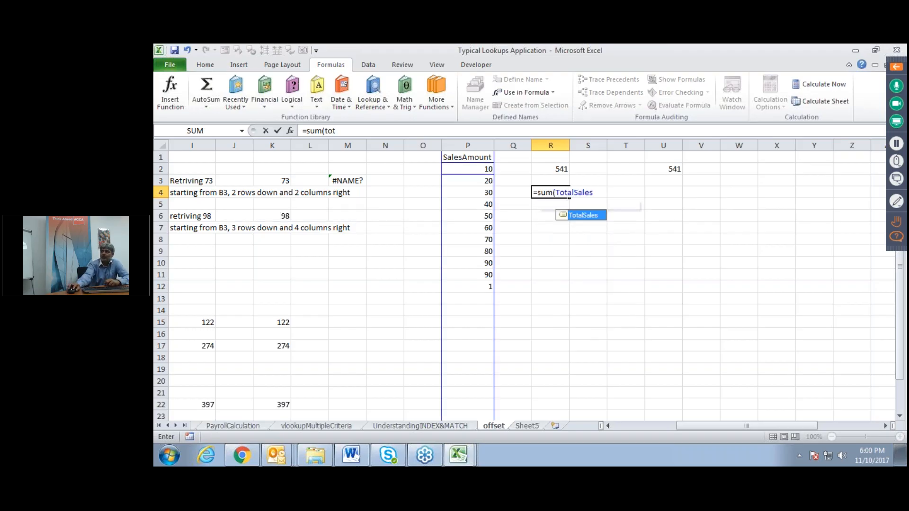
{"action": "key", "text": "Return"}
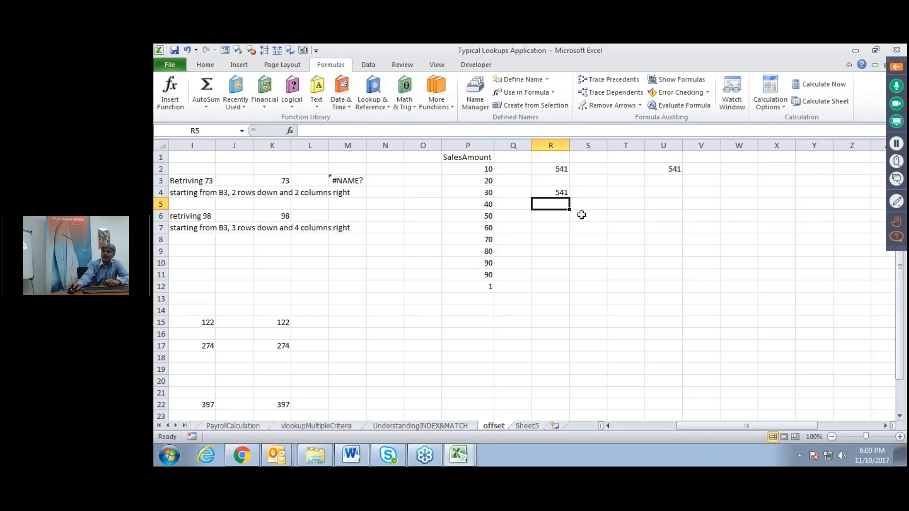
Step: Compare the named-range formula in R4 with the full SUM and OFFSET formula in R2, leaving both formulas as they are
{"action": "double_click", "coordinate": [554, 192]}
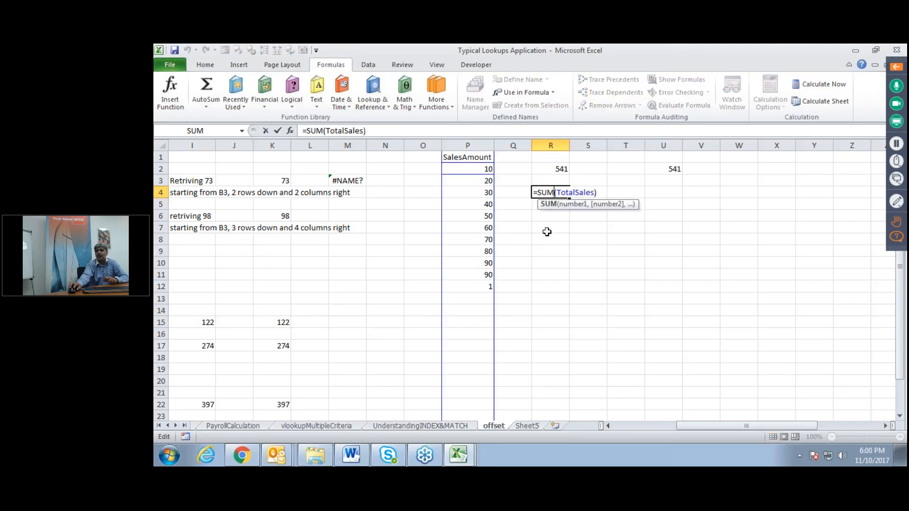
{"action": "left_click", "coordinate": [556, 168]}
{"action": "double_click", "coordinate": [556, 168]}
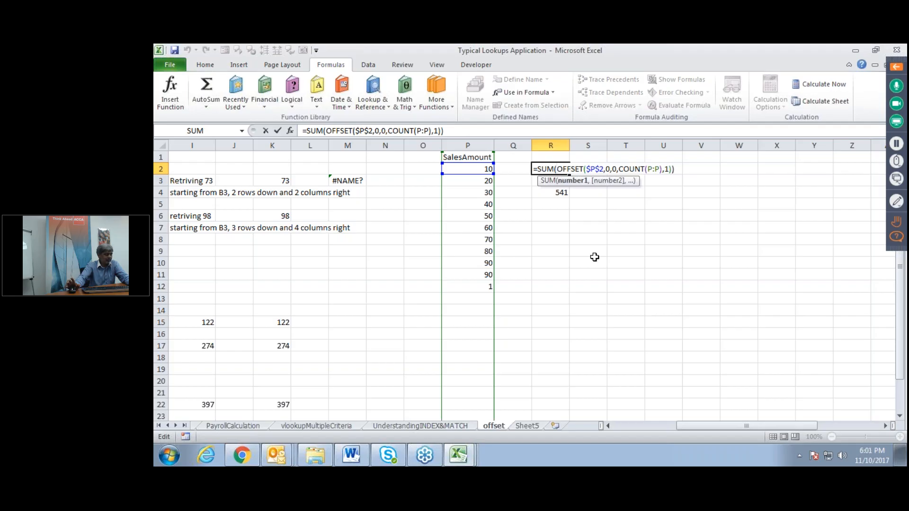
{"action": "key", "text": "ctrl+Return"}
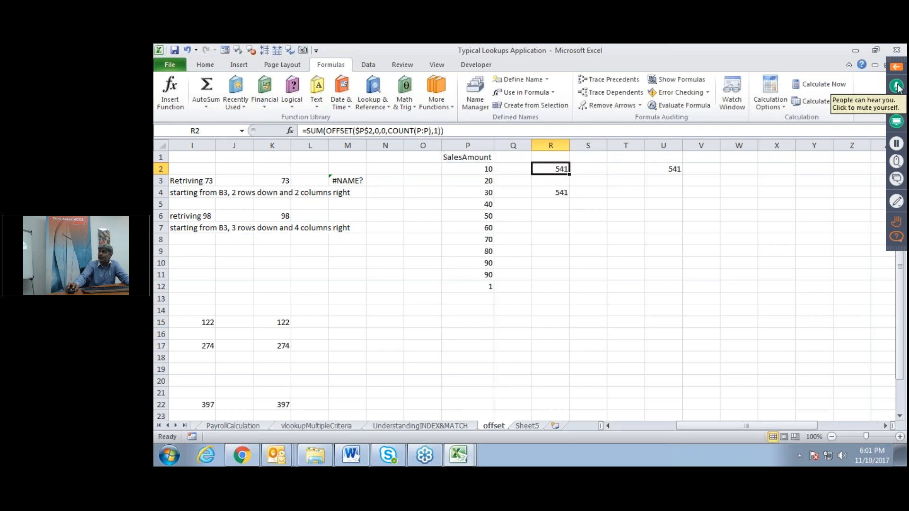
Step: Read through the attendees' questions in the webinar's question list, including the earlier ones, and put the list away
{"action": "left_click", "coordinate": [896, 227]}
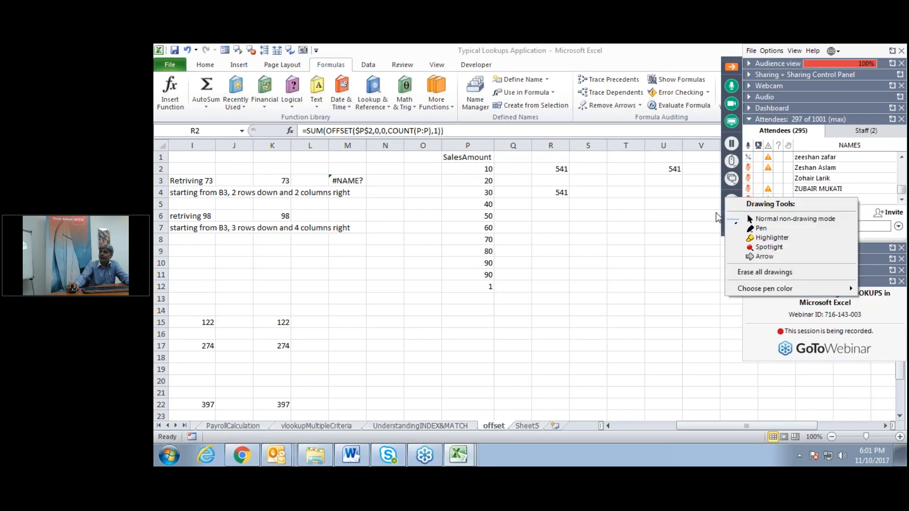
{"action": "left_click", "coordinate": [682, 222]}
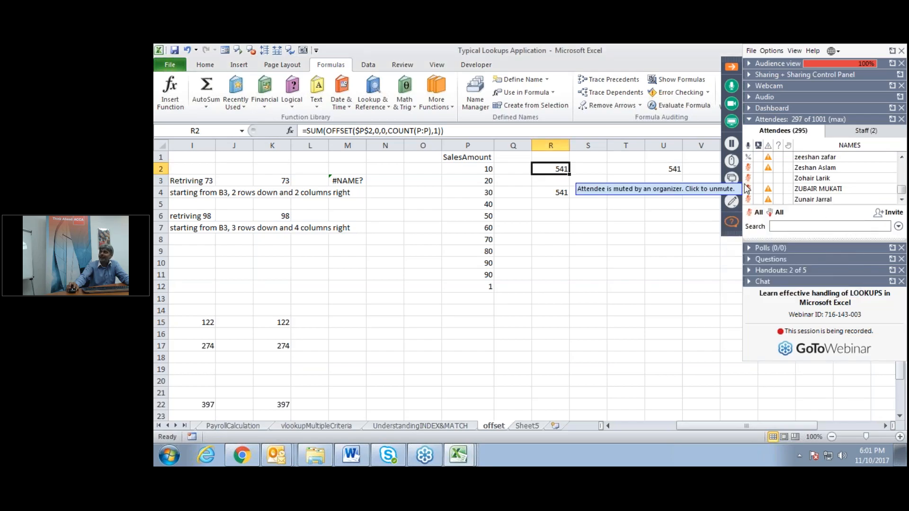
{"action": "left_click", "coordinate": [730, 224]}
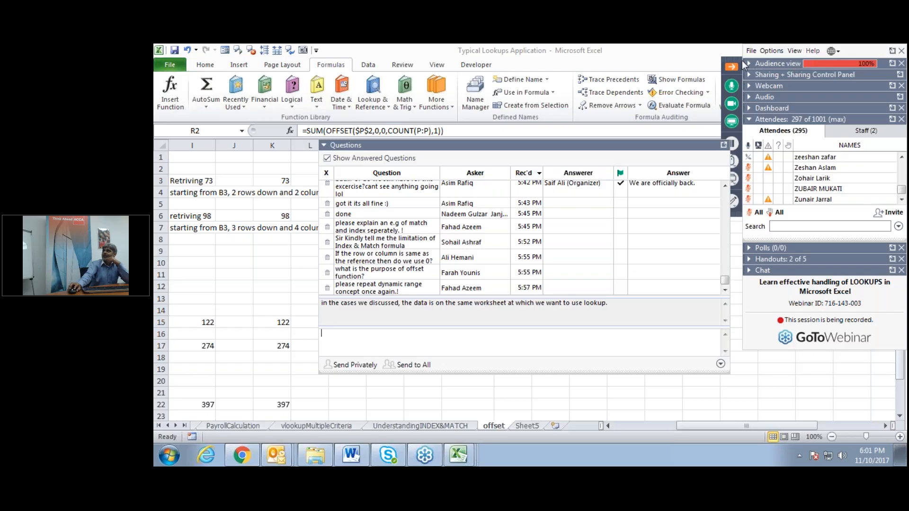
{"action": "left_click", "coordinate": [730, 68]}
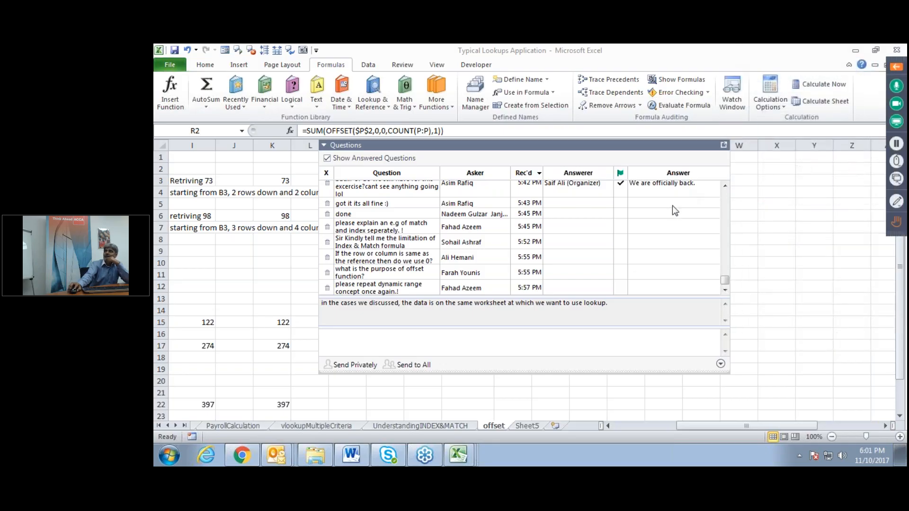
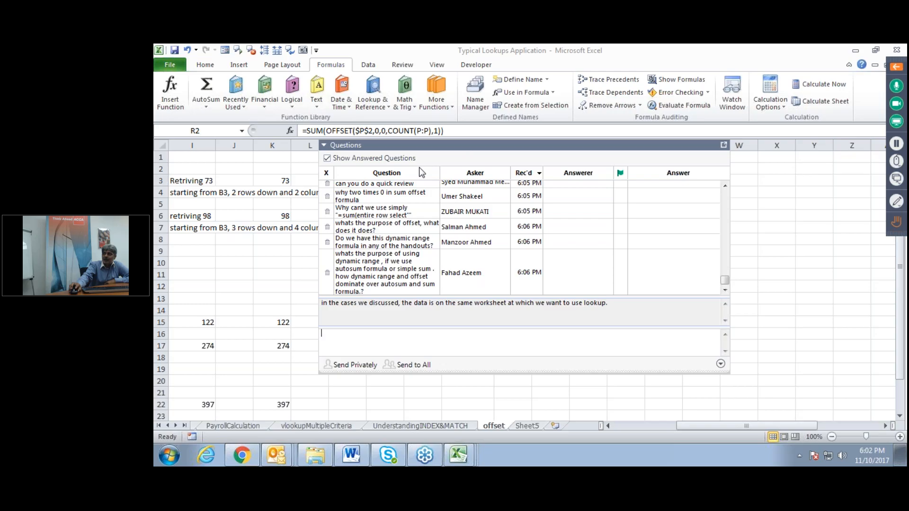
{"action": "left_click_drag", "start_coordinate": [404, 159], "coordinate": [364, 185]}
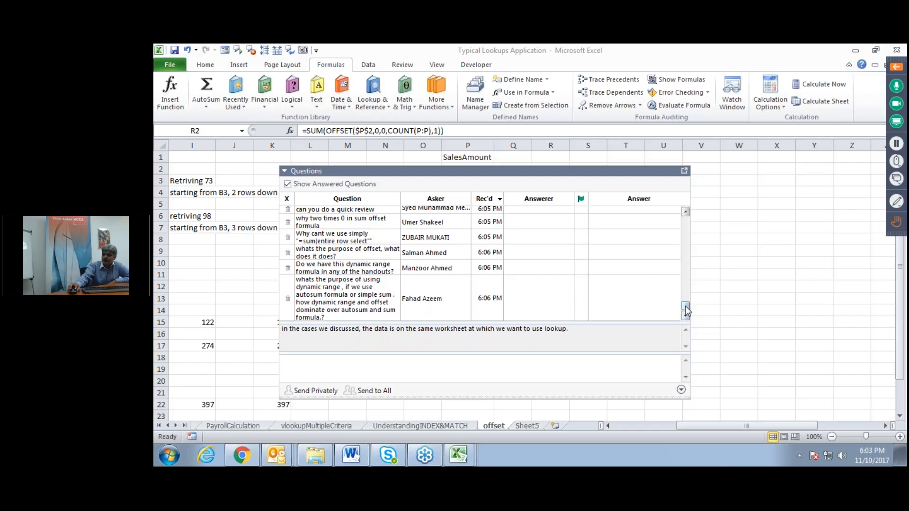
{"action": "left_click_drag", "start_coordinate": [686, 309], "coordinate": [685, 293]}
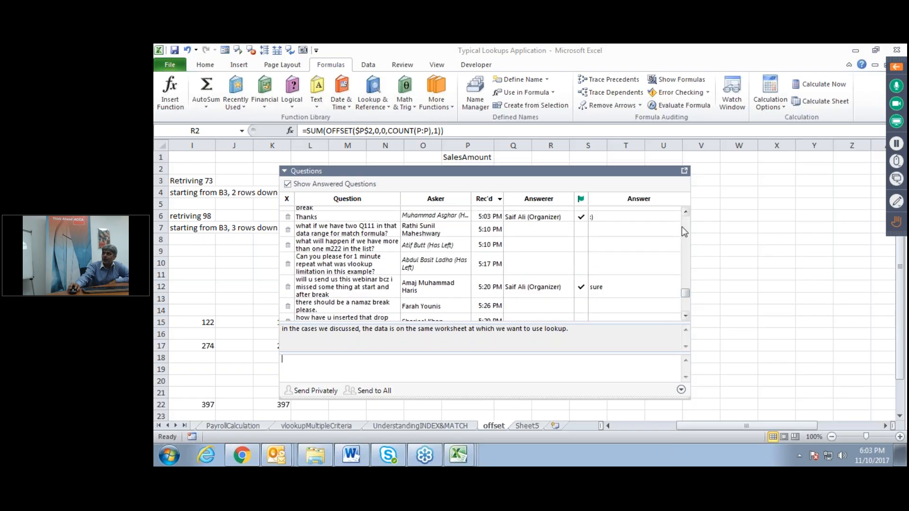
{"action": "left_click", "coordinate": [685, 171]}
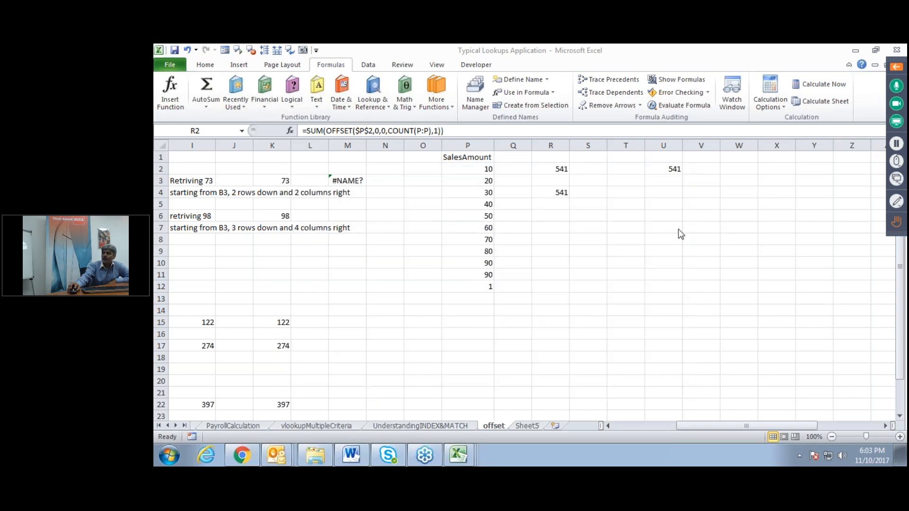
Step: Inspect the two zero arguments of OFFSET in the R2 formula without changing the formula
{"action": "left_click", "coordinate": [552, 171]}
{"action": "double_click", "coordinate": [547, 169]}
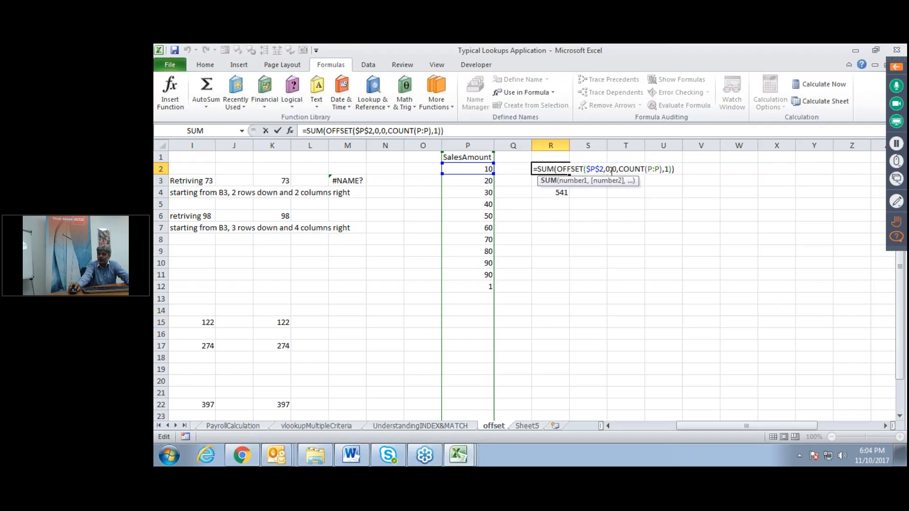
{"action": "key", "text": "ctrl+Return"}
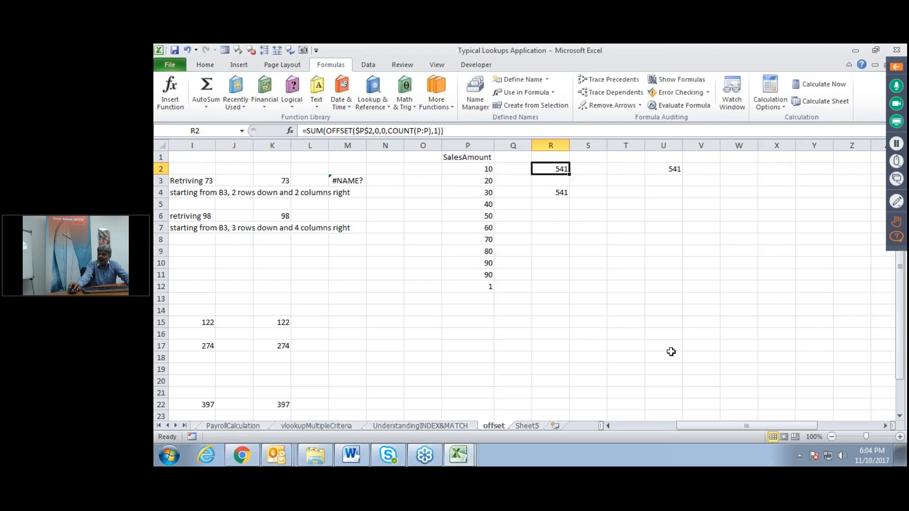
Step: Enter =OFFSET(B3,2,2) in D9 to retrieve the value two rows down and two columns right of B3
{"action": "left_click_drag", "start_coordinate": [737, 427], "coordinate": [672, 425]}
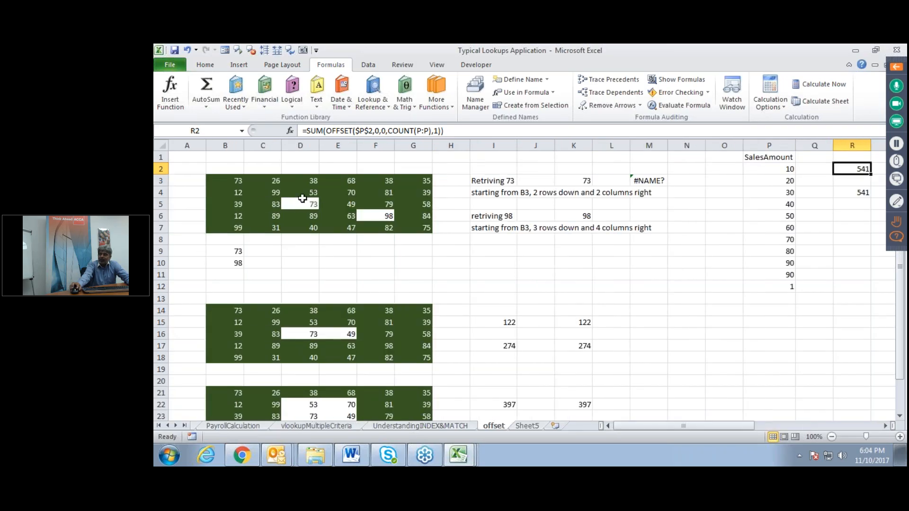
{"action": "left_click", "coordinate": [300, 204]}
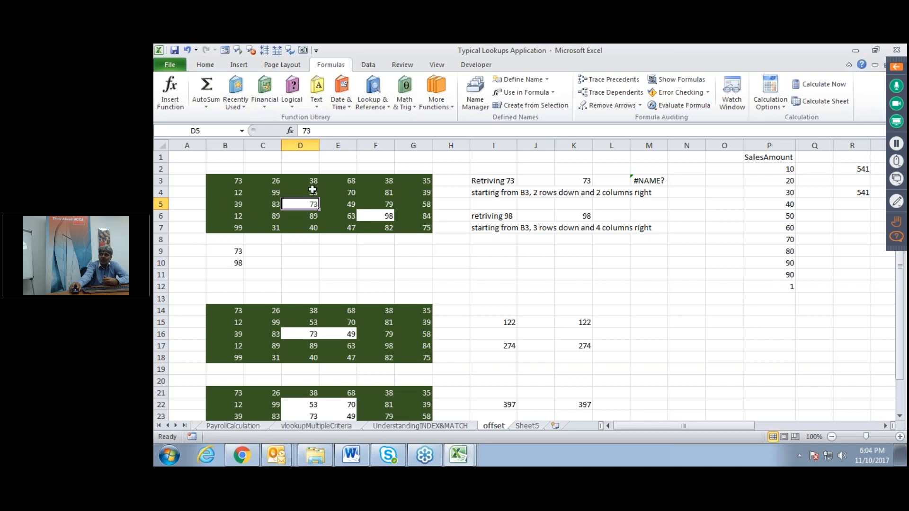
{"action": "left_click", "coordinate": [222, 181]}
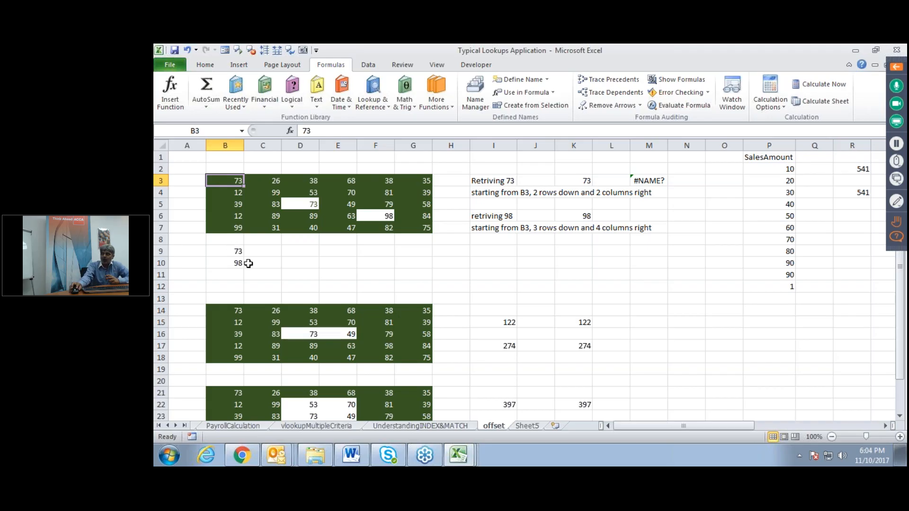
{"action": "left_click", "coordinate": [300, 255]}
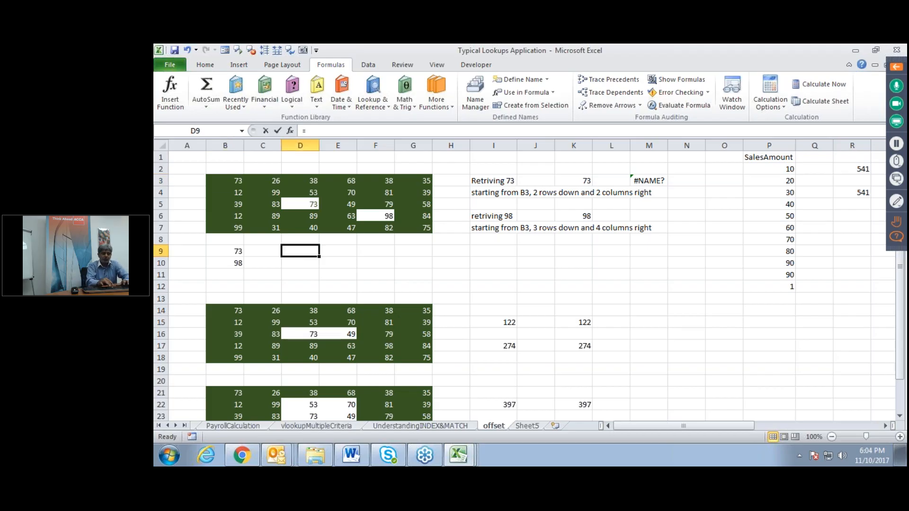
{"action": "type", "text": "=offset("}
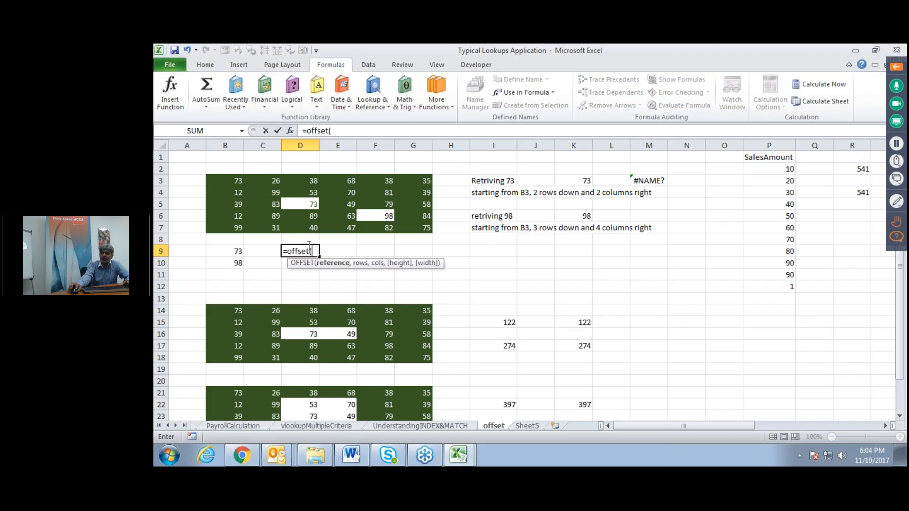
{"action": "left_click", "coordinate": [231, 182]}
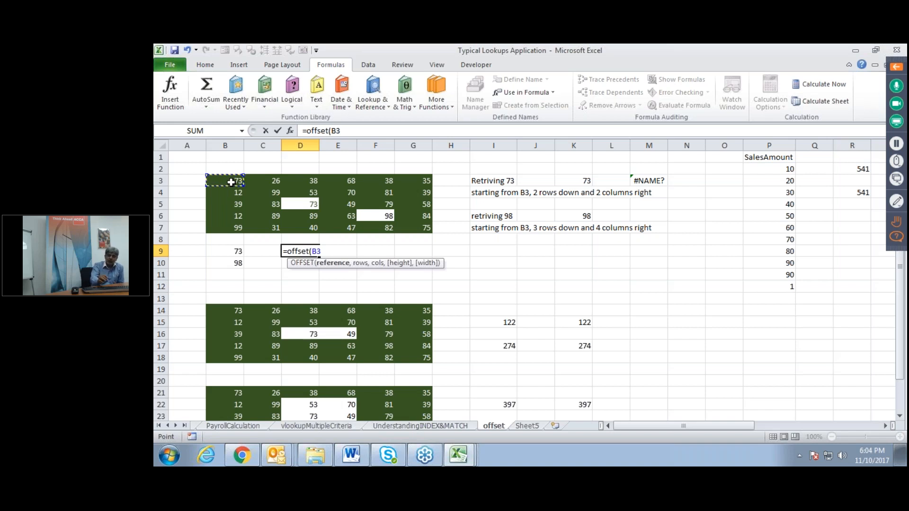
{"action": "type", "text": ","}
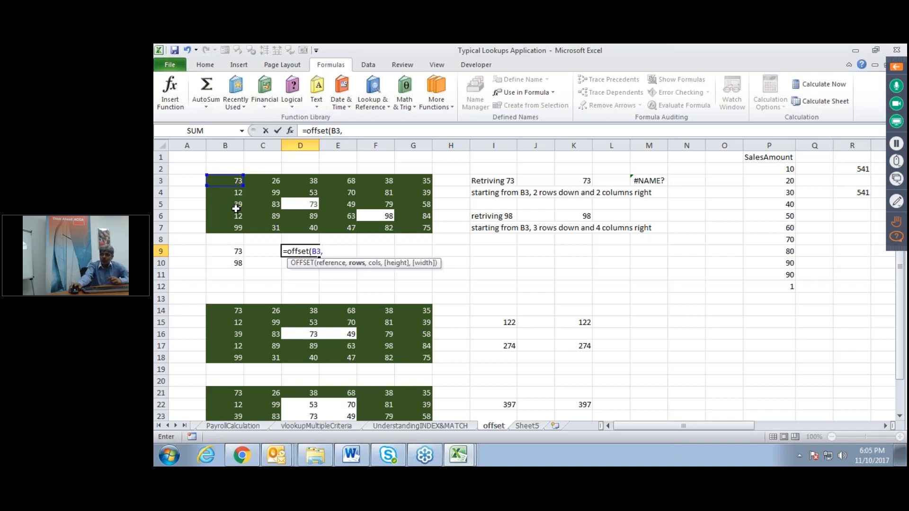
{"action": "type", "text": "2,"}
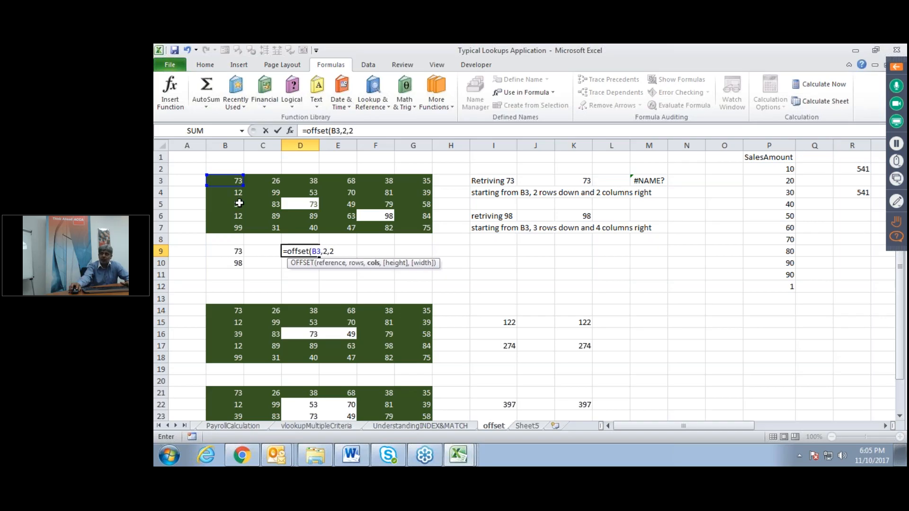
{"action": "type", "text": "2)"}
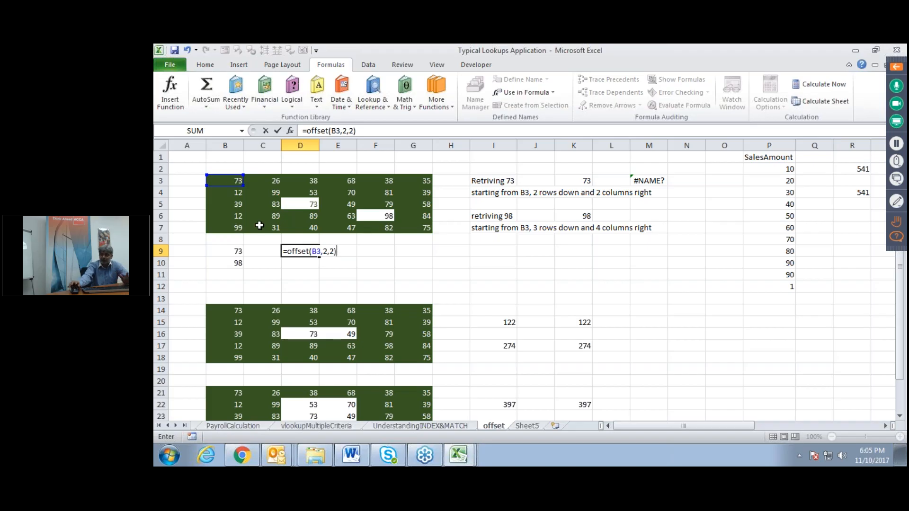
{"action": "key", "text": "Return"}
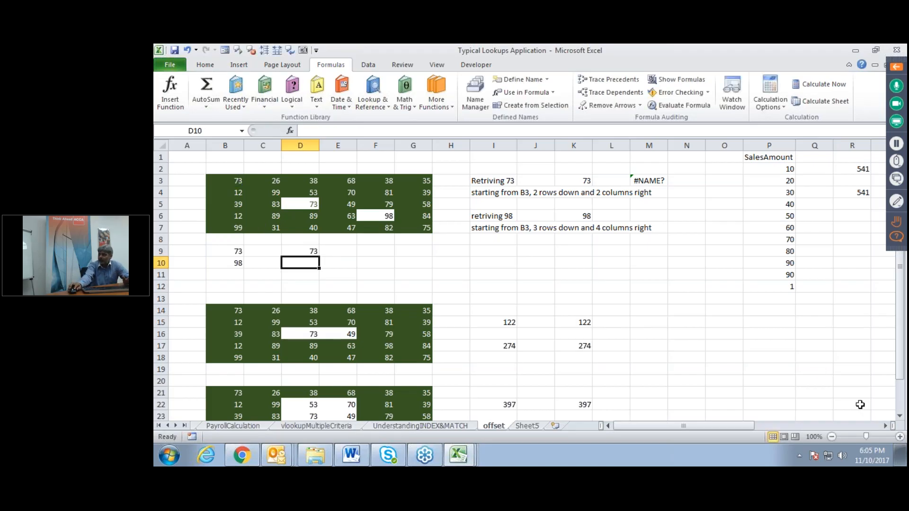
Step: Compare the SUM and OFFSET formula in R2 with the SalesAmount values in P2:P12, examining its COUNT(P:P) height argument without changing it
{"action": "left_click", "coordinate": [885, 426]}
{"action": "left_click", "coordinate": [885, 426]}
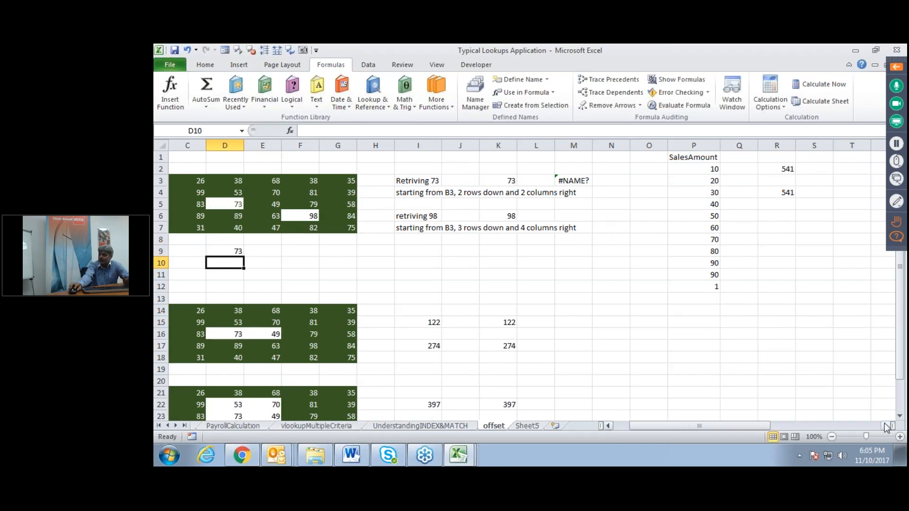
{"action": "left_click", "coordinate": [885, 426]}
{"action": "double_click", "coordinate": [749, 169]}
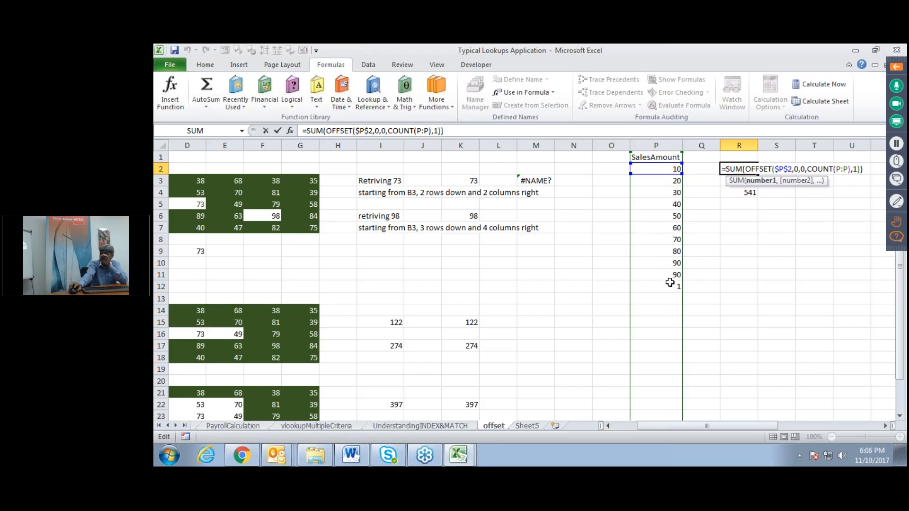
{"action": "left_click_drag", "start_coordinate": [662, 170], "coordinate": [667, 286]}
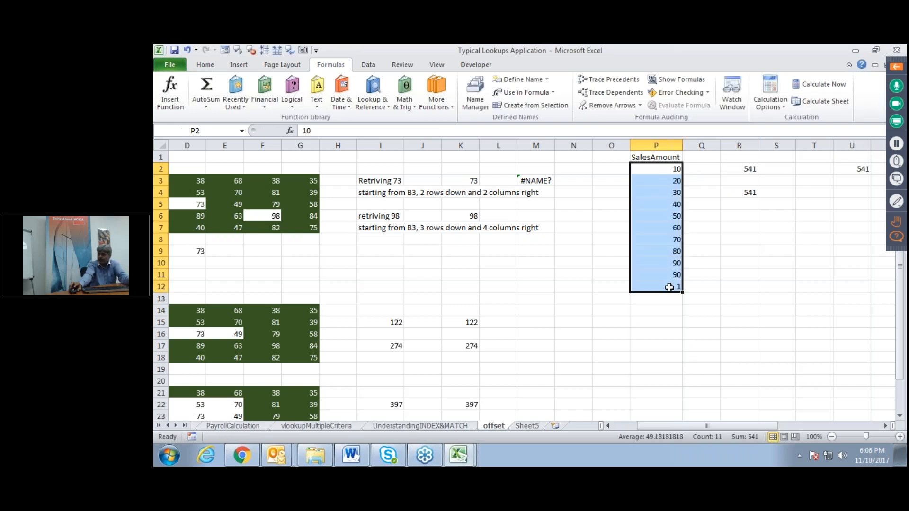
{"action": "double_click", "coordinate": [745, 169]}
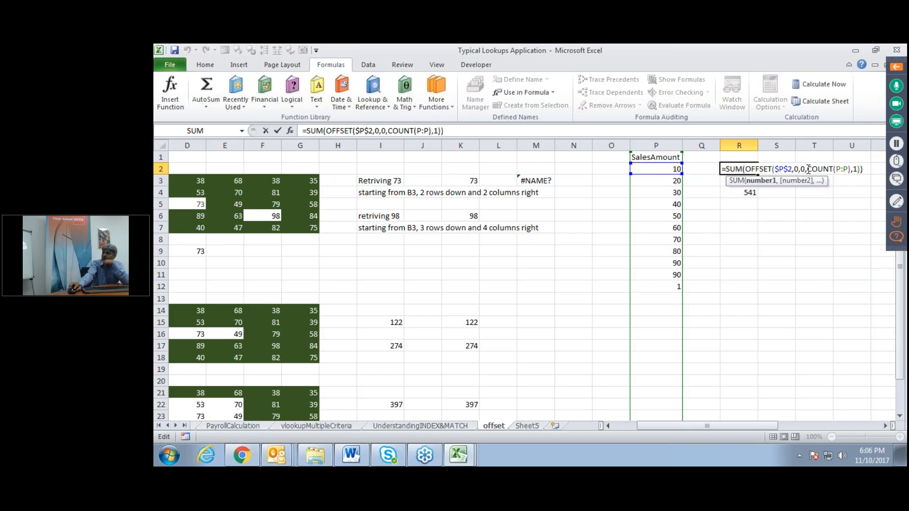
{"action": "left_click_drag", "start_coordinate": [810, 169], "coordinate": [850, 170]}
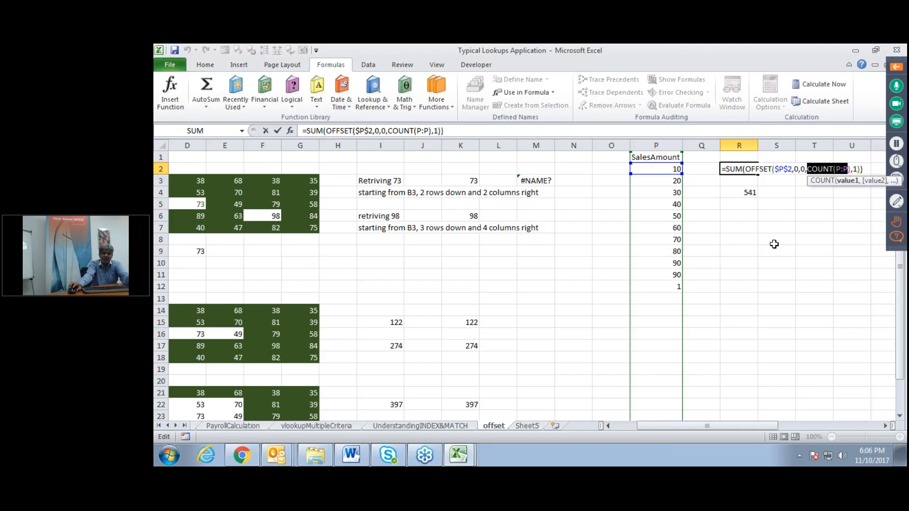
{"action": "key", "text": "Escape"}
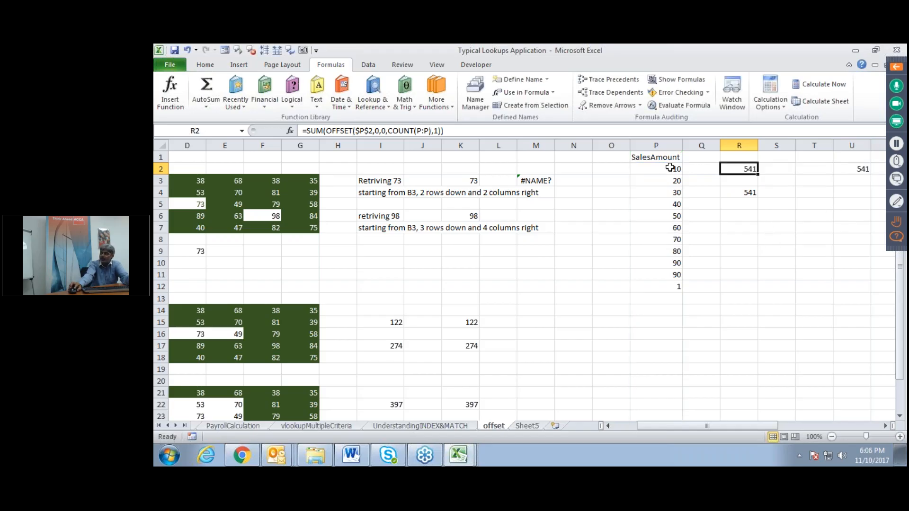
Step: Recheck the R2 formula against the SalesAmount range it sums, leaving the formula as it is
{"action": "double_click", "coordinate": [750, 165]}
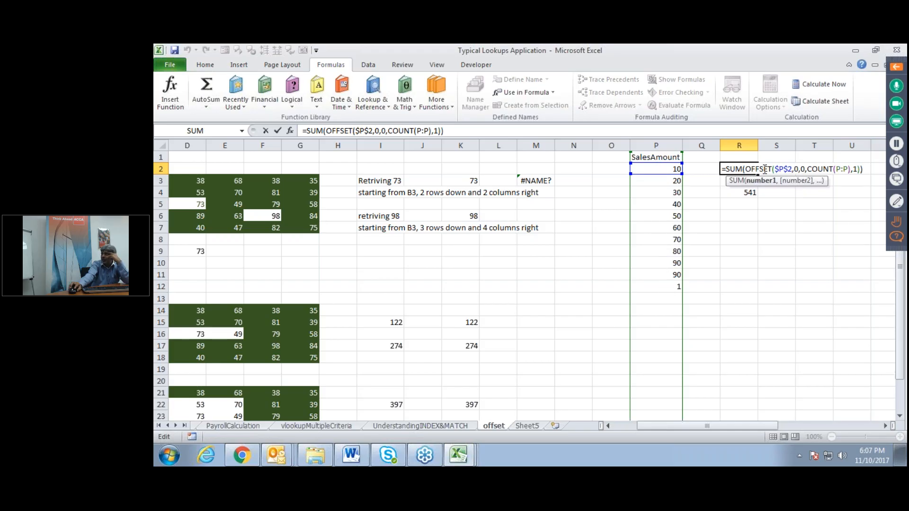
{"action": "left_click_drag", "start_coordinate": [657, 166], "coordinate": [666, 283]}
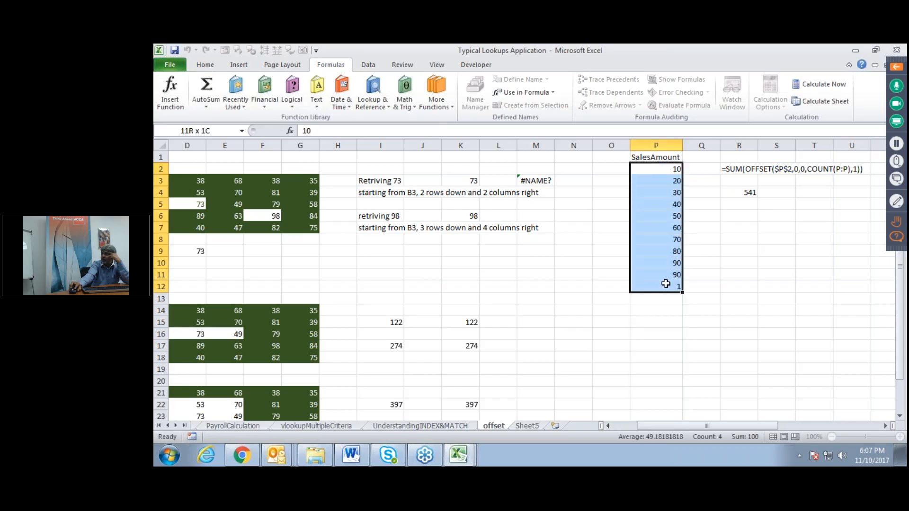
{"action": "double_click", "coordinate": [751, 169]}
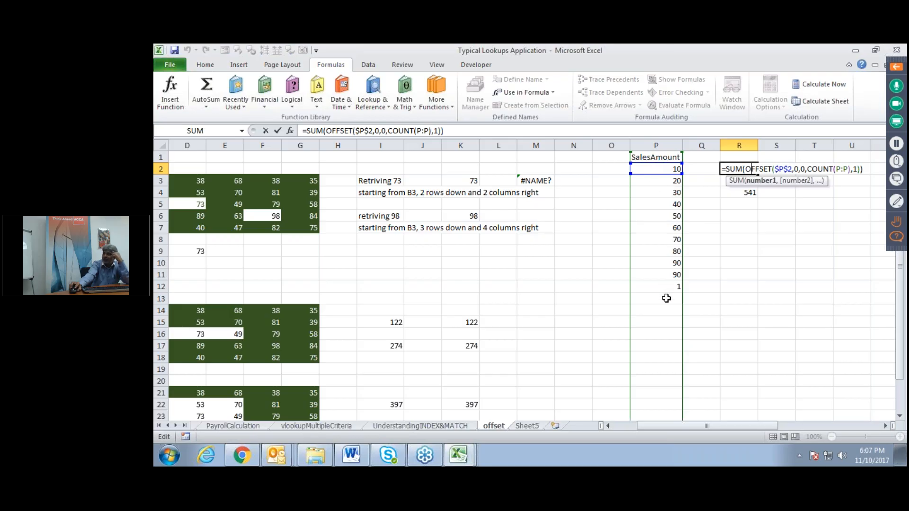
{"action": "key", "text": "Escape"}
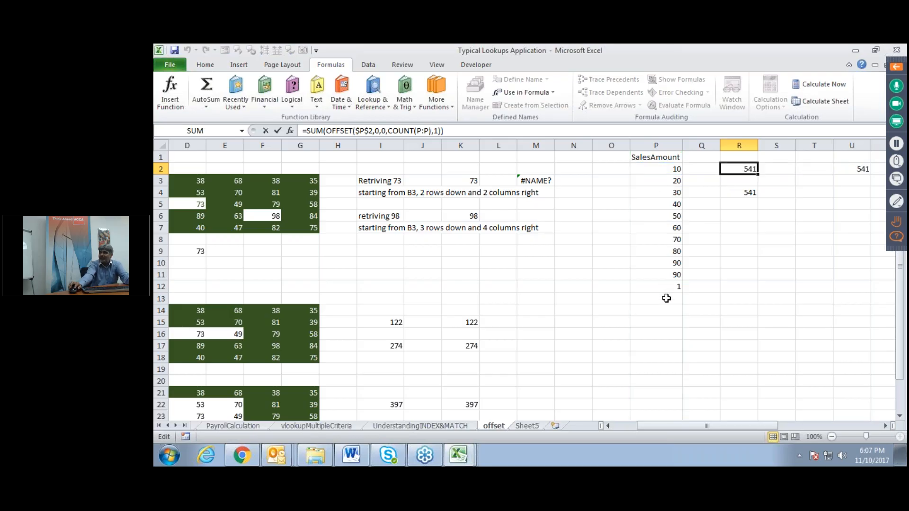
Step: Add the value 2 to the SalesAmount list in P13
{"action": "left_click", "coordinate": [666, 298]}
{"action": "type", "text": "2"}
{"action": "key", "text": "Return"}
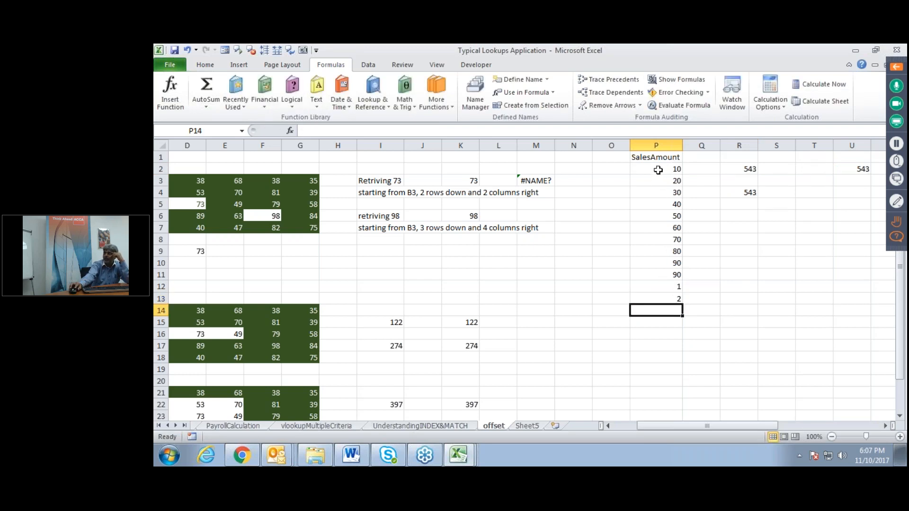
Step: Try an AutoSum of P2:P13 in P14, check its formula, and clear the cell again
{"action": "left_click_drag", "start_coordinate": [658, 169], "coordinate": [658, 298]}
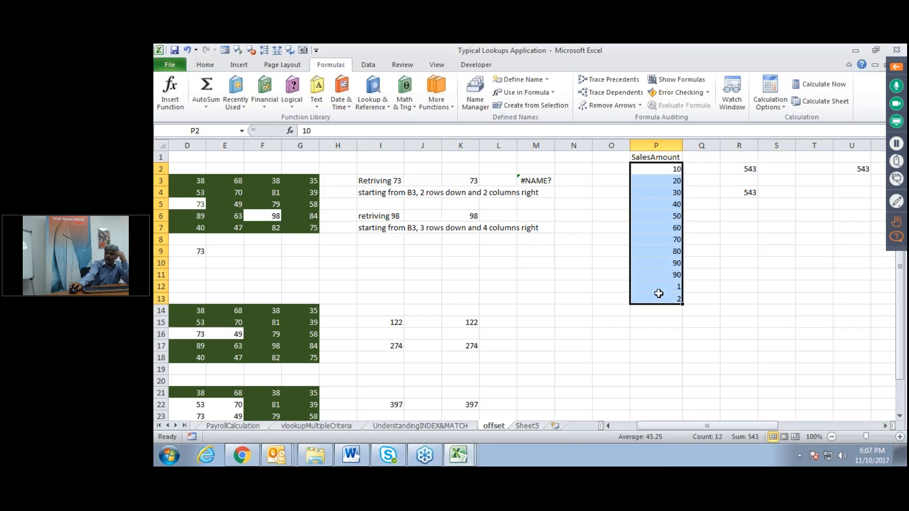
{"action": "left_click", "coordinate": [206, 65]}
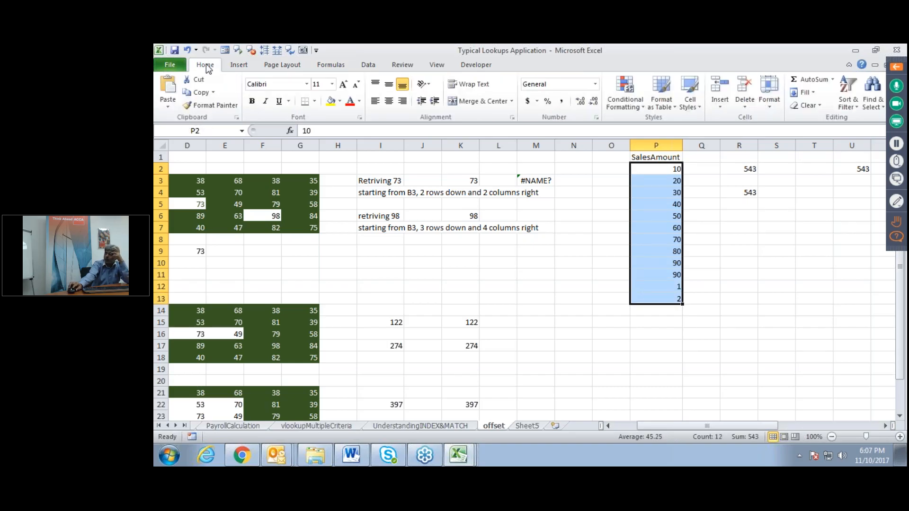
{"action": "left_click", "coordinate": [808, 79]}
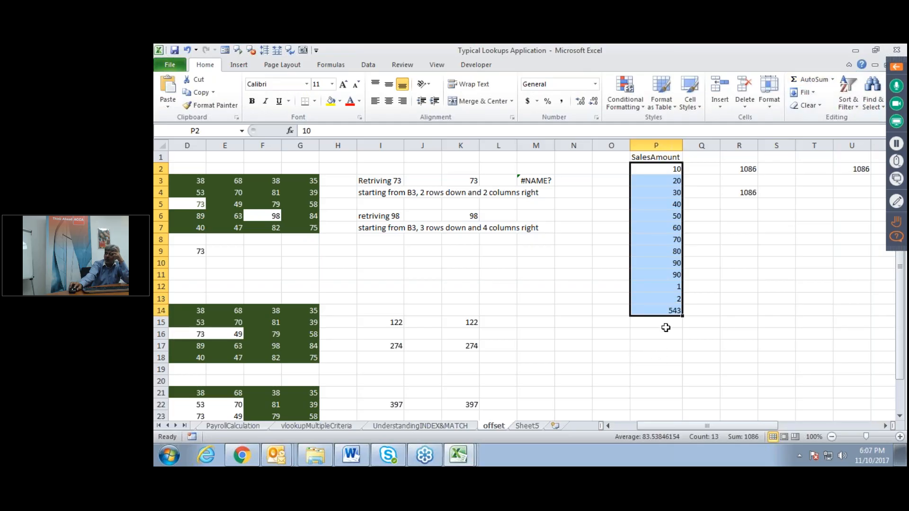
{"action": "left_click", "coordinate": [769, 313]}
{"action": "double_click", "coordinate": [654, 311]}
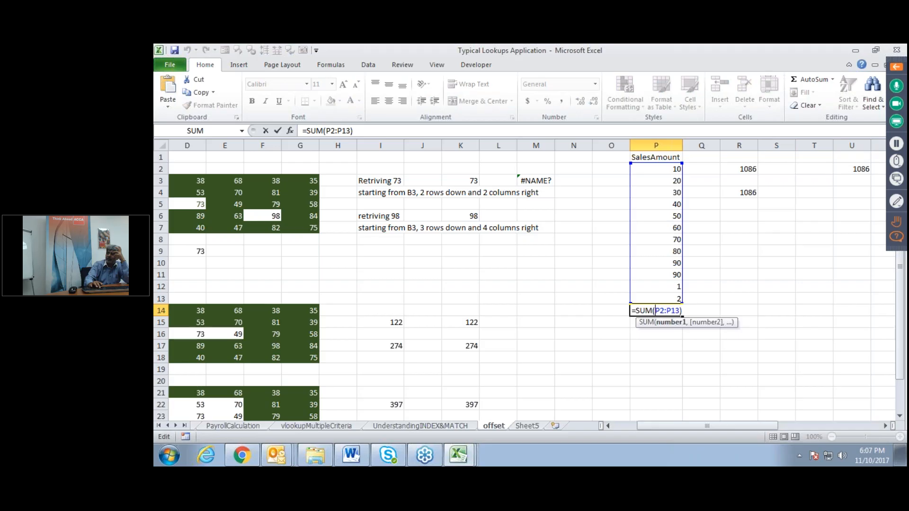
{"action": "key", "text": "Escape"}
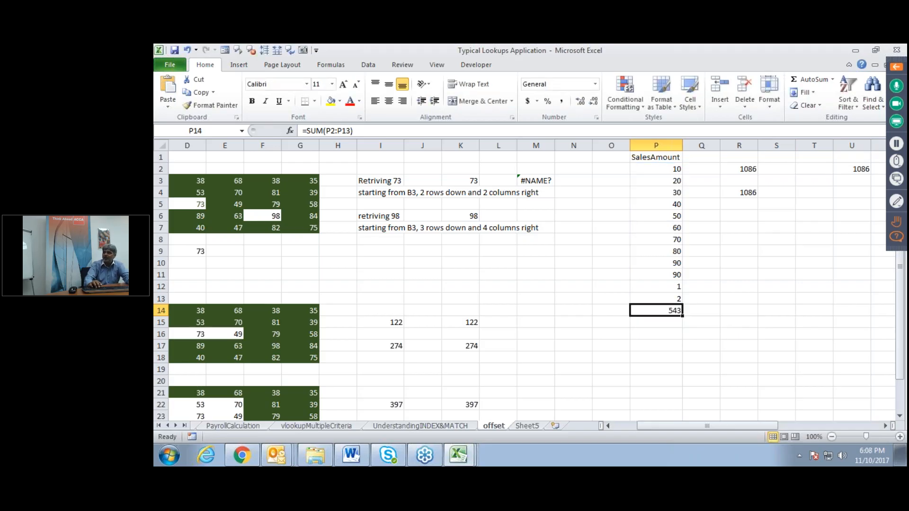
{"action": "key", "text": "Delete"}
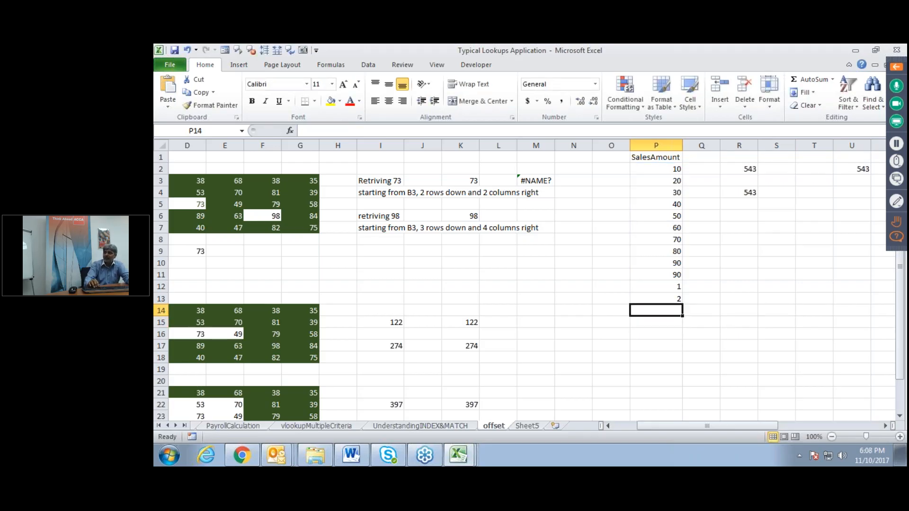
Step: Extend the SalesAmount list with 5 in P14 and 6 in P15
{"action": "type", "text": "3"}
{"action": "key", "text": "Return"}
{"action": "type", "text": "6"}
{"action": "key", "text": "Return"}
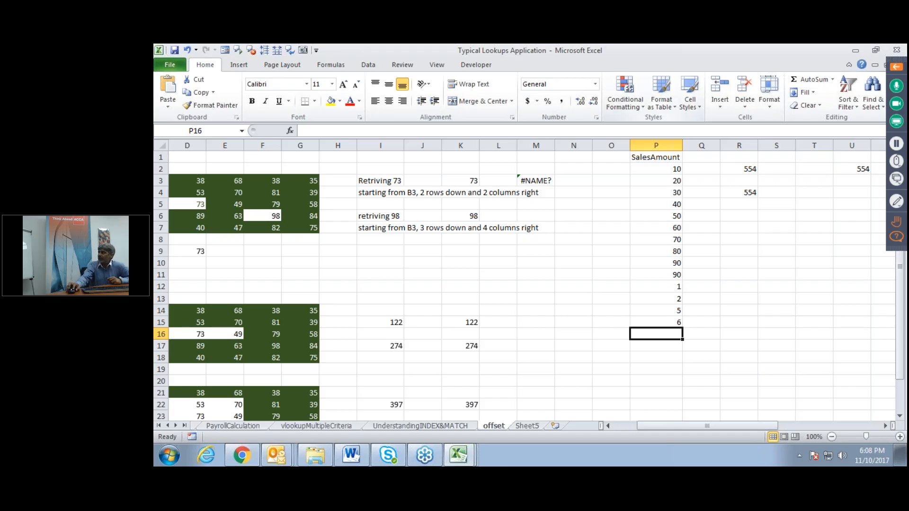
Step: Read the attendees' newest questions in the webinar's question list and put the list away
{"action": "left_click", "coordinate": [896, 238]}
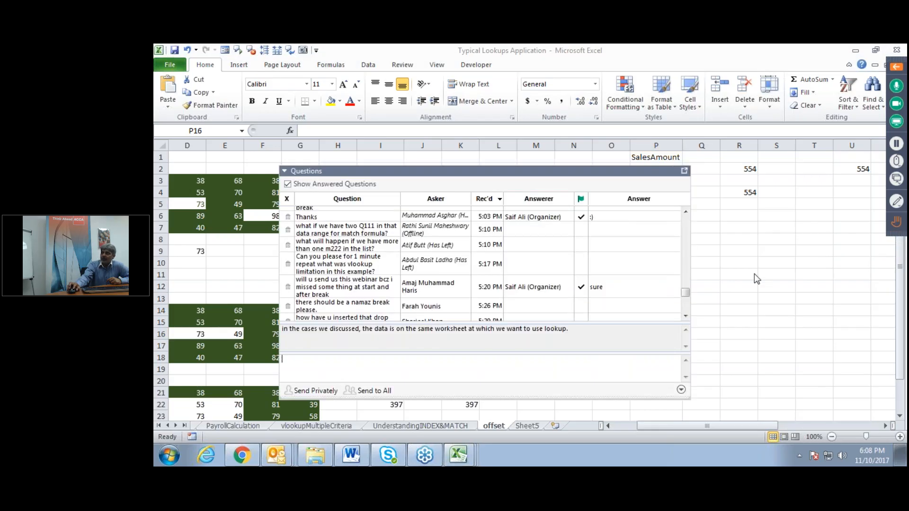
{"action": "left_click_drag", "start_coordinate": [685, 294], "coordinate": [682, 317]}
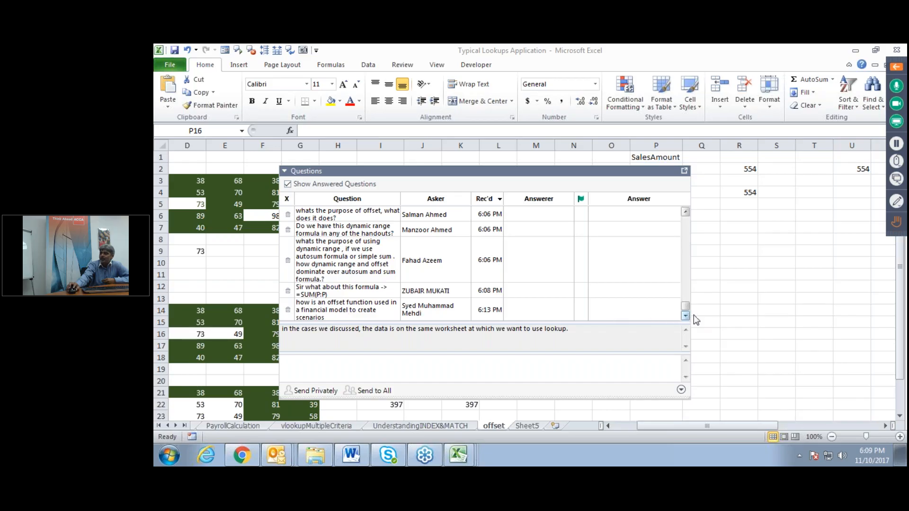
{"action": "left_click", "coordinate": [684, 172]}
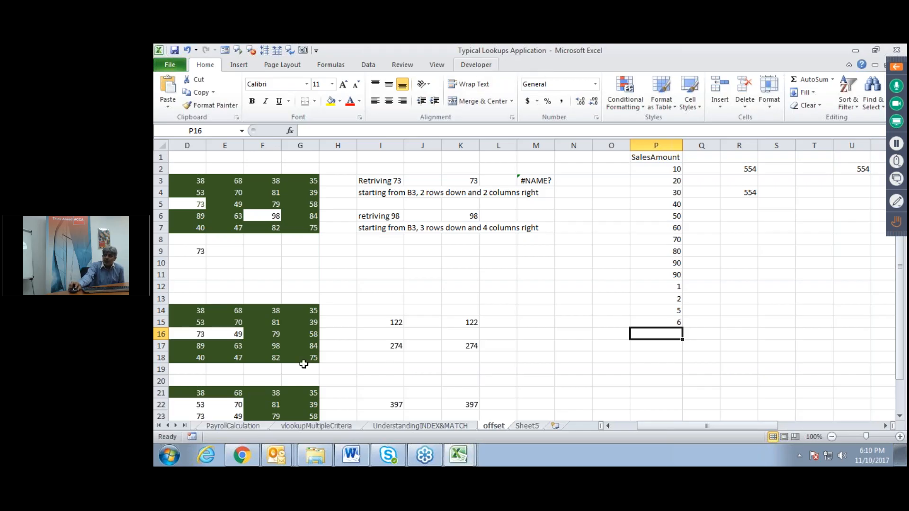
Step: On the RetrivingFromBackCol sheet, review the Product Name column and inspect the LOOKUP formula for CodeNo in G2 without changing it
{"action": "left_click", "coordinate": [159, 425]}
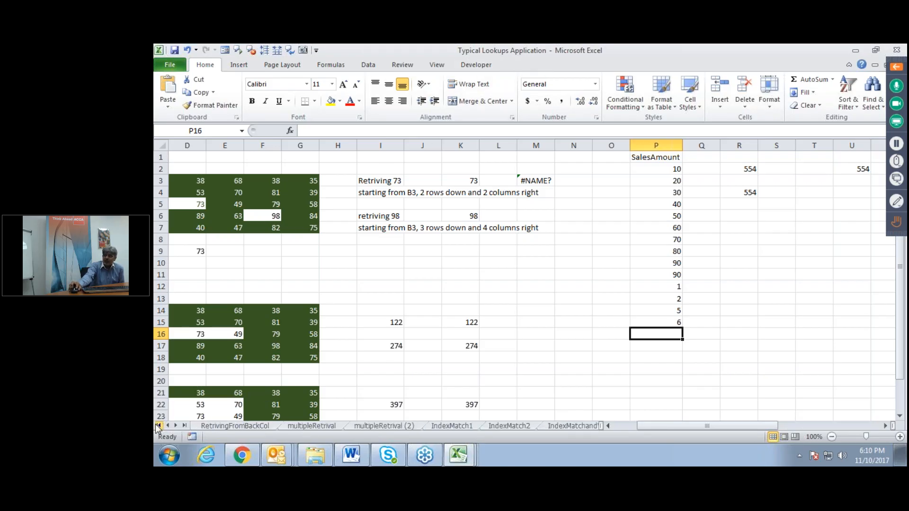
{"action": "left_click", "coordinate": [238, 424]}
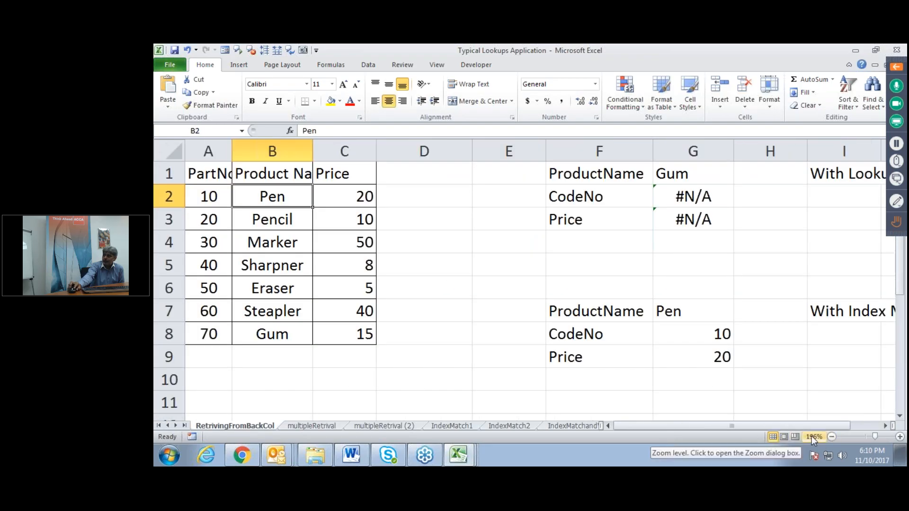
{"action": "left_click", "coordinate": [831, 436]}
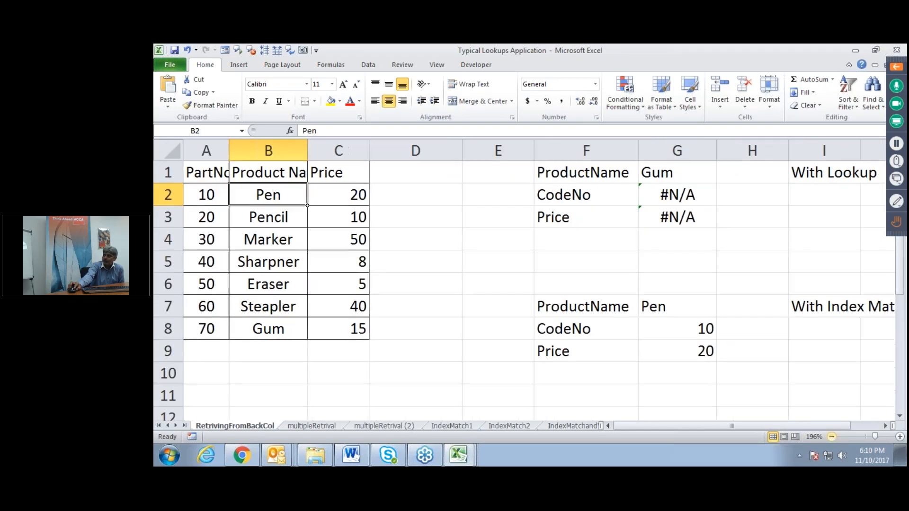
{"action": "left_click", "coordinate": [831, 436]}
{"action": "left_click", "coordinate": [831, 436]}
{"action": "left_click", "coordinate": [320, 348]}
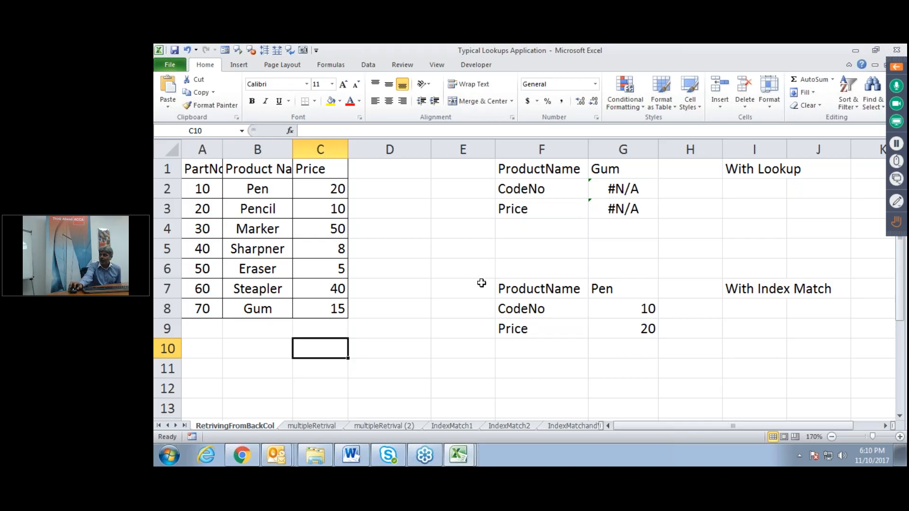
{"action": "left_click", "coordinate": [755, 168]}
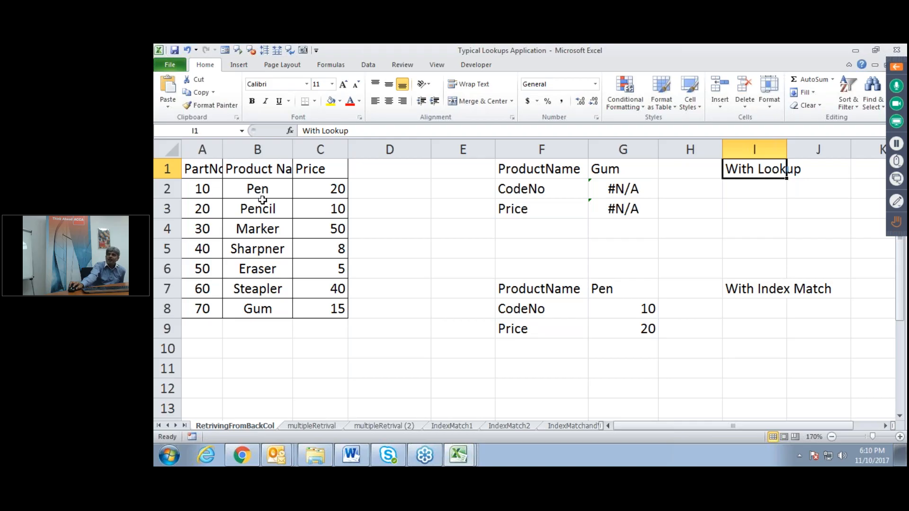
{"action": "left_click", "coordinate": [263, 148]}
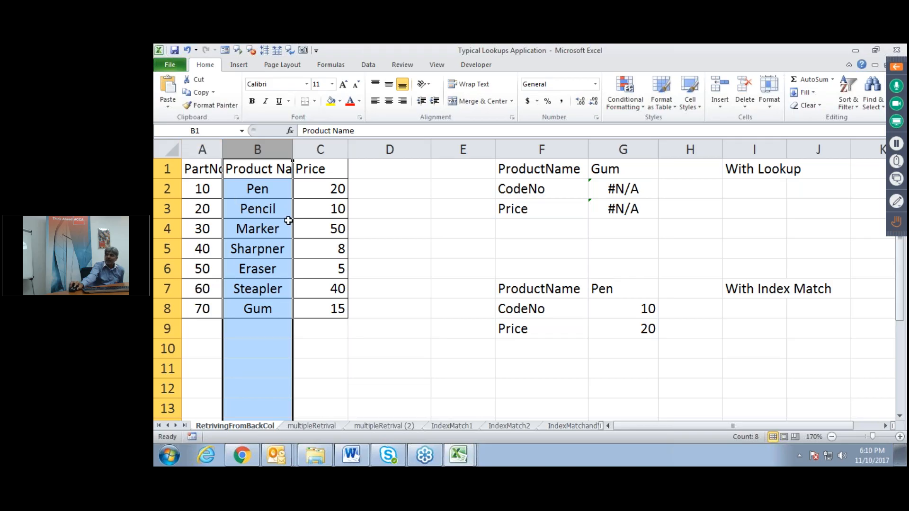
{"action": "left_click", "coordinate": [645, 194]}
{"action": "key", "text": "F2"}
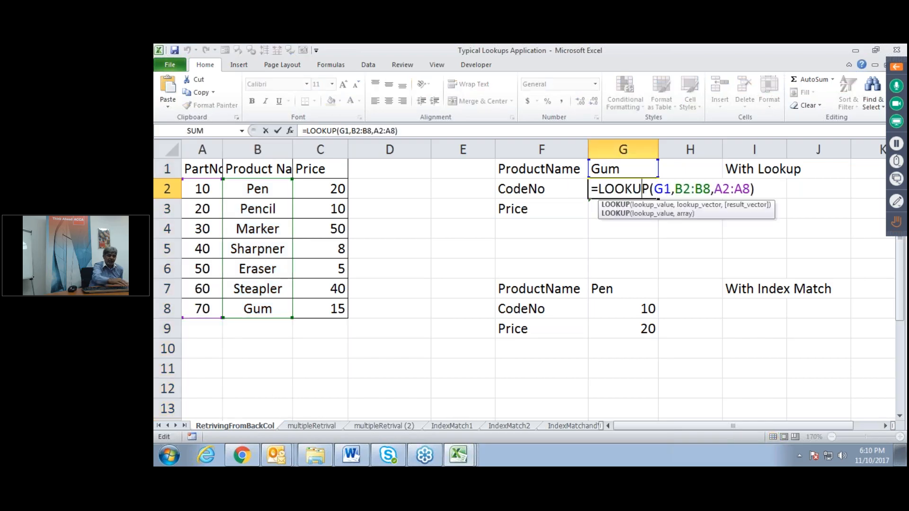
{"action": "key", "text": "Escape"}
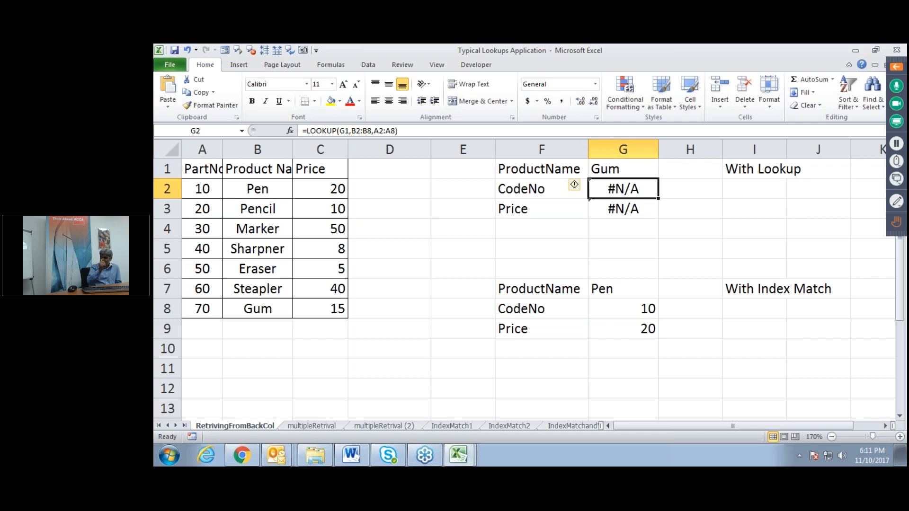
Step: On the multipleRetrival sheet, examine the invoice table in B1:E12 and how the VLookupColumn formula in A2 joins its source cells
{"action": "left_click", "coordinate": [311, 426]}
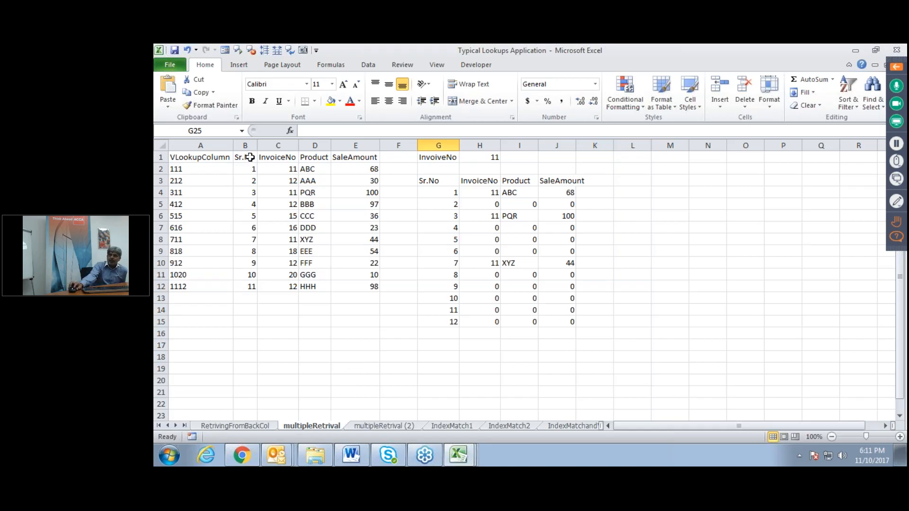
{"action": "left_click_drag", "start_coordinate": [249, 160], "coordinate": [355, 288]}
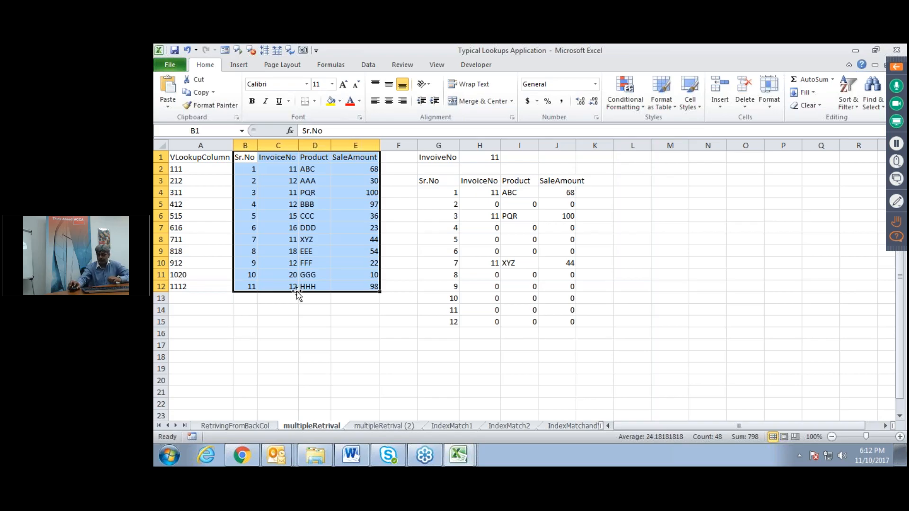
{"action": "left_click", "coordinate": [316, 344]}
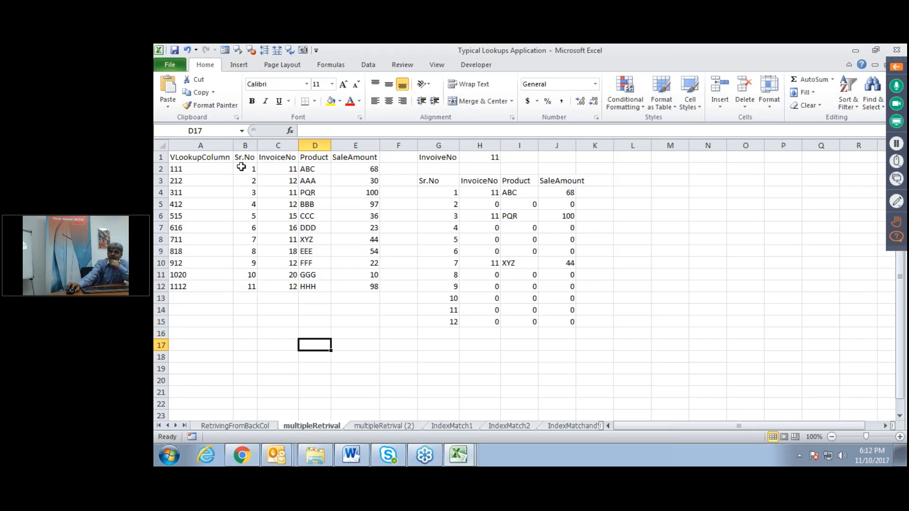
{"action": "left_click", "coordinate": [205, 145]}
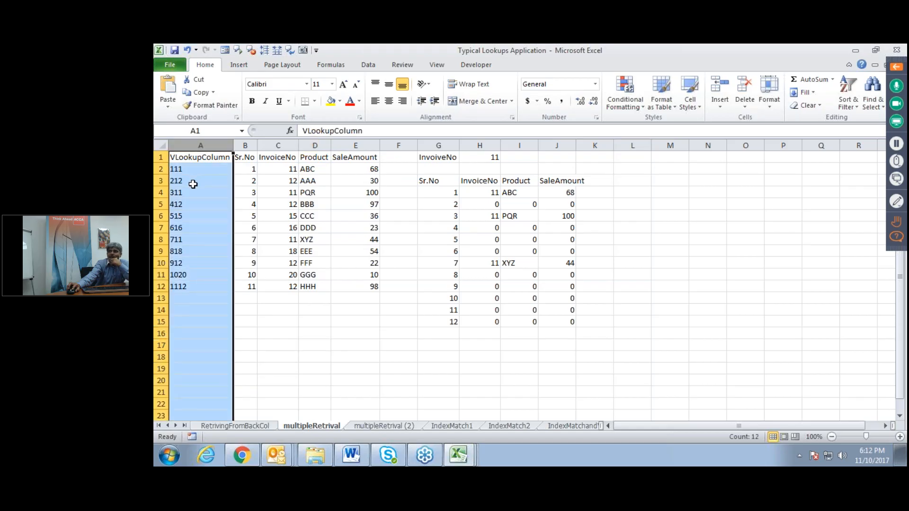
{"action": "left_click", "coordinate": [190, 170]}
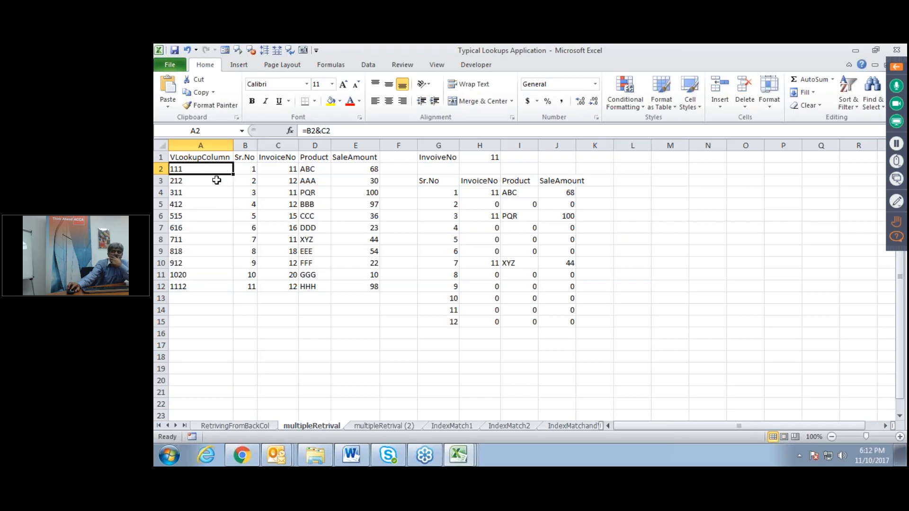
{"action": "left_click", "coordinate": [245, 170]}
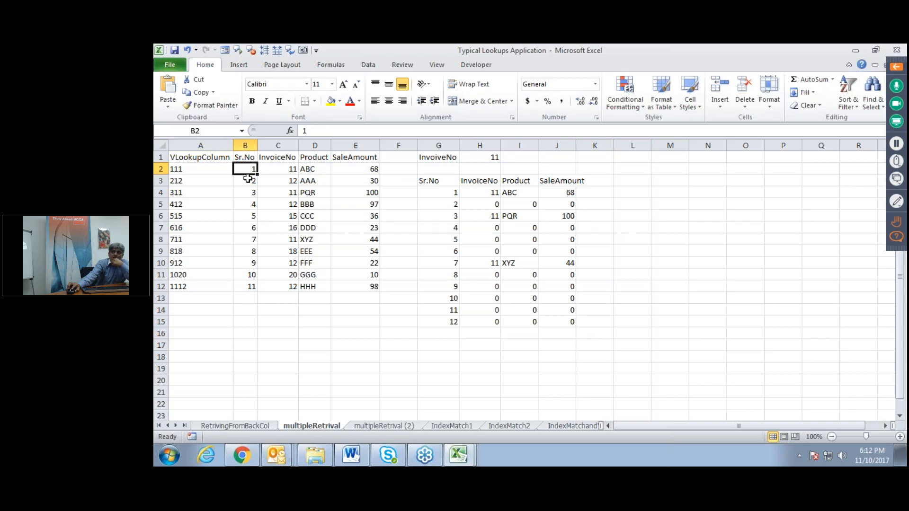
Step: Examine how the Sr.No and InvoiceNo values in columns B and C combine into the VLookupColumn keys in A2:A12
{"action": "left_click", "coordinate": [285, 168]}
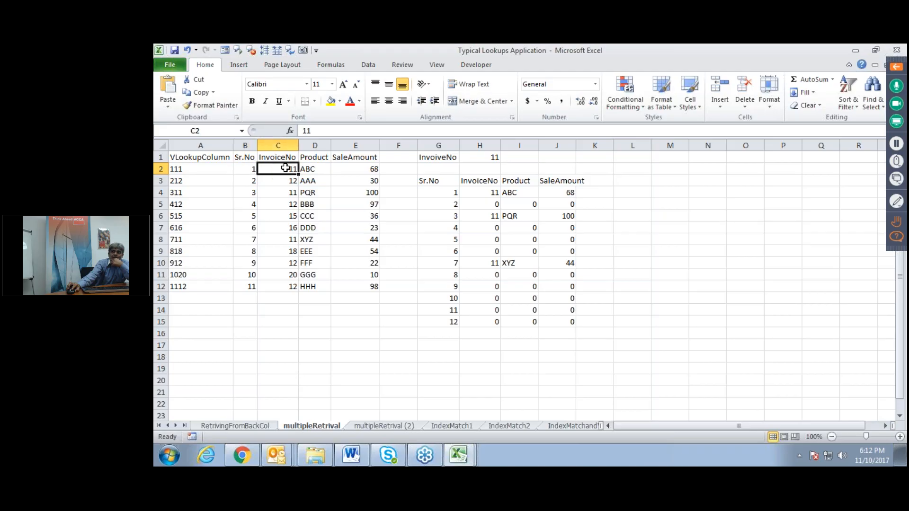
{"action": "left_click_drag", "start_coordinate": [243, 169], "coordinate": [244, 285]}
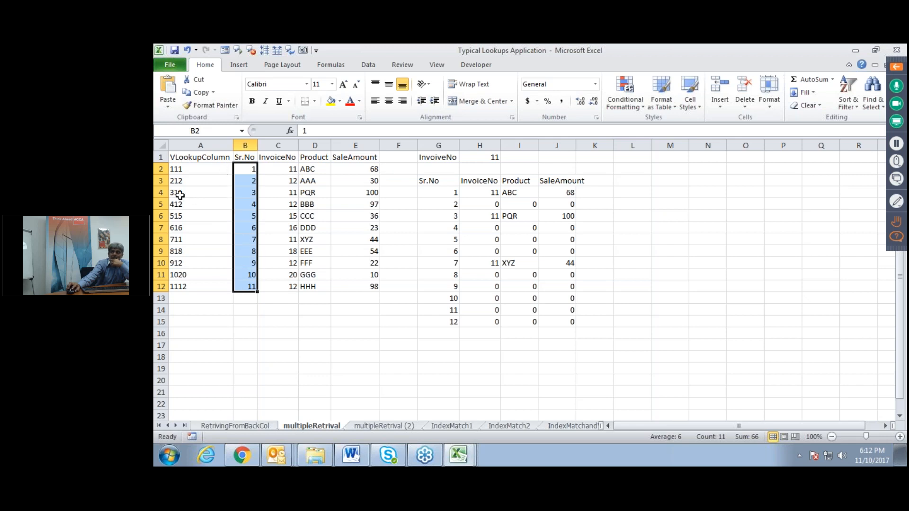
{"action": "left_click", "coordinate": [188, 170]}
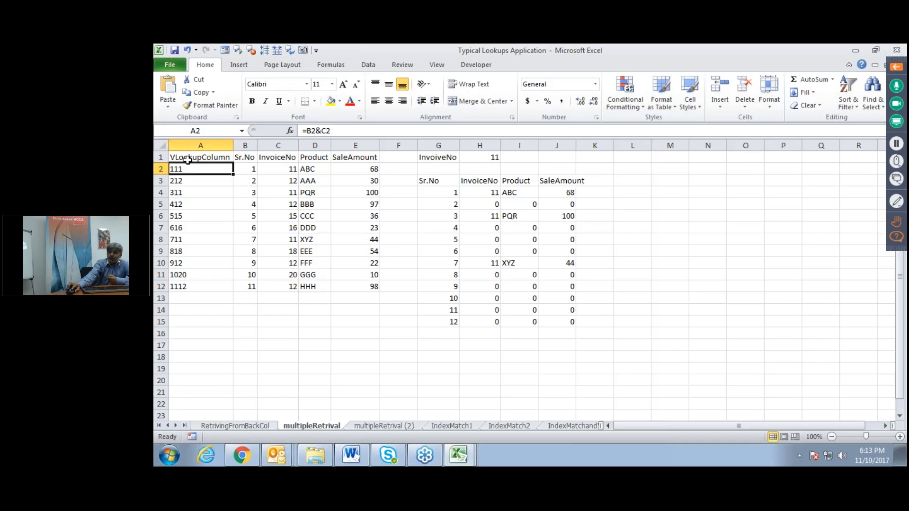
{"action": "left_click", "coordinate": [243, 145]}
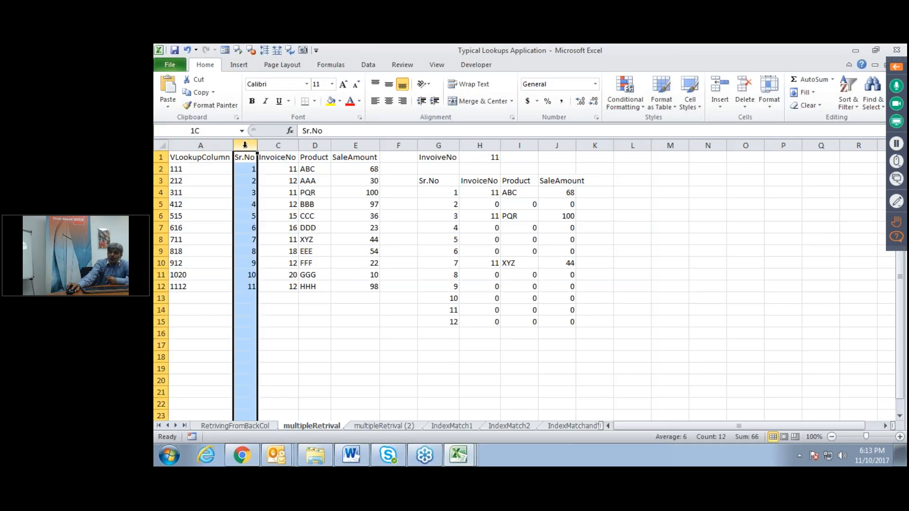
{"action": "left_click_drag", "start_coordinate": [250, 145], "coordinate": [266, 144]}
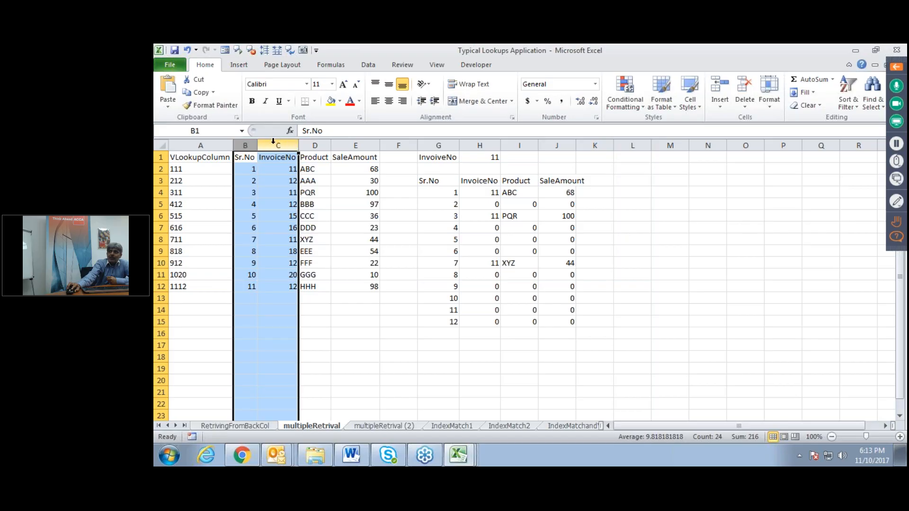
{"action": "left_click", "coordinate": [250, 167]}
{"action": "left_click", "coordinate": [279, 169]}
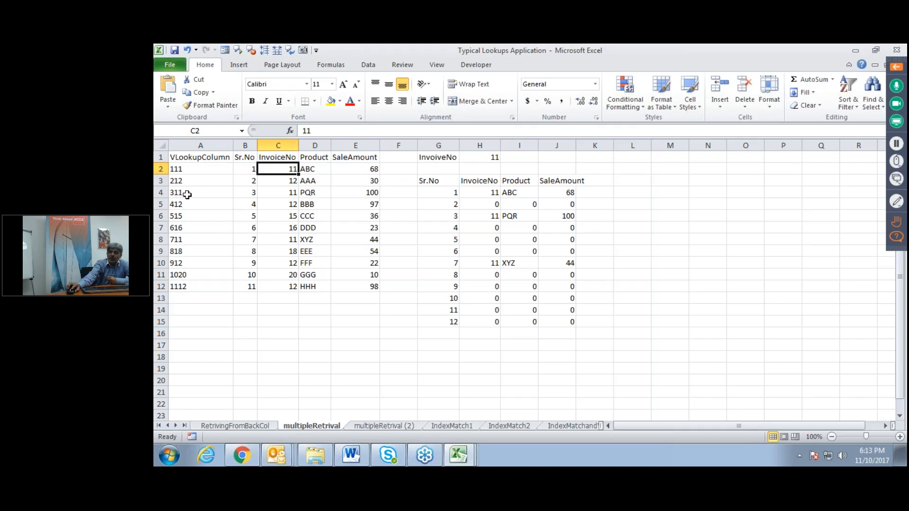
{"action": "left_click_drag", "start_coordinate": [195, 169], "coordinate": [195, 286]}
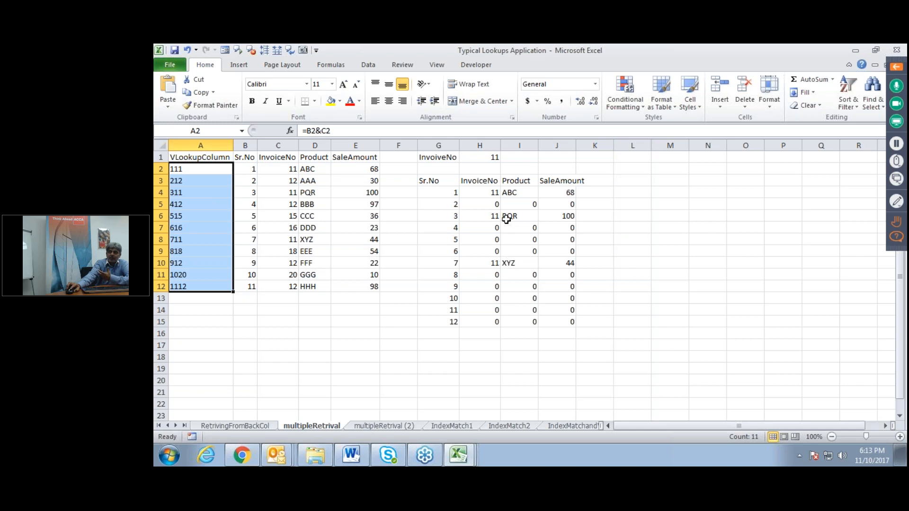
Step: Check the H4 lookup formula and the invoice number in H1, and clear the result formulas from H4:J15
{"action": "left_click", "coordinate": [488, 192]}
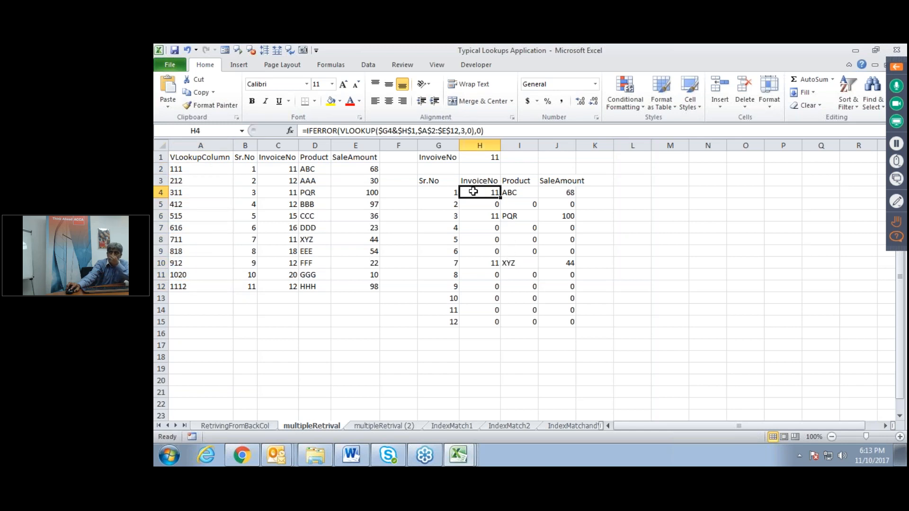
{"action": "left_click", "coordinate": [477, 156]}
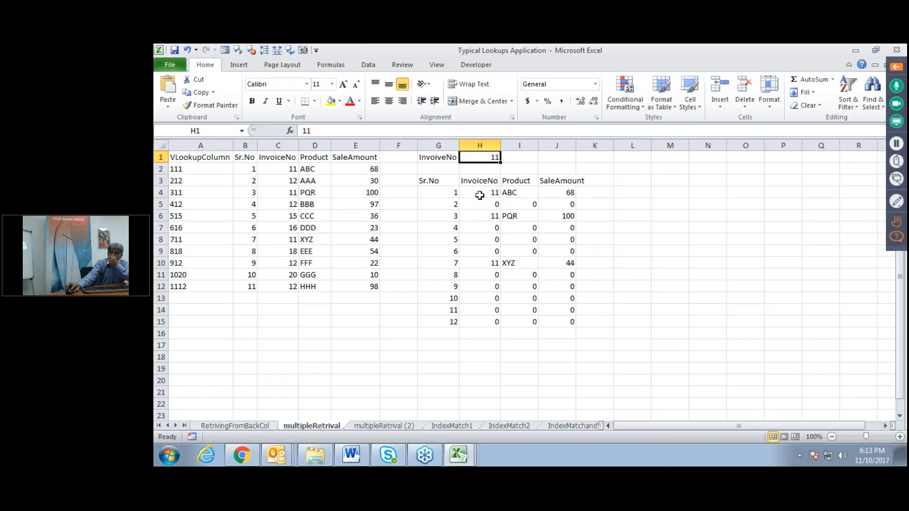
{"action": "left_click_drag", "start_coordinate": [479, 193], "coordinate": [569, 323]}
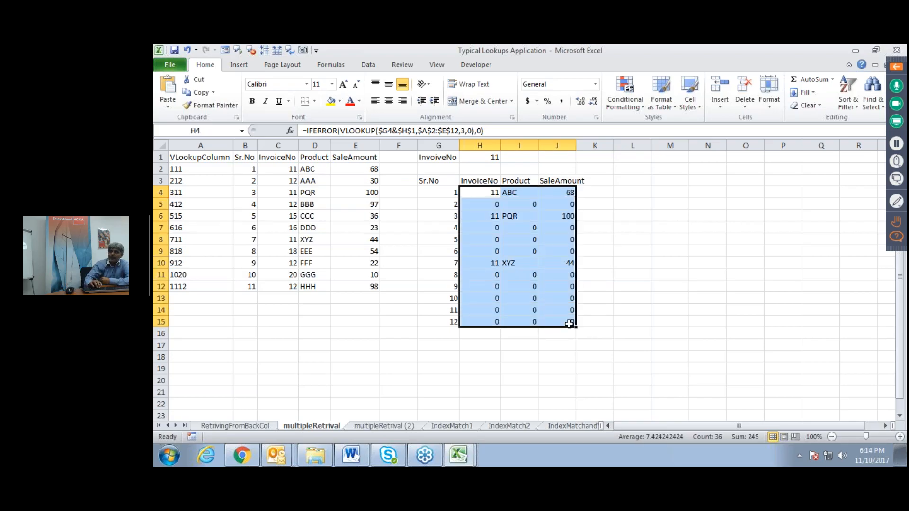
{"action": "key", "text": "Delete"}
{"action": "key", "text": "Up"}
{"action": "key", "text": "Down"}
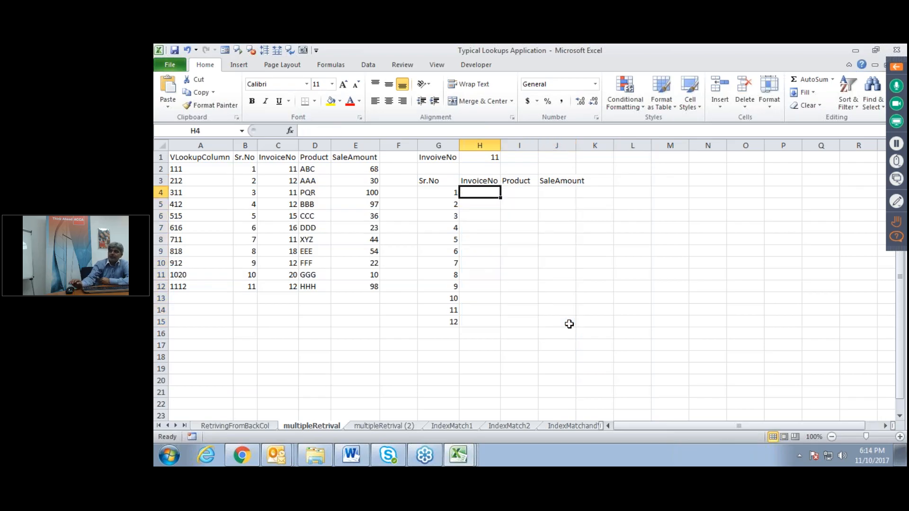
Step: Enter the formula =H1 in H4 under InvoiceNo to pull in the chosen invoice number
{"action": "type", "text": "="}
{"action": "key", "text": "Return"}
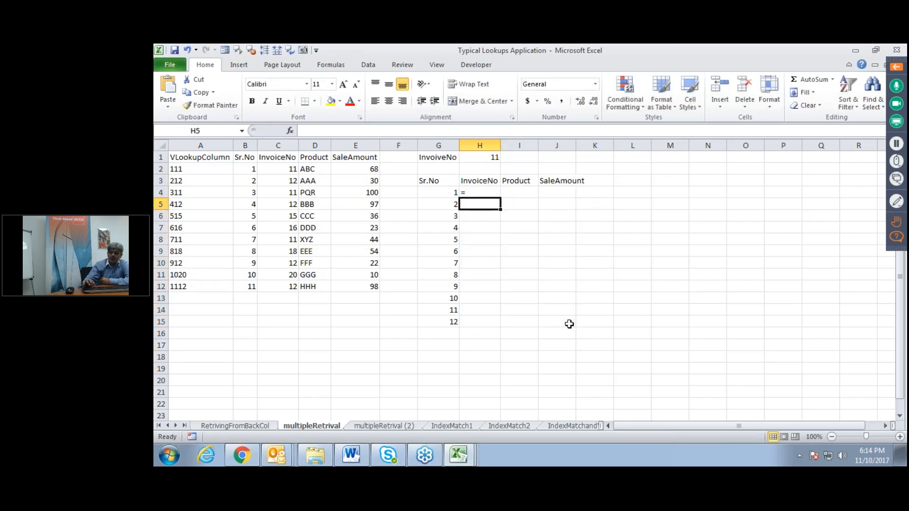
{"action": "key", "text": "Up"}
{"action": "type", "text": "="}
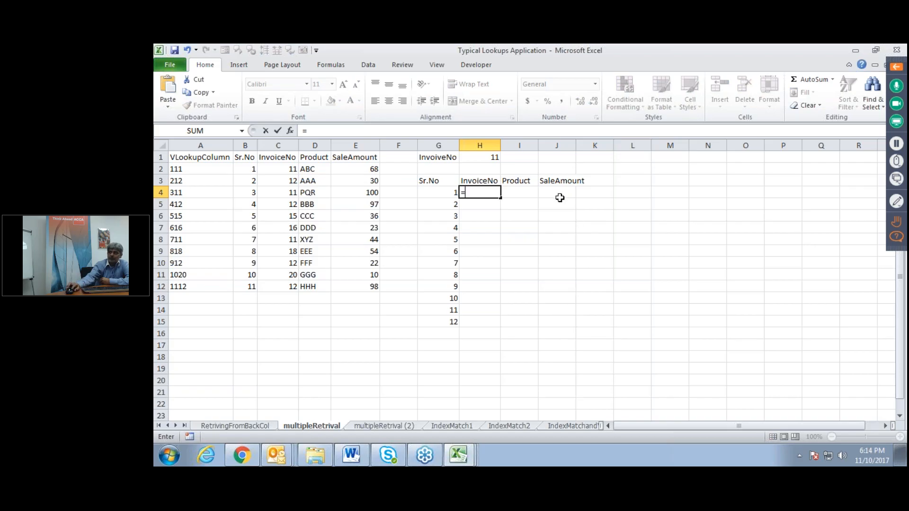
{"action": "left_click", "coordinate": [472, 158]}
{"action": "key", "text": "Return"}
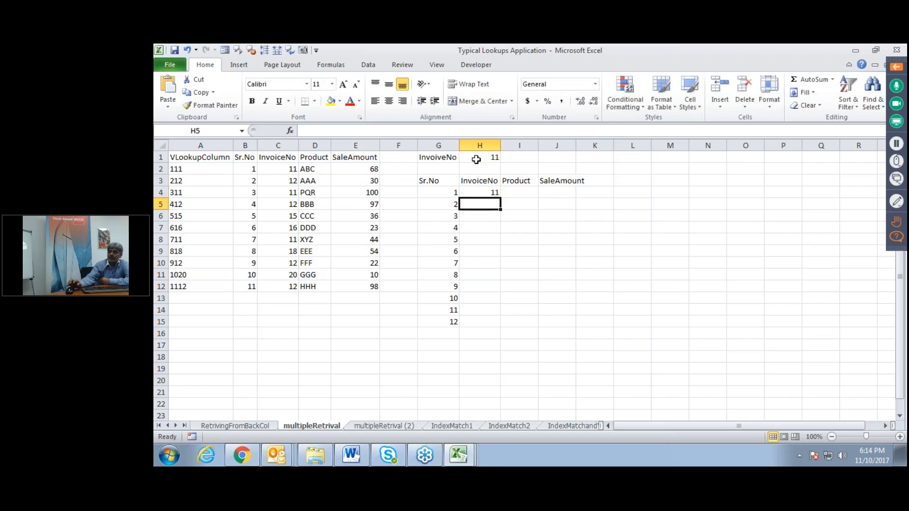
Step: Make the reference in H4 absolute as =$H$1 and fill the formula down to H15
{"action": "left_click", "coordinate": [487, 191]}
{"action": "left_click_drag", "start_coordinate": [307, 128], "coordinate": [327, 130]}
{"action": "key", "text": "F4"}
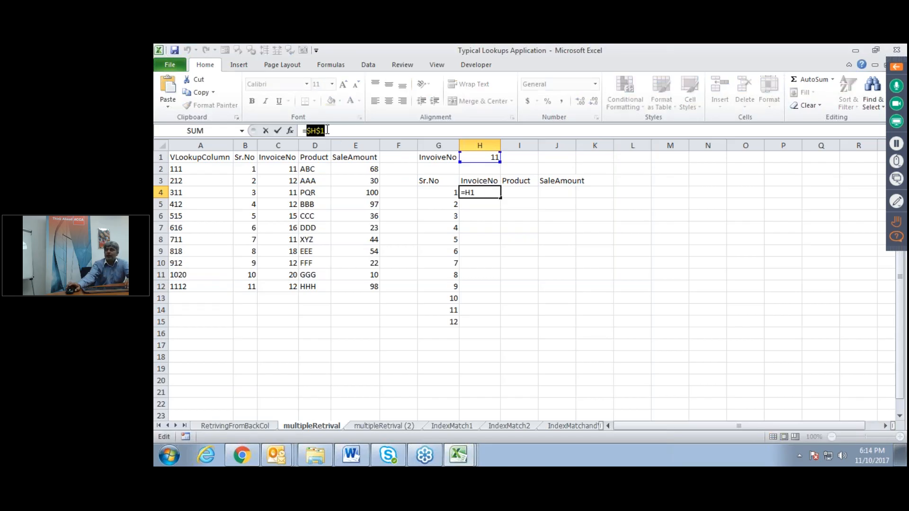
{"action": "key", "text": "Return"}
{"action": "left_click", "coordinate": [485, 191]}
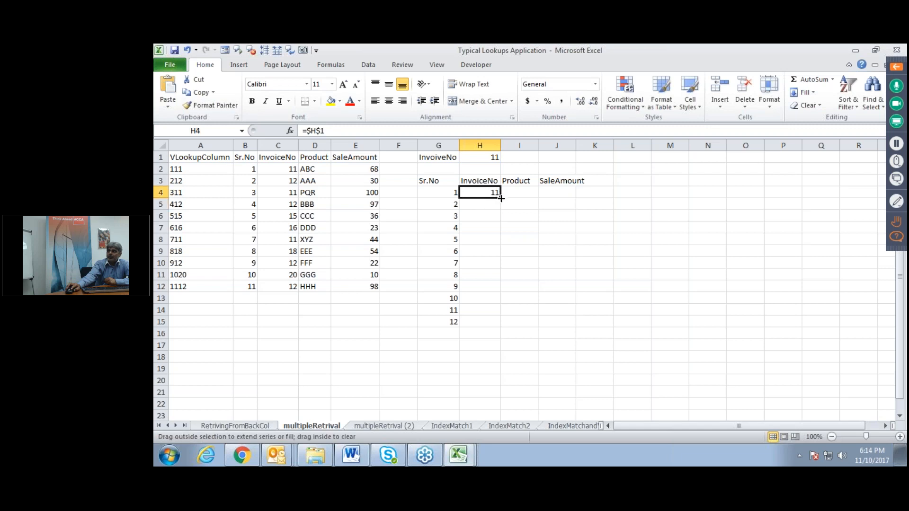
{"action": "double_click", "coordinate": [499, 196]}
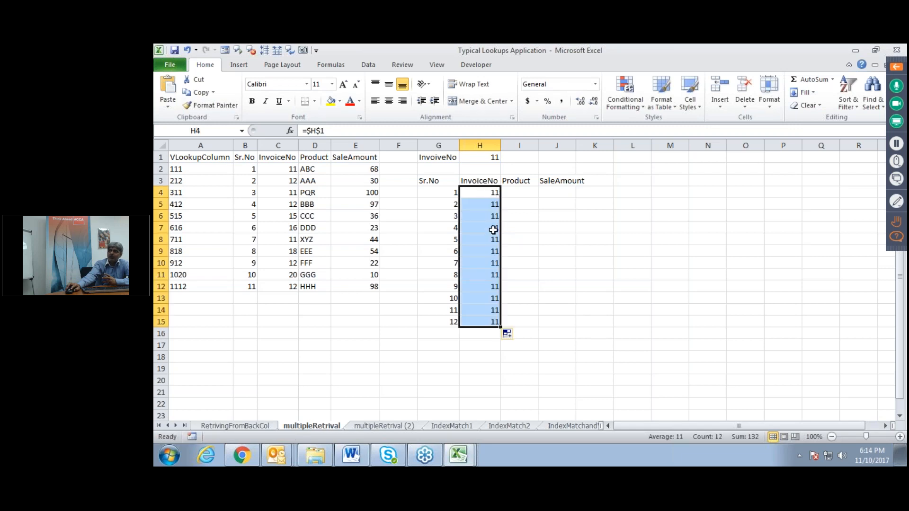
Step: Begin a VLOOKUP formula in I4 under Product with CONCATENATE(G4,H4) as the lookup value
{"action": "left_click", "coordinate": [528, 194]}
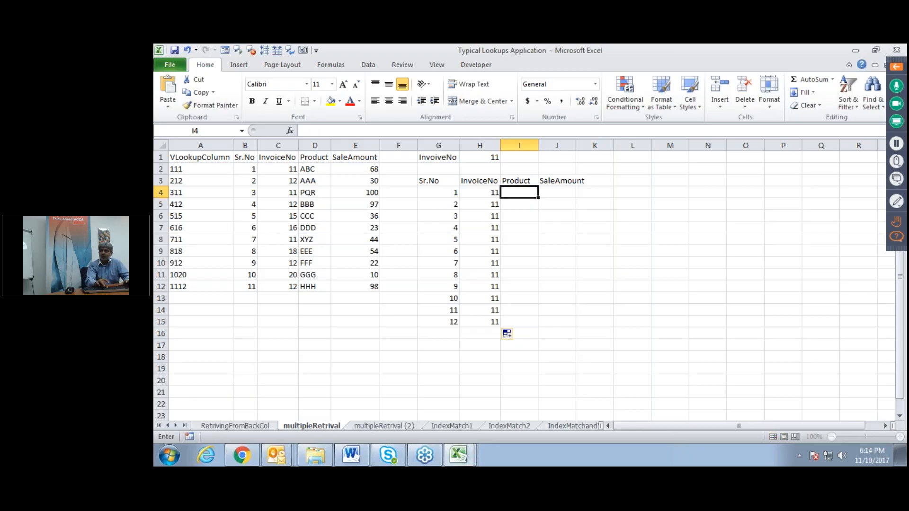
{"action": "type", "text": "=v"}
{"action": "type", "text": "l"}
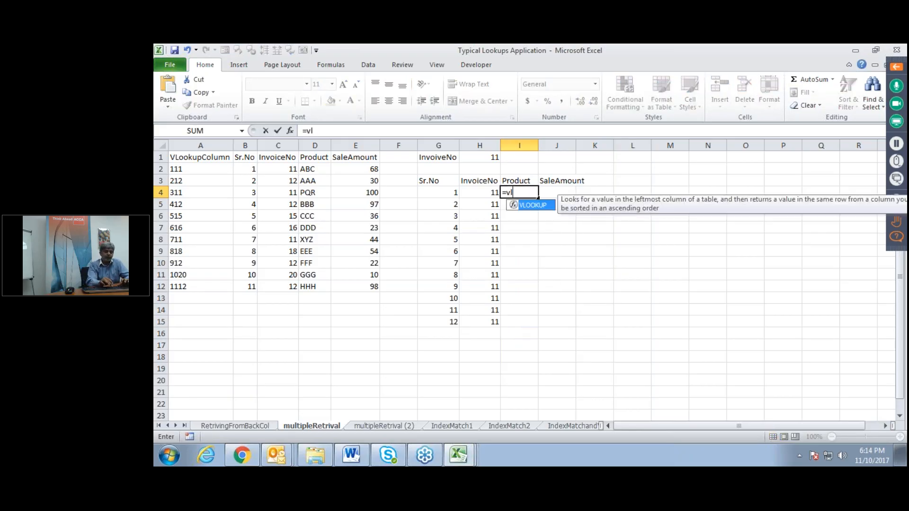
{"action": "type", "text": "ookup("}
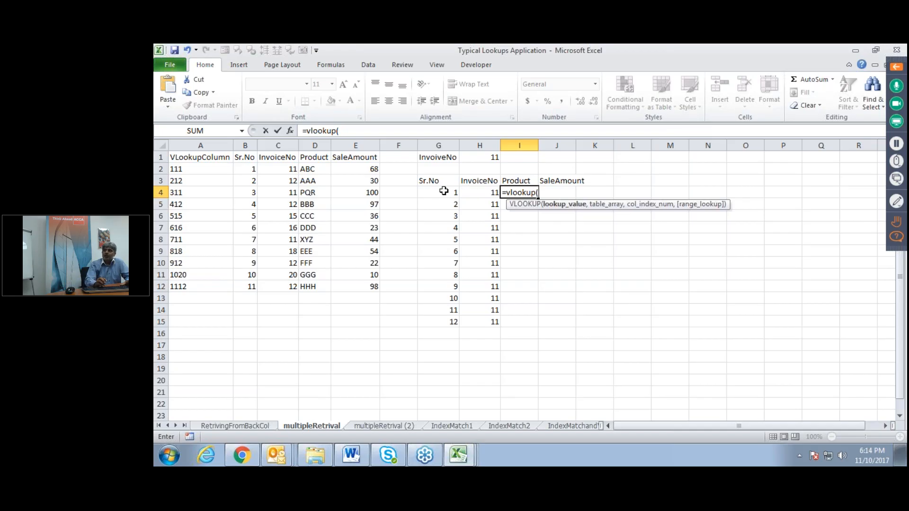
{"action": "type", "text": "con"}
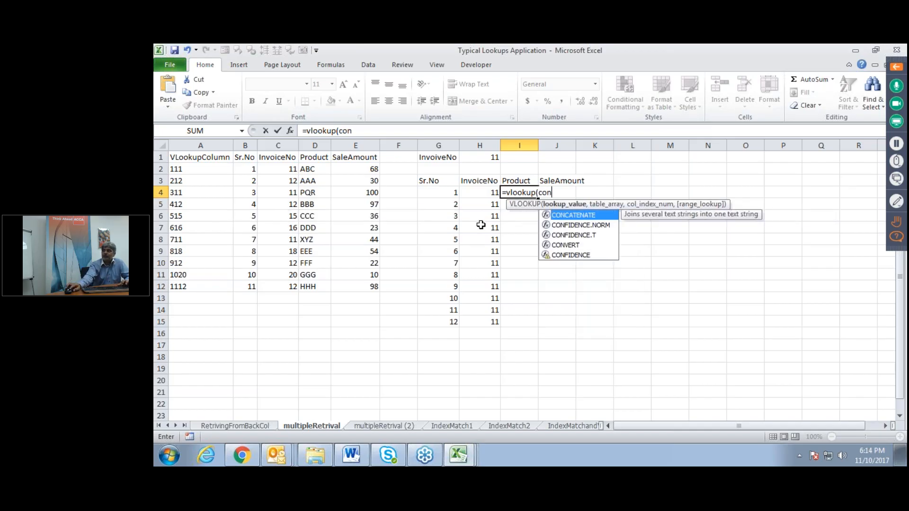
{"action": "double_click", "coordinate": [597, 214]}
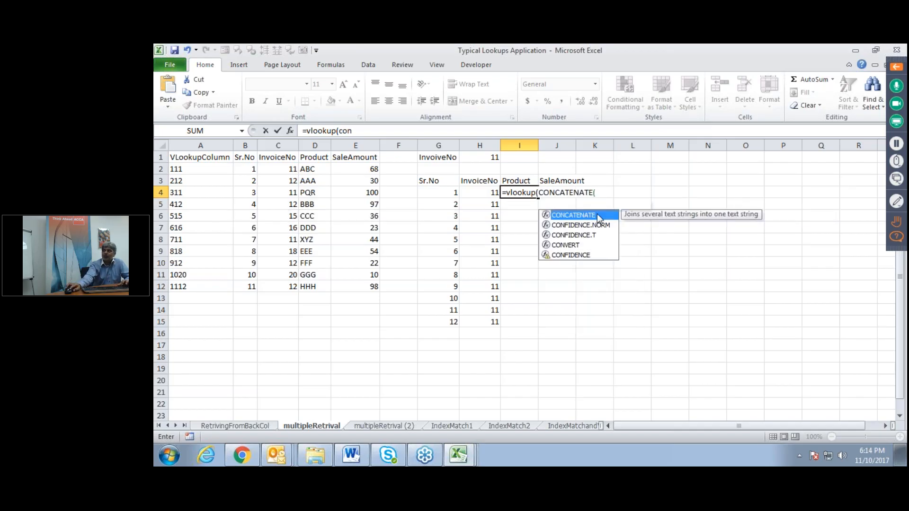
{"action": "left_click", "coordinate": [444, 193]}
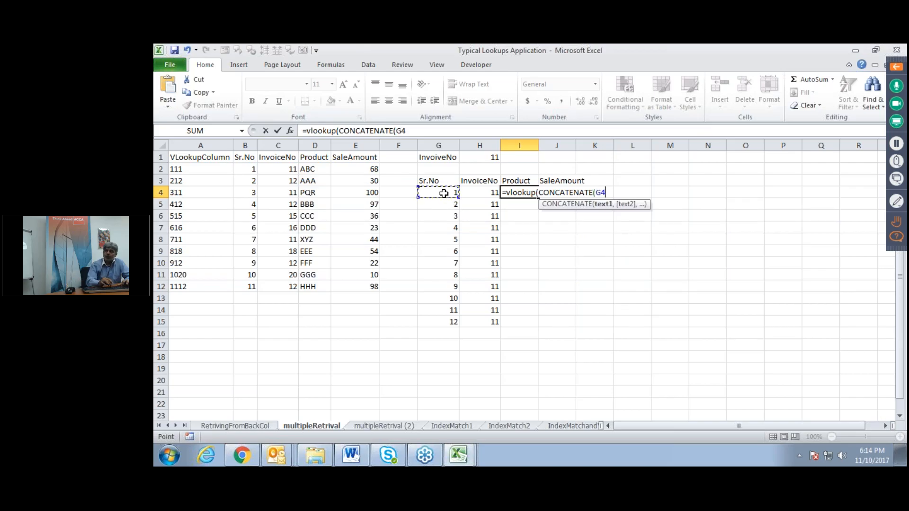
{"action": "type", "text": ","}
{"action": "left_click", "coordinate": [488, 195]}
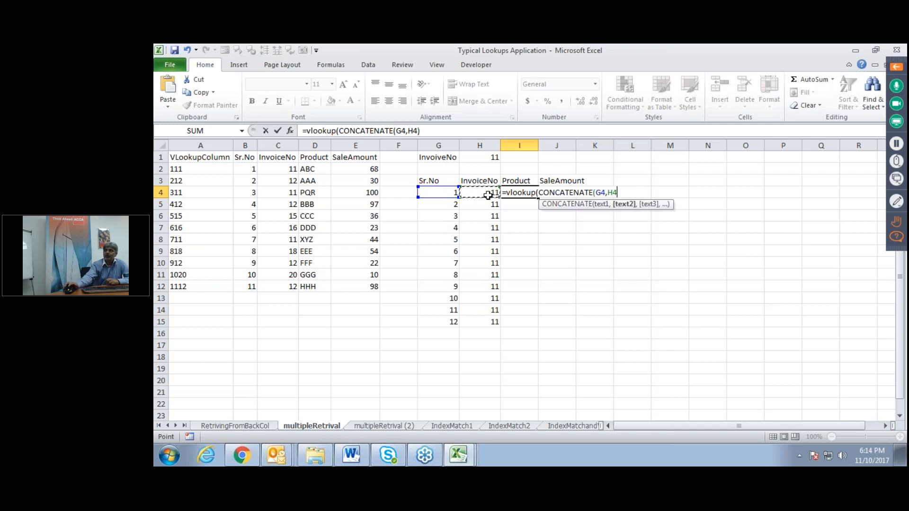
{"action": "type", "text": ")"}
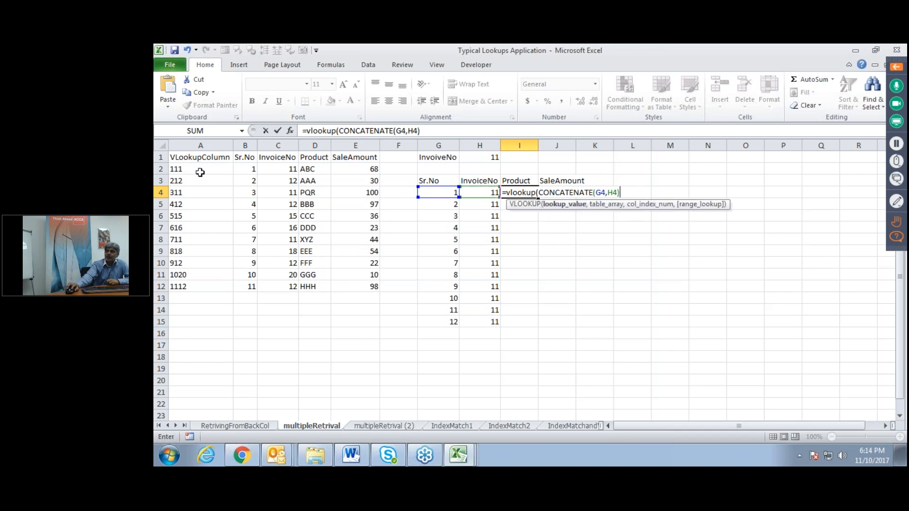
Step: Complete the VLOOKUP in I4 with A2:E12 as the table array and 0 as the final argument
{"action": "type", "text": ","}
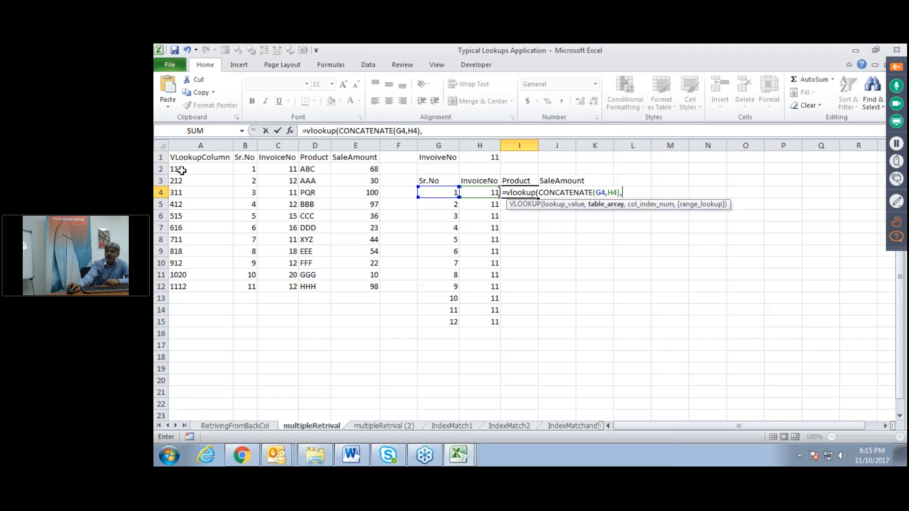
{"action": "left_click_drag", "start_coordinate": [182, 170], "coordinate": [359, 285]}
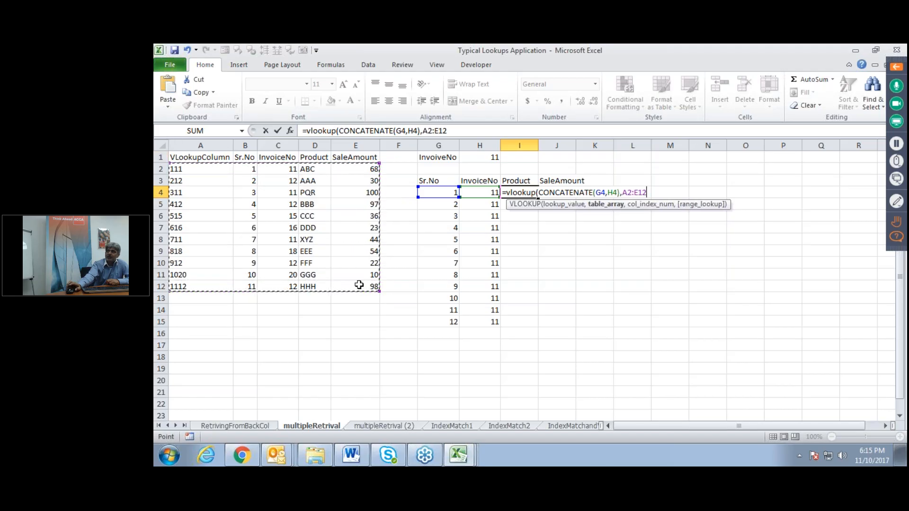
{"action": "type", "text": ",0"}
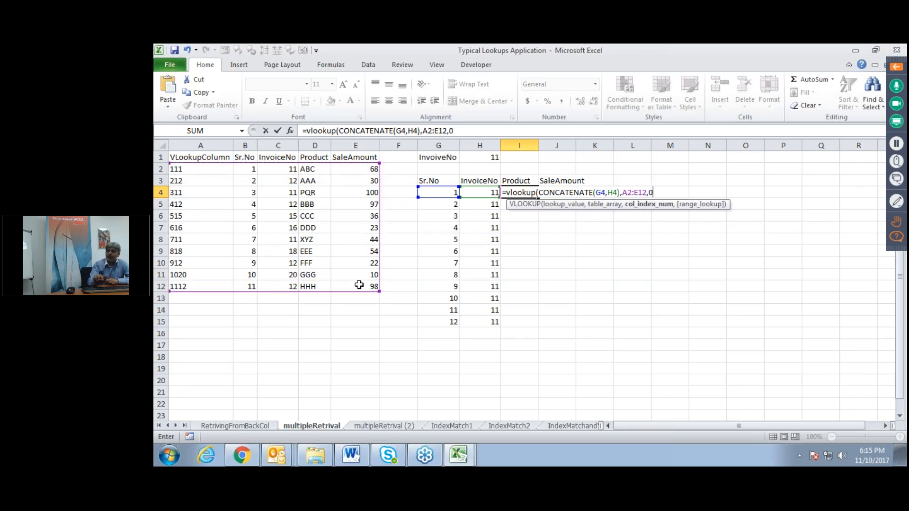
{"action": "type", "text": ")"}
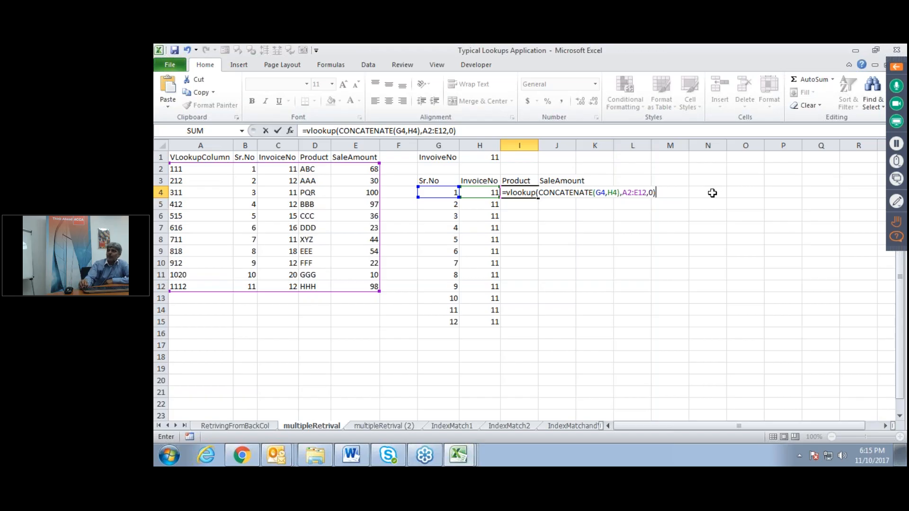
{"action": "key", "text": "Return"}
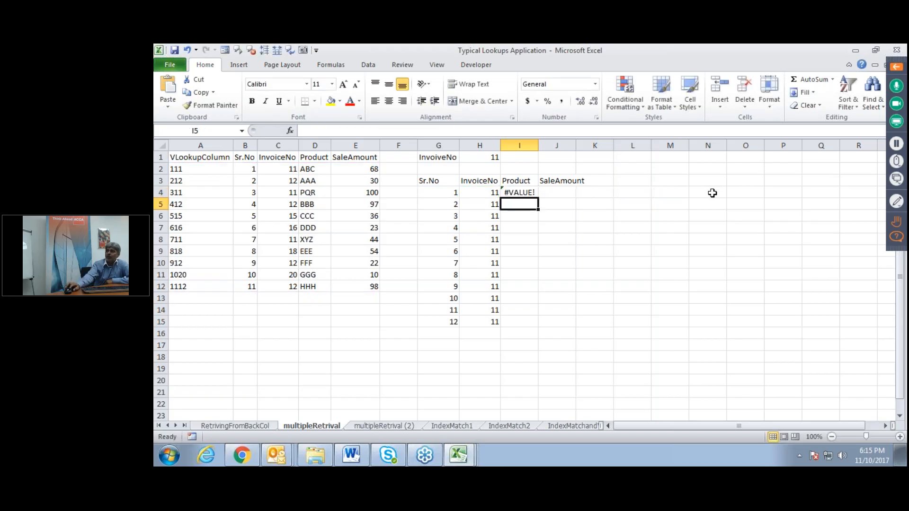
Step: Insert column index 4 before the 0 in the I4 VLOOKUP and fill the formula down to I15
{"action": "left_click", "coordinate": [518, 192]}
{"action": "double_click", "coordinate": [518, 191]}
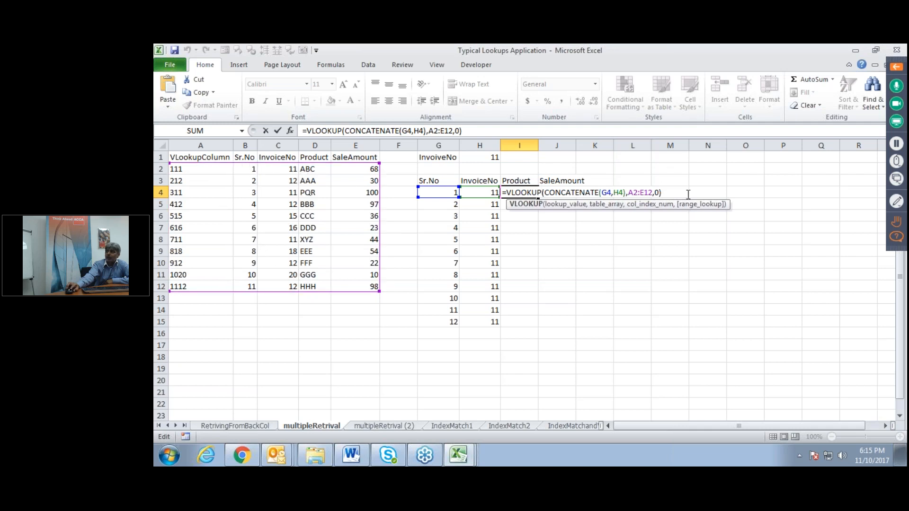
{"action": "left_click", "coordinate": [656, 192]}
{"action": "type", "text": "4,"}
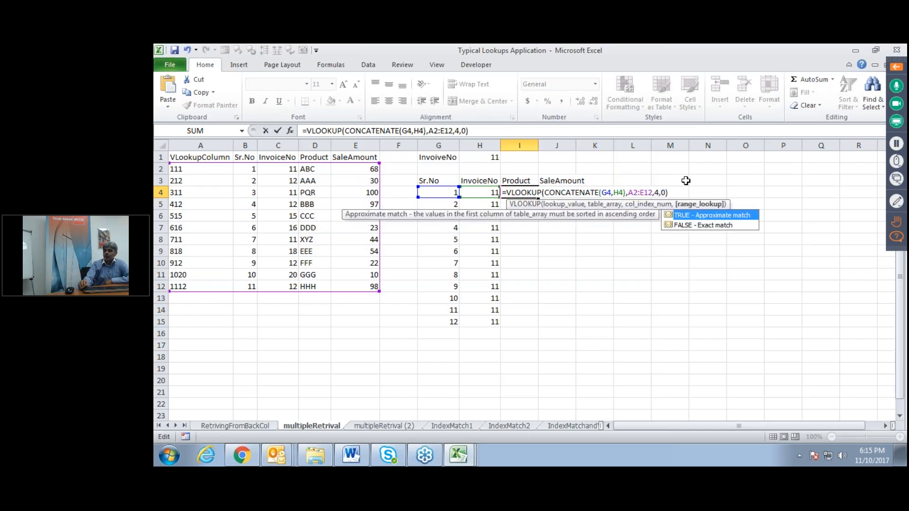
{"action": "key", "text": "Return"}
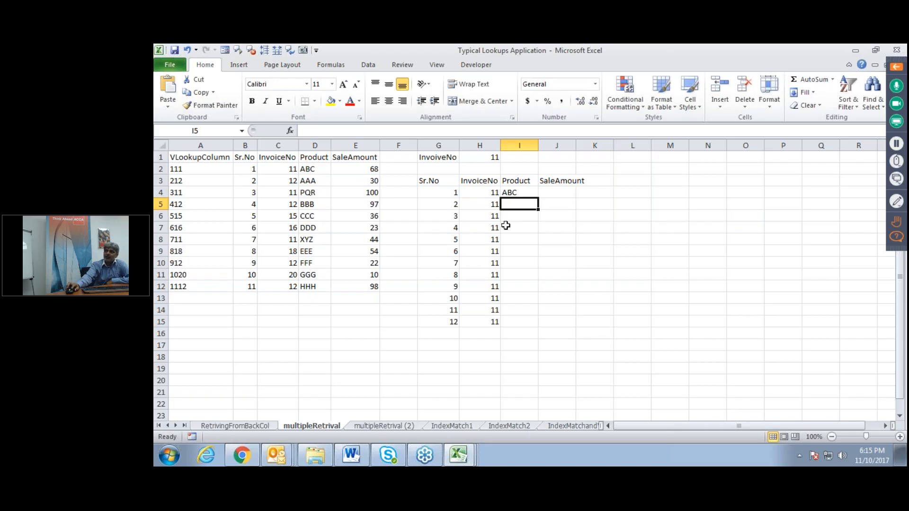
{"action": "left_click", "coordinate": [503, 195]}
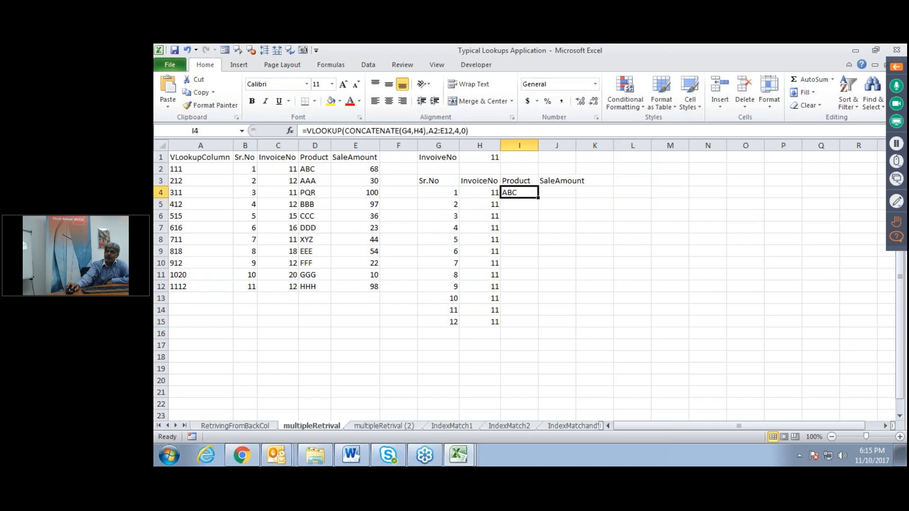
{"action": "double_click", "coordinate": [539, 195]}
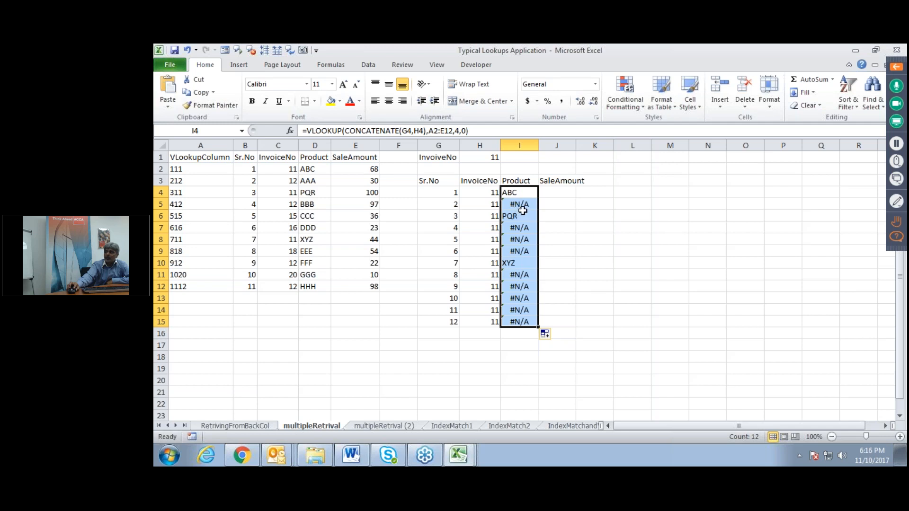
Step: Wrap the I4 VLOOKUP in IFERROR with 0 as the error value and fill the formula down to I15
{"action": "left_click", "coordinate": [307, 130]}
{"action": "type", "text": "iferror("}
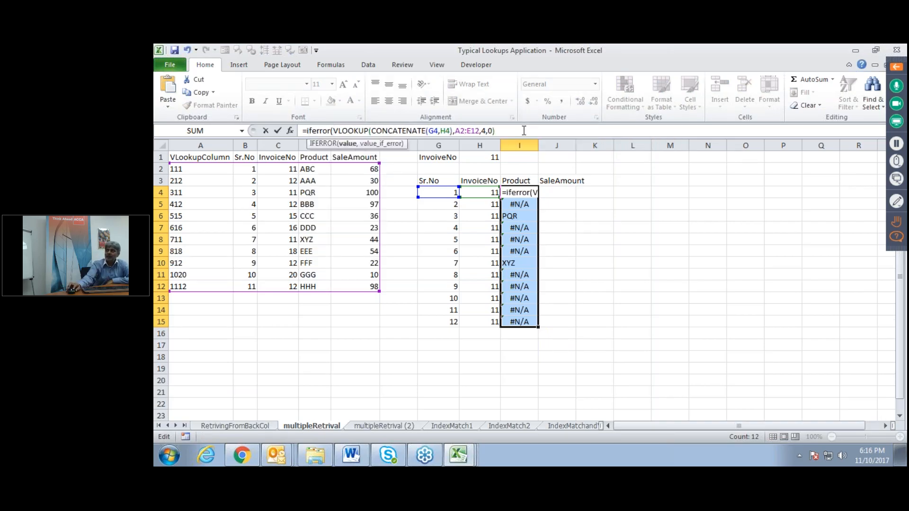
{"action": "type", "text": ",0"}
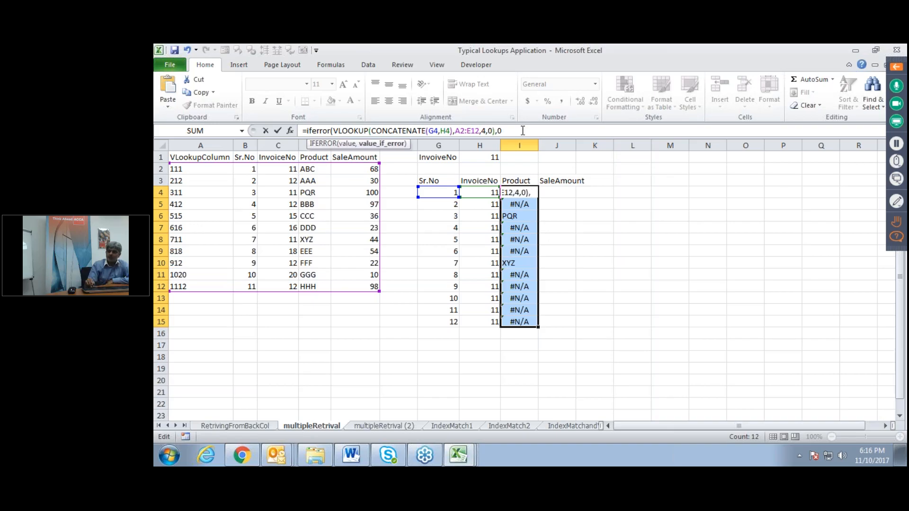
{"action": "type", "text": ")"}
{"action": "key", "text": "Return"}
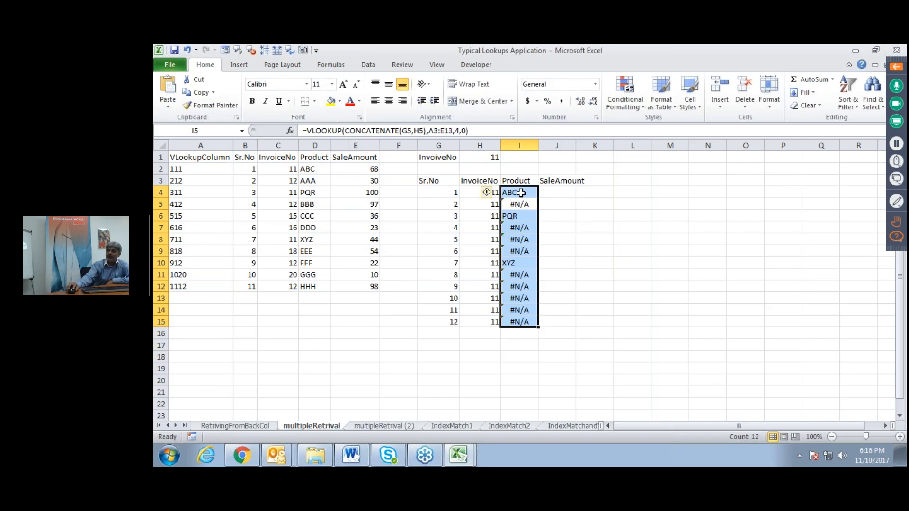
{"action": "left_click", "coordinate": [520, 194]}
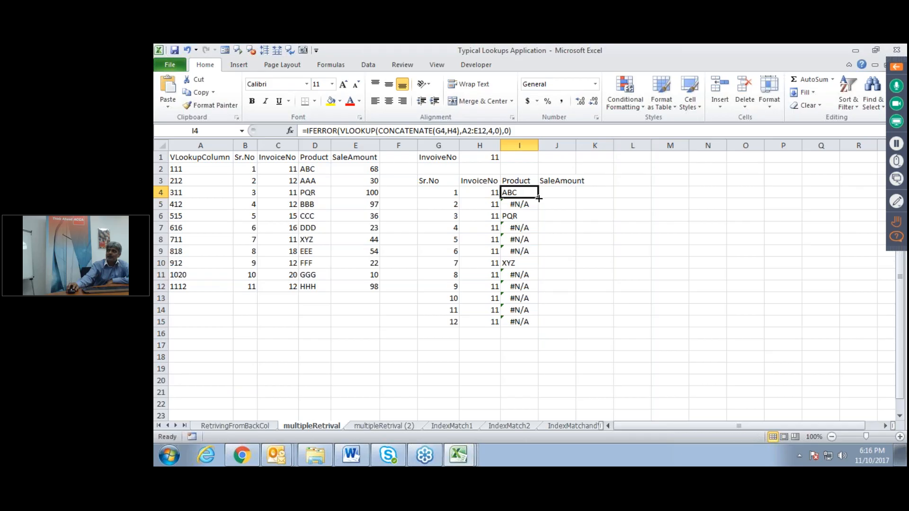
{"action": "double_click", "coordinate": [538, 198]}
Step: Begin a VLOOKUP formula in J4 under SaleAmount with CONCATENATE(G4,H4) as the lookup value
{"action": "left_click", "coordinate": [549, 192]}
{"action": "type", "text": "=vlookup"}
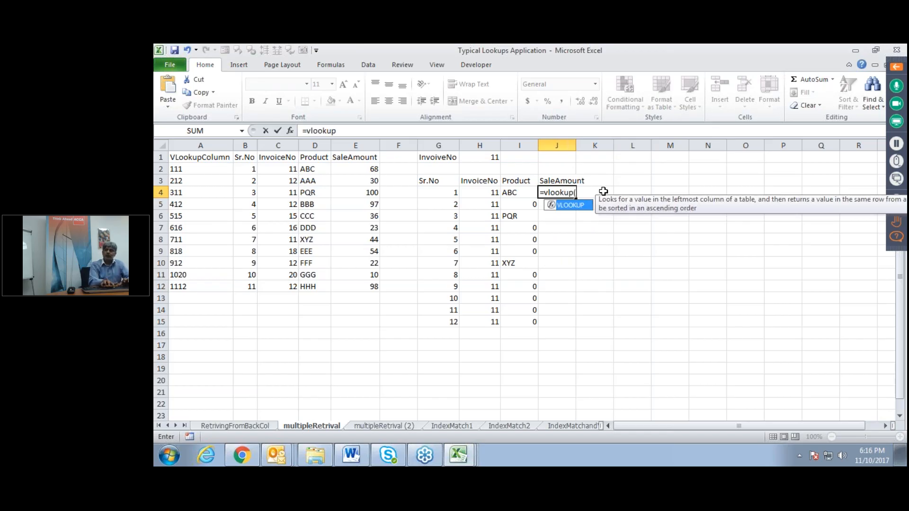
{"action": "type", "text": "("}
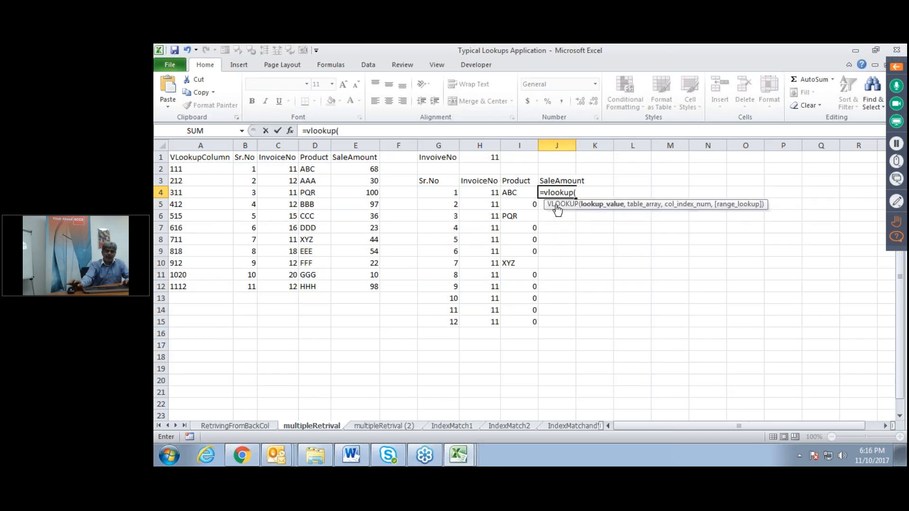
{"action": "type", "text": "con"}
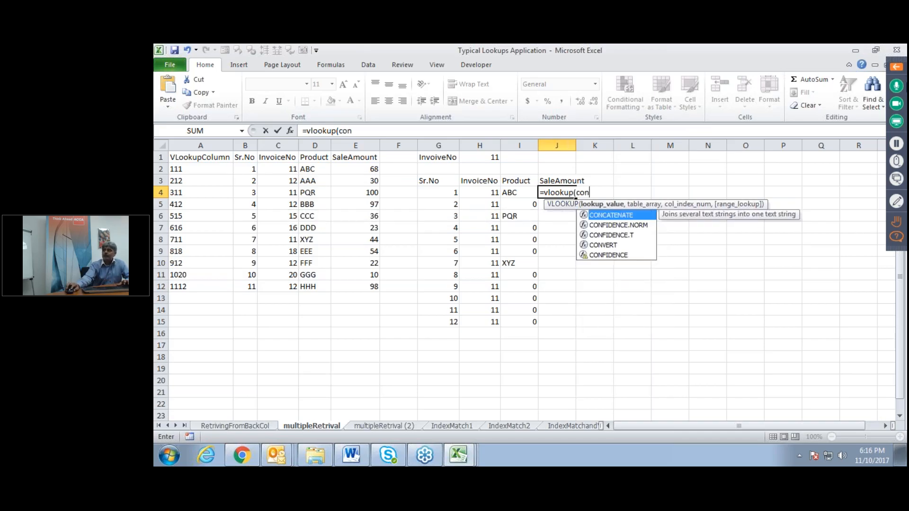
{"action": "double_click", "coordinate": [606, 219]}
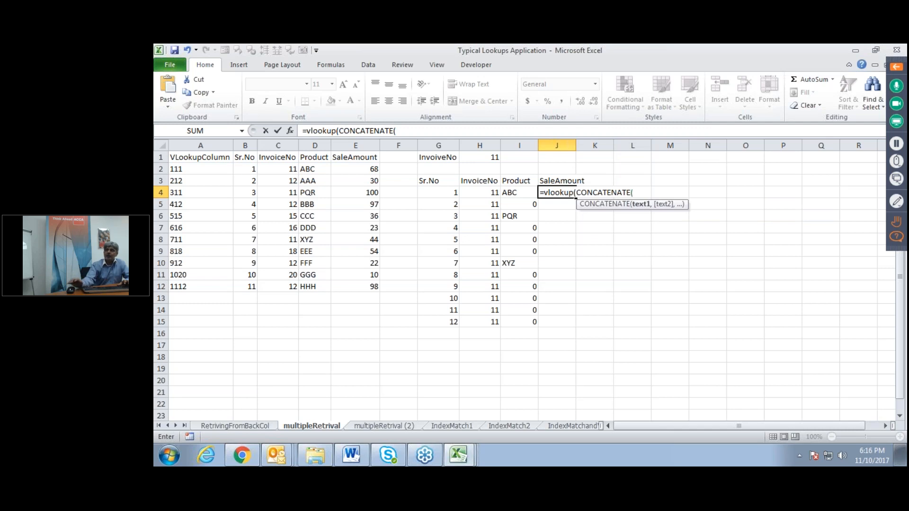
{"action": "type", "text": ","}
{"action": "left_click", "coordinate": [479, 190]}
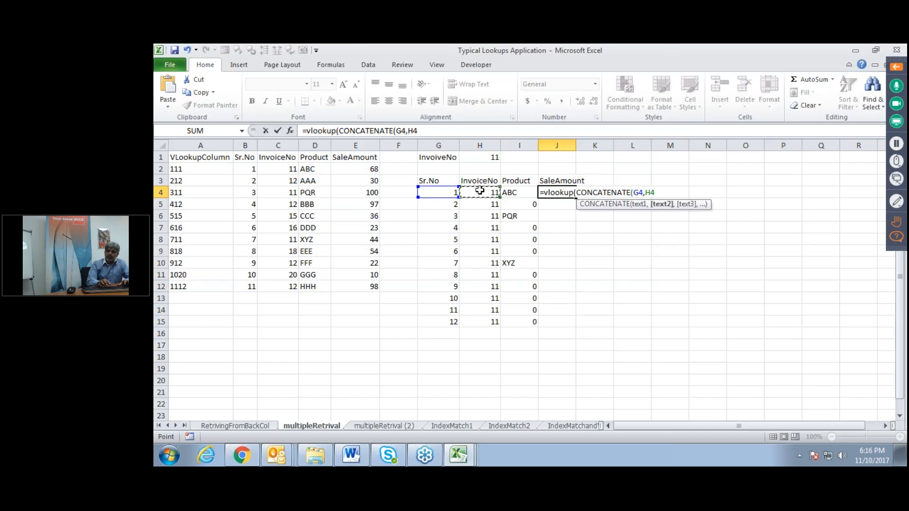
{"action": "type", "text": "),"}
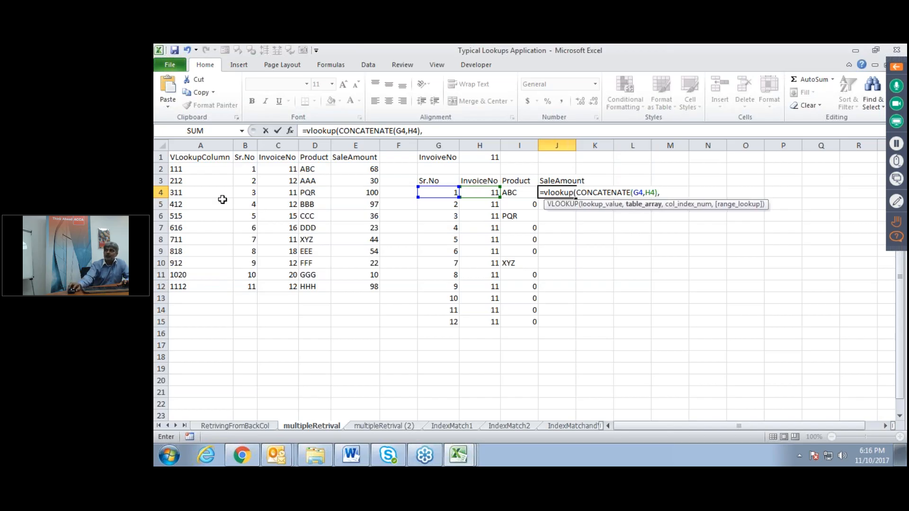
Step: Try to add A2:E12 as an absolute table array in the J4 VLOOKUP
{"action": "left_click_drag", "start_coordinate": [195, 169], "coordinate": [362, 285]}
{"action": "type", "text": ","}
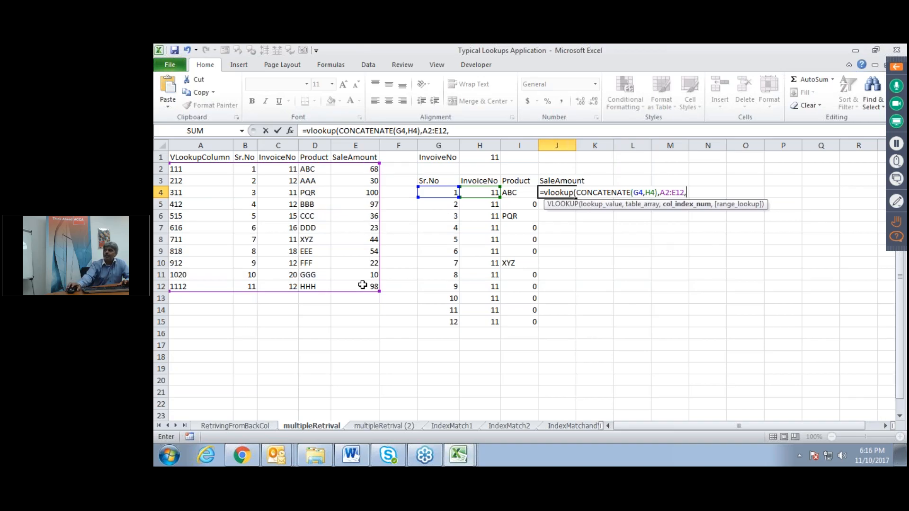
{"action": "key", "text": "BackSpace"}
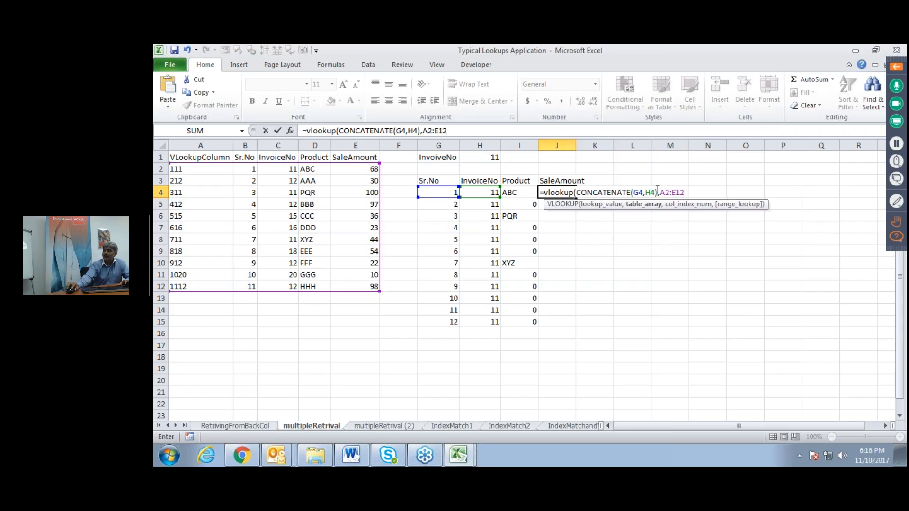
{"action": "left_click_drag", "start_coordinate": [661, 193], "coordinate": [697, 196]}
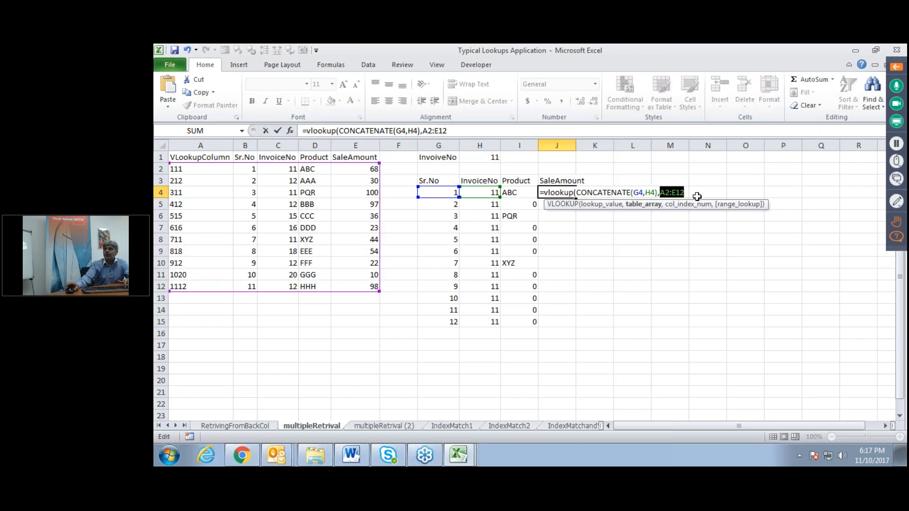
{"action": "key", "text": "F4"}
{"action": "type", "text": ","}
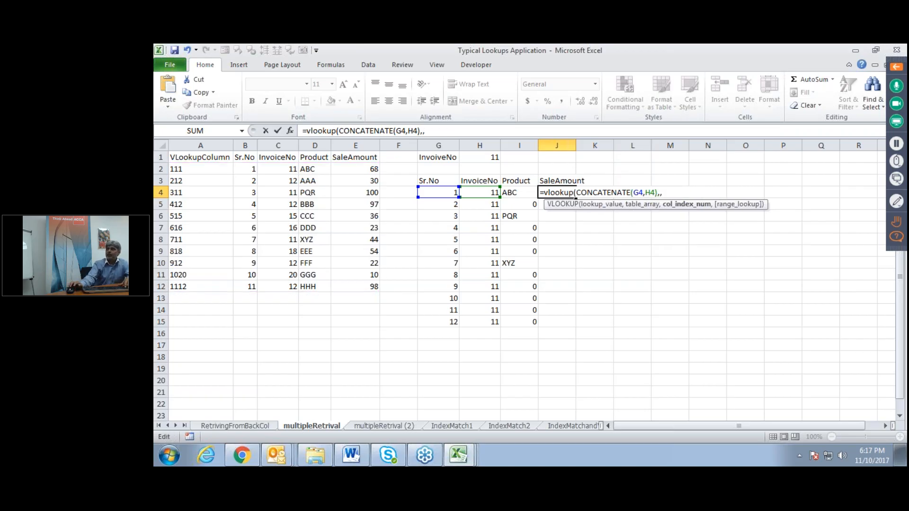
{"action": "key", "text": "BackSpace"}
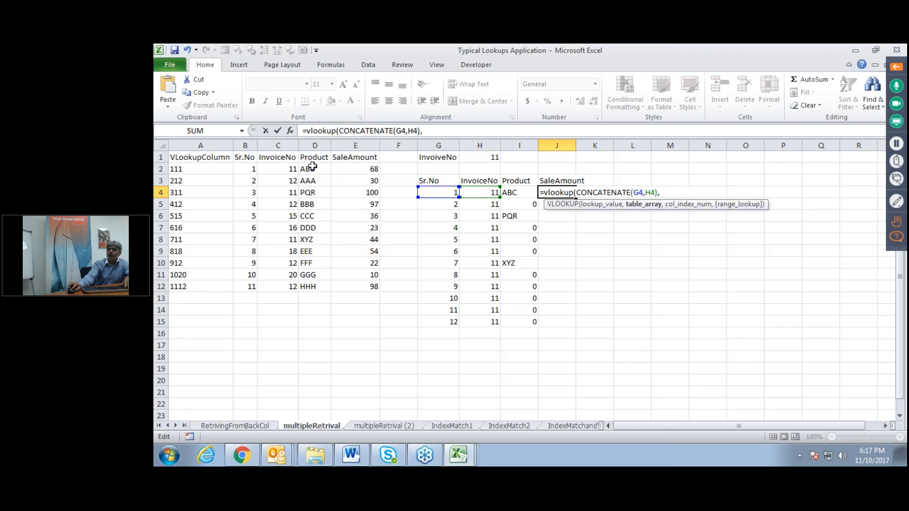
Step: Complete the J4 VLOOKUP with column index 5 and 0 as the final argument
{"action": "type", "text": "5,0"}
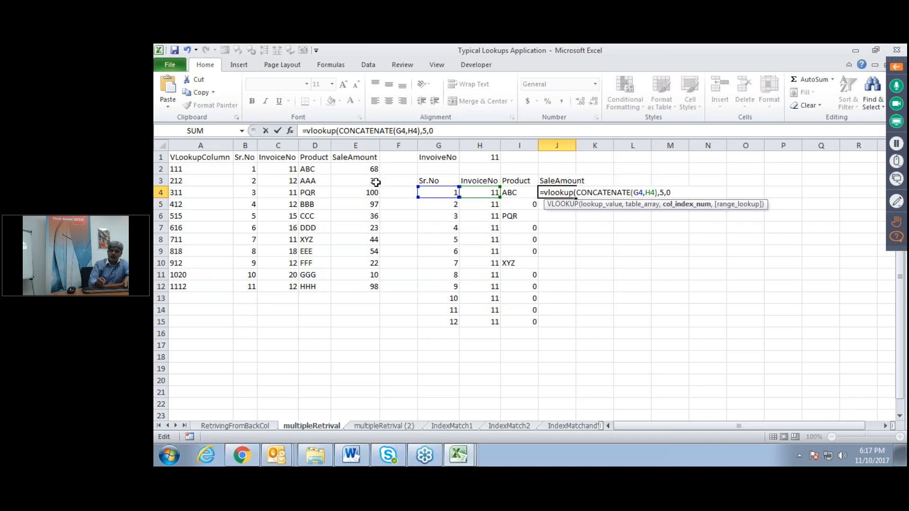
{"action": "type", "text": ")"}
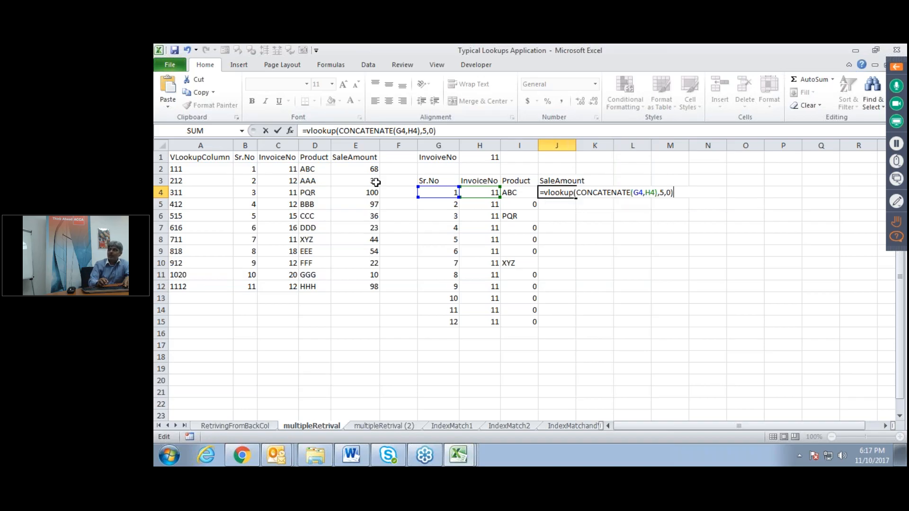
{"action": "key", "text": "Return"}
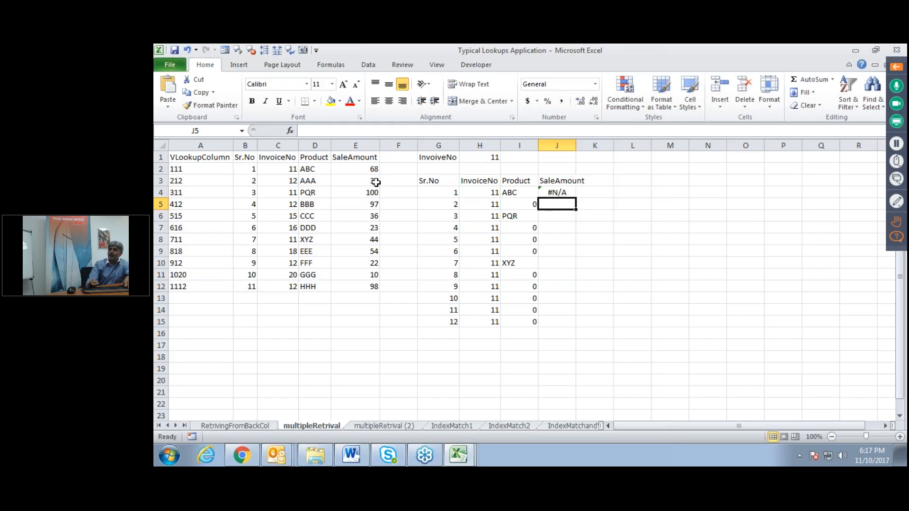
Step: Insert the table array A2:E12 after the lookup value in the J4 VLOOKUP and fill the formula down to J15
{"action": "key", "text": "Up"}
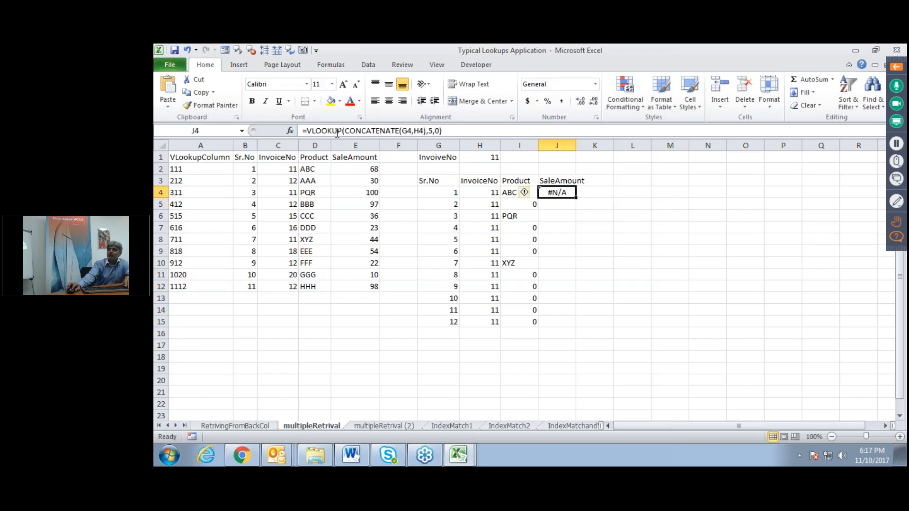
{"action": "left_click", "coordinate": [428, 131]}
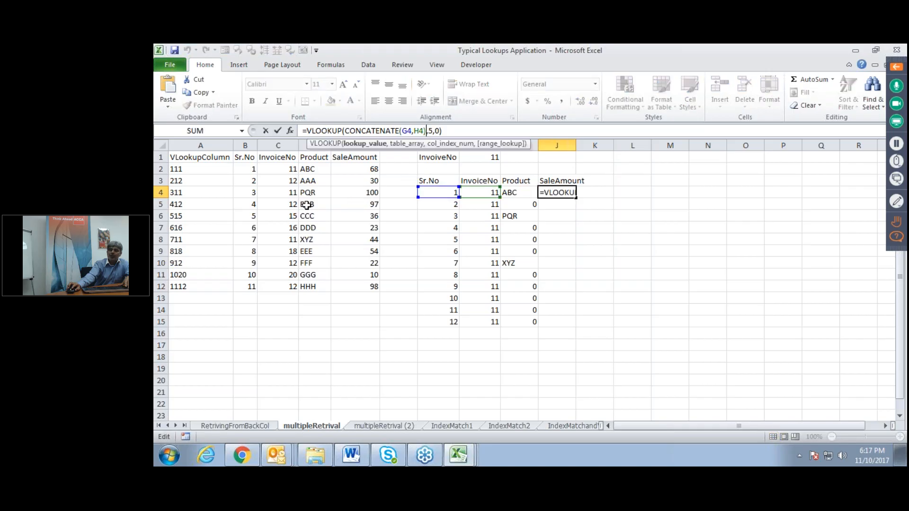
{"action": "type", "text": ","}
{"action": "left_click_drag", "start_coordinate": [180, 169], "coordinate": [348, 282]}
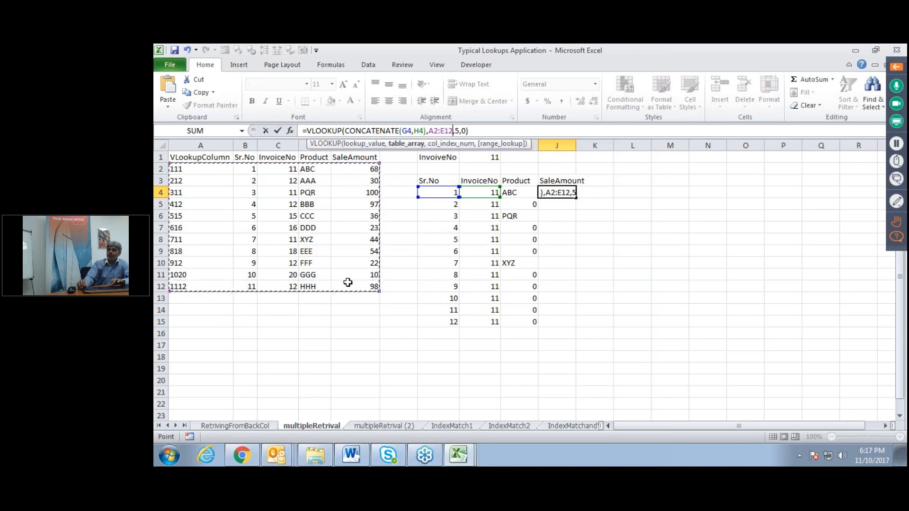
{"action": "key", "text": "Return"}
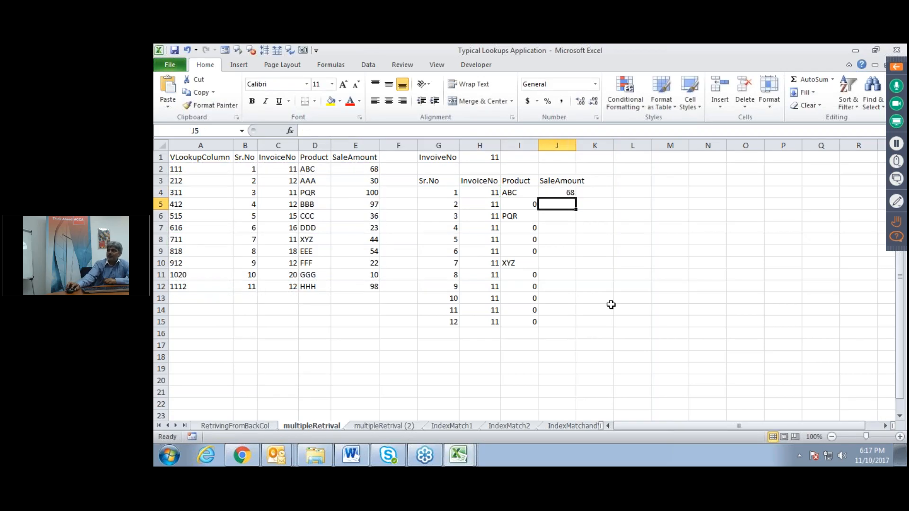
{"action": "left_click", "coordinate": [558, 193]}
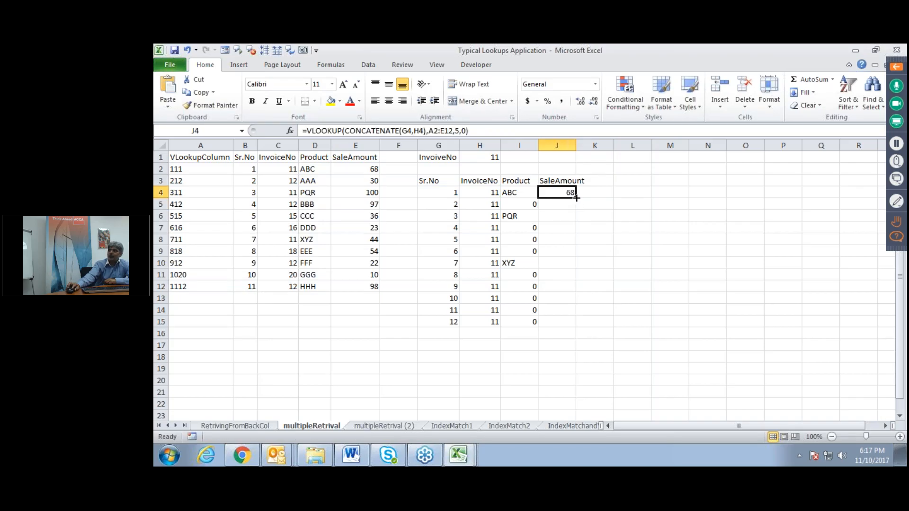
{"action": "double_click", "coordinate": [576, 198]}
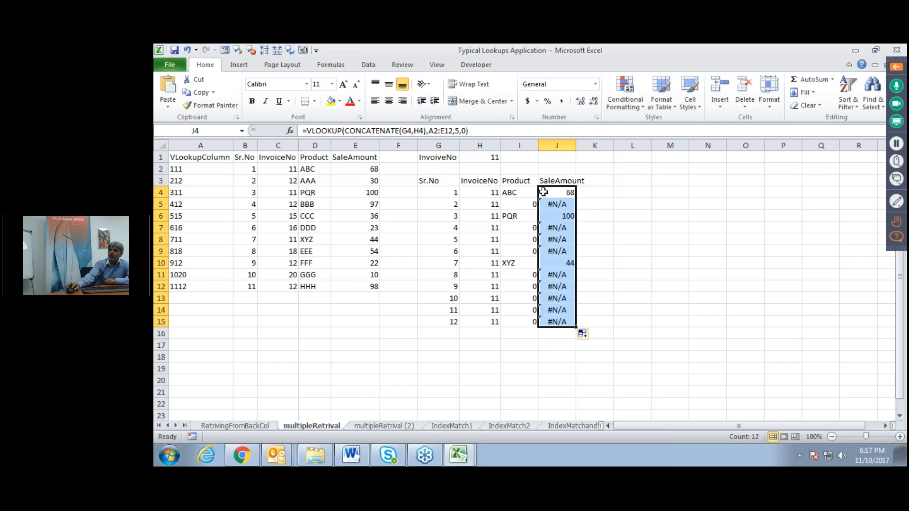
Step: Wrap the J4 VLOOKUP in IFERROR with 0 as the error value and fill the formula down to J15
{"action": "left_click", "coordinate": [310, 130]}
{"action": "type", "text": "if"}
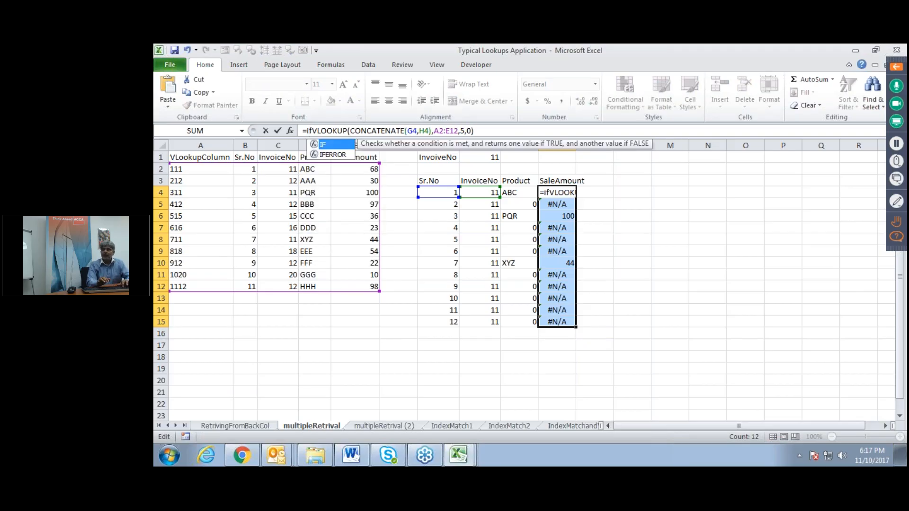
{"action": "double_click", "coordinate": [333, 157]}
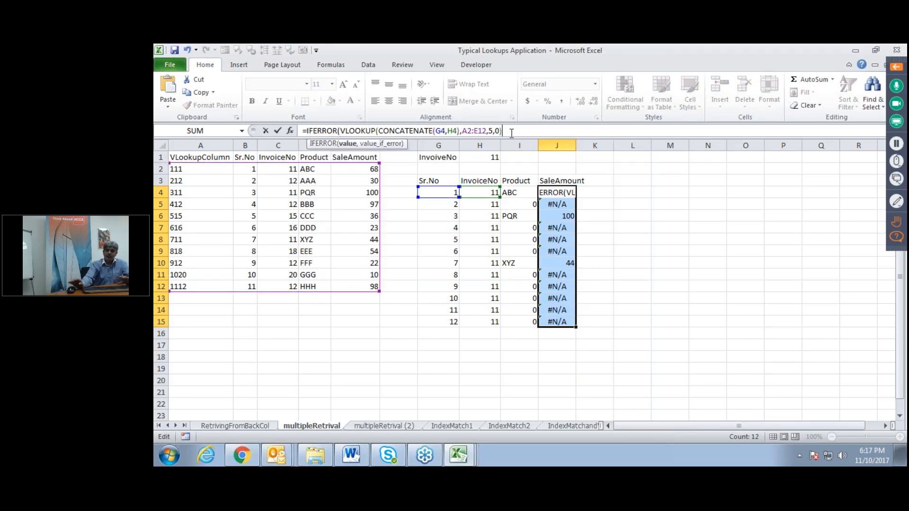
{"action": "type", "text": ",0"}
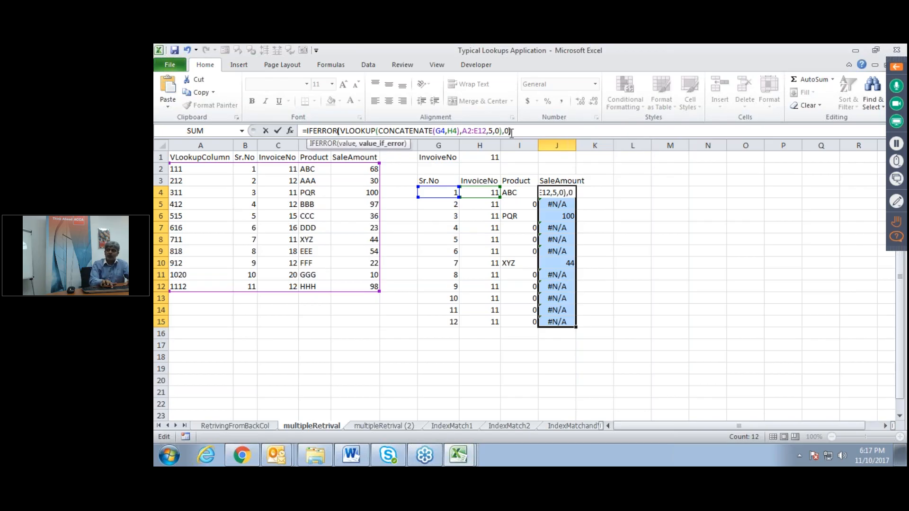
{"action": "type", "text": ")"}
{"action": "key", "text": "Return"}
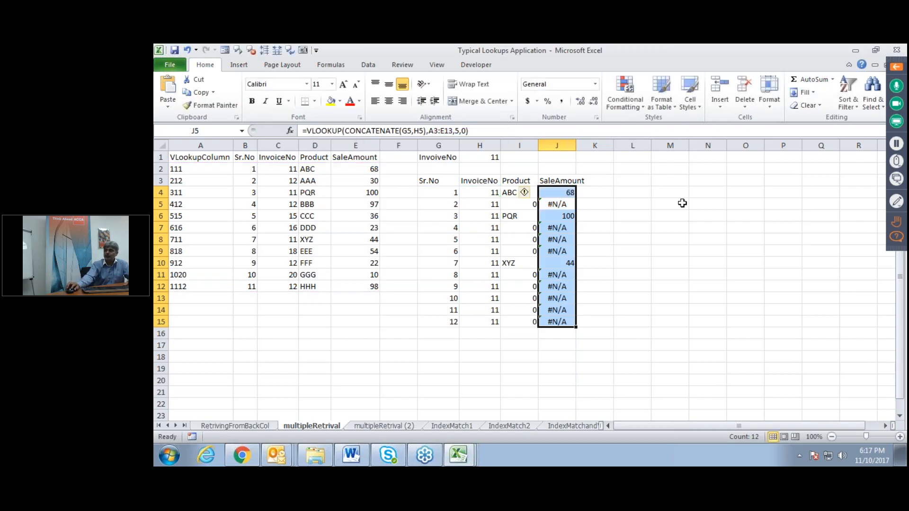
{"action": "left_click", "coordinate": [567, 192]}
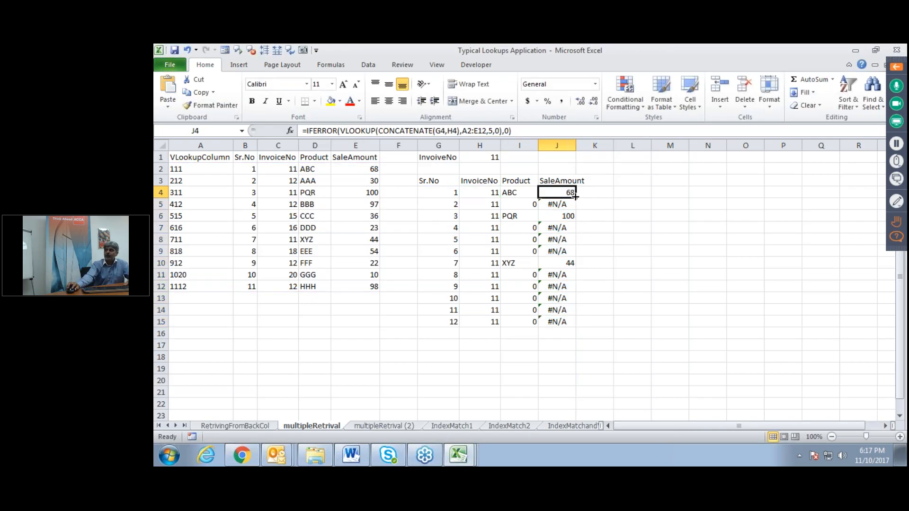
{"action": "left_click_drag", "start_coordinate": [575, 196], "coordinate": [576, 328]}
{"action": "left_click", "coordinate": [632, 215]}
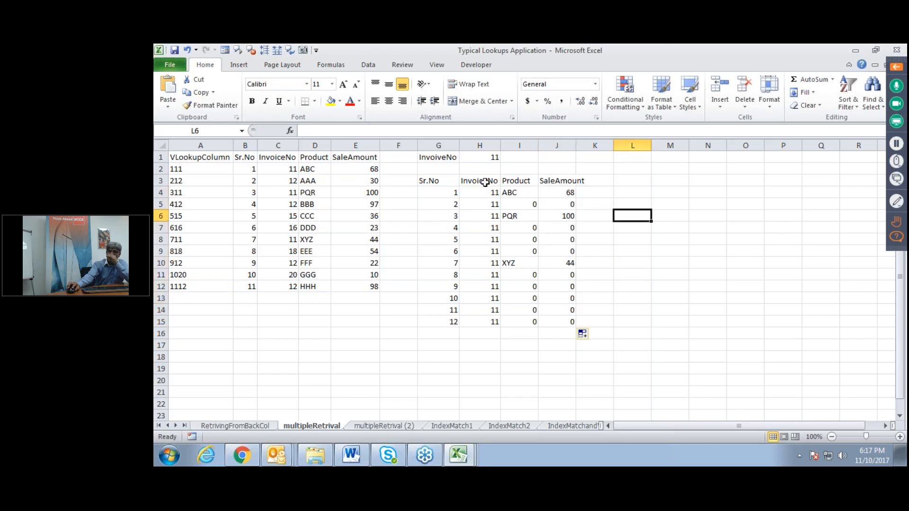
Step: Sort the retrieved rows in G3:J15 by InvoiceNo values from largest to smallest
{"action": "left_click_drag", "start_coordinate": [440, 184], "coordinate": [563, 321]}
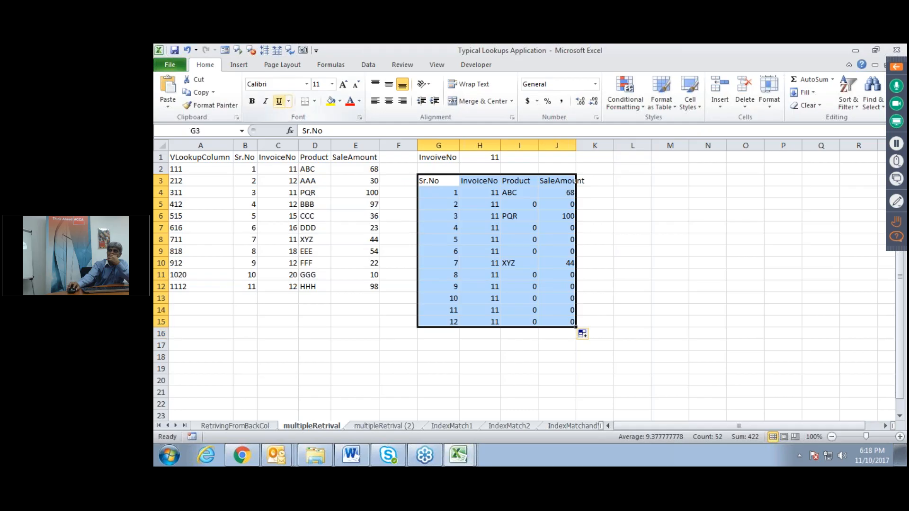
{"action": "left_click", "coordinate": [372, 65]}
{"action": "left_click", "coordinate": [434, 98]}
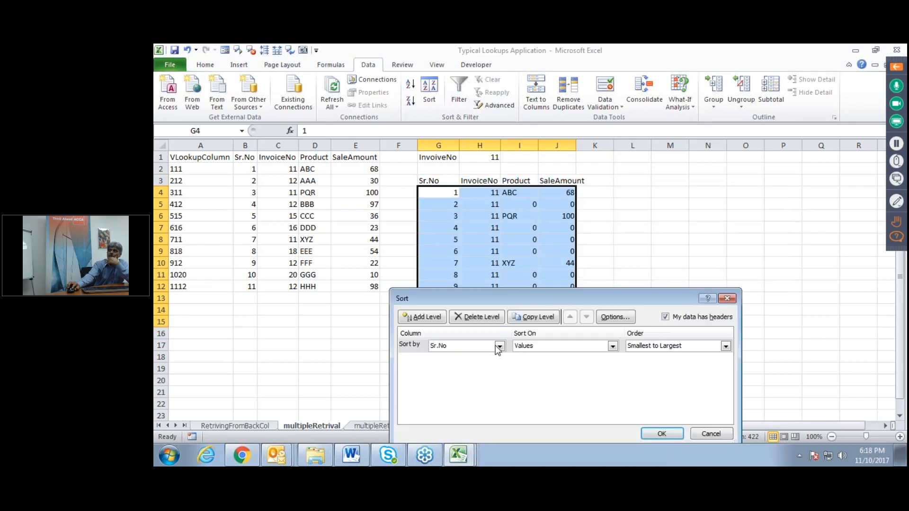
{"action": "left_click", "coordinate": [500, 346]}
{"action": "left_click", "coordinate": [496, 364]}
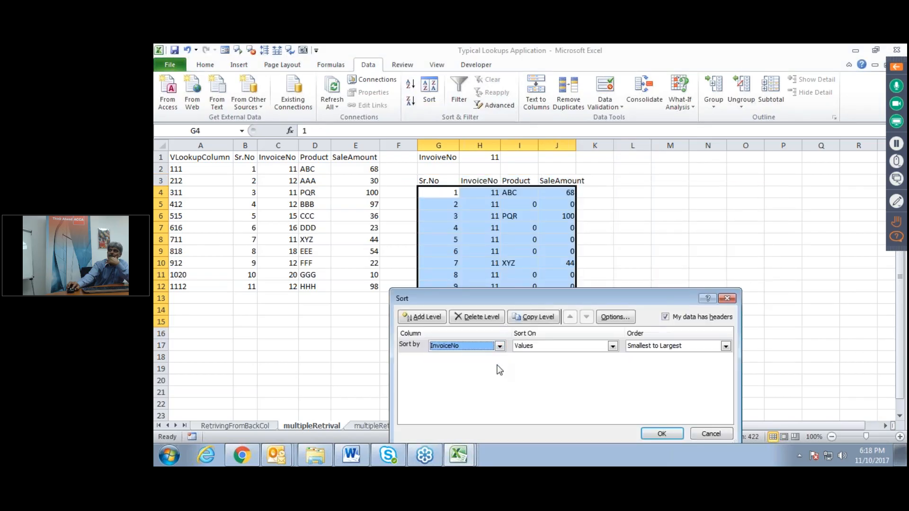
{"action": "left_click", "coordinate": [726, 347]}
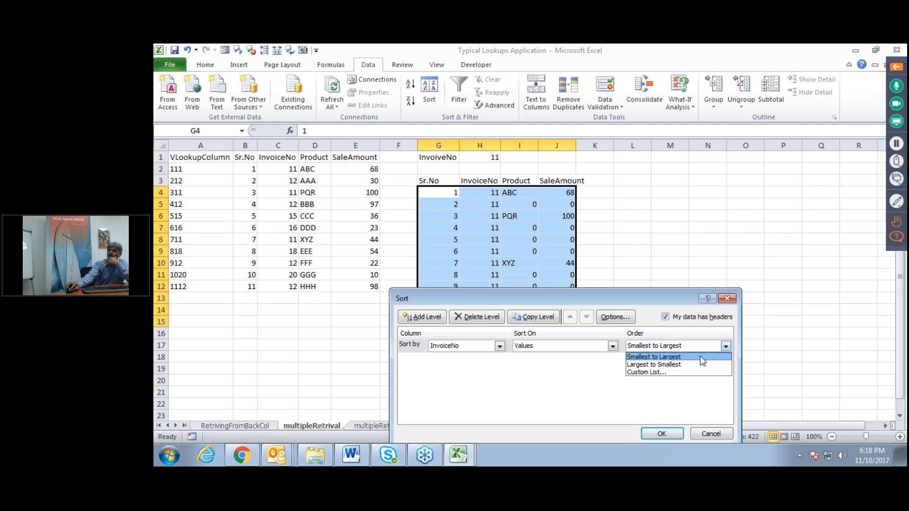
{"action": "left_click", "coordinate": [688, 364]}
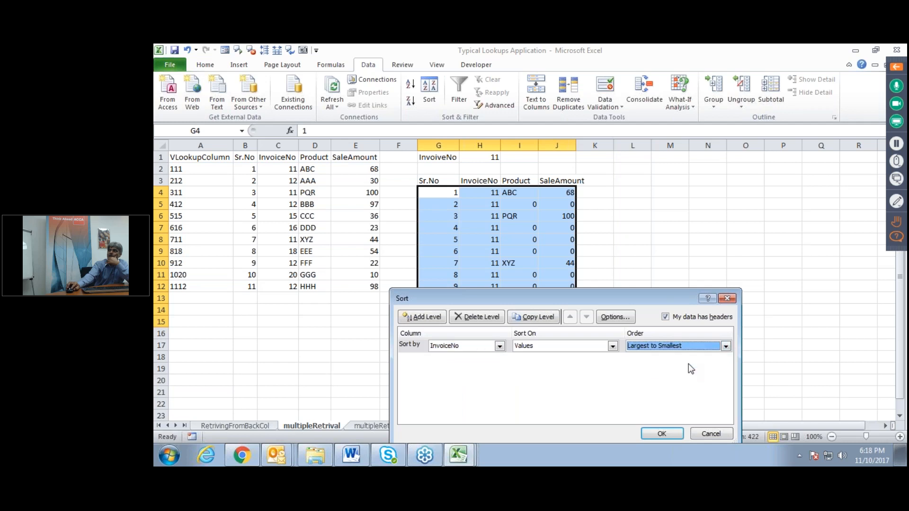
{"action": "left_click", "coordinate": [678, 434]}
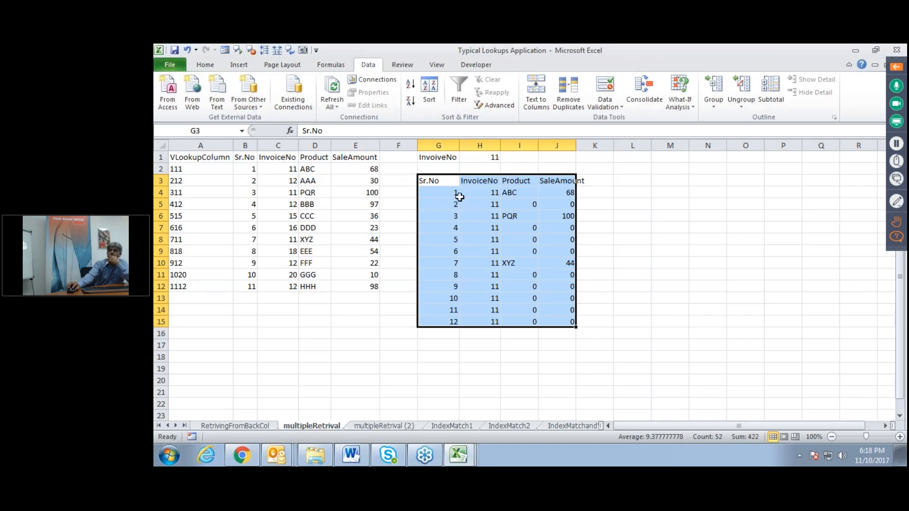
Step: Sort the retrieved table again by Product in descending order
{"action": "left_click", "coordinate": [430, 99]}
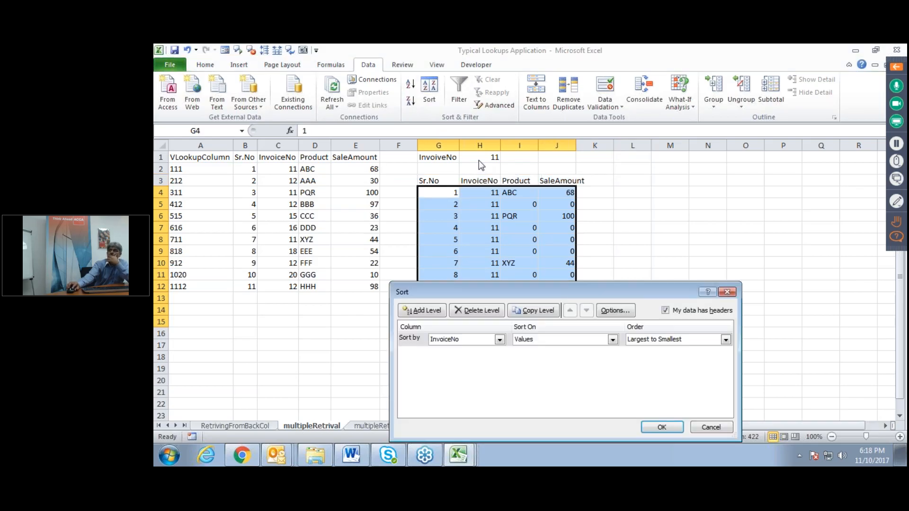
{"action": "left_click", "coordinate": [499, 339]}
{"action": "left_click", "coordinate": [487, 367]}
{"action": "left_click", "coordinate": [662, 427]}
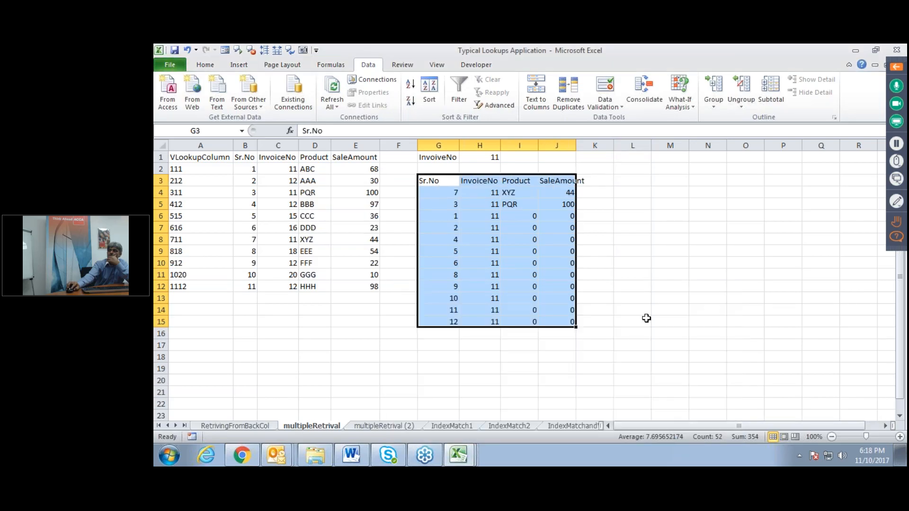
{"action": "left_click", "coordinate": [644, 318]}
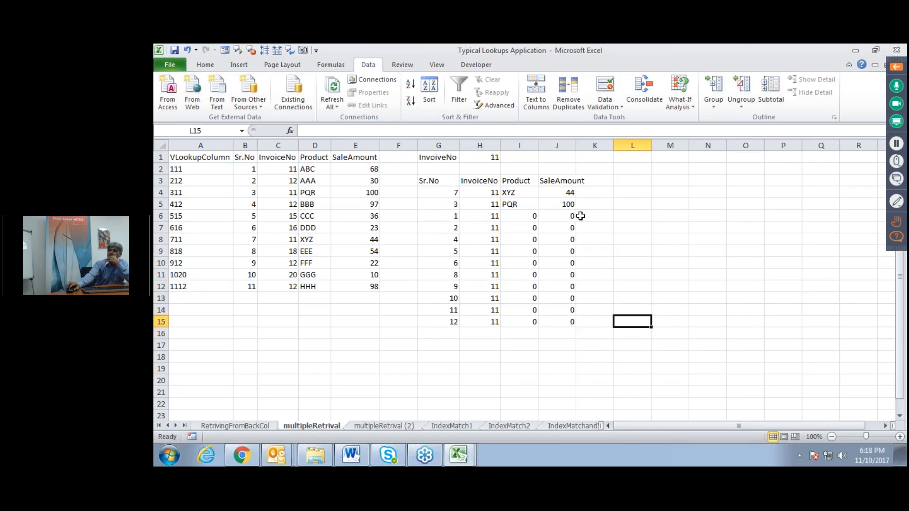
Step: Examine the COUNTIF part of the A2 VLookupColumn formula on the multipleRetrival (2) sheet
{"action": "left_click", "coordinate": [379, 424]}
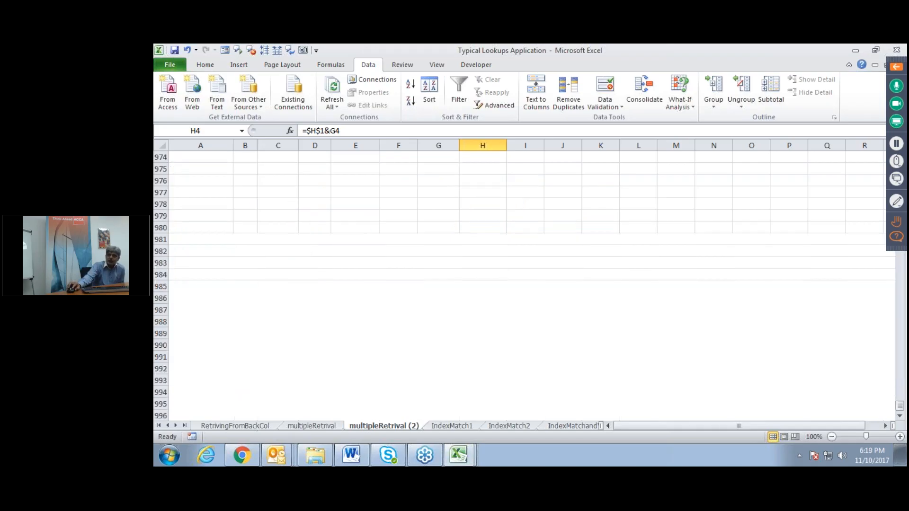
{"action": "left_click", "coordinate": [309, 425]}
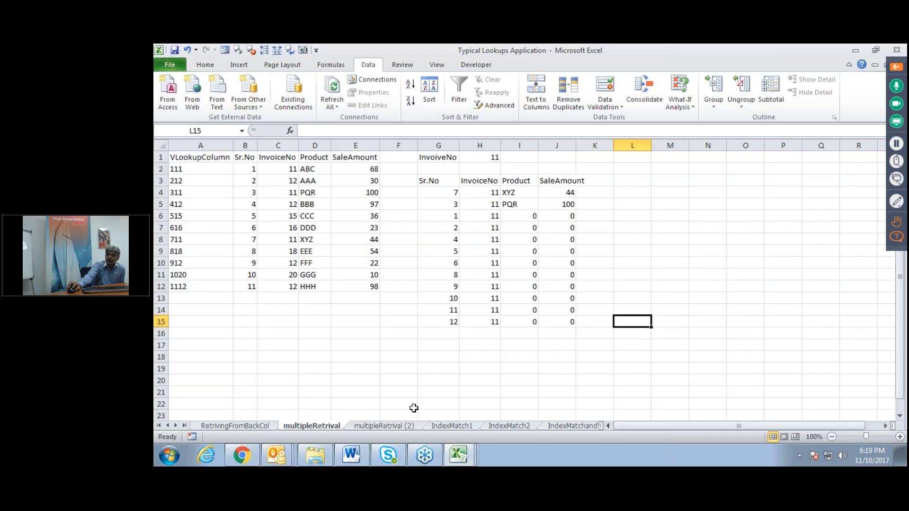
{"action": "left_click", "coordinate": [383, 425]}
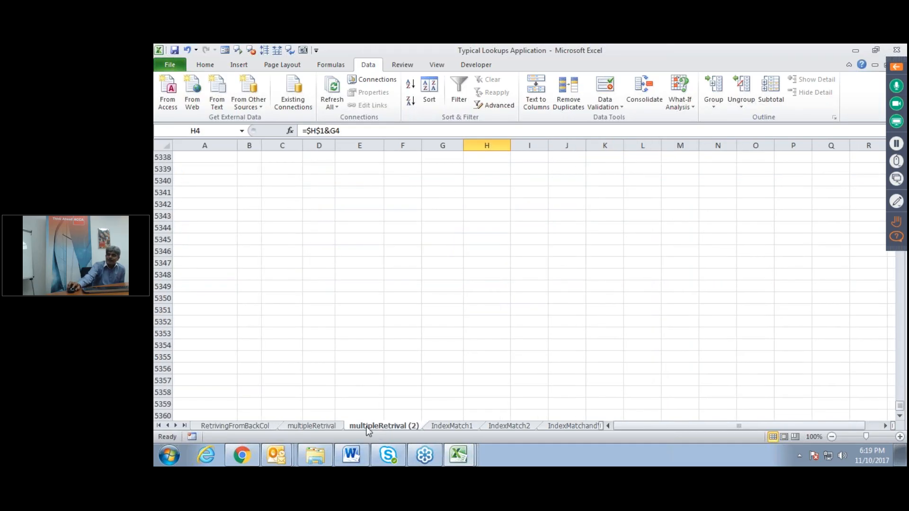
{"action": "scroll", "coordinate": [635, 336], "scroll_direction": "up", "scroll_amount": 15}
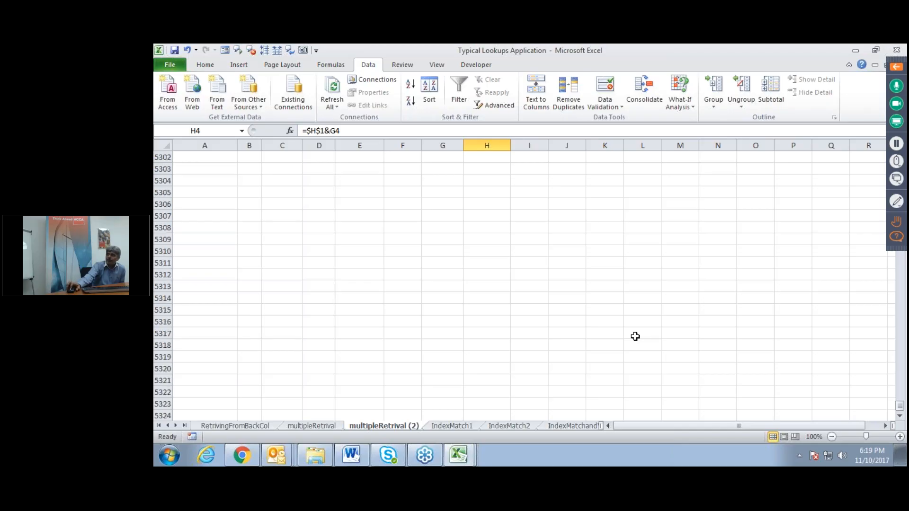
{"action": "scroll", "coordinate": [635, 336], "scroll_direction": "up", "scroll_amount": 3}
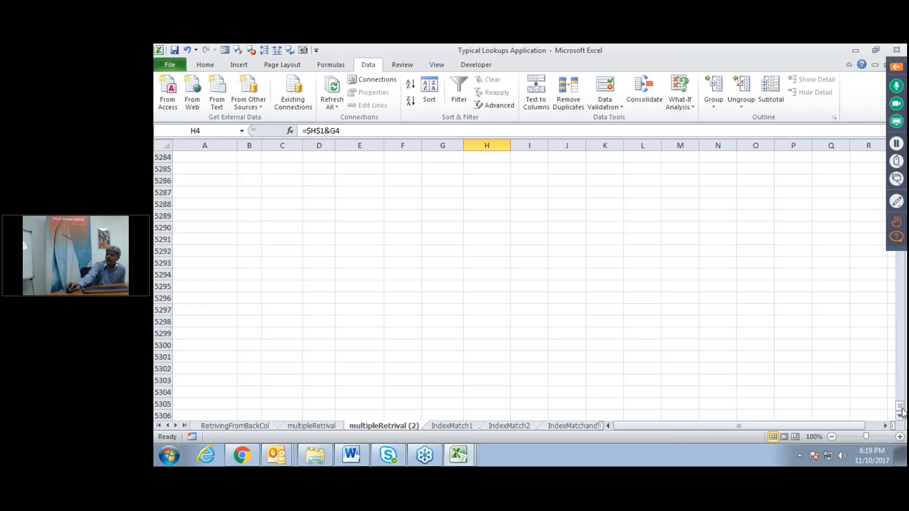
{"action": "left_click_drag", "start_coordinate": [901, 411], "coordinate": [877, 125]}
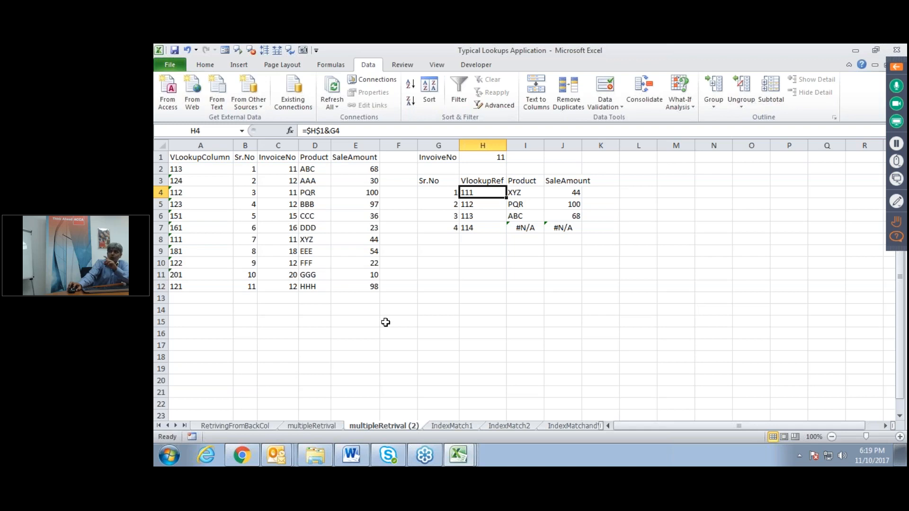
{"action": "left_click", "coordinate": [193, 169]}
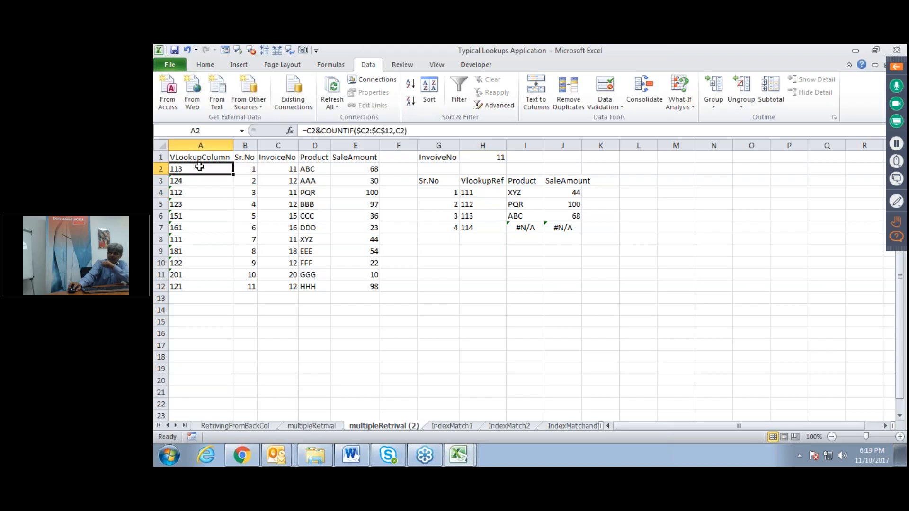
{"action": "left_click_drag", "start_coordinate": [322, 129], "coordinate": [422, 129]}
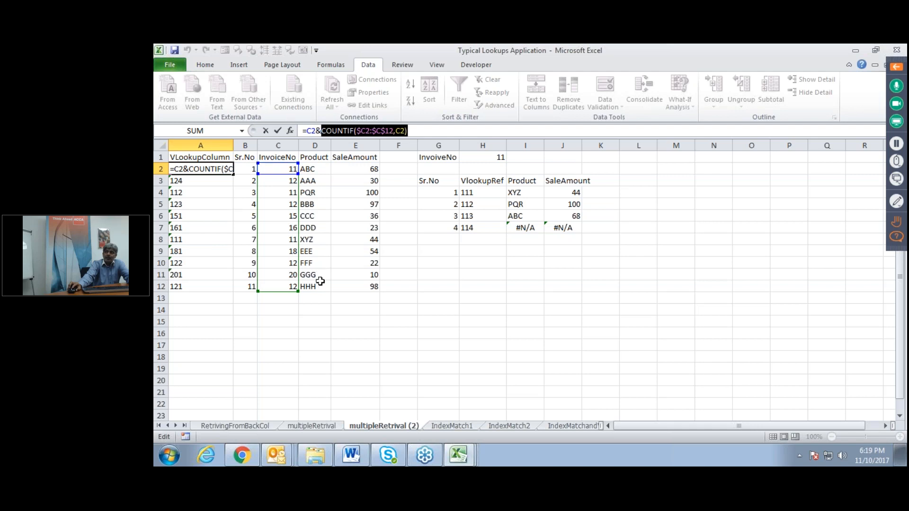
Step: Build a COUNTIF formula in E14 with $D2:$D12 as the range and D2 as the criteria
{"action": "left_click", "coordinate": [357, 310]}
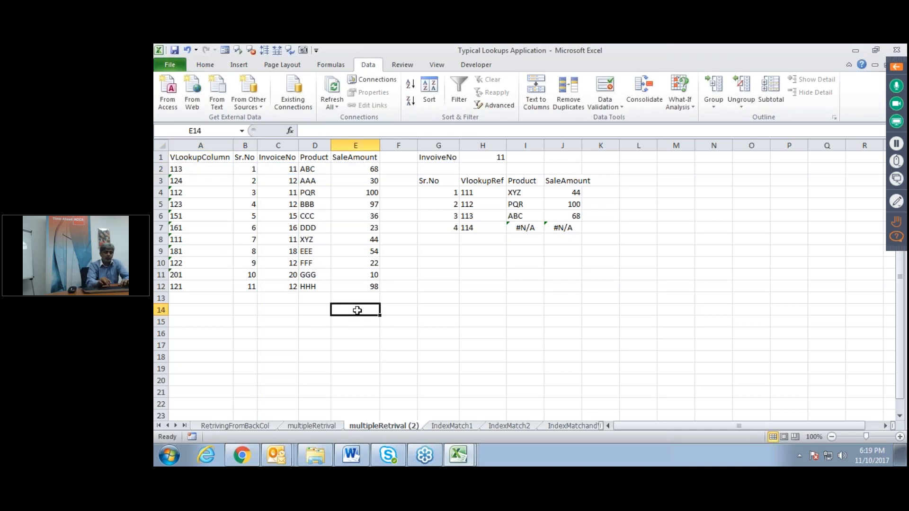
{"action": "type", "text": "=cou"}
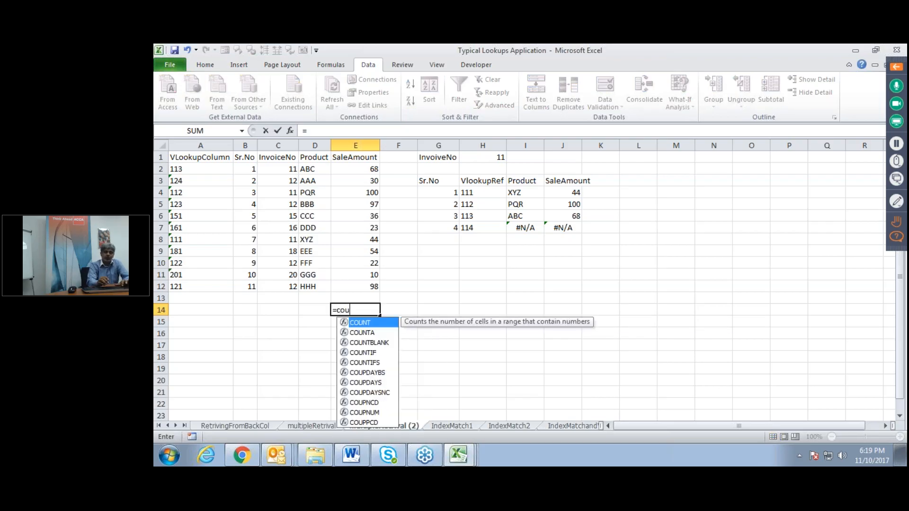
{"action": "type", "text": "ntif"}
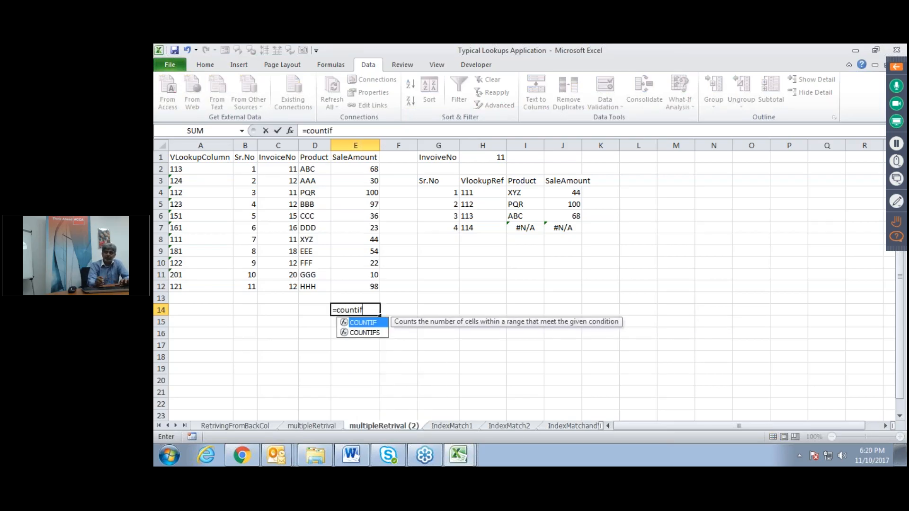
{"action": "type", "text": "("}
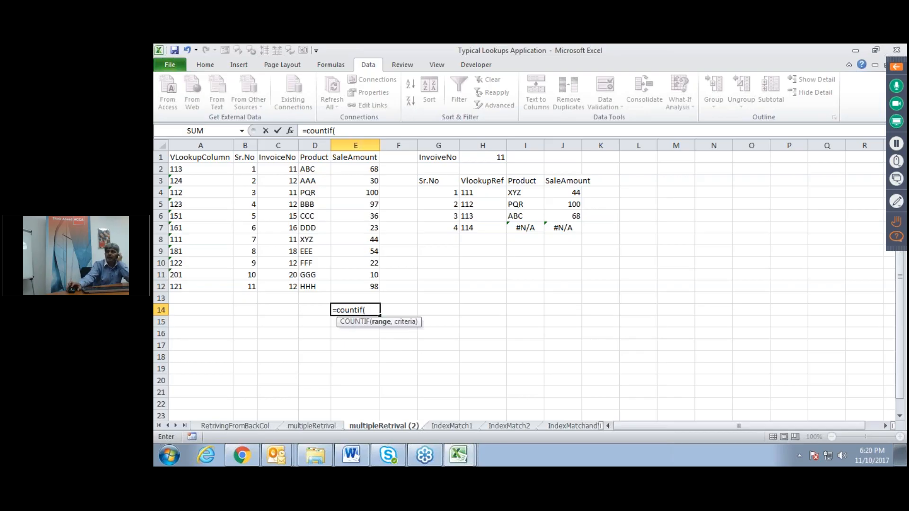
{"action": "mouse_move", "coordinate": [315, 169]}
{"action": "left_mouse_down"}
{"action": "mouse_move", "coordinate": [318, 264]}
{"action": "mouse_move", "coordinate": [327, 247]}
{"action": "mouse_move", "coordinate": [319, 168]}
{"action": "left_mouse_up"}
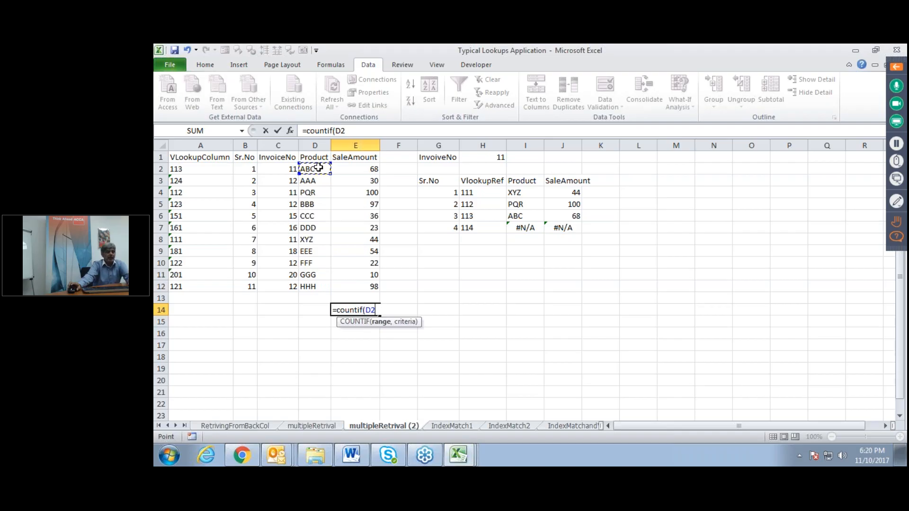
{"action": "key", "text": "F4"}
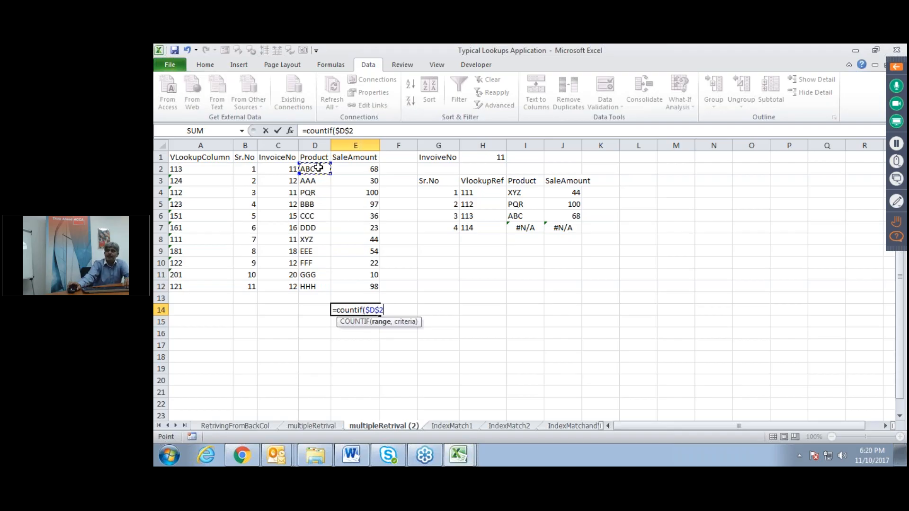
{"action": "key", "text": "F4"}
{"action": "key", "text": "F4"}
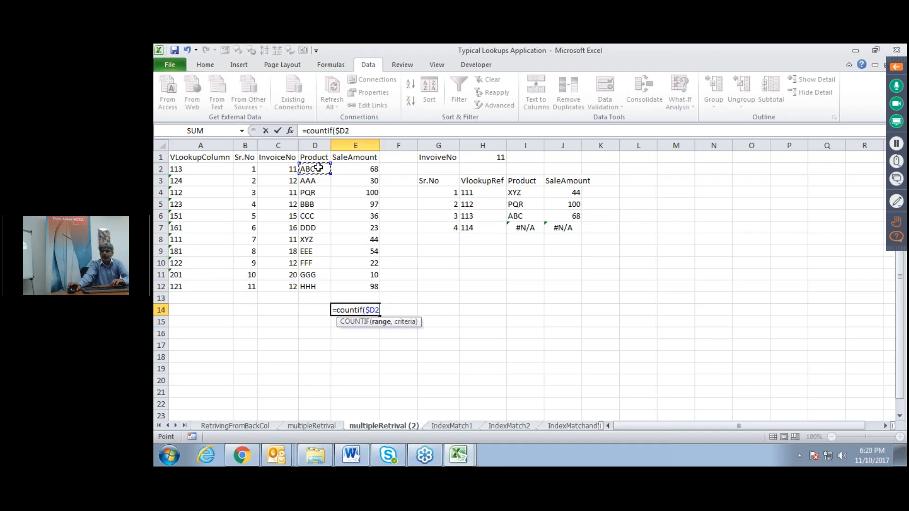
{"action": "type", "text": ","}
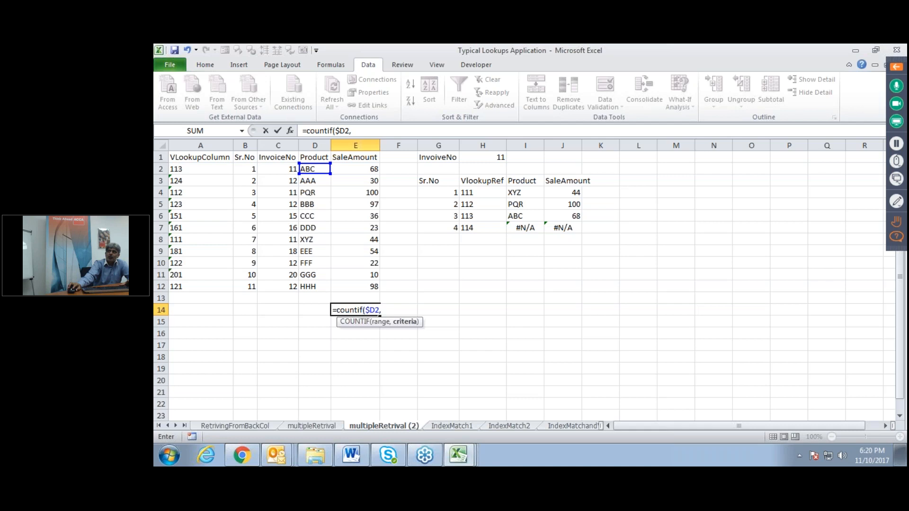
{"action": "left_click_drag", "start_coordinate": [330, 175], "coordinate": [327, 289]}
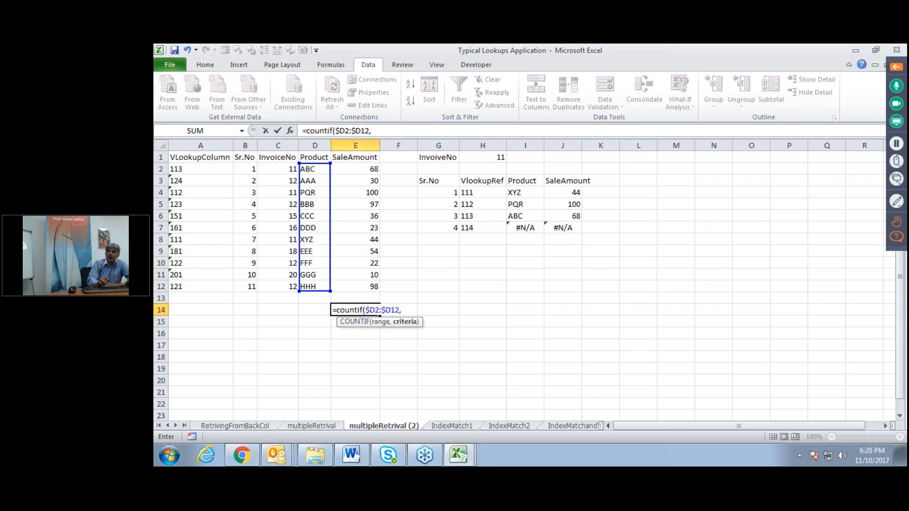
{"action": "left_click", "coordinate": [315, 169]}
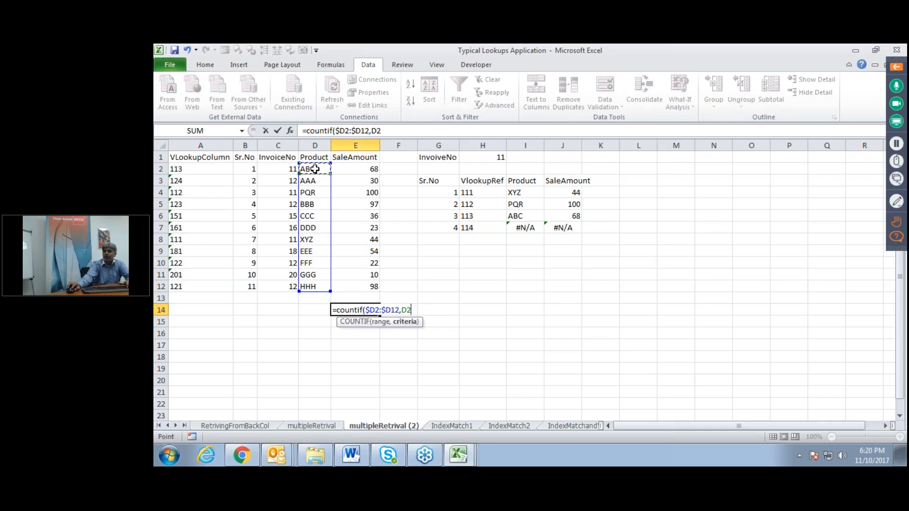
{"action": "key", "text": "F3"}
{"action": "left_click", "coordinate": [634, 303]}
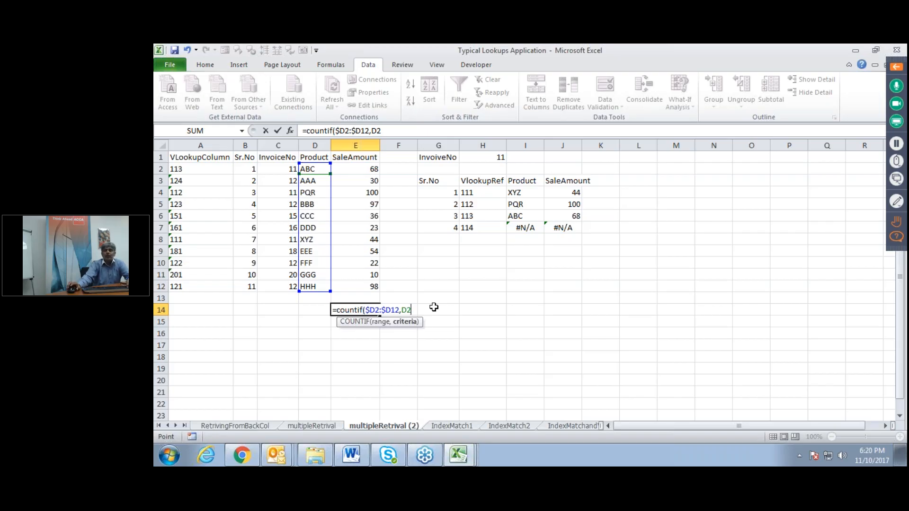
{"action": "key", "text": "F3"}
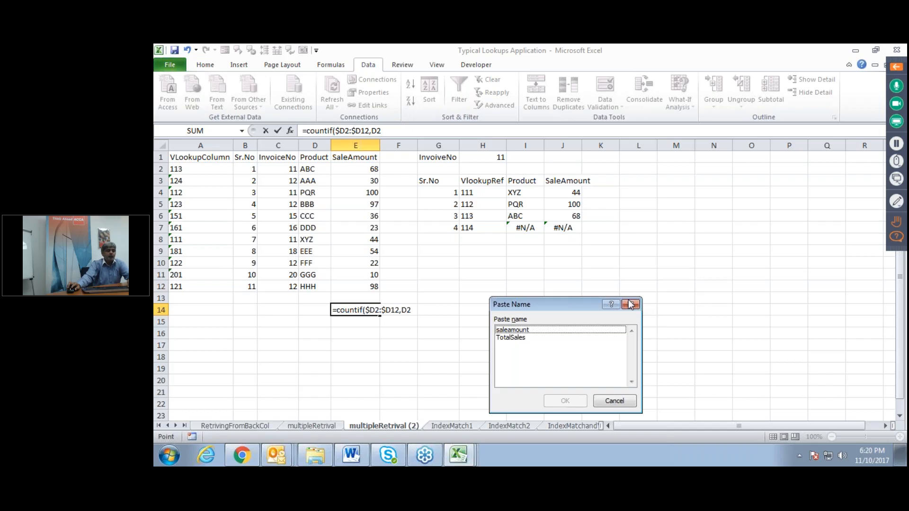
{"action": "left_click", "coordinate": [630, 304]}
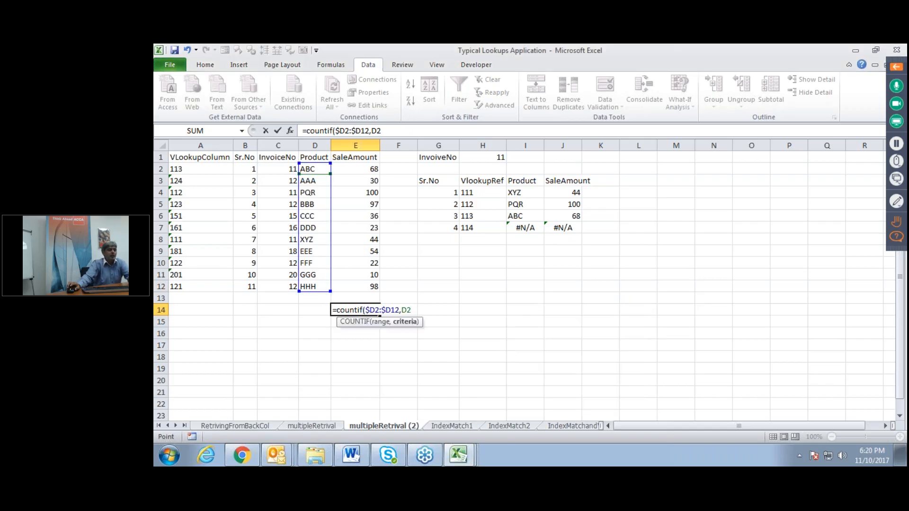
Step: Make the criteria reference in the E14 COUNTIF column-absolute as $D2 and enter the formula
{"action": "key", "text": "F4"}
{"action": "key", "text": "F4"}
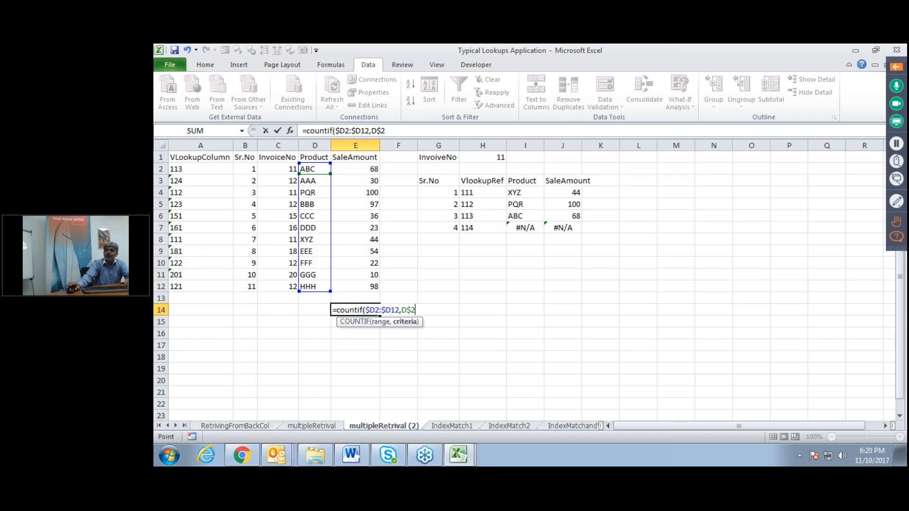
{"action": "key", "text": "F4"}
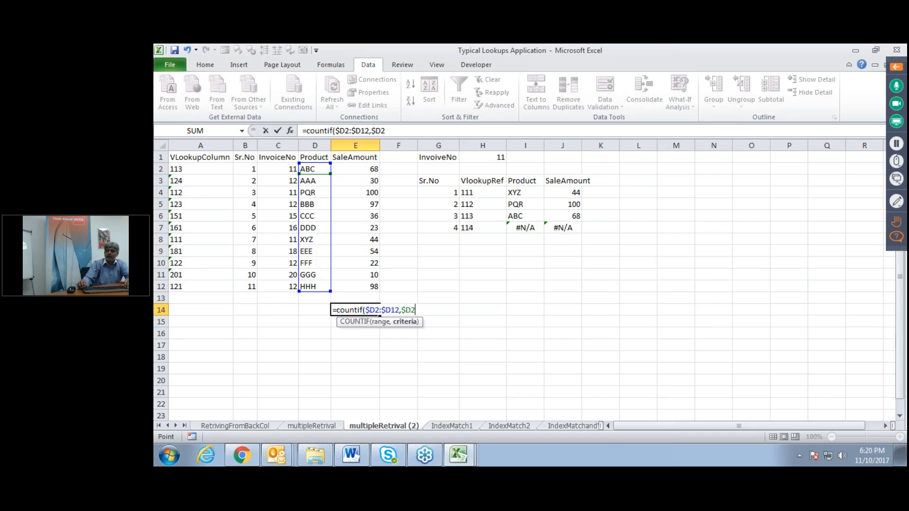
{"action": "key", "text": "Return"}
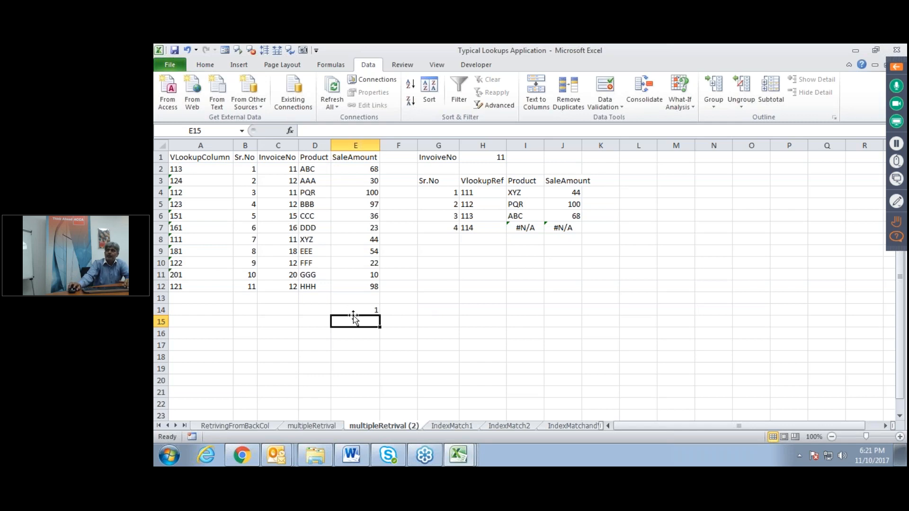
Step: Compare the COUNTIF formula in A2 with the one in E14
{"action": "left_click", "coordinate": [188, 170]}
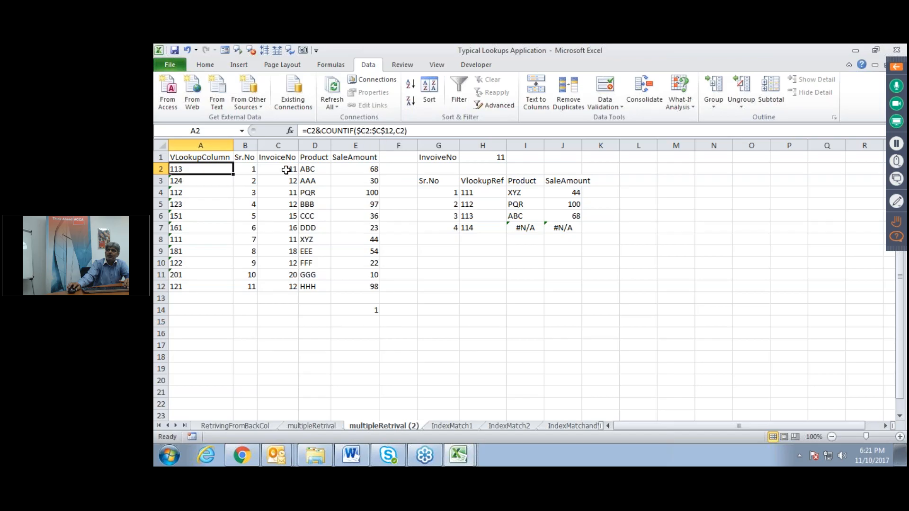
{"action": "left_click", "coordinate": [365, 314]}
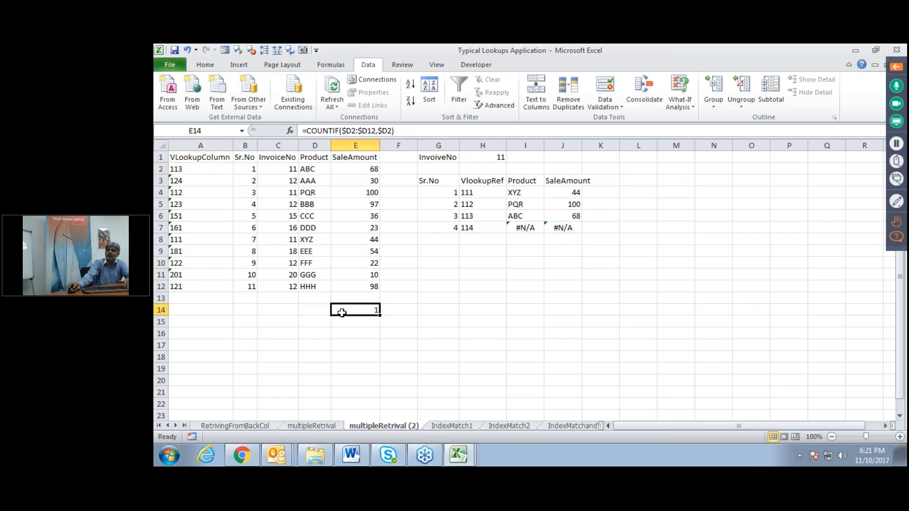
{"action": "mouse_move", "coordinate": [331, 315]}
{"action": "left_mouse_down"}
{"action": "mouse_move", "coordinate": [352, 311]}
{"action": "mouse_move", "coordinate": [322, 309]}
{"action": "left_mouse_up"}
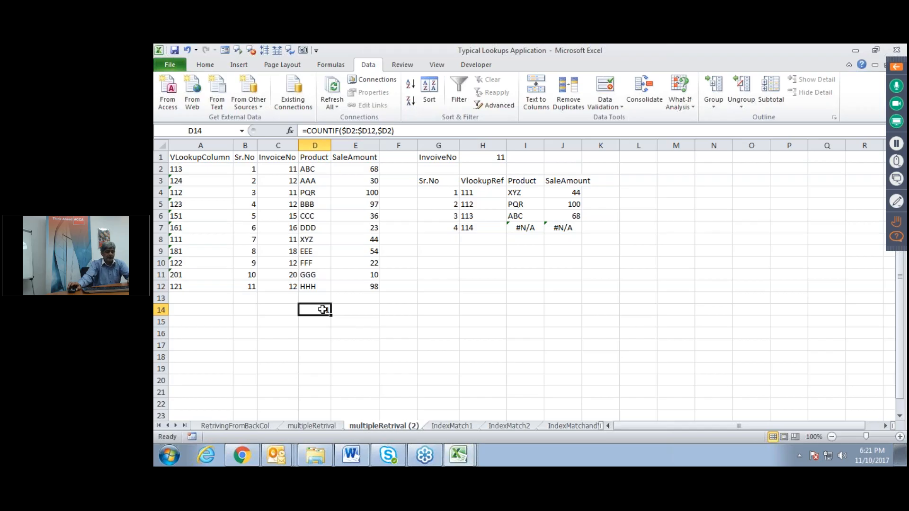
{"action": "key", "text": "ctrl+z"}
{"action": "key", "text": "ctrl+y"}
{"action": "key", "text": "ctrl+z"}
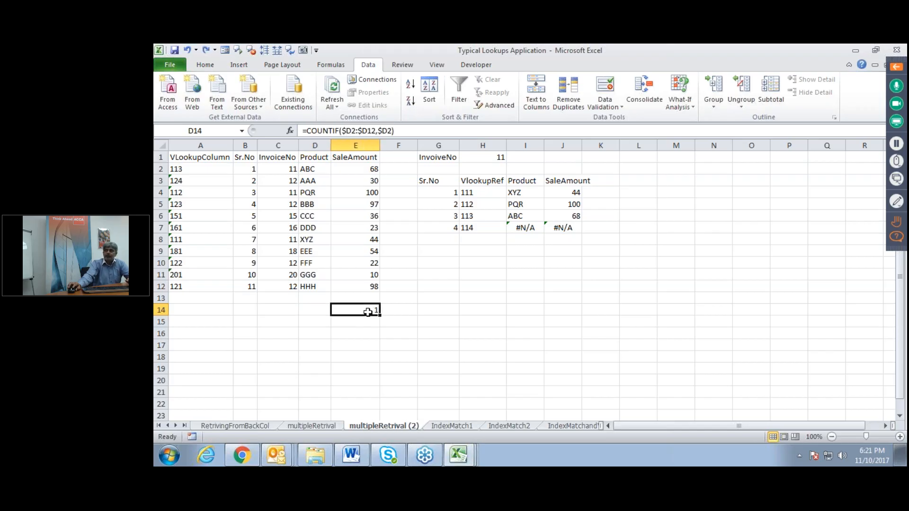
Step: Clear the test COUNTIF formula from E14 and select C14
{"action": "key", "text": "Delete"}
{"action": "key", "text": "Left"}
{"action": "key", "text": "Left"}
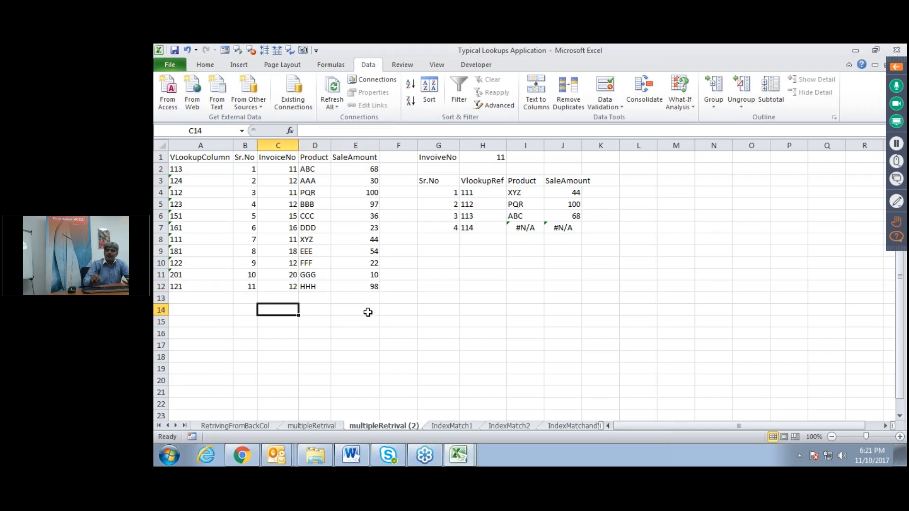
Step: Start a COUNTIF formula in C14 with the column-absolute Product range $D2:$D12
{"action": "type", "text": "-"}
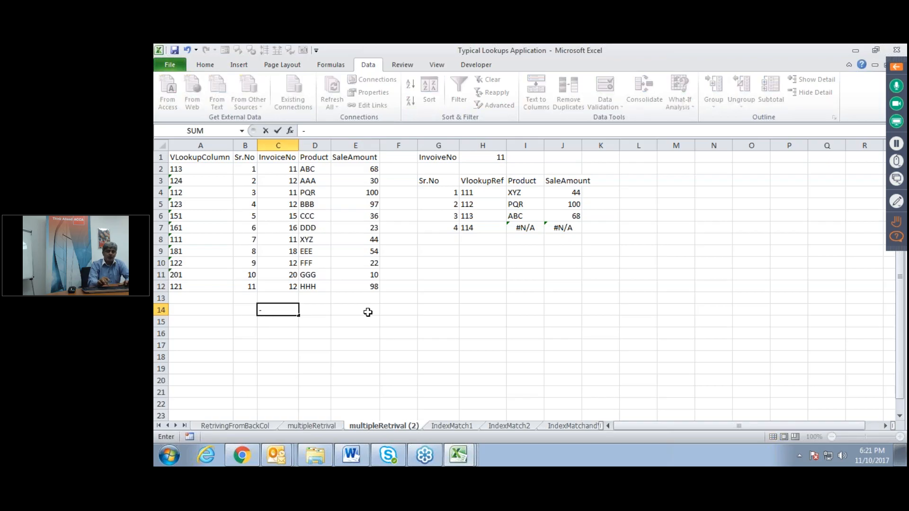
{"action": "key", "text": "BackSpace"}
{"action": "type", "text": "=countif("}
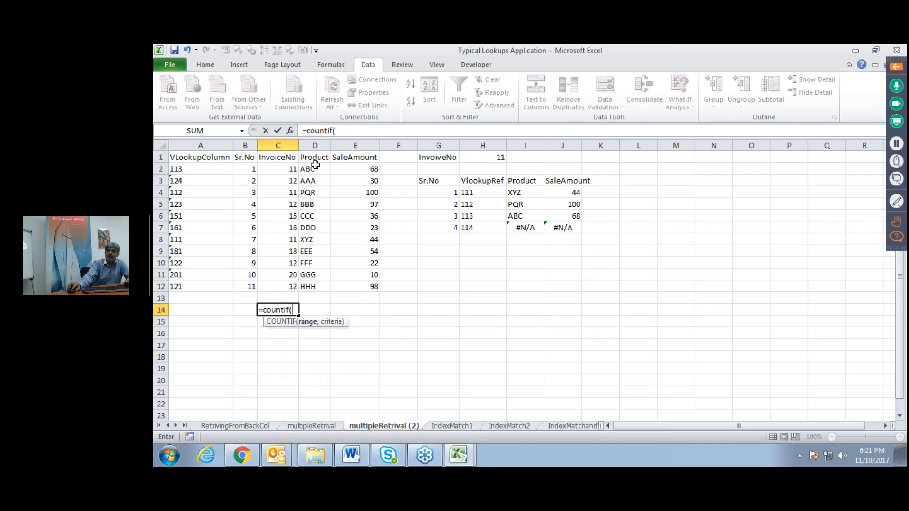
{"action": "mouse_move", "coordinate": [317, 168]}
{"action": "left_mouse_down"}
{"action": "mouse_move", "coordinate": [330, 285]}
{"action": "mouse_move", "coordinate": [317, 169]}
{"action": "left_mouse_up"}
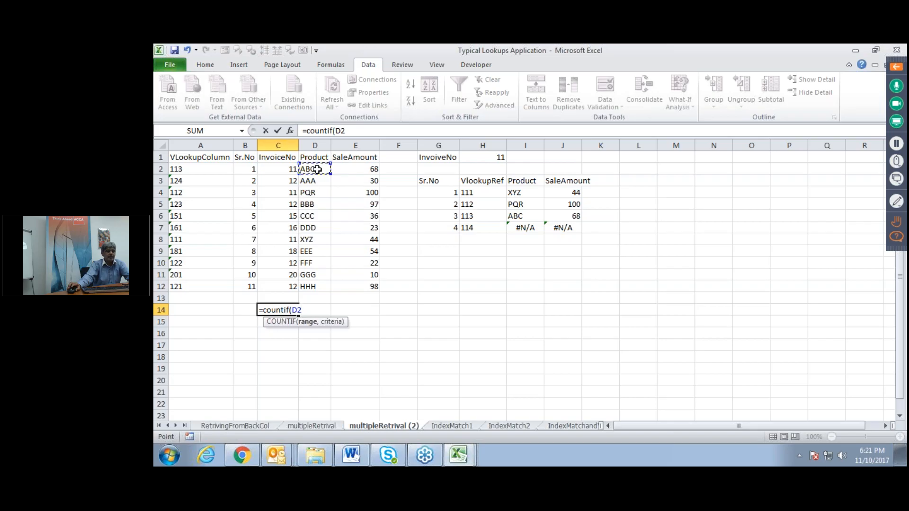
{"action": "key", "text": "F4"}
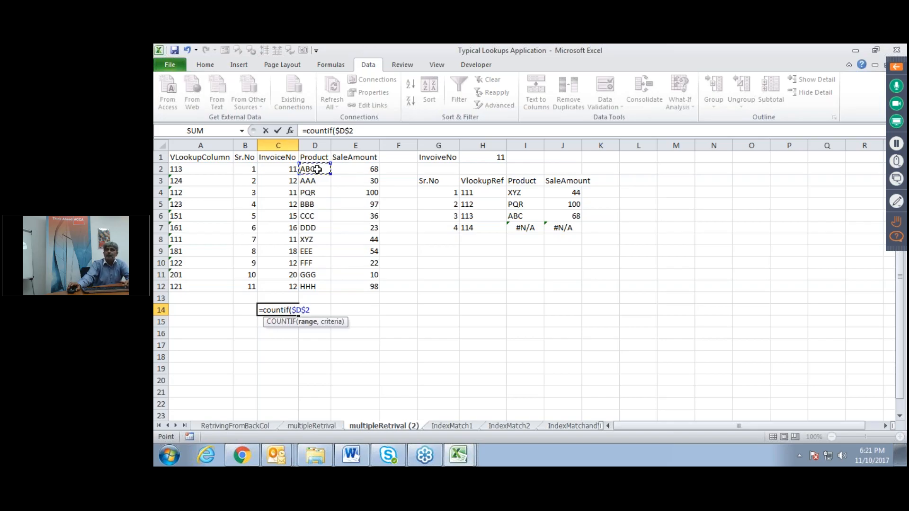
{"action": "key", "text": "F4"}
{"action": "key", "text": "F4"}
{"action": "left_click_drag", "start_coordinate": [330, 174], "coordinate": [330, 290]}
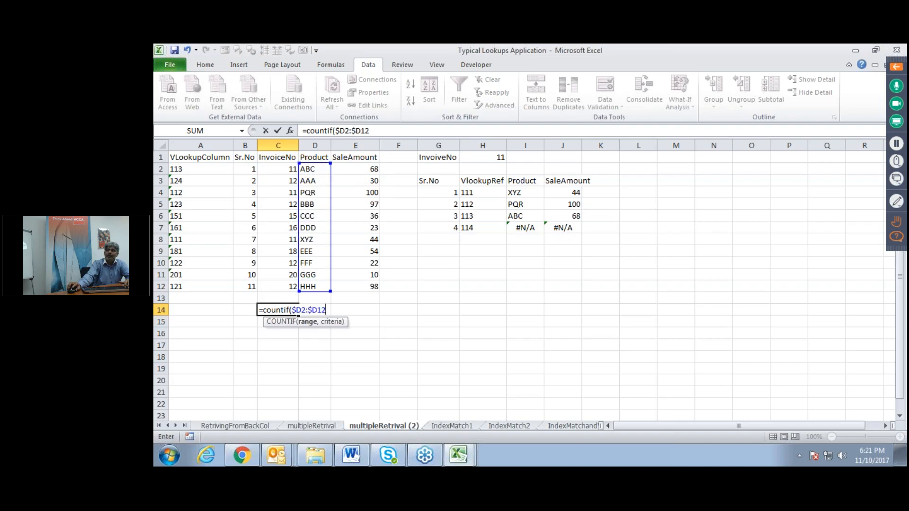
Step: Add $D2 as the criteria of the C14 COUNTIF and enter the formula
{"action": "type", "text": ","}
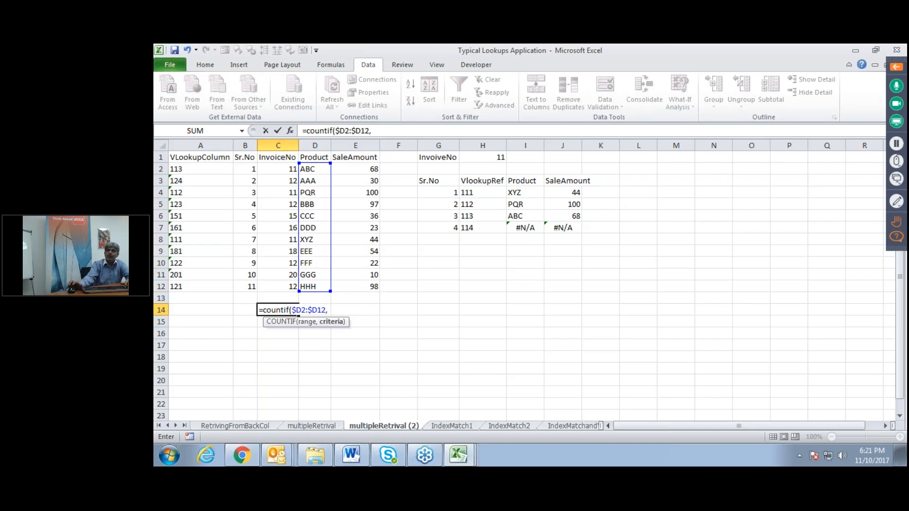
{"action": "left_click", "coordinate": [310, 169]}
{"action": "key", "text": "F4"}
{"action": "key", "text": "F4"}
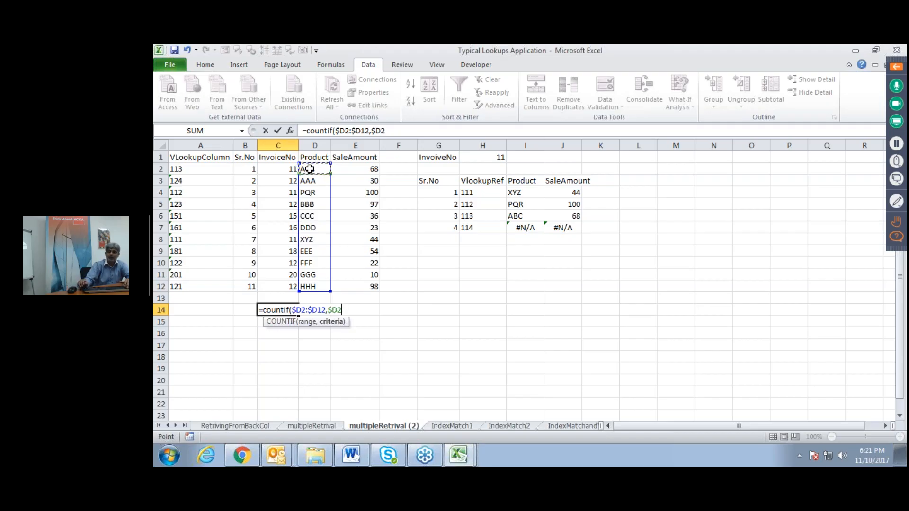
{"action": "key", "text": "Return"}
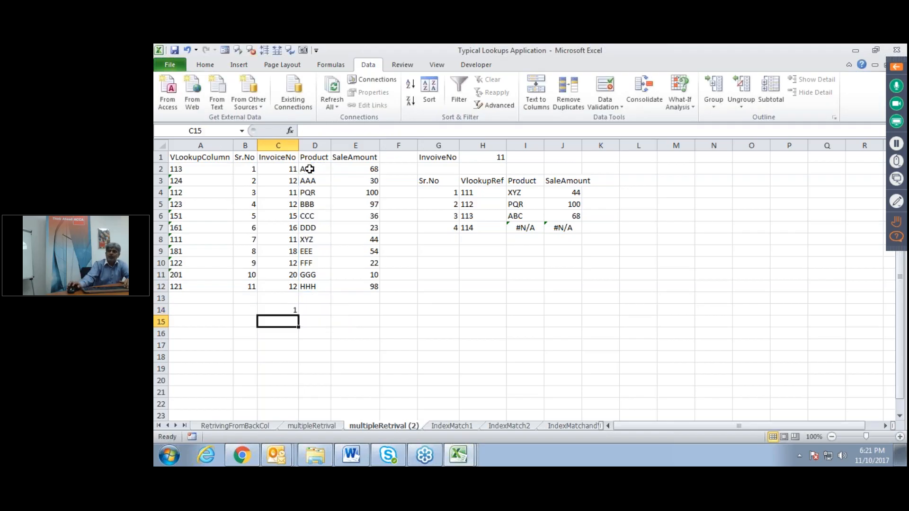
Step: Compare C14 with the A2 formula and make the end of the C14 COUNTIF range fully absolute as $D$12
{"action": "left_click", "coordinate": [287, 313]}
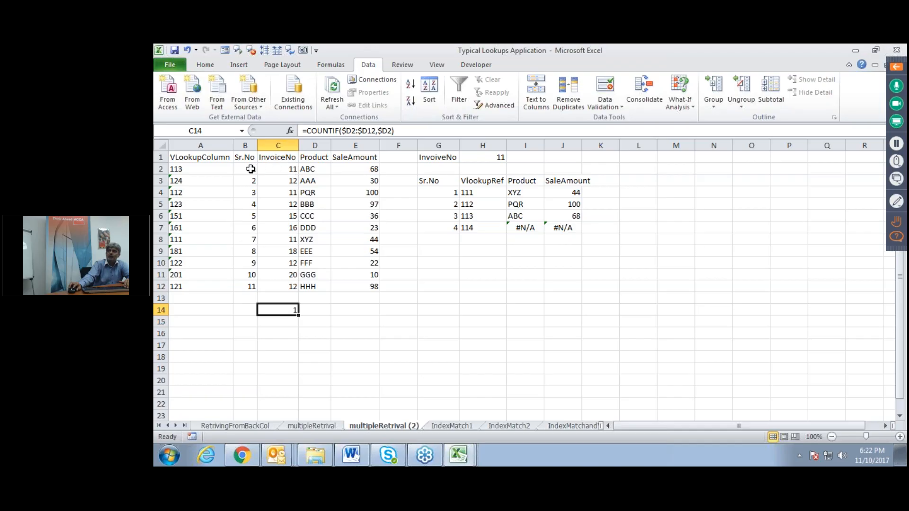
{"action": "left_click", "coordinate": [187, 170]}
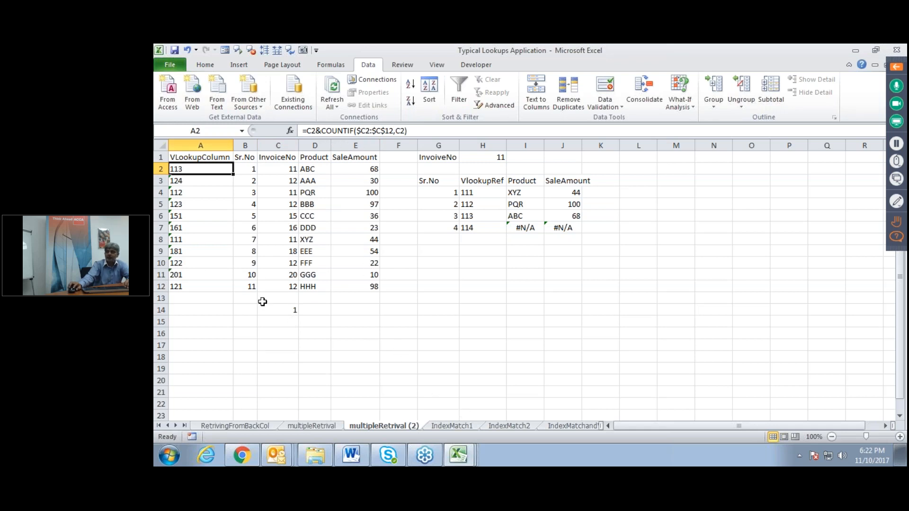
{"action": "left_click", "coordinate": [278, 309]}
{"action": "double_click", "coordinate": [280, 310]}
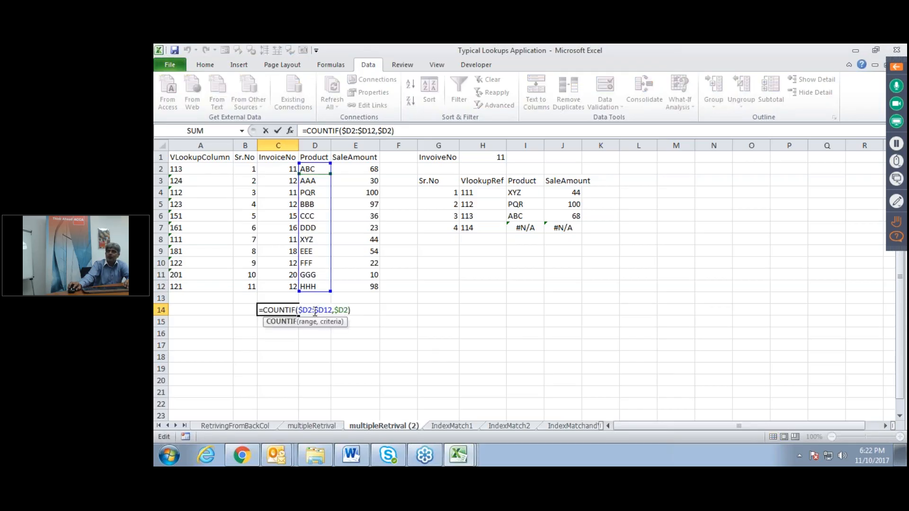
{"action": "left_click_drag", "start_coordinate": [316, 310], "coordinate": [333, 310]}
{"action": "key", "text": "F4"}
{"action": "key", "text": "F4"}
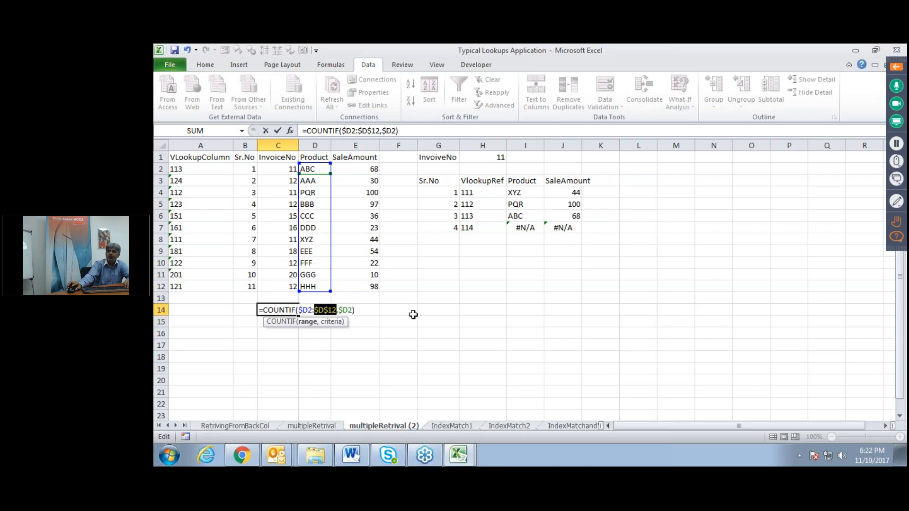
{"action": "key", "text": "Return"}
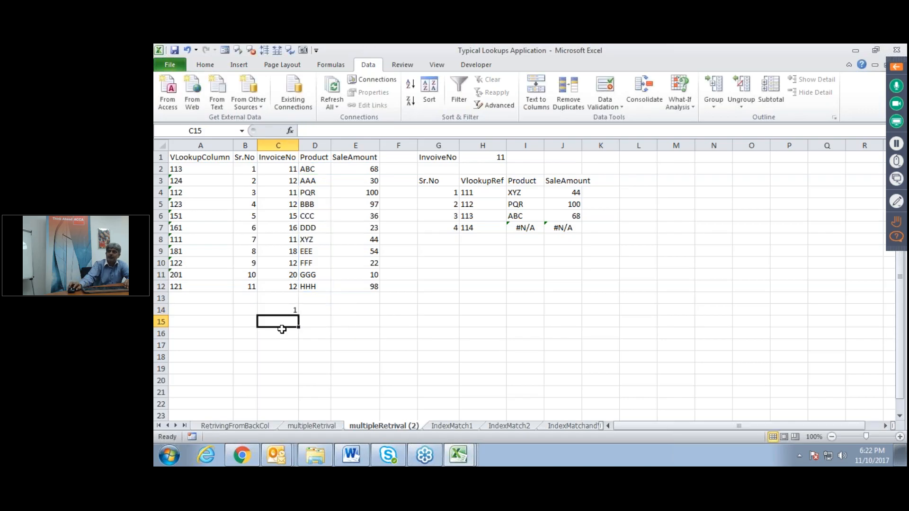
Step: Check C14 against A2 again and overwrite C14 with a new COUNTIF formula using the InvoiceNo range $C2:$C12
{"action": "left_click", "coordinate": [283, 307]}
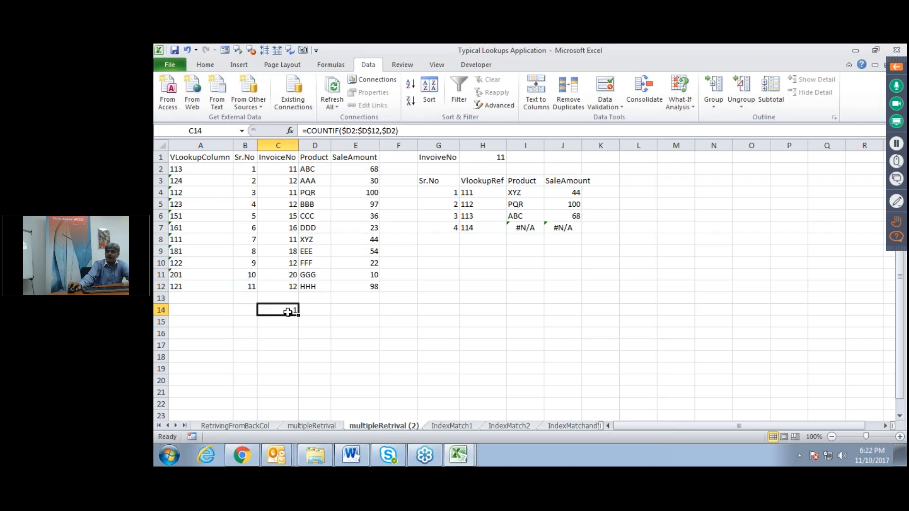
{"action": "left_click", "coordinate": [202, 168]}
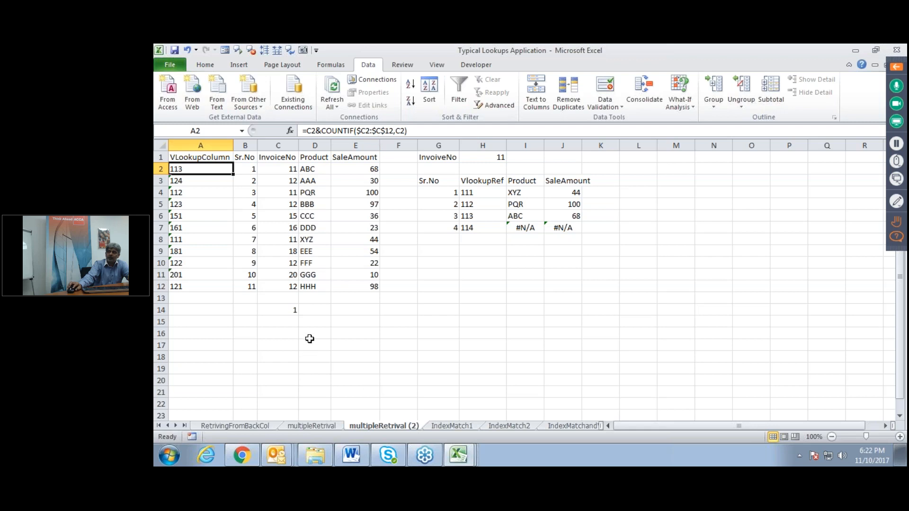
{"action": "left_click", "coordinate": [286, 311]}
{"action": "type", "text": "="}
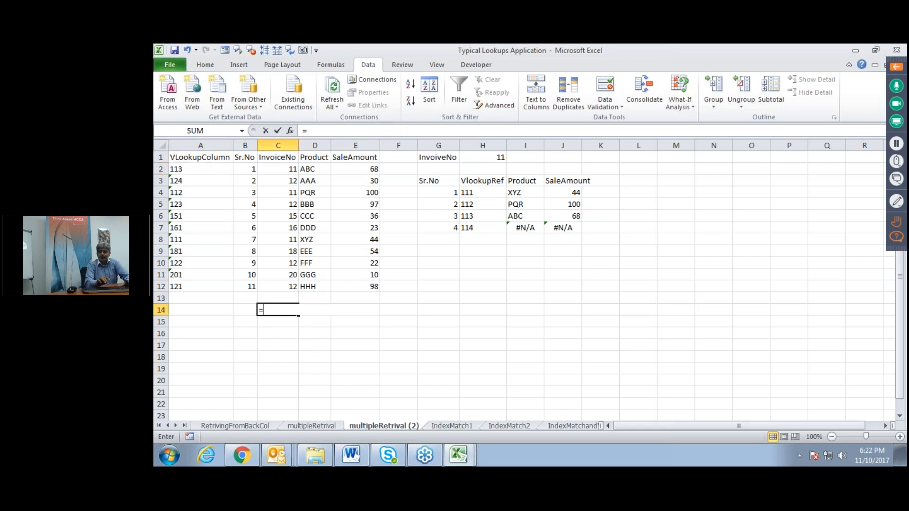
{"action": "type", "text": "c"}
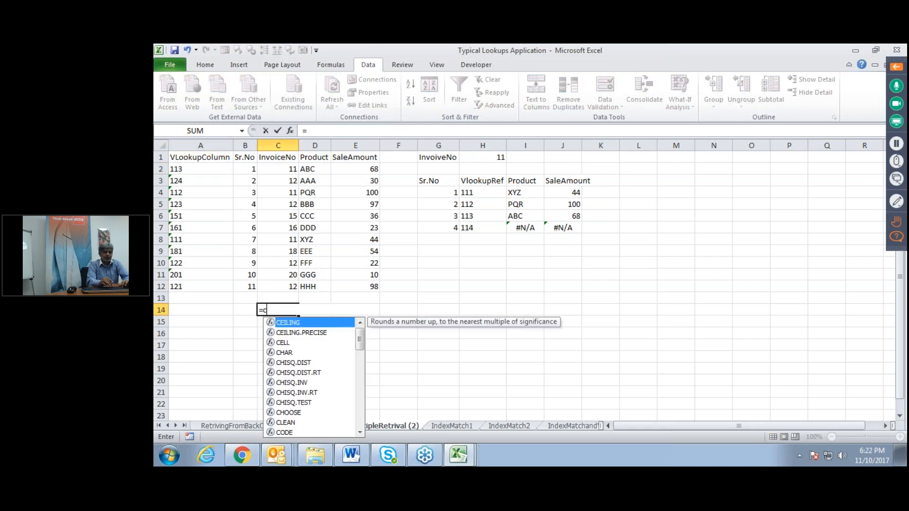
{"action": "type", "text": "ountif("}
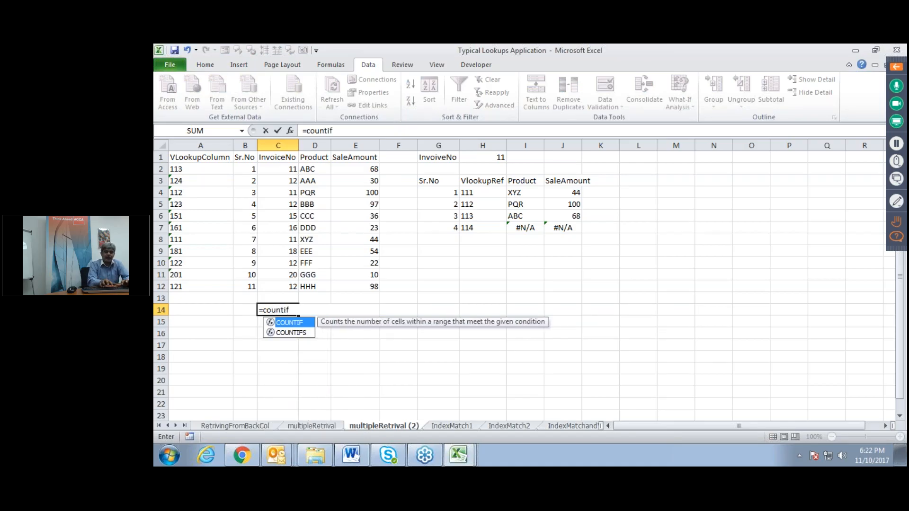
{"action": "left_click", "coordinate": [282, 170]}
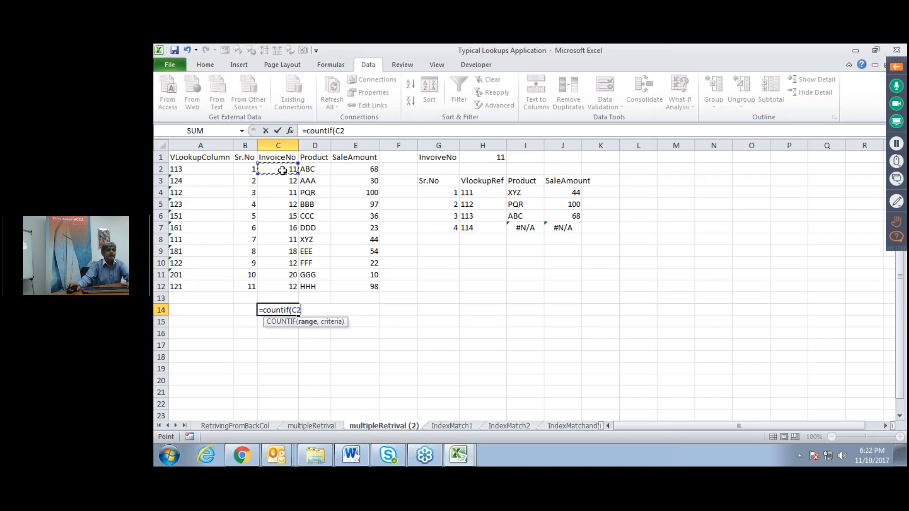
{"action": "key", "text": "F4"}
{"action": "key", "text": "F4"}
{"action": "key", "text": "F4"}
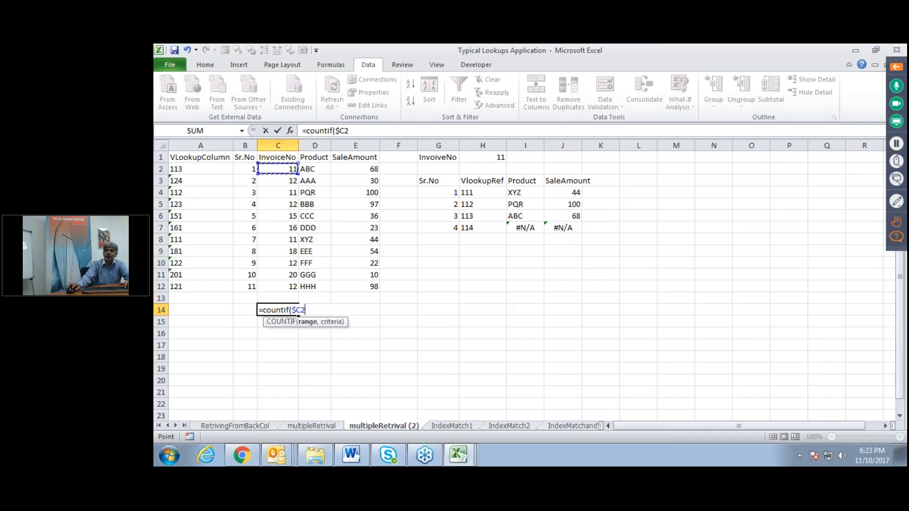
{"action": "left_click_drag", "start_coordinate": [297, 175], "coordinate": [298, 291]}
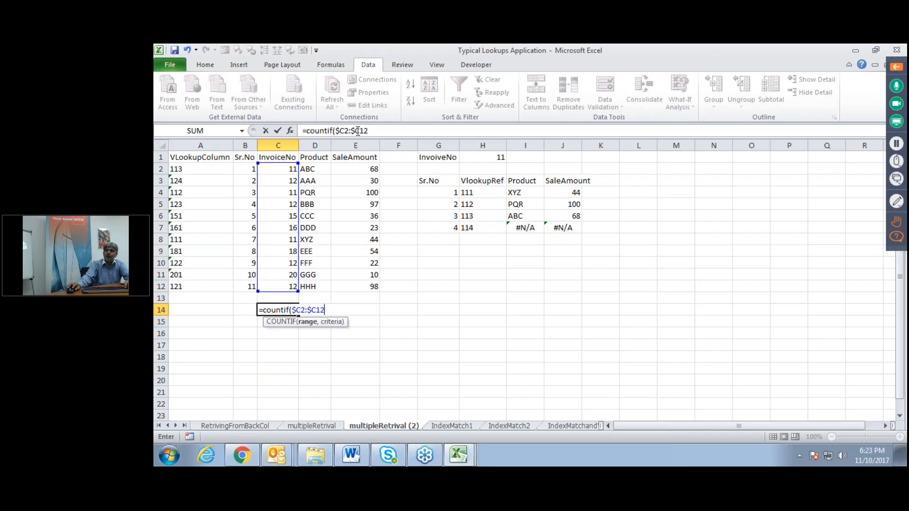
Step: Make the end of the C14 COUNTIF range fully absolute as $C$12 and continue to the criteria argument
{"action": "left_click_drag", "start_coordinate": [353, 129], "coordinate": [376, 131]}
{"action": "key", "text": "F4"}
{"action": "key", "text": "F4"}
{"action": "left_click", "coordinate": [380, 129]}
{"action": "type", "text": ","}
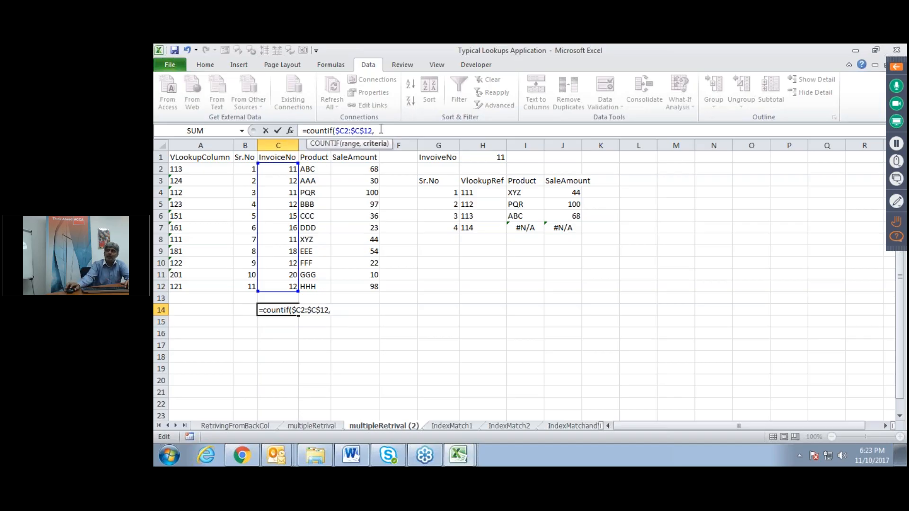
Step: Complete the C14 COUNTIF with C2 as the criteria and fill the formula down through C21
{"action": "left_click", "coordinate": [275, 170]}
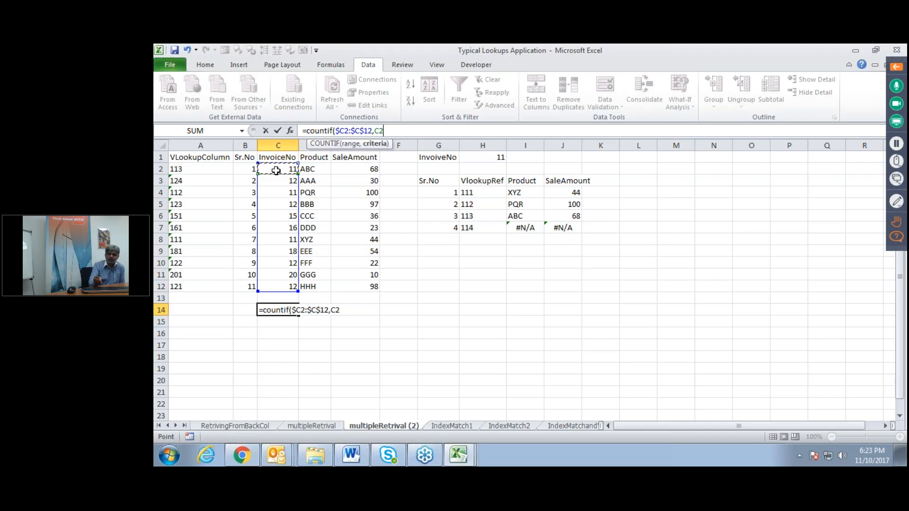
{"action": "type", "text": ")"}
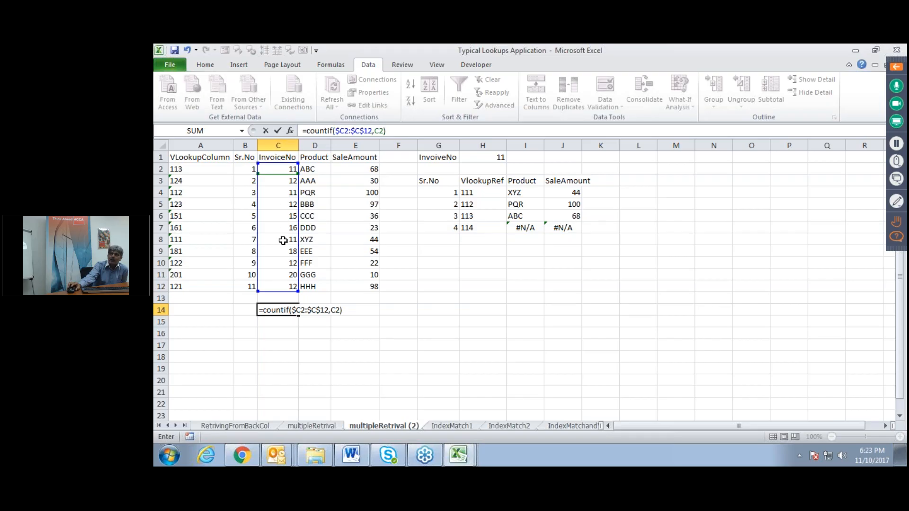
{"action": "key", "text": "Return"}
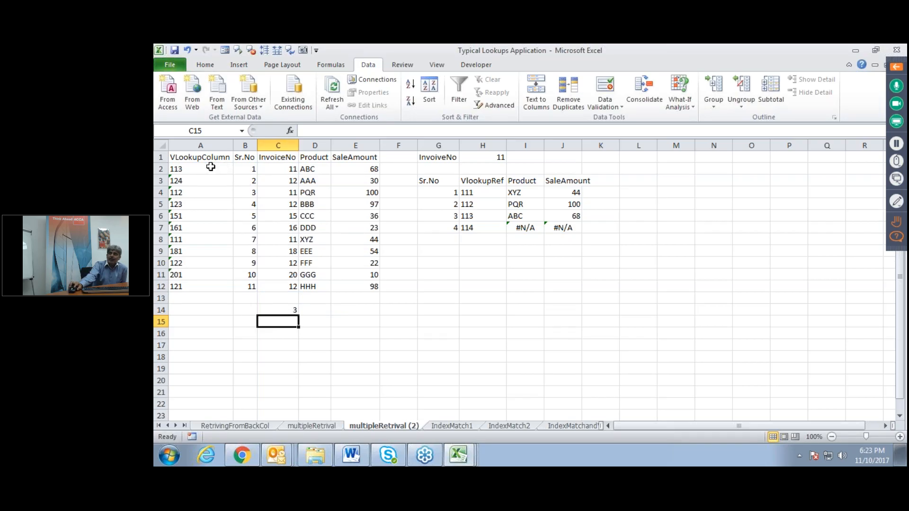
{"action": "left_click", "coordinate": [275, 311]}
{"action": "left_click_drag", "start_coordinate": [299, 317], "coordinate": [296, 400]}
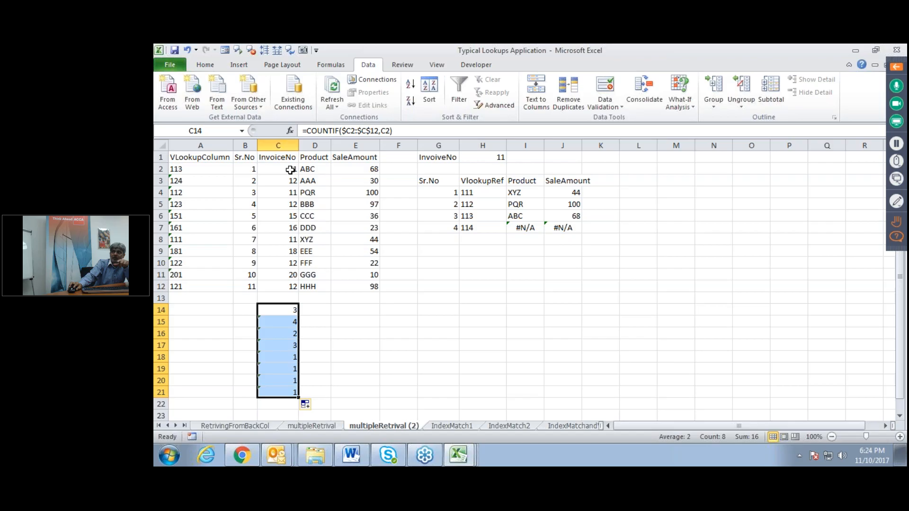
Step: Examine the VLookupColumn key formulas in A4 and A2, the VlookupRef formula in H4 and the Product VLOOKUP in I4
{"action": "left_click", "coordinate": [290, 192]}
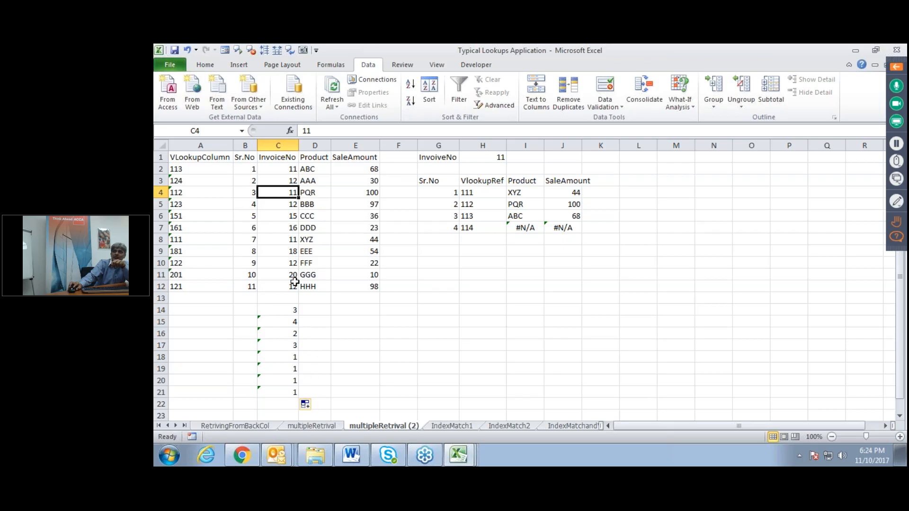
{"action": "left_click", "coordinate": [192, 189]}
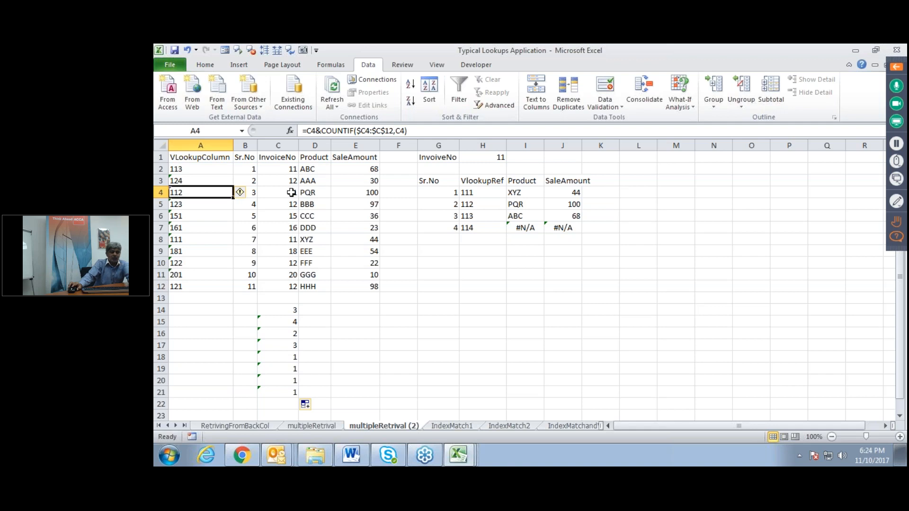
{"action": "left_click", "coordinate": [349, 358]}
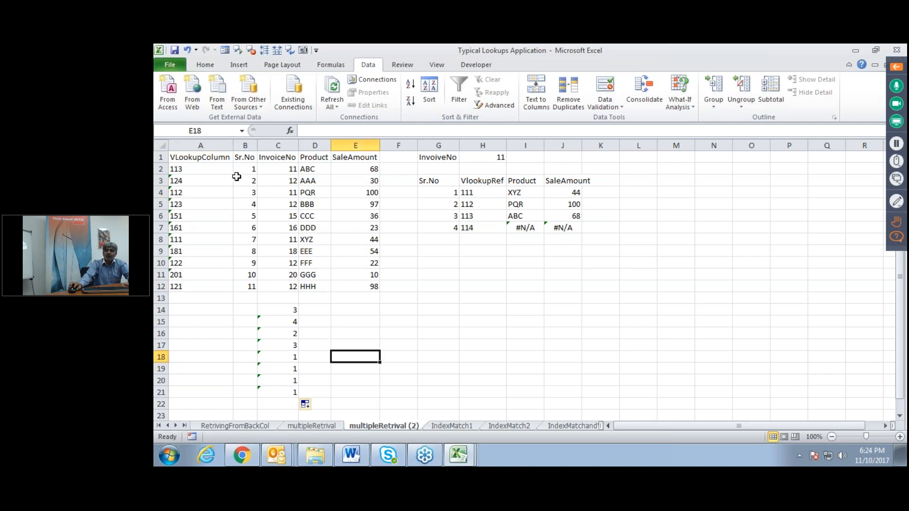
{"action": "left_click", "coordinate": [196, 168]}
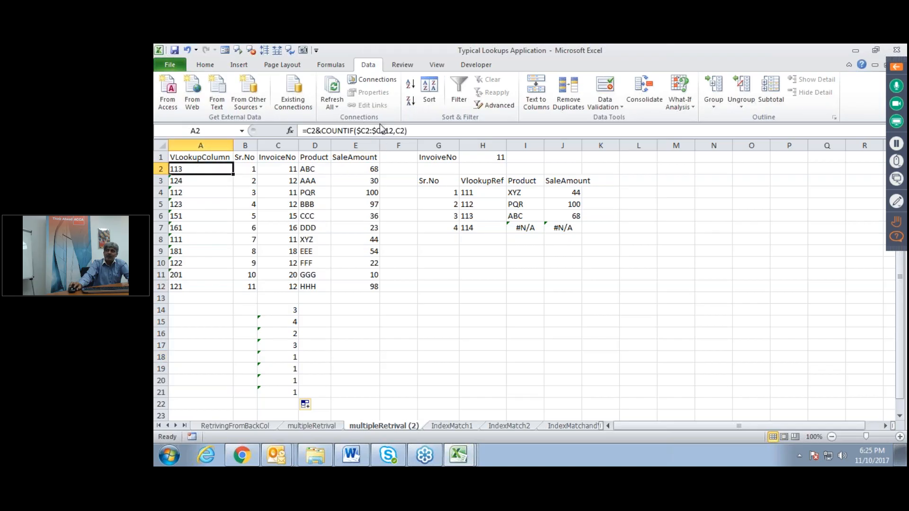
{"action": "left_click", "coordinate": [488, 193]}
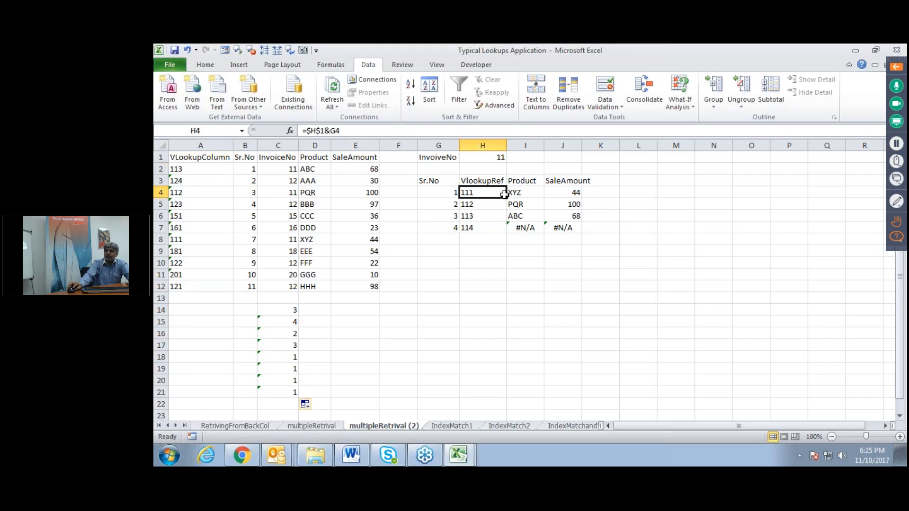
{"action": "left_click", "coordinate": [518, 192]}
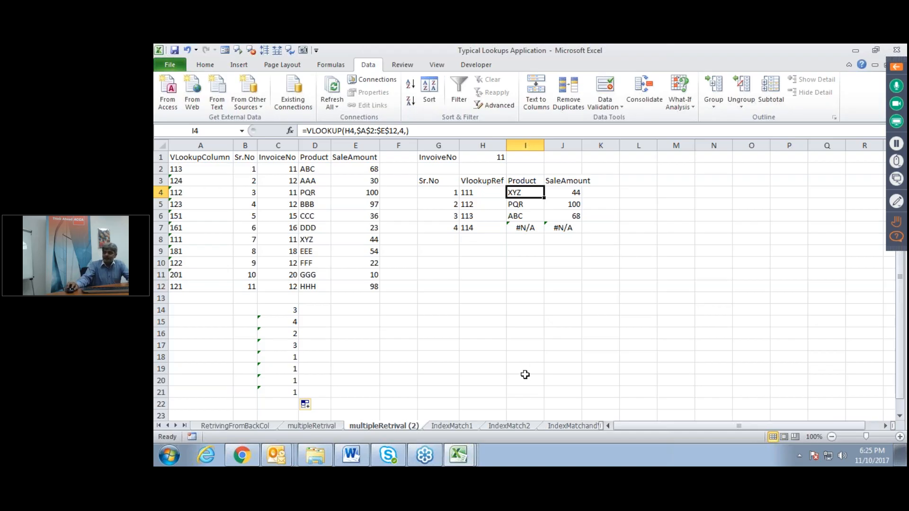
Step: Look through IndexMatch1 and IndexMatch2, and examine the INDEX and MATCH formula in E15 on IndexMatchandVlookup
{"action": "left_click", "coordinate": [452, 426]}
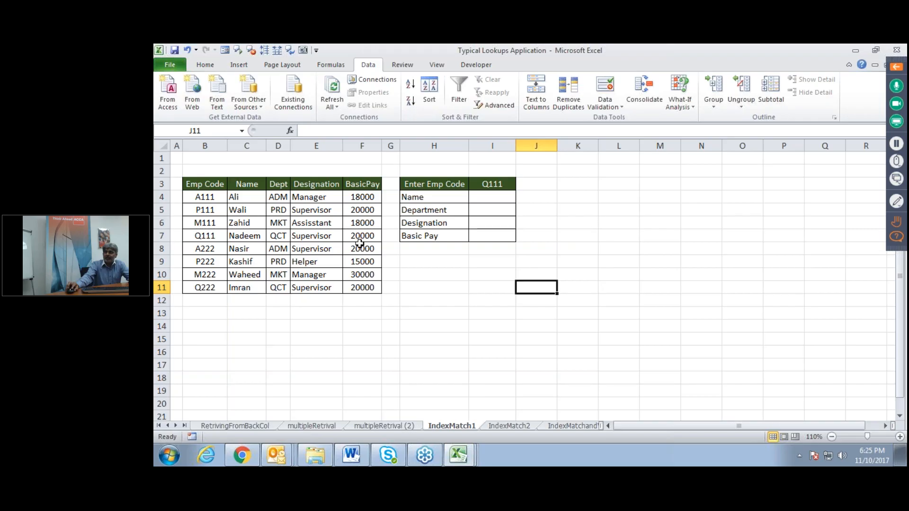
{"action": "left_click", "coordinate": [510, 425]}
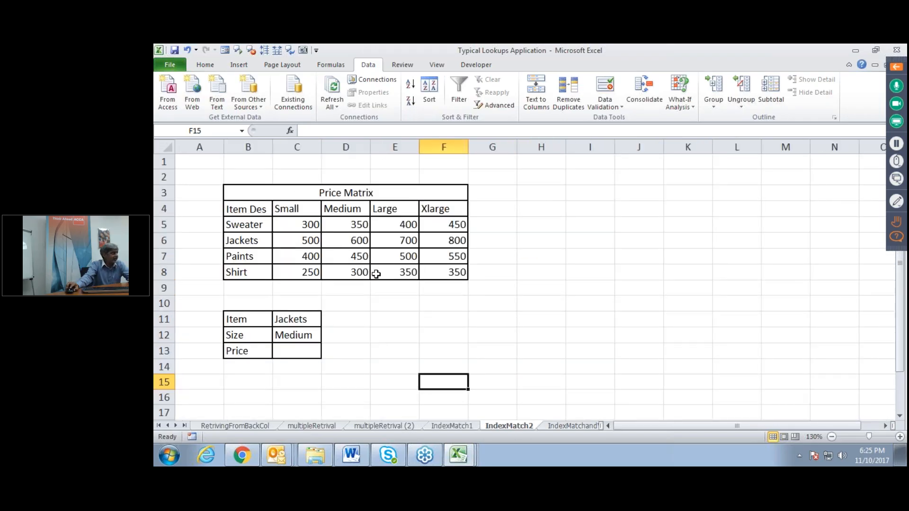
{"action": "left_click", "coordinate": [557, 426]}
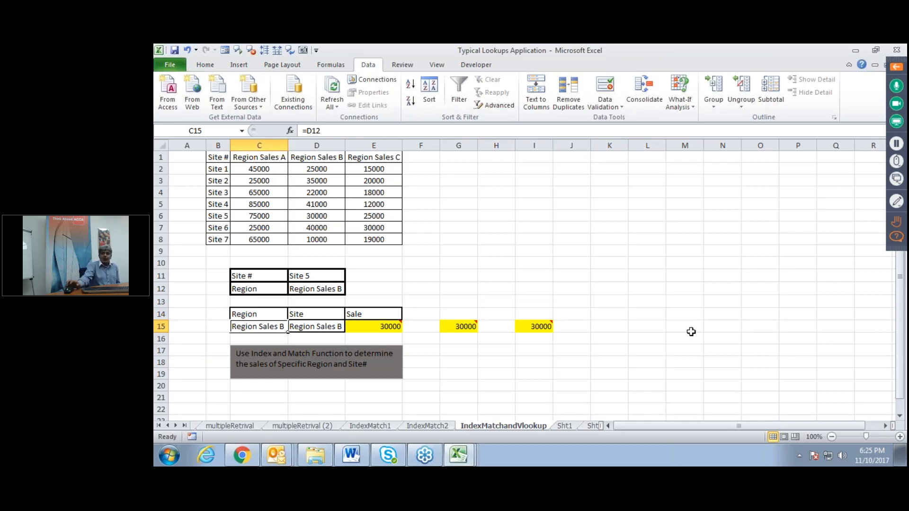
{"action": "left_click", "coordinate": [366, 327]}
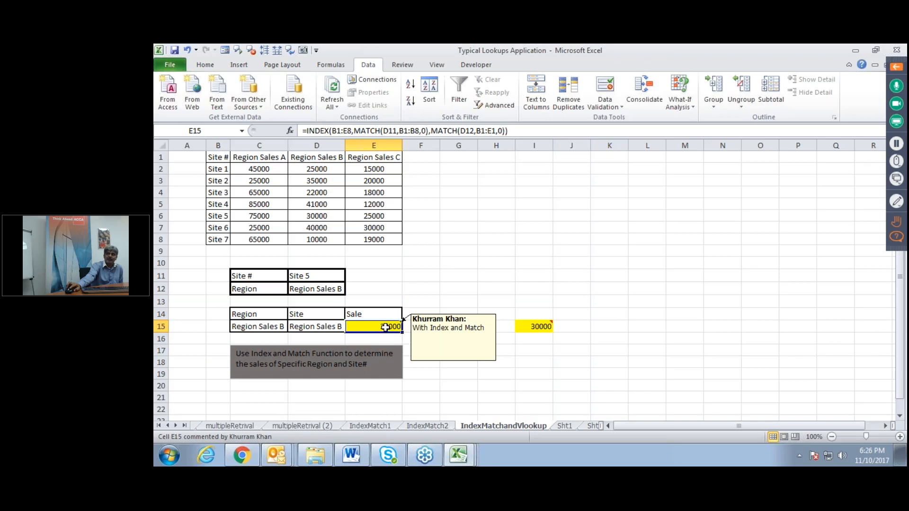
{"action": "double_click", "coordinate": [385, 327]}
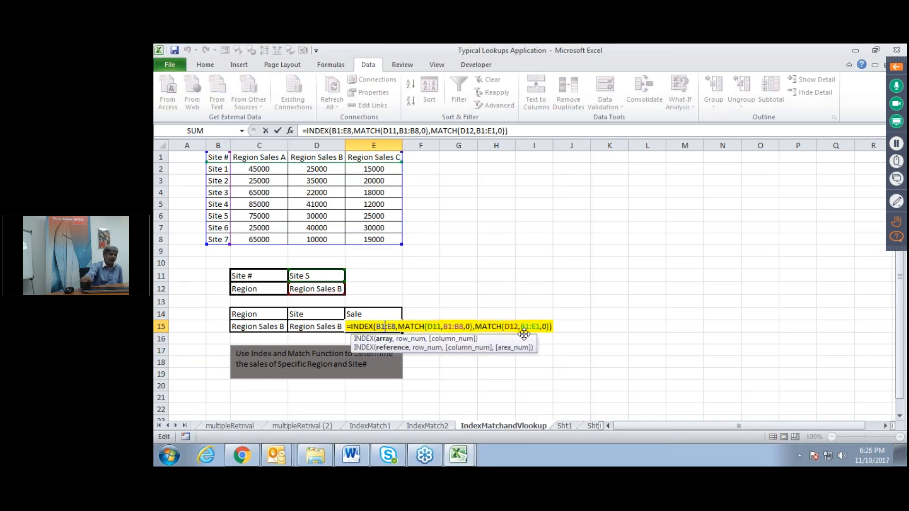
{"action": "key", "text": "Escape"}
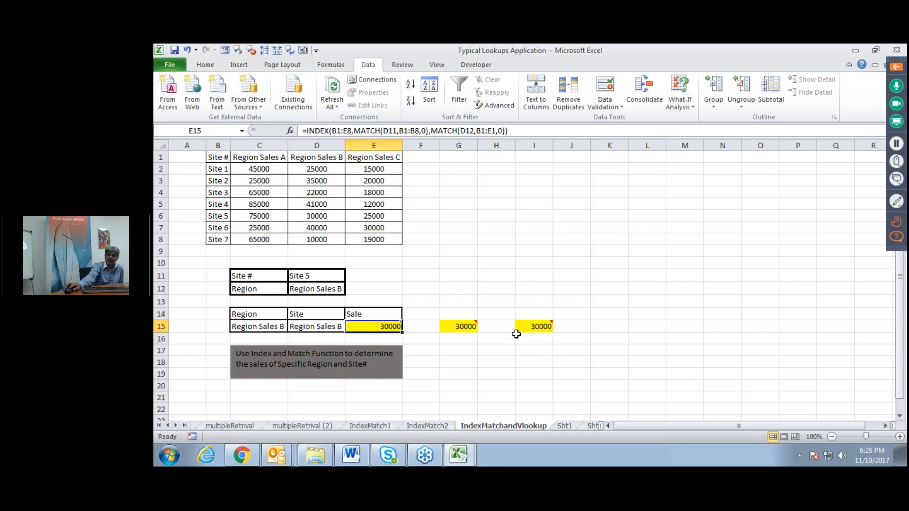
Step: Examine the VLOOKUP with MATCH formula in G15 and the plain VLOOKUP formula in I15
{"action": "left_click", "coordinate": [456, 327]}
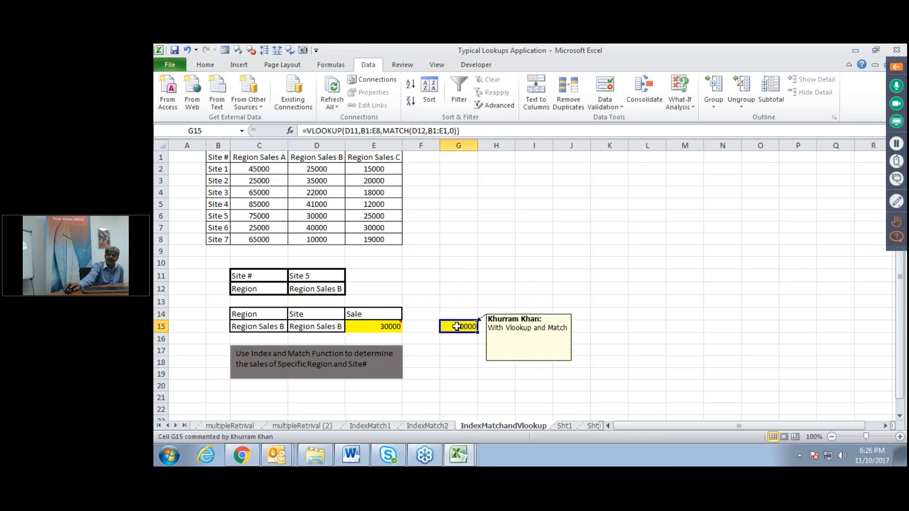
{"action": "double_click", "coordinate": [456, 327]}
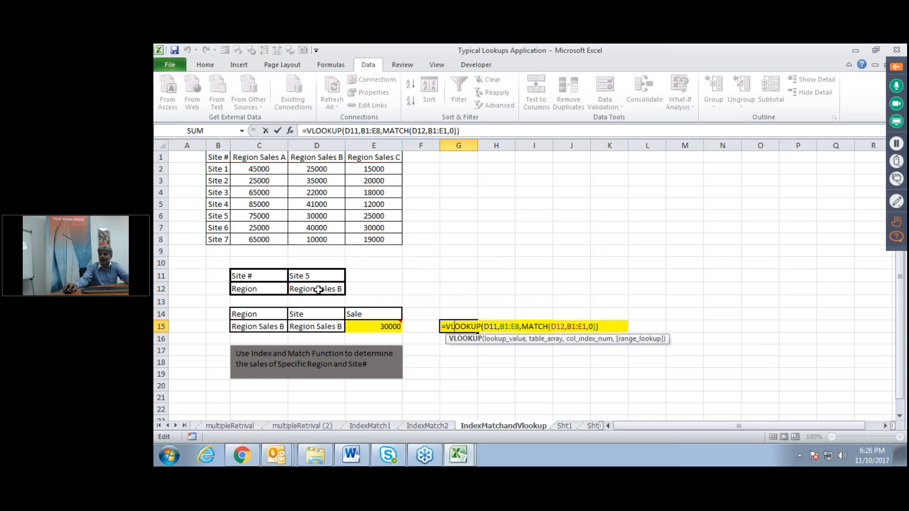
{"action": "key", "text": "ctrl+Return"}
{"action": "left_click", "coordinate": [541, 327]}
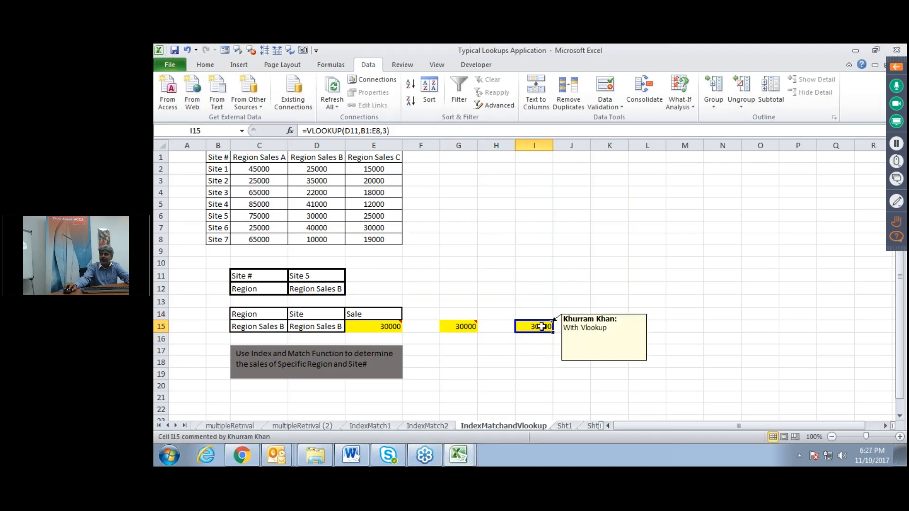
{"action": "double_click", "coordinate": [541, 326]}
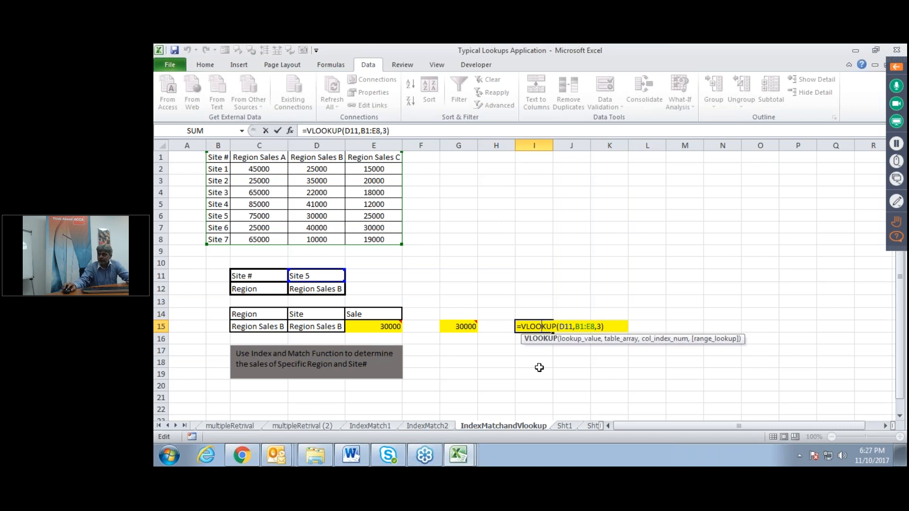
{"action": "type", "text": "`"}
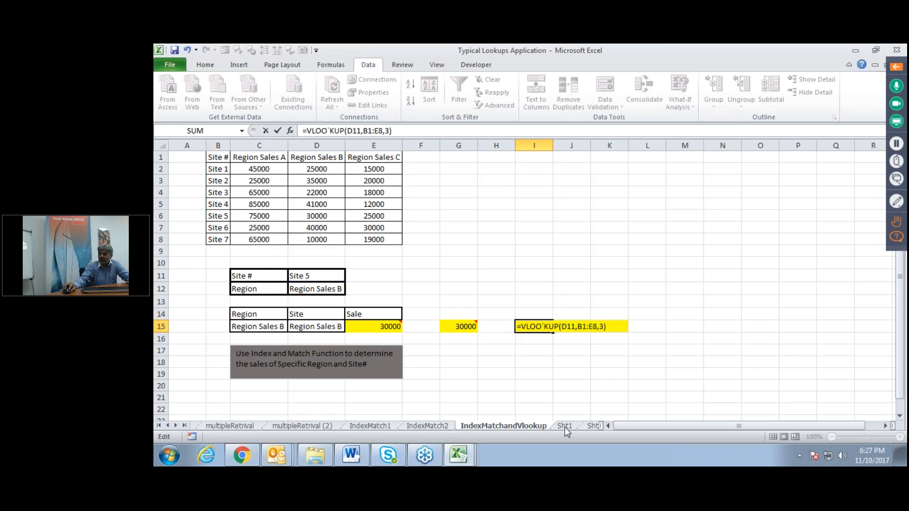
{"action": "key", "text": "Return"}
{"action": "left_click", "coordinate": [508, 290]}
{"action": "key", "text": "BackSpace"}
{"action": "key", "text": "ctrl+Return"}
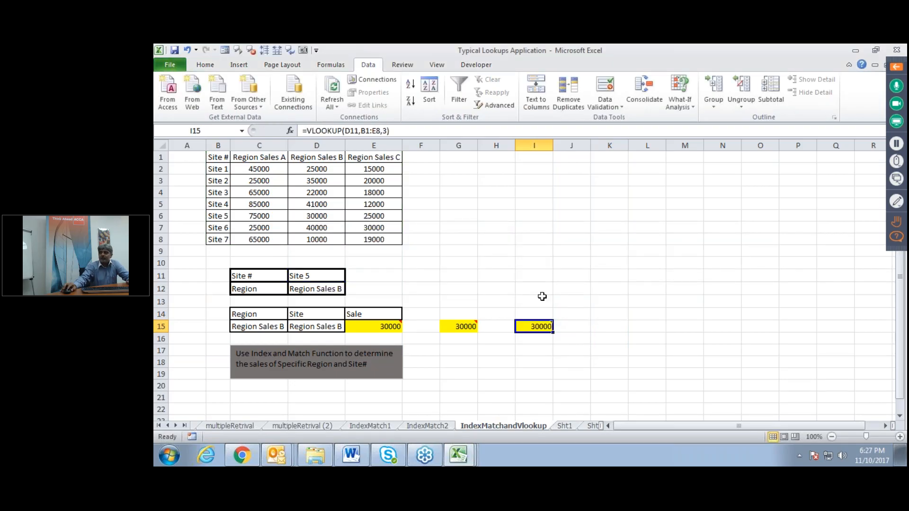
Step: Compare the invoice lists on Sht1 and Sht2CompWithSht1 and examine the comparison formula in D2
{"action": "left_click", "coordinate": [569, 424]}
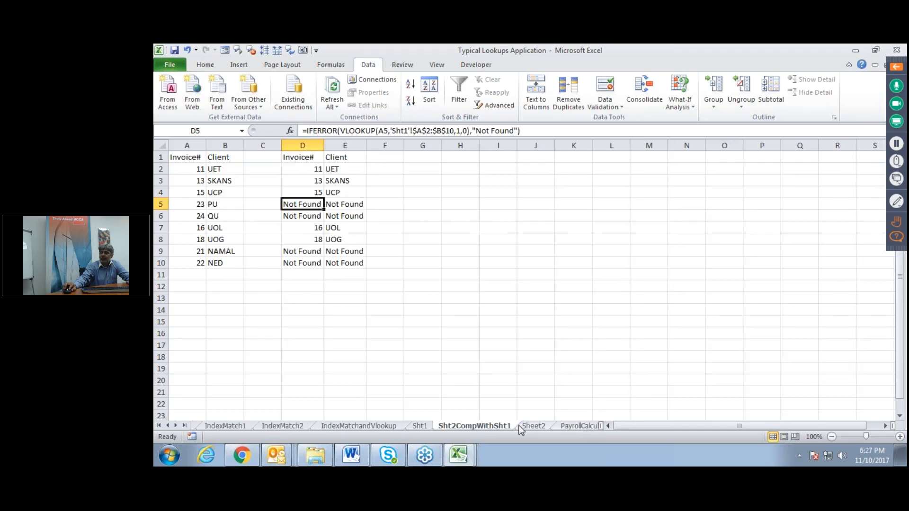
{"action": "left_click", "coordinate": [421, 425]}
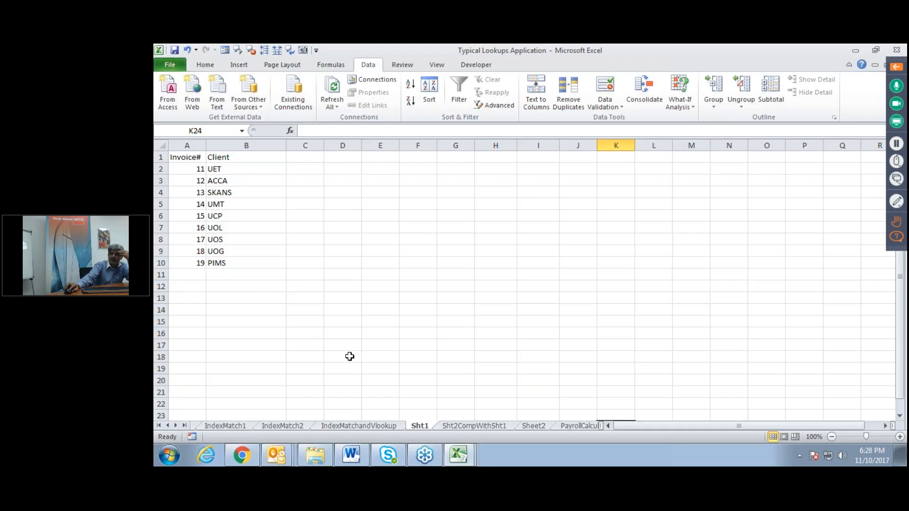
{"action": "left_click", "coordinate": [468, 426]}
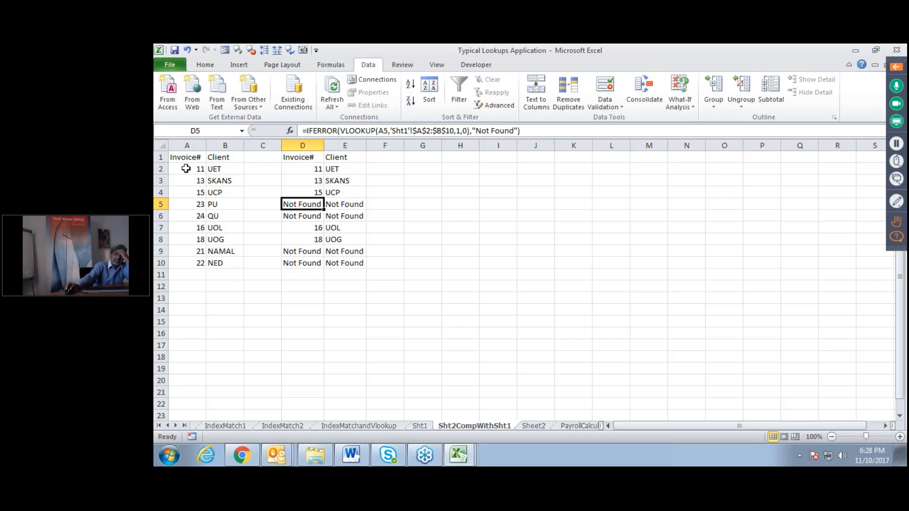
{"action": "left_click_drag", "start_coordinate": [186, 169], "coordinate": [185, 259]}
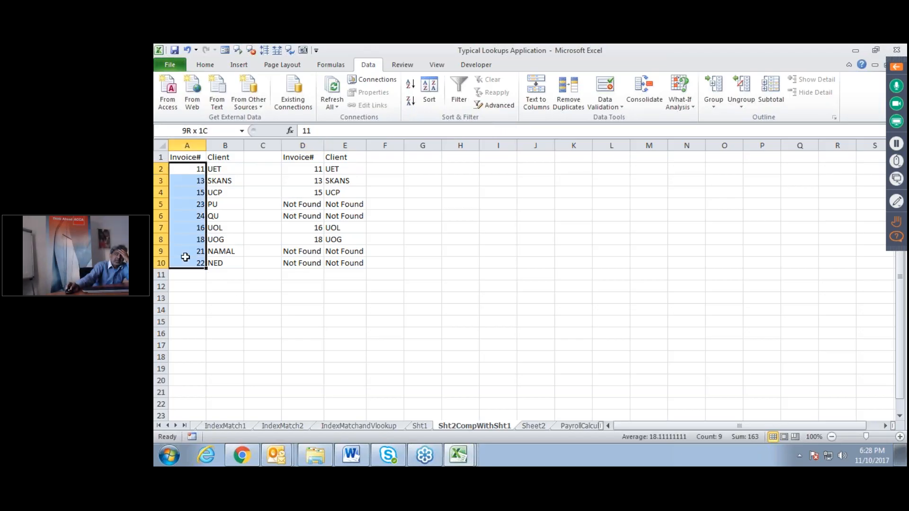
{"action": "left_click", "coordinate": [420, 427]}
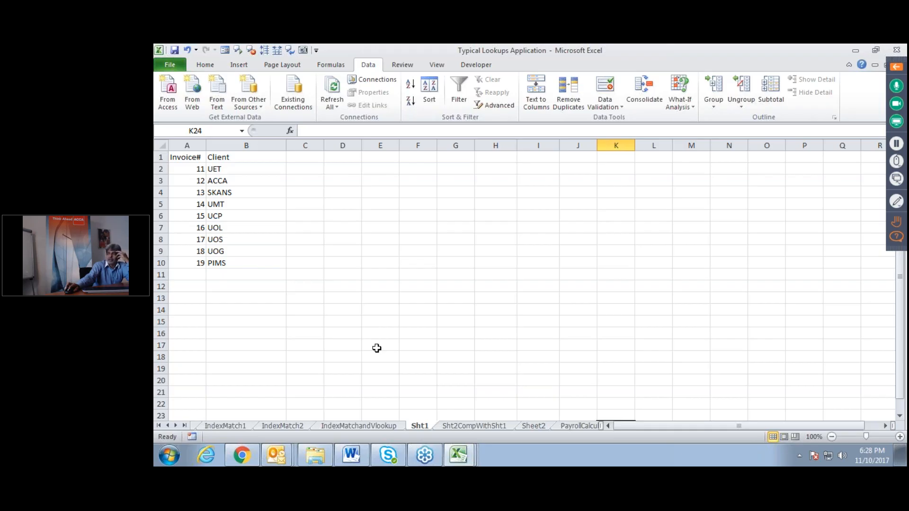
{"action": "left_click", "coordinate": [472, 426]}
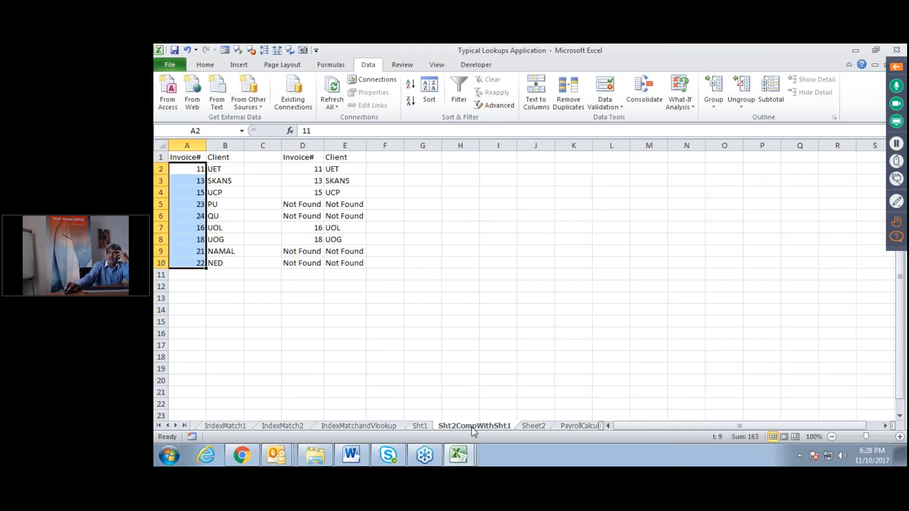
{"action": "left_click", "coordinate": [311, 169]}
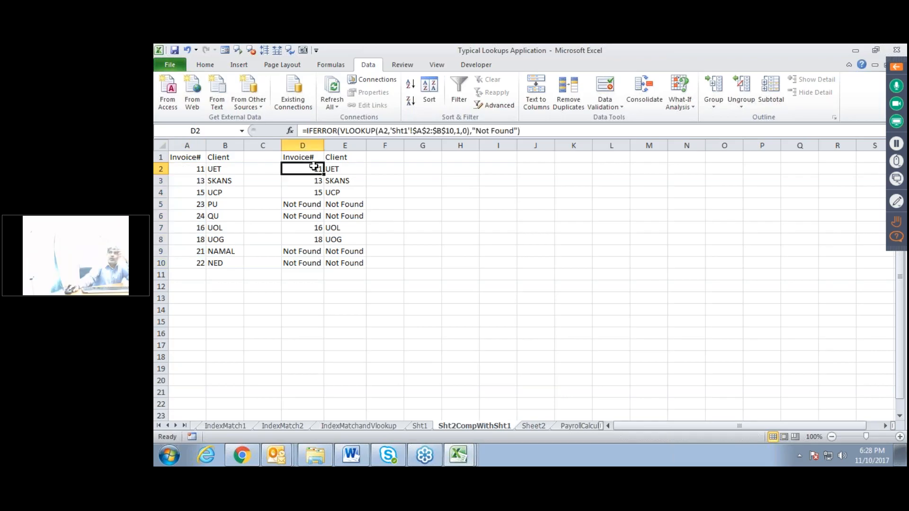
Step: Clear the contents of columns D and E on Sht2CompWithSht1 and copy the Invoice# header from A1 to D1
{"action": "left_click_drag", "start_coordinate": [300, 145], "coordinate": [344, 146]}
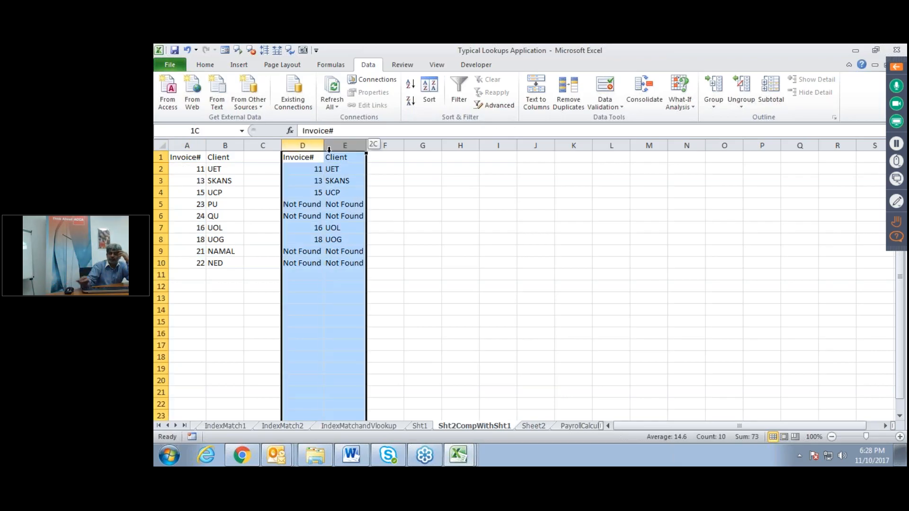
{"action": "key", "text": "Delete"}
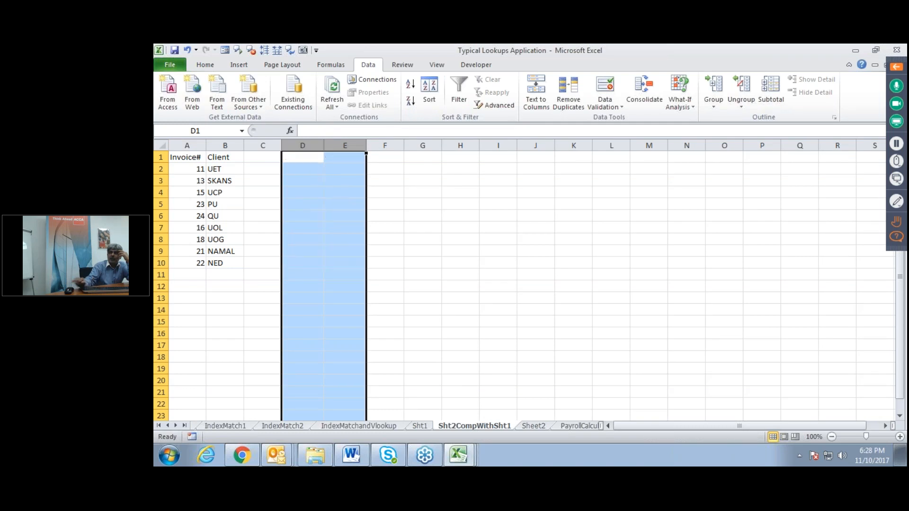
{"action": "left_click", "coordinate": [310, 156]}
{"action": "left_click", "coordinate": [188, 156]}
{"action": "left_click_drag", "start_coordinate": [205, 155], "coordinate": [198, 156]}
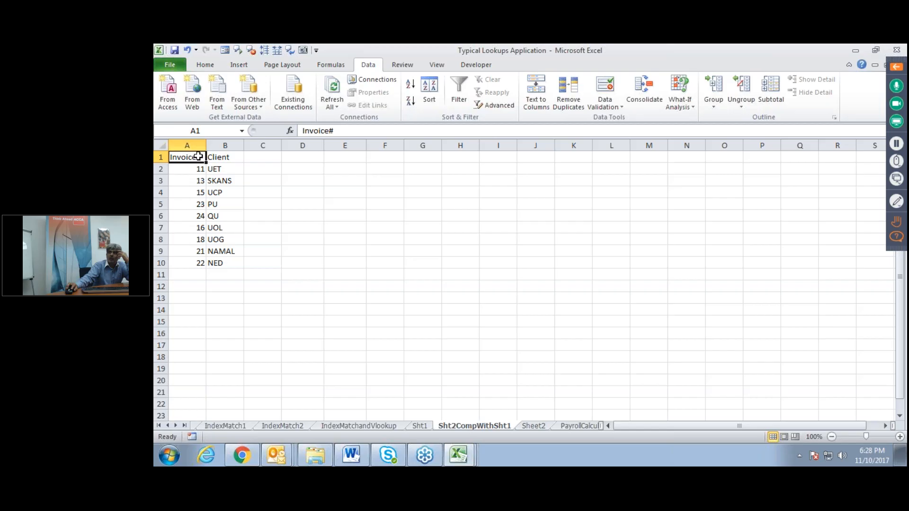
{"action": "key", "text": "ctrl+c"}
{"action": "left_click", "coordinate": [297, 154]}
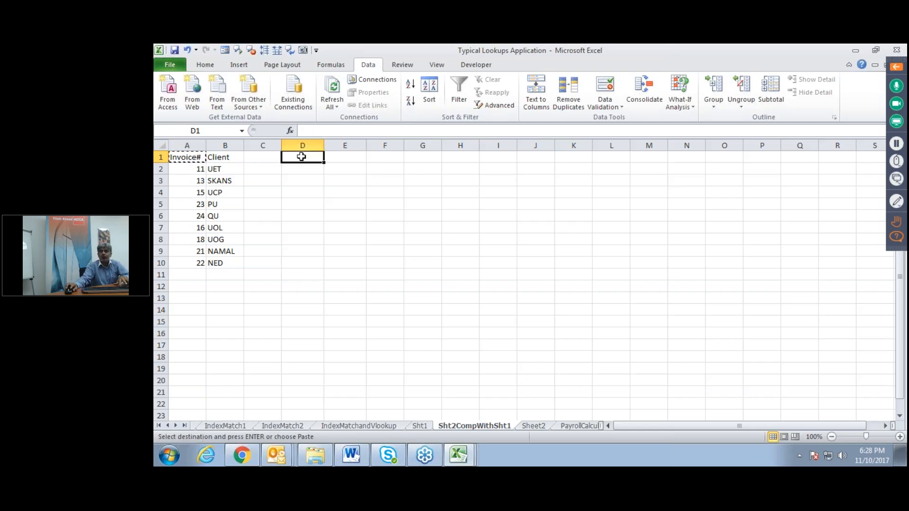
{"action": "key", "text": "ctrl+v"}
Step: Begin a VLOOKUP formula in D2 with A2 as the lookup value and continue to the table array argument
{"action": "left_click", "coordinate": [310, 172]}
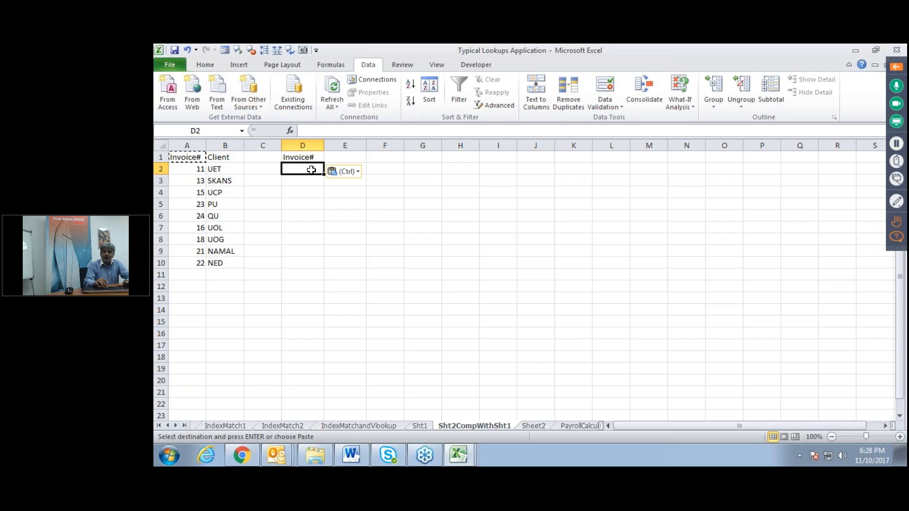
{"action": "type", "text": "=vlooku"}
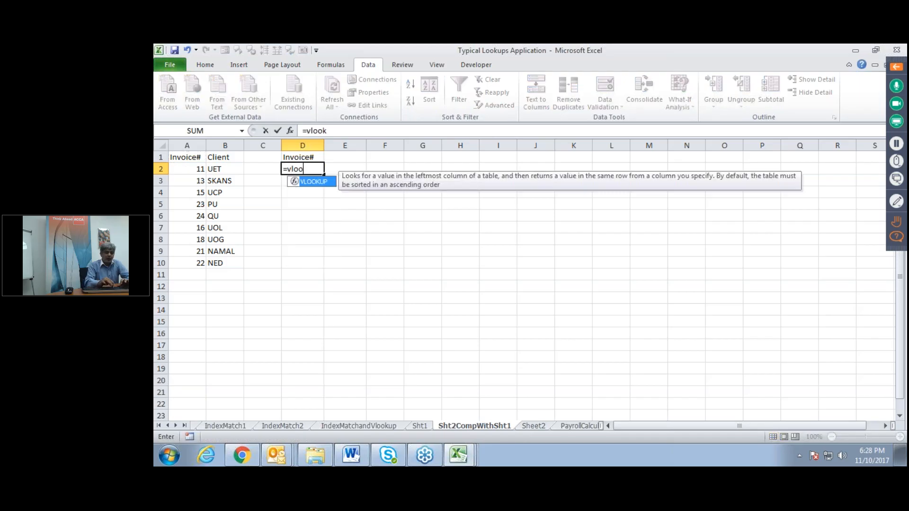
{"action": "type", "text": "p("}
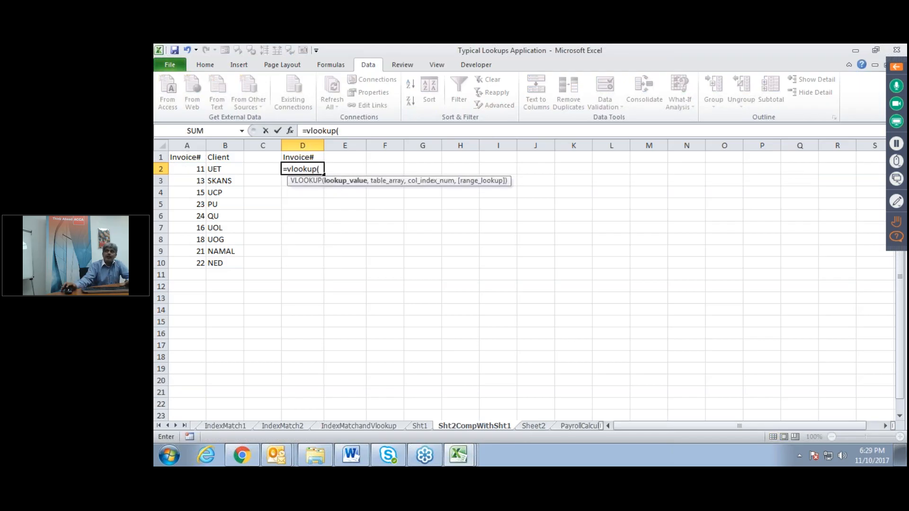
{"action": "left_click", "coordinate": [194, 170]}
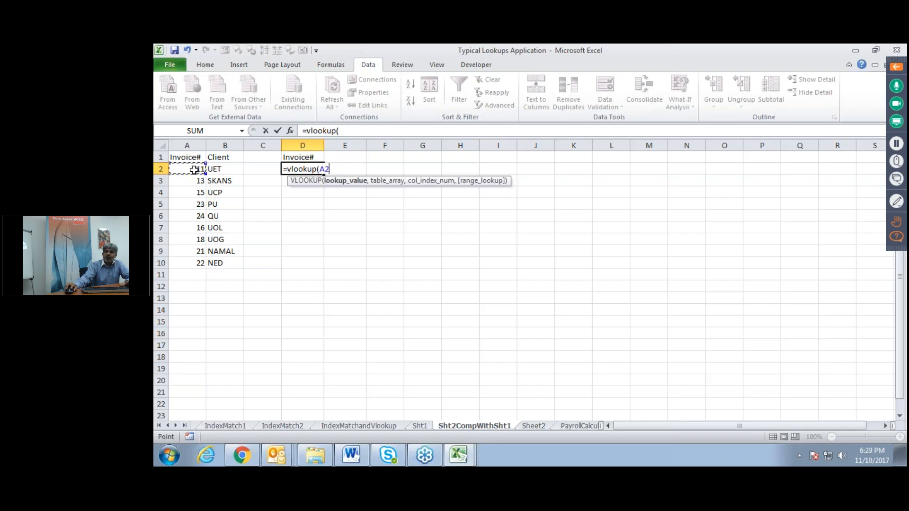
{"action": "type", "text": ","}
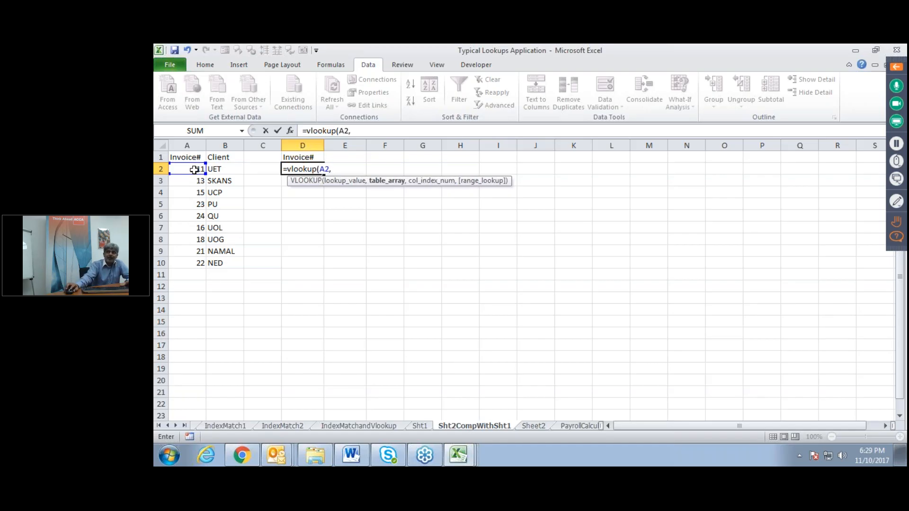
Step: Set the VLOOKUP's table array to the absolute range $A$2:$B$10 on Sht1
{"action": "left_click", "coordinate": [219, 425]}
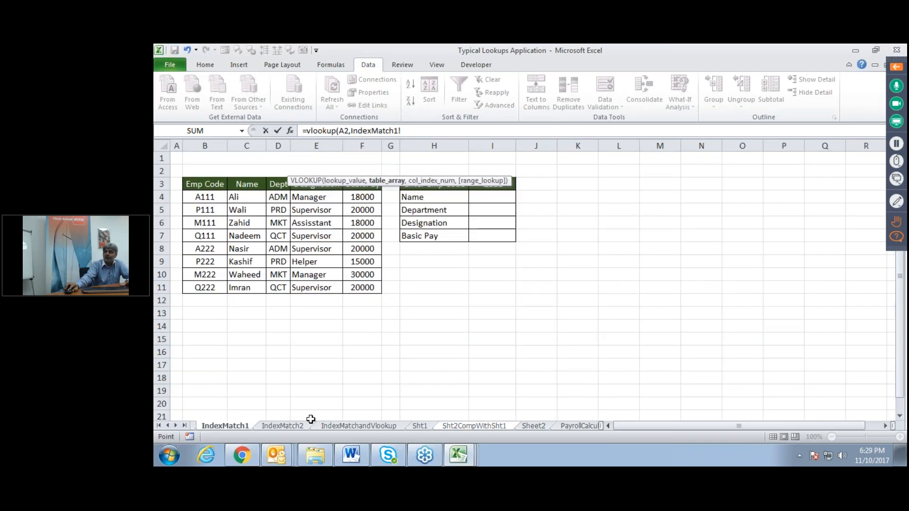
{"action": "left_click", "coordinate": [419, 426]}
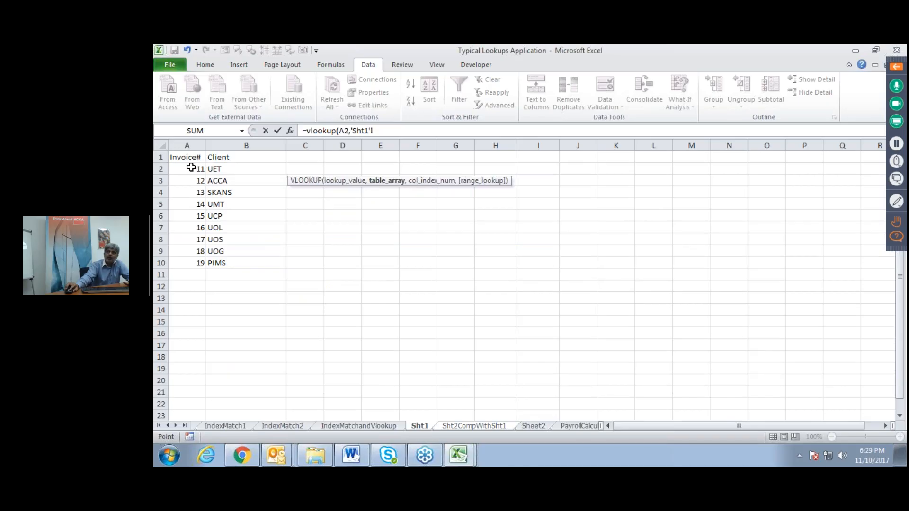
{"action": "left_click_drag", "start_coordinate": [191, 167], "coordinate": [227, 263]}
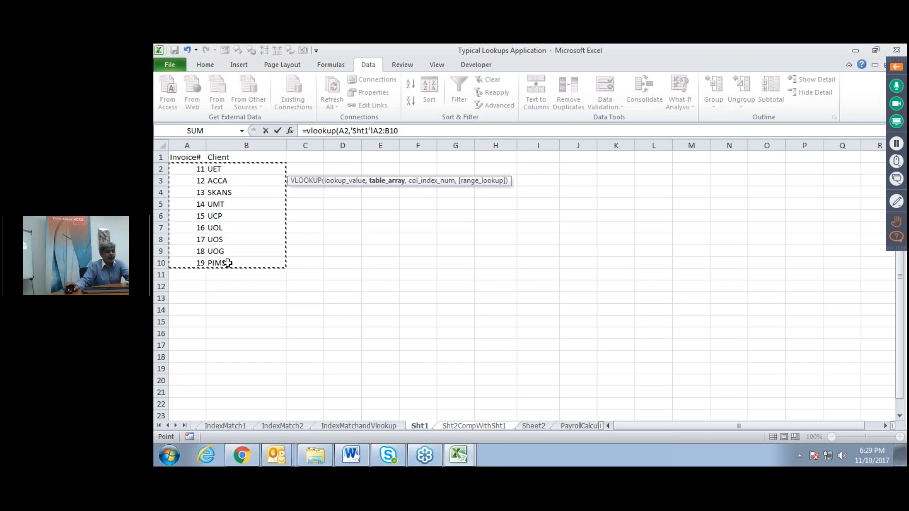
{"action": "key", "text": "F4"}
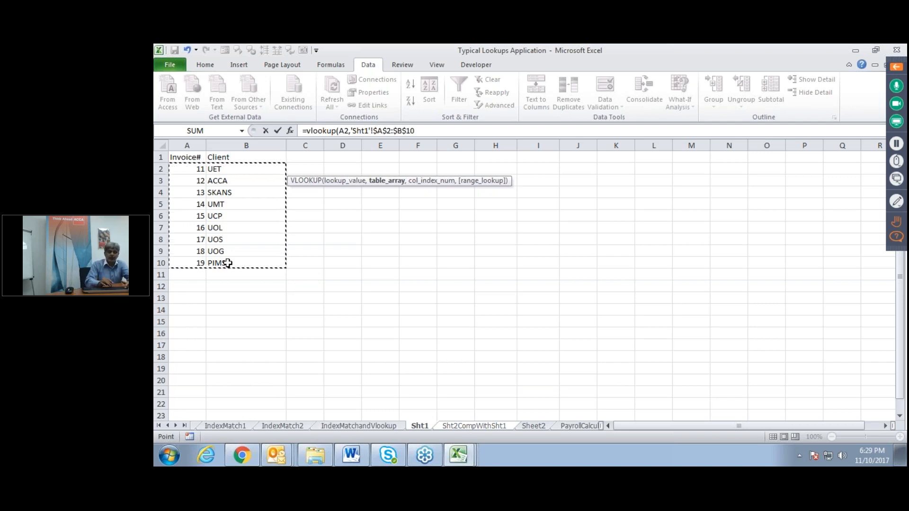
Step: Complete the D2 VLOOKUP with column index 1 and exact match 0, and fill it down to D10
{"action": "type", "text": ",1"}
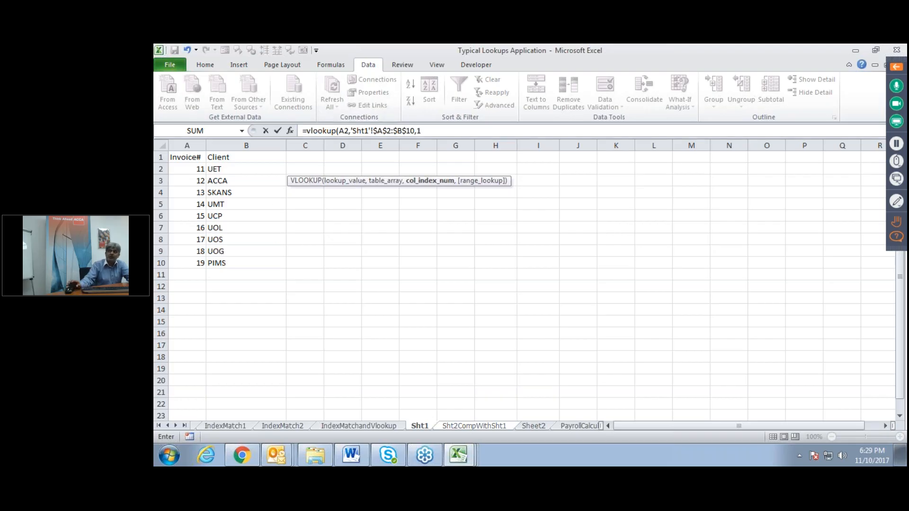
{"action": "type", "text": ","}
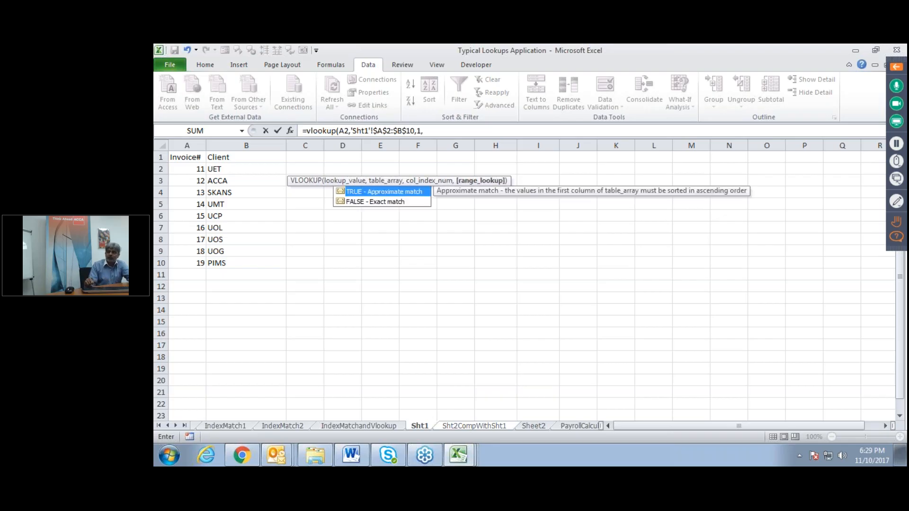
{"action": "type", "text": "0)"}
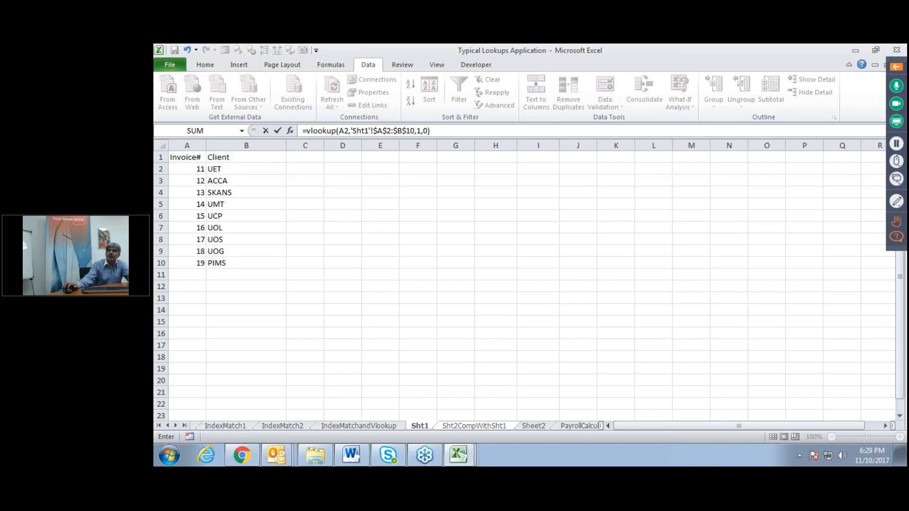
{"action": "key", "text": "Return"}
{"action": "left_click", "coordinate": [297, 168]}
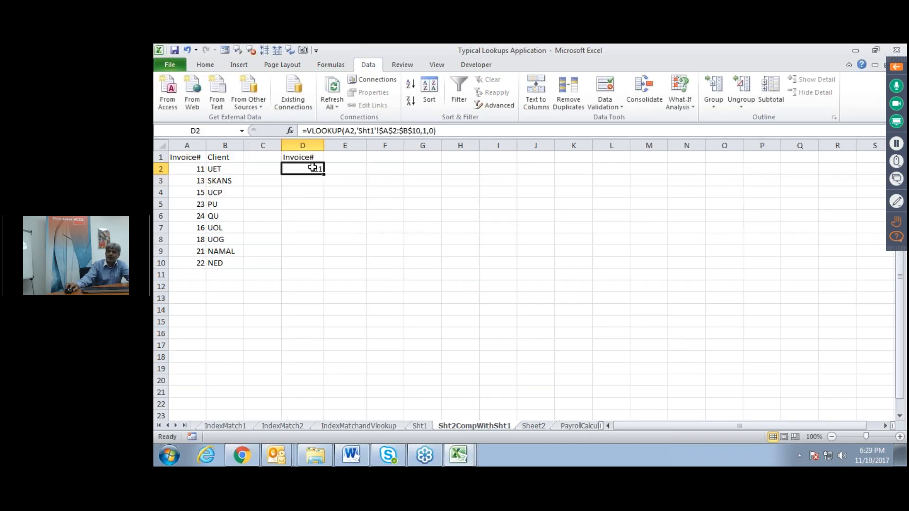
{"action": "left_click_drag", "start_coordinate": [324, 174], "coordinate": [324, 266]}
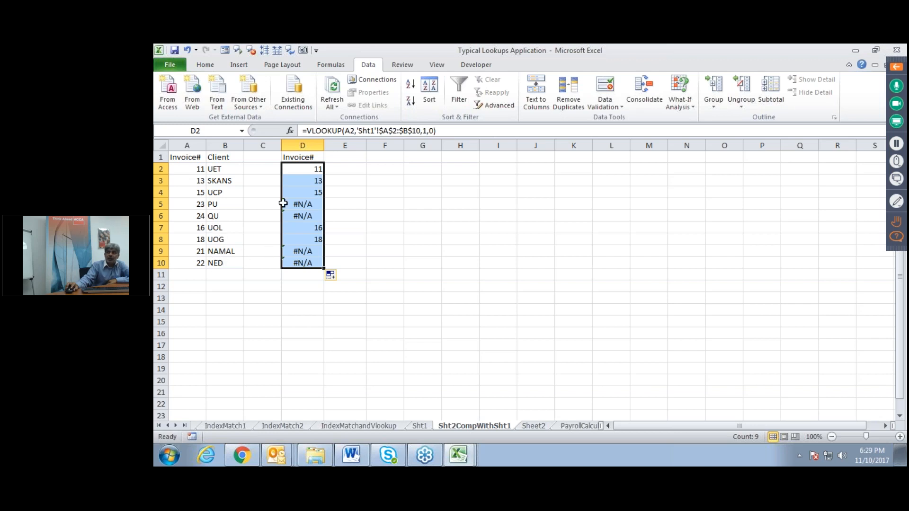
Step: Wrap the VLOOKUP in D2 in IFERROR with "Not Present" as the value if error
{"action": "double_click", "coordinate": [297, 168]}
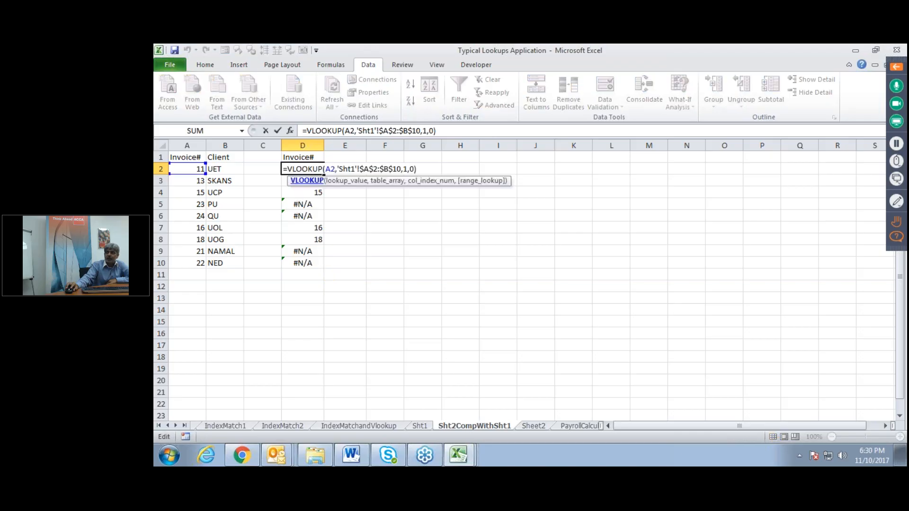
{"action": "left_click", "coordinate": [305, 131]}
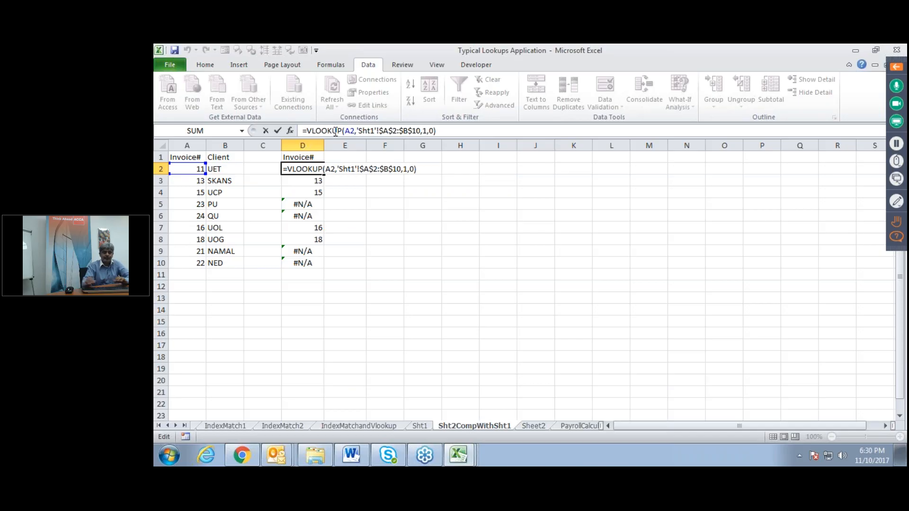
{"action": "type", "text": "iferror"}
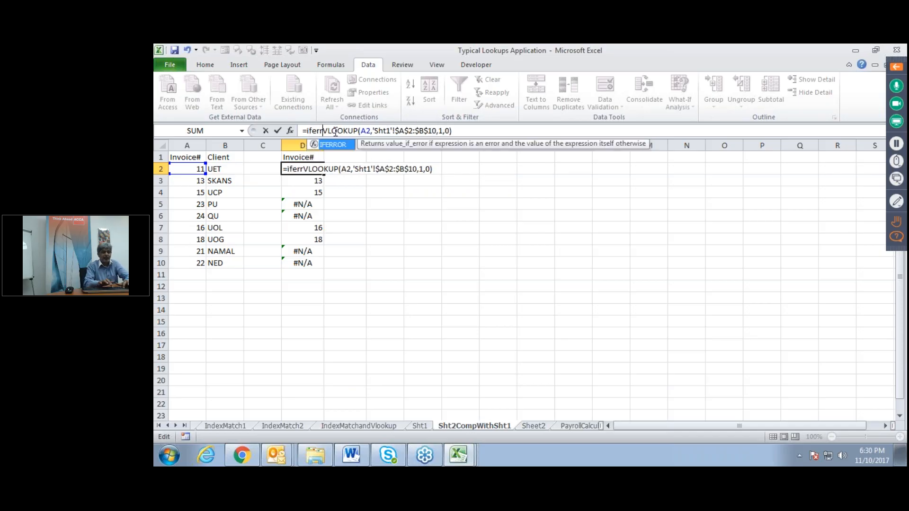
{"action": "type", "text": "("}
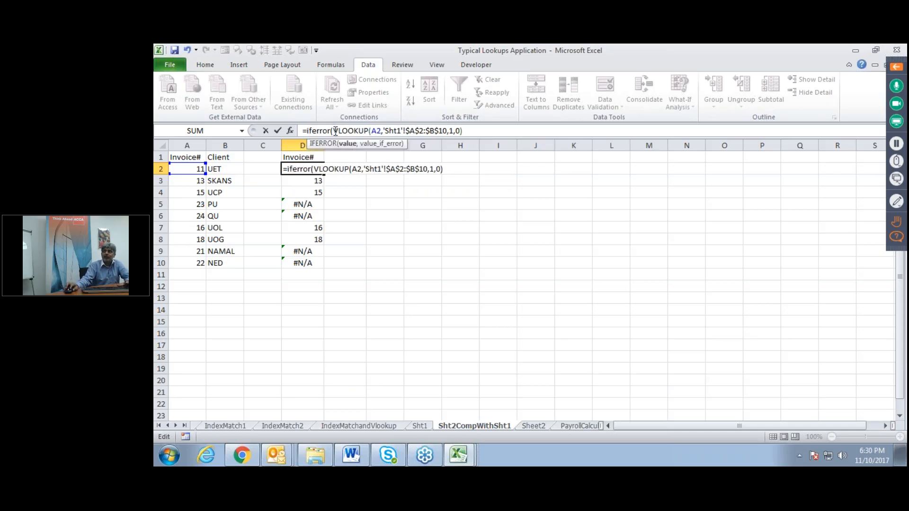
{"action": "type", "text": ",\"Not Present"}
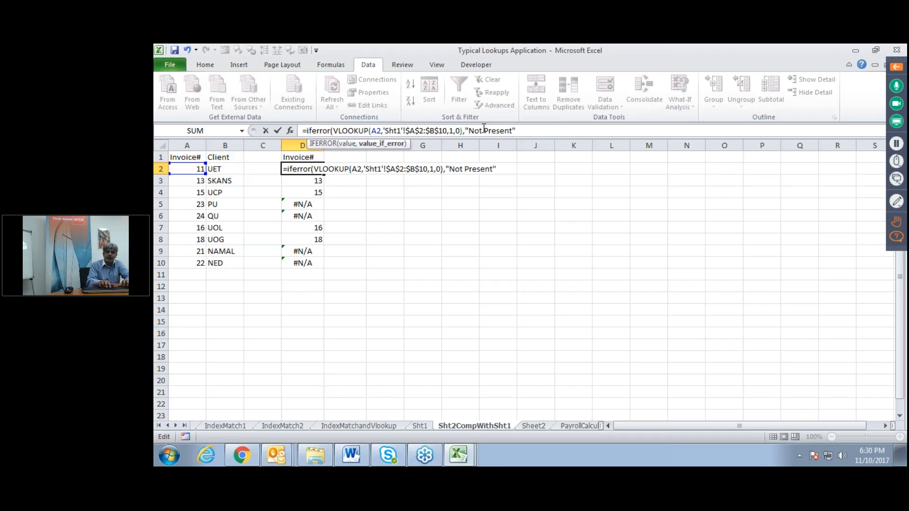
{"action": "type", "text": ")"}
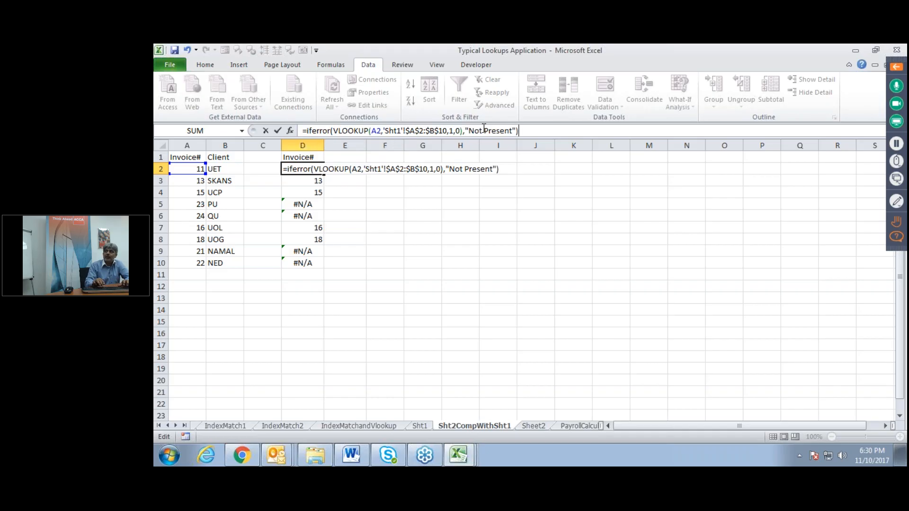
{"action": "key", "text": "Return"}
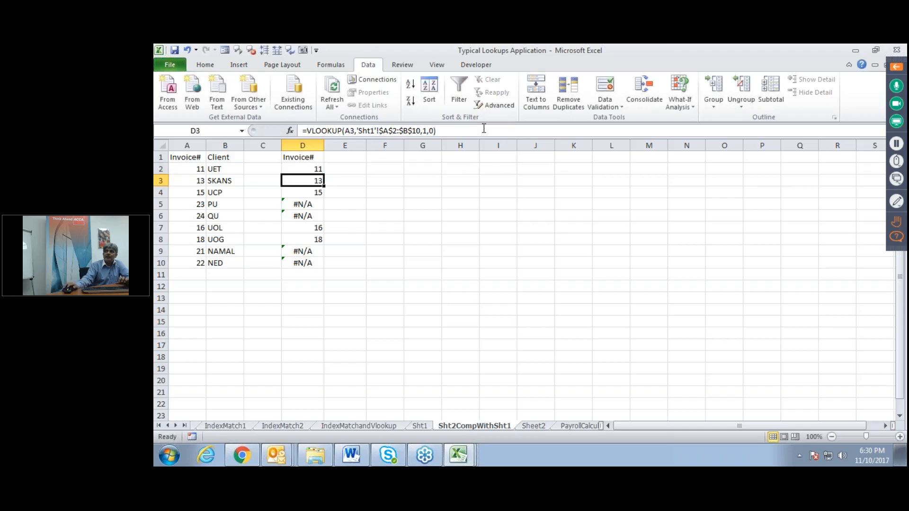
Step: Fill the IFERROR formula from D2 down to D10 and autofit column D's width
{"action": "left_click", "coordinate": [309, 167]}
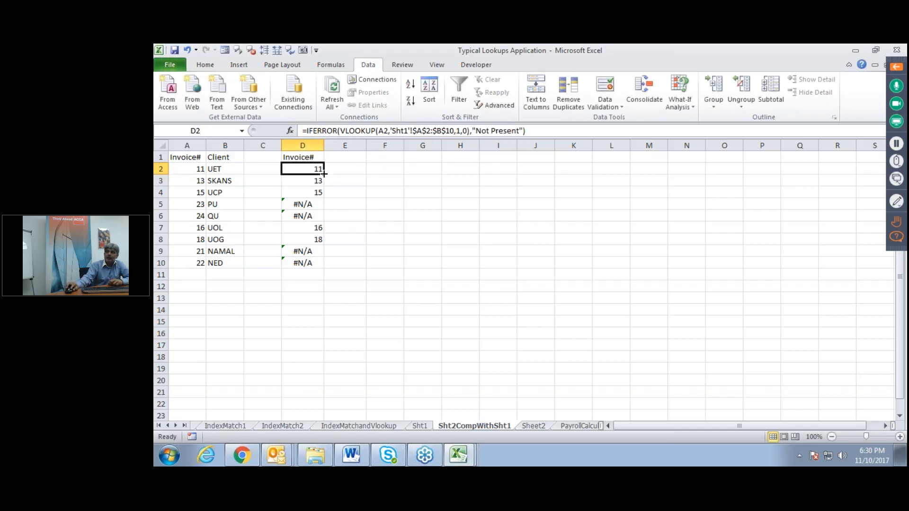
{"action": "double_click", "coordinate": [324, 174]}
{"action": "left_click", "coordinate": [359, 207]}
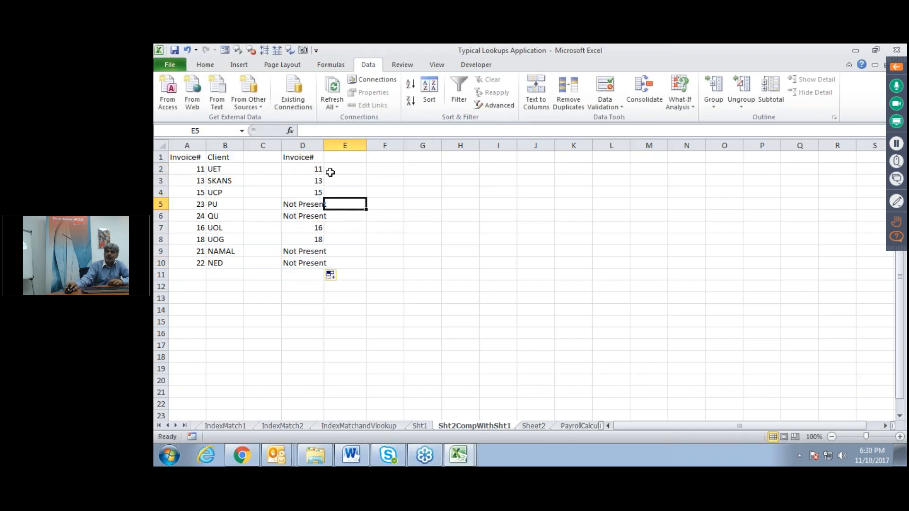
{"action": "double_click", "coordinate": [323, 145]}
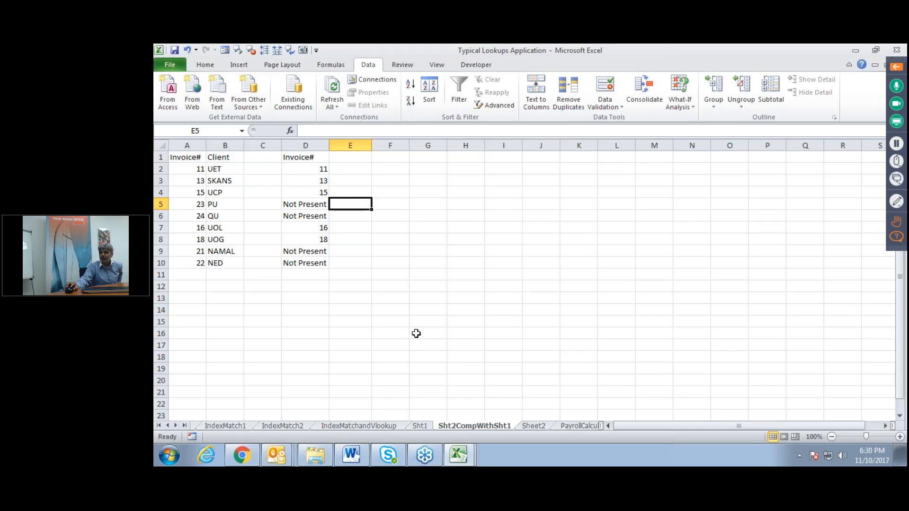
Step: On Sheet2, examine the Discount Rate VLOOKUP in F3, the invoice and payment dates, and the payment-days calculation in column E
{"action": "left_click", "coordinate": [534, 426]}
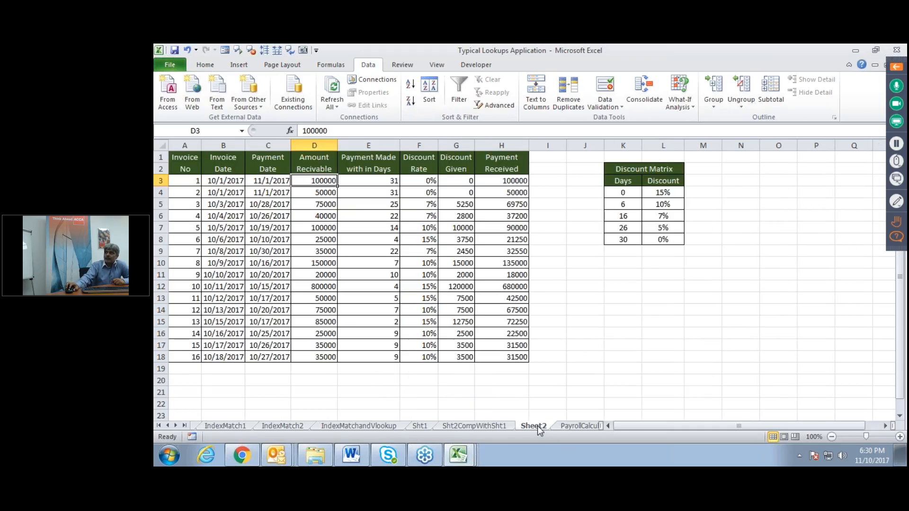
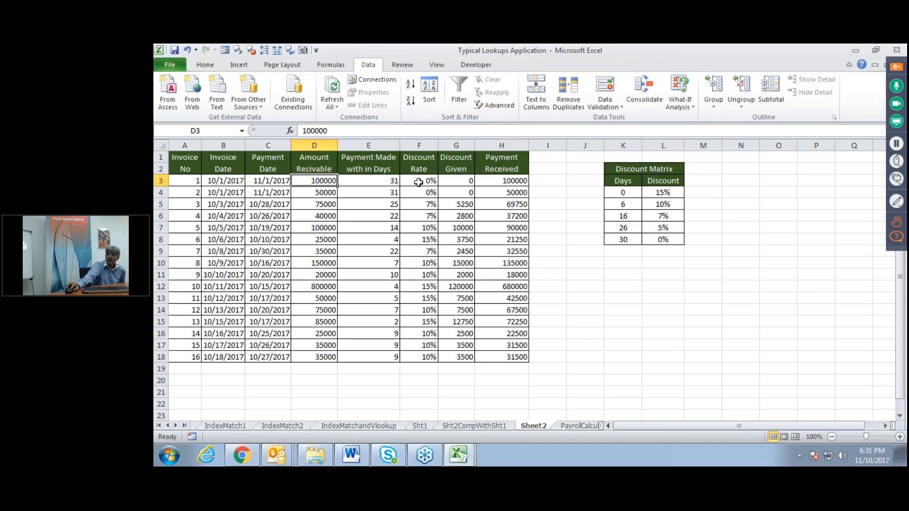
{"action": "left_click", "coordinate": [419, 182]}
{"action": "double_click", "coordinate": [418, 182]}
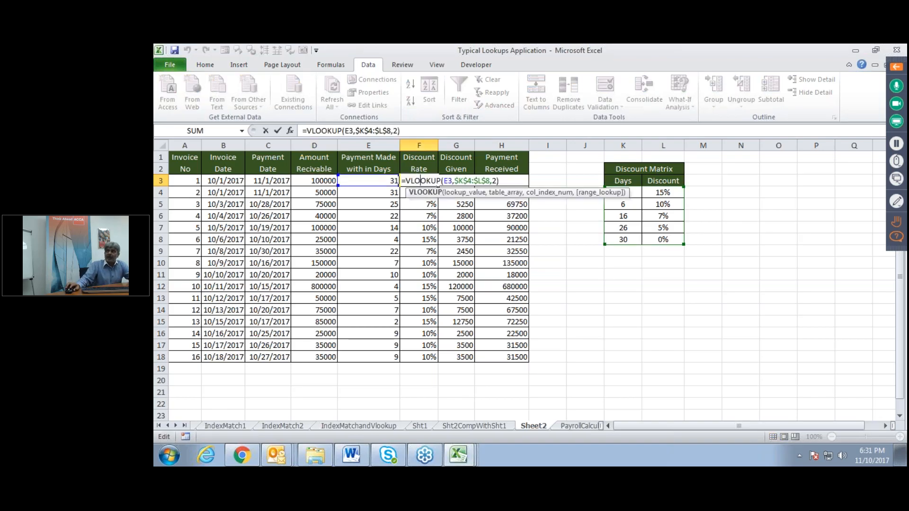
{"action": "key", "text": "Escape"}
{"action": "left_click", "coordinate": [234, 181]}
{"action": "left_click", "coordinate": [270, 180]}
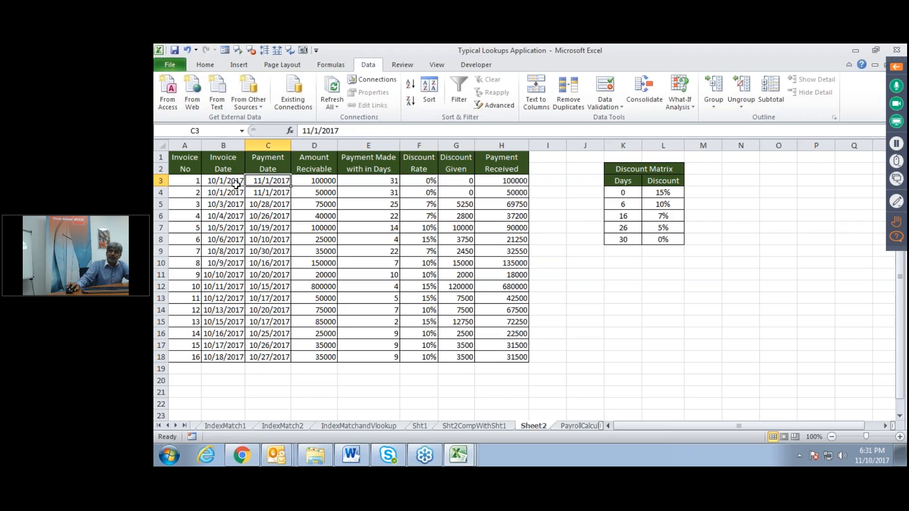
{"action": "left_click", "coordinate": [360, 180]}
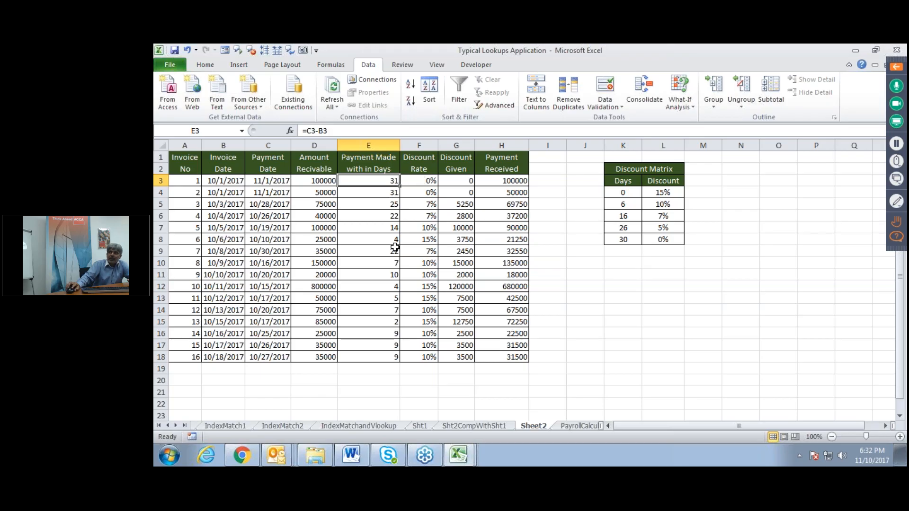
{"action": "left_click_drag", "start_coordinate": [380, 179], "coordinate": [374, 357]}
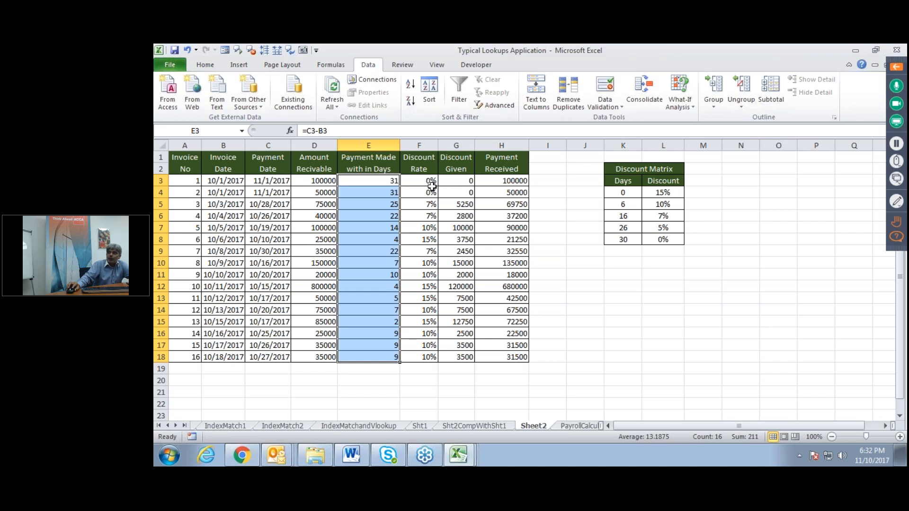
{"action": "left_click", "coordinate": [623, 284]}
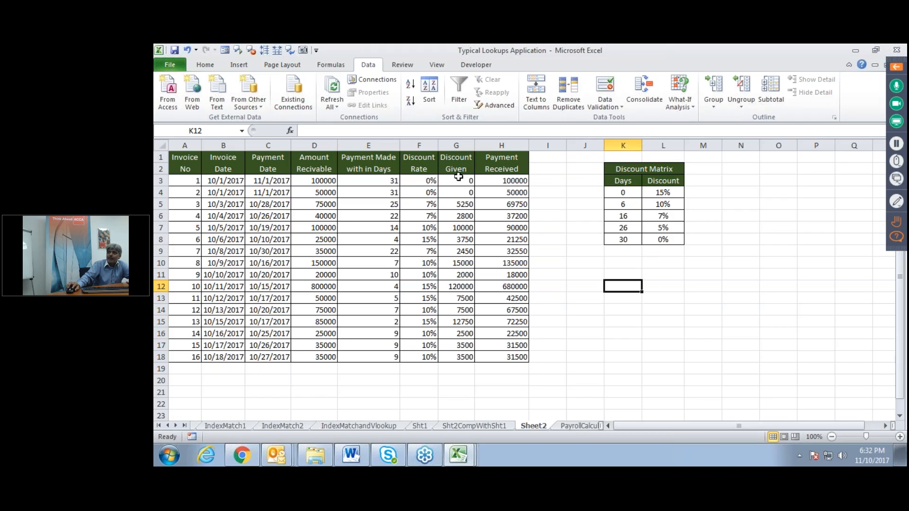
Step: Inspect the table array argument of the VLOOKUP in F3 and the Payment Received formula in H5
{"action": "left_click", "coordinate": [422, 181]}
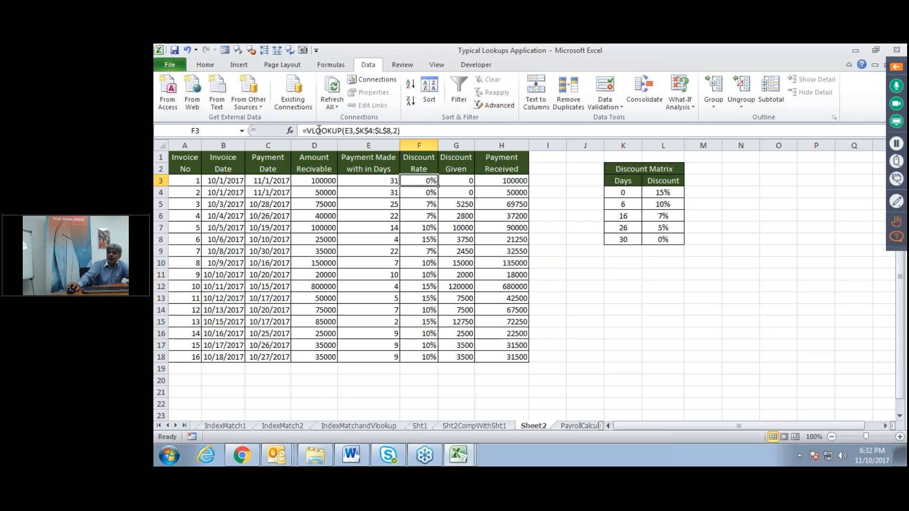
{"action": "left_click", "coordinate": [369, 131]}
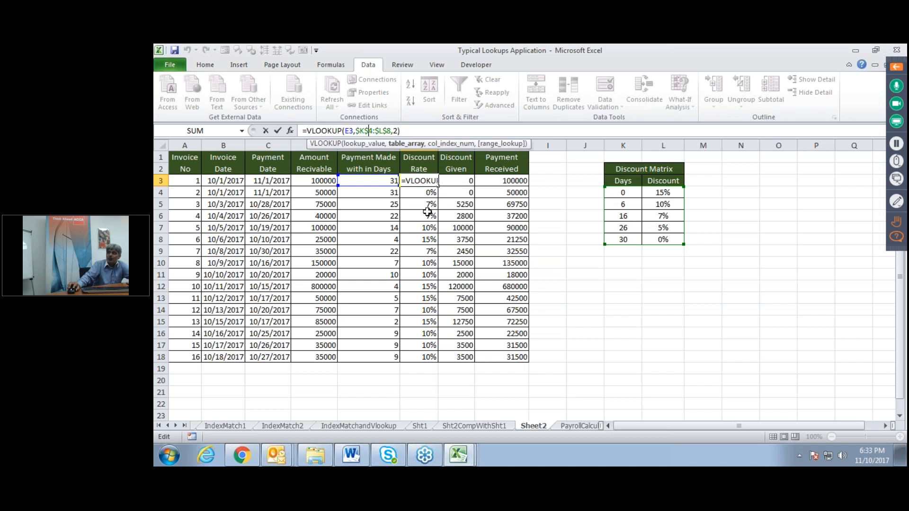
{"action": "key", "text": "ctrl+Return"}
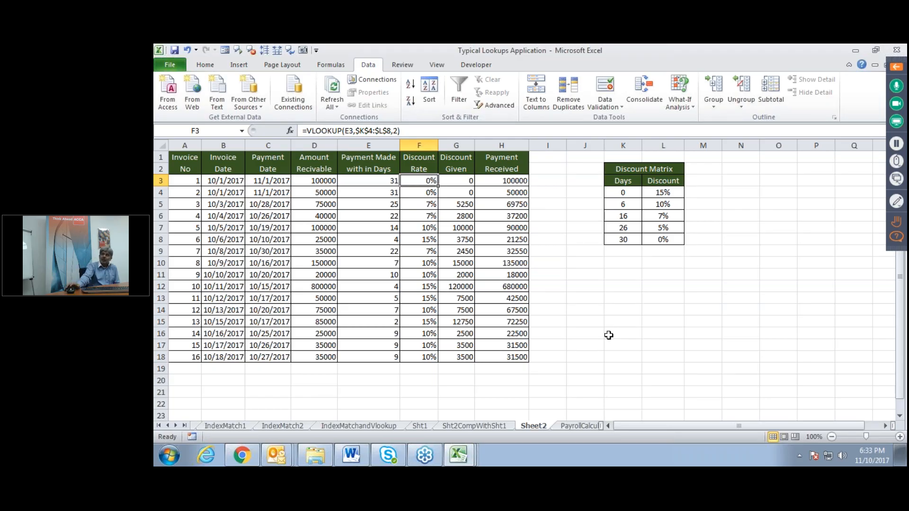
{"action": "left_click", "coordinate": [519, 204]}
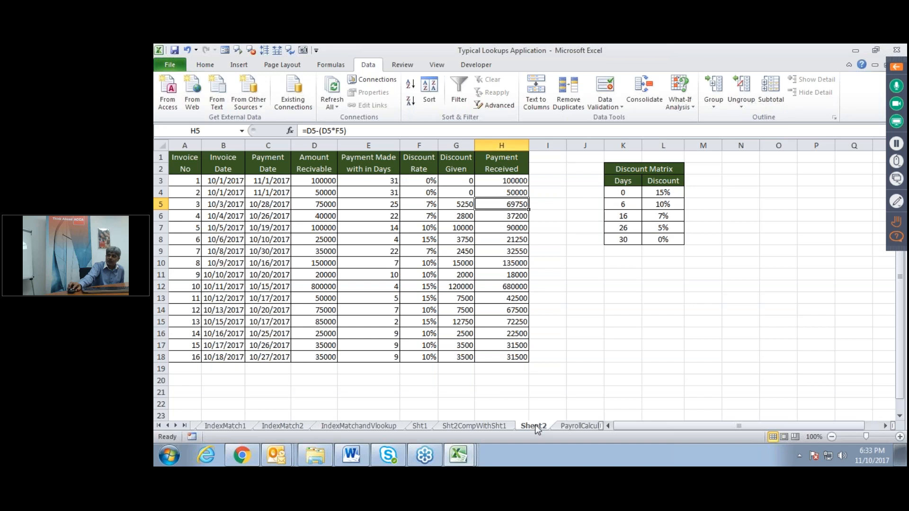
Step: Open the PayrollCalculation sheet and review the Basic Pay brackets O5:O9 in the Allowances and Deduction Rate Matrix
{"action": "left_click", "coordinate": [572, 425]}
{"action": "left_click", "coordinate": [496, 369]}
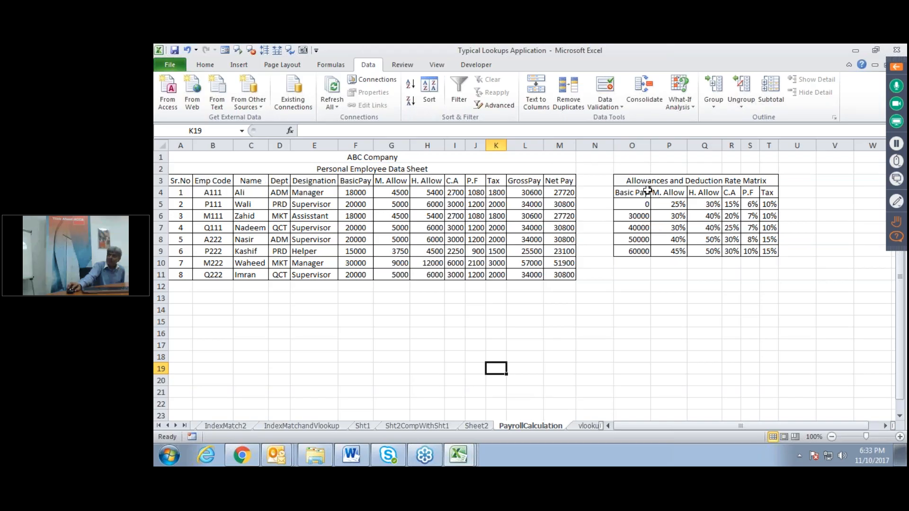
{"action": "left_click_drag", "start_coordinate": [633, 204], "coordinate": [639, 251]}
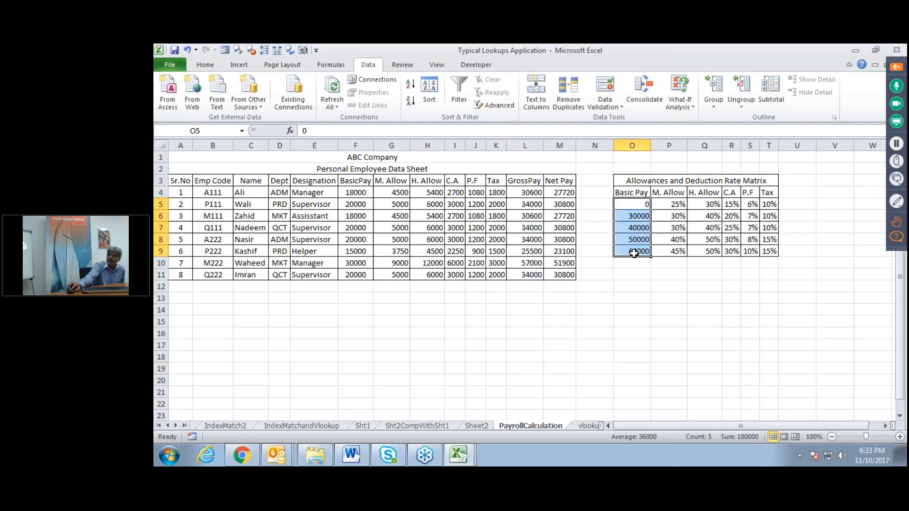
{"action": "left_click", "coordinate": [628, 205]}
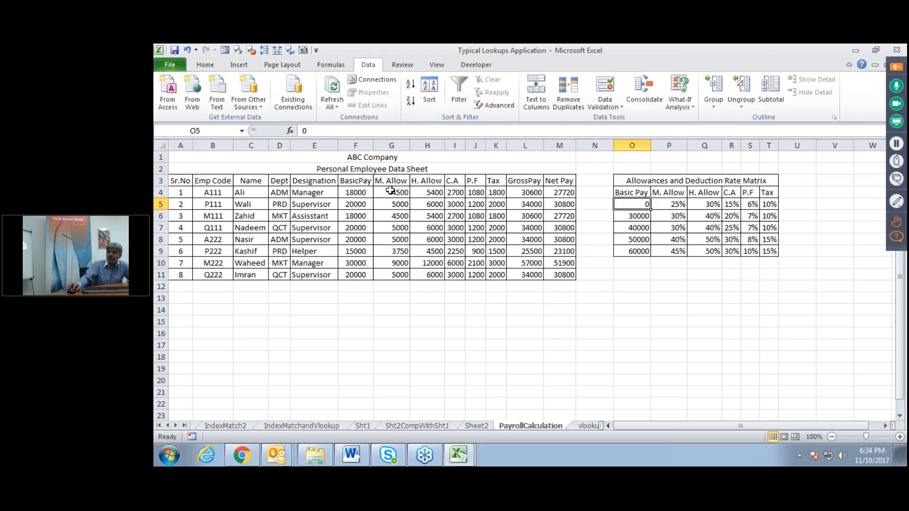
Step: Clear the M. Allow values in G4:G11 of the employee data sheet and return to G4
{"action": "left_click_drag", "start_coordinate": [391, 190], "coordinate": [391, 274]}
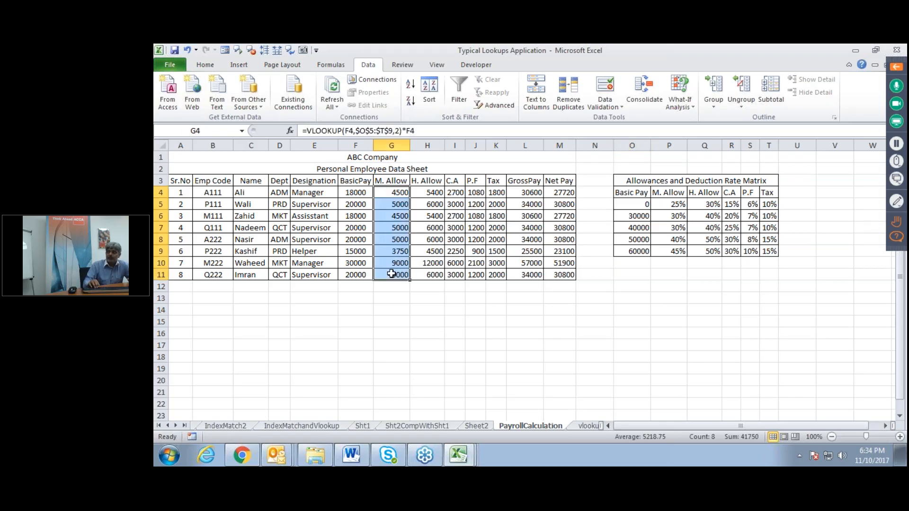
{"action": "key", "text": "Delete"}
{"action": "key", "text": "Up"}
{"action": "key", "text": "Down"}
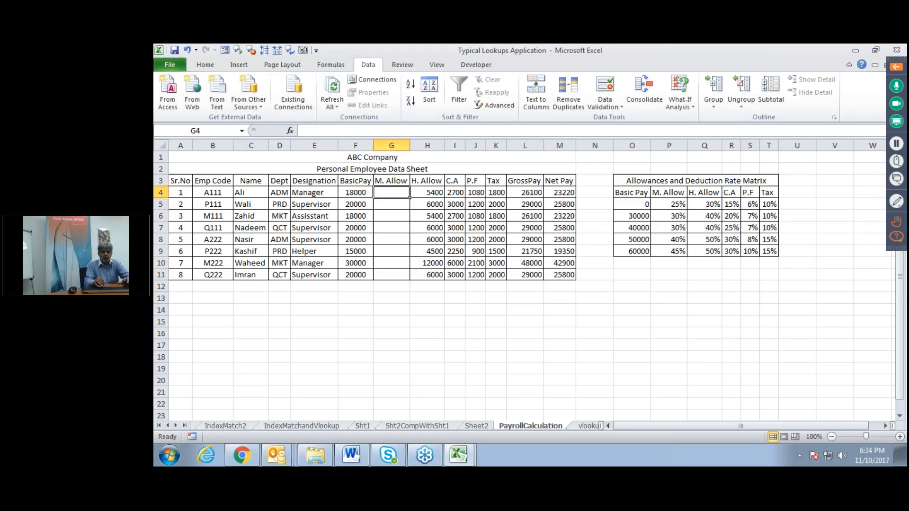
Step: Begin a VLOOKUP in M. Allow cell G4 with F4 as lookup value and the rate matrix O5:T9 as table array
{"action": "type", "text": "="}
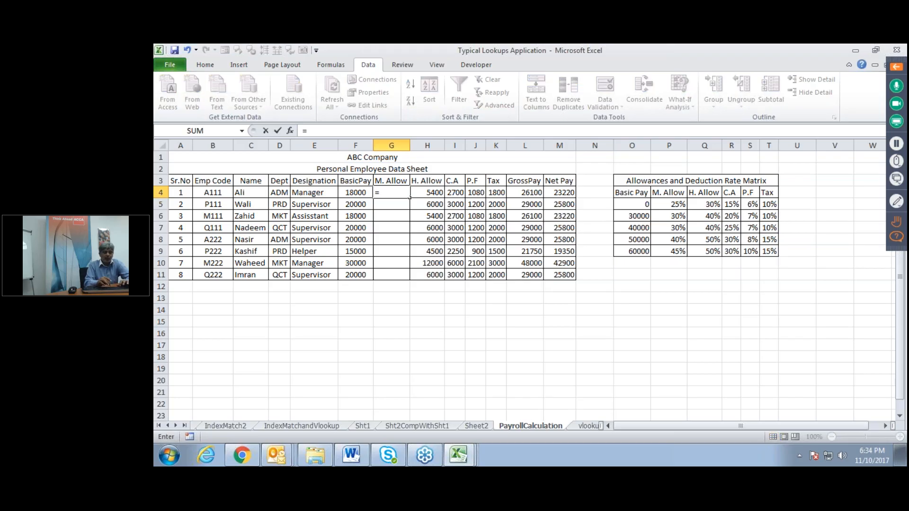
{"action": "type", "text": "vlooku"}
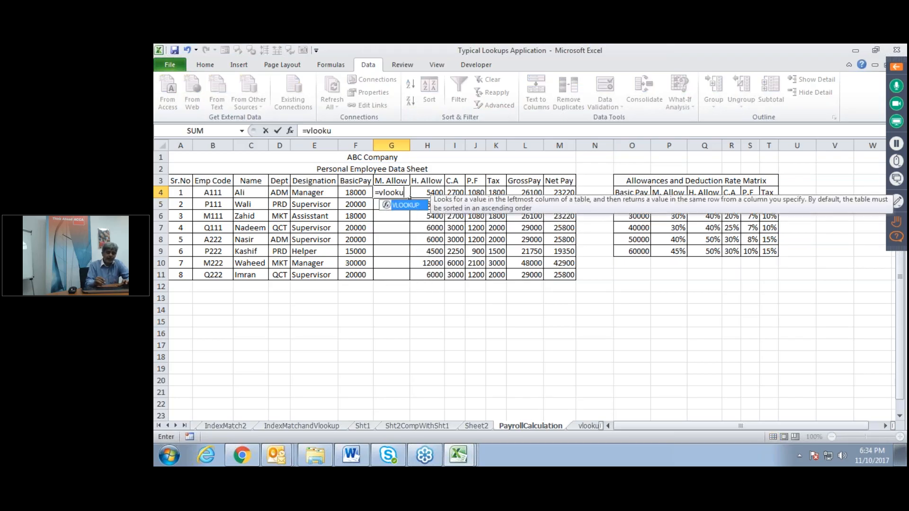
{"action": "type", "text": "p("}
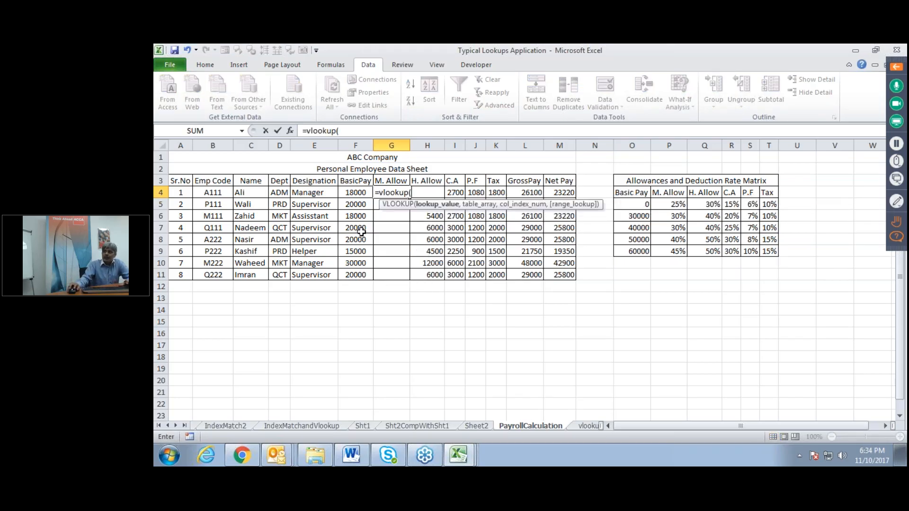
{"action": "left_click", "coordinate": [355, 192]}
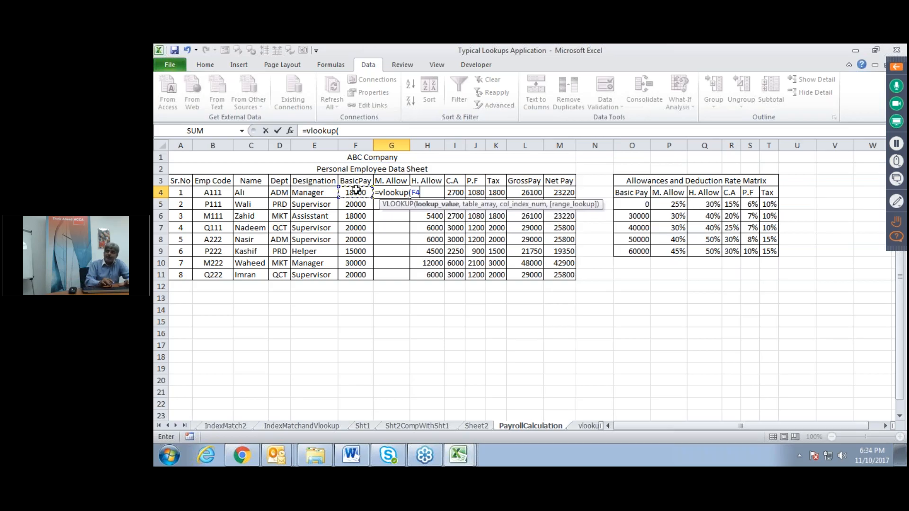
{"action": "type", "text": ","}
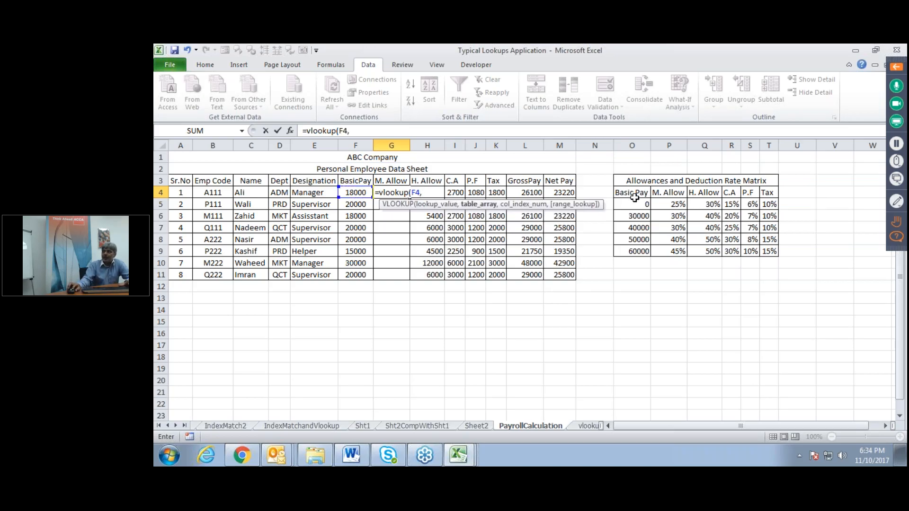
{"action": "left_click_drag", "start_coordinate": [639, 204], "coordinate": [762, 253]}
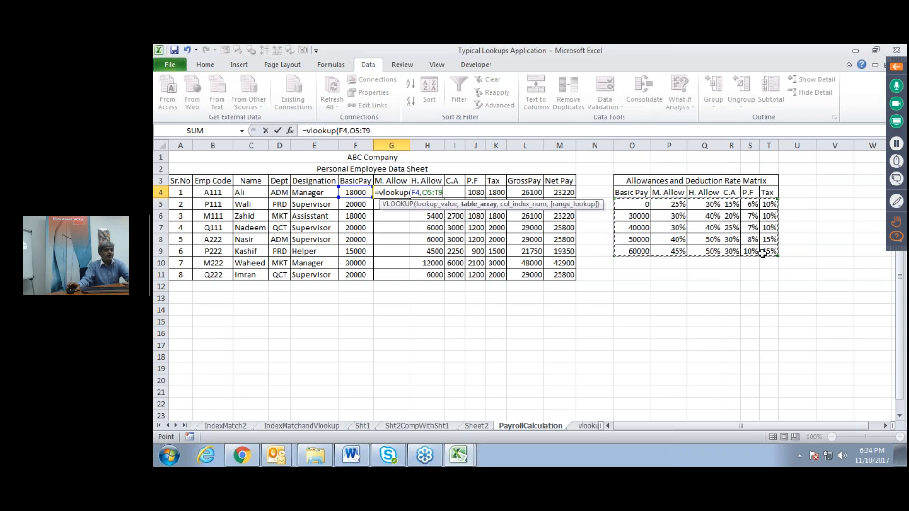
Step: Make the table array reference in the G4 VLOOKUP absolute as $O$5:$T$9
{"action": "key", "text": "F3"}
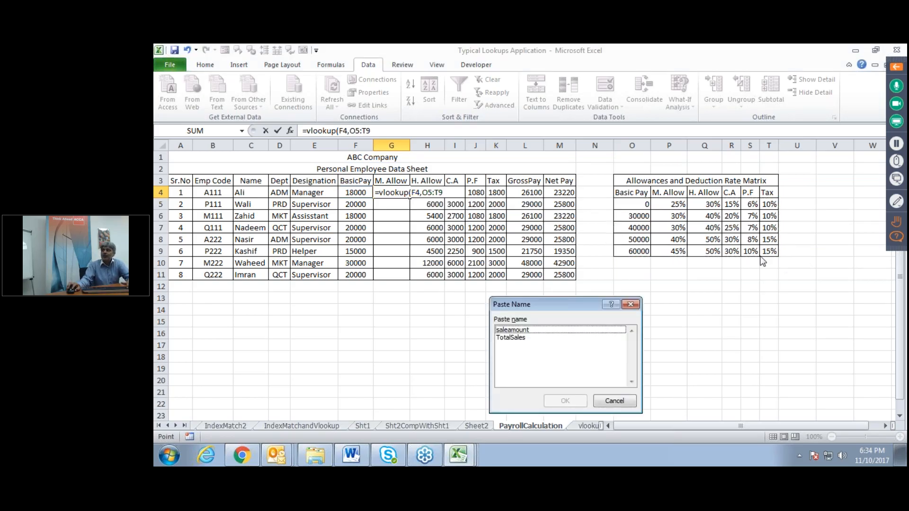
{"action": "left_click", "coordinate": [636, 301]}
{"action": "key", "text": "F4"}
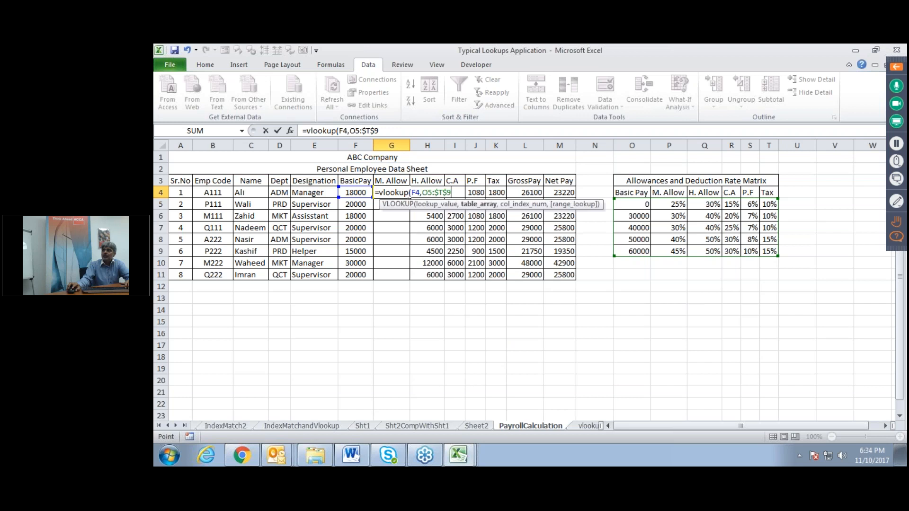
{"action": "double_click", "coordinate": [428, 192]}
{"action": "key", "text": "F4"}
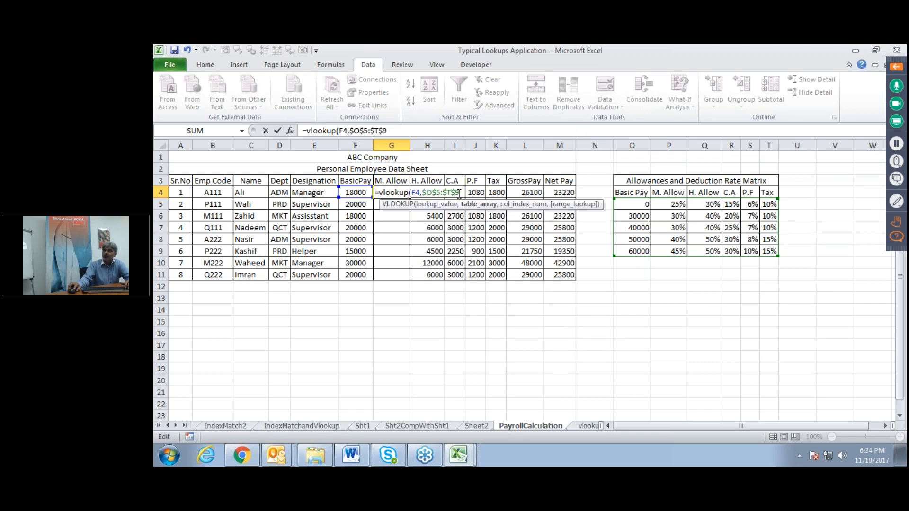
Step: Complete the G4 VLOOKUP with column index 2 and range lookup 0, and enter the formula
{"action": "type", "text": ","}
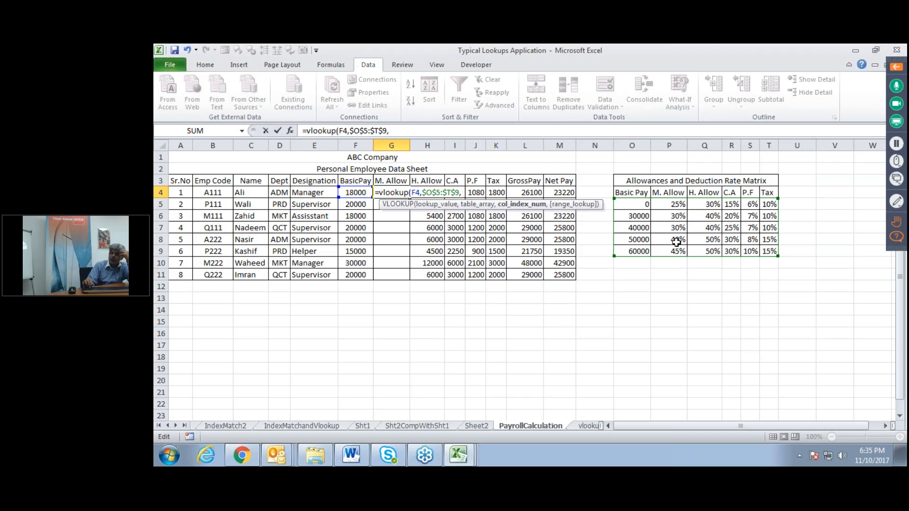
{"action": "type", "text": "2"}
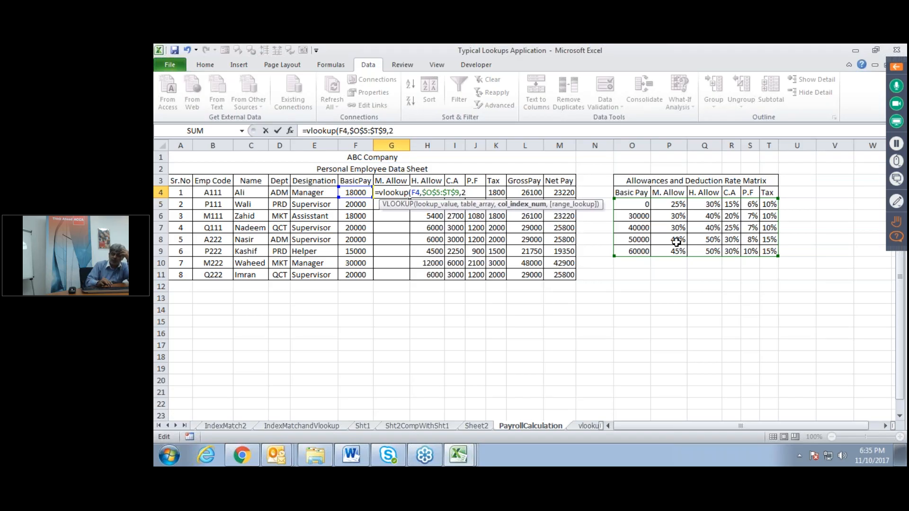
{"action": "type", "text": ",0"}
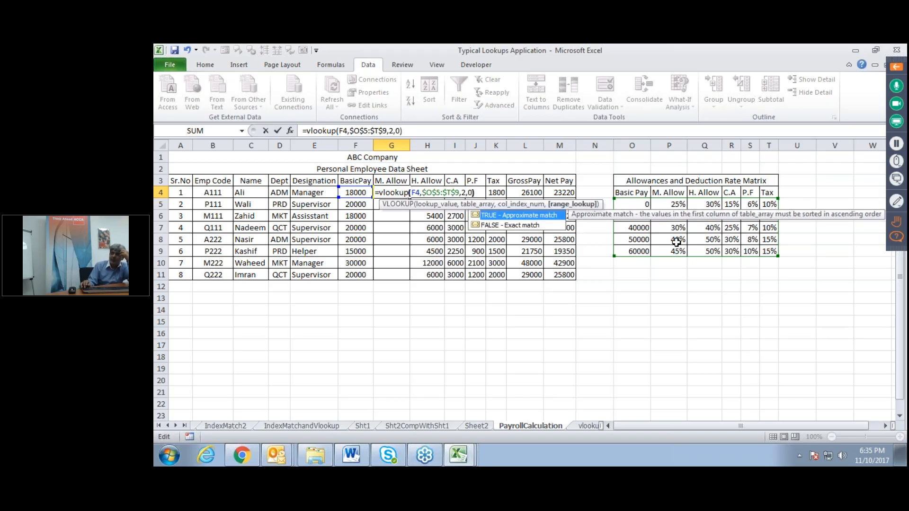
{"action": "type", "text": ")"}
{"action": "key", "text": "Return"}
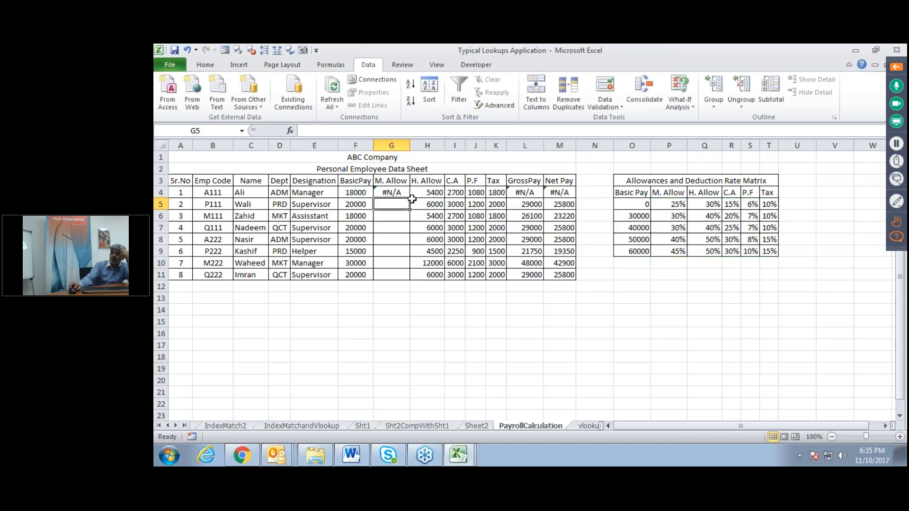
Step: Remove the range lookup argument from G4 so the formula reads =VLOOKUP(F4,$O$5:$T$9,2)
{"action": "double_click", "coordinate": [396, 191]}
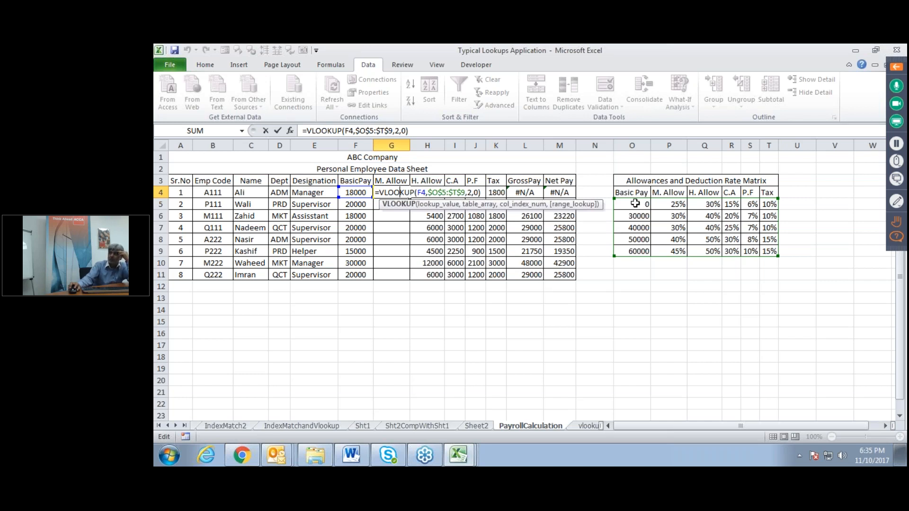
{"action": "left_click", "coordinate": [483, 192]}
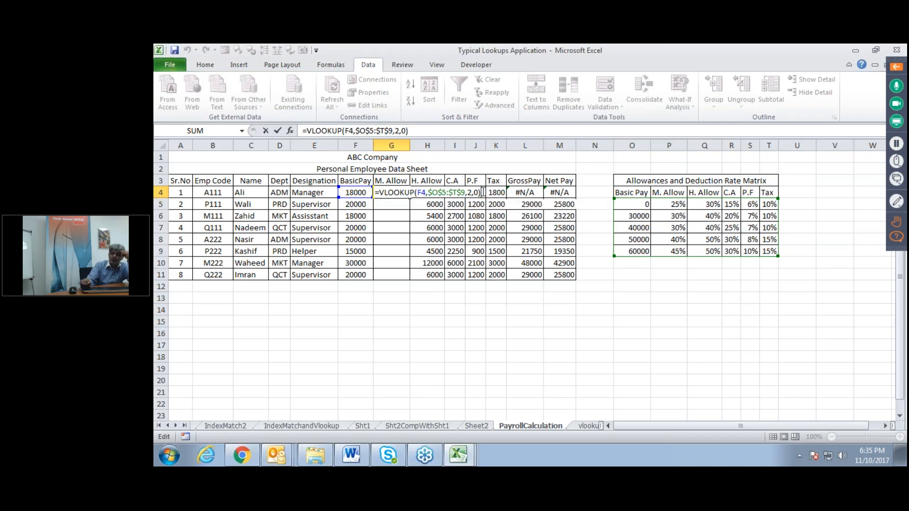
{"action": "key", "text": "Left"}
{"action": "key", "text": "BackSpace"}
{"action": "key", "text": "BackSpace"}
{"action": "key", "text": "Return"}
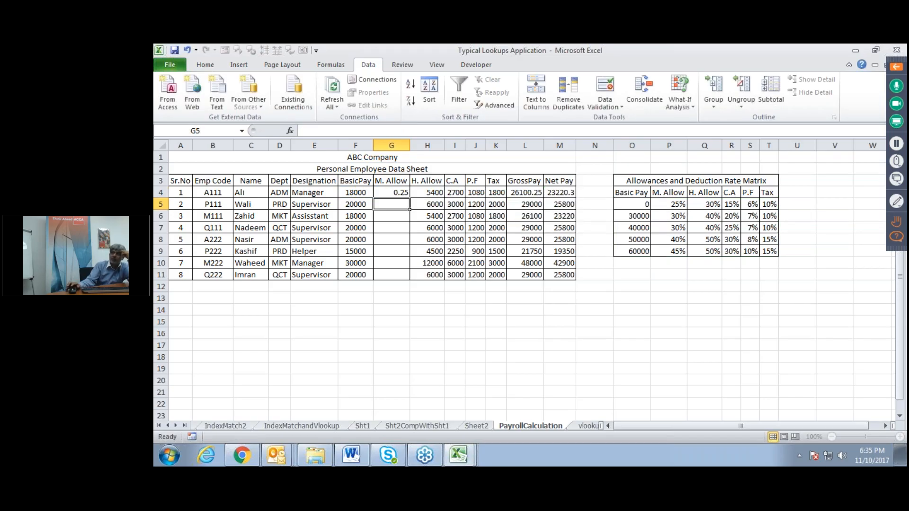
Step: Multiply the VLOOKUP result in G4 by the basic pay in F4
{"action": "left_click", "coordinate": [396, 193]}
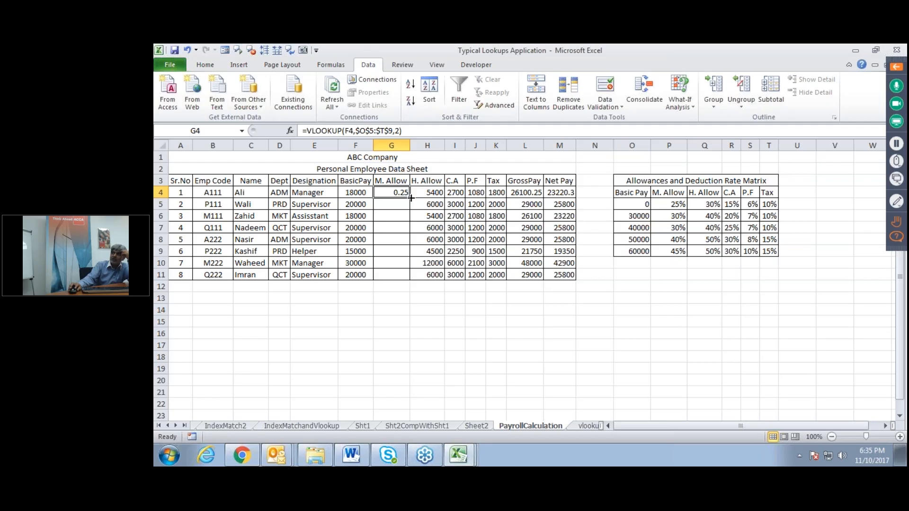
{"action": "left_click", "coordinate": [414, 129]}
{"action": "type", "text": "*"}
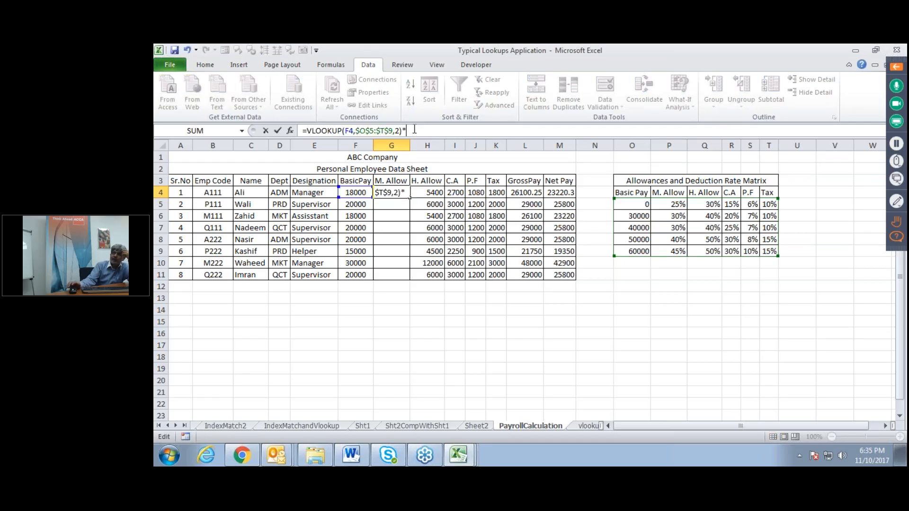
{"action": "left_click", "coordinate": [362, 194]}
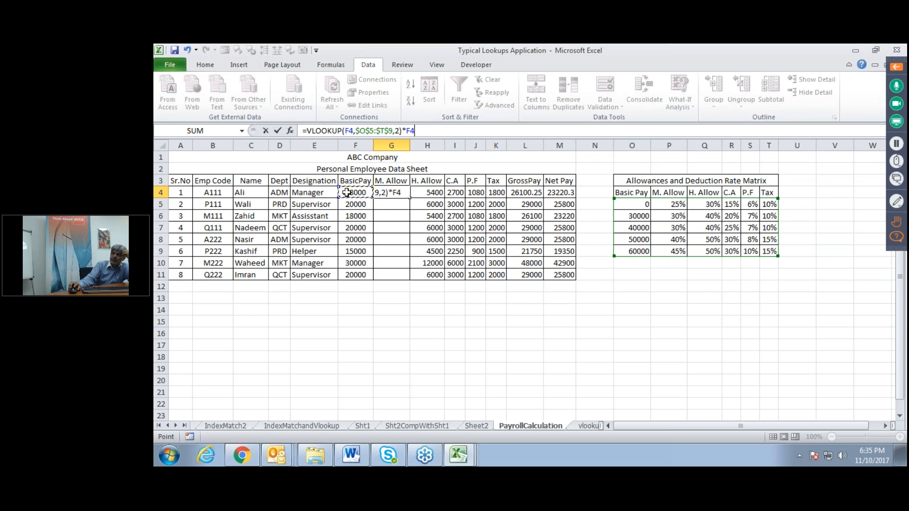
{"action": "key", "text": "Return"}
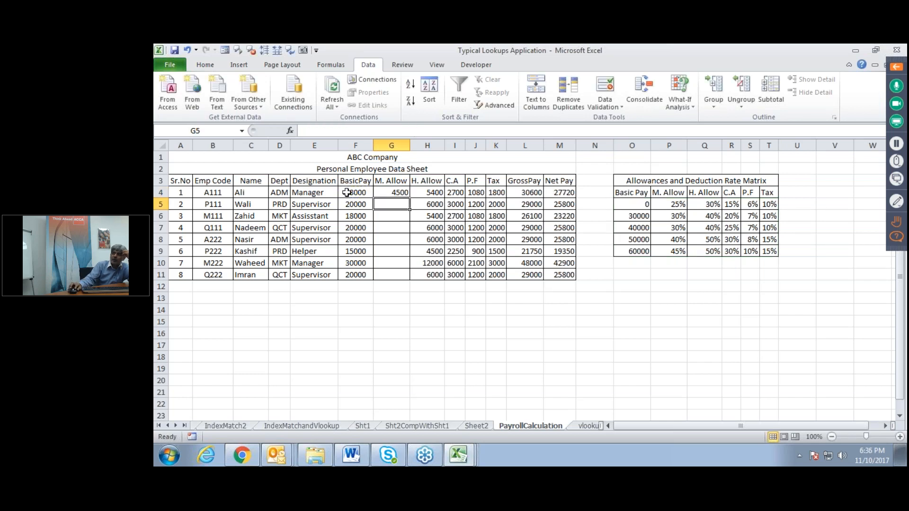
Step: Fill the M. Allow formula from G4 down through G11
{"action": "left_click", "coordinate": [402, 194]}
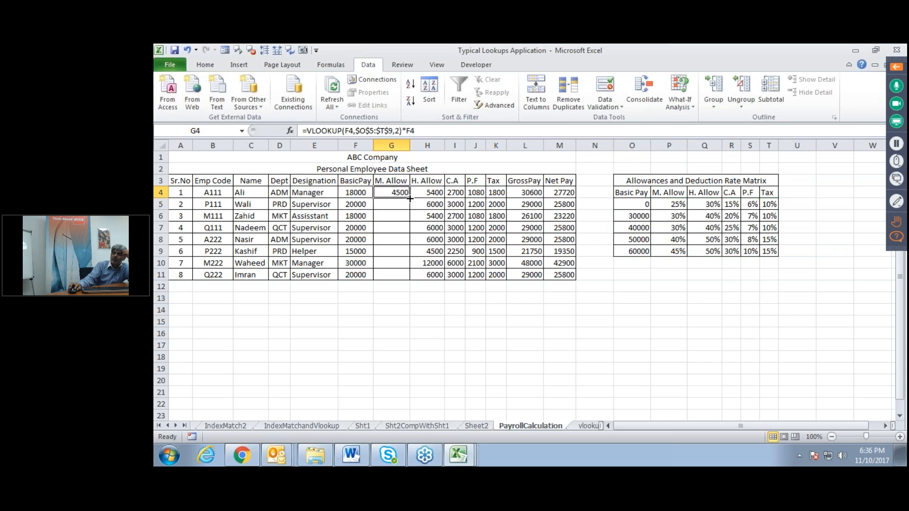
{"action": "double_click", "coordinate": [408, 197]}
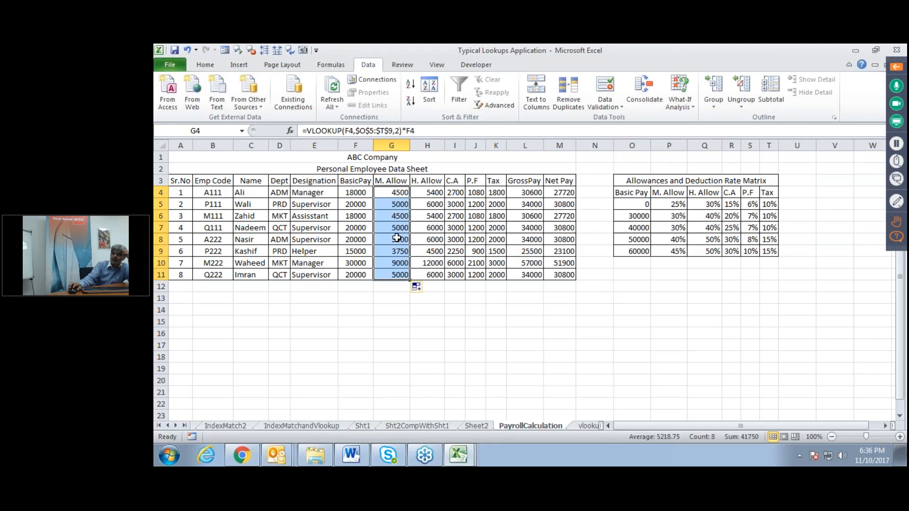
{"action": "left_click", "coordinate": [407, 345]}
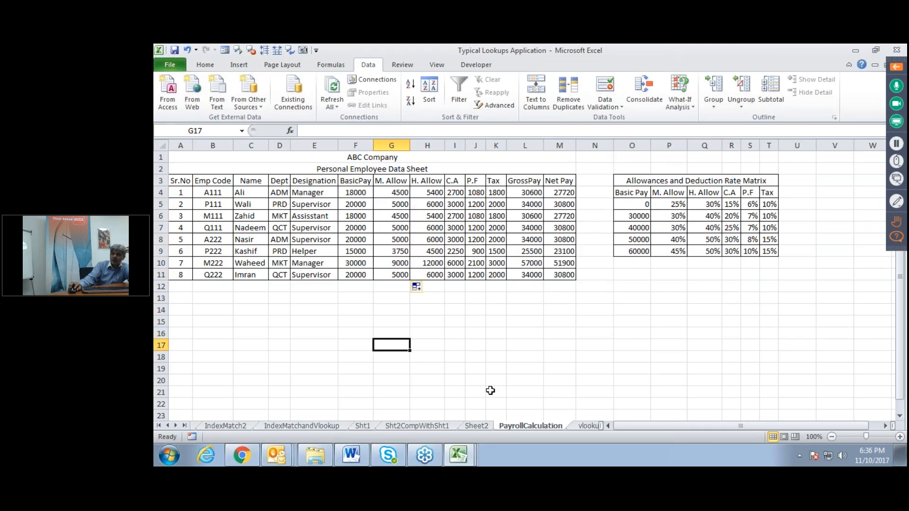
Step: Open the vlookupMultipleCriteria sheet and examine the criteria cells J1 and J2 and the CONCATENATE lookup value in J4's VLOOKUP
{"action": "left_click", "coordinate": [586, 426]}
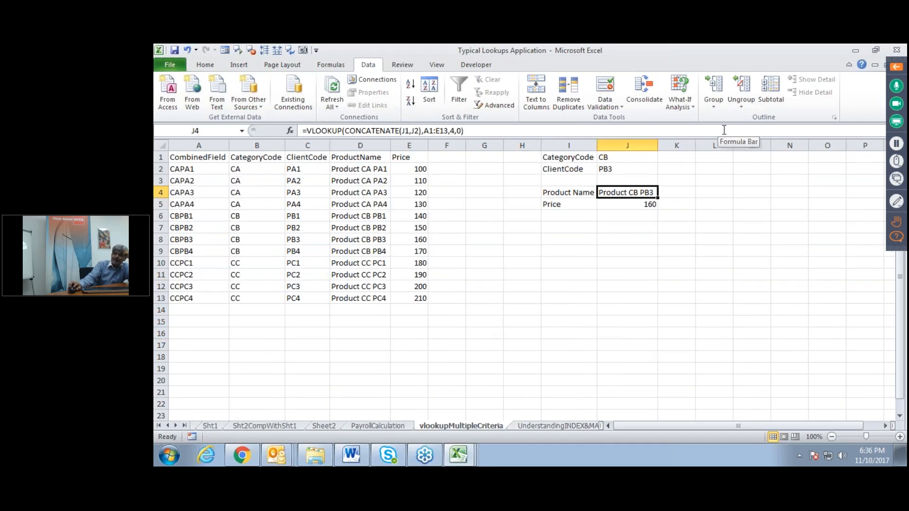
{"action": "left_click", "coordinate": [615, 159]}
{"action": "left_click", "coordinate": [642, 168]}
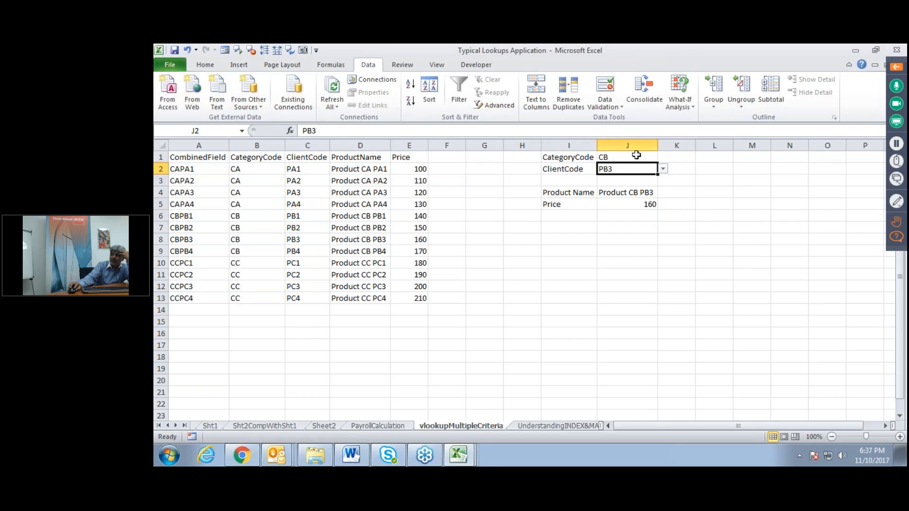
{"action": "left_click", "coordinate": [630, 192]}
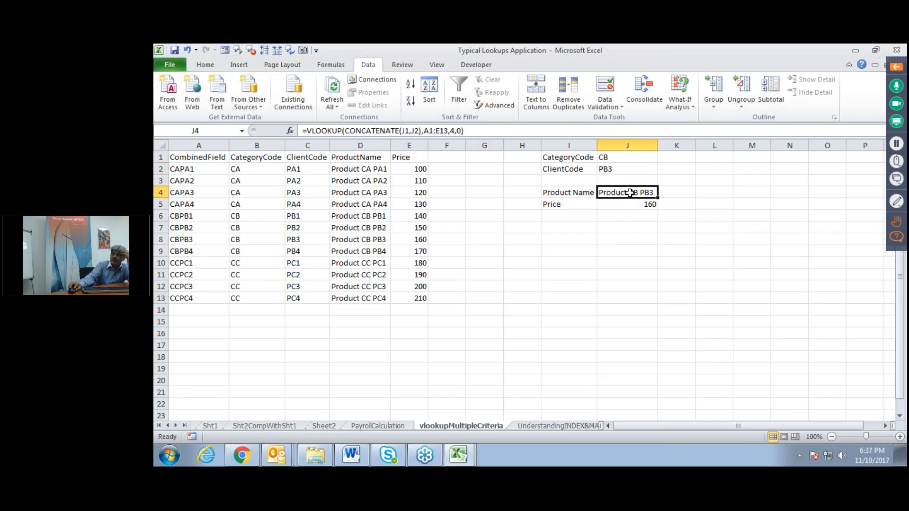
{"action": "double_click", "coordinate": [629, 193]}
{"action": "left_click_drag", "start_coordinate": [643, 191], "coordinate": [716, 190]}
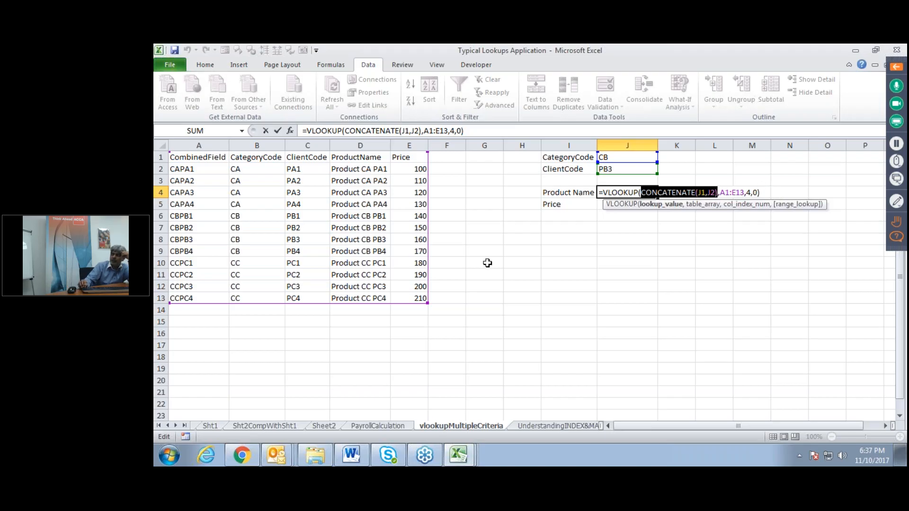
{"action": "key", "text": "Return"}
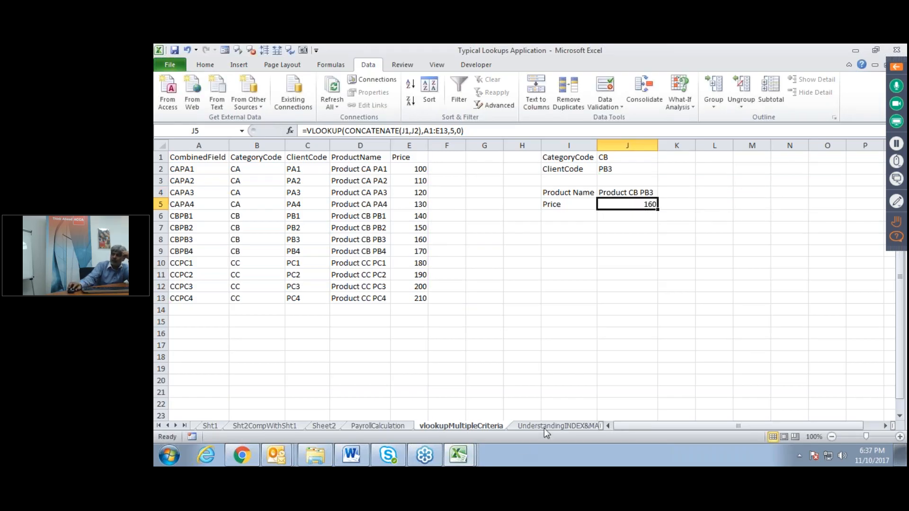
Step: Look through the UnderstandingINDEX&MATCH, offset and Sheet5 sheets
{"action": "left_click", "coordinate": [544, 422]}
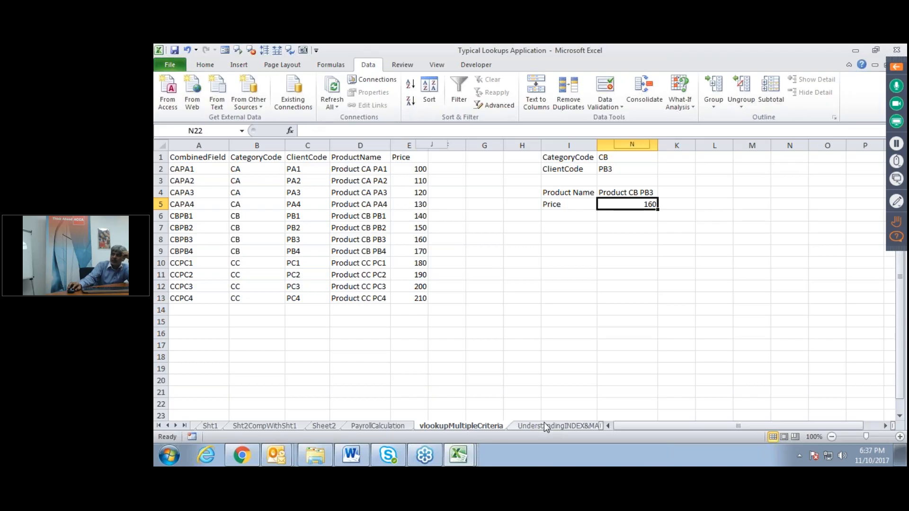
{"action": "left_click", "coordinate": [524, 427]}
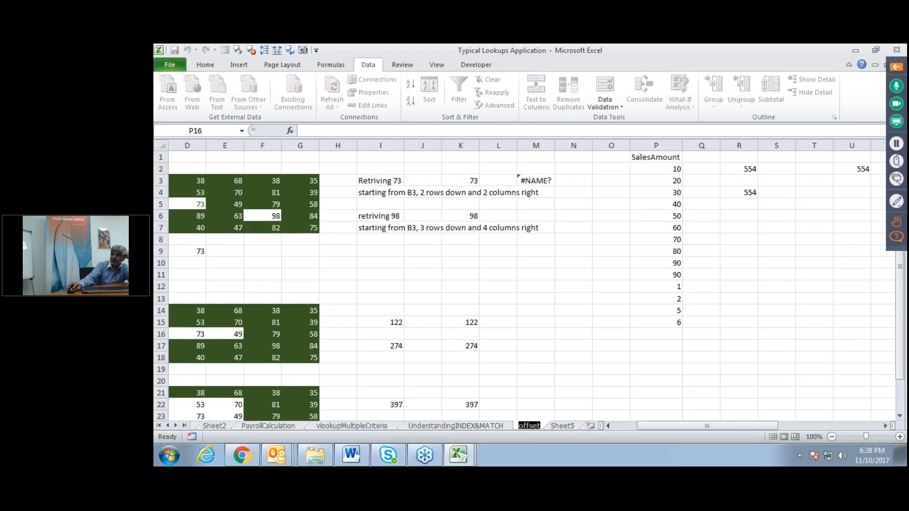
{"action": "left_click", "coordinate": [558, 425]}
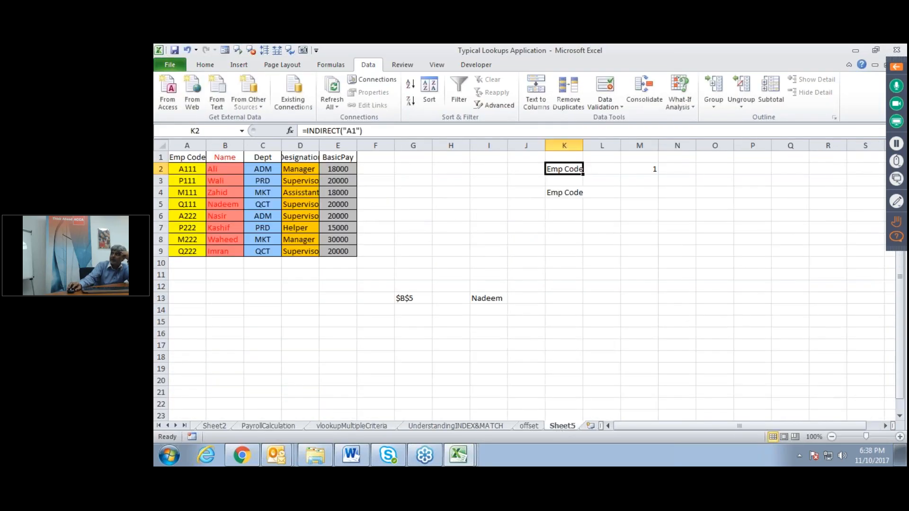
Step: Close the Typical Lookups Application workbook without saving and view the index1 and index2 sheets of lookups Basic Understanding
{"action": "left_click", "coordinate": [895, 50]}
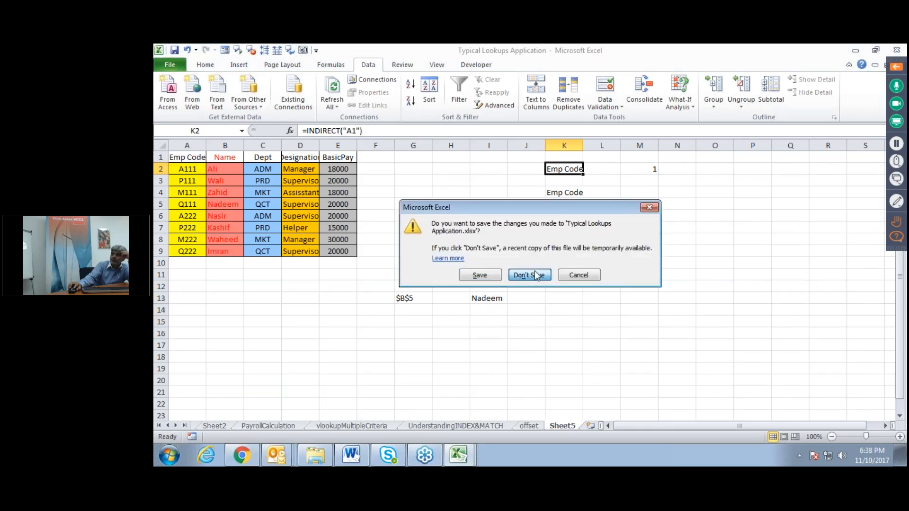
{"action": "left_click", "coordinate": [534, 270]}
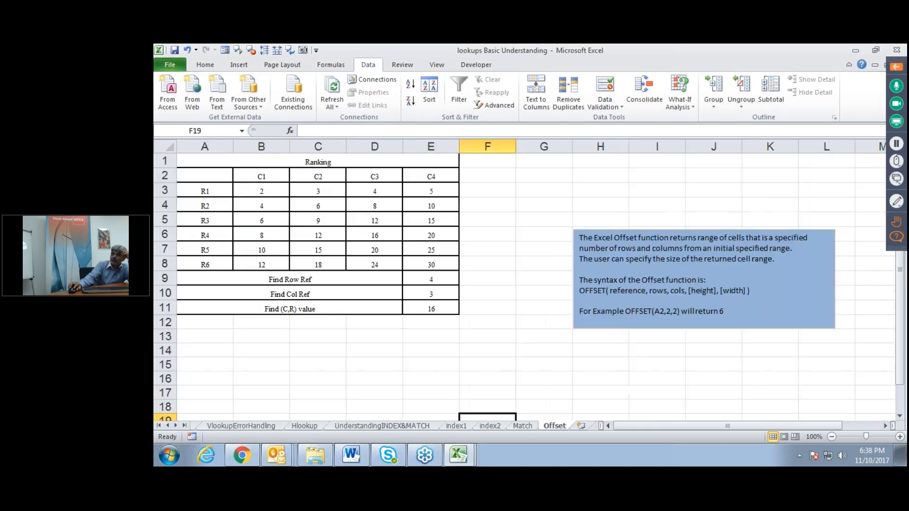
{"action": "left_click", "coordinate": [453, 426]}
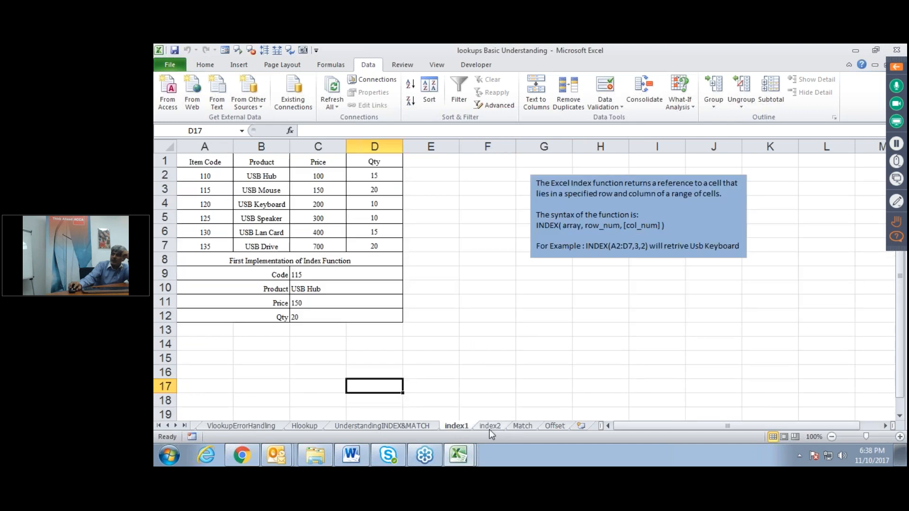
{"action": "left_click", "coordinate": [489, 429]}
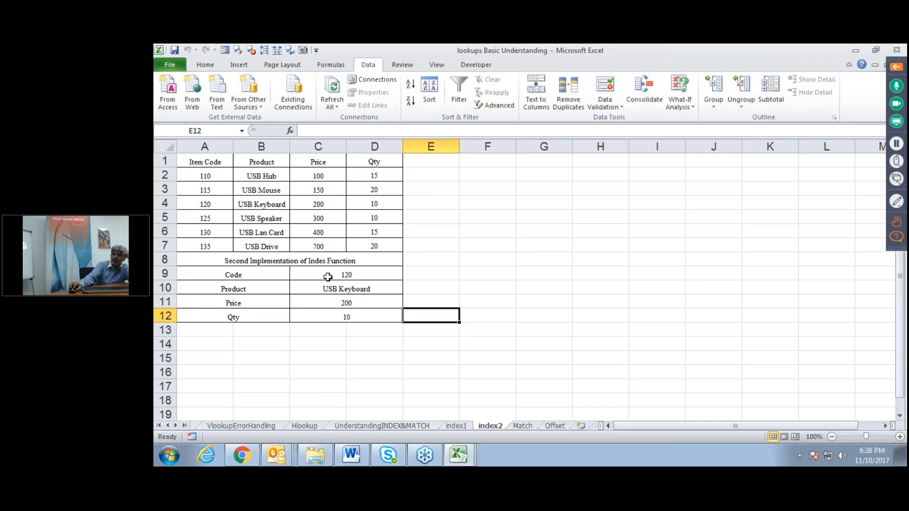
Step: Check the Qty INDEX formula in C12 and the Match sheet, and close lookups Basic Understanding without saving
{"action": "left_click", "coordinate": [331, 313]}
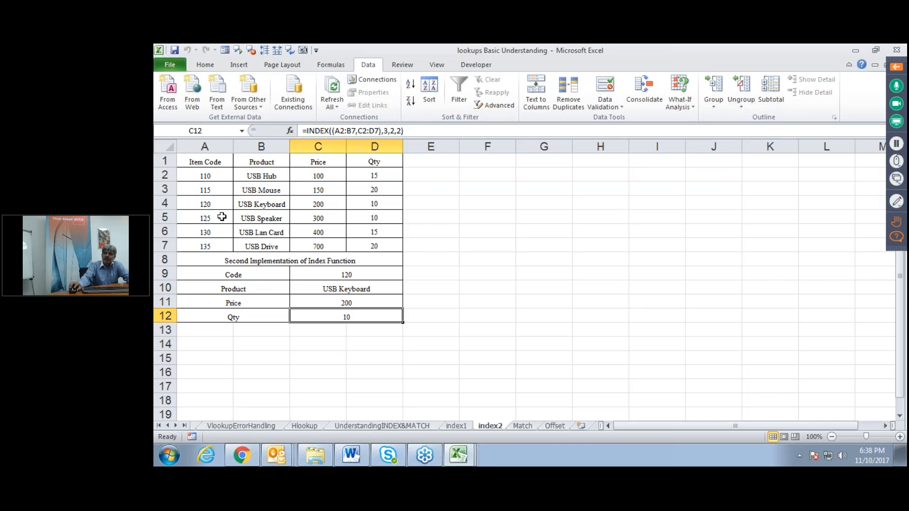
{"action": "left_click", "coordinate": [523, 426]}
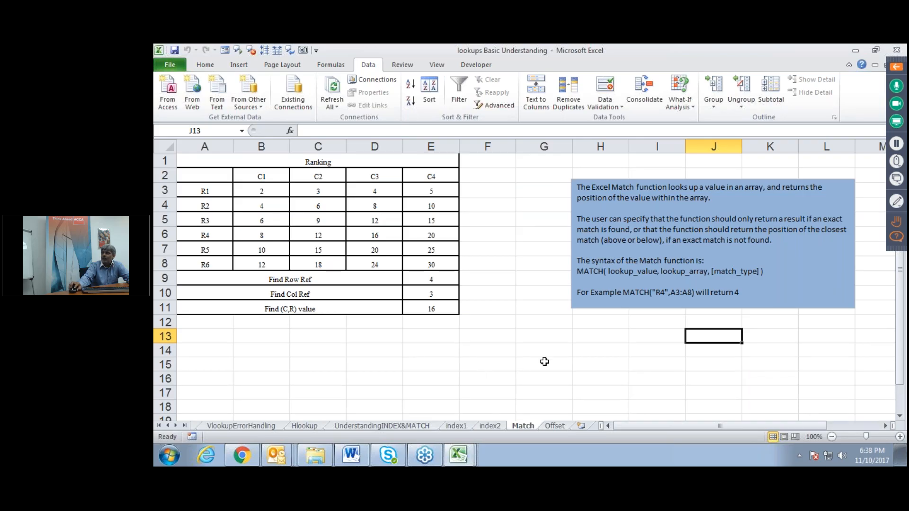
{"action": "left_click", "coordinate": [895, 50]}
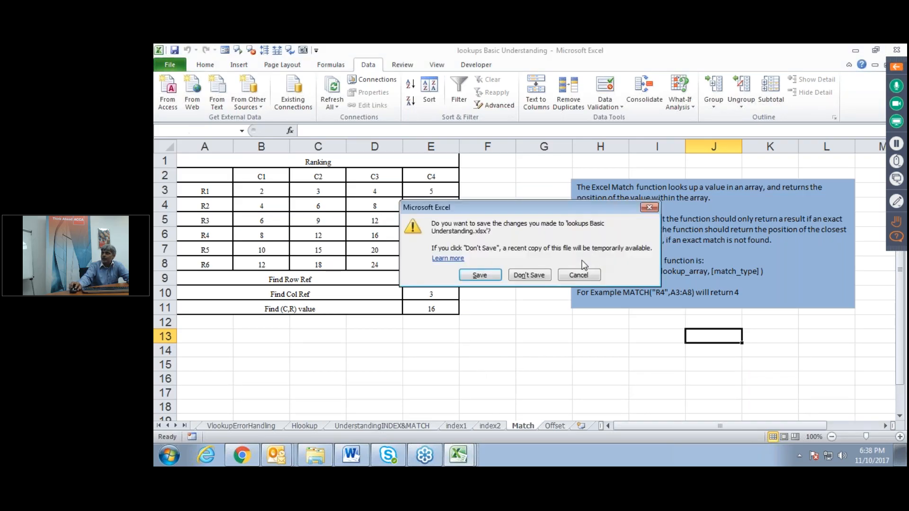
{"action": "left_click", "coordinate": [529, 275]}
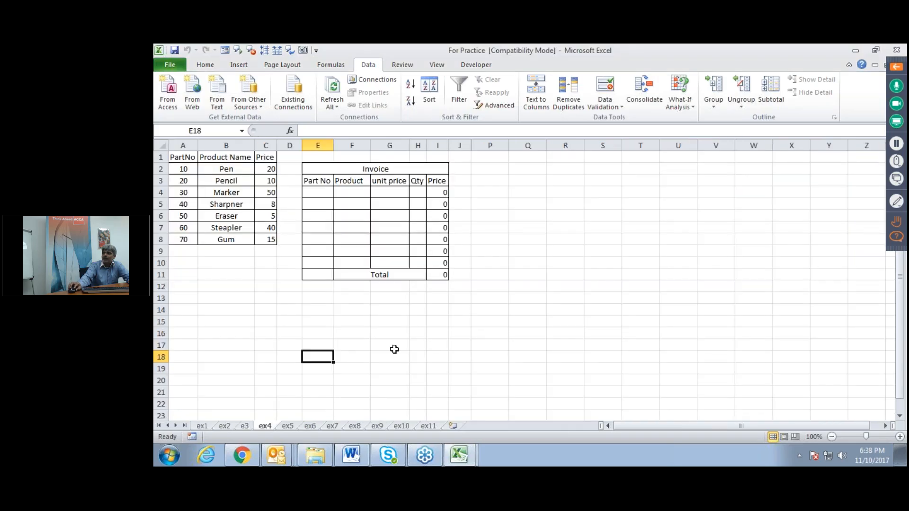
Step: Look through the lookup exercises on sheets ex1 to ex7 of the For Practice workbook
{"action": "left_click", "coordinate": [202, 425]}
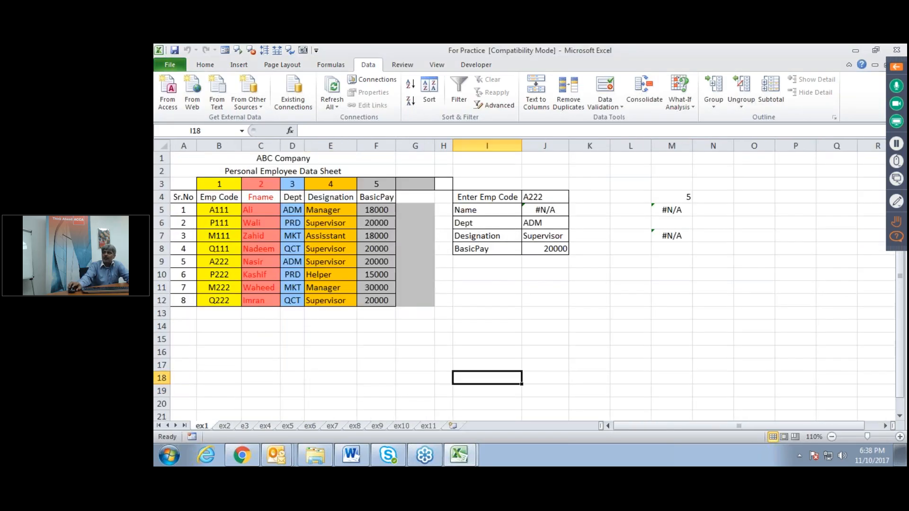
{"action": "left_click", "coordinate": [225, 427]}
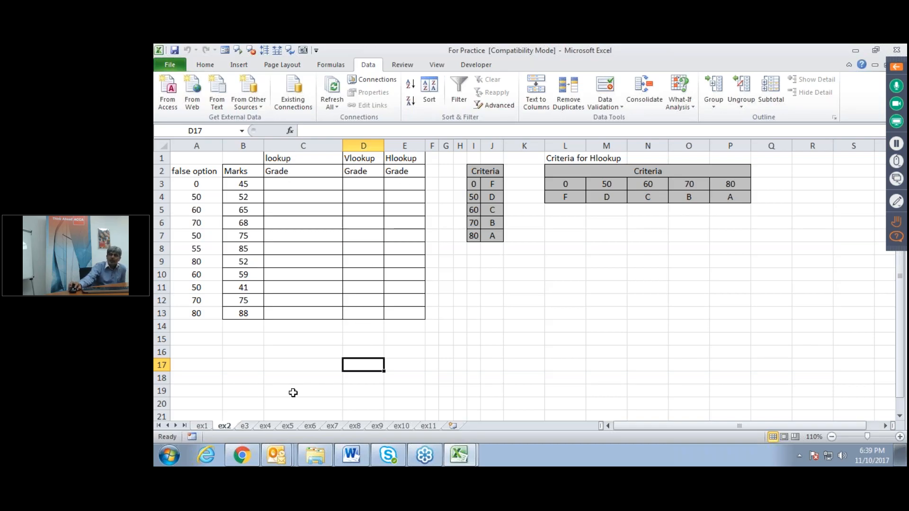
{"action": "left_click", "coordinate": [244, 426]}
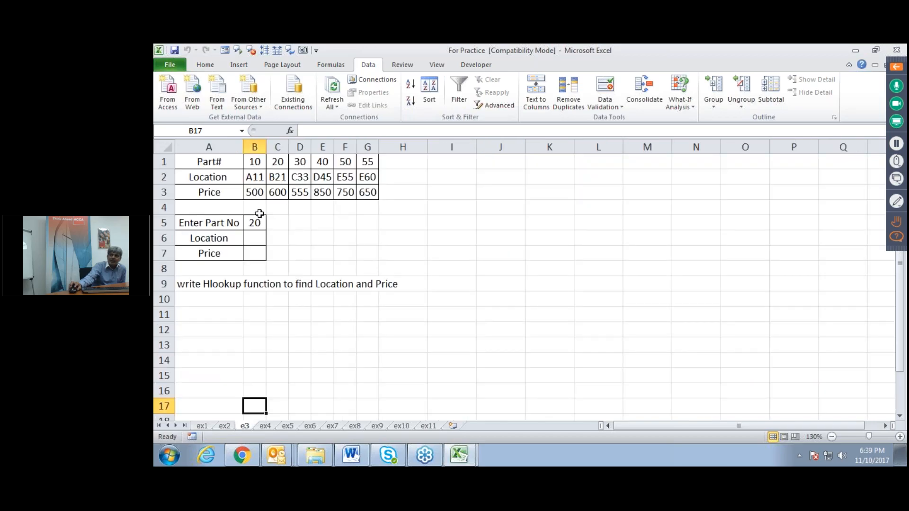
{"action": "left_click", "coordinate": [265, 426]}
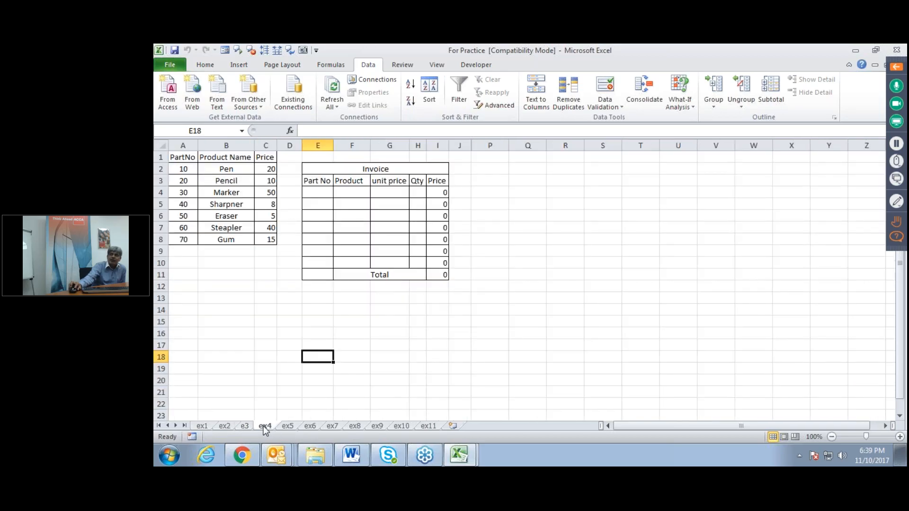
{"action": "left_click", "coordinate": [287, 426]}
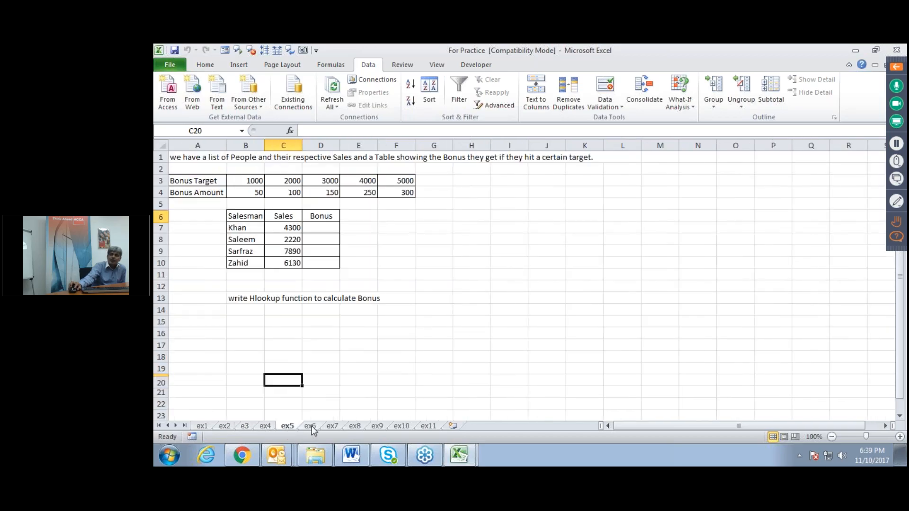
{"action": "left_click", "coordinate": [310, 427]}
{"action": "left_click", "coordinate": [330, 427]}
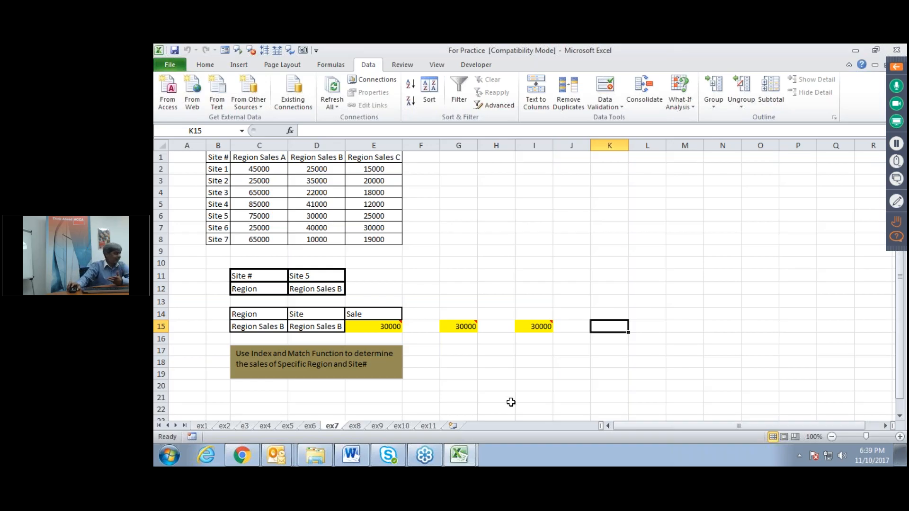
Step: Open the webinar's attendee questions and go back through the list to those received around 5:45 PM
{"action": "left_click", "coordinate": [897, 238]}
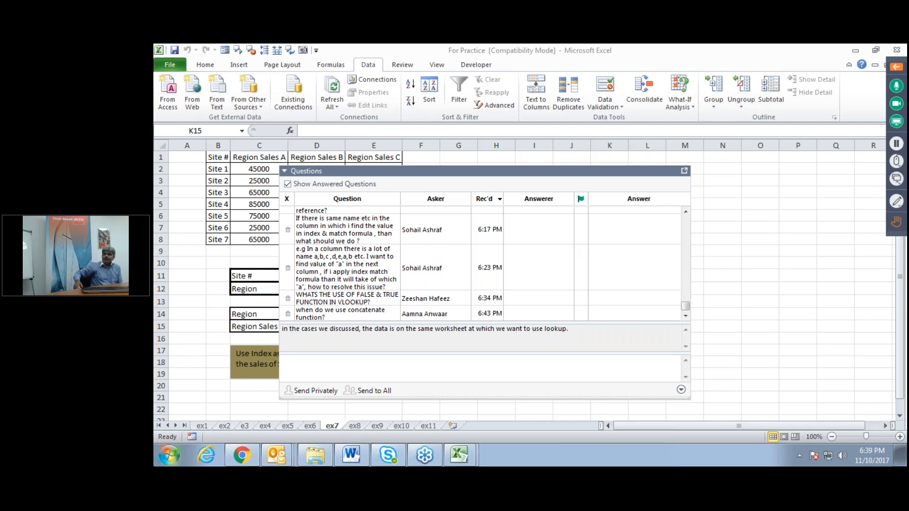
{"action": "left_click", "coordinate": [686, 210]}
{"action": "left_click", "coordinate": [685, 211]}
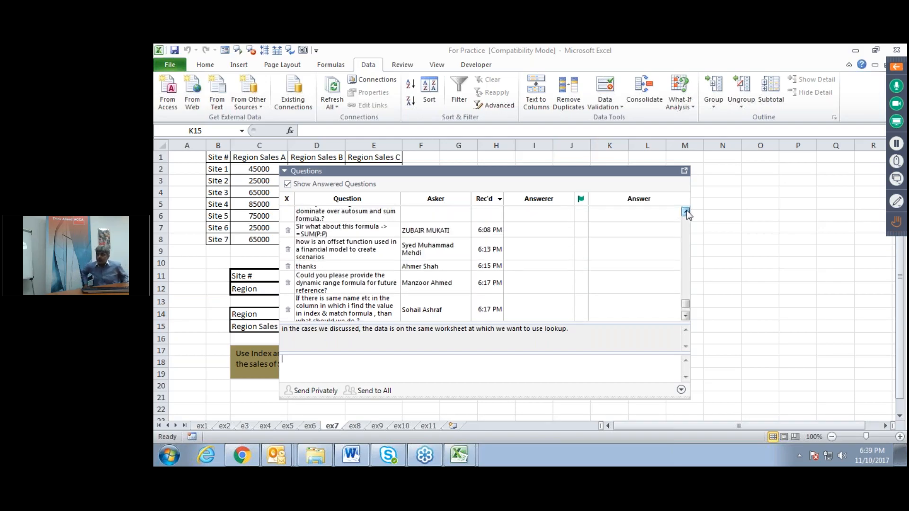
{"action": "left_click", "coordinate": [686, 212]}
{"action": "left_click", "coordinate": [686, 211]}
{"action": "left_click", "coordinate": [686, 211]}
{"action": "left_click", "coordinate": [686, 211]}
{"action": "left_click", "coordinate": [686, 211]}
{"action": "left_click", "coordinate": [687, 211]}
{"action": "left_click", "coordinate": [686, 211]}
{"action": "left_click", "coordinate": [686, 211]}
{"action": "left_click", "coordinate": [686, 211]}
{"action": "left_click", "coordinate": [685, 211]}
{"action": "left_click", "coordinate": [685, 211]}
{"action": "left_click", "coordinate": [686, 211]}
{"action": "left_click", "coordinate": [685, 211]}
{"action": "left_click", "coordinate": [685, 211]}
{"action": "left_click", "coordinate": [685, 211]}
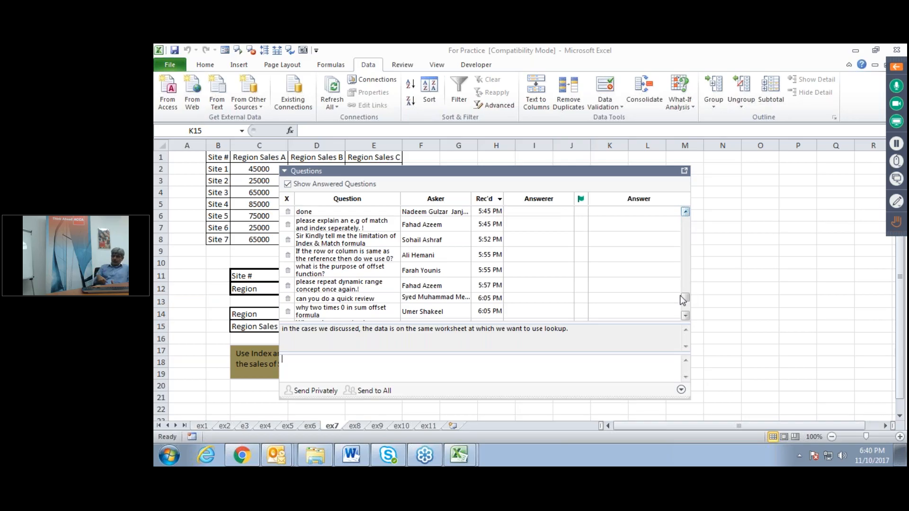
Step: Read the attendee questions on OFFSET, the dynamic range formula and duplicate names in INDEX and MATCH
{"action": "left_click", "coordinate": [684, 316]}
{"action": "left_click", "coordinate": [684, 315]}
{"action": "left_click", "coordinate": [685, 316]}
{"action": "left_click", "coordinate": [684, 316]}
{"action": "left_click", "coordinate": [684, 316]}
{"action": "left_click", "coordinate": [684, 315]}
{"action": "left_click", "coordinate": [684, 316]}
{"action": "left_click", "coordinate": [685, 315]}
{"action": "left_click", "coordinate": [684, 316]}
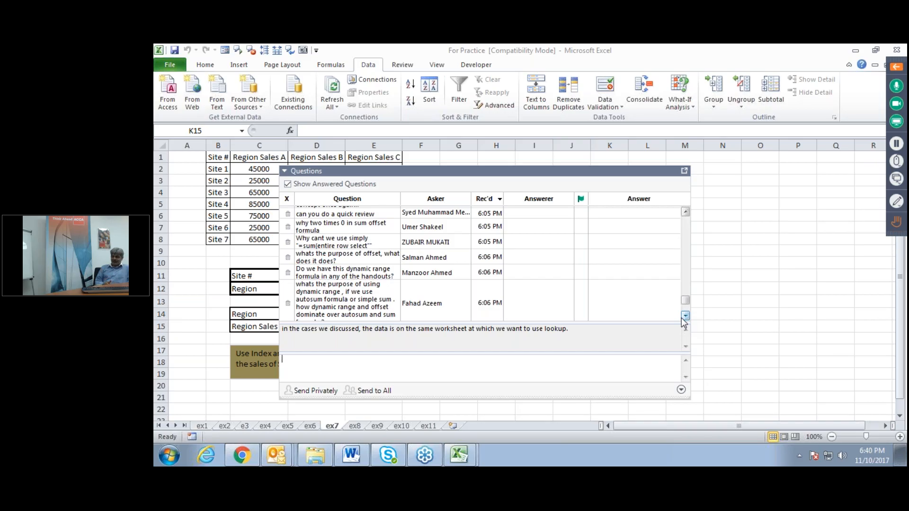
{"action": "left_click", "coordinate": [684, 315]}
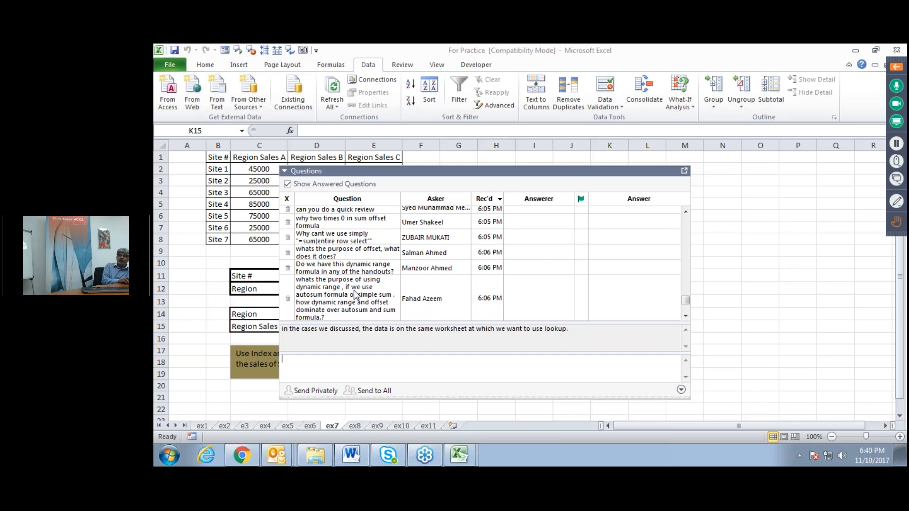
{"action": "left_click", "coordinate": [685, 316]}
{"action": "left_click", "coordinate": [685, 316]}
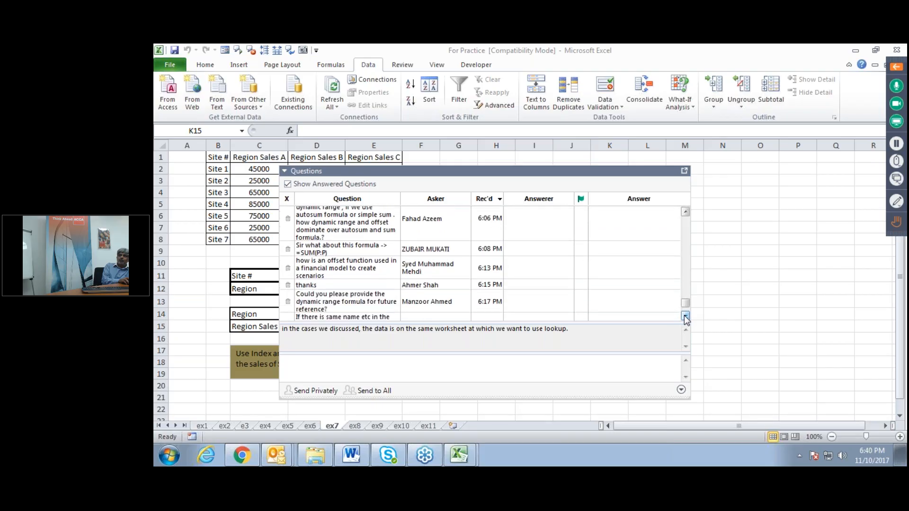
{"action": "left_click", "coordinate": [686, 317]}
{"action": "left_click", "coordinate": [685, 316]}
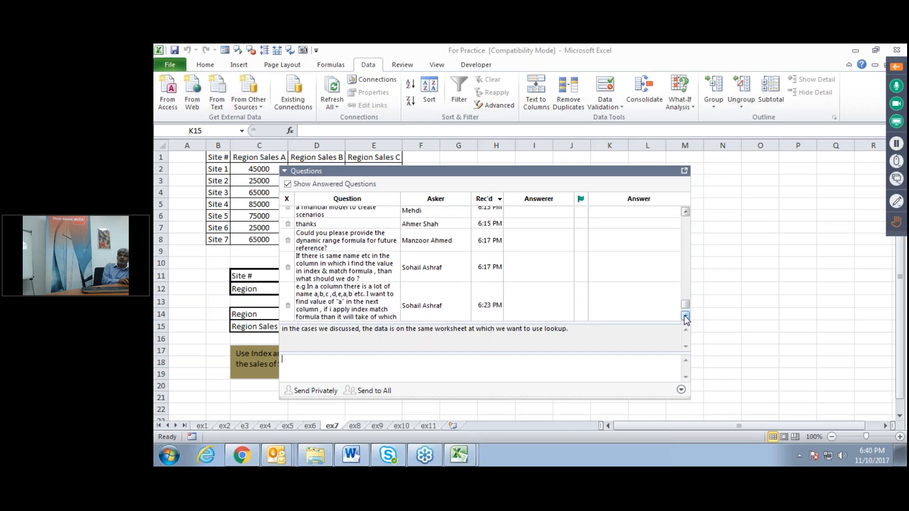
{"action": "left_click", "coordinate": [686, 316]}
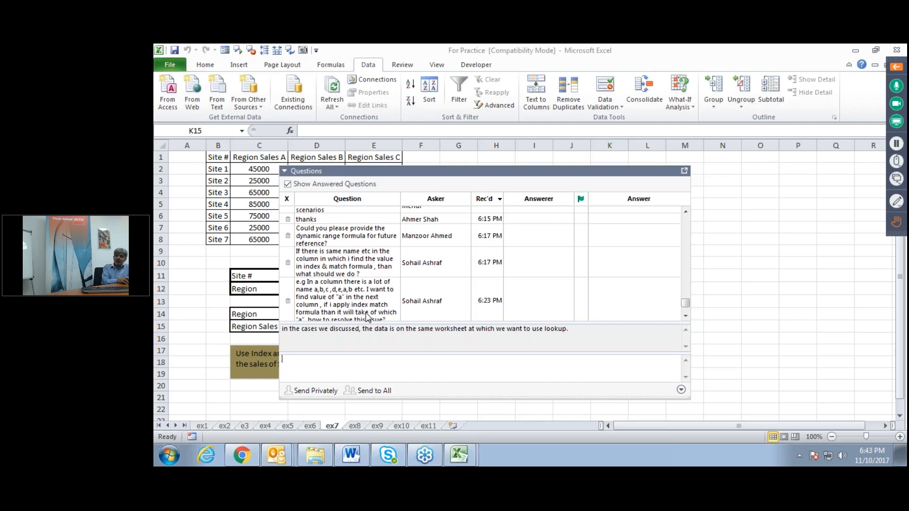
Step: Read the attendee questions on TRUE and FALSE in VLOOKUP, the CONCATENATE function and dollar signs
{"action": "left_click", "coordinate": [685, 316]}
{"action": "left_click", "coordinate": [686, 316]}
{"action": "left_click", "coordinate": [685, 316]}
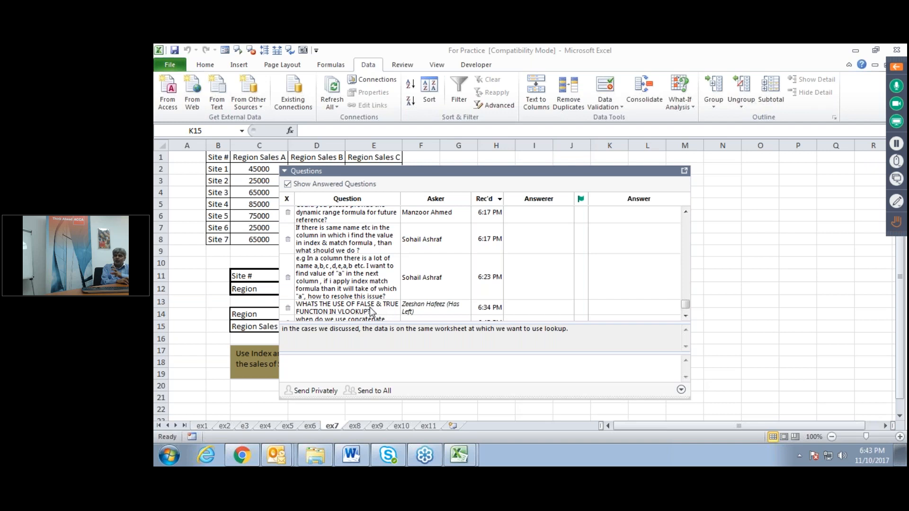
{"action": "left_click", "coordinate": [686, 316]}
{"action": "left_click", "coordinate": [685, 316]}
{"action": "left_click", "coordinate": [685, 316]}
{"action": "left_click", "coordinate": [686, 316]}
{"action": "left_click", "coordinate": [686, 315]}
{"action": "left_click", "coordinate": [686, 316]}
{"action": "left_click", "coordinate": [685, 316]}
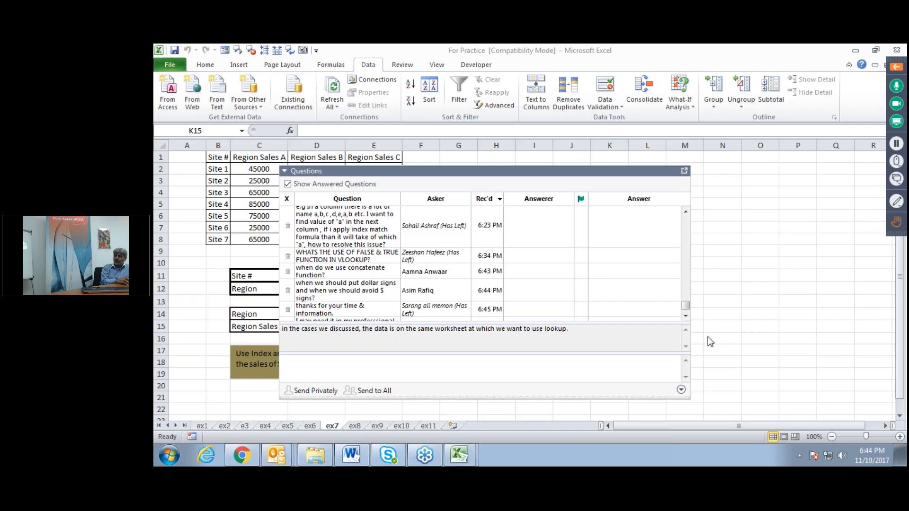
Step: Check the most recent attendee messages and mute the webinar microphone
{"action": "left_click", "coordinate": [686, 316]}
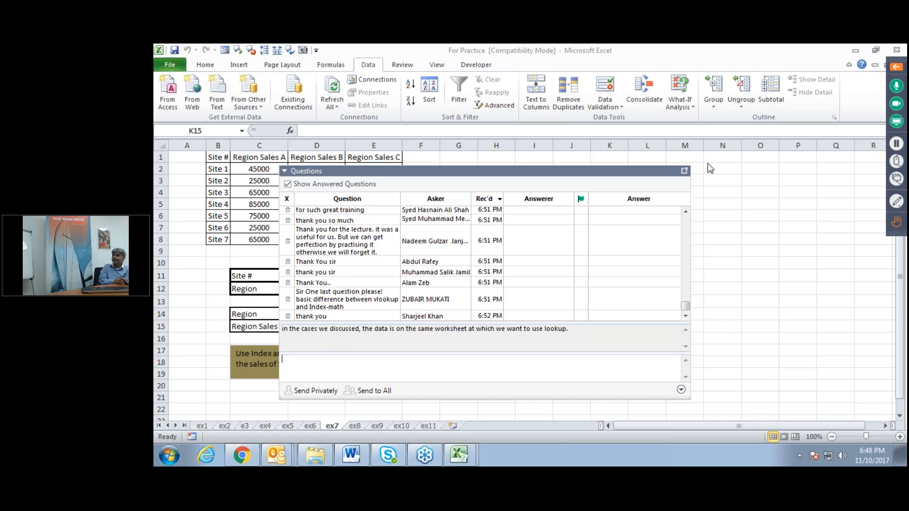
{"action": "left_click", "coordinate": [896, 86]}
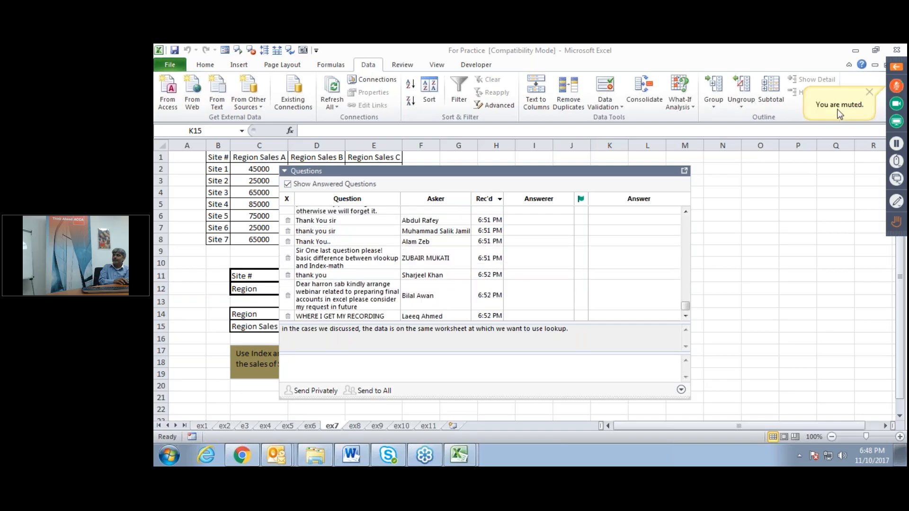